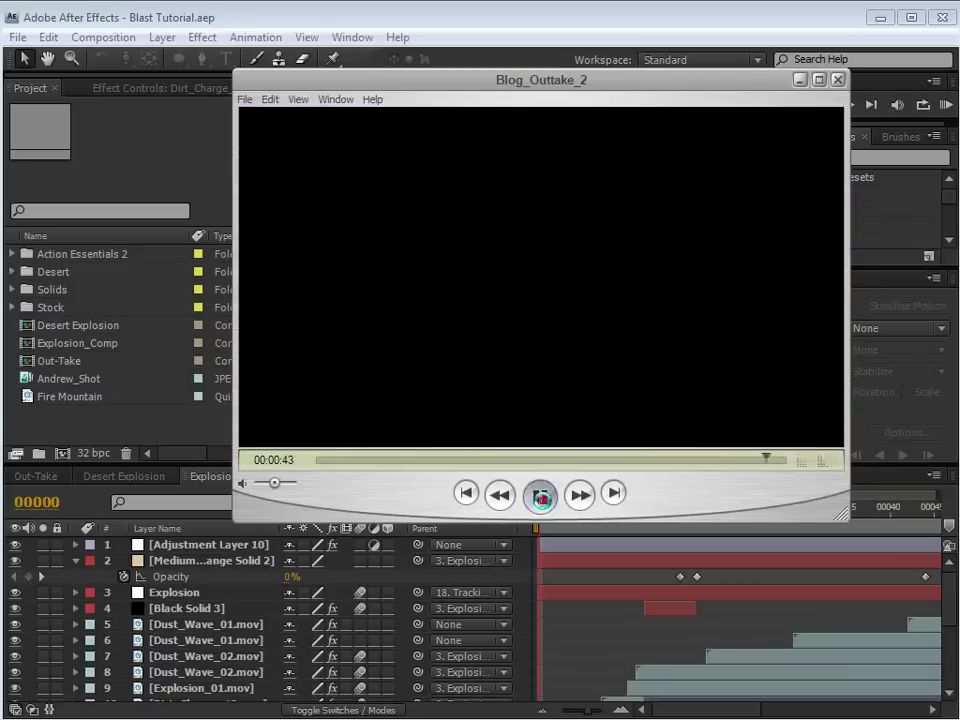
- Pause the Blog_Outtake_2 clip and review the footage from about 00:00:26 to 00:00:36
left_click(541, 495)
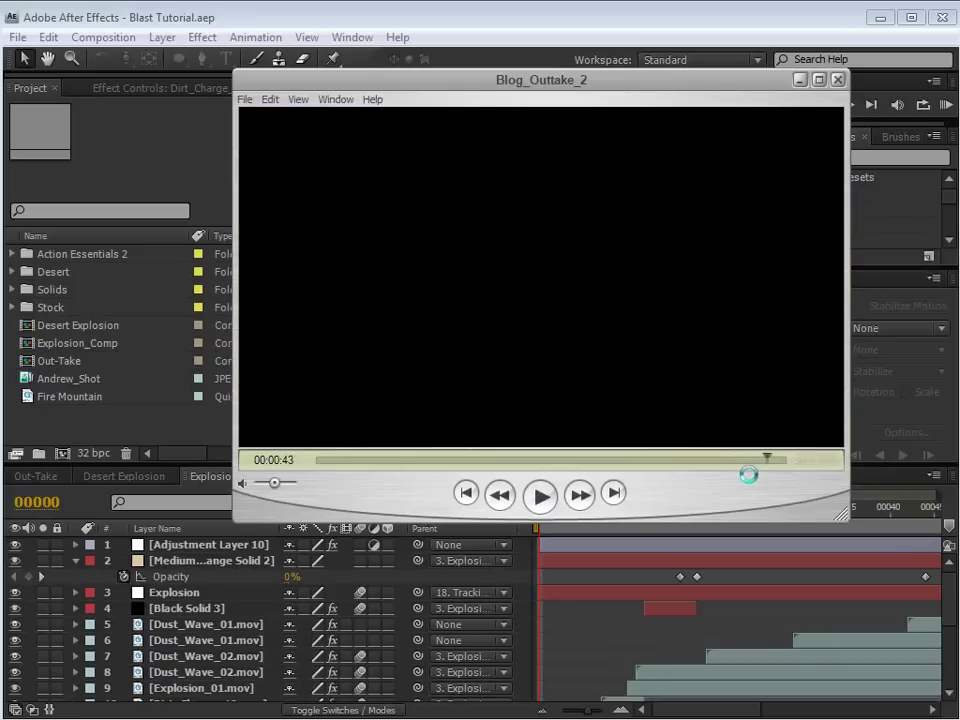
left_click_drag(748, 460, 598, 457)
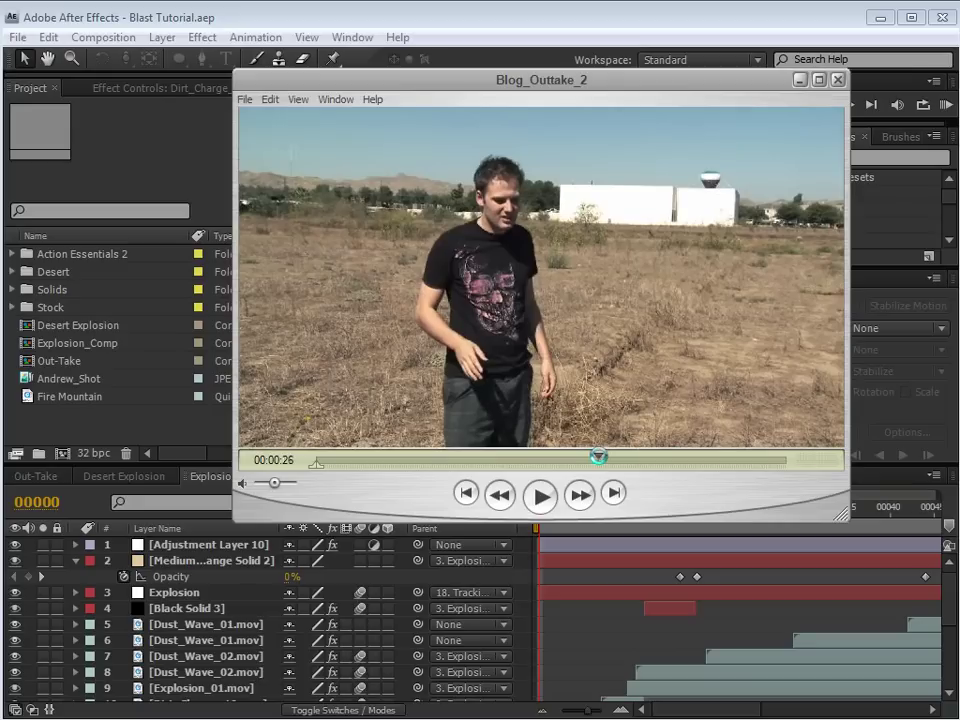
left_click_drag(598, 457, 608, 457)
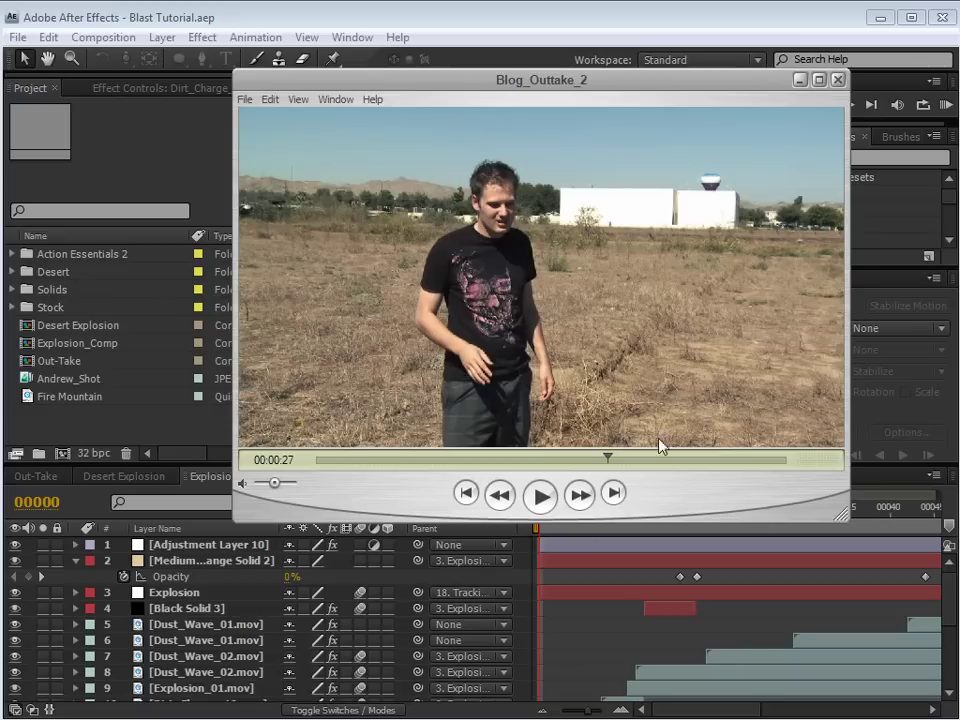
left_click_drag(608, 457, 702, 457)
key("Right")
key("Right")
key("Right")
key("Right")
key("Right")
key("Right")
key("Right")
key("Right")
key("Right")
key("Right")
key("Right")
key("Right")
key("Right")
key("Right")
key("Right")
key("Right")
key("Right")
key("Right")
key("Right")
key("Right")
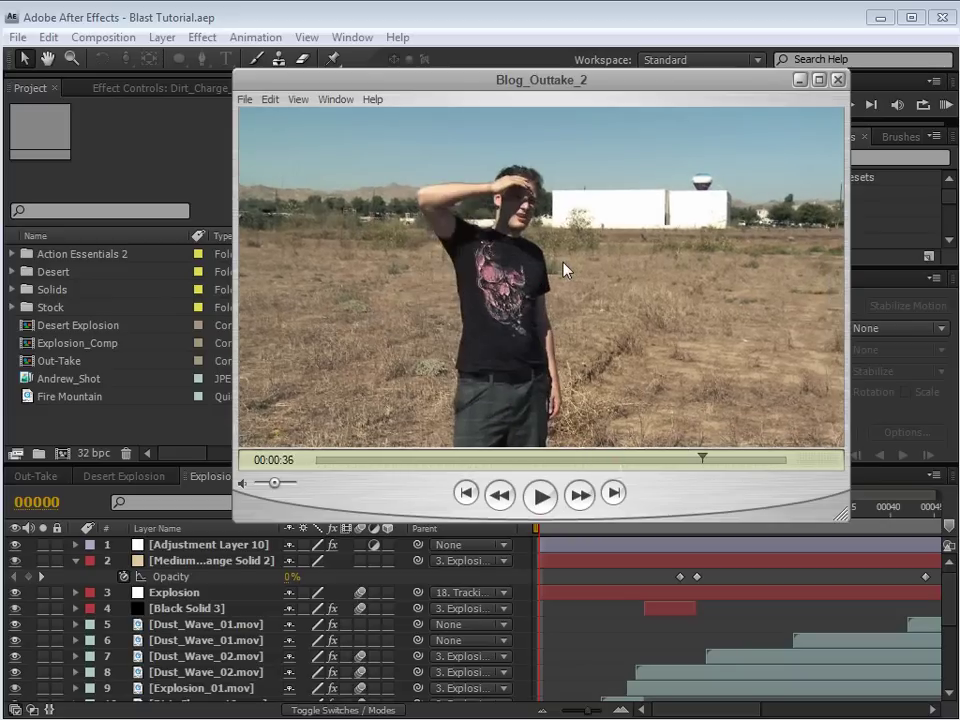
- Examine the explosion and the camera shake around 00:00:38 in Blog_Outtake_2 frame by frame, going back once to the moment just before the blast
key("Left")
key("Left")
key("Left")
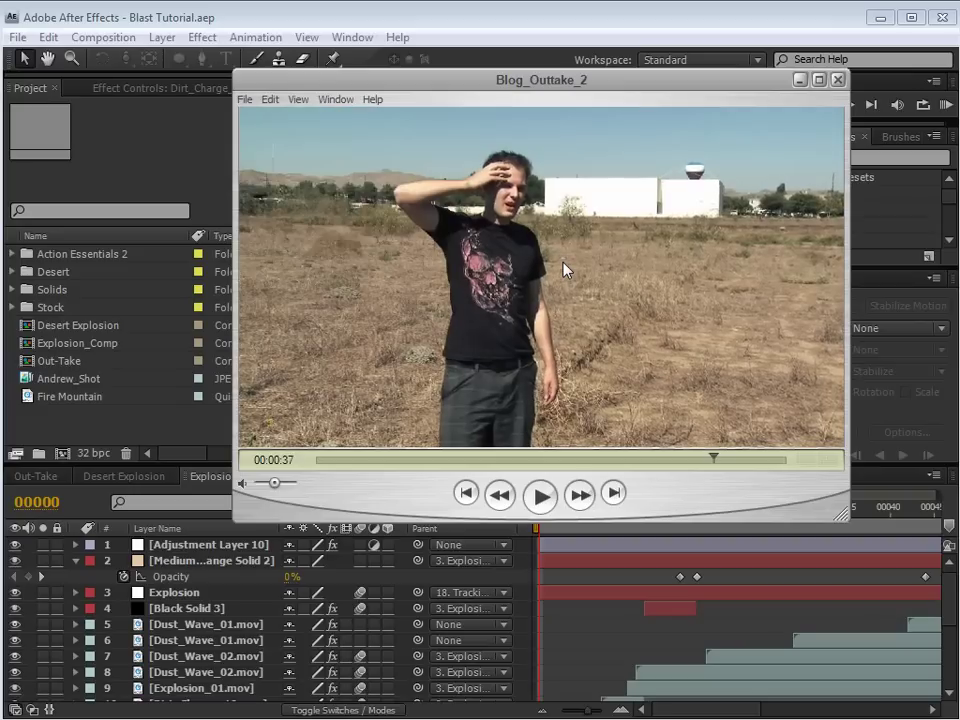
key("Right")
key("Right")
key("Right")
key("Right")
key("Right")
key("Right")
key("Right")
key("Right")
key("Right")
key("Right")
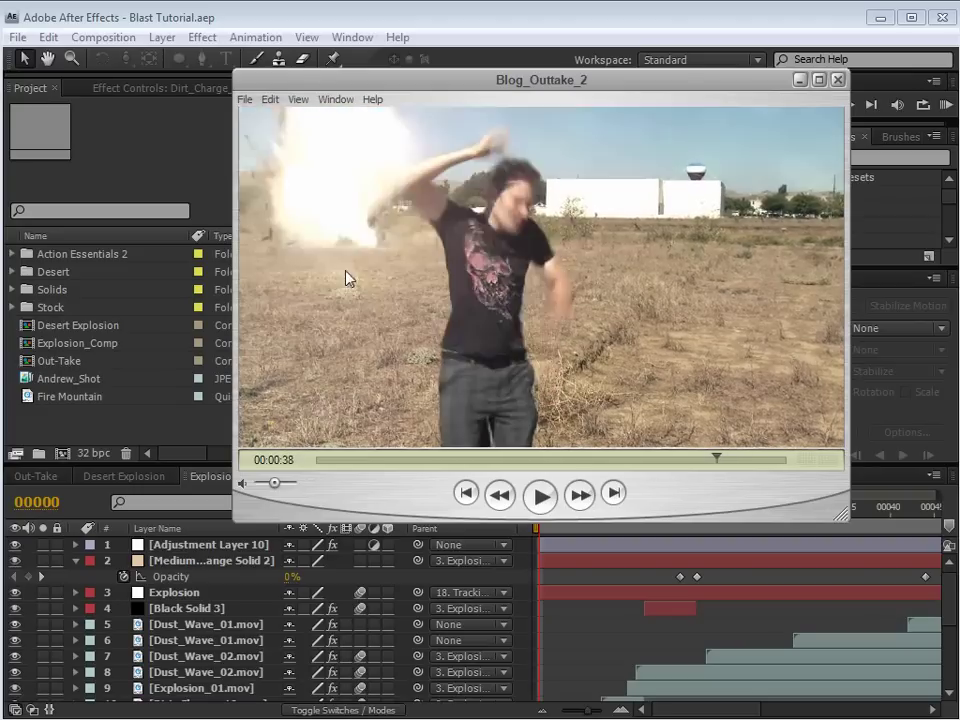
key("Right")
key("Right")
key("Right")
key("Right")
key("Right")
key("Right")
key("Right")
key("Right")
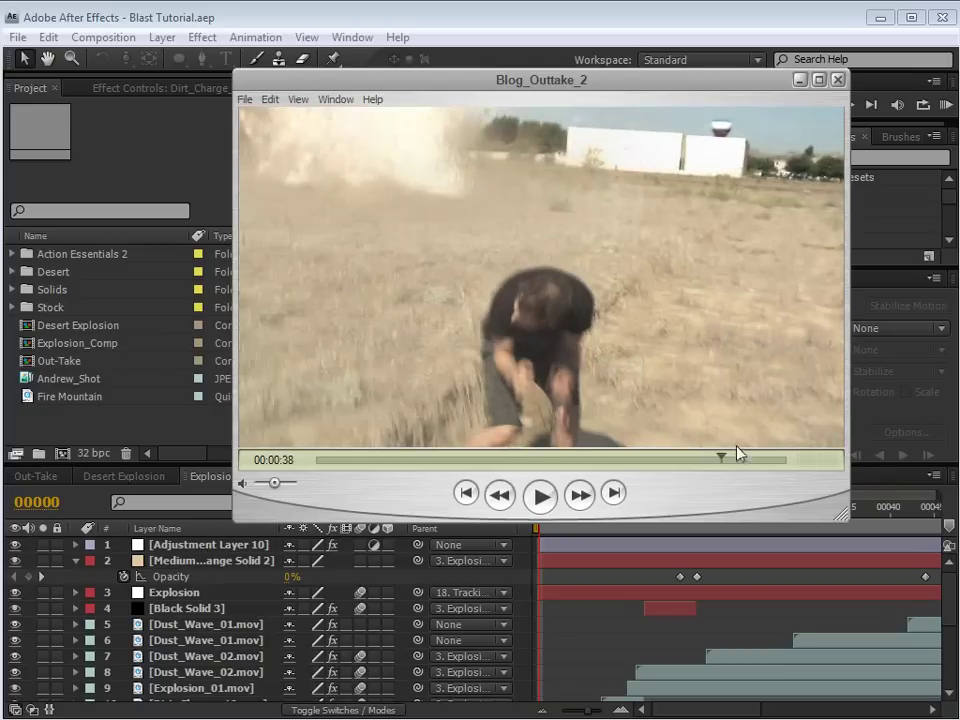
left_click_drag(721, 457, 714, 462)
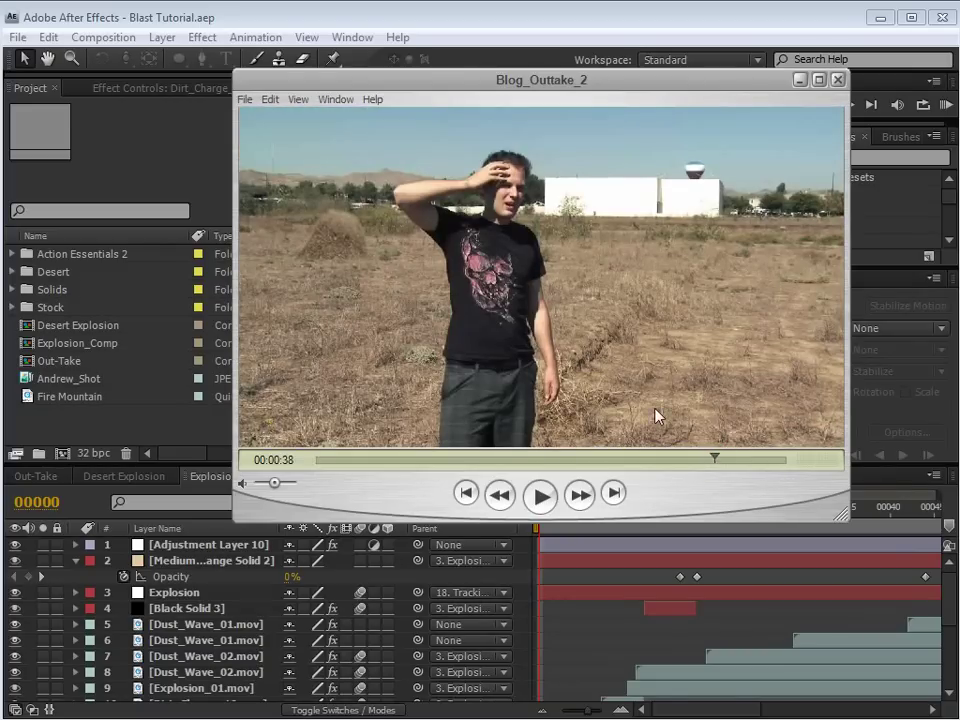
key("Right")
key("Right")
key("Right")
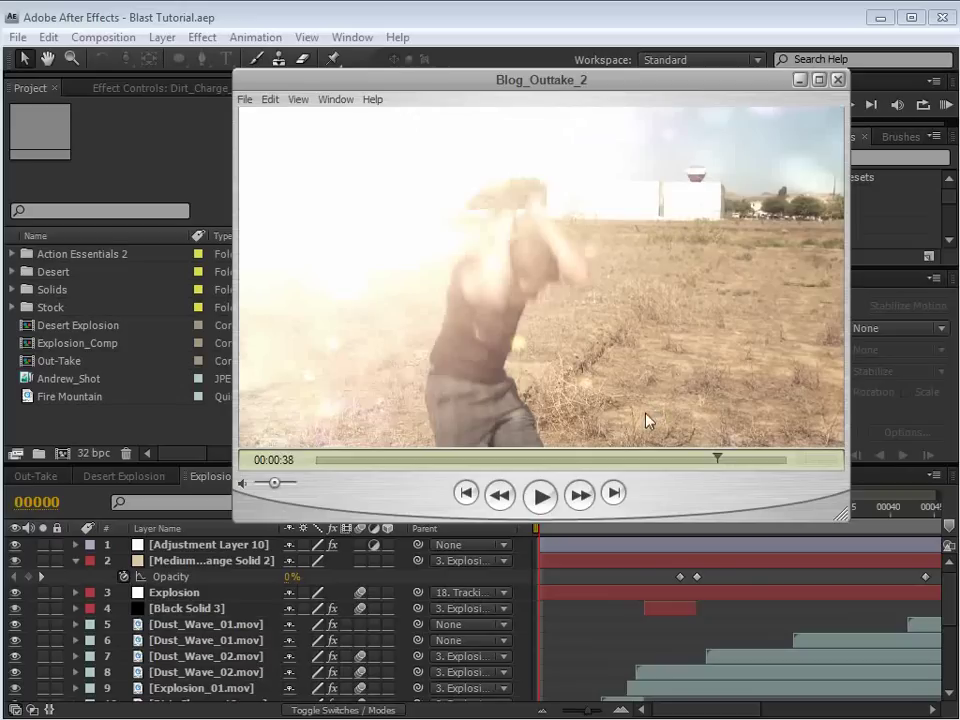
- Switch to After Effects and scrub through the Andrew_Shot footage, examining the handheld camera movement and the man's reaction
left_click(418, 17)
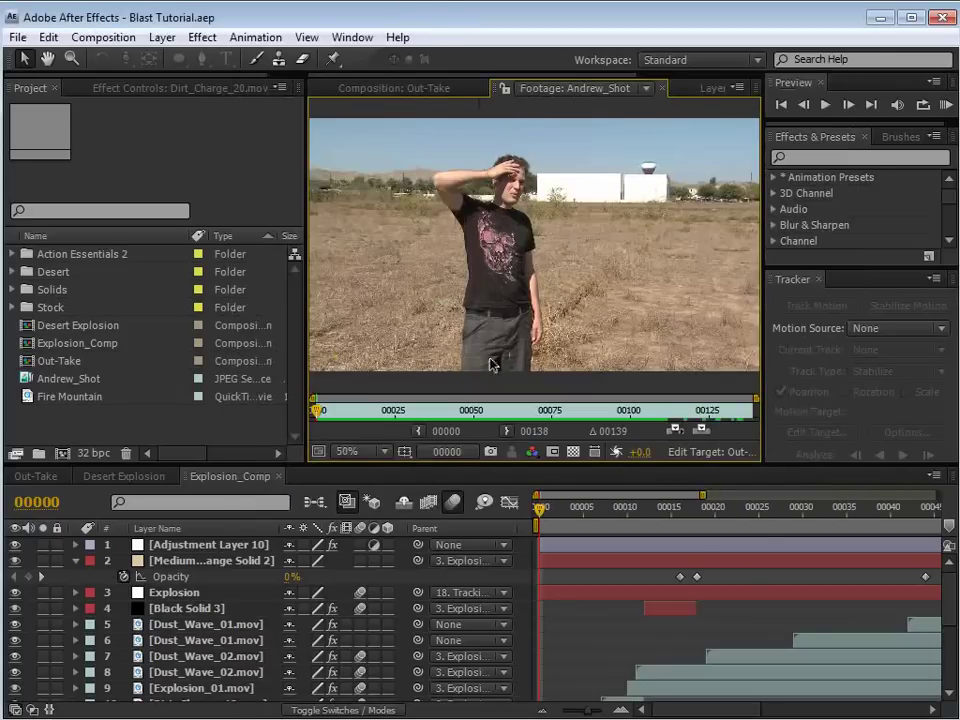
left_click_drag(318, 410, 353, 416)
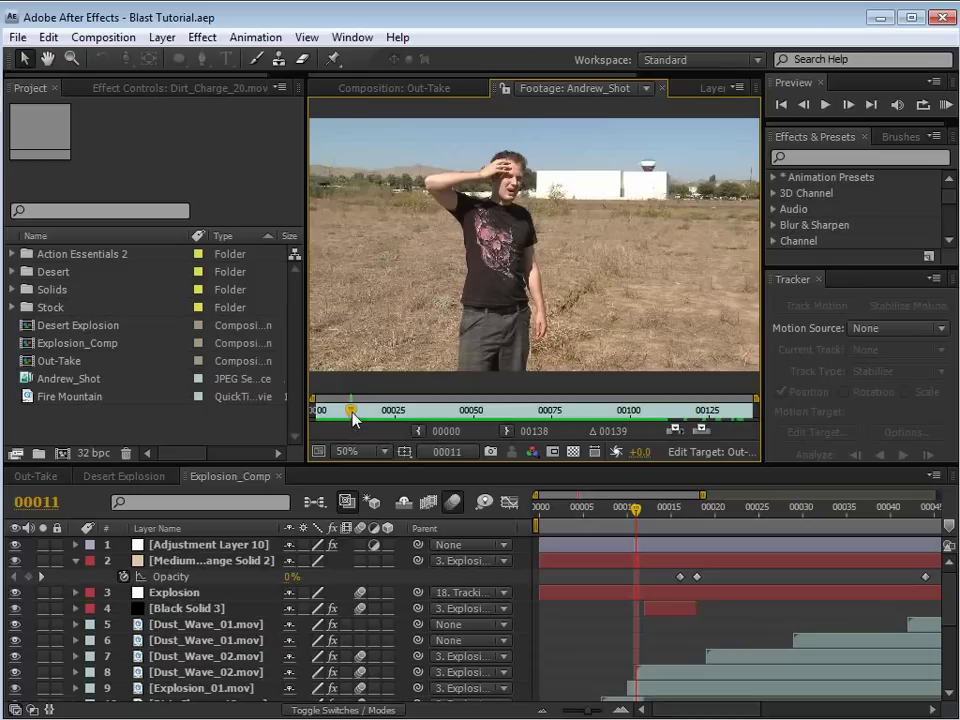
left_click_drag(352, 417, 330, 432)
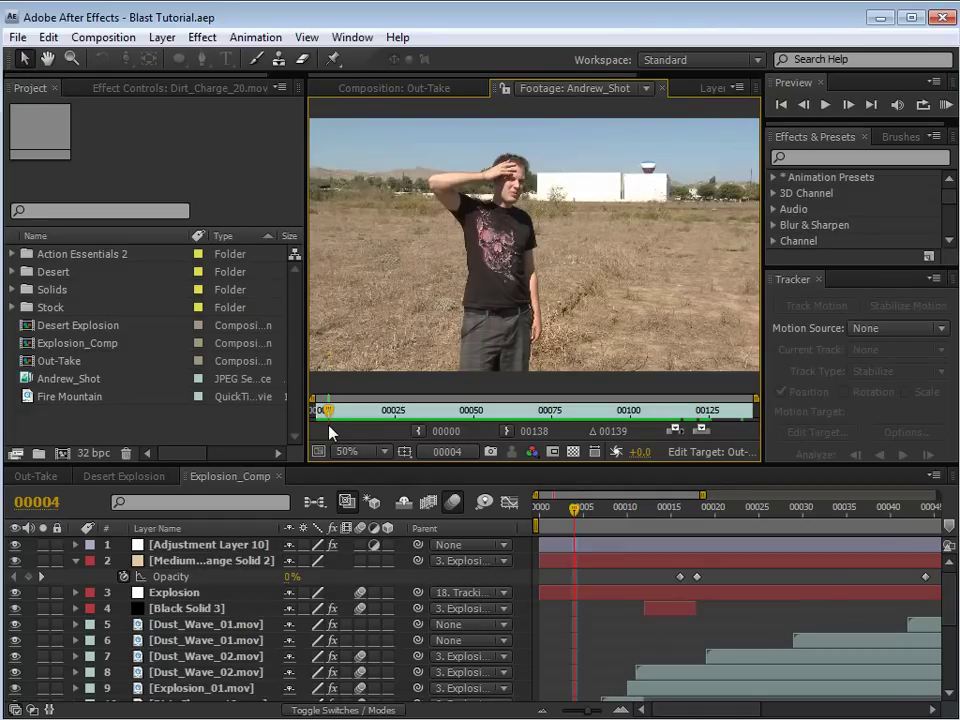
left_click_drag(328, 411, 366, 428)
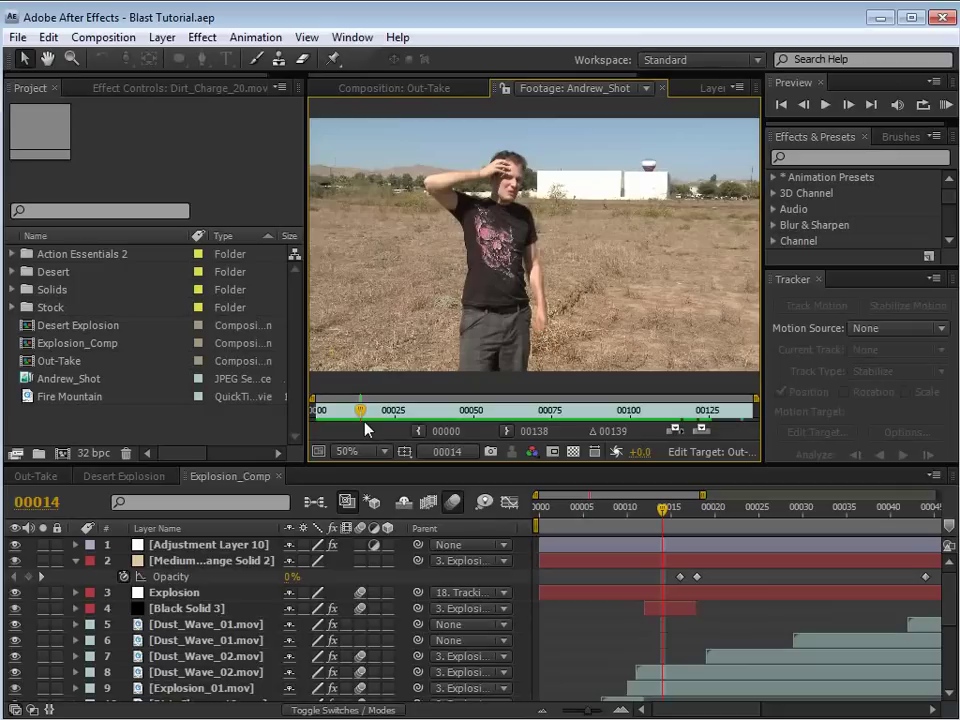
left_click_drag(371, 418, 427, 412)
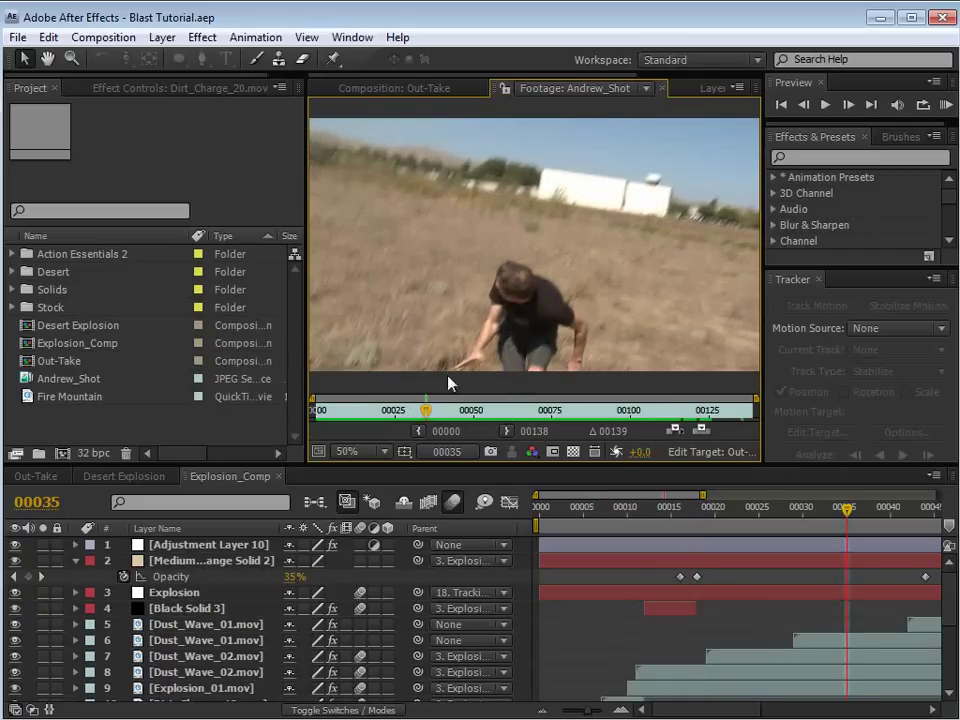
left_click_drag(426, 410, 445, 410)
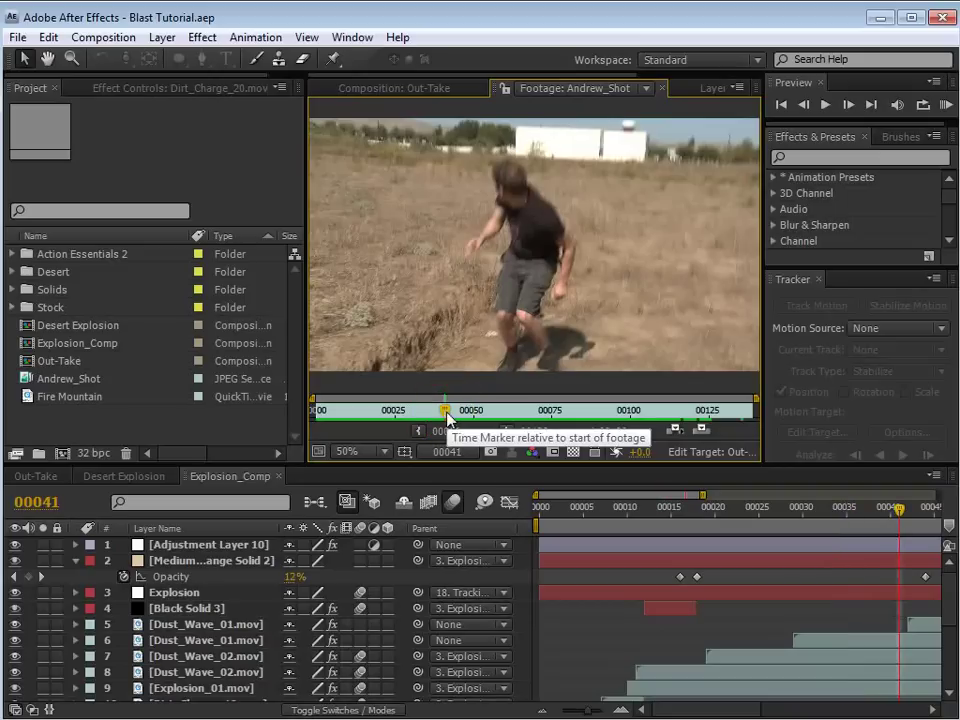
mouse_move(446, 418)
left_mouse_down()
mouse_move(716, 413)
mouse_move(318, 415)
left_mouse_up()
key("space")
scroll(550, 222, "up", 1)
key("v")
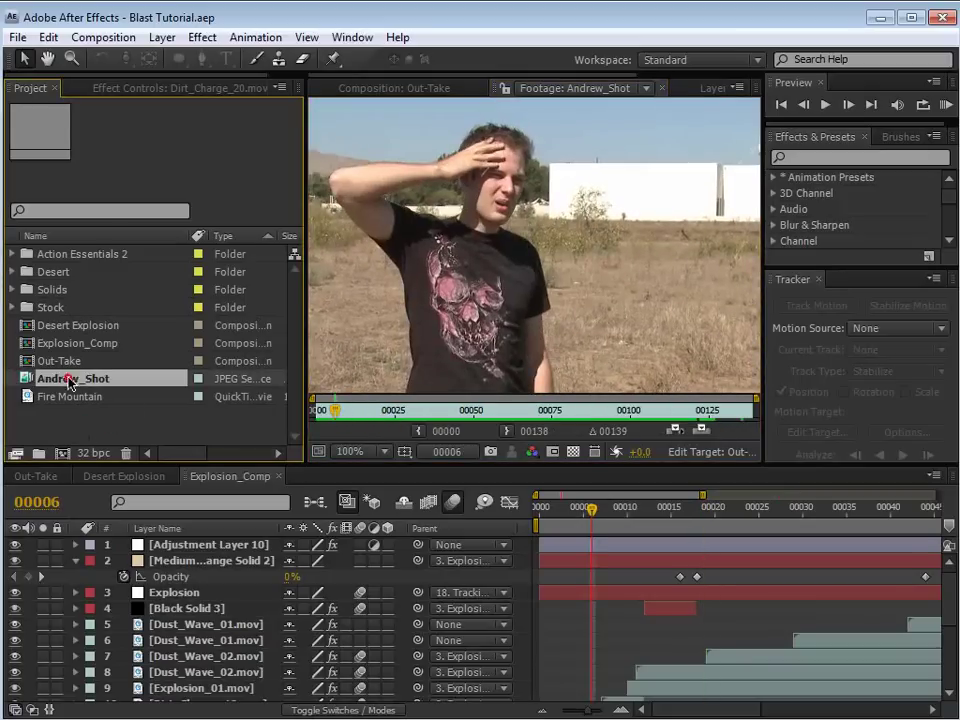
- Create a composition from the Andrew_Shot footage and set up motion tracking on its layer for position and rotation
left_click(68, 378)
left_click_drag(72, 381, 61, 456)
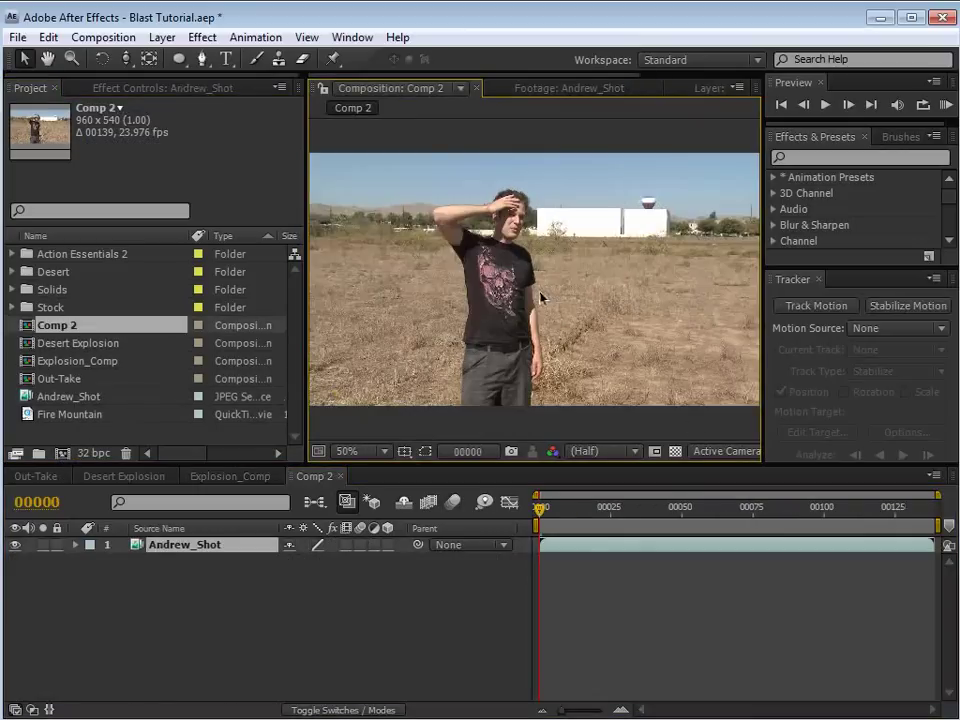
left_click(814, 305)
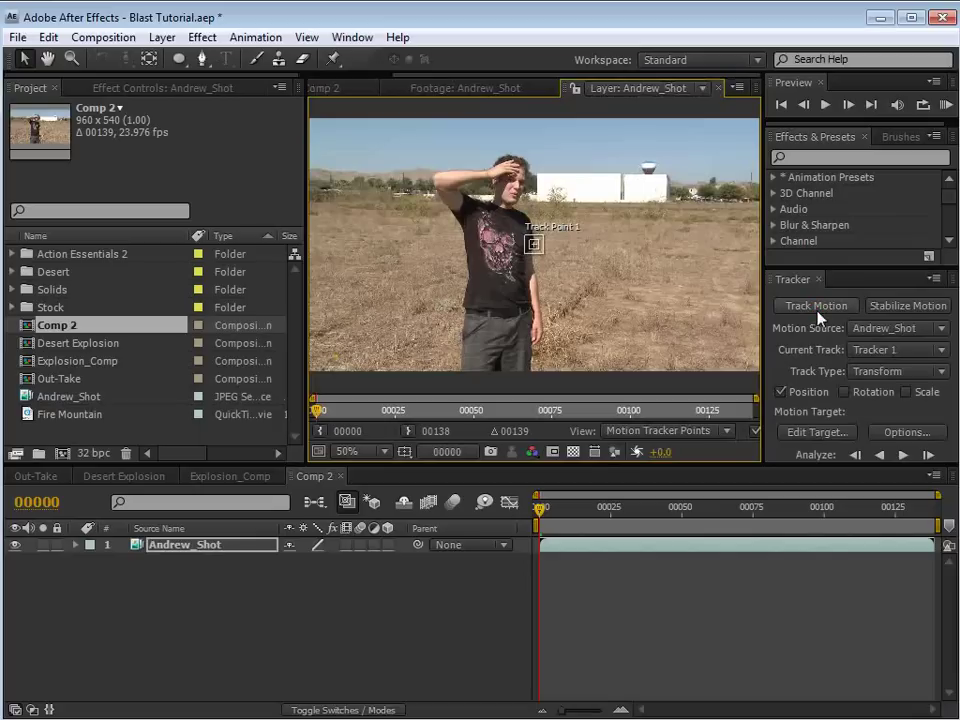
left_click(845, 392)
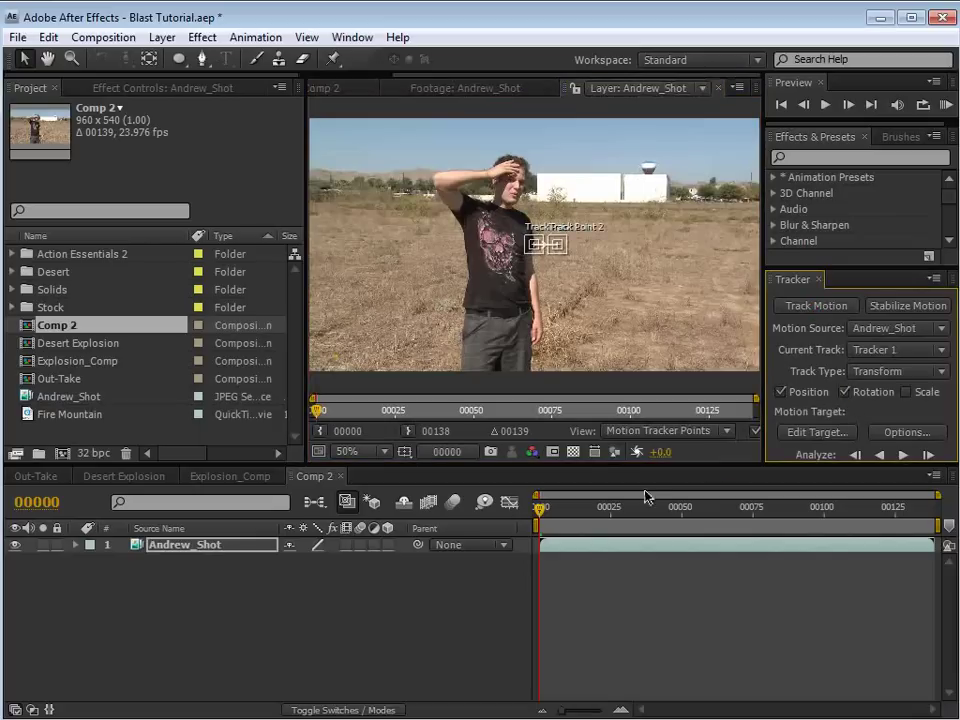
- Place Track Point 1 on the distant tree line and Track Point 2 on the white building's near corner, and analyze forward to about frame 41
scroll(519, 274, "up", 1)
left_click_drag(525, 271, 364, 187)
left_click_drag(704, 311, 659, 158)
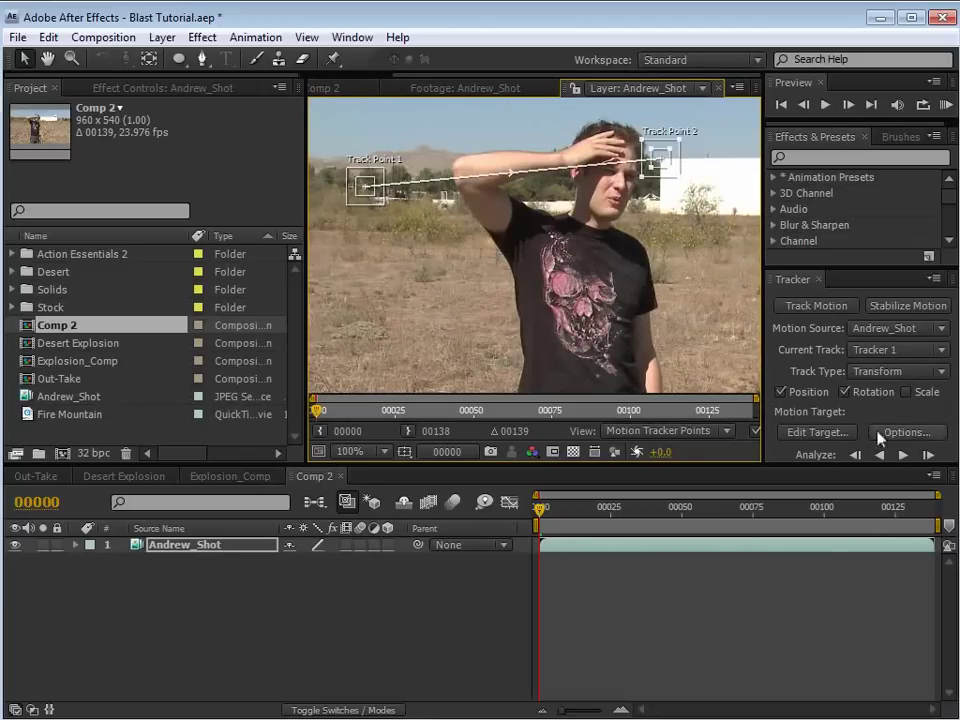
left_click(902, 455)
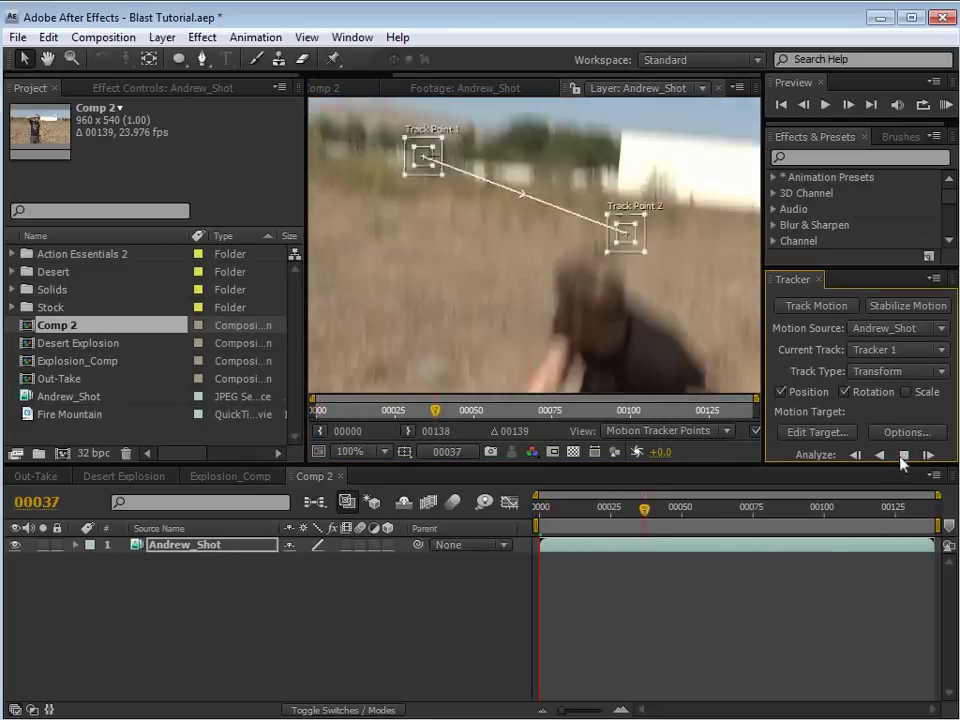
left_click(542, 249)
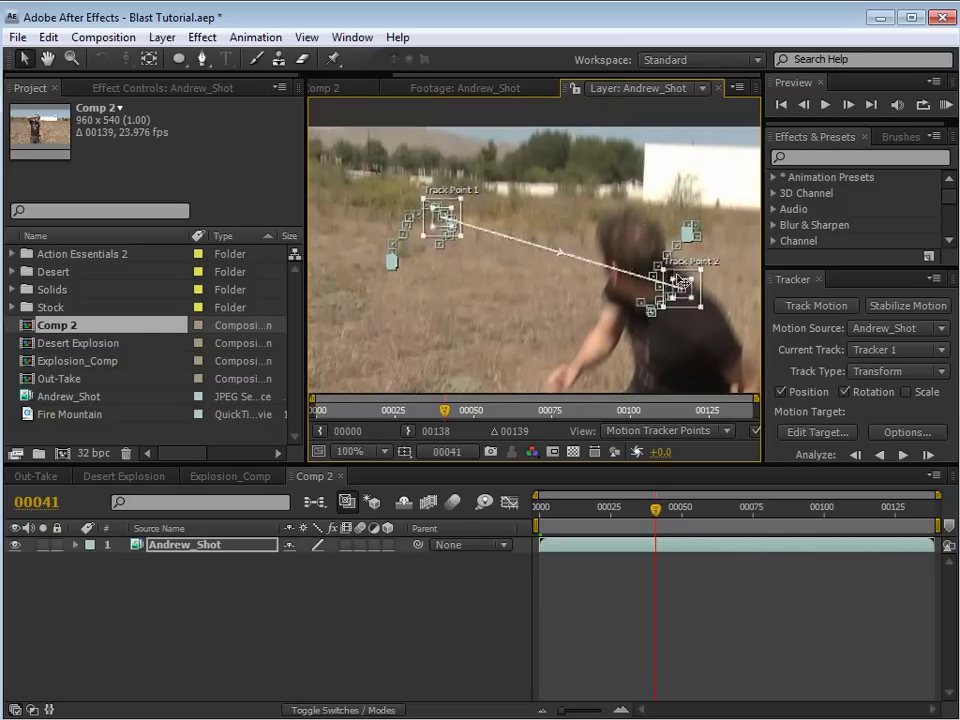
- Go back to frame 25 and move Track Point 1 by hand onto the blurred tree line it drifted from
left_click_drag(655, 508, 612, 520)
key("period")
key("space")
left_click_drag(420, 276, 620, 242)
left_click_drag(365, 259, 480, 259)
left_click_drag(374, 296, 551, 289)
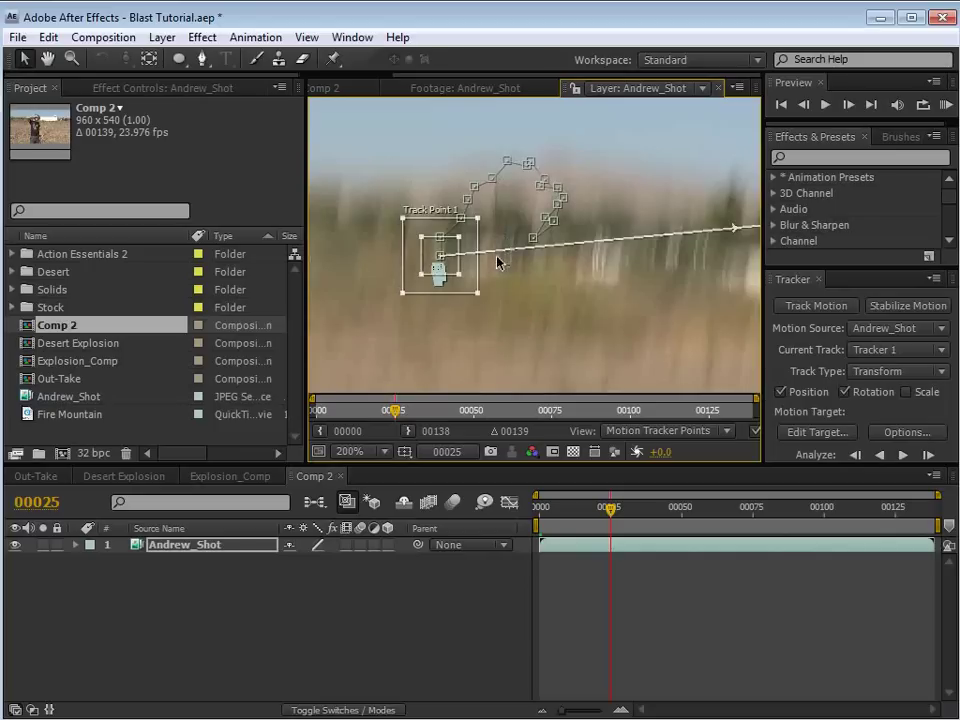
left_click_drag(437, 265, 483, 248)
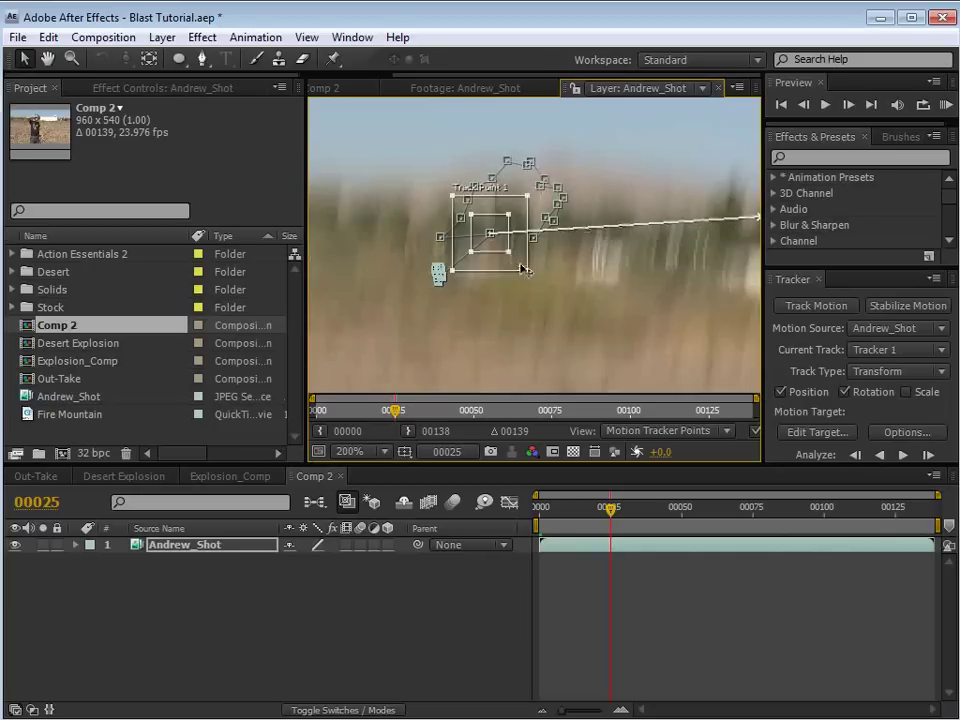
key("comma")
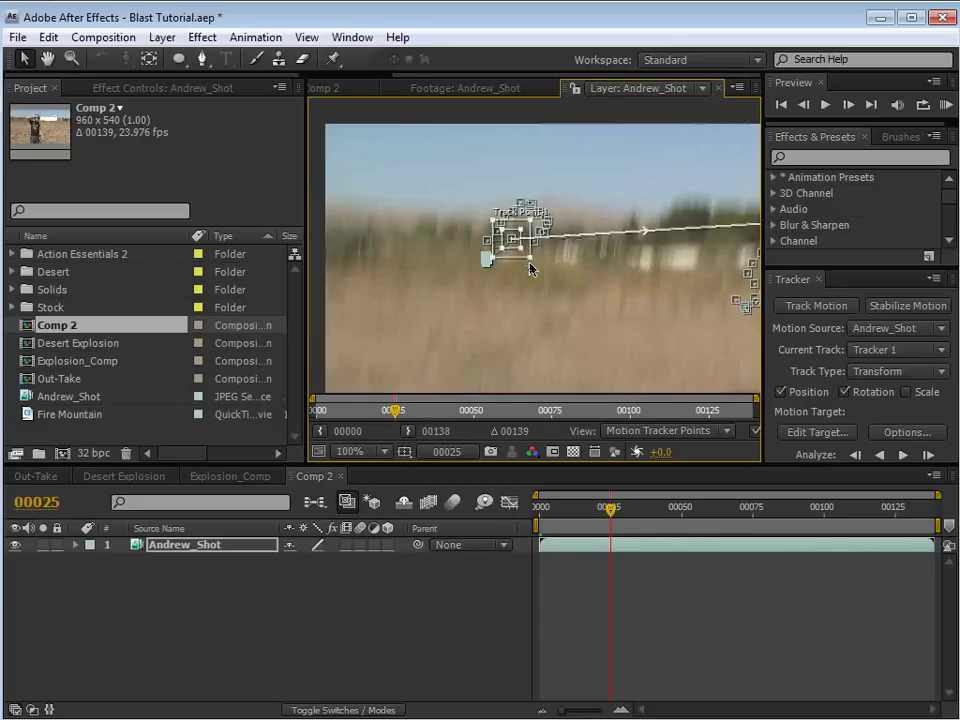
key("comma")
left_click(476, 273)
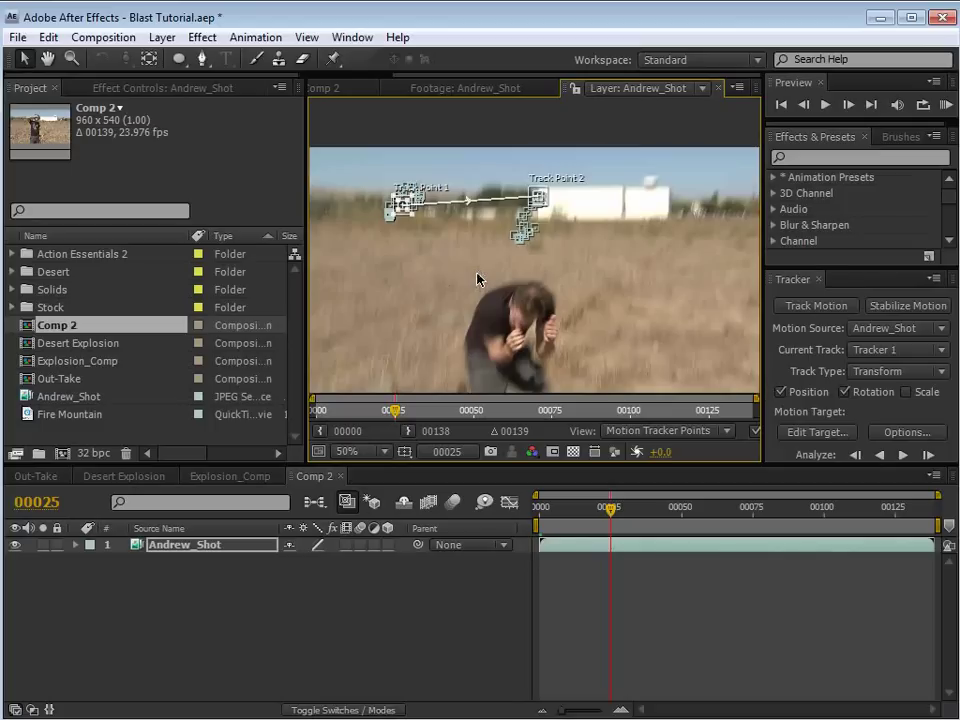
- Return to the Comp 2 view, scrub through the camera shake up to frame 38, and go back to frame 0
left_click(340, 88)
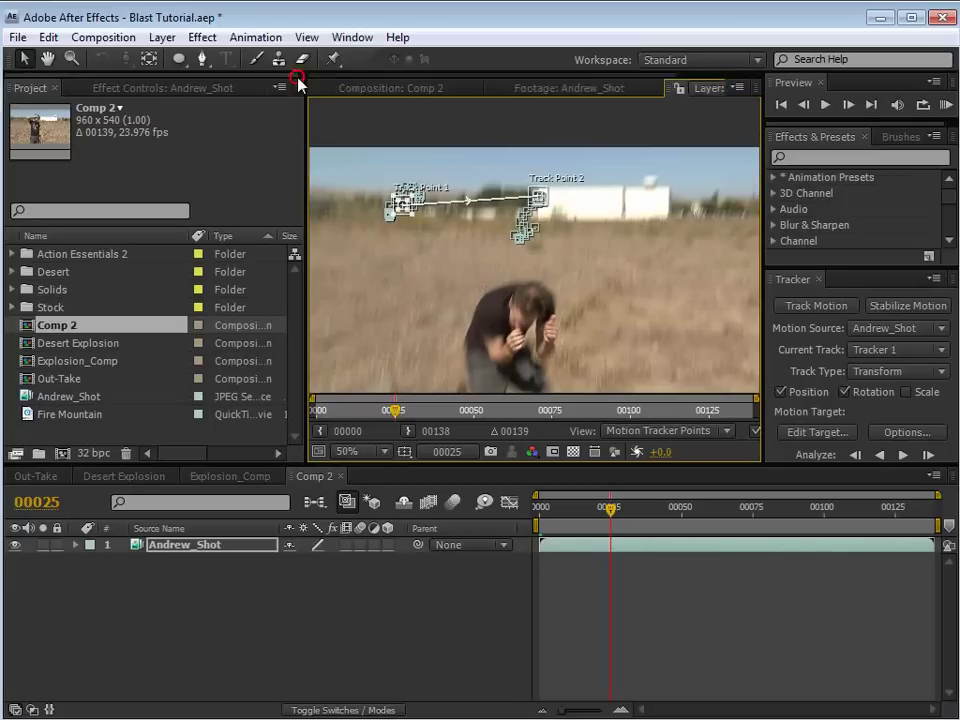
left_click(549, 510)
left_click_drag(549, 512, 647, 525)
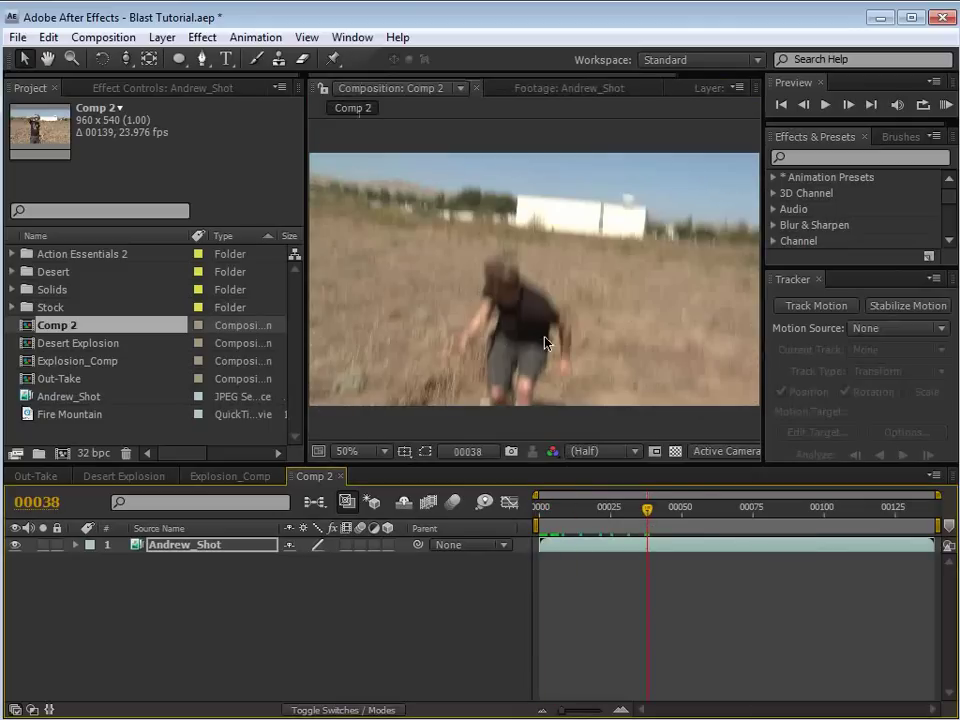
left_click_drag(592, 520, 539, 521)
left_click(574, 613)
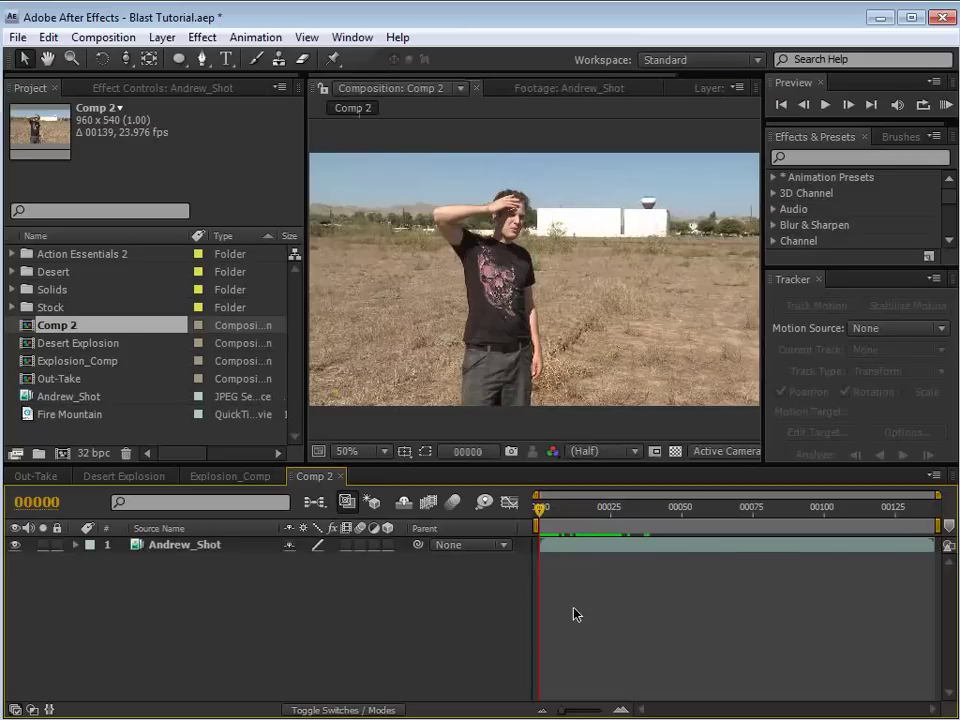
- Add Comp 2 to the render queue and set its output format to JPEG Sequence
left_click(90, 36)
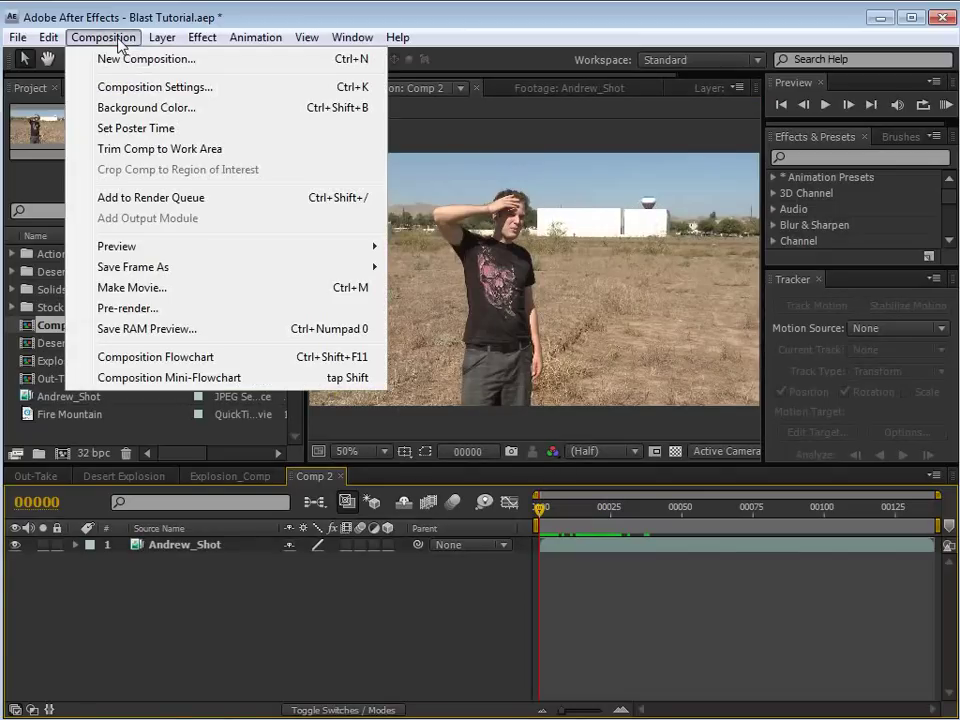
left_click(209, 200)
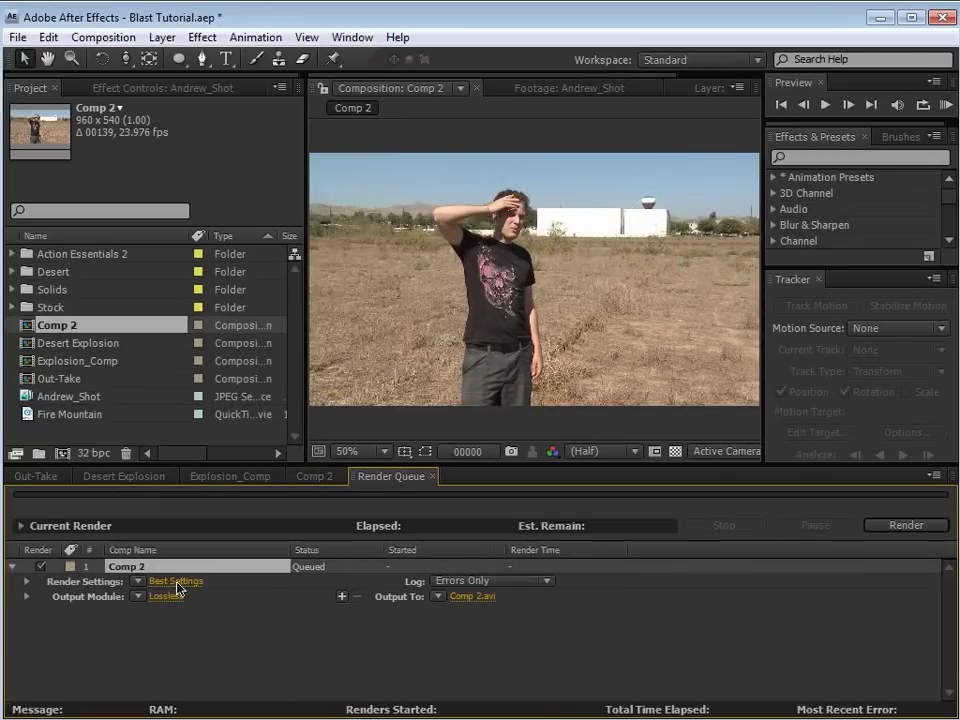
left_click_drag(814, 470, 357, 244)
left_click(490, 330)
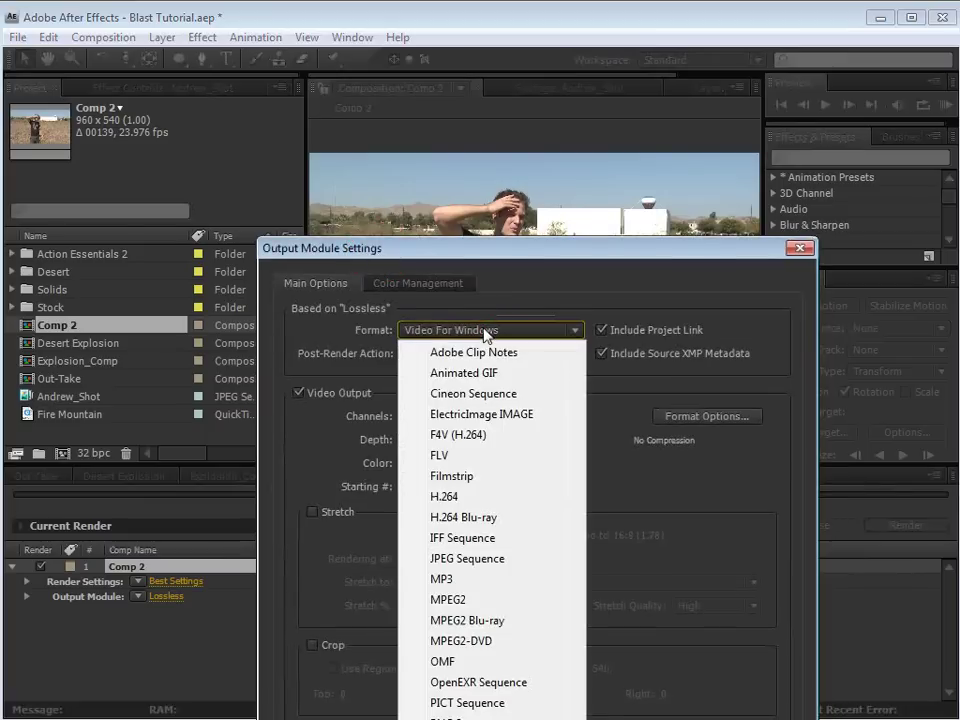
left_click(467, 558)
left_click_drag(428, 250, 396, 91)
left_click(640, 659)
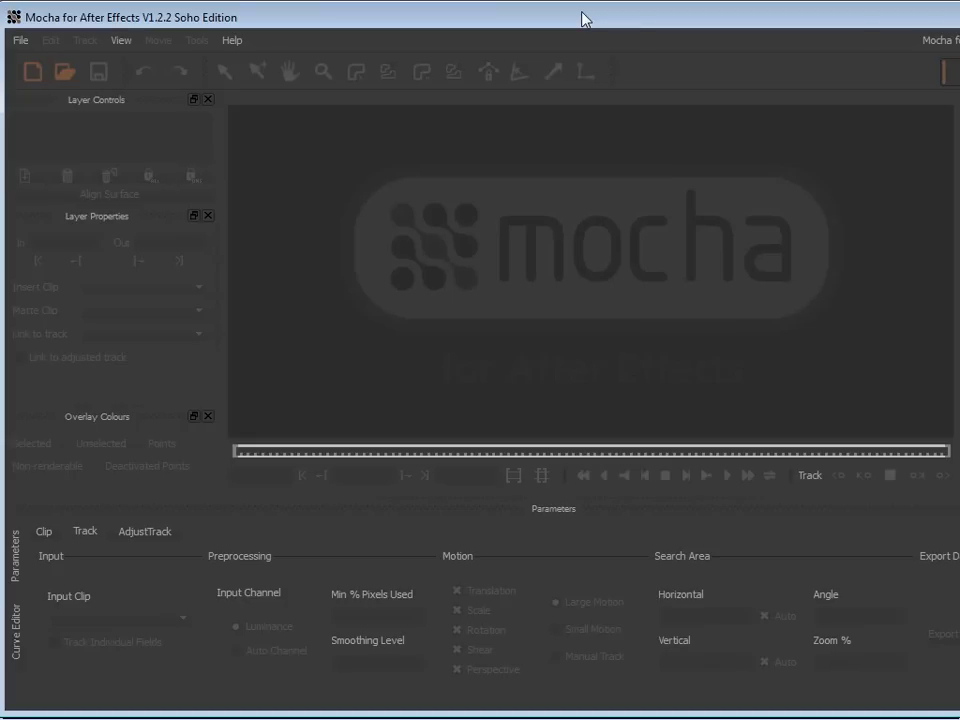
- Create a new project from the Comp 2_00900.jpg image sequence in the track_run folder, overwriting the existing Comp 2.mocha file
left_click(33, 72)
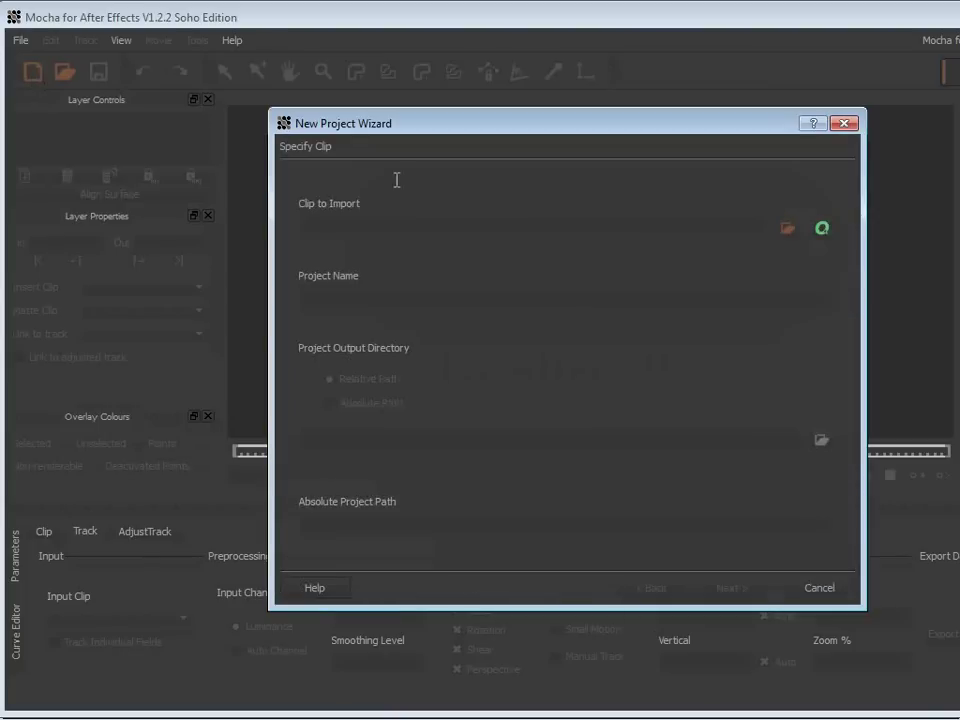
left_click(789, 232)
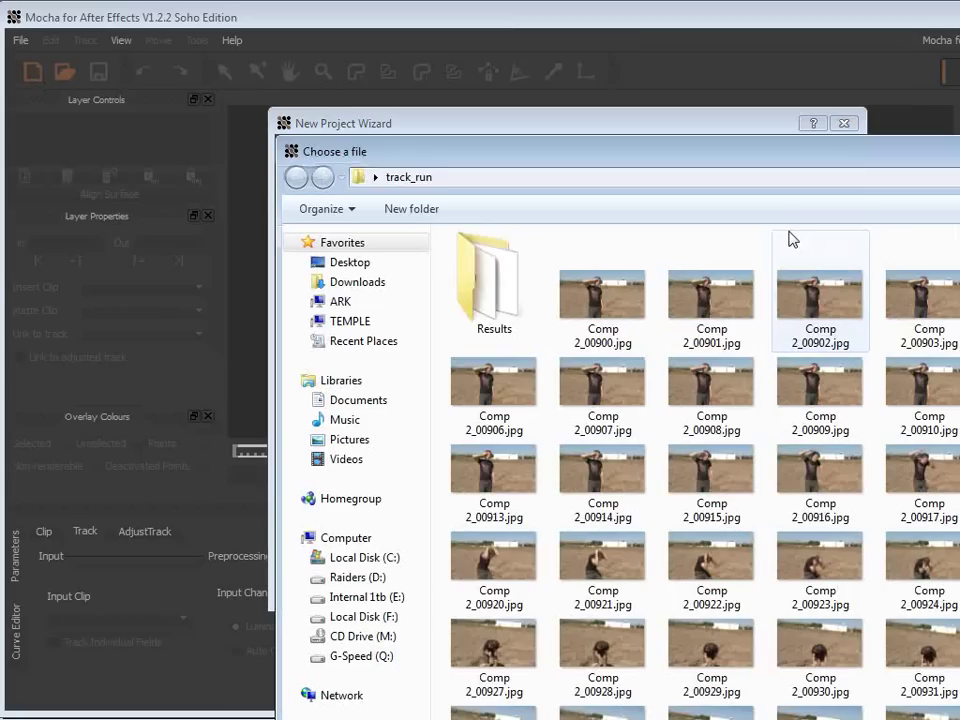
left_click_drag(621, 154, 398, 41)
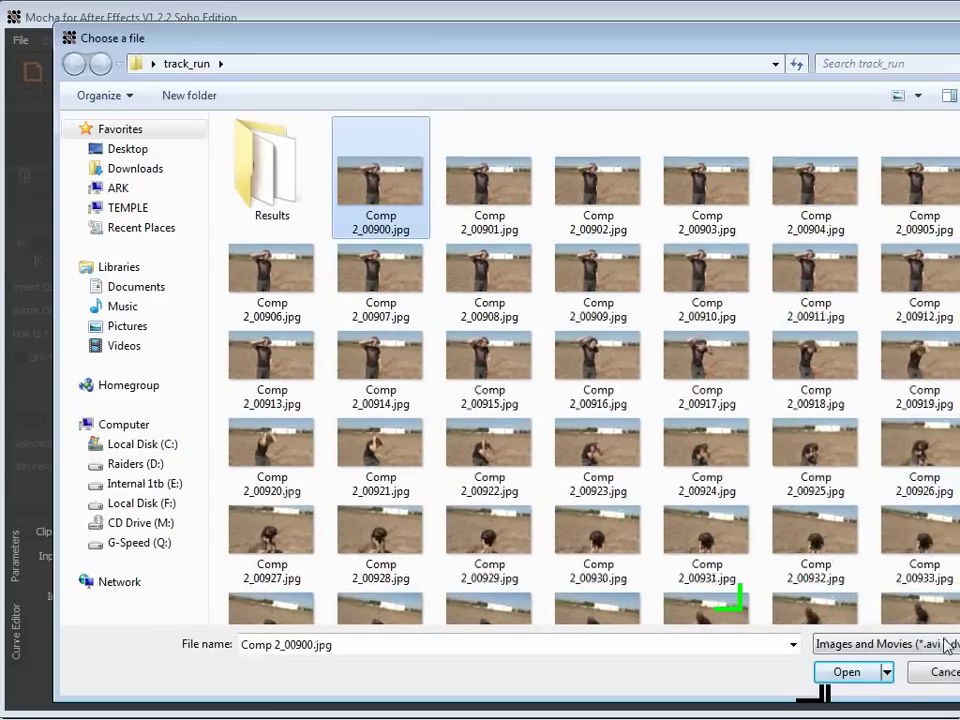
left_click(850, 674)
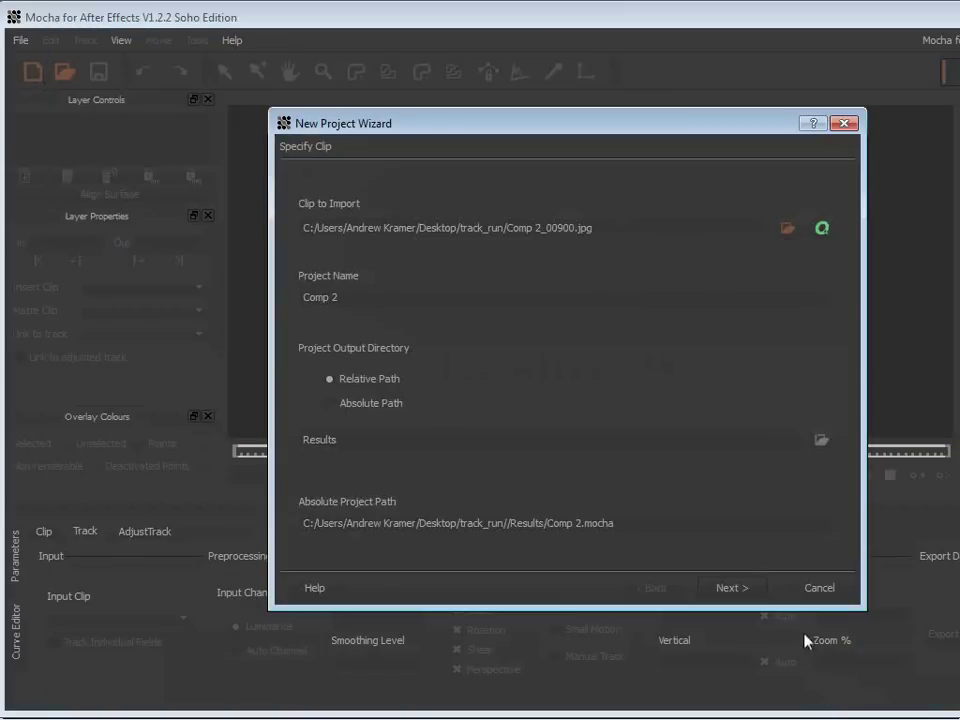
left_click(731, 587)
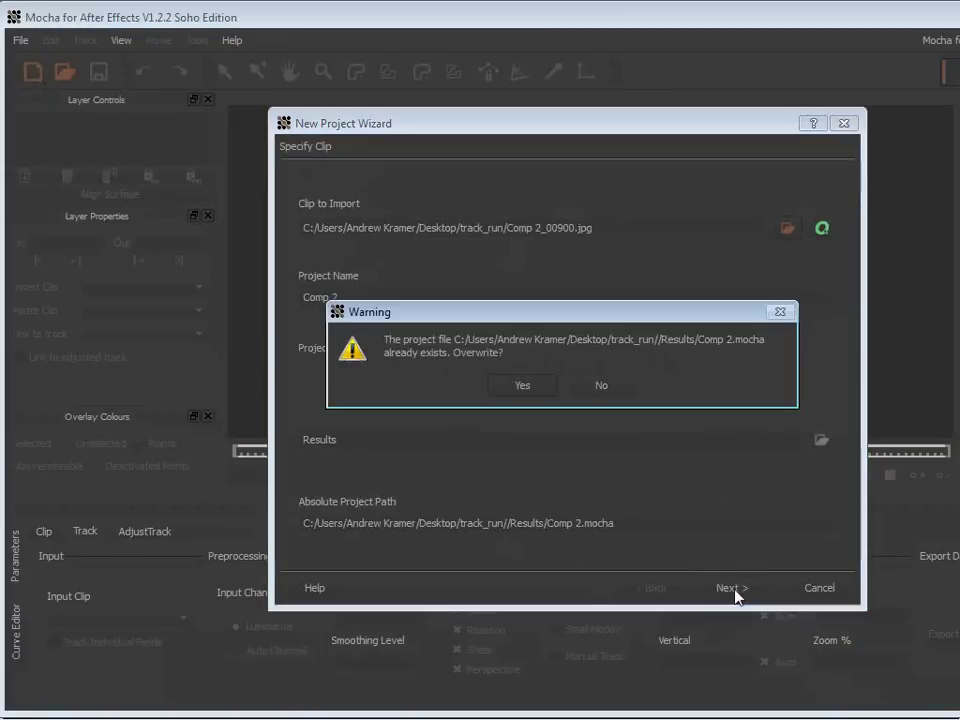
left_click(515, 385)
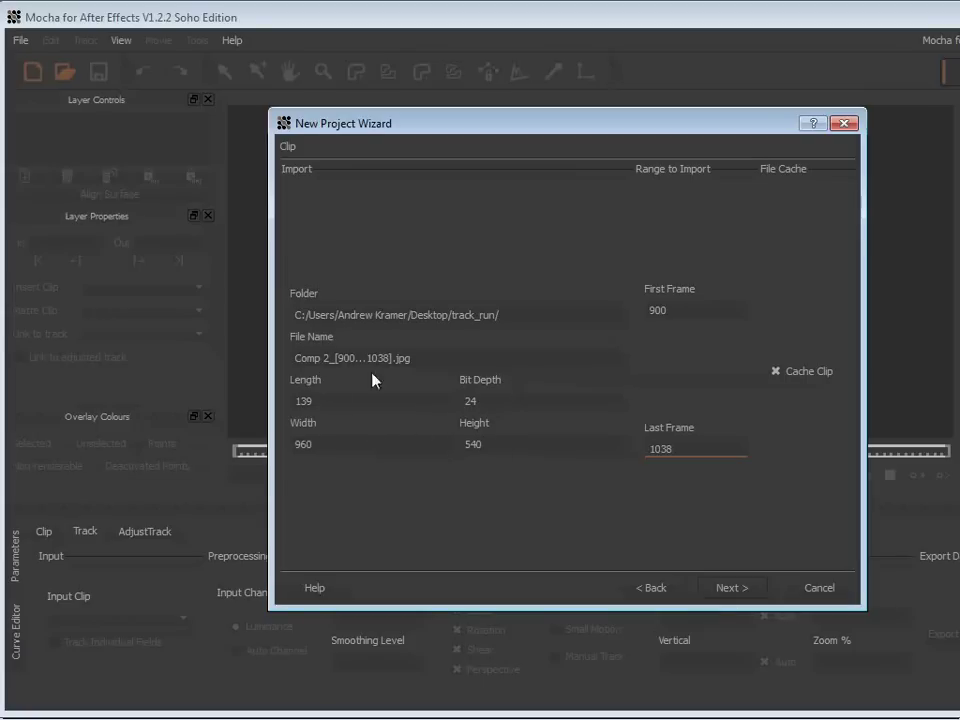
- Accept the clip's full frame range of 900 to 1038 and set the project's frame rate to 23.976 FPS
left_click(733, 588)
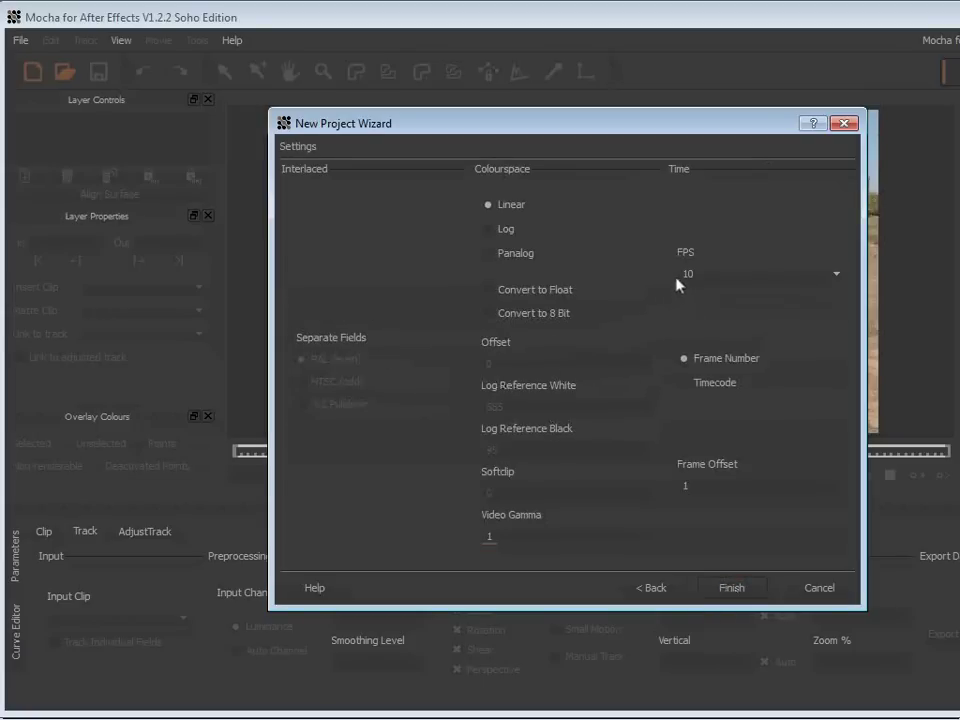
left_click(710, 274)
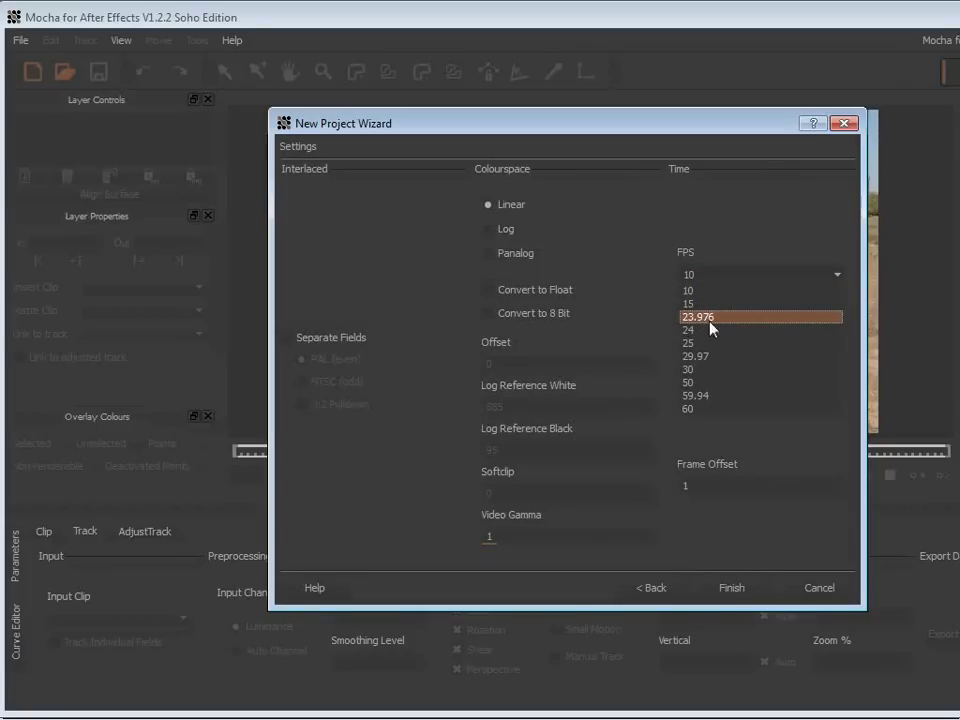
left_click(731, 318)
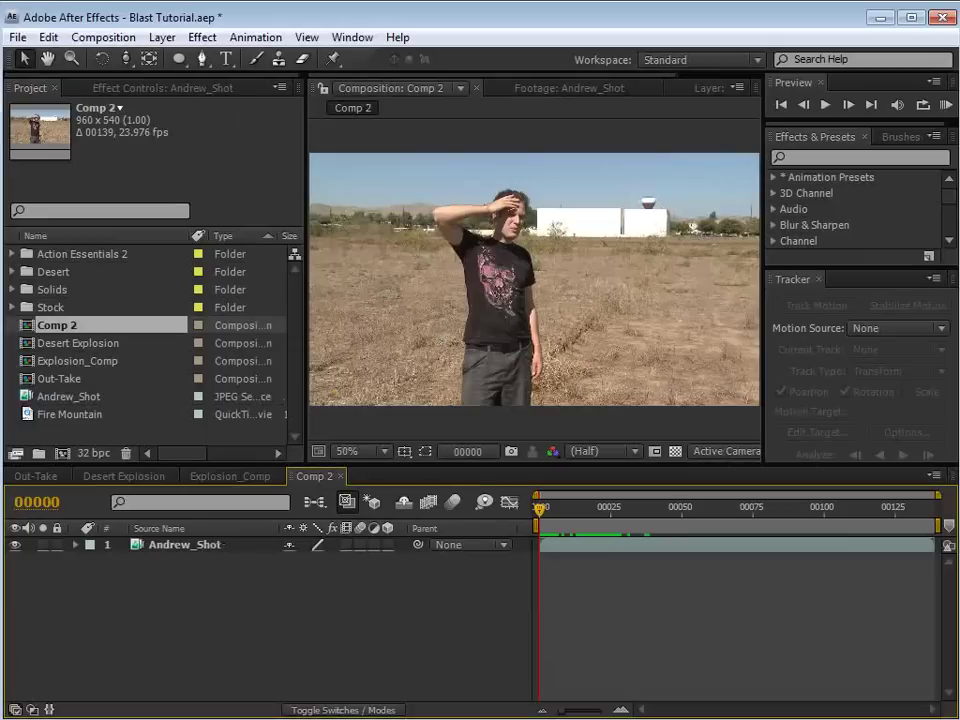
- Switch to After Effects and check Comp 2's frame rate in its composition settings
left_click(102, 37)
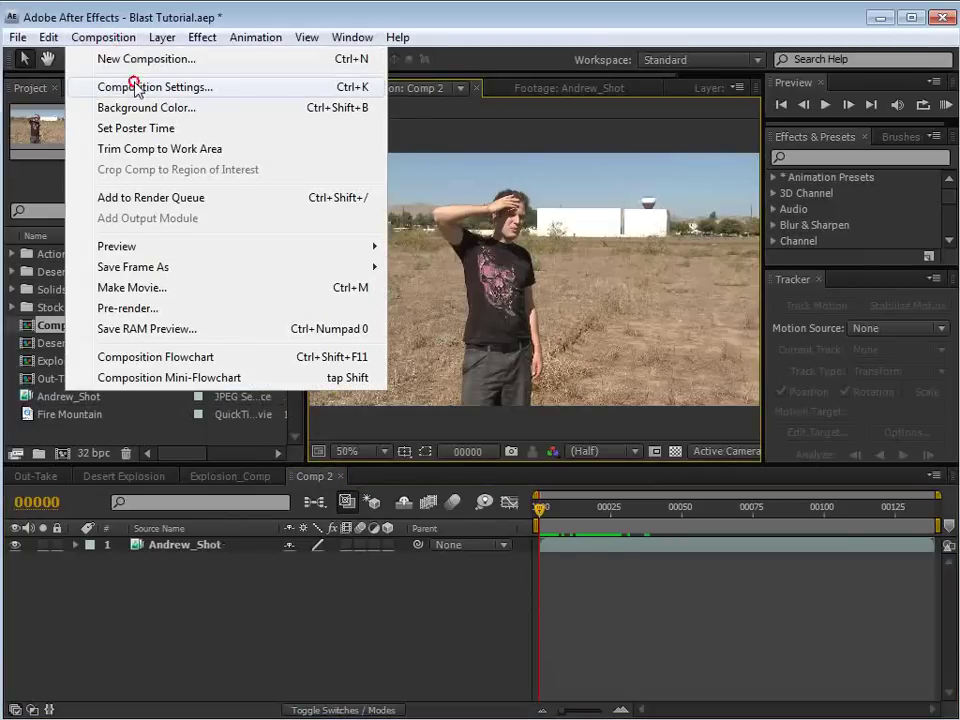
left_click(133, 87)
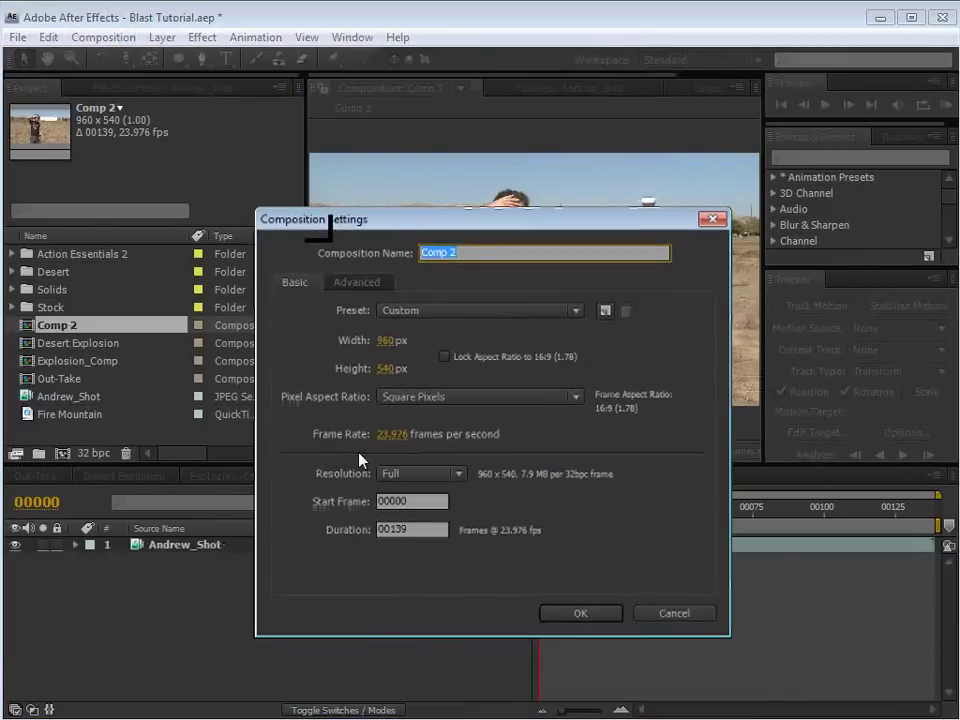
left_click(571, 617)
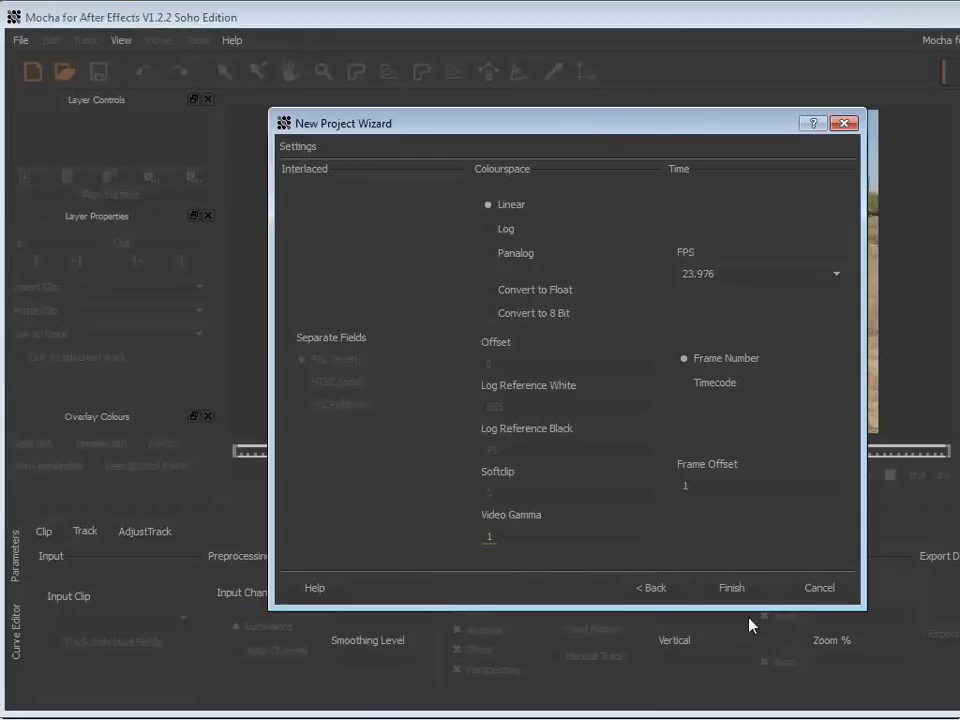
- Finish the Mocha project setup and draw a closed X-spline on frame 1 around the hills, tree line, white building and nearby field
left_click(733, 589)
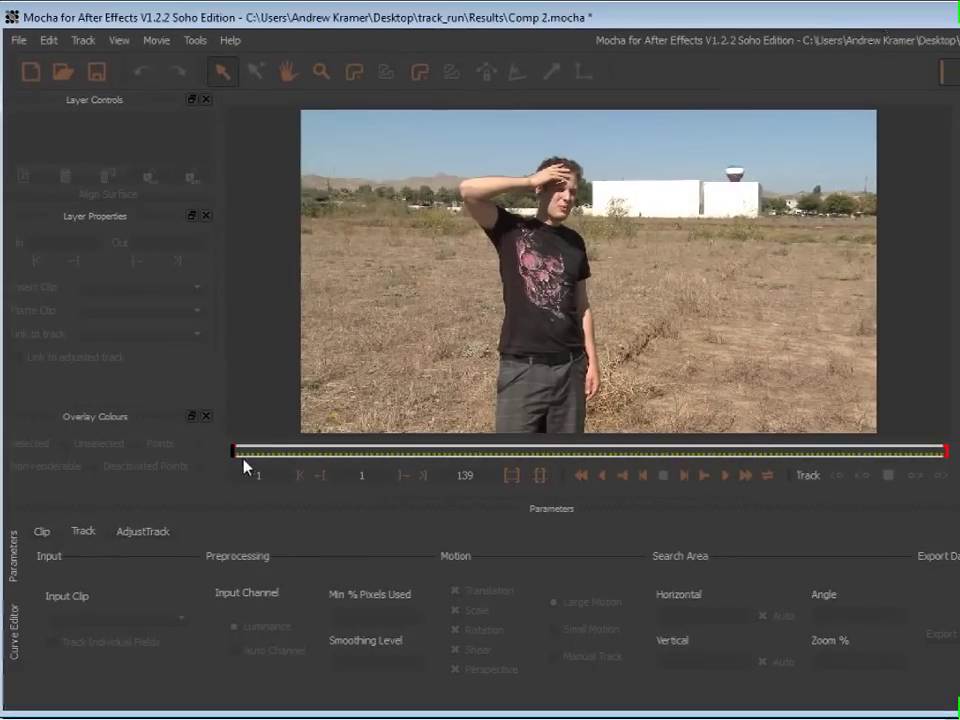
mouse_move(233, 451)
left_mouse_down()
mouse_move(935, 456)
mouse_move(228, 451)
left_mouse_up()
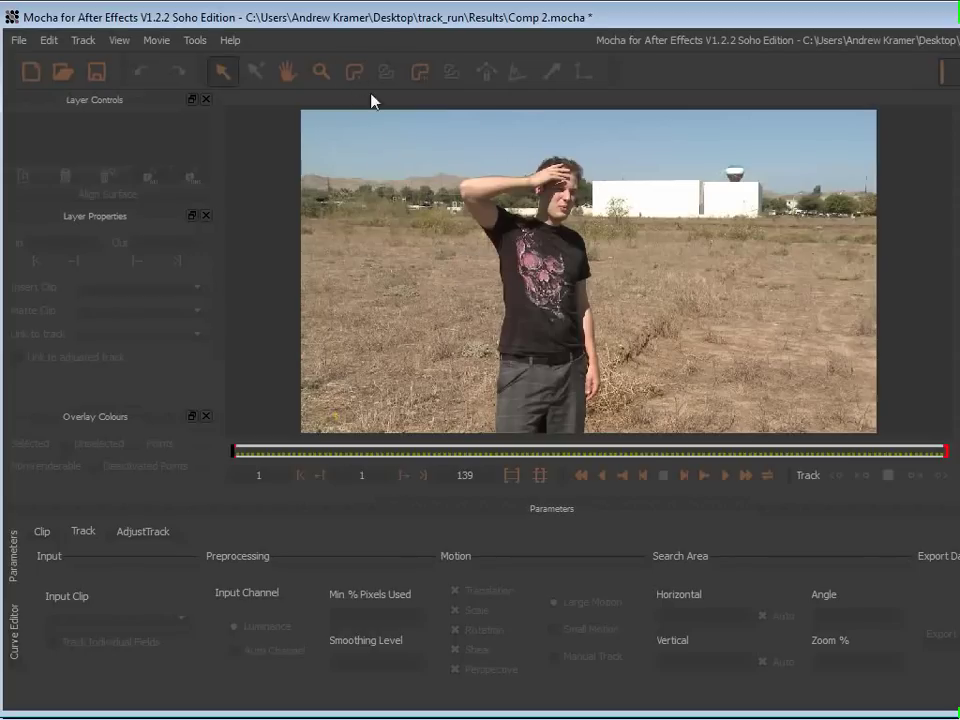
left_click(354, 71)
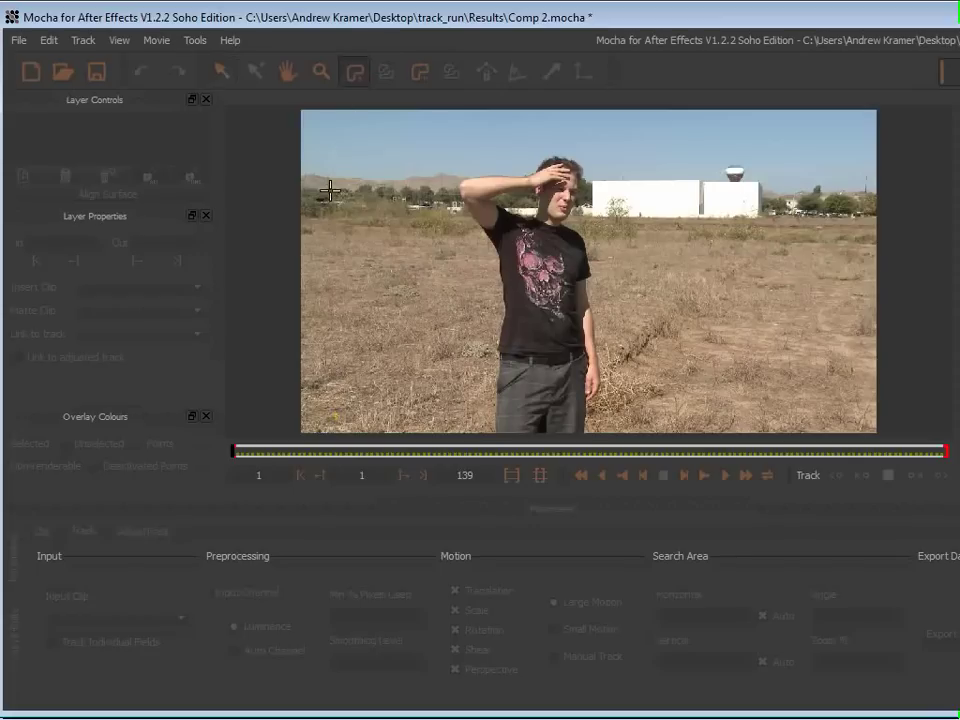
left_click(262, 155)
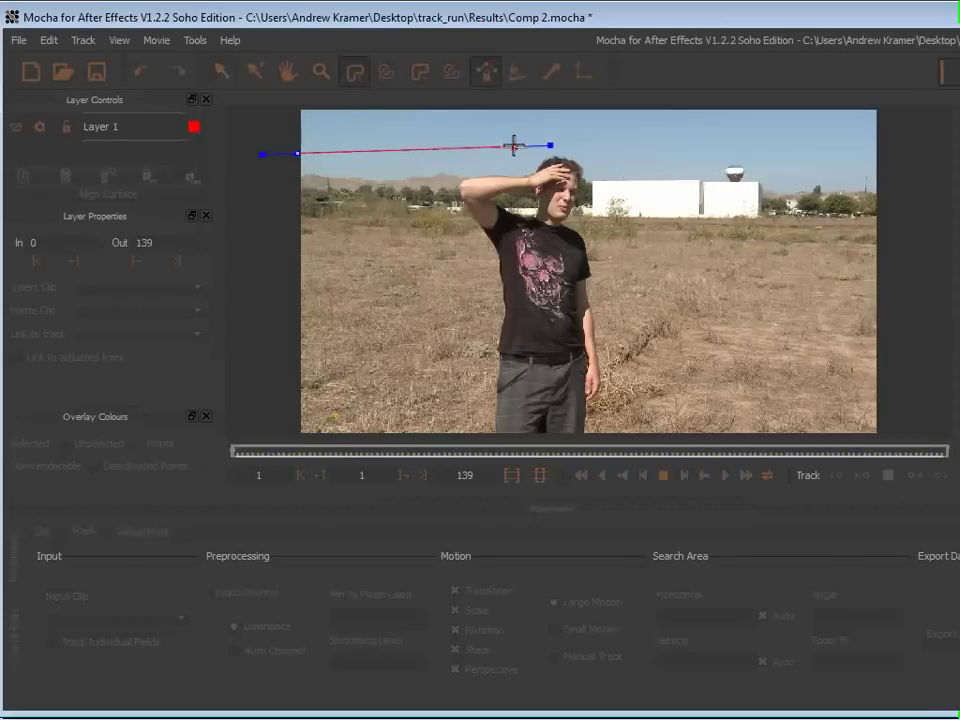
left_click(528, 147)
left_click(704, 153)
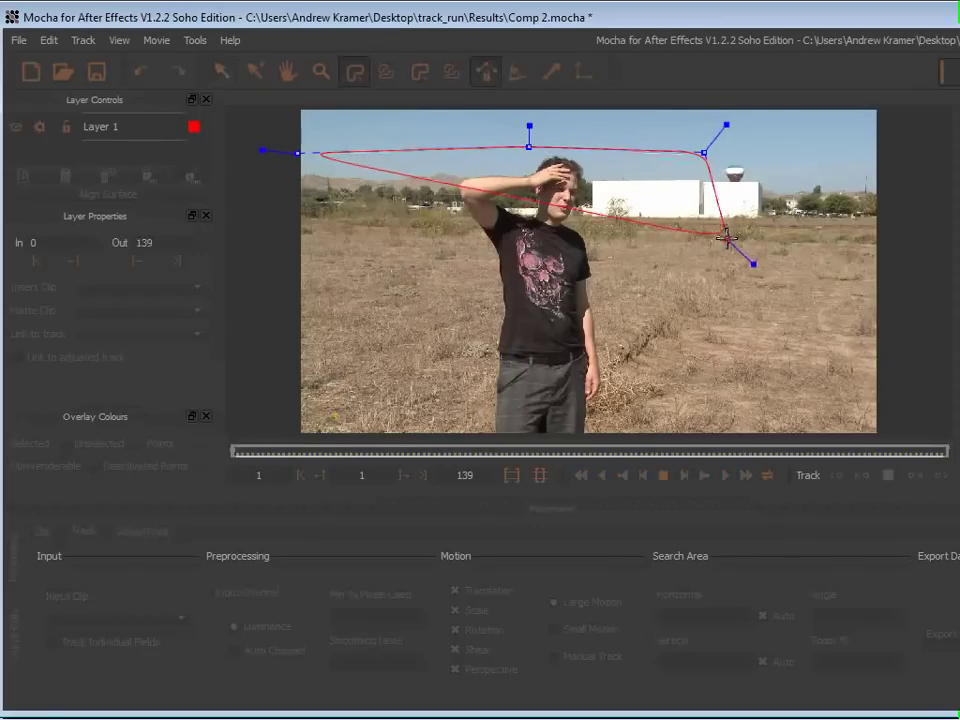
left_click(745, 249)
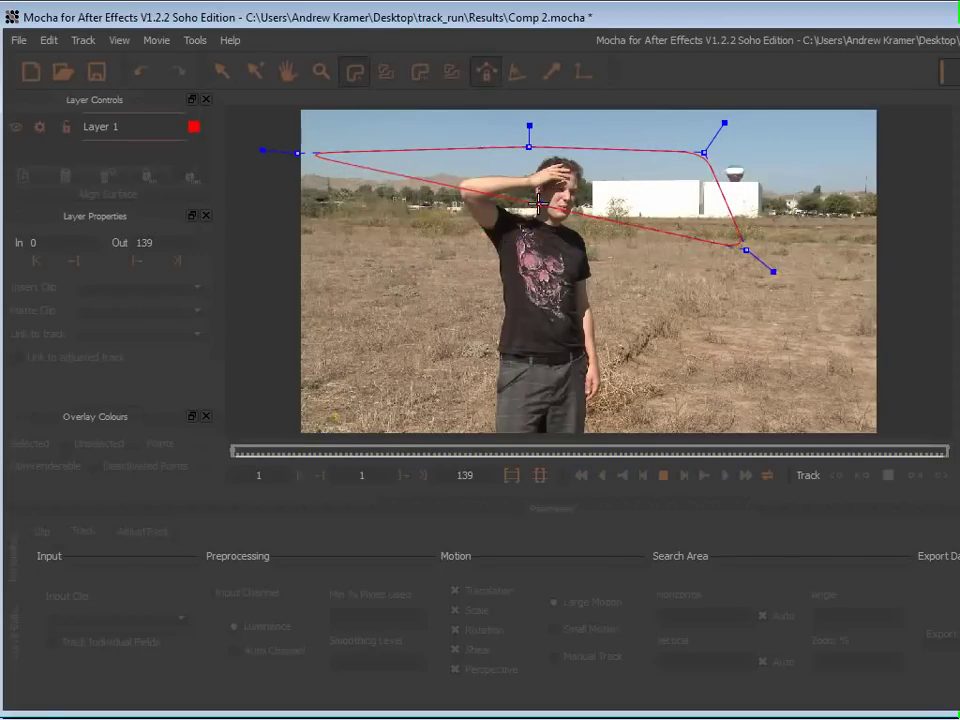
left_click(520, 225)
left_click(410, 247)
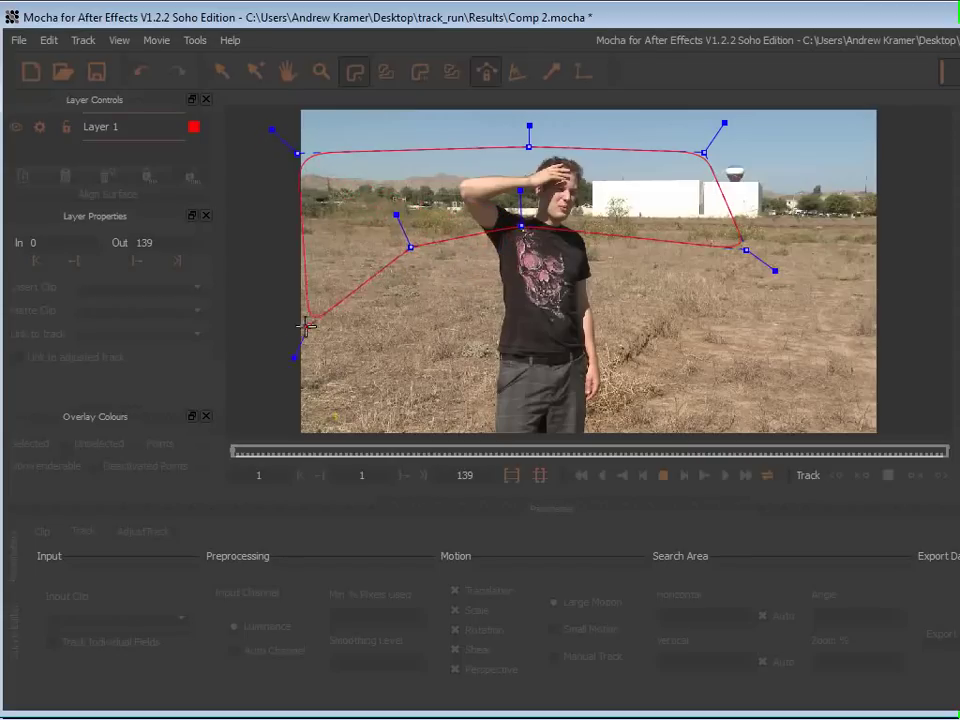
left_click(259, 339)
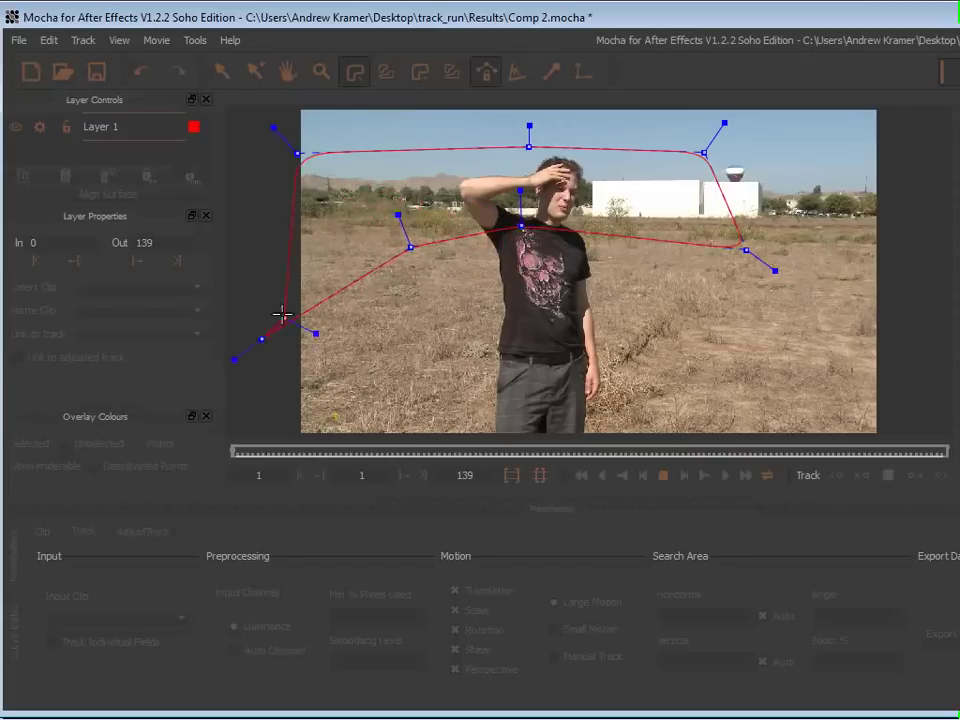
right_click(283, 315)
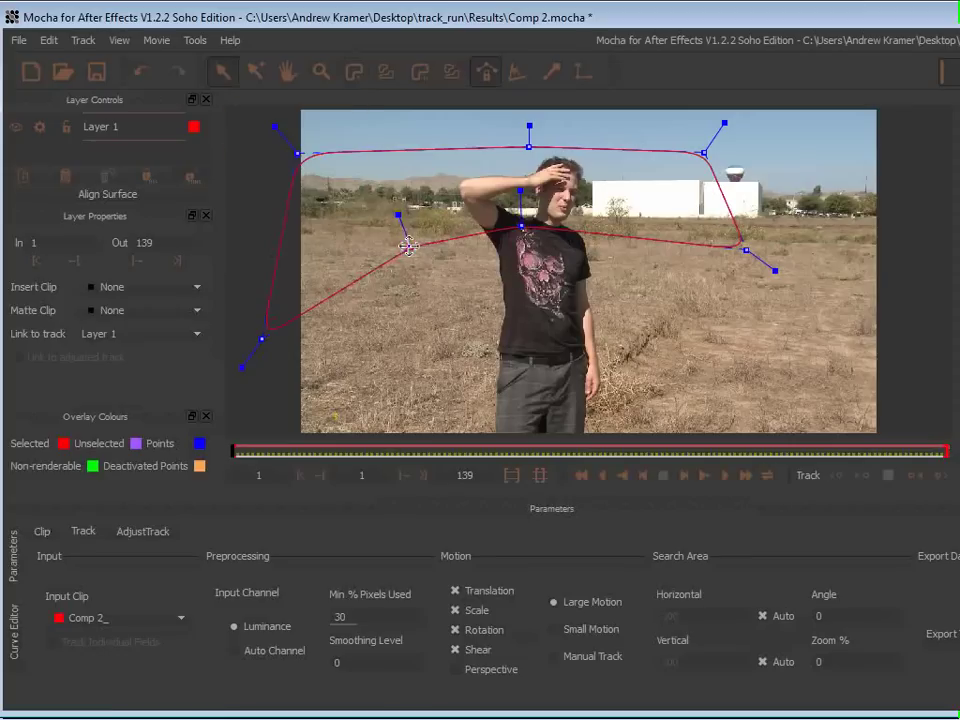
- Reshape the spline by lowering its field point beside the man and raising its middle point onto his forearm
left_click_drag(410, 246, 419, 294)
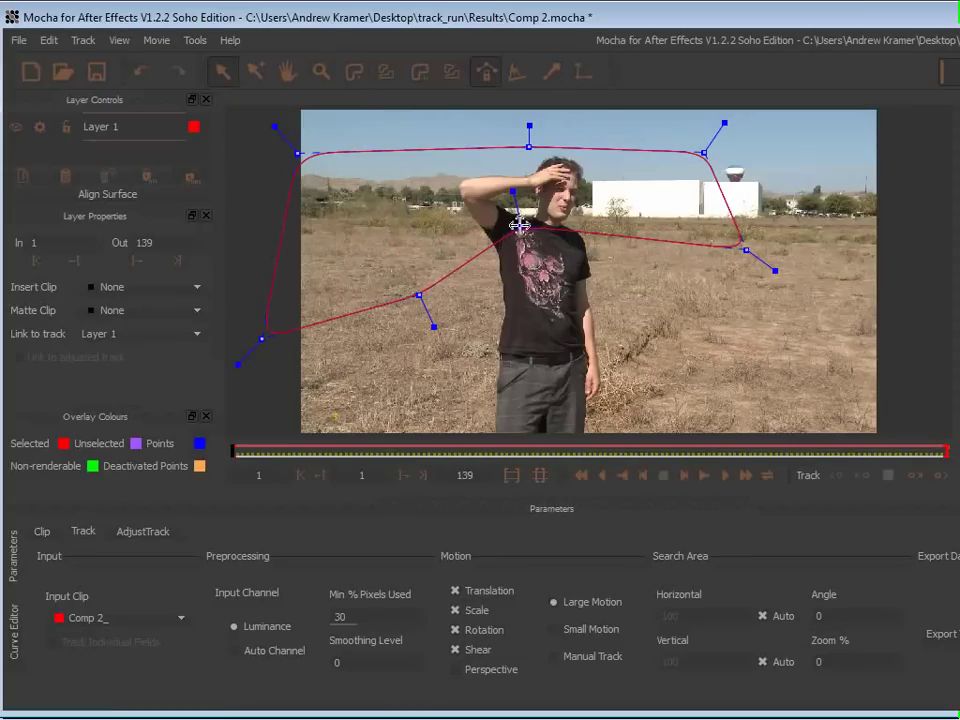
left_click_drag(519, 224, 519, 183)
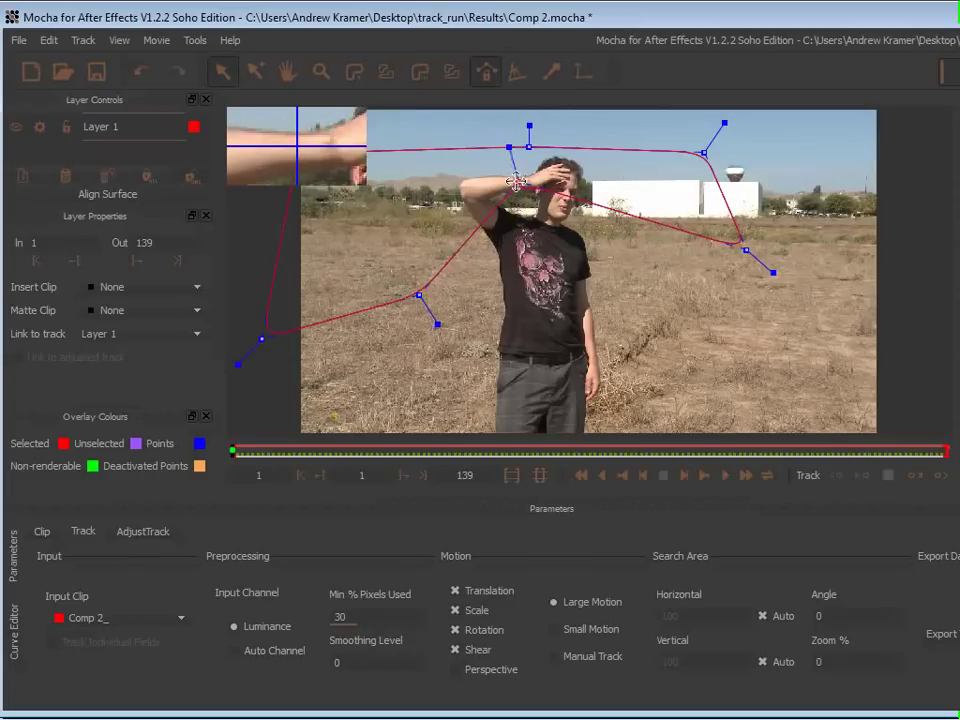
left_click_drag(519, 182, 513, 180)
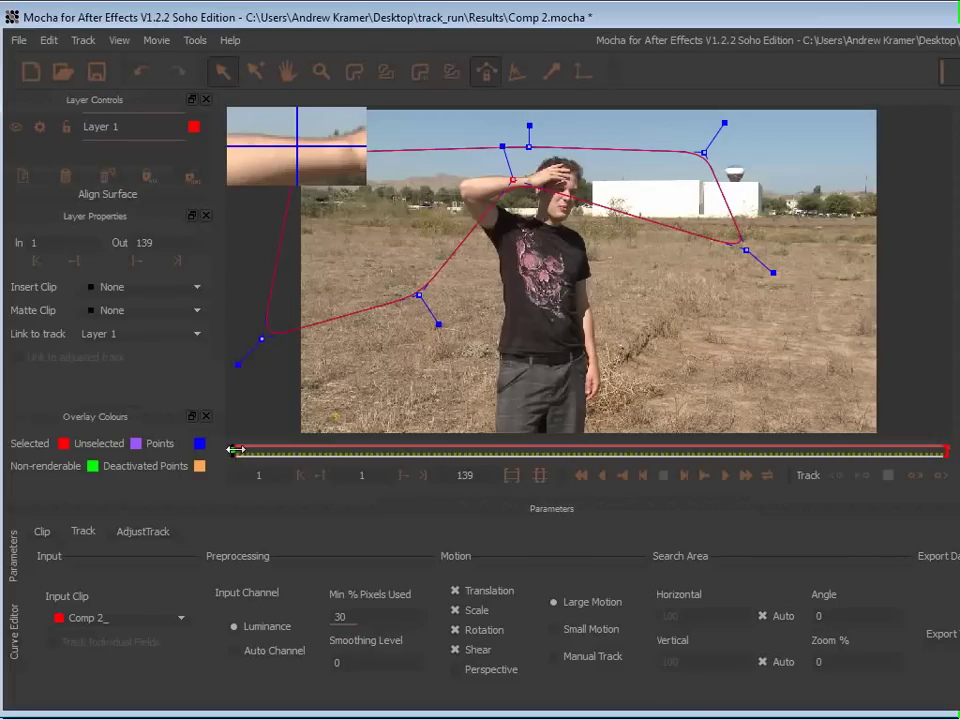
left_click(270, 409)
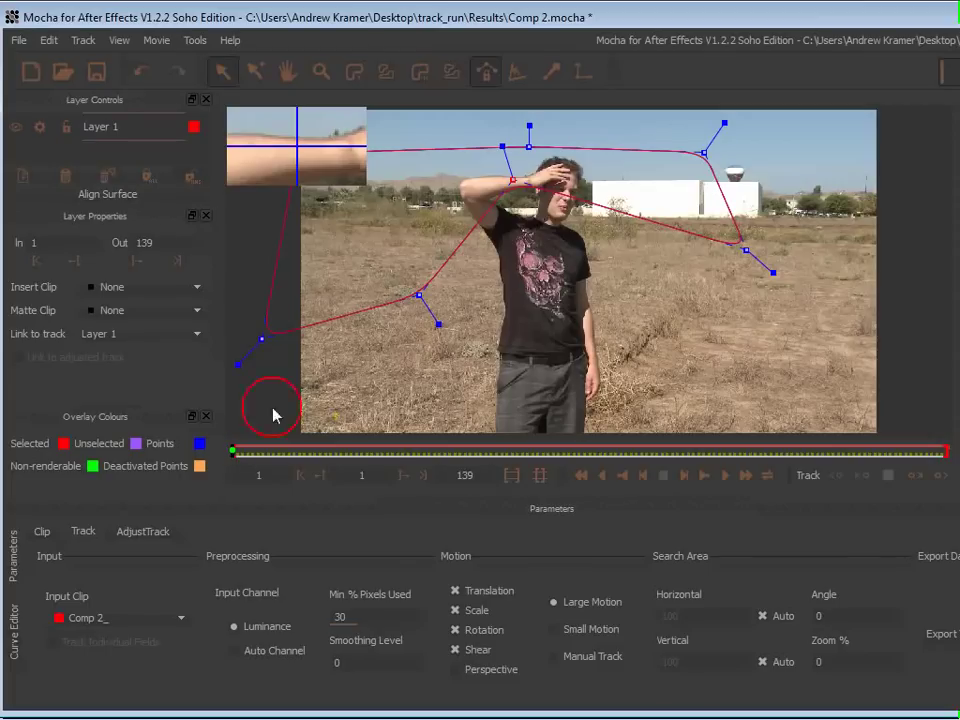
- Track Layer 1 forward through the camera shake and stop at frame 74
left_click(940, 484)
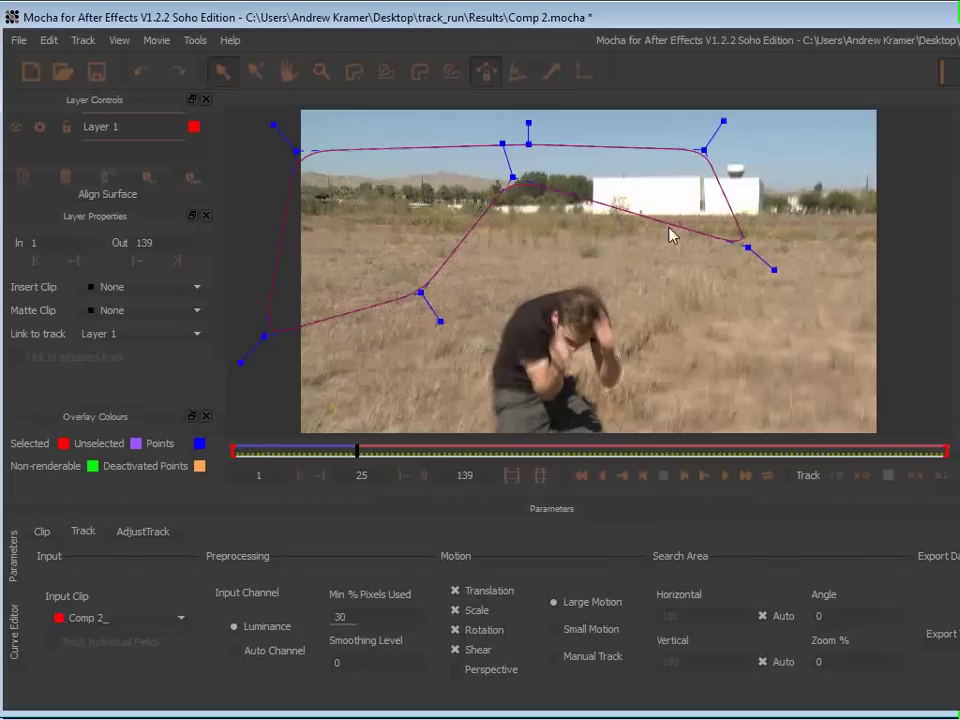
left_click(938, 475)
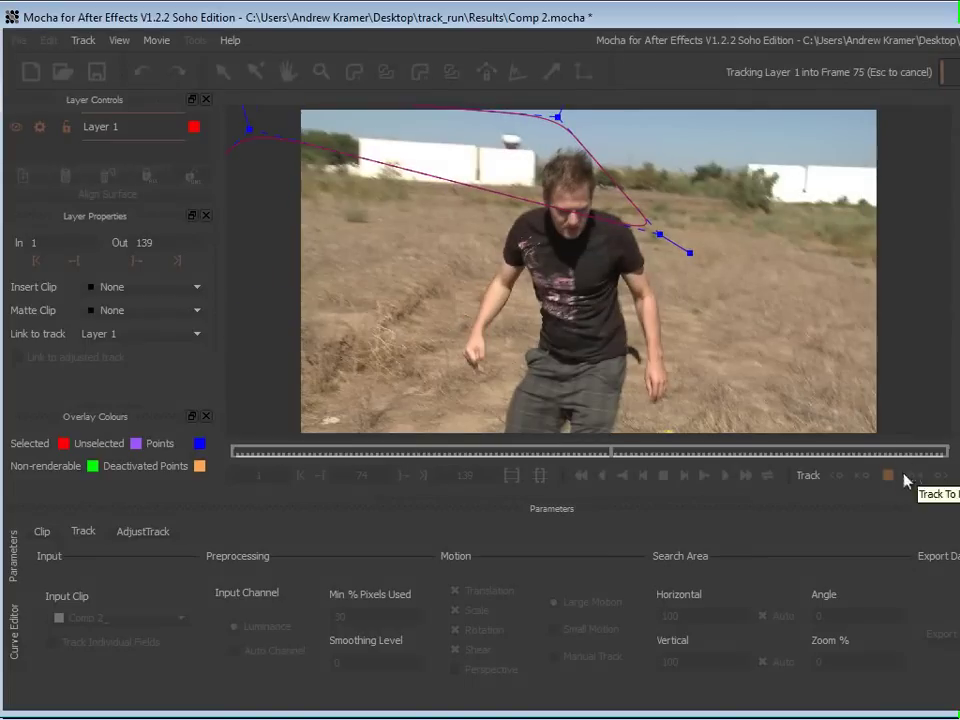
left_click(583, 197)
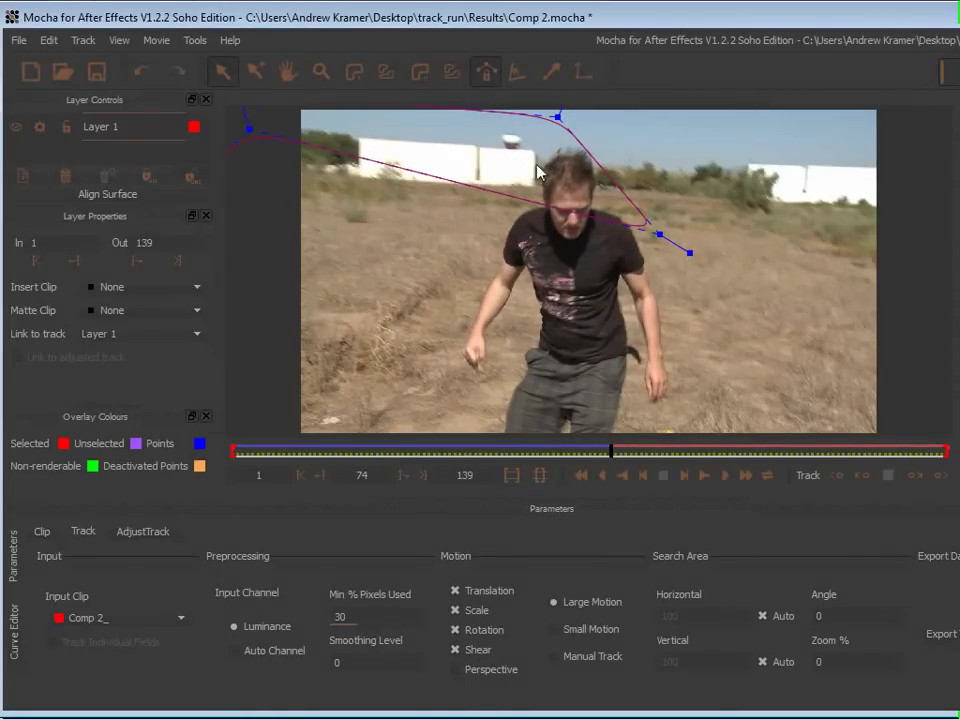
- Go back to frame 64 and reshape the spline around the background, moving its points away from the man's body
left_click_drag(612, 455, 559, 454)
left_click_drag(674, 260, 642, 208)
left_click_drag(404, 194, 491, 267)
left_click_drag(643, 207, 675, 180)
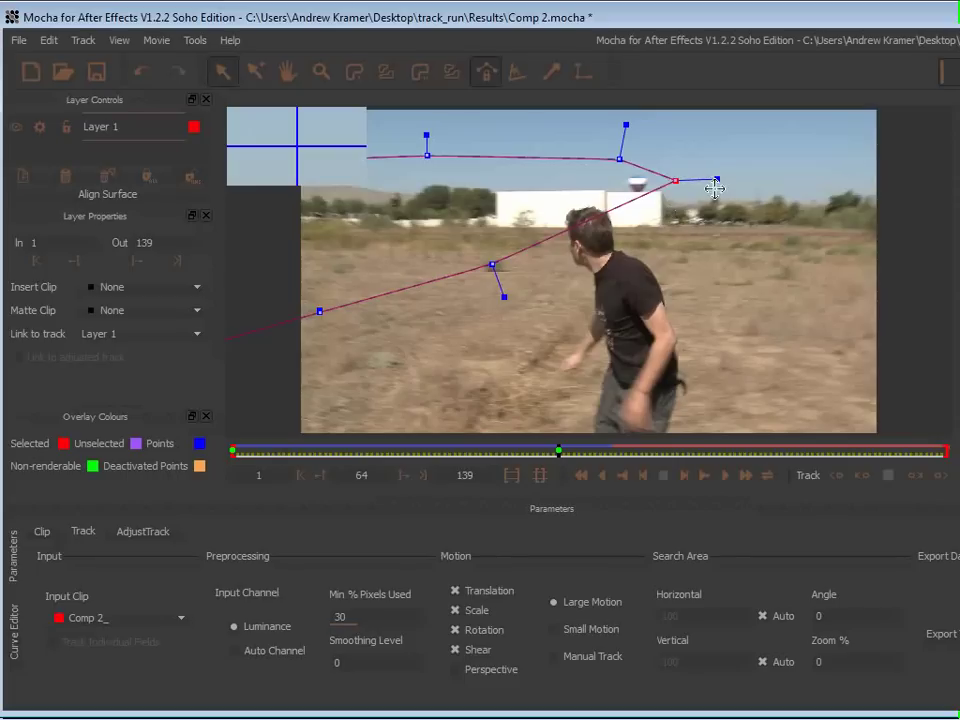
left_click_drag(619, 158, 620, 159)
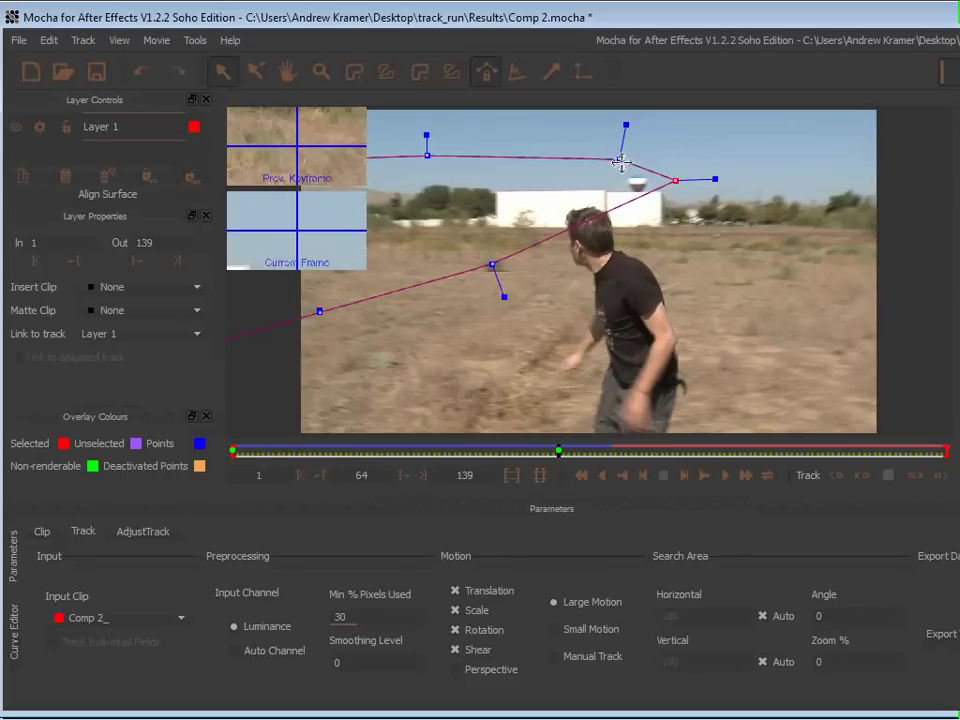
- Track Layer 1 forward to frame 139 and scrub back to frame 1 to check the track
left_click(939, 479)
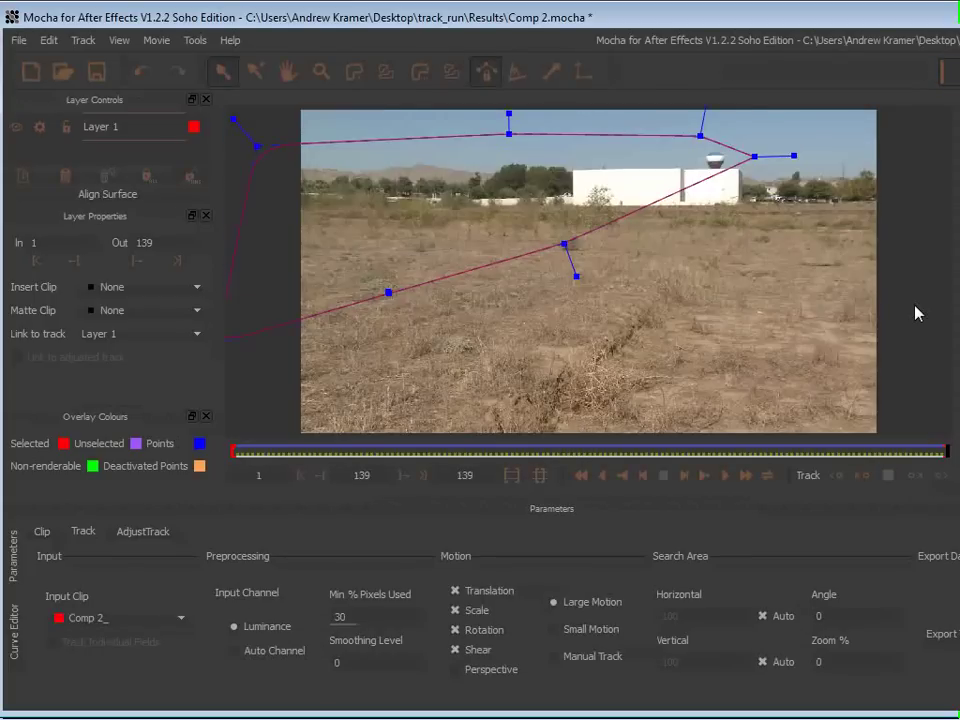
left_click_drag(944, 452, 743, 450)
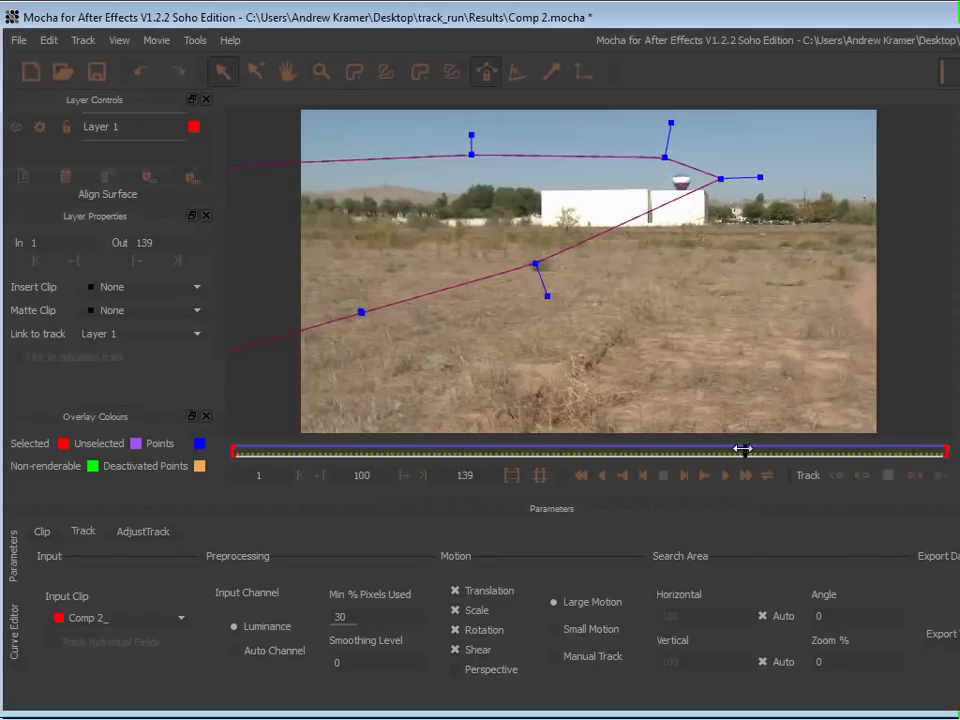
left_click_drag(745, 453, 230, 458)
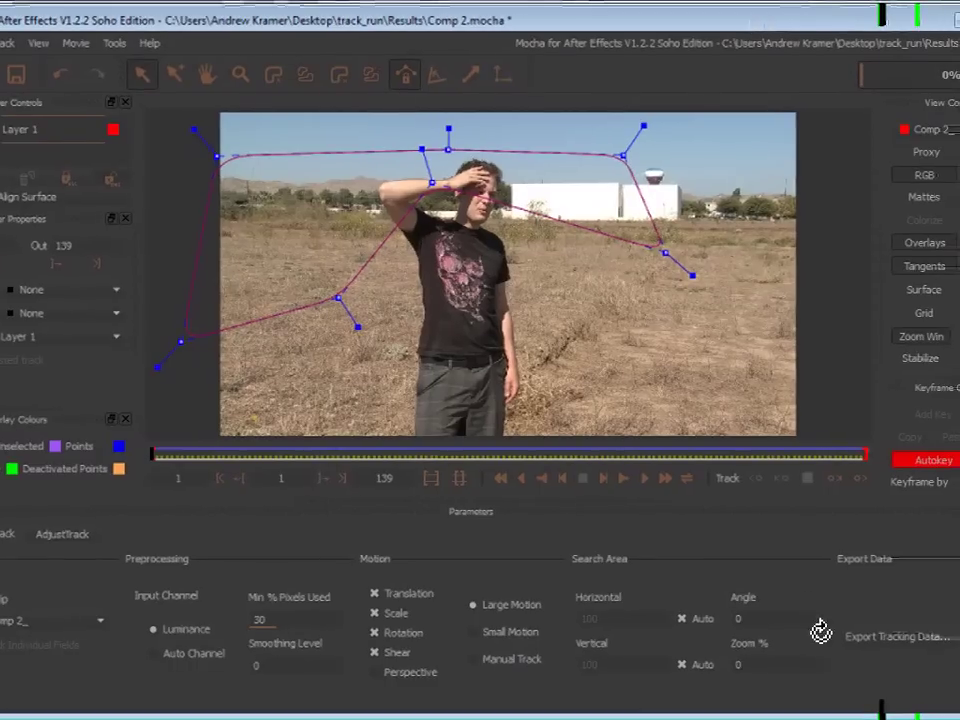
- Export Layer 1's tracking data to the clipboard as After Effects CS4 Corner Pin Data
left_click(877, 638)
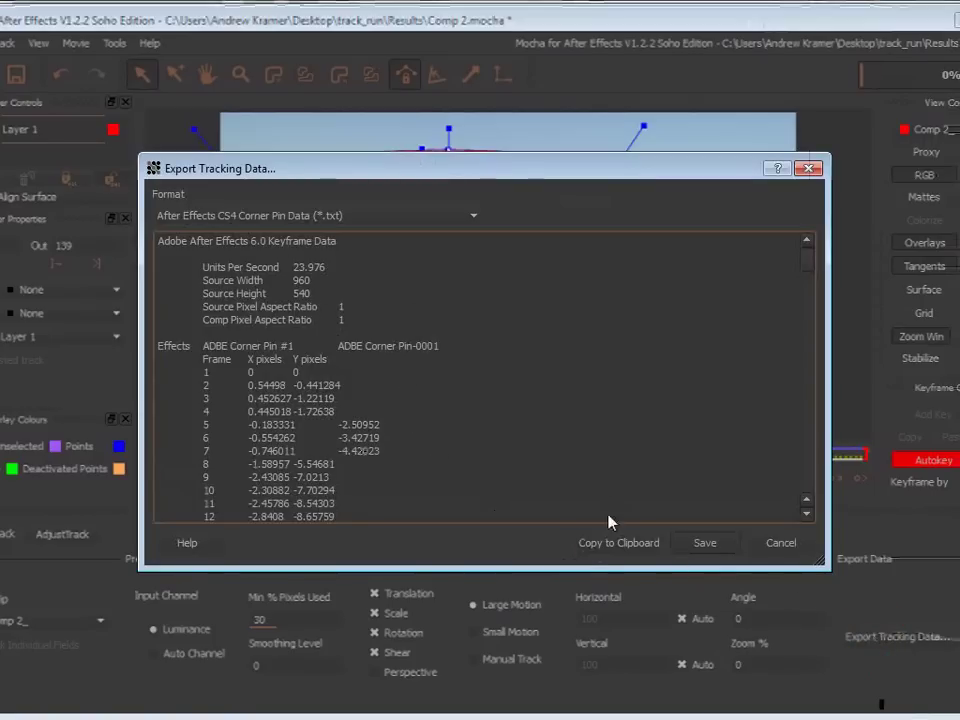
left_click(607, 546)
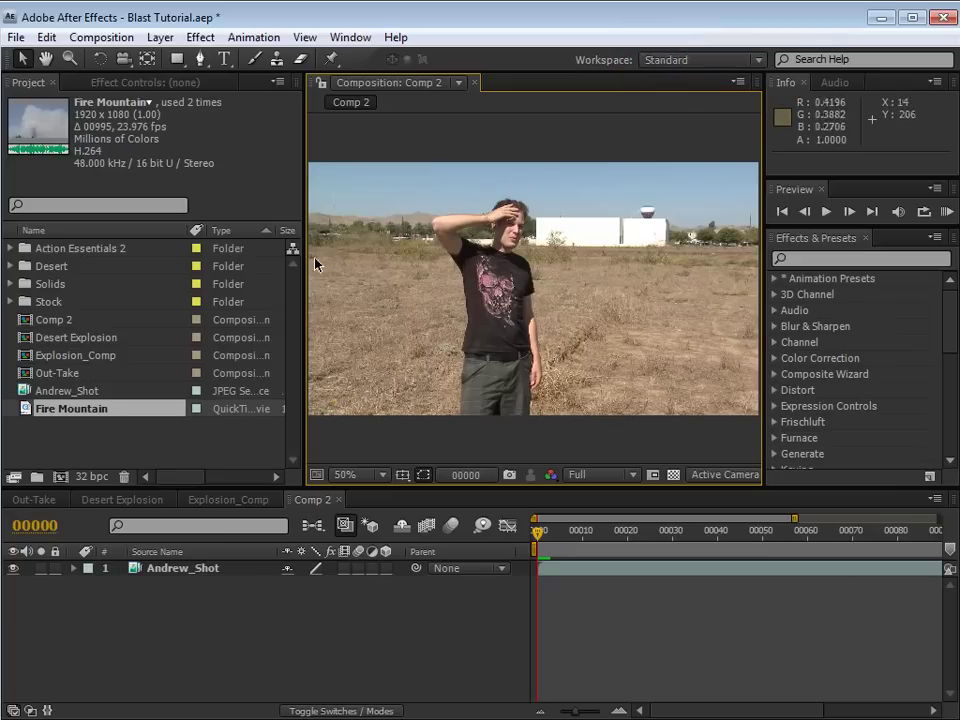
- Create a black 960 × 540 px solid named Tracking Holder above Andrew_Shot in Comp 2
left_click(160, 37)
mouse_move(455, 60)
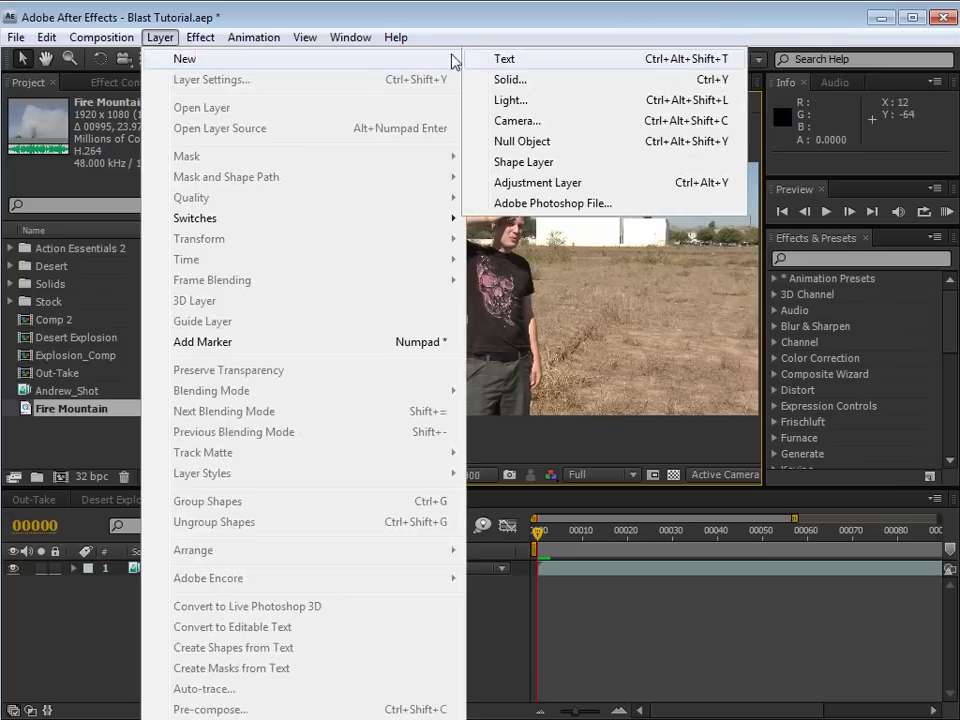
left_click(528, 81)
type("Tracking Holder")
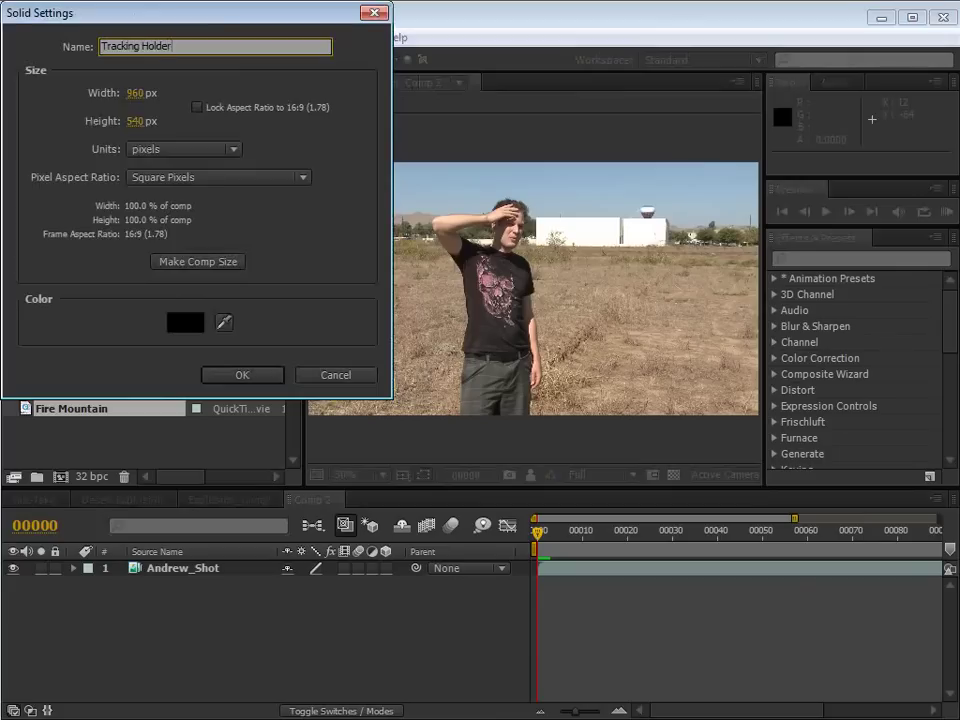
left_click(250, 378)
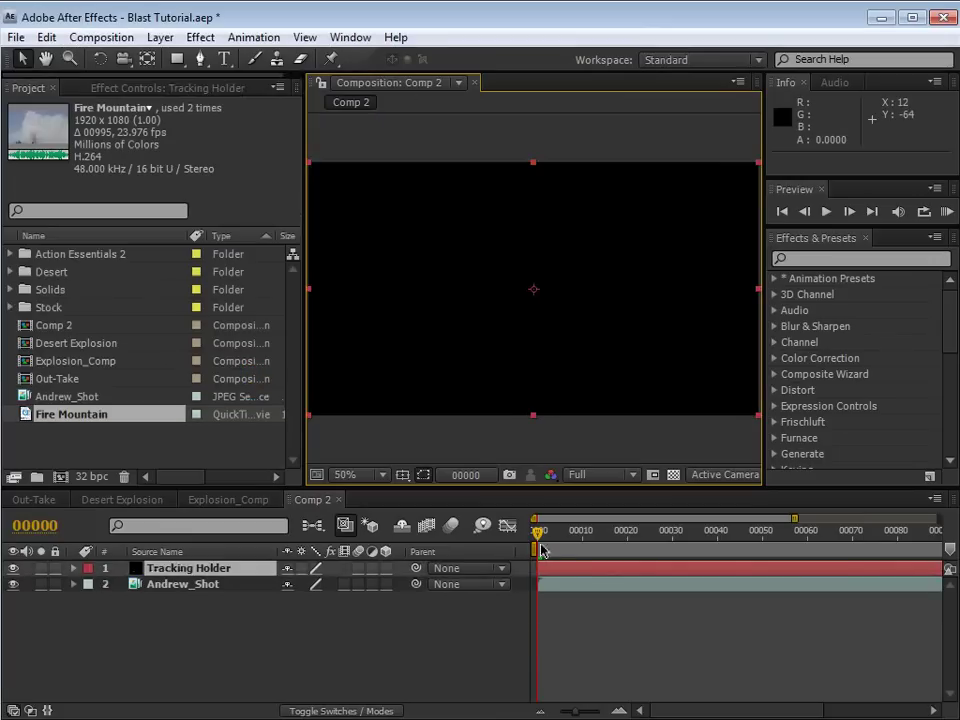
- Paste the Mocha Corner Pin keyframes onto Tracking Holder at frame 0, check its motion up to frame 57 and return to frame 0
left_click_drag(540, 551, 499, 568)
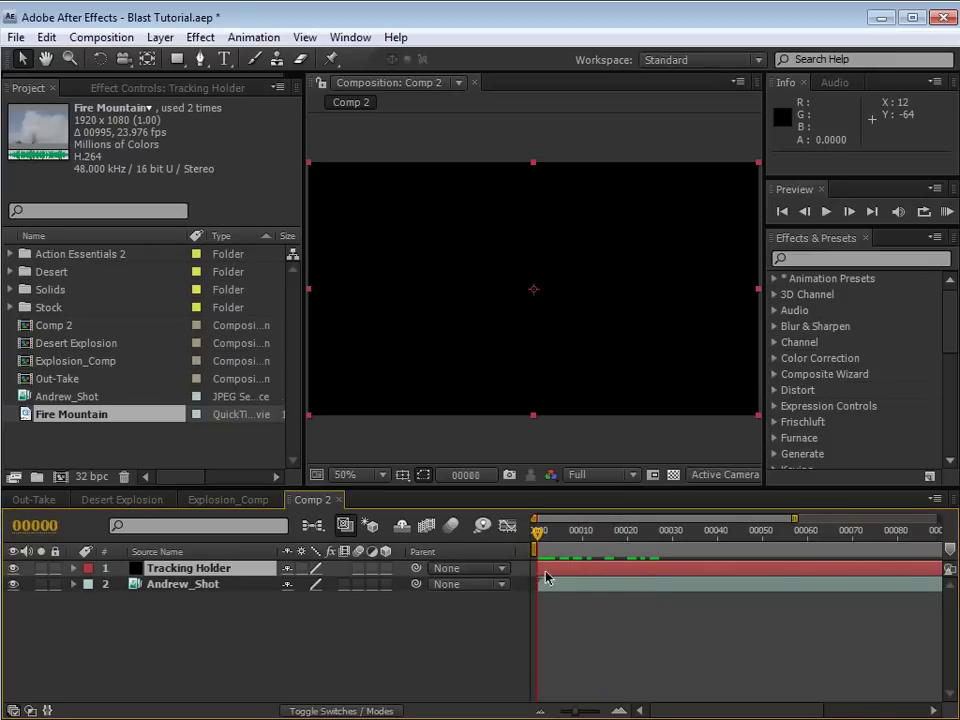
left_click(46, 37)
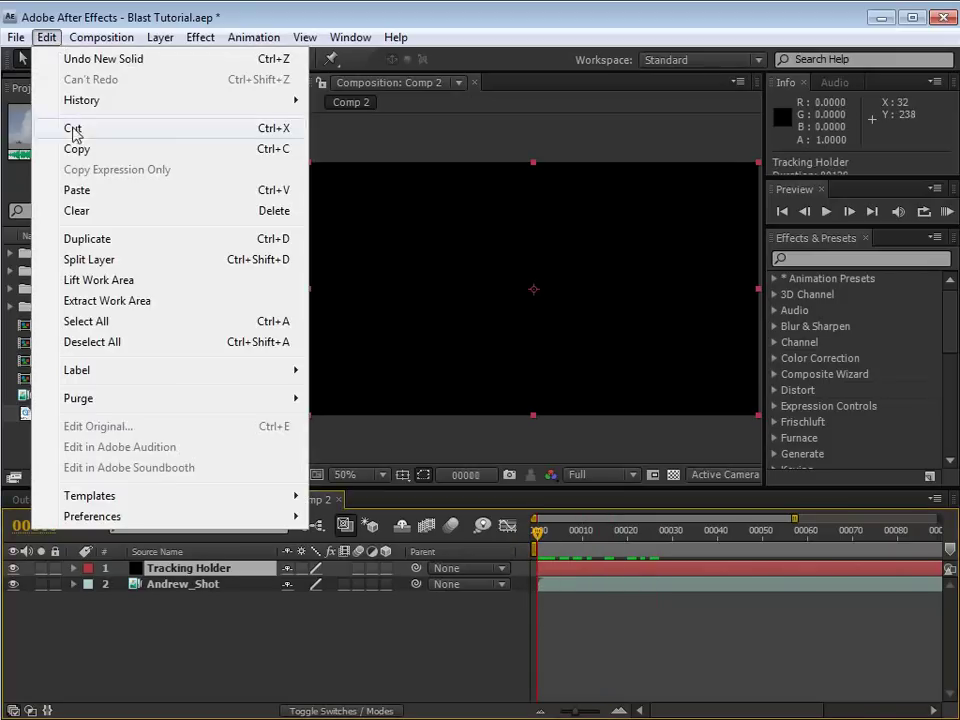
left_click(80, 192)
left_click(124, 90)
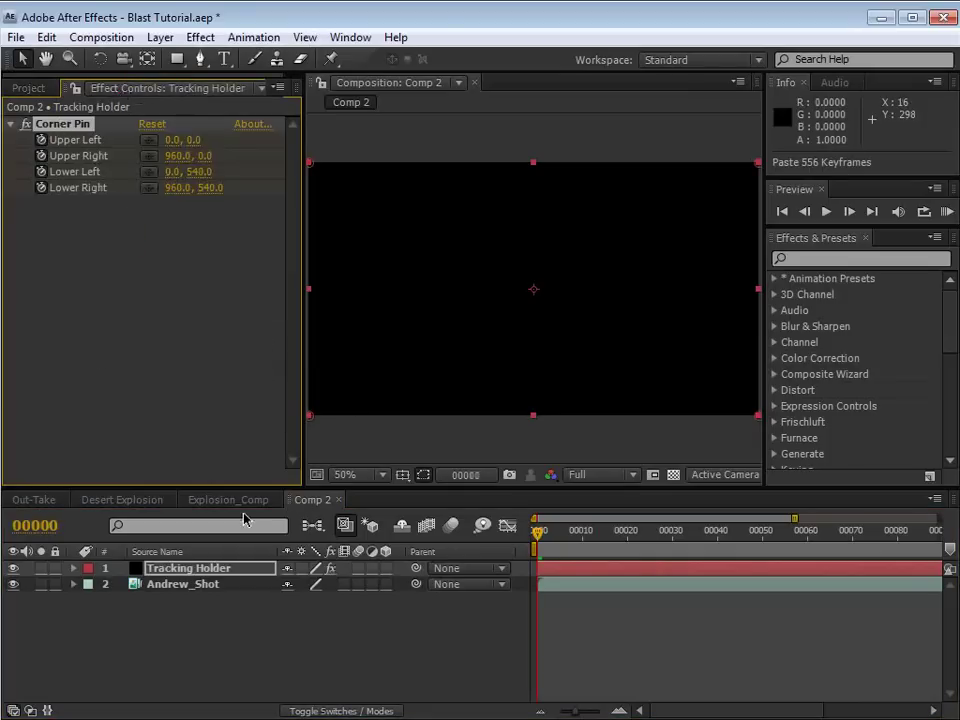
key("u")
left_click(568, 583)
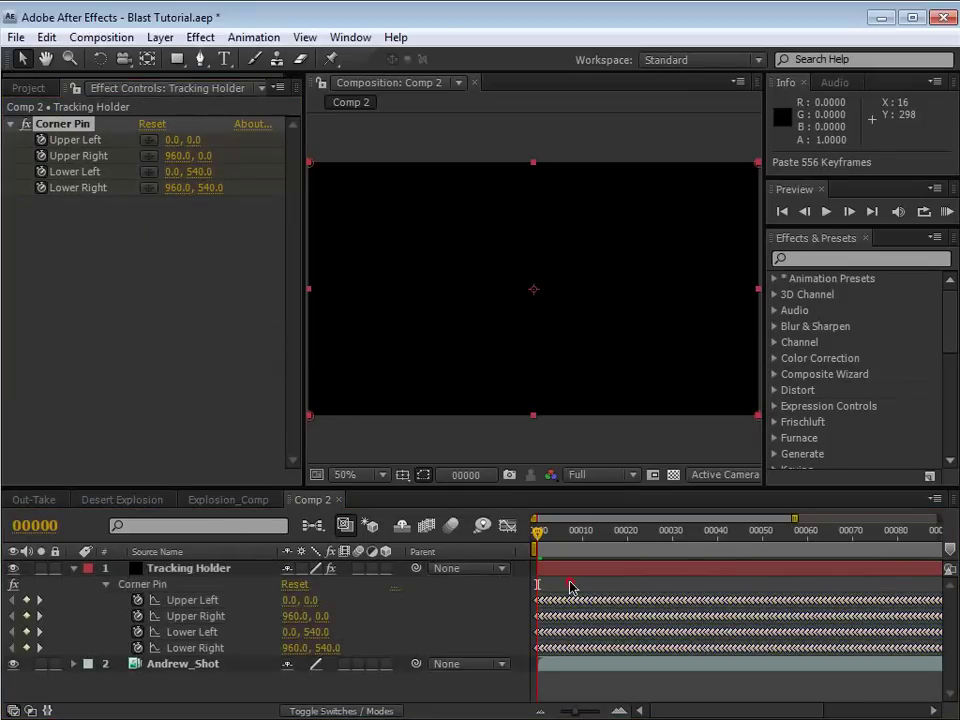
left_click(77, 127)
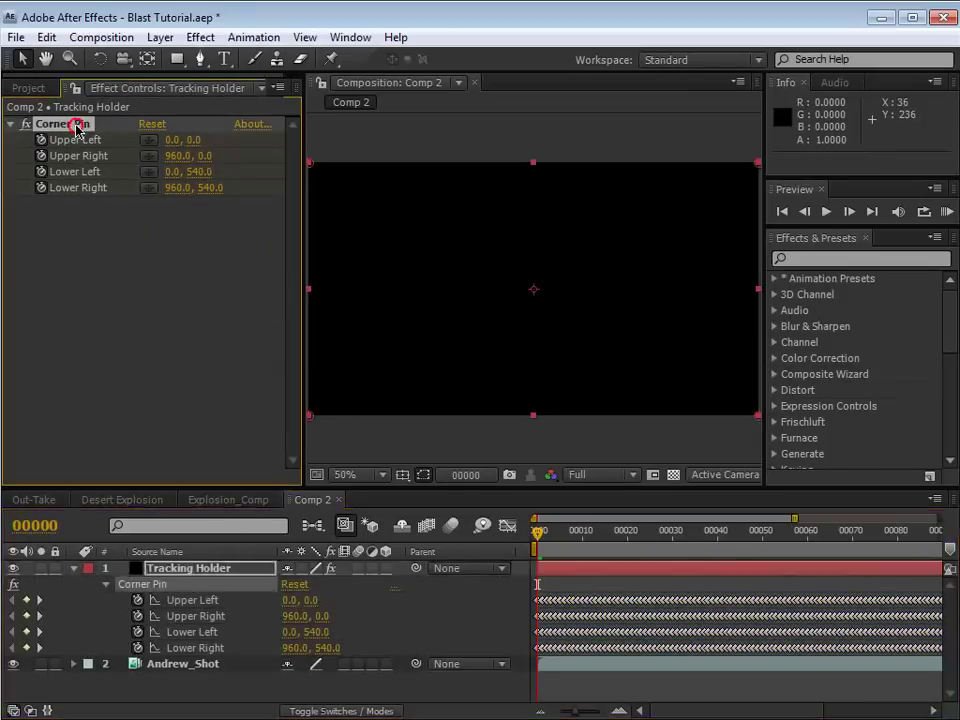
left_click(572, 533)
left_click_drag(580, 541, 728, 540)
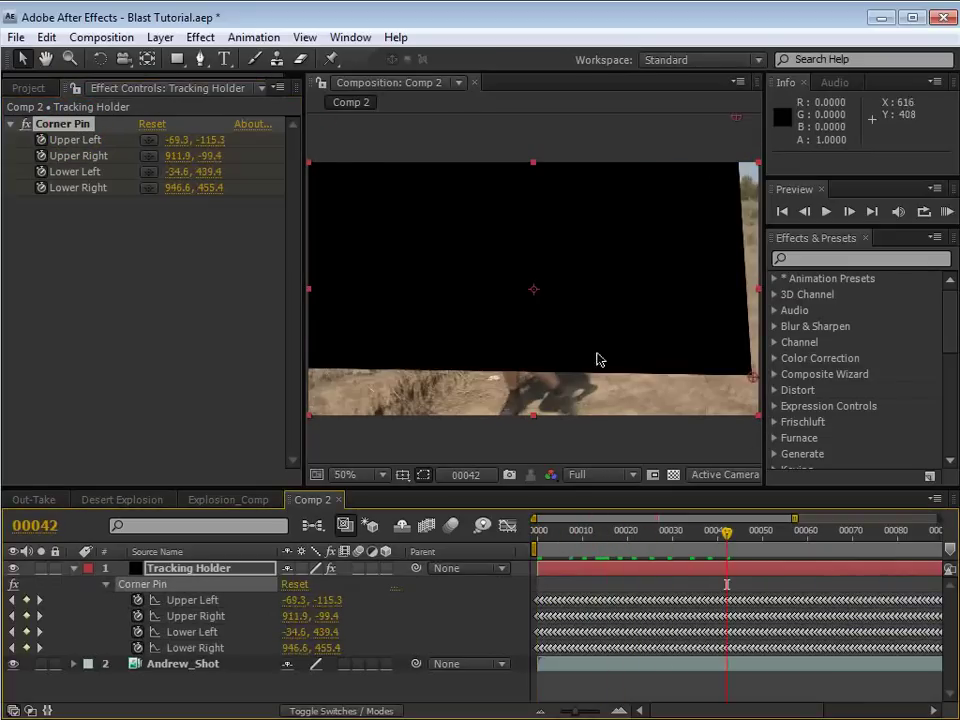
key("comma")
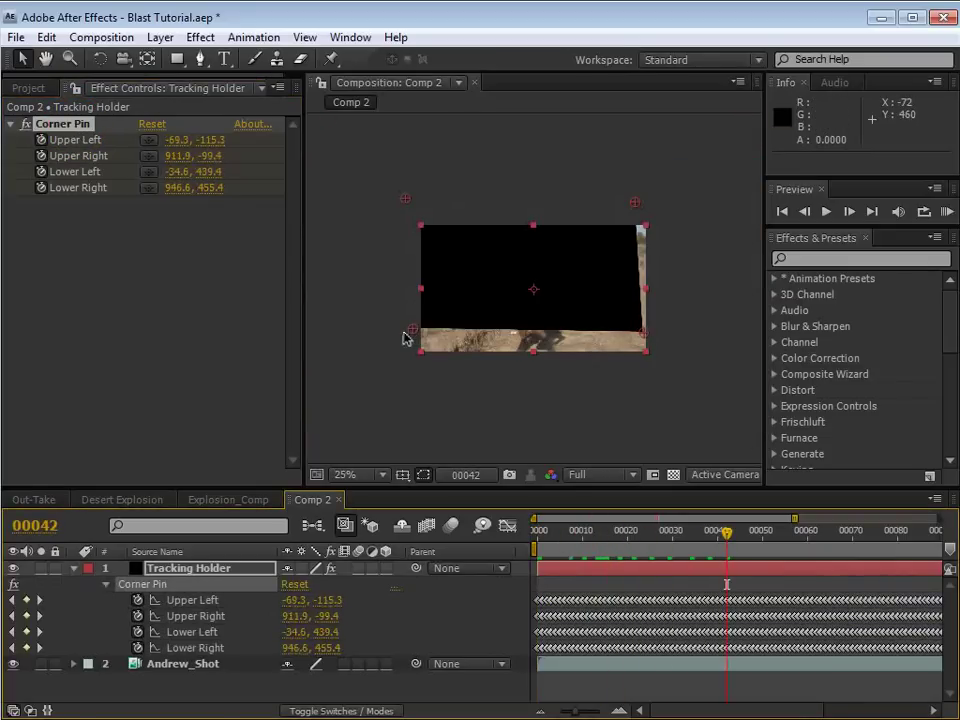
left_click_drag(727, 533, 794, 533)
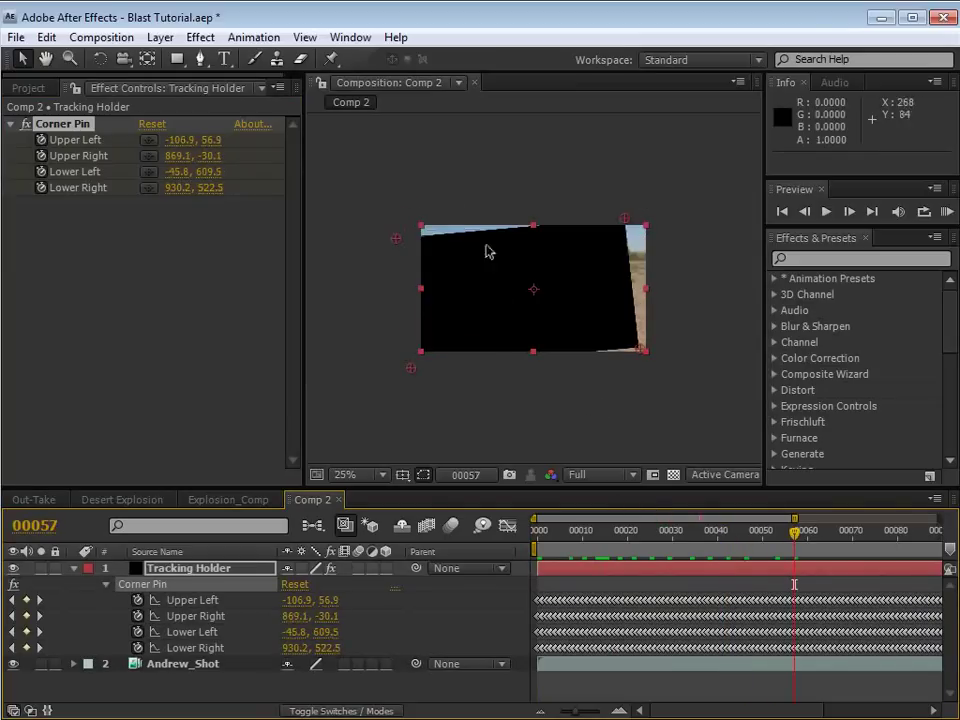
key("Home")
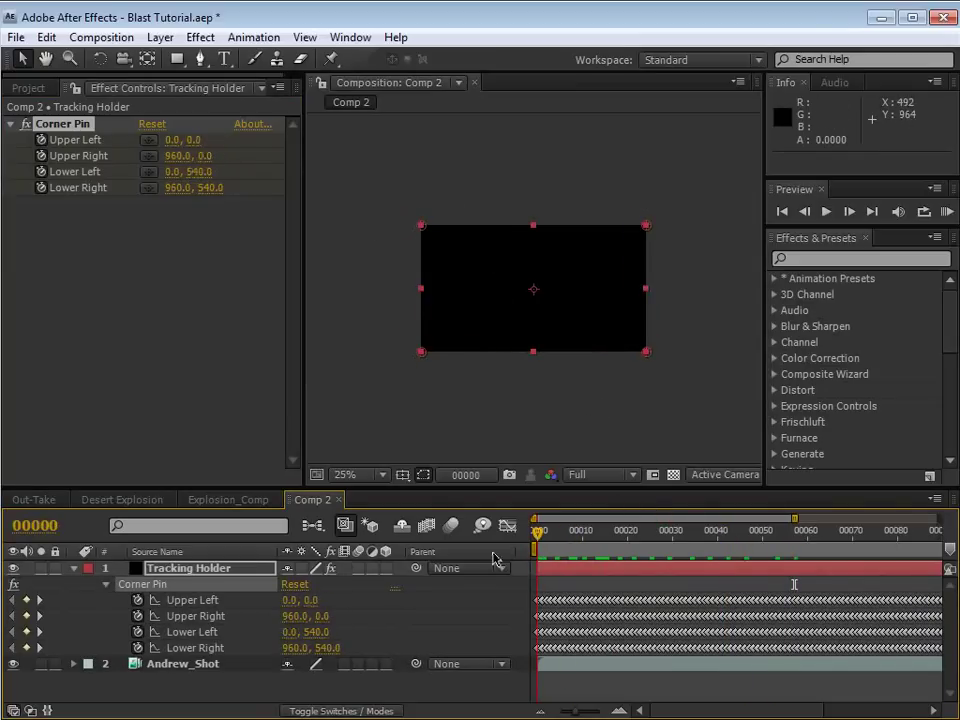
- Pre-compose the Tracking Holder layer as Tracking Holder Comp 1, leaving all attributes in Comp 2
left_click(161, 37)
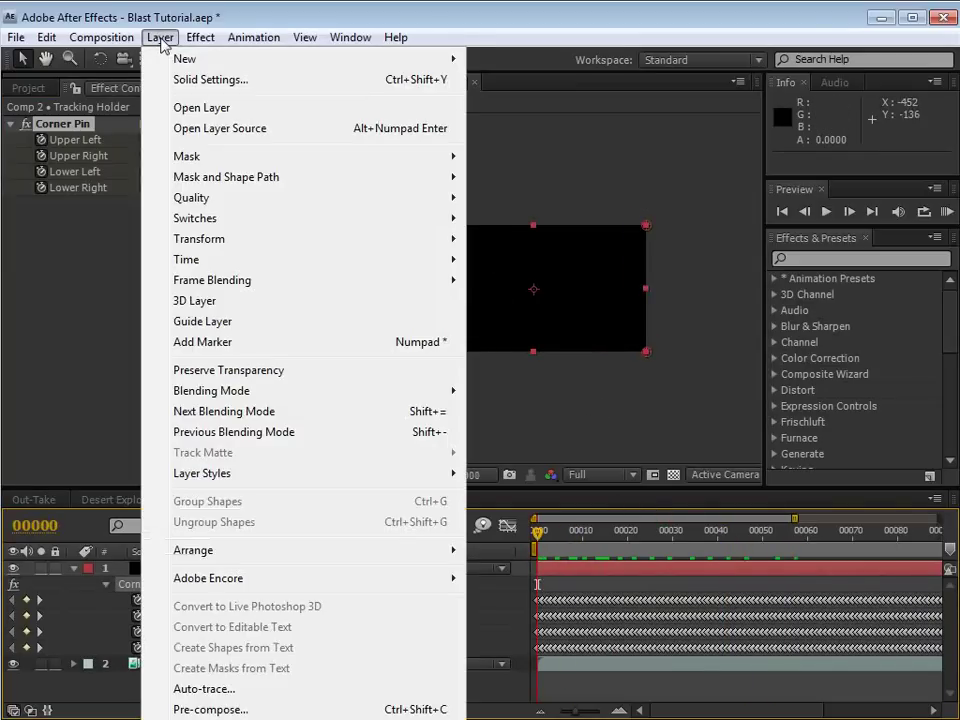
left_click(192, 708)
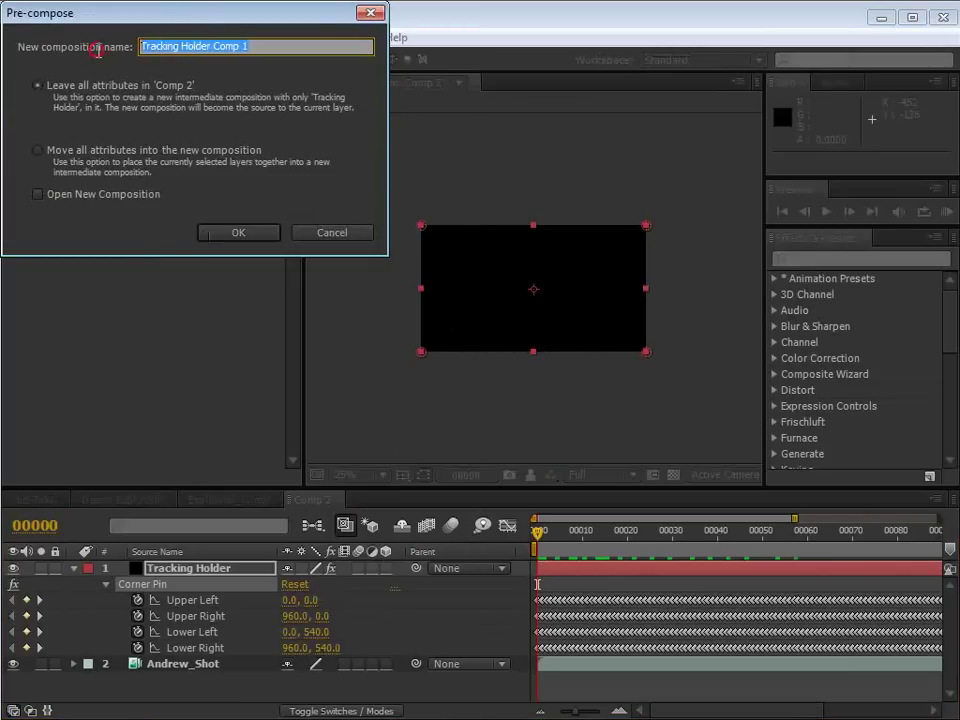
left_click(238, 234)
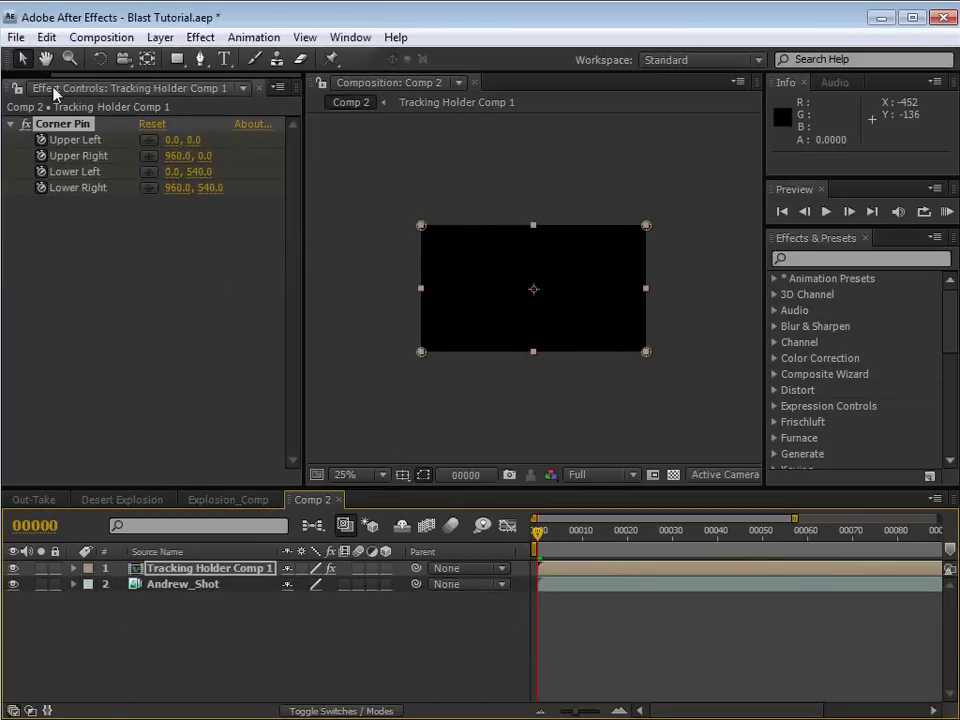
- Inside Tracking Holder Comp 1, add Explosion_01.mov starting at about frame 9, place it in the frame's upper left and hide the Tracking Holder solid
left_click(33, 80)
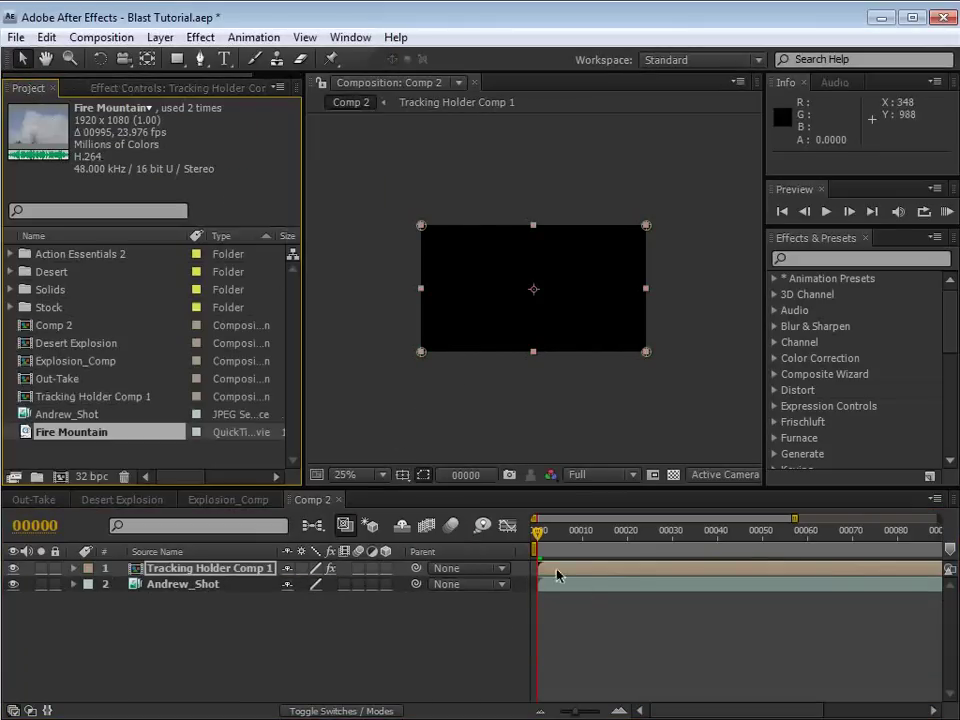
left_click(183, 570)
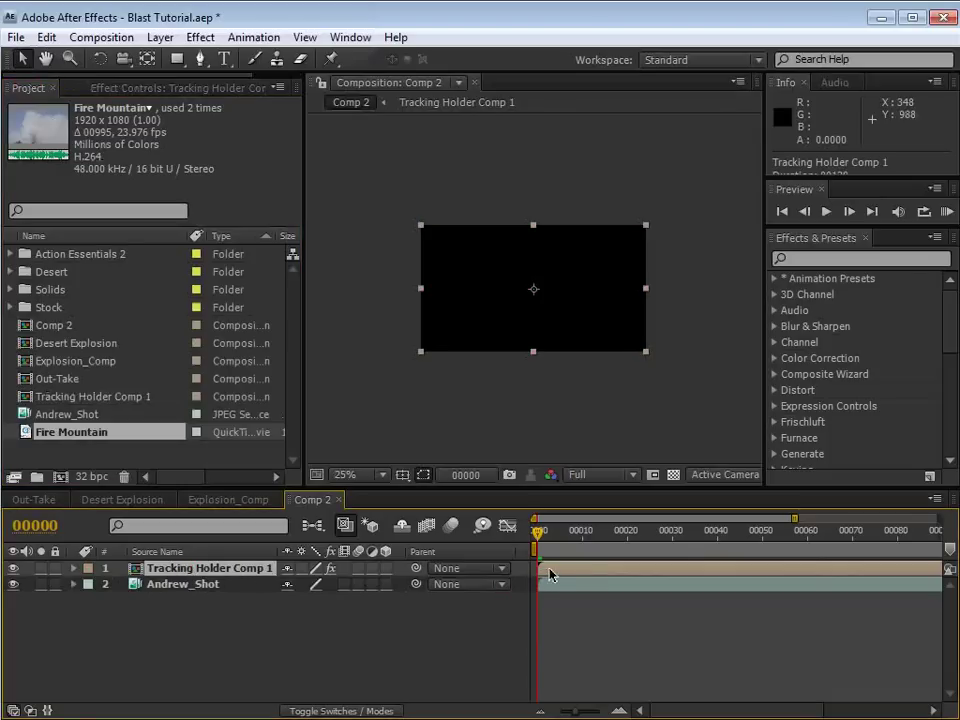
double_click(548, 567)
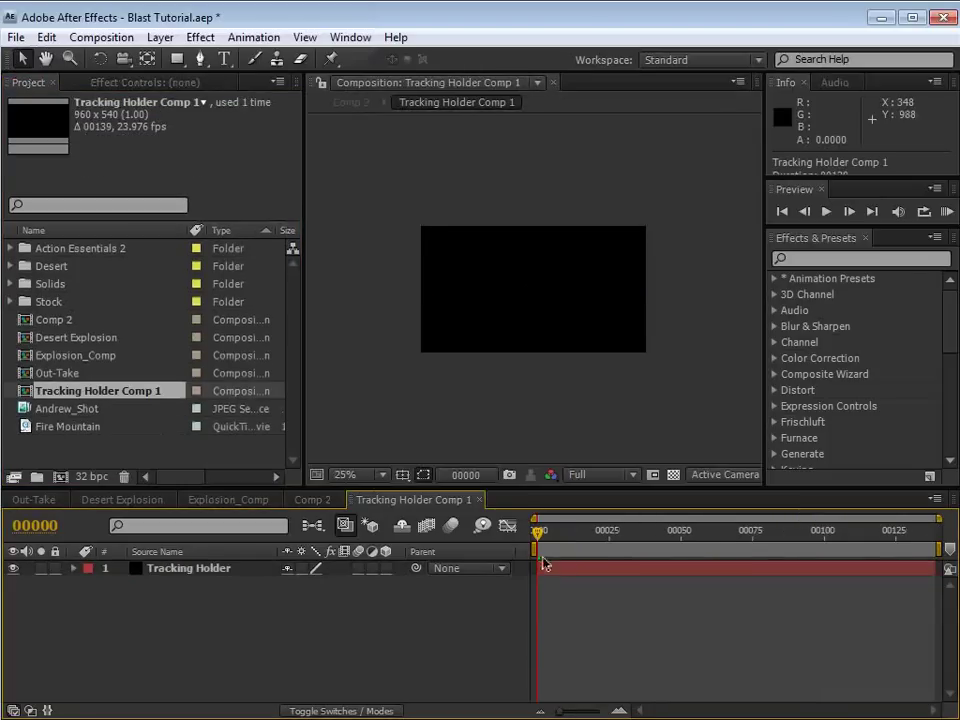
left_click(12, 248)
scroll(40, 410, "down", 3)
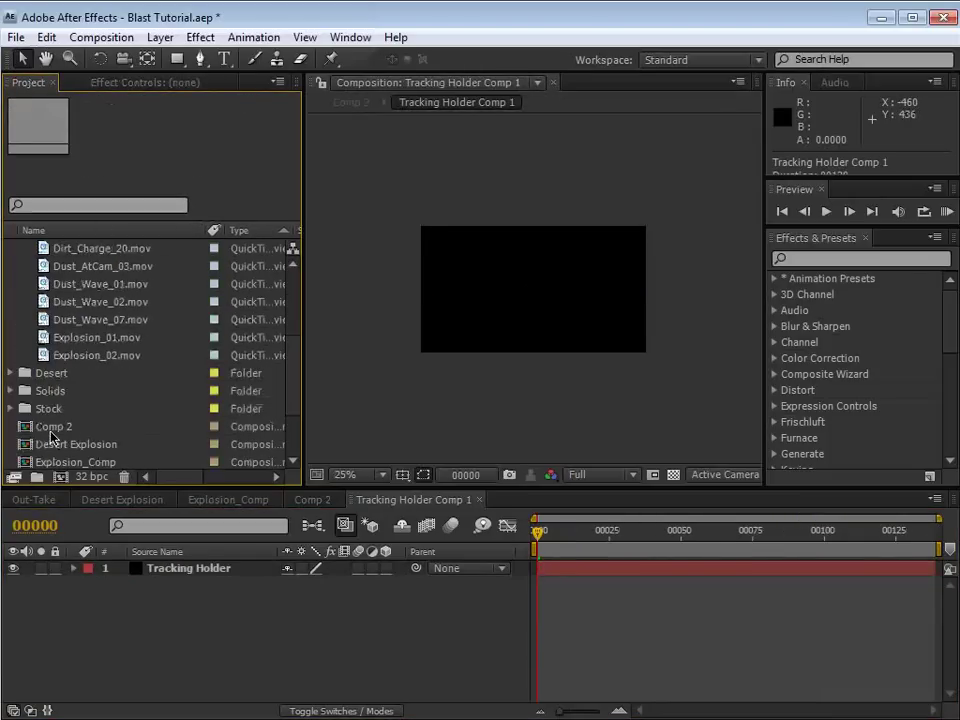
left_click(44, 338)
left_click_drag(44, 340, 491, 306)
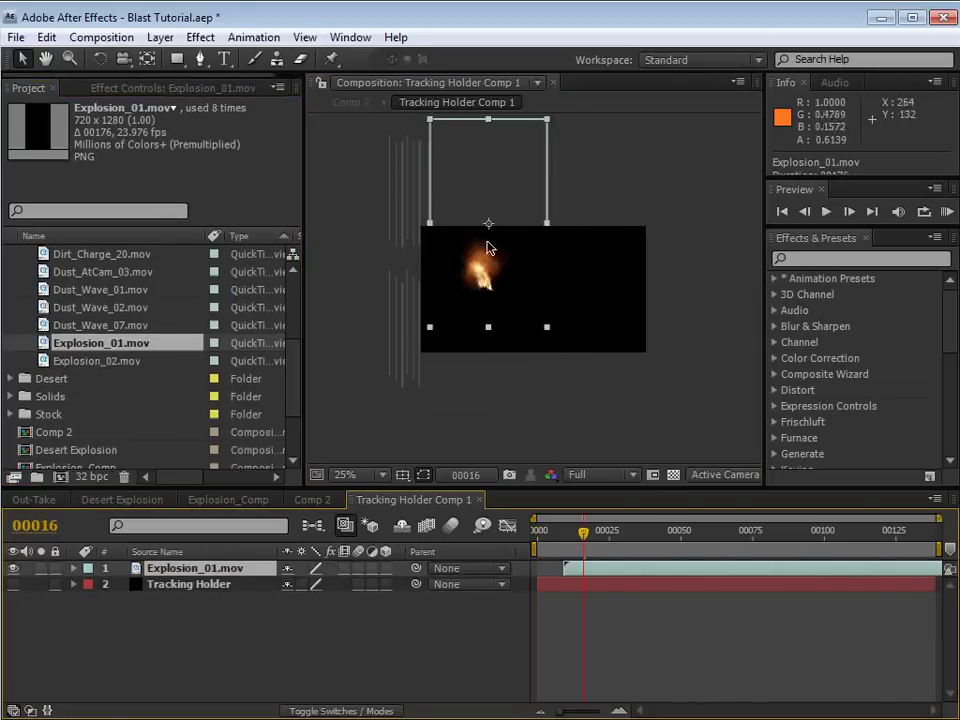
left_click_drag(488, 243, 486, 238)
left_click_drag(587, 535, 606, 535)
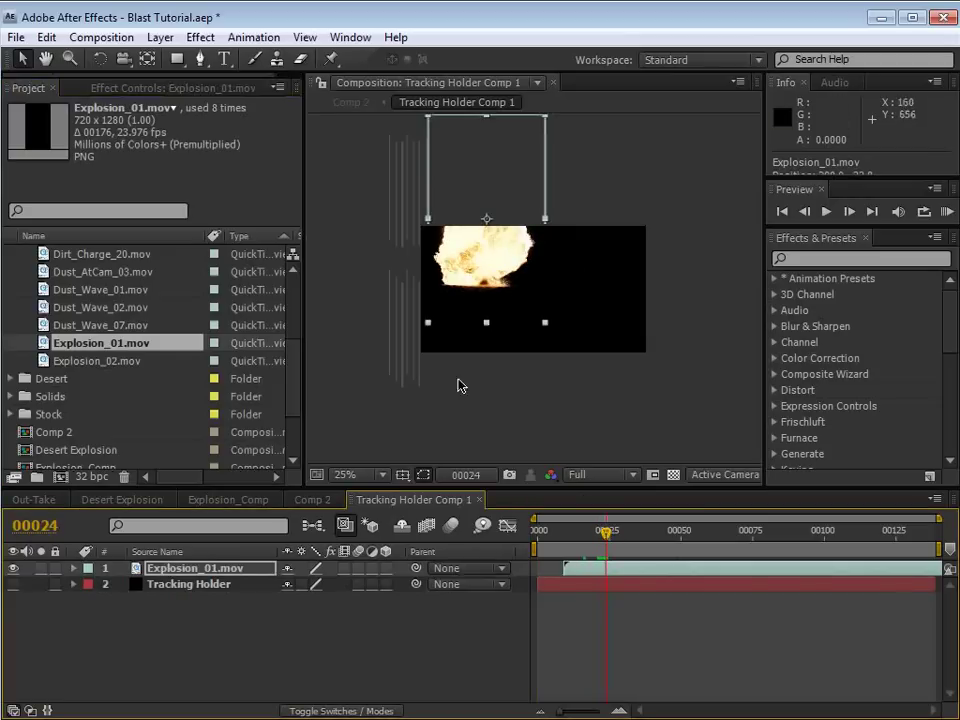
- Examine in Comp 2 how the explosion follows the camera move between frames 19 and 30
left_click(313, 499)
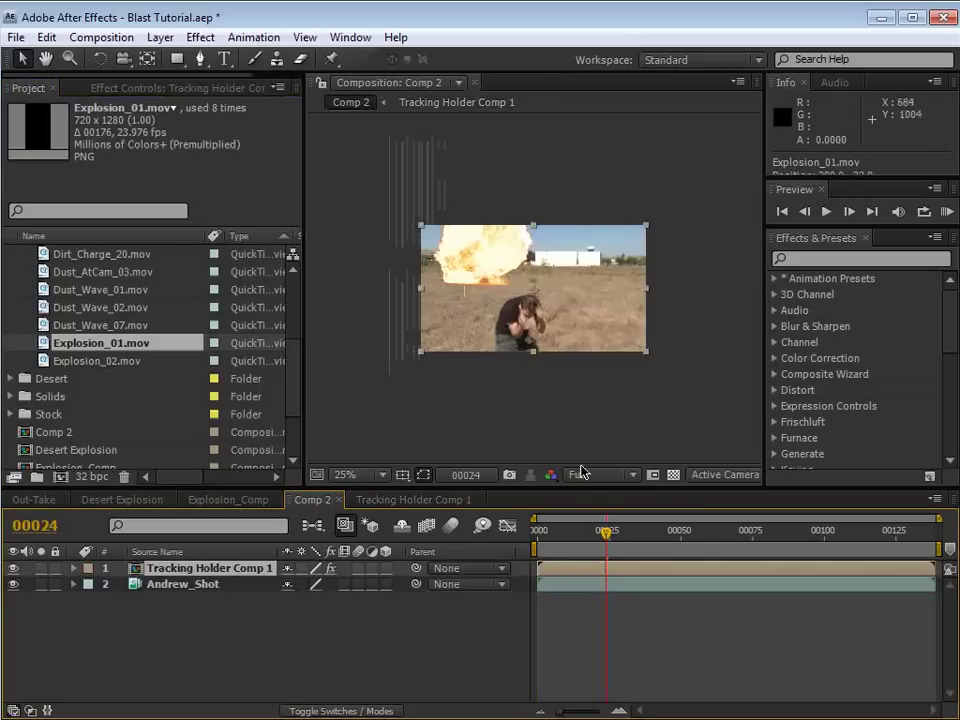
left_click_drag(606, 531, 593, 551)
scroll(527, 350, "up", 1)
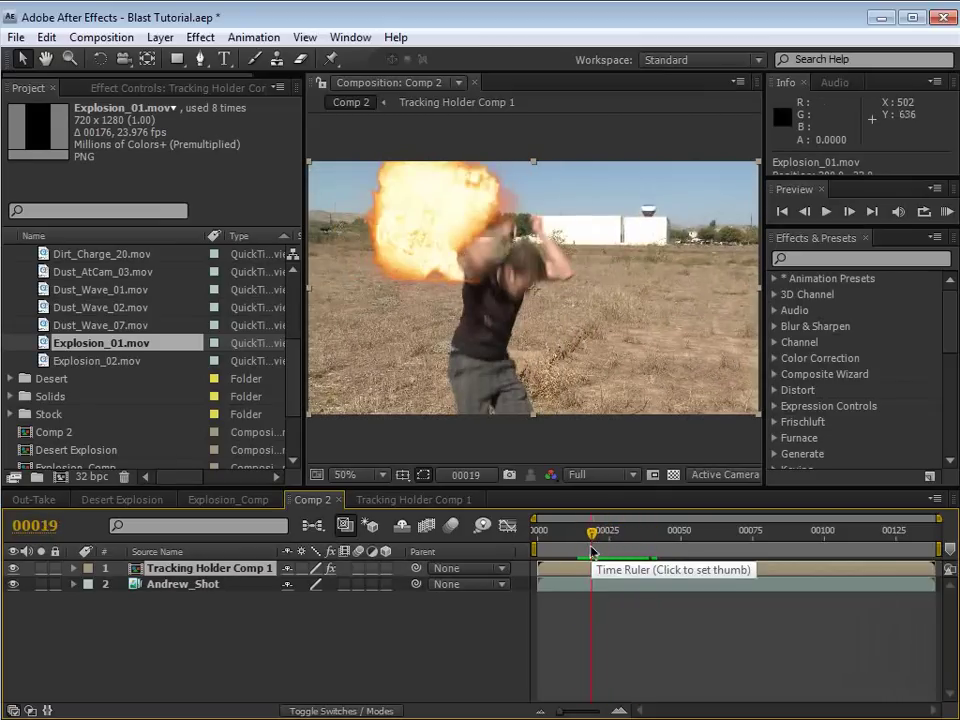
left_click_drag(593, 549, 623, 545)
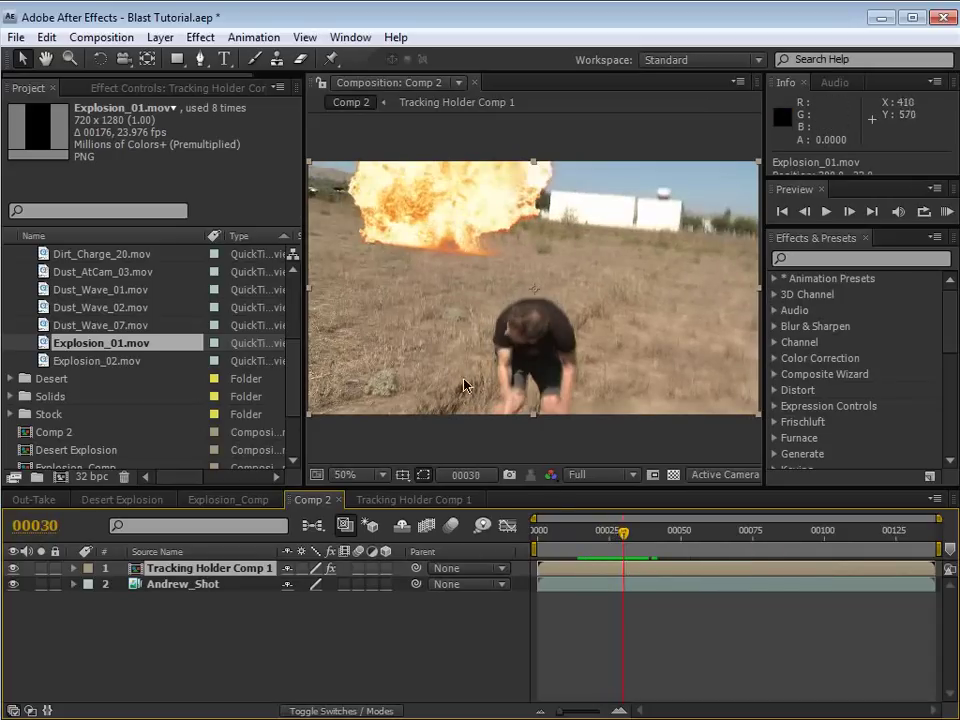
left_click_drag(622, 540, 608, 540)
left_click(413, 499)
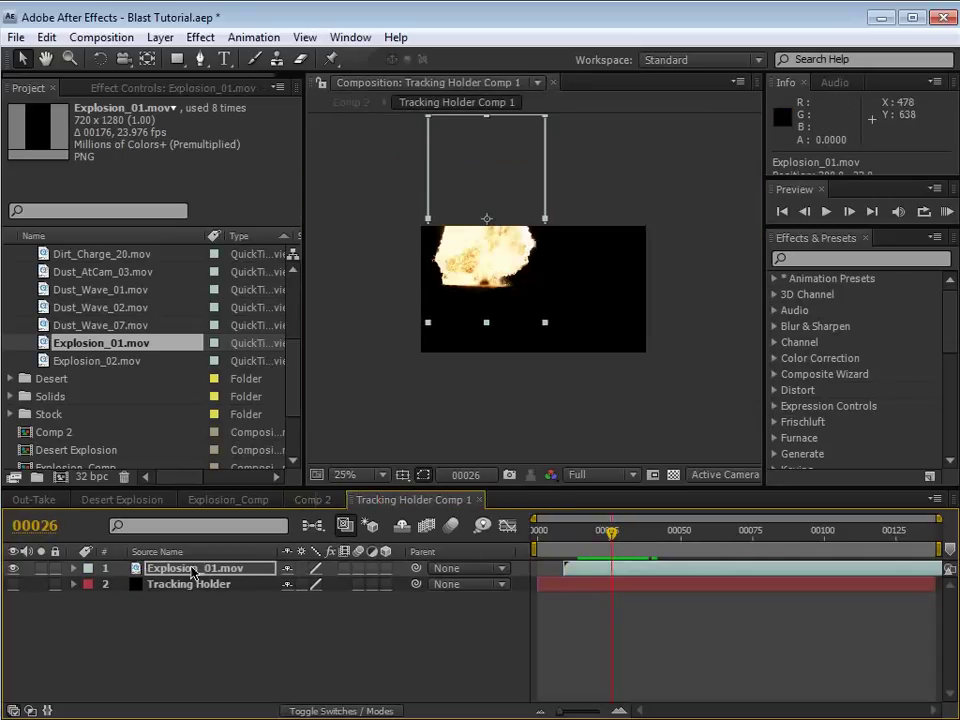
left_click(314, 503)
- Try motion blur on the Tracking Holder Comp 1 layer in Comp 2, viewing the explosion at frames 22 and 30
left_click(600, 538)
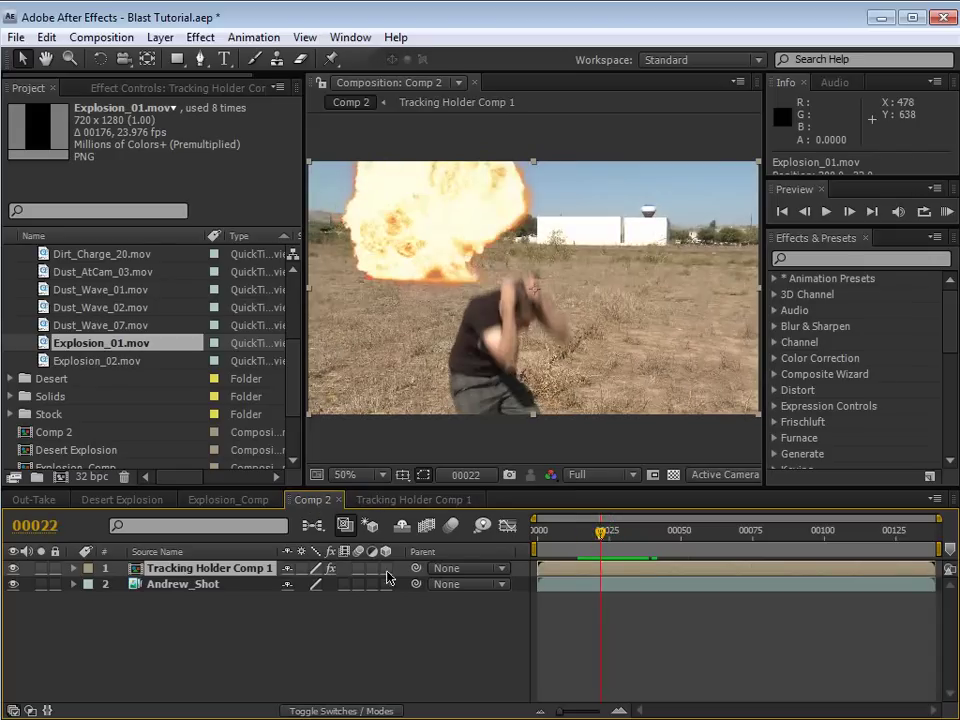
left_click(359, 568)
left_click(451, 525)
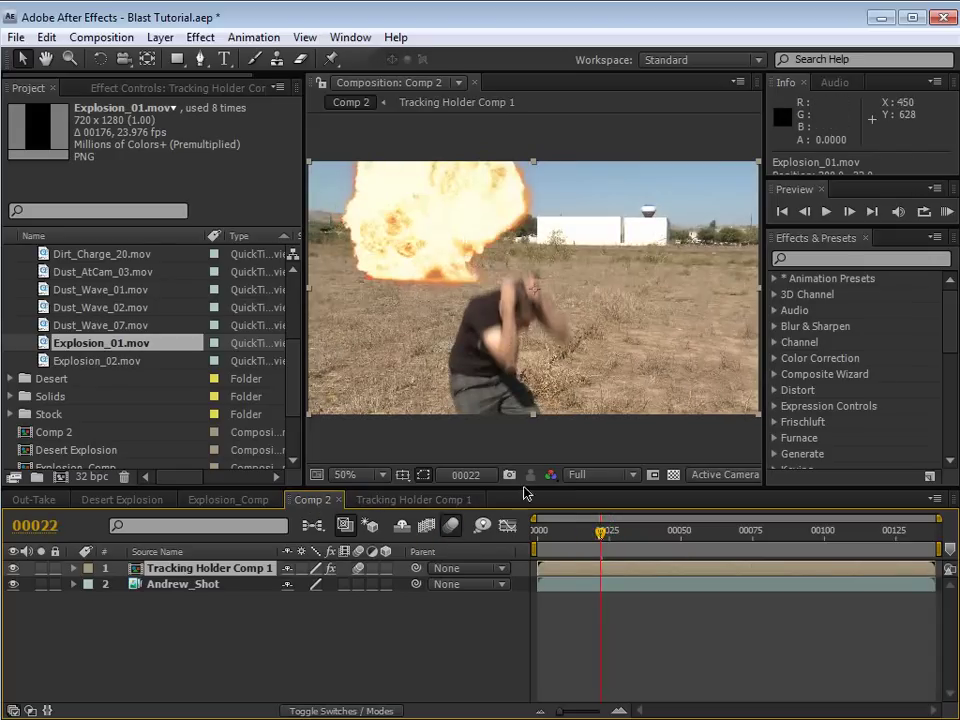
left_click_drag(600, 536, 624, 548)
left_click(359, 567)
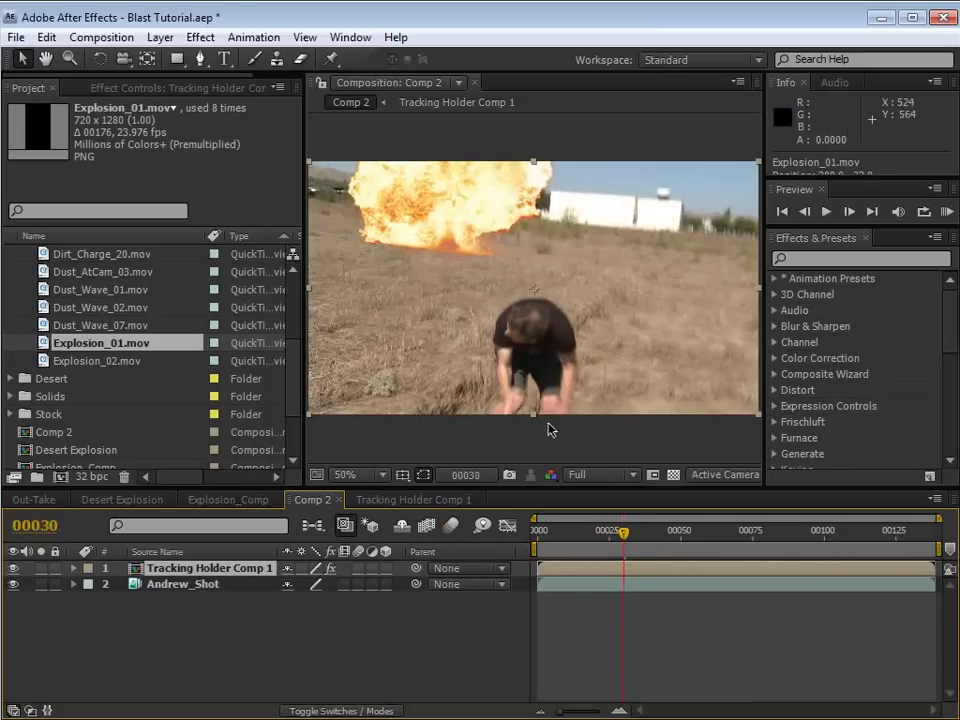
- Move Explosion_01.mov down and slightly left within Tracking Holder Comp 1, and check it in Comp 2 at frames 51, 8 and 18
left_click_drag(622, 538, 709, 550)
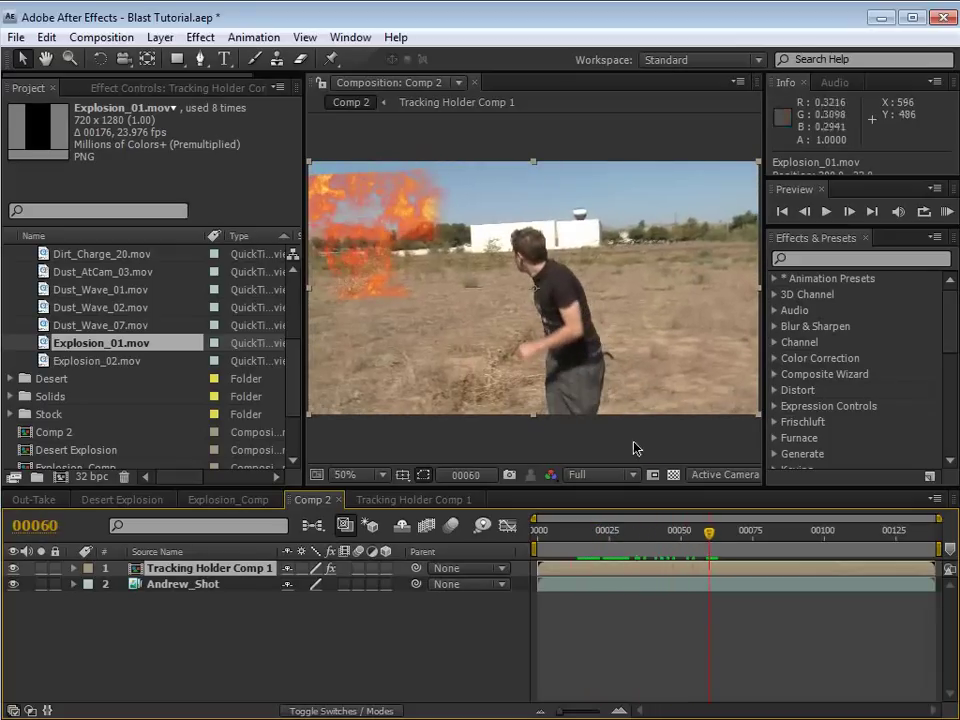
key("space")
left_click_drag(390, 225, 431, 262)
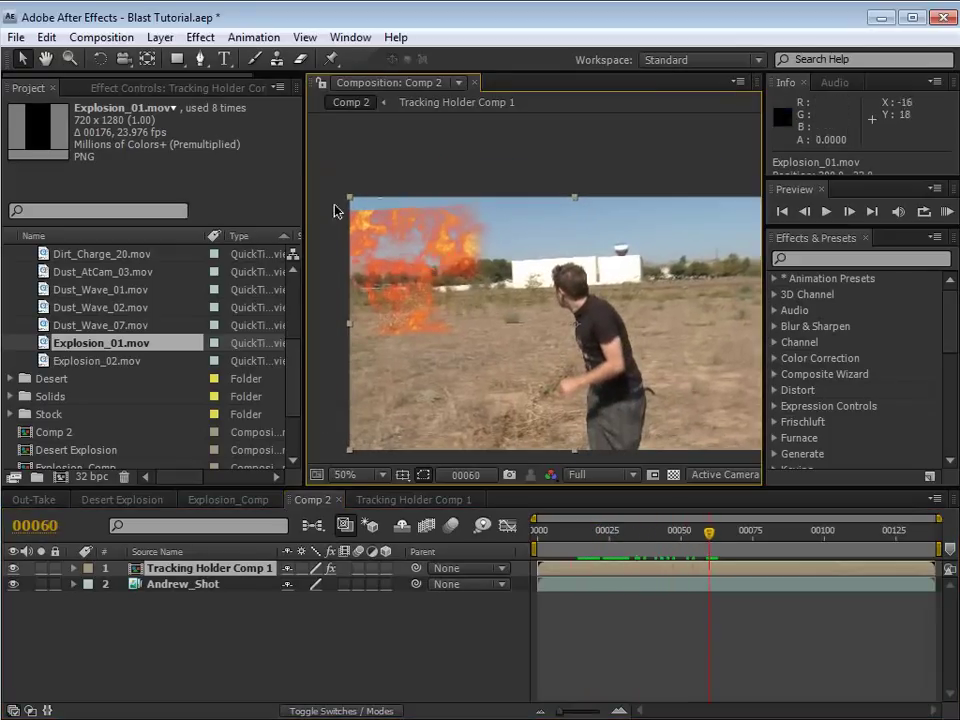
left_click(380, 500)
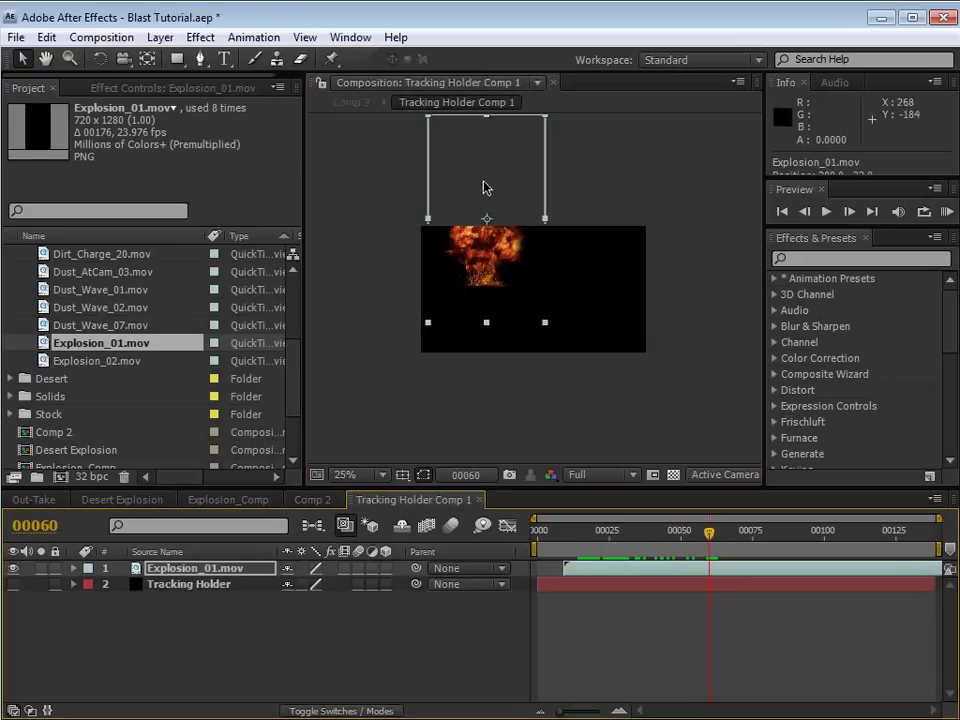
left_click(480, 291)
left_click_drag(480, 291, 499, 274)
left_click(310, 499)
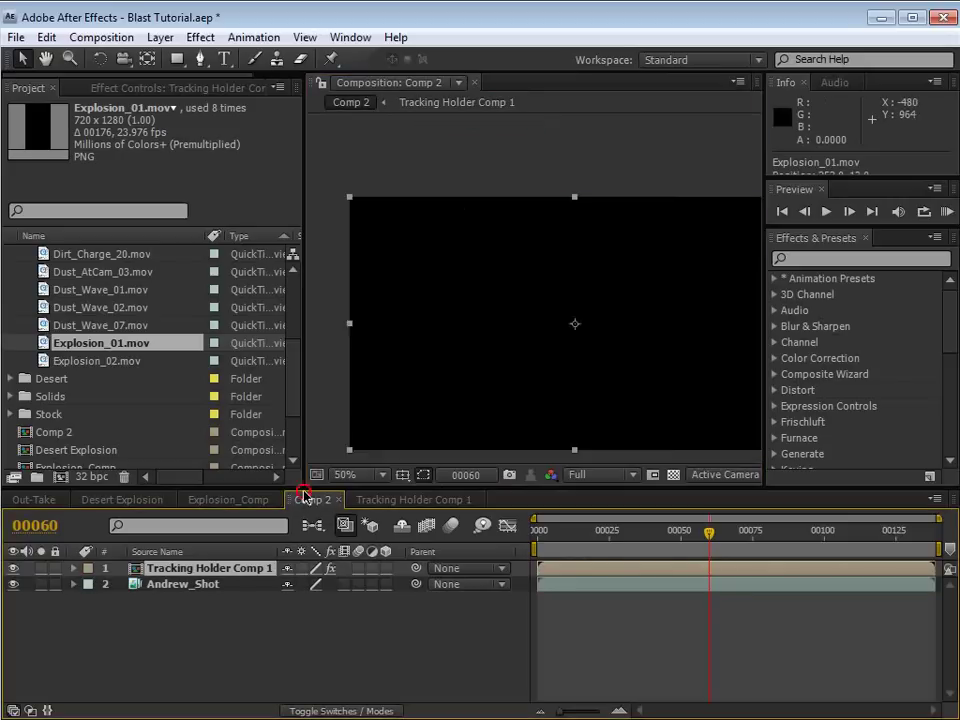
left_click_drag(716, 522, 684, 532)
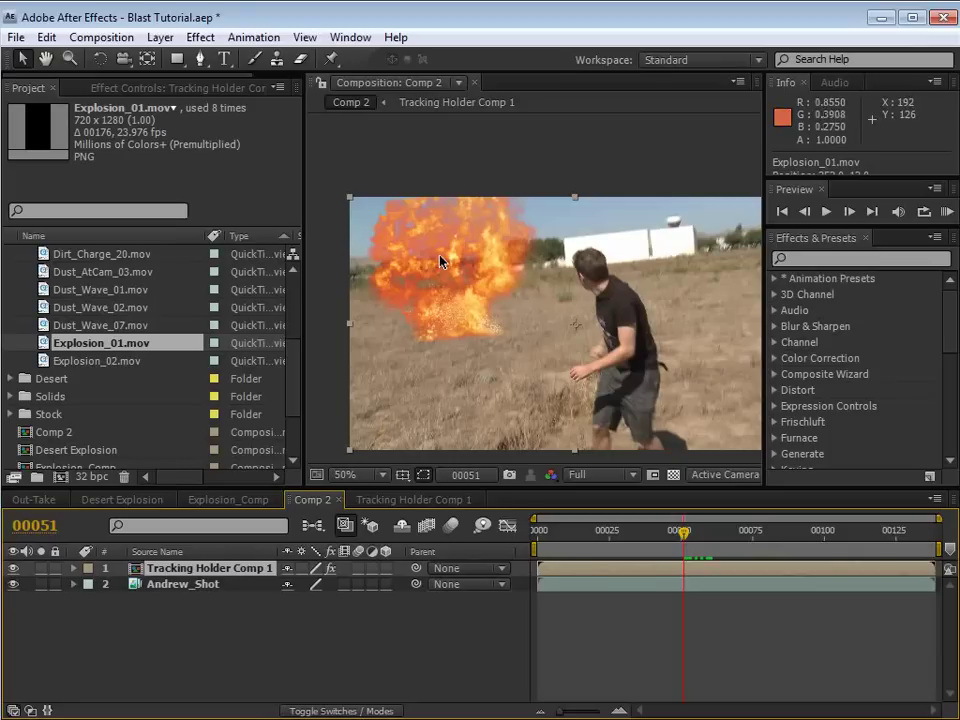
left_click_drag(684, 532, 561, 583)
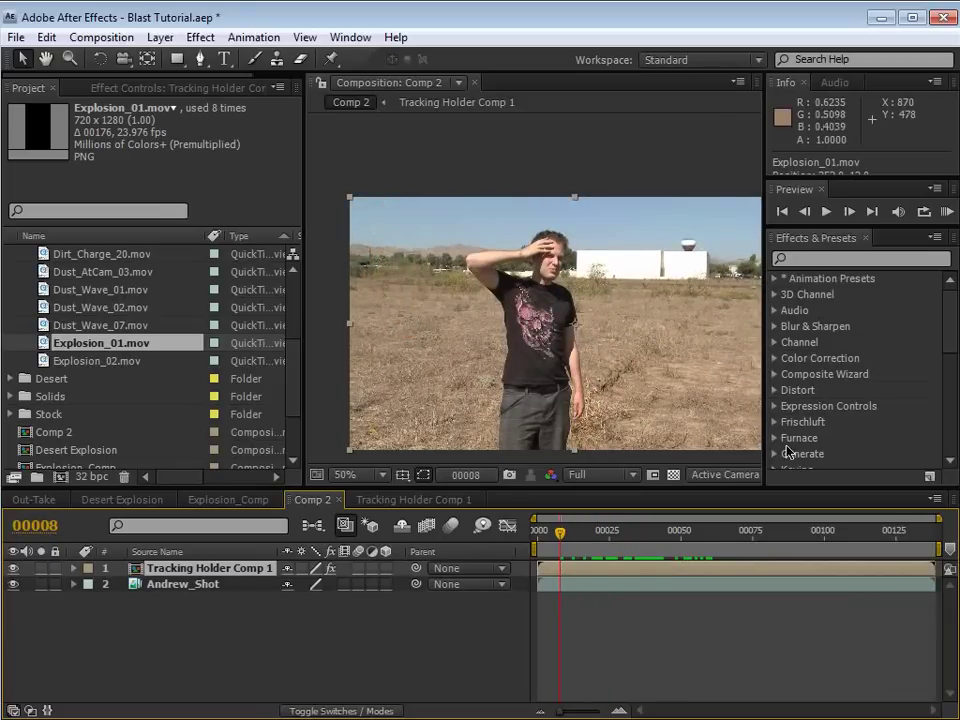
left_click_drag(572, 542, 589, 541)
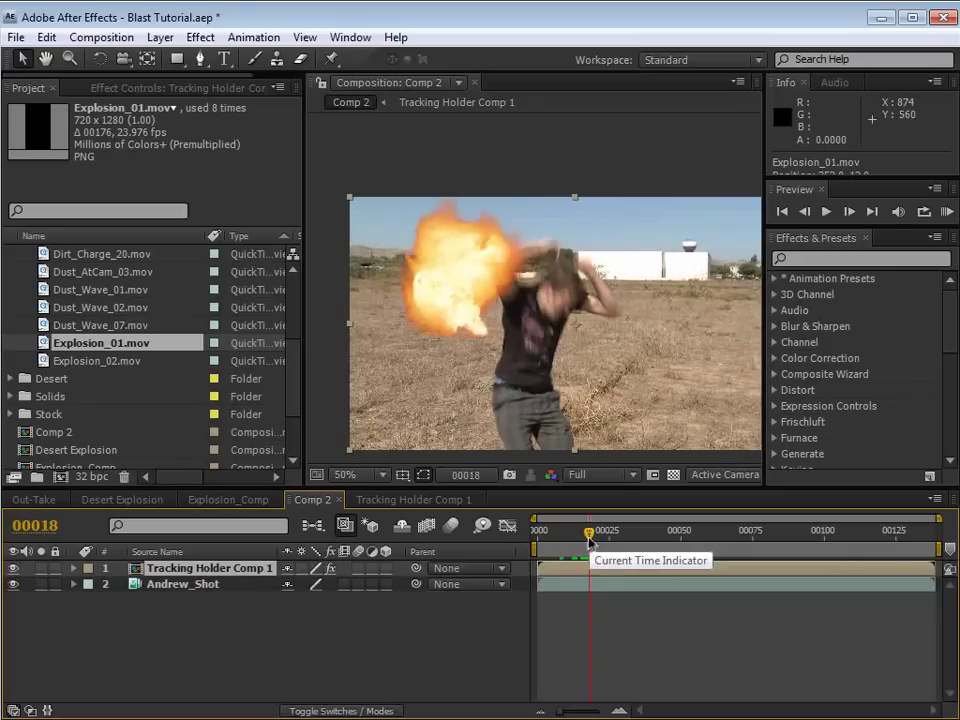
- Check the beginning of the explosion in Comp 2, viewing the shot from about frame 6 onward
left_click_drag(589, 541, 555, 571)
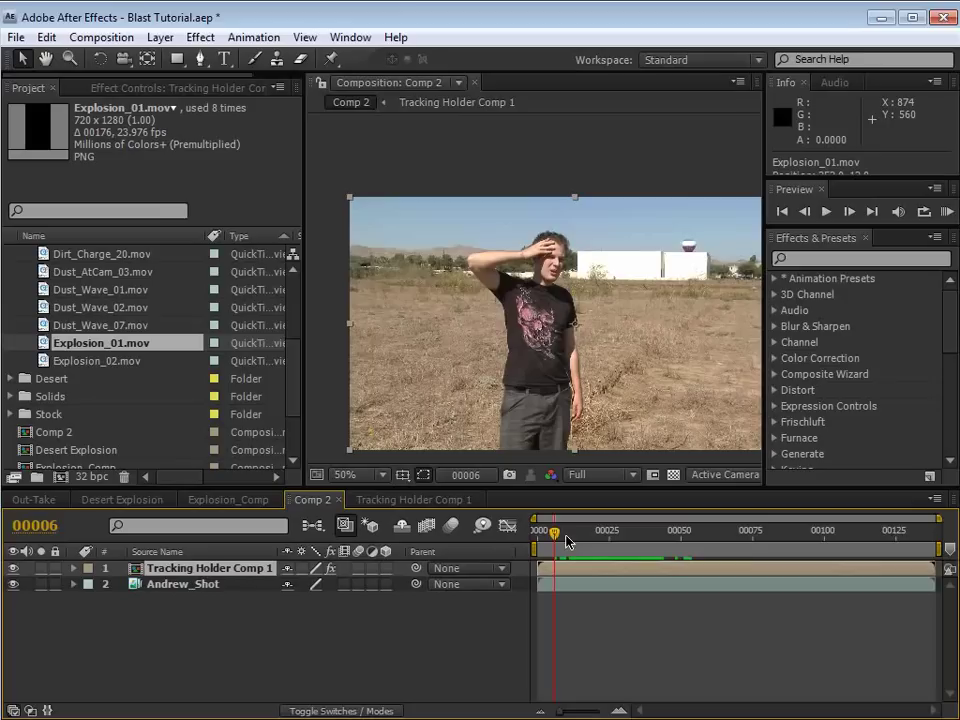
mouse_move(570, 540)
left_mouse_down()
mouse_move(610, 538)
mouse_move(585, 538)
left_mouse_up()
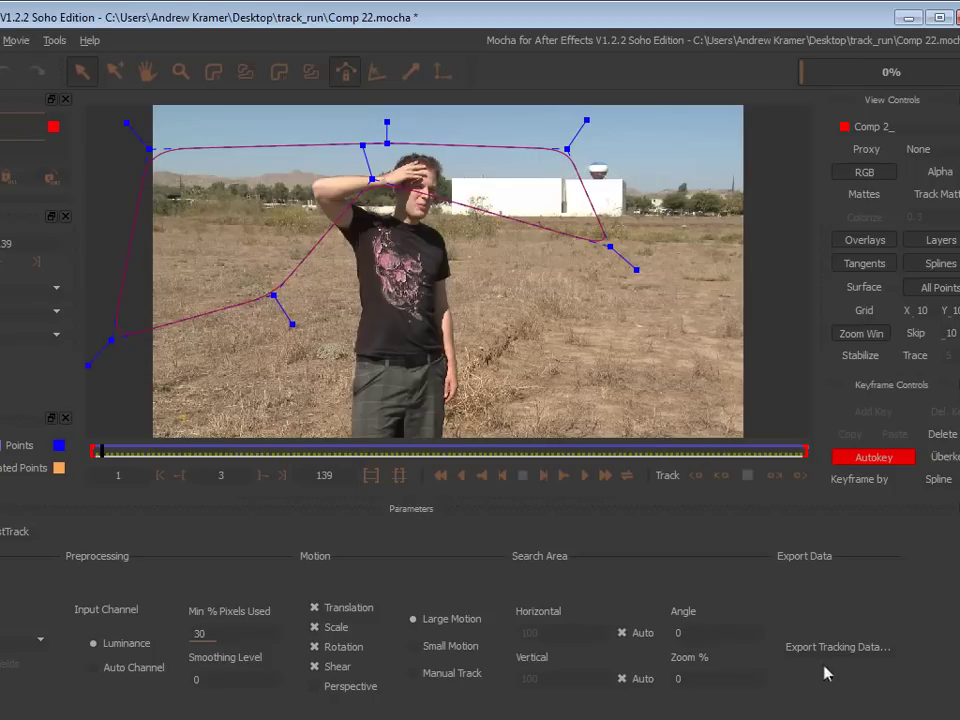
- Copy the Mocha tracking data to the clipboard as After Effects Transform Data and return to After Effects
left_click(840, 650)
left_click(274, 231)
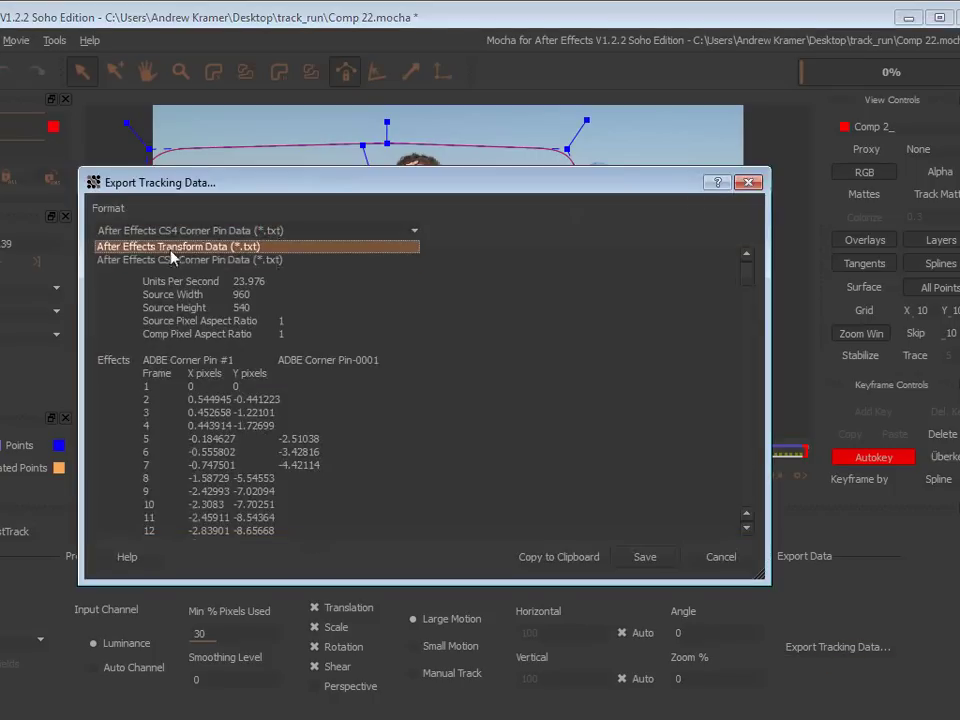
left_click(197, 247)
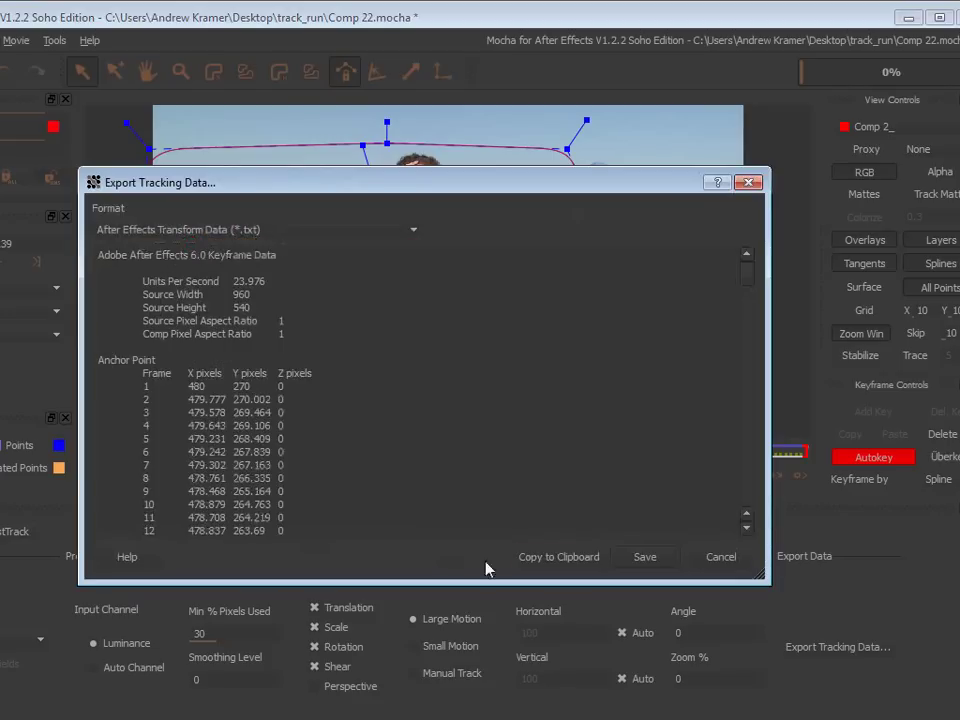
left_click(578, 558)
key("alt+Tab")
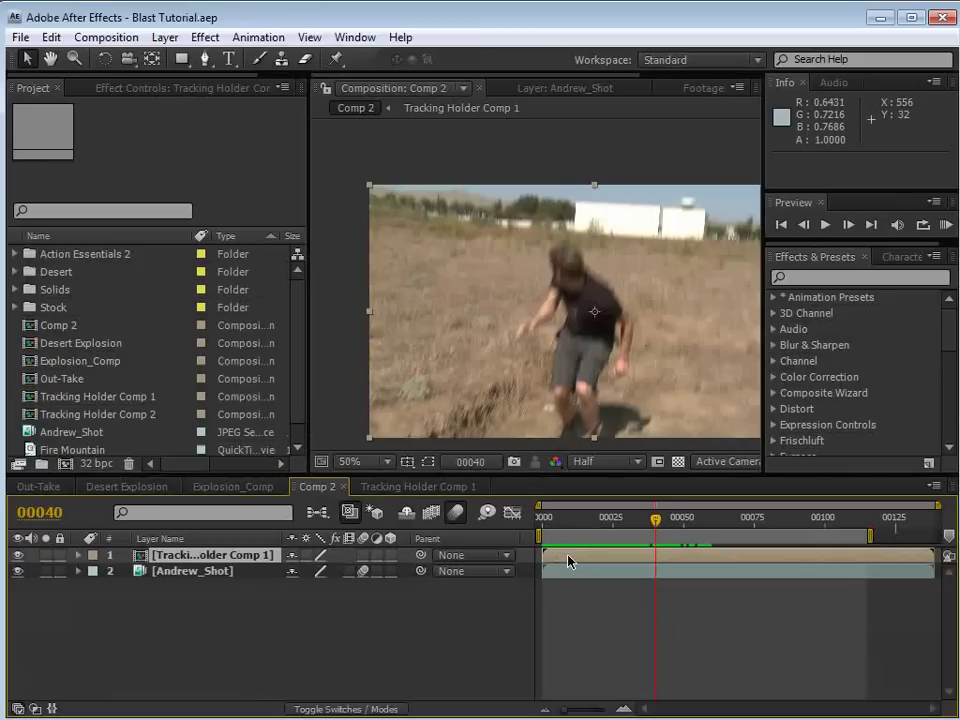
- Create a null object in Comp 2 and paste the Mocha transform keyframes onto it from frame 0
left_click(165, 37)
mouse_move(178, 58)
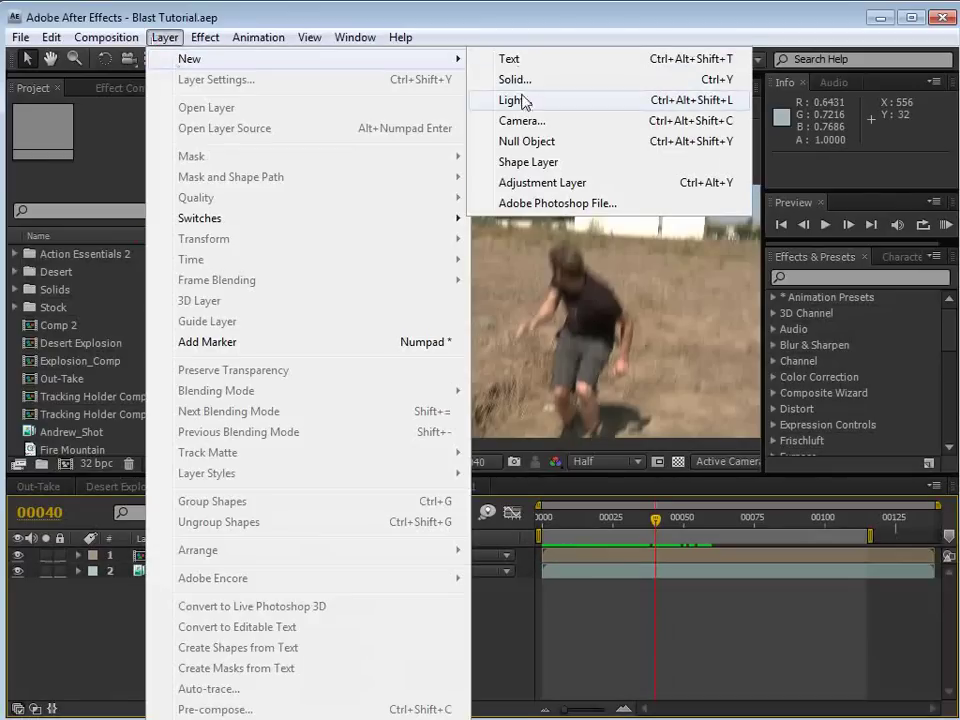
left_click(528, 143)
left_click_drag(594, 525, 510, 540)
left_click(51, 37)
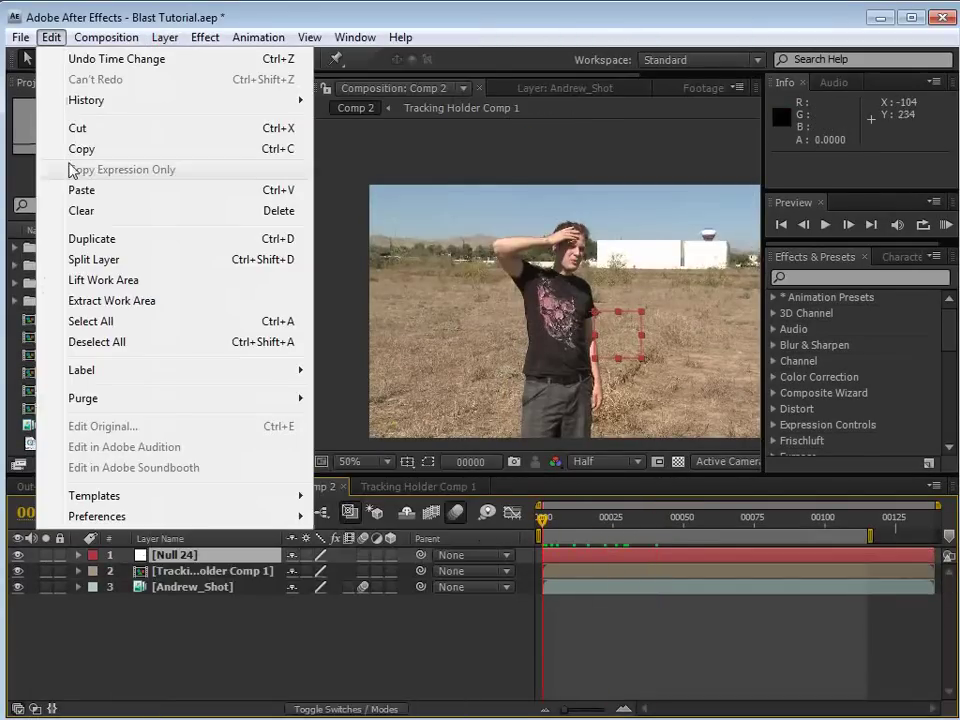
left_click(64, 190)
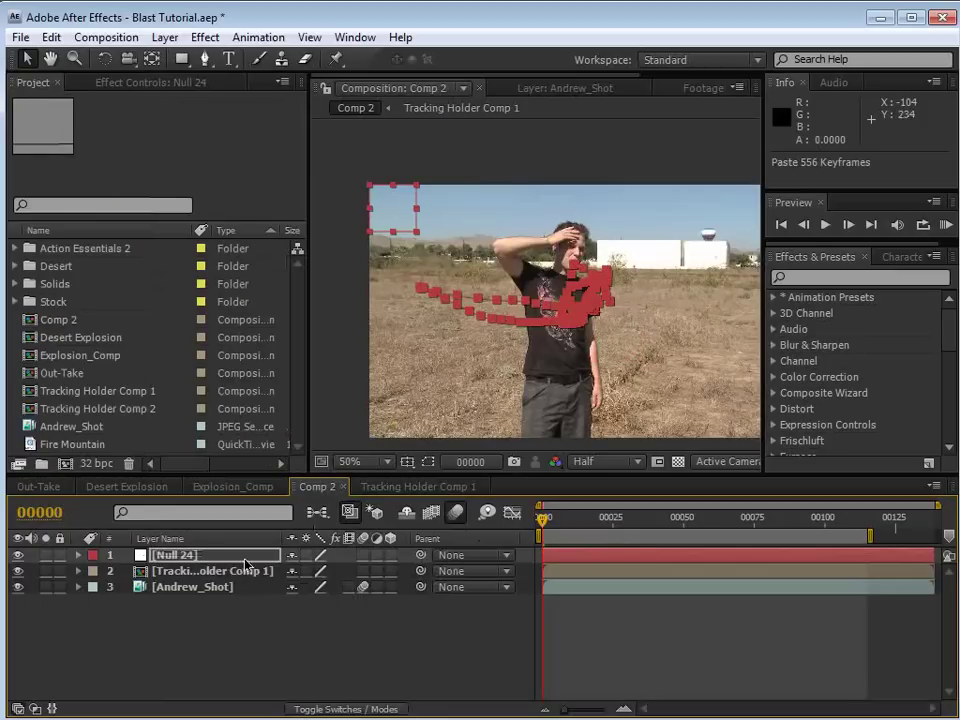
- Reveal the null's keyframes, remove its Scale animation and copy all of its Anchor Point keyframes
key("u")
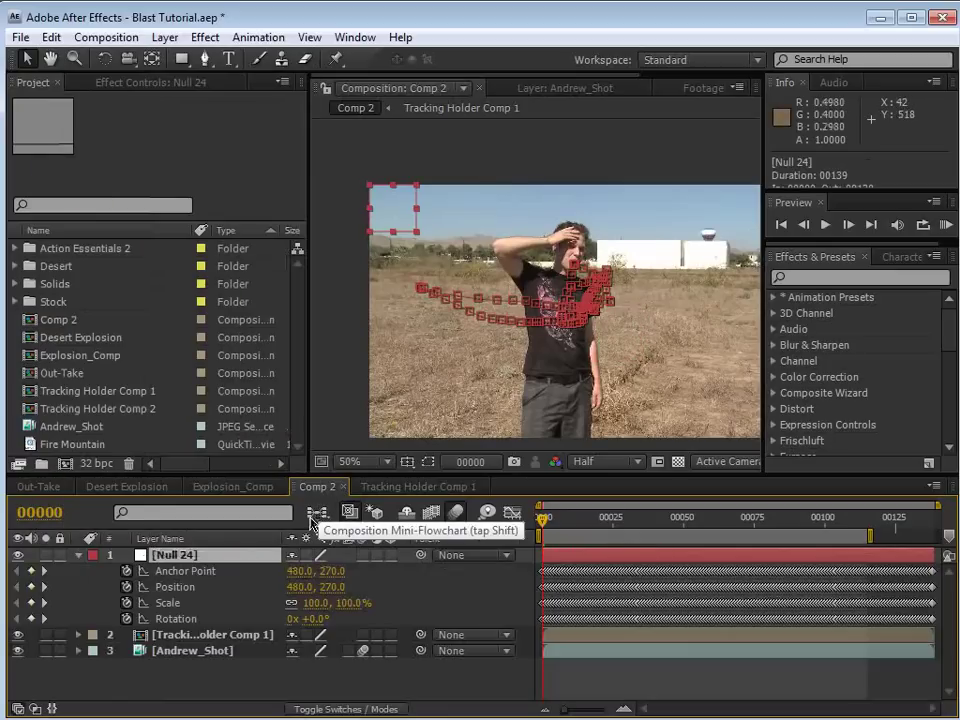
left_click(127, 604)
left_click(225, 572)
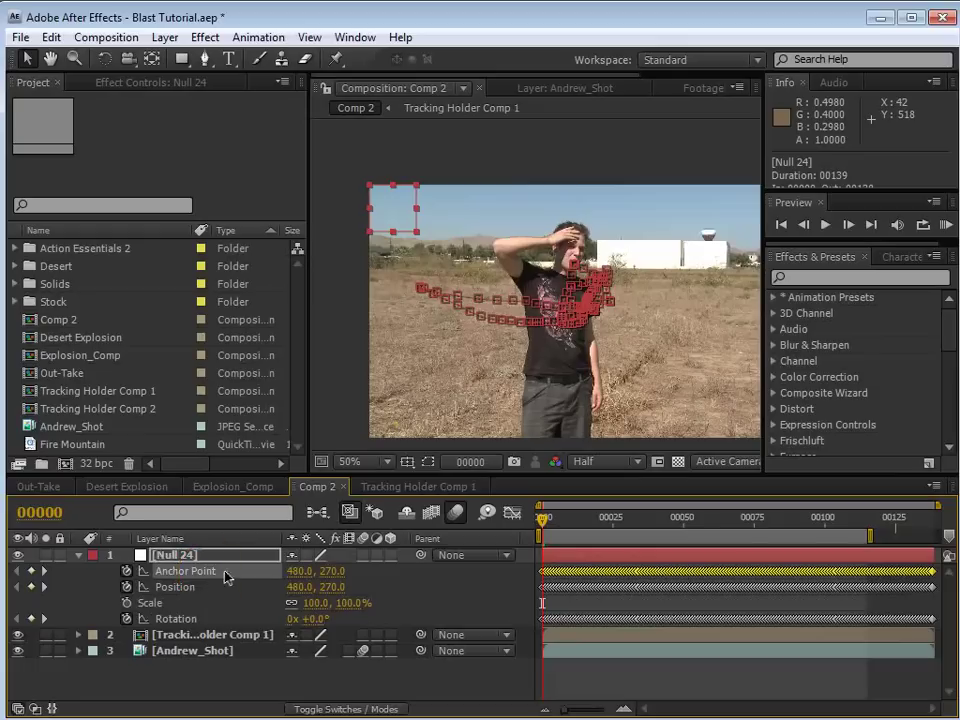
left_click(50, 37)
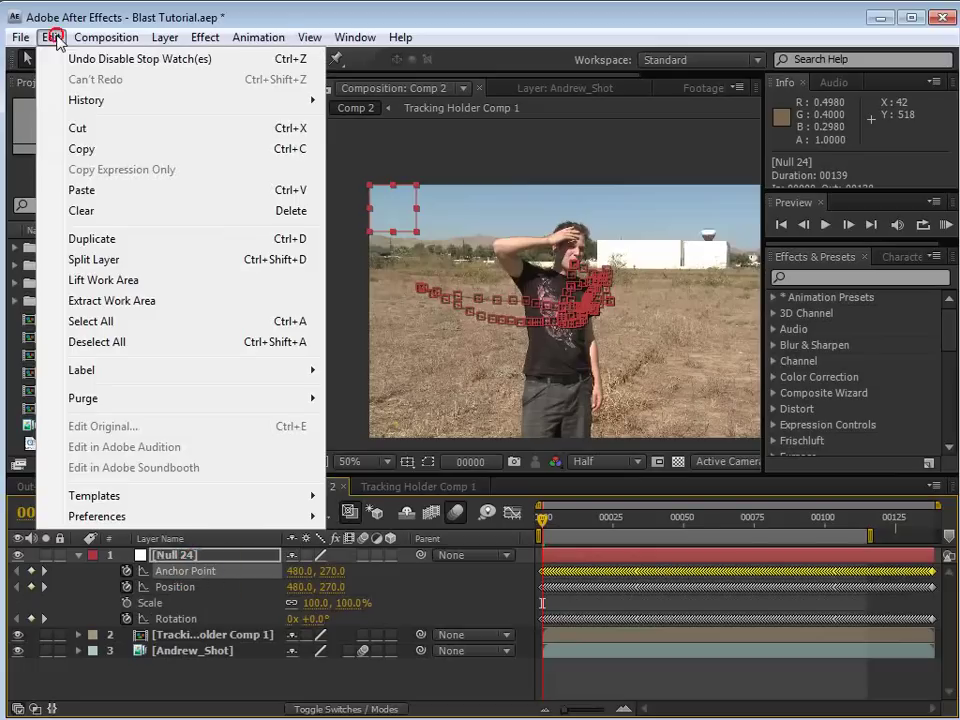
left_click(88, 151)
- Paste the copied keyframes onto the null's Position and remove its Anchor Point animation
left_click(178, 588)
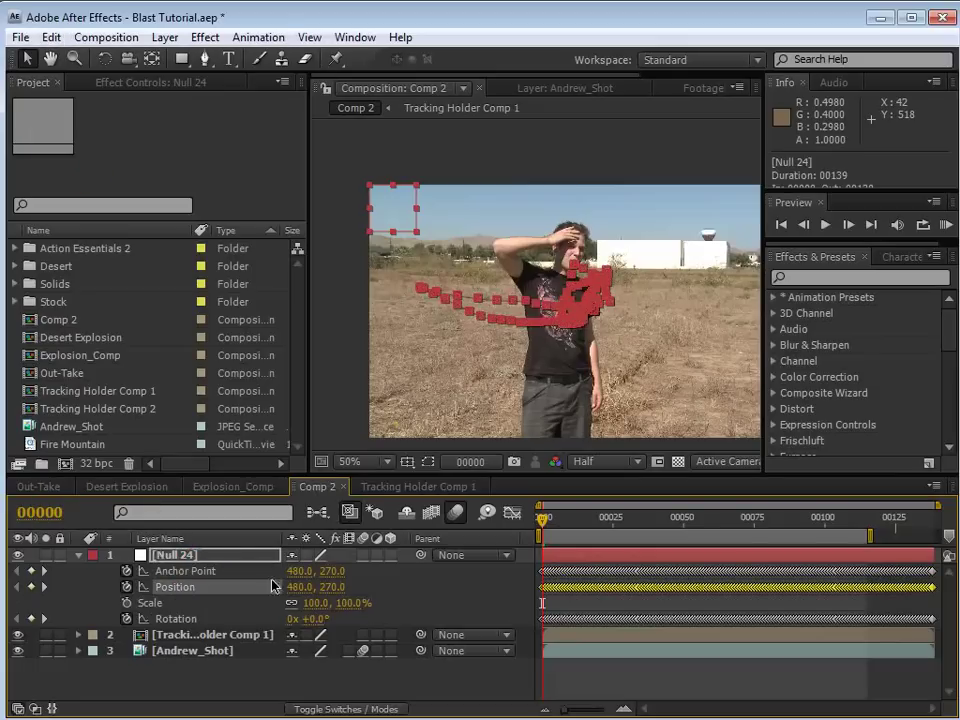
left_click(50, 37)
left_click(82, 190)
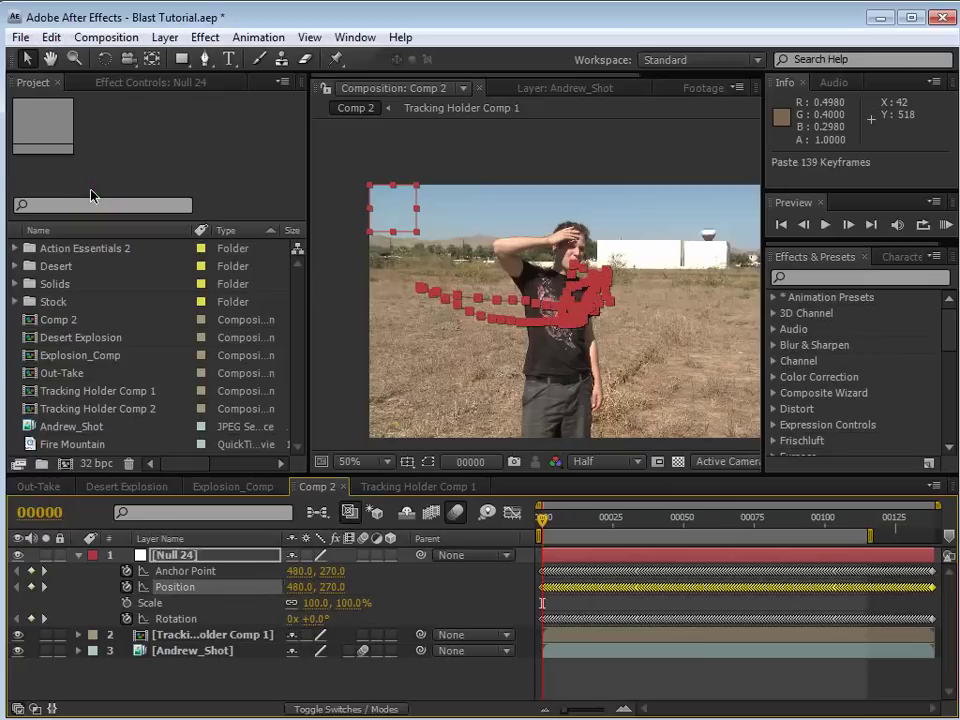
left_click(127, 571)
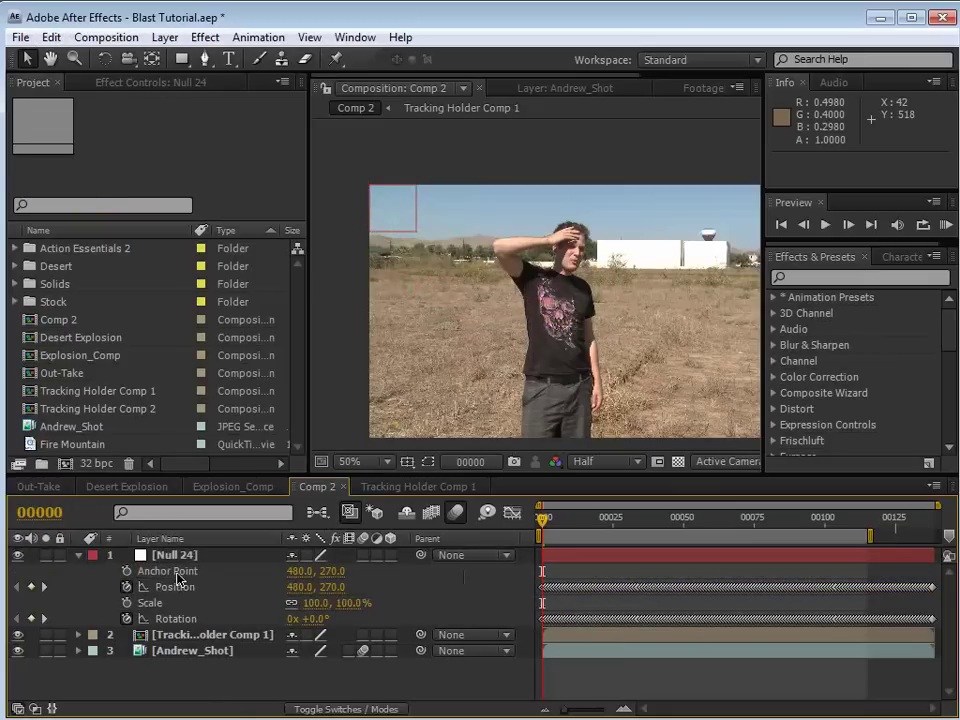
- Set the null's Anchor Point to 0, 0 at the start of Comp 2
left_click_drag(542, 520, 470, 541)
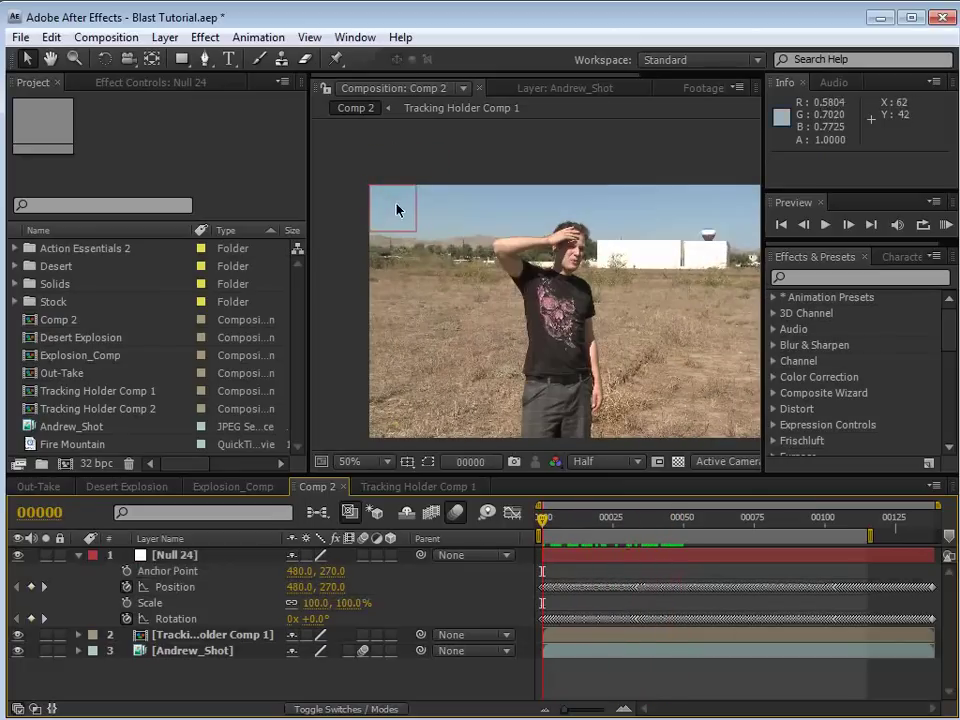
left_click(566, 558)
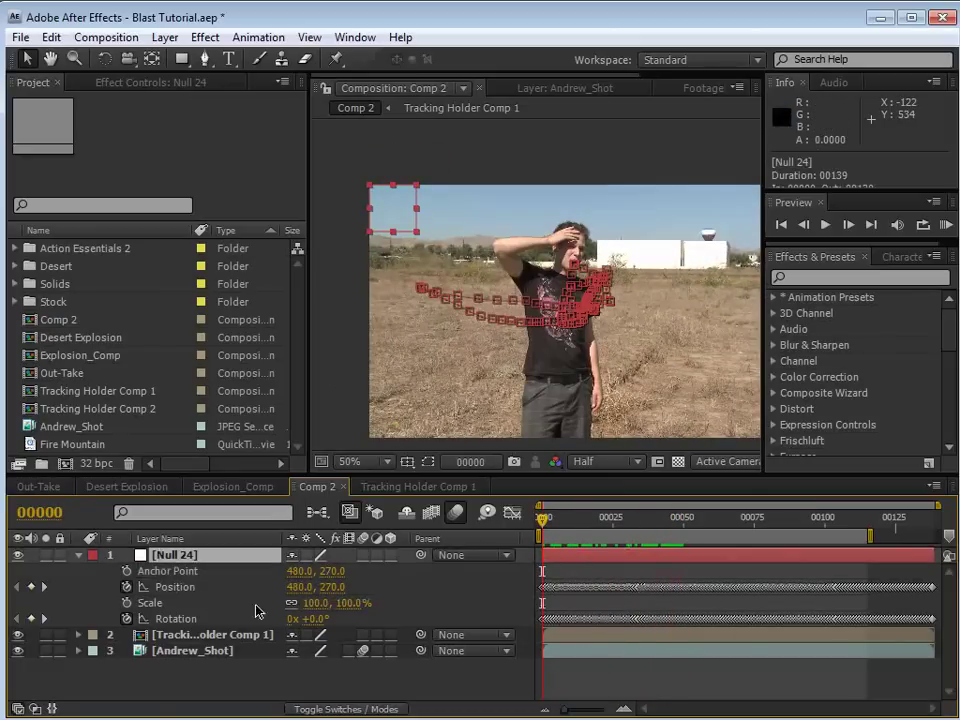
left_click(298, 571)
type("0")
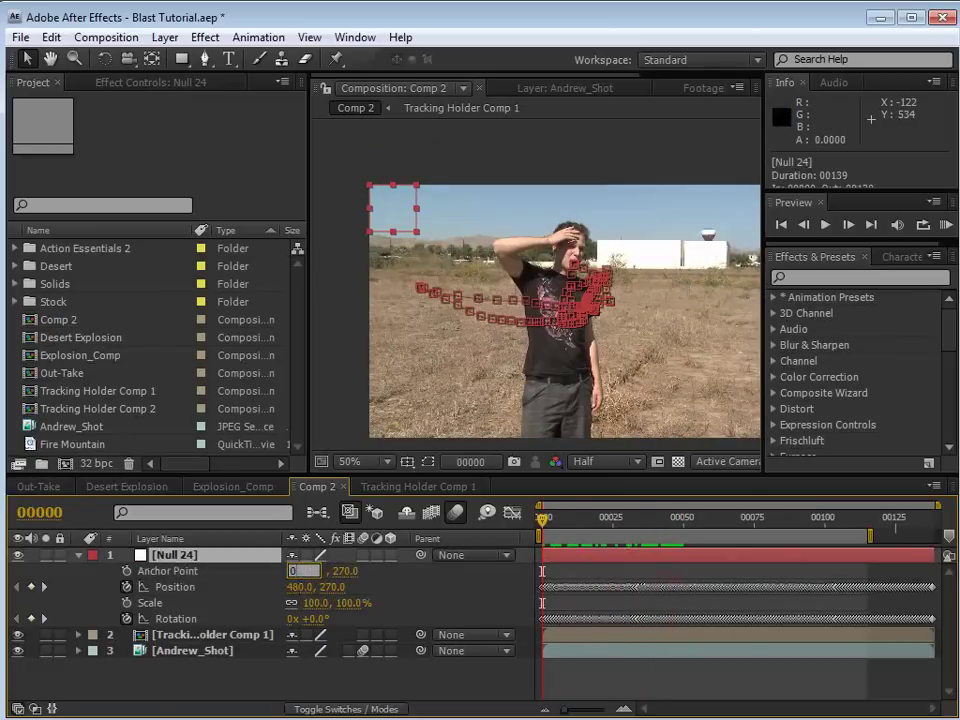
key("Return")
left_click(338, 572)
type("0")
key("Return")
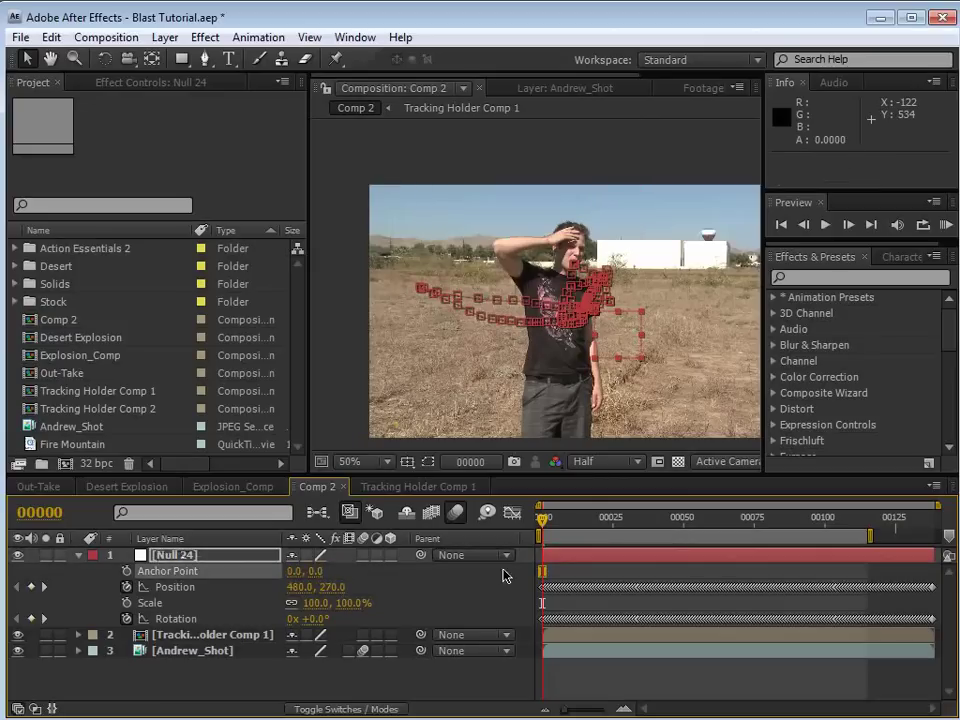
left_click(548, 520)
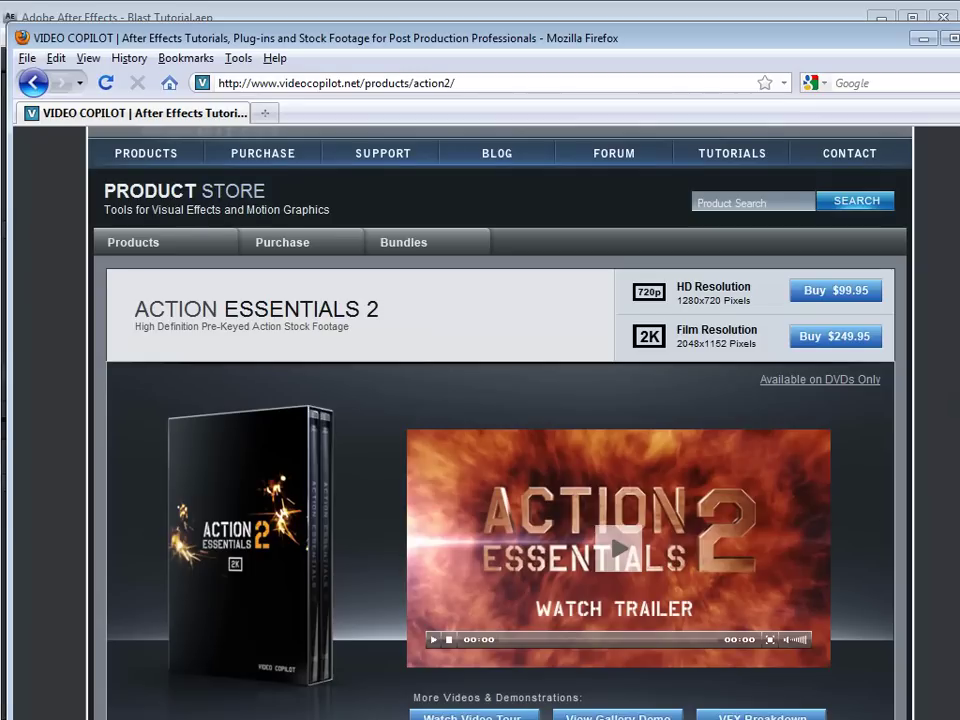
- Look over the product features on the Action Essentials 2 web page and return to After Effects
scroll(500, 420, "down", 8)
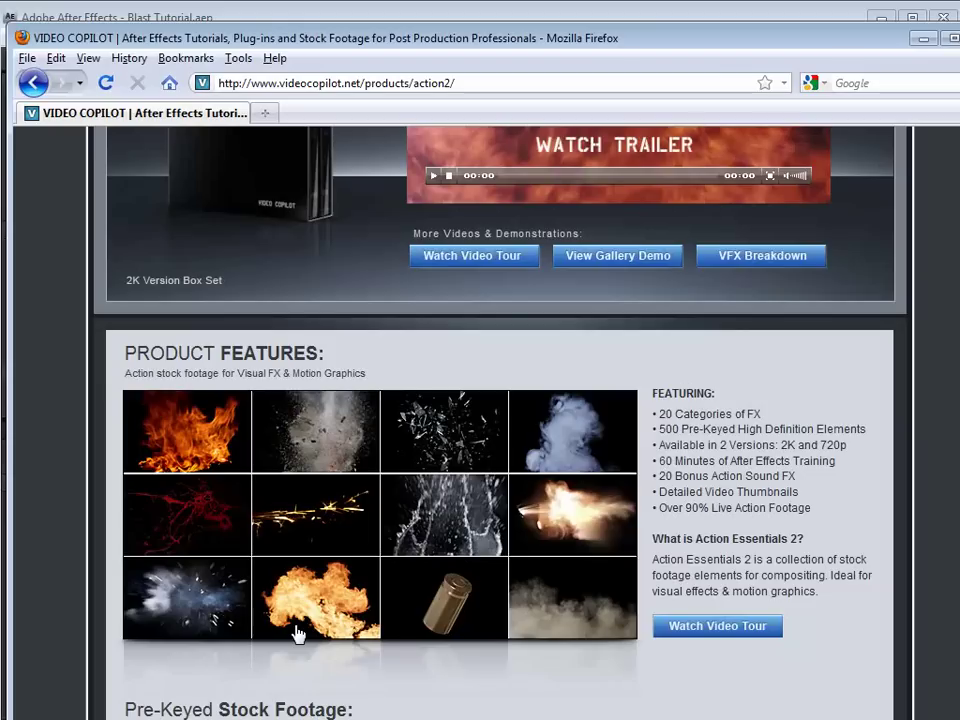
left_click(262, 6)
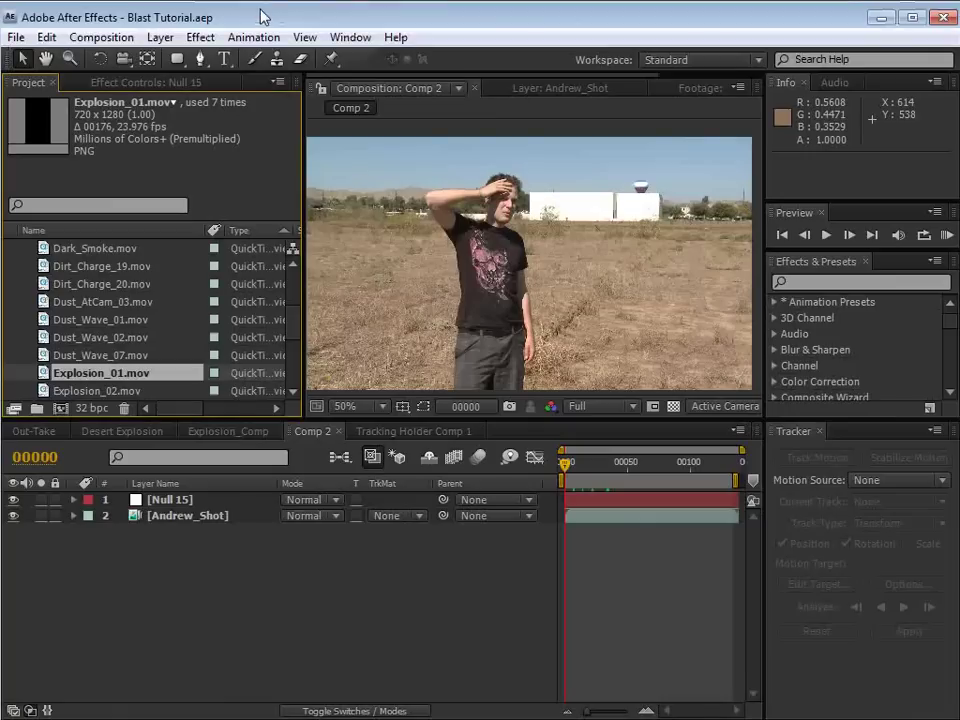
- Preview the Dirt_Charge_20.mov footage up to about frame 48
left_click(33, 274)
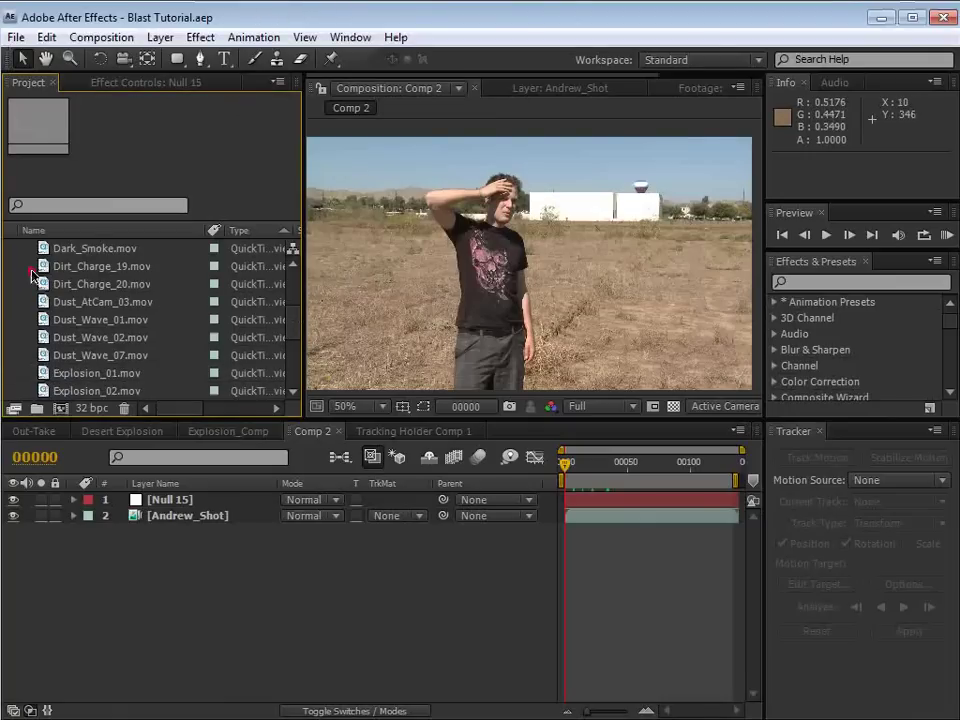
left_click(48, 266)
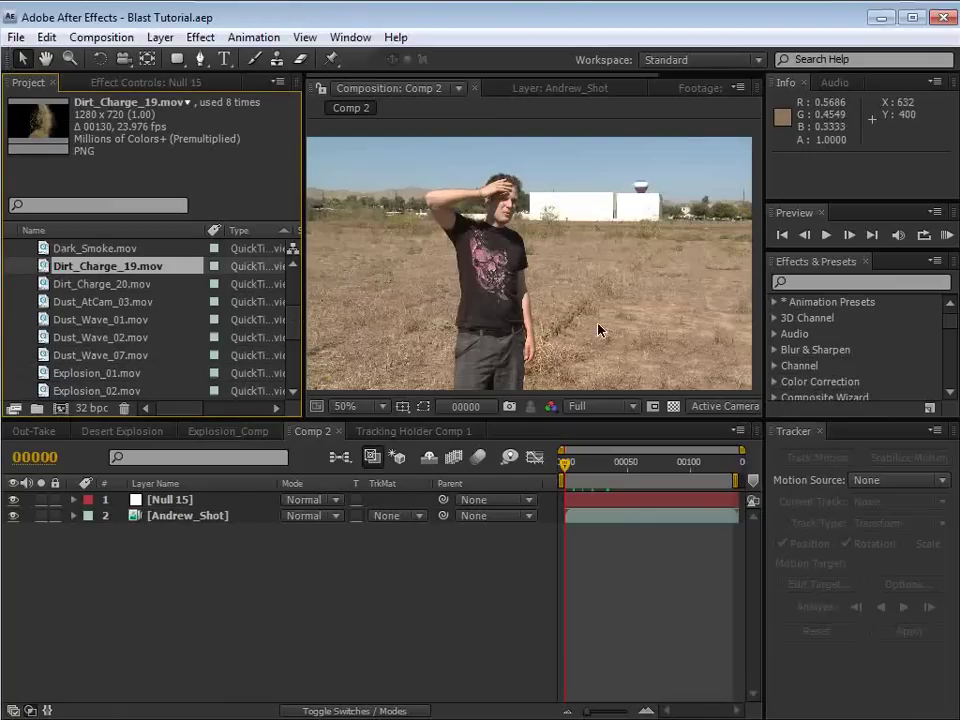
left_click(44, 285)
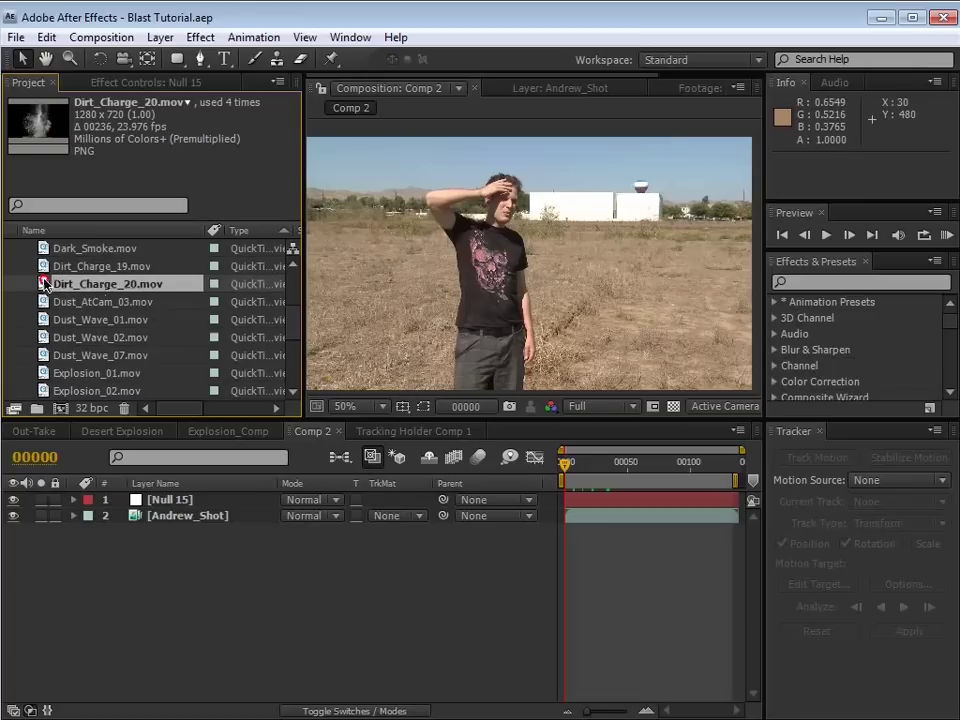
double_click(44, 285)
left_click_drag(371, 369, 403, 370)
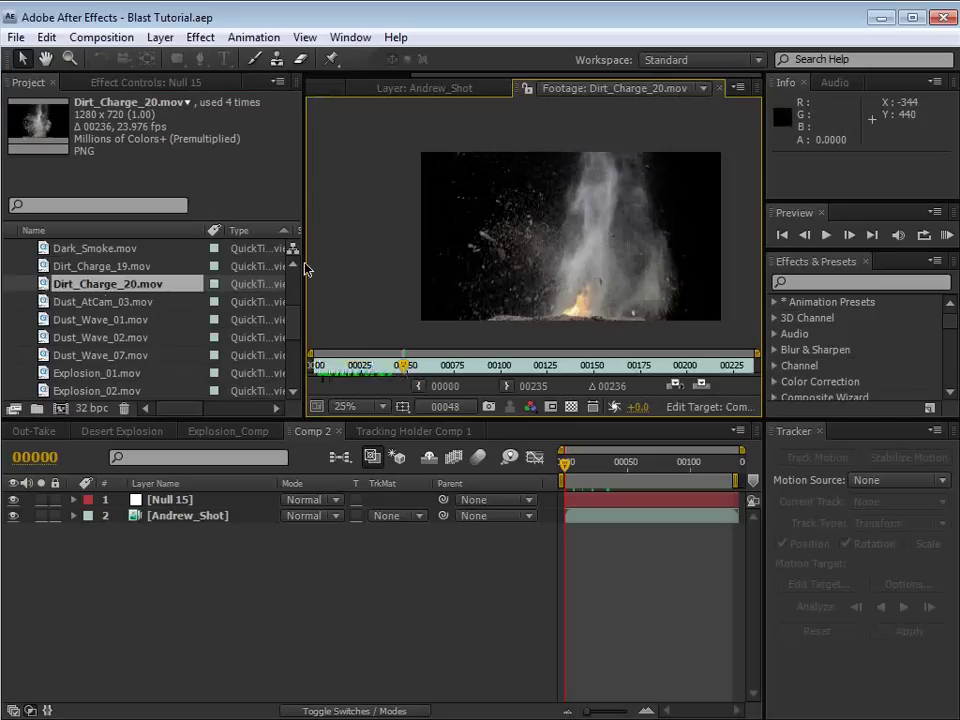
- Preview the Dirt_Charge_19.mov footage around frame 13
double_click(44, 268)
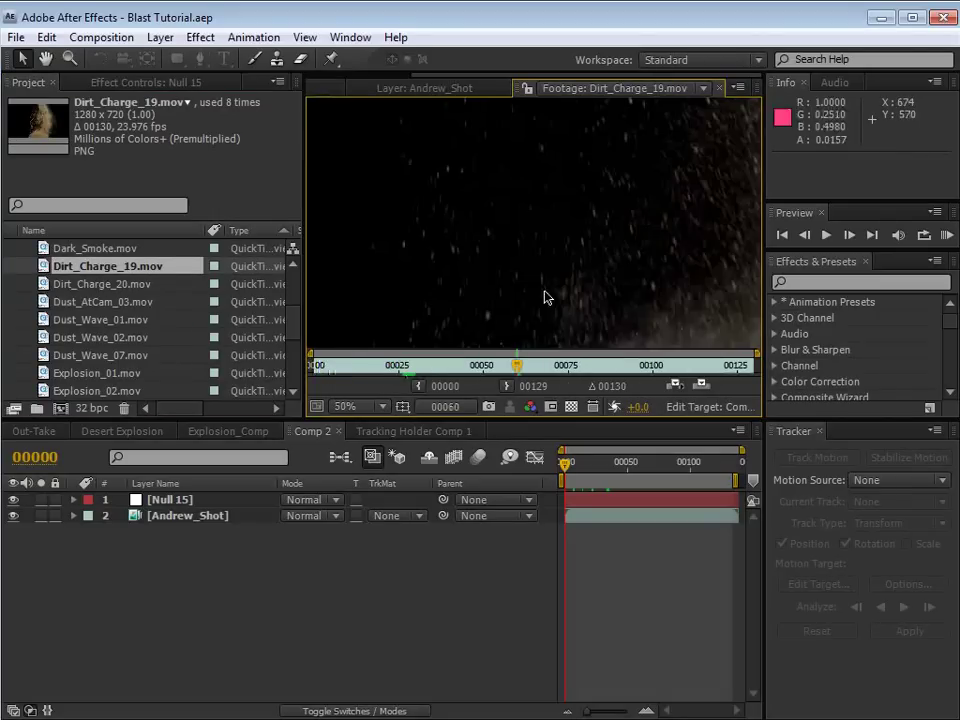
left_click(378, 368)
mouse_move(378, 370)
left_mouse_down()
mouse_move(336, 380)
mouse_move(375, 370)
mouse_move(360, 371)
left_mouse_up()
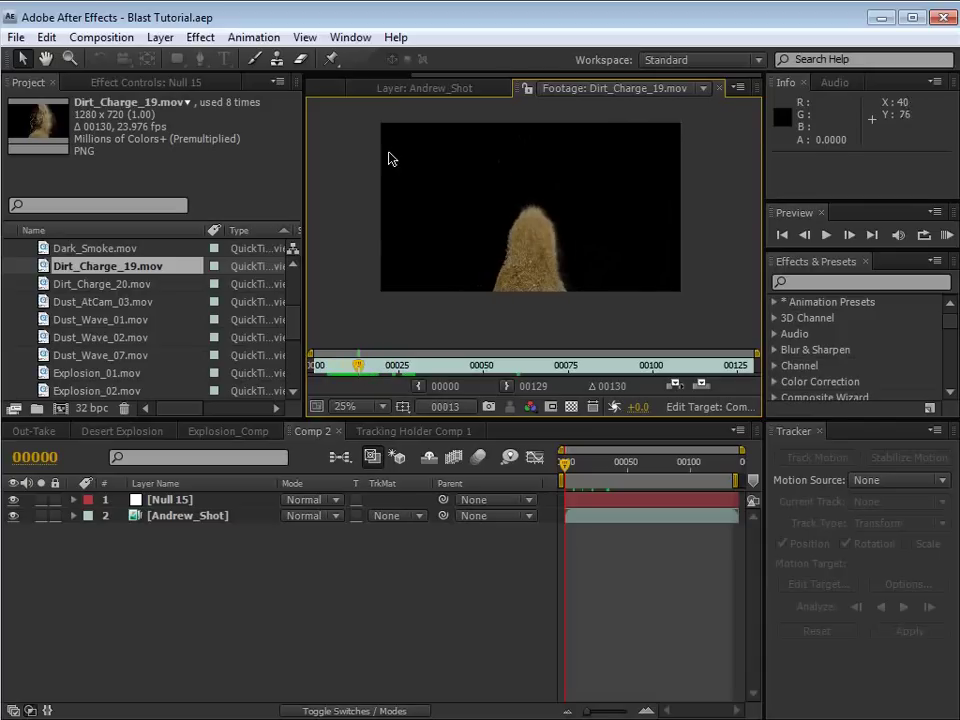
scroll(330, 88, "up", 2)
- Add Dirt_Charge_19.mov and Dirt_Charge_20.mov to Comp 2 between Null 15 and Andrew_Shot, and view them at frame 33
left_click(364, 88)
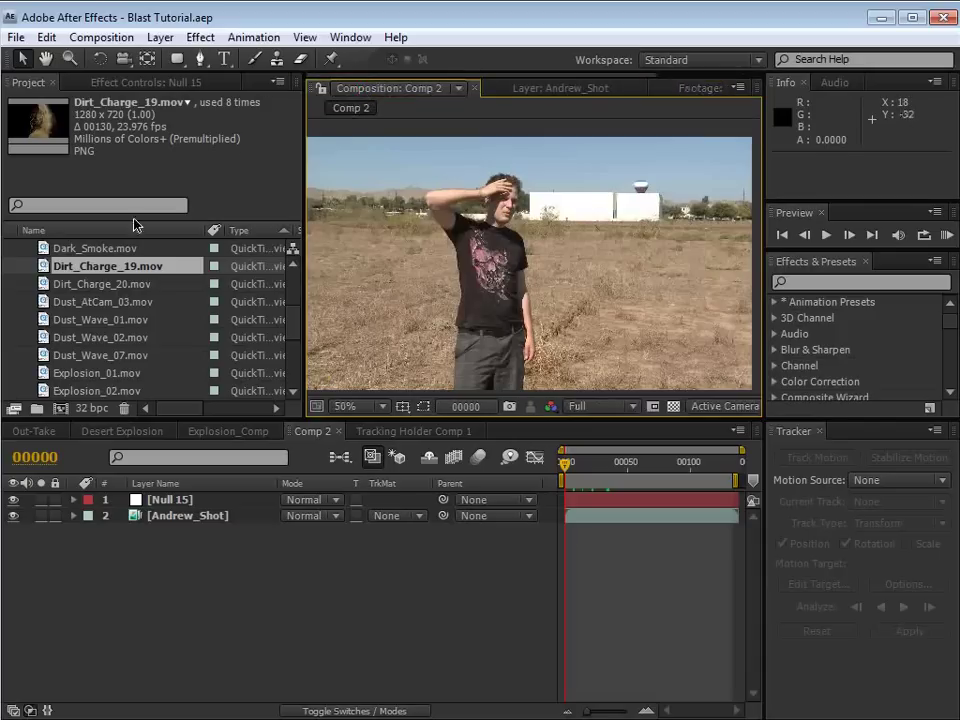
left_click(88, 284)
left_click(86, 268, "shift")
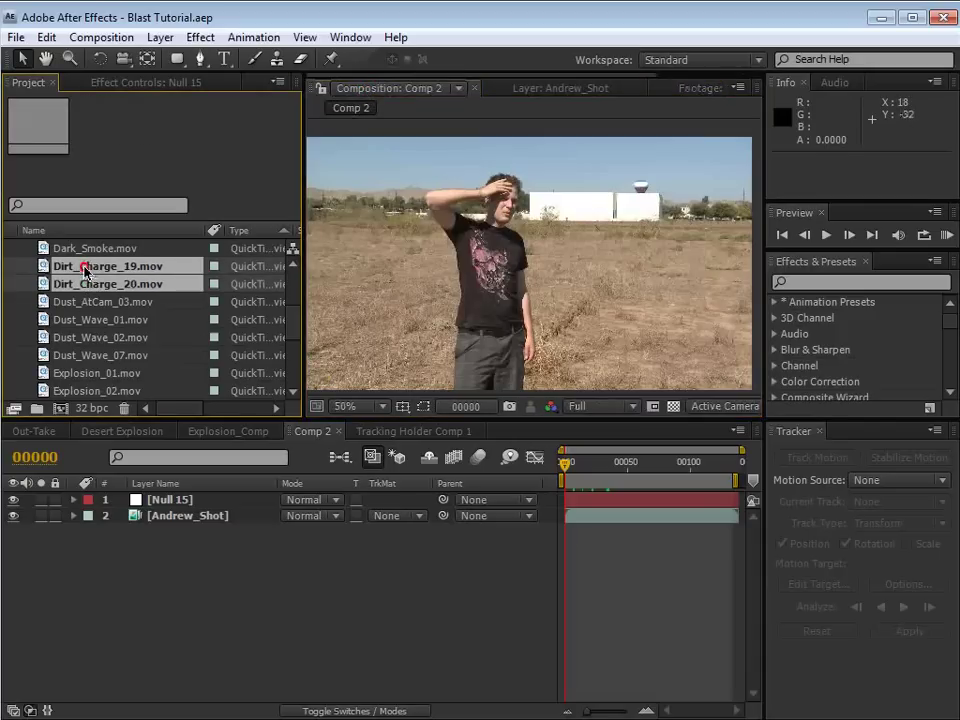
left_click_drag(100, 283, 160, 516)
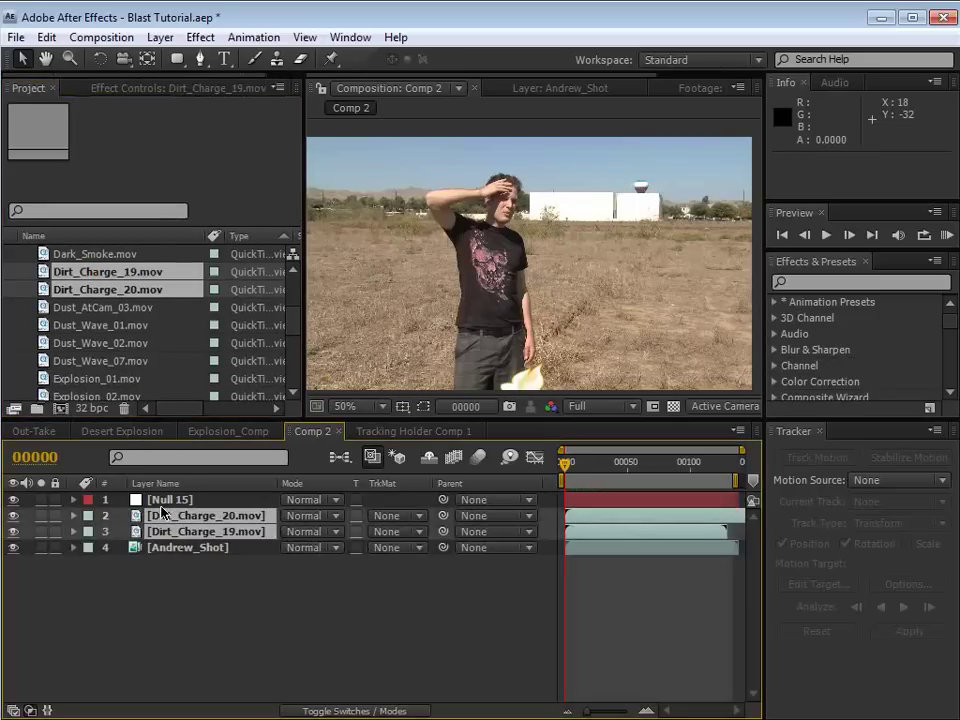
left_click(581, 468)
mouse_move(588, 470)
left_mouse_down()
mouse_move(624, 470)
mouse_move(606, 466)
left_mouse_up()
left_click(609, 464)
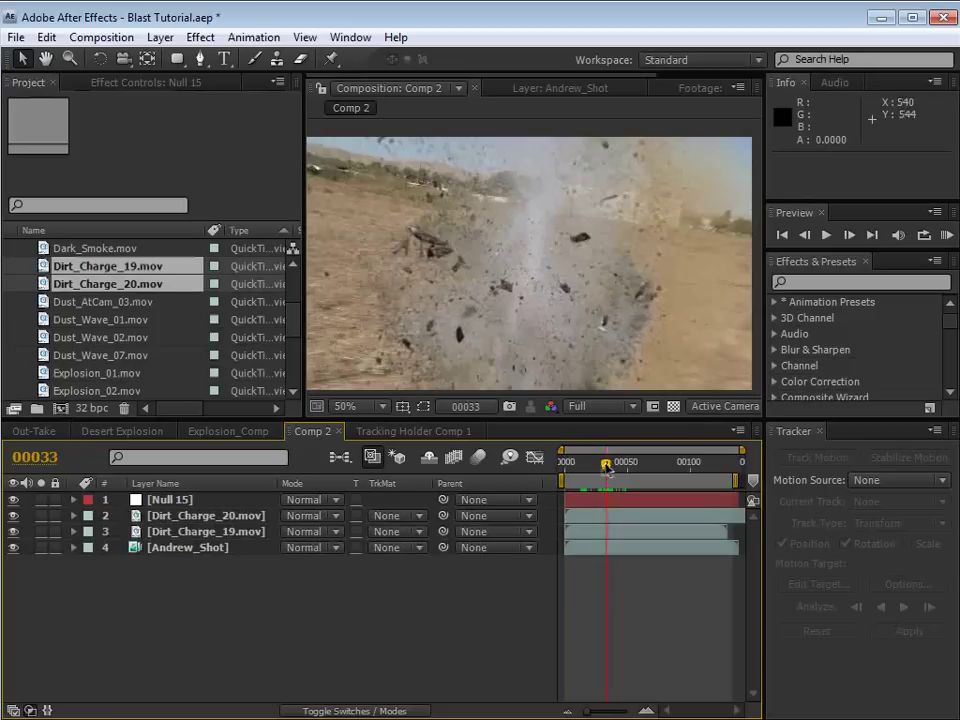
- Try parenting both Dirt_Charge layers to Null 15 and raising them in the frame, checking their motion around frame 33
left_click(205, 519)
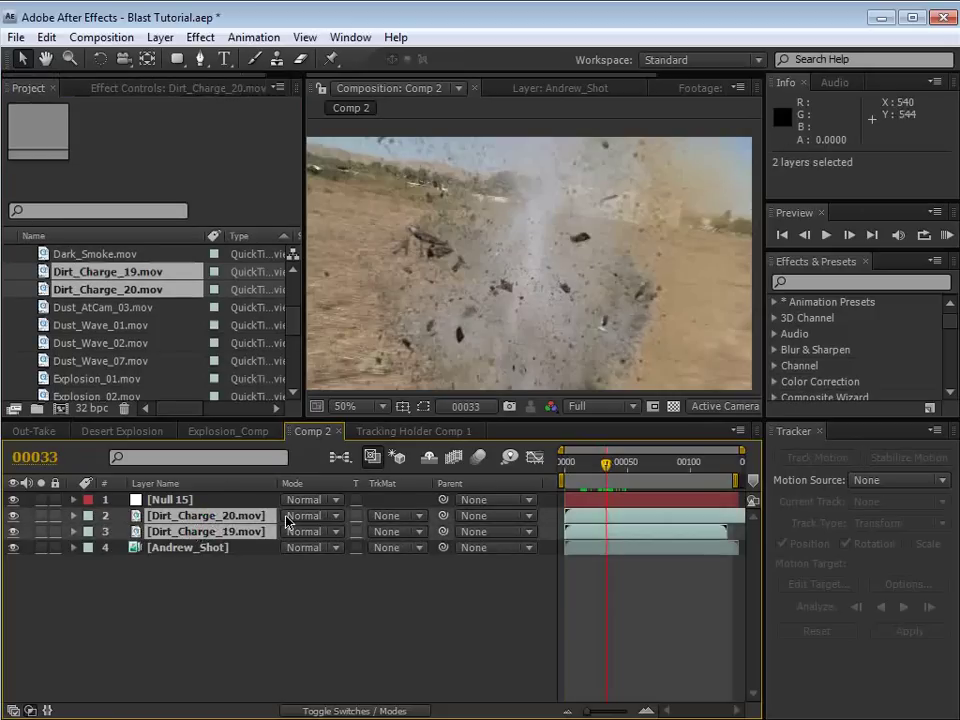
left_click_drag(443, 531, 172, 499)
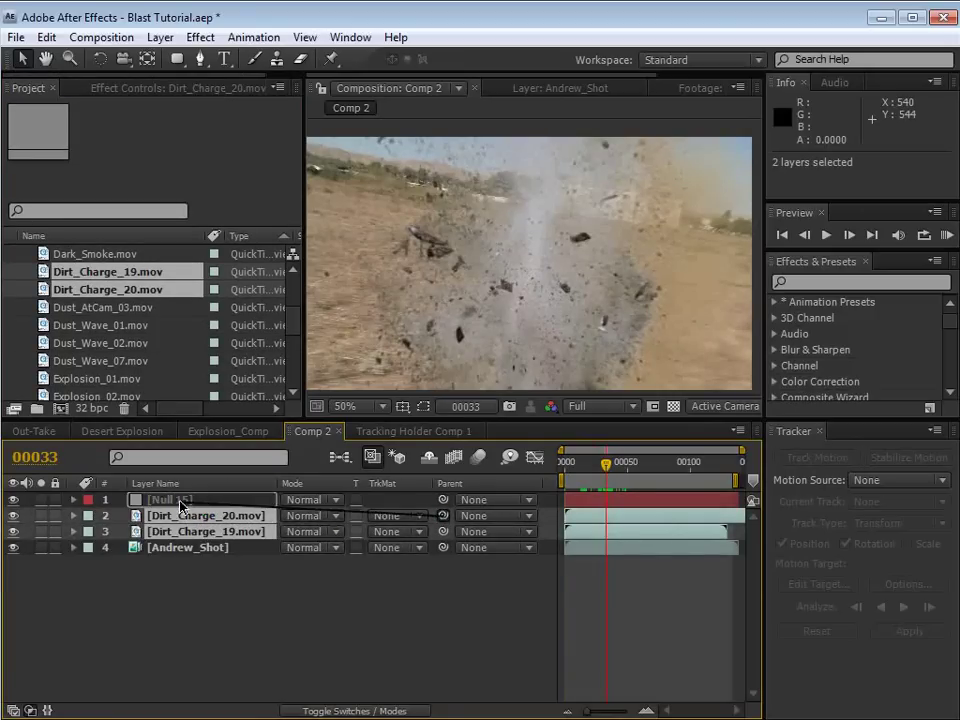
left_click_drag(389, 250, 382, 113)
left_click(613, 464)
left_click_drag(614, 466, 549, 483)
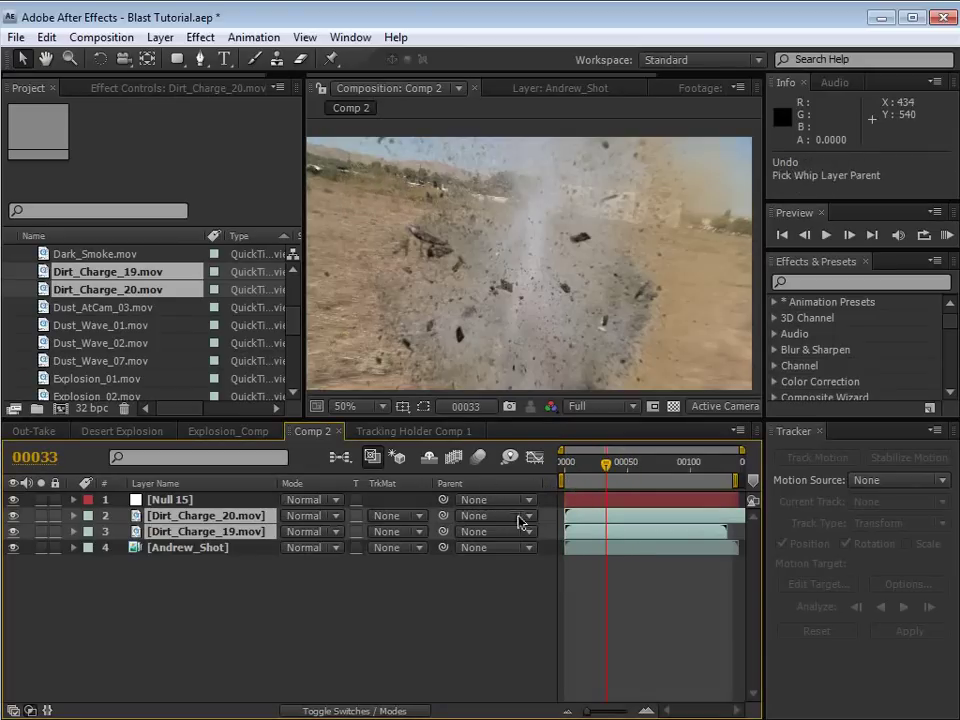
left_click(632, 636)
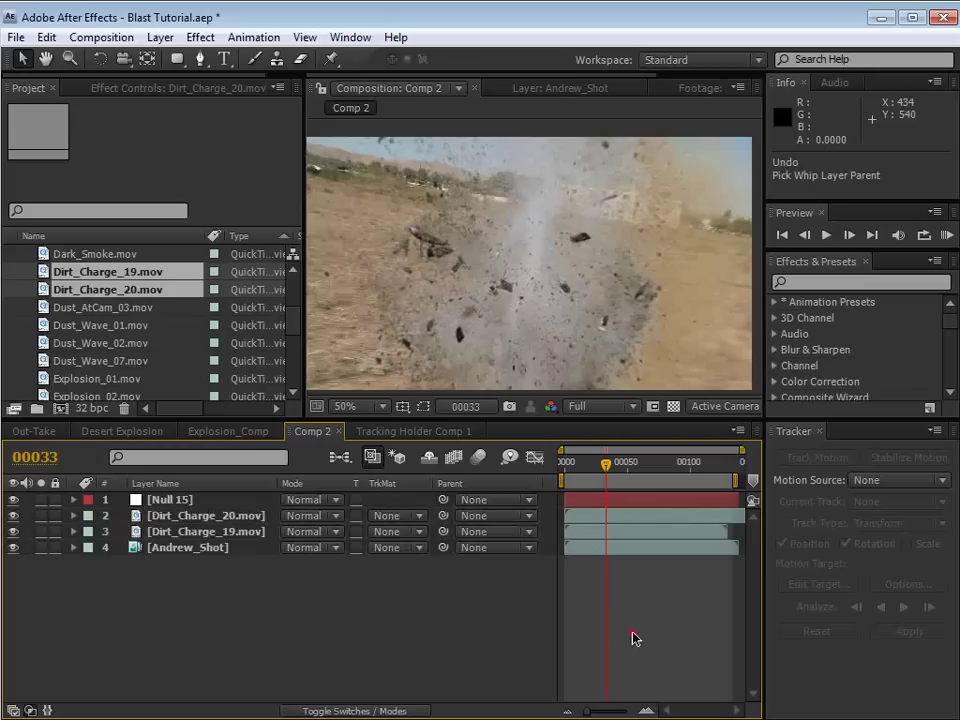
- Add a null object to Comp 2 and name it Explosion
left_click(157, 42)
mouse_move(161, 58)
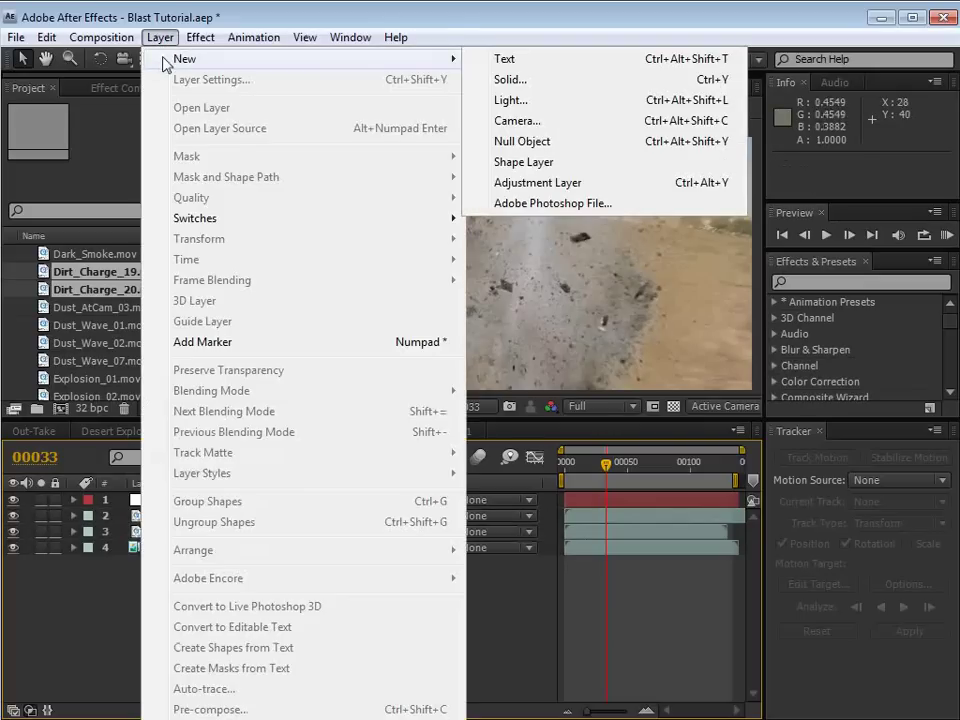
left_click(548, 150)
key("Return")
type("E")
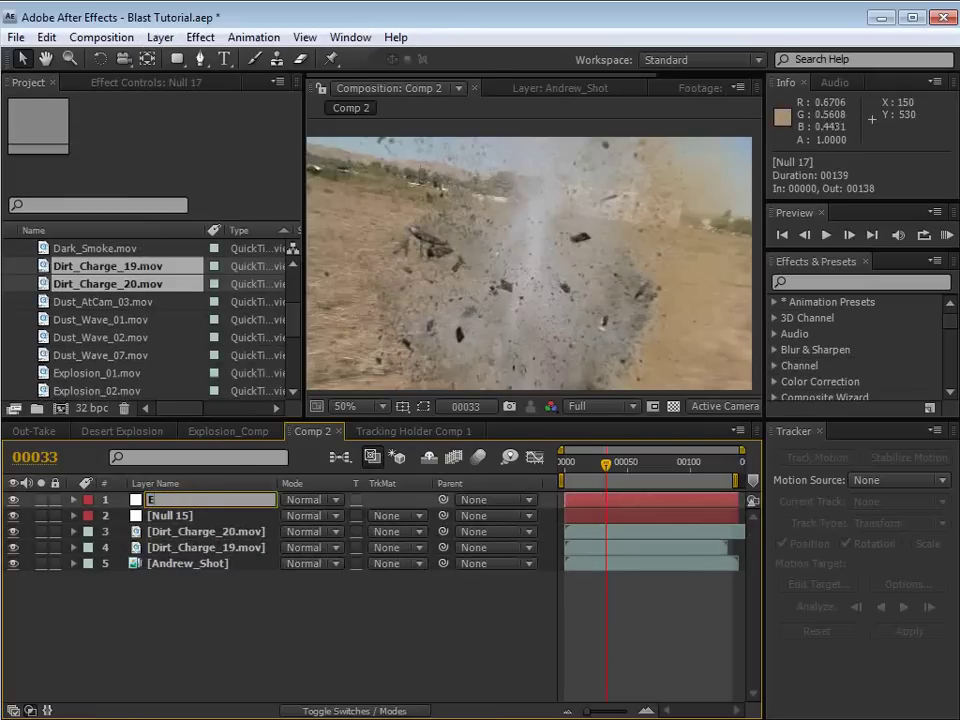
type("xplosion")
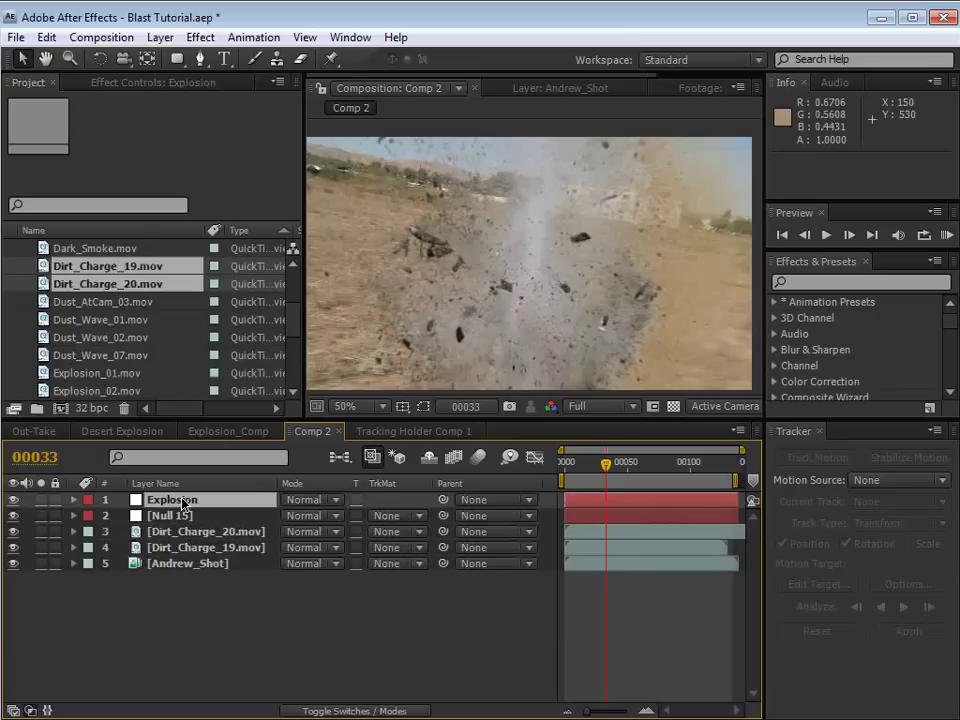
- Rename the Null 15 layer as Tracking Data
left_click(167, 516)
key("Return")
type("Tracki")
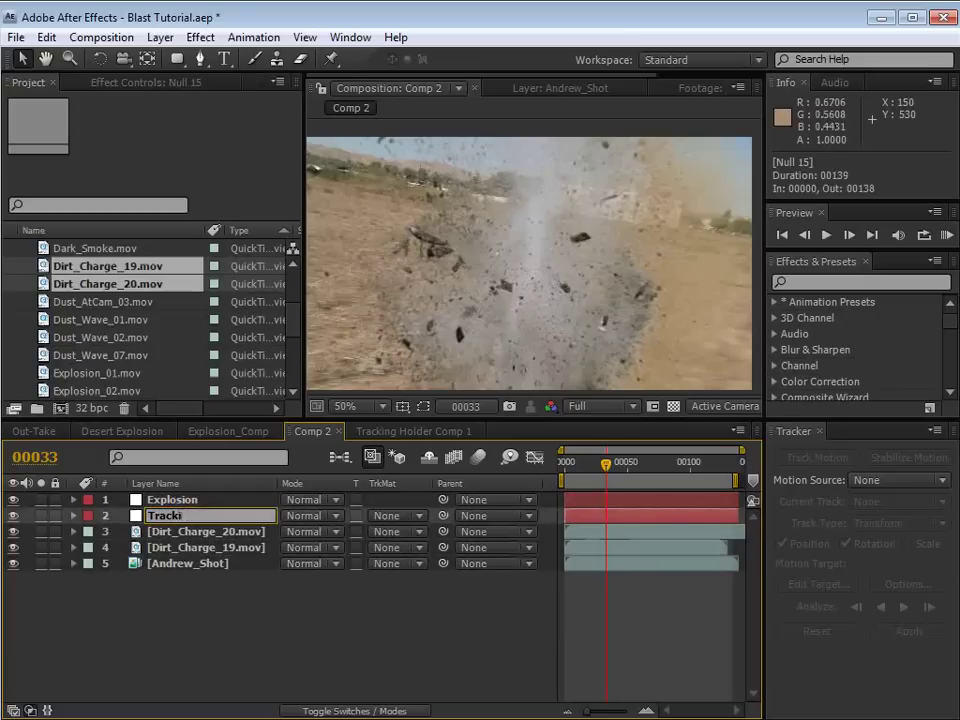
type("ng Data")
key("Return")
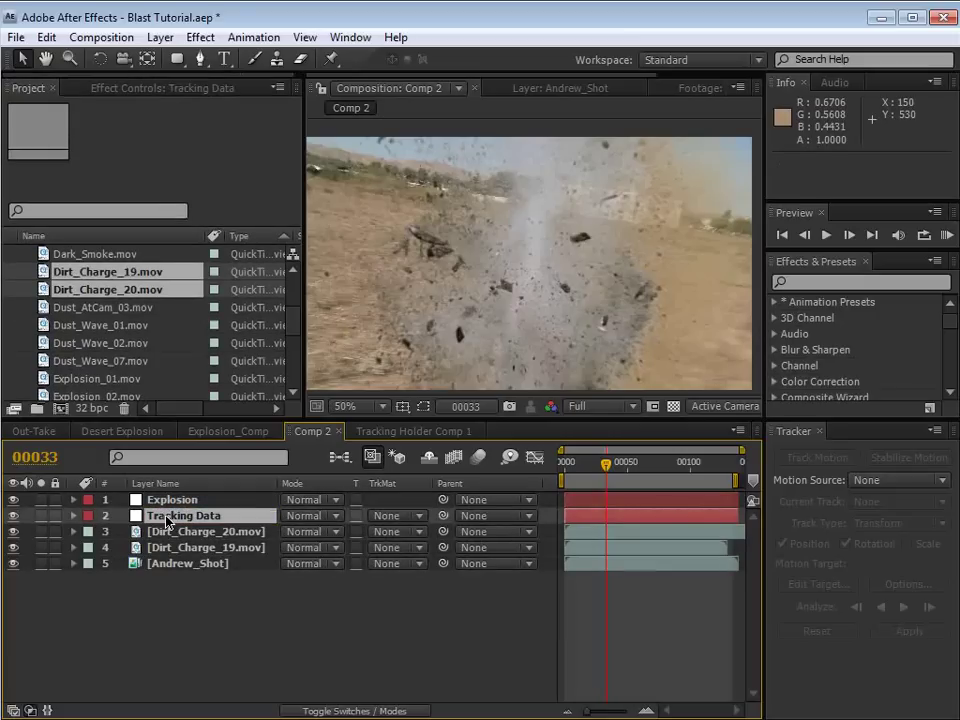
- Parent both Dirt_Charge_20.mov and Dirt_Charge_19.mov to the Explosion null
left_click(200, 531)
left_click(205, 547, "shift")
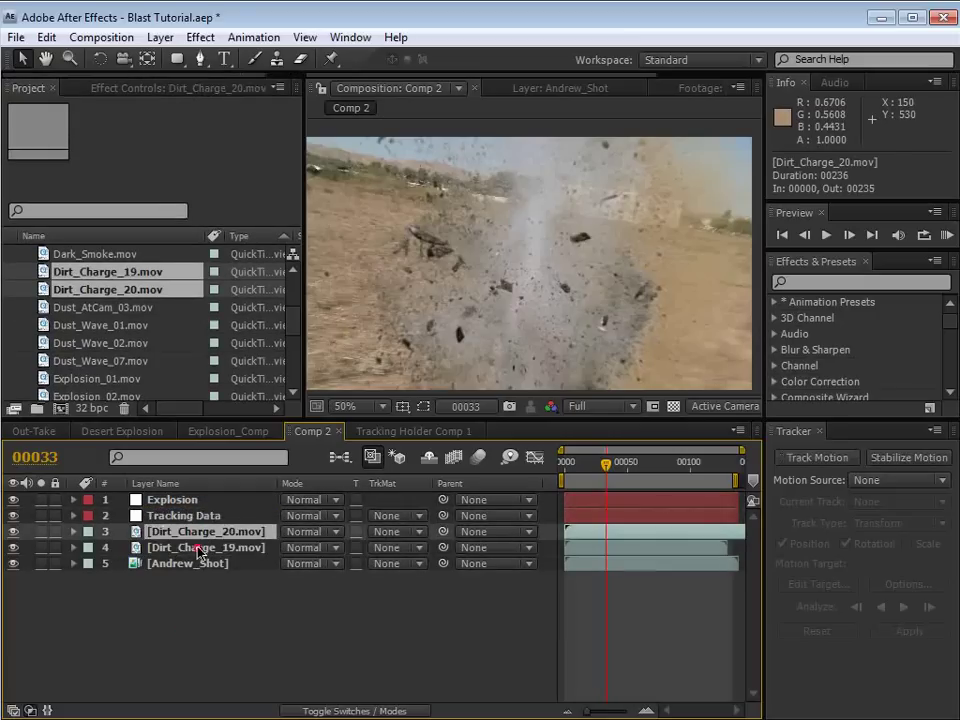
left_click_drag(445, 535, 185, 502)
left_click(184, 502)
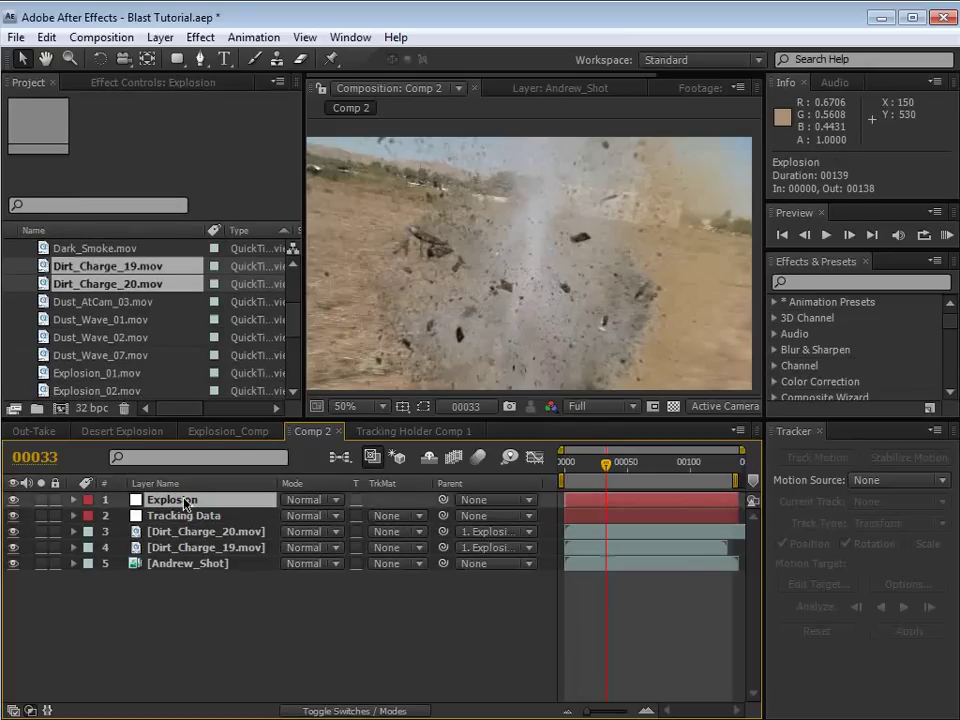
- Parent the Explosion null to Tracking Data and place it beneath Tracking Data in the layer order
left_click(195, 609)
left_click(177, 499)
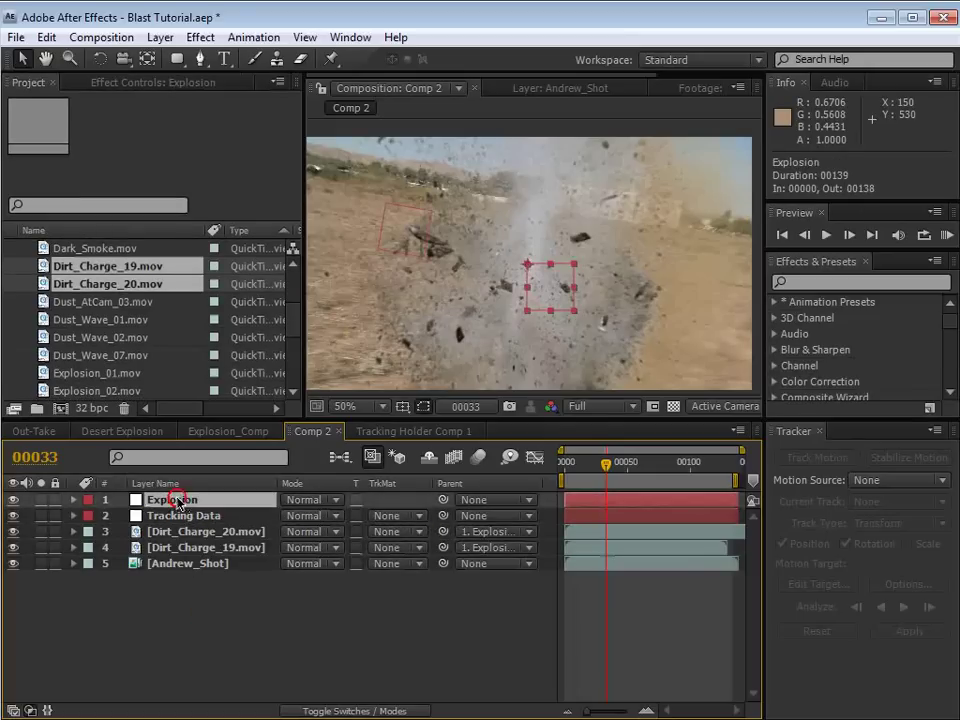
left_click_drag(212, 508, 168, 520)
left_click(189, 517)
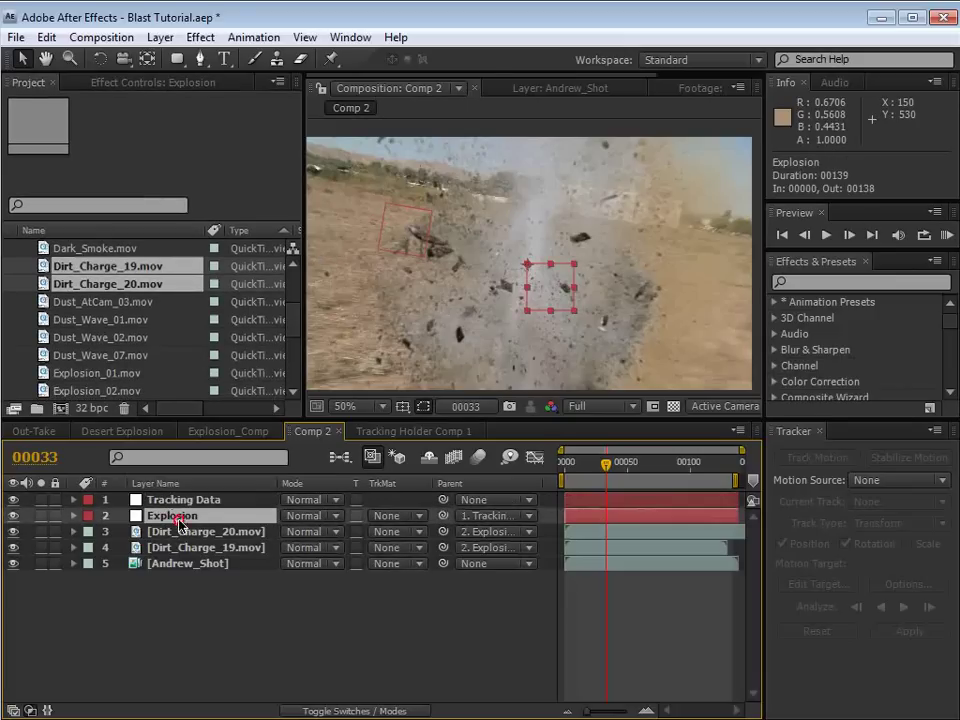
- Scale down the Explosion null and move it near the Tracking Data null, to about position -7.2, -48.2, at frame 33
scroll(394, 180, "down", 1)
scroll(394, 180, "up", 1)
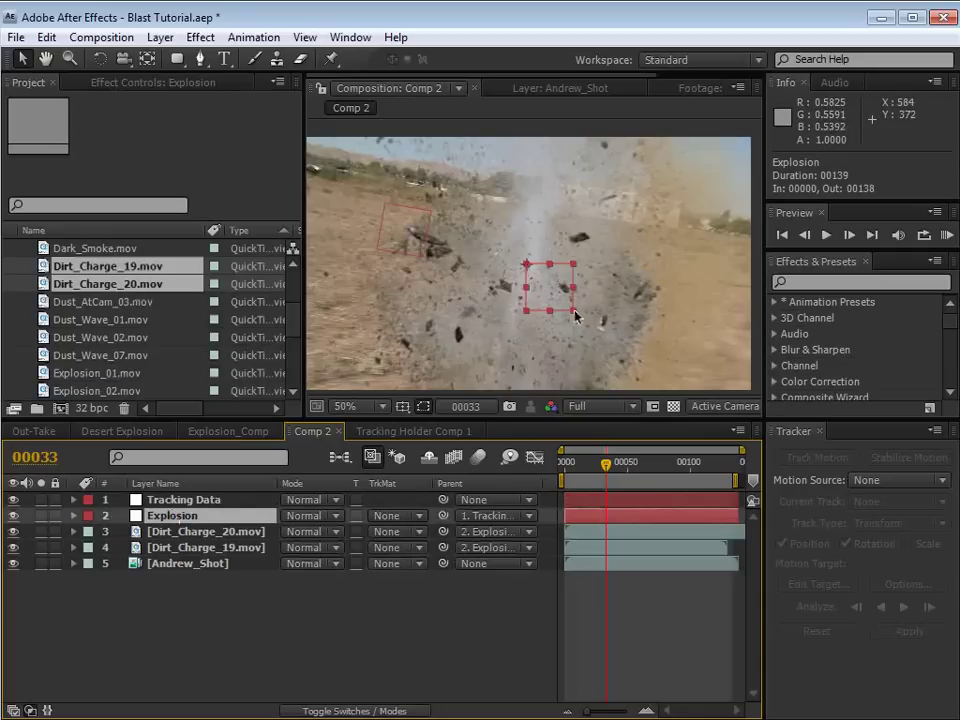
left_click_drag(574, 311, 398, 203)
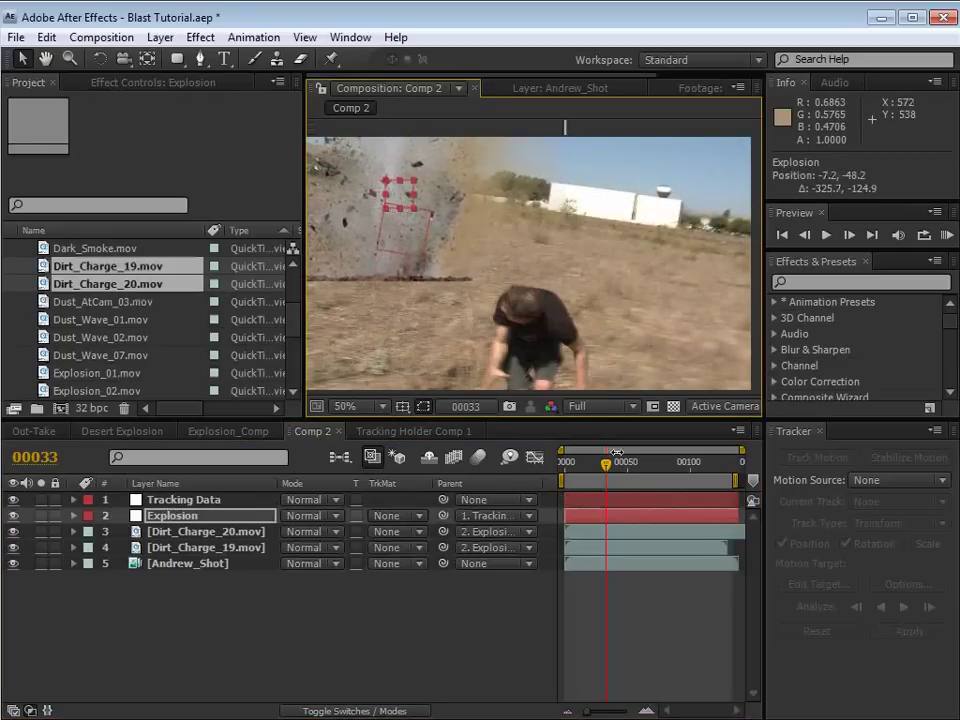
- Raise the Explosion null, using earlier frames down to 17, until the dirt charges sit on the distant ground behind the actor
mouse_move(608, 466)
left_mouse_down()
mouse_move(582, 467)
mouse_move(614, 467)
mouse_move(601, 467)
left_mouse_up()
left_click_drag(405, 197, 413, 171)
left_click_drag(603, 467, 588, 468)
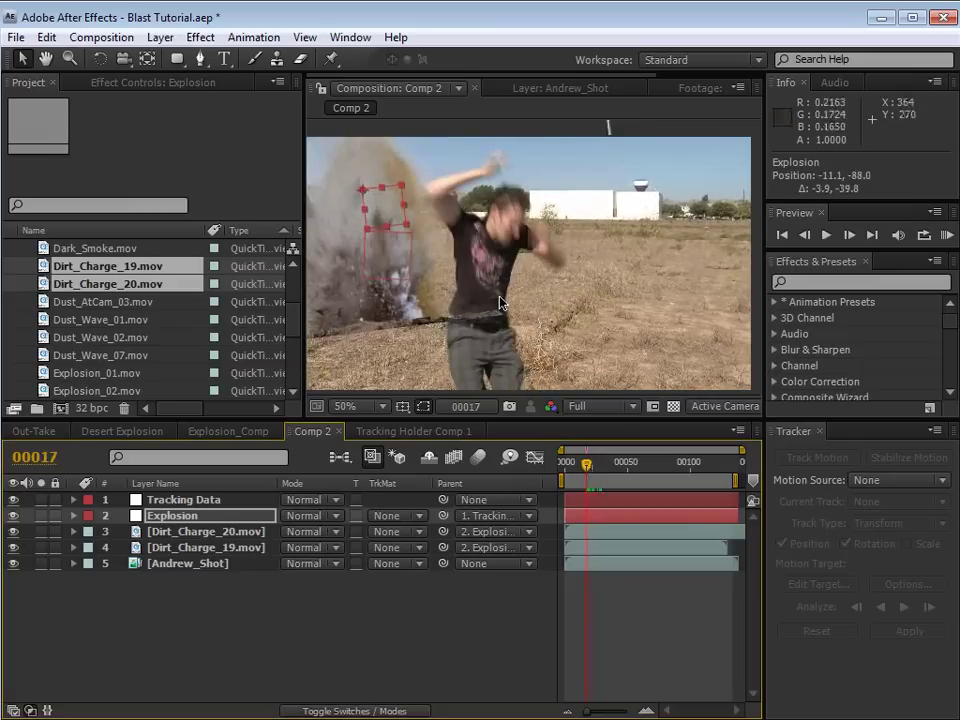
left_click(385, 215)
left_click_drag(384, 215, 393, 163)
- Hide Dirt_Charge_20.mov and shift Dirt_Charge_19.mov in time to start at frame 12
left_click(163, 531)
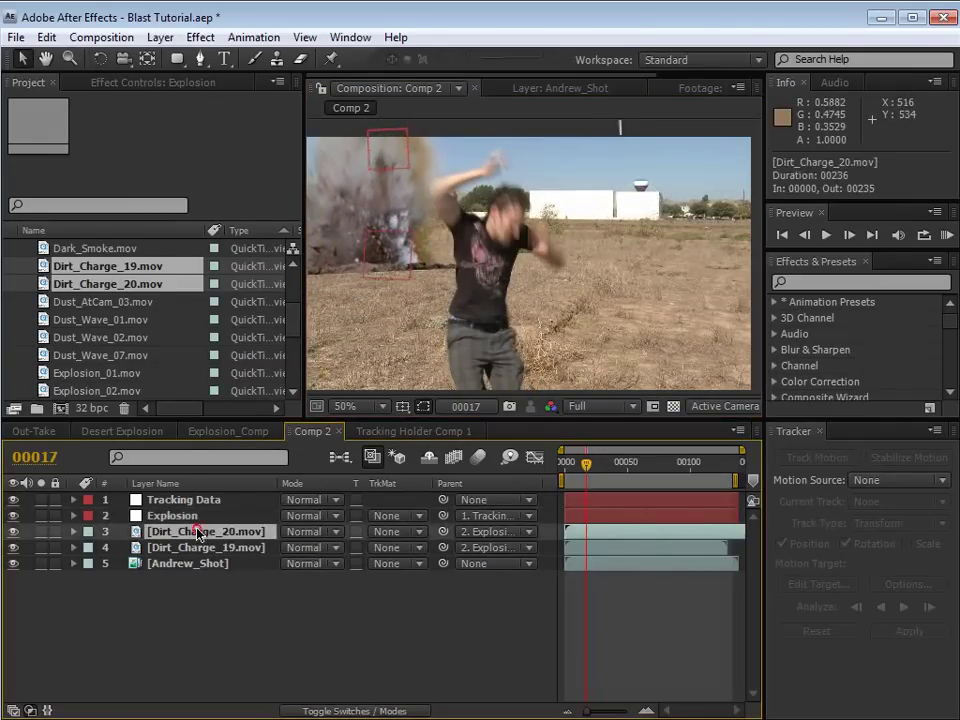
left_click(13, 532)
left_click_drag(572, 547, 595, 549)
right_click(595, 549)
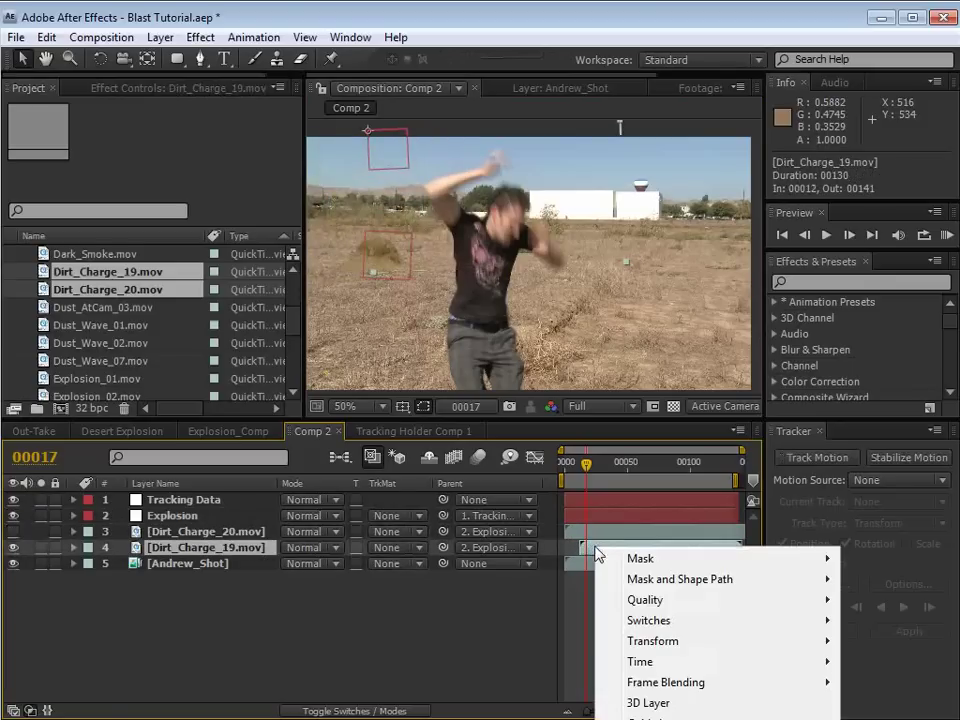
left_click(589, 547)
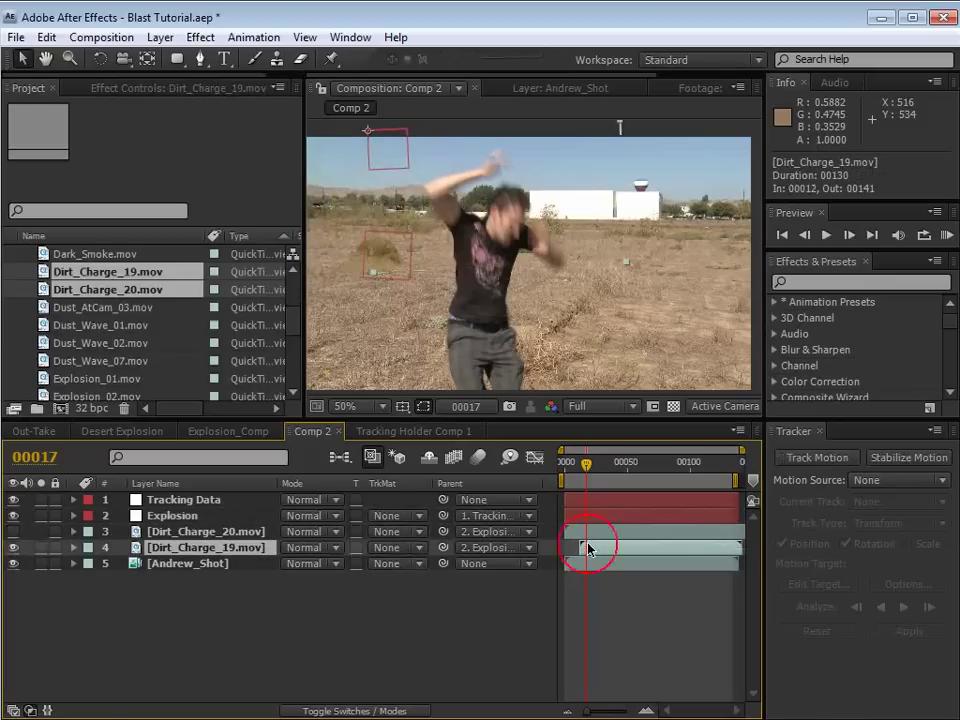
- Time-stretch Dirt_Charge_19.mov to a stretch factor of 75%, holding the layer in-point
left_click(160, 37)
mouse_move(193, 261)
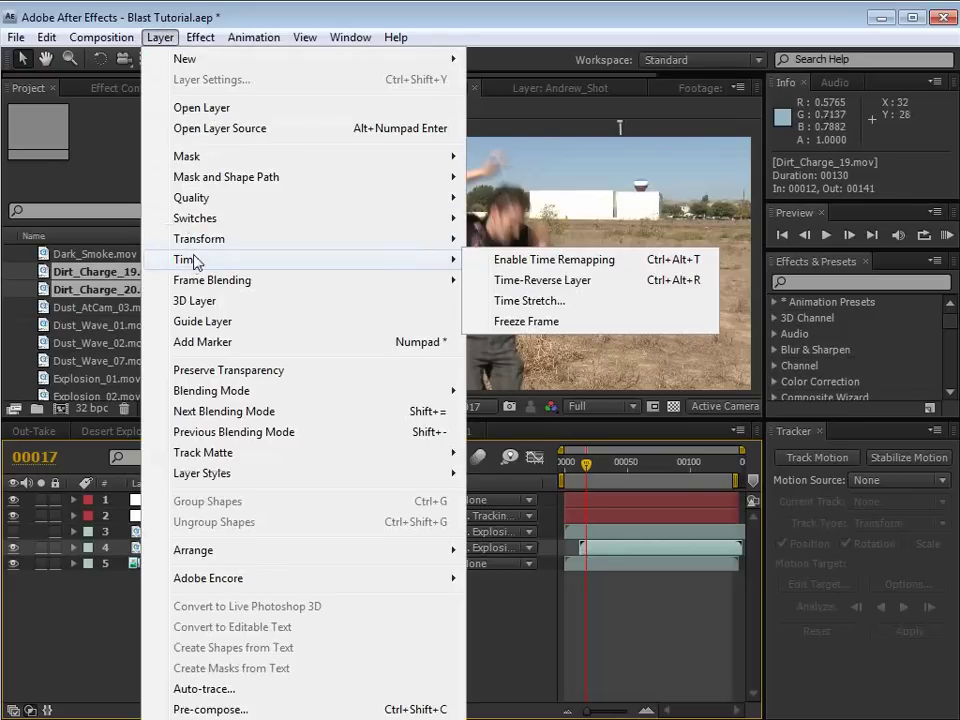
left_click(536, 301)
left_click_drag(501, 317, 464, 304)
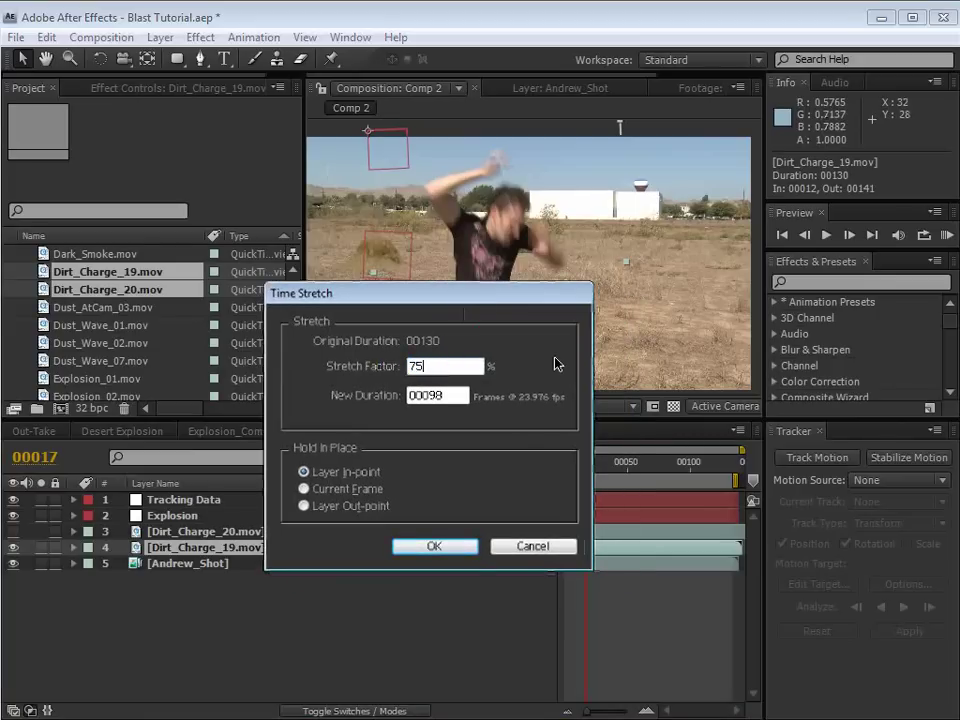
left_click(436, 546)
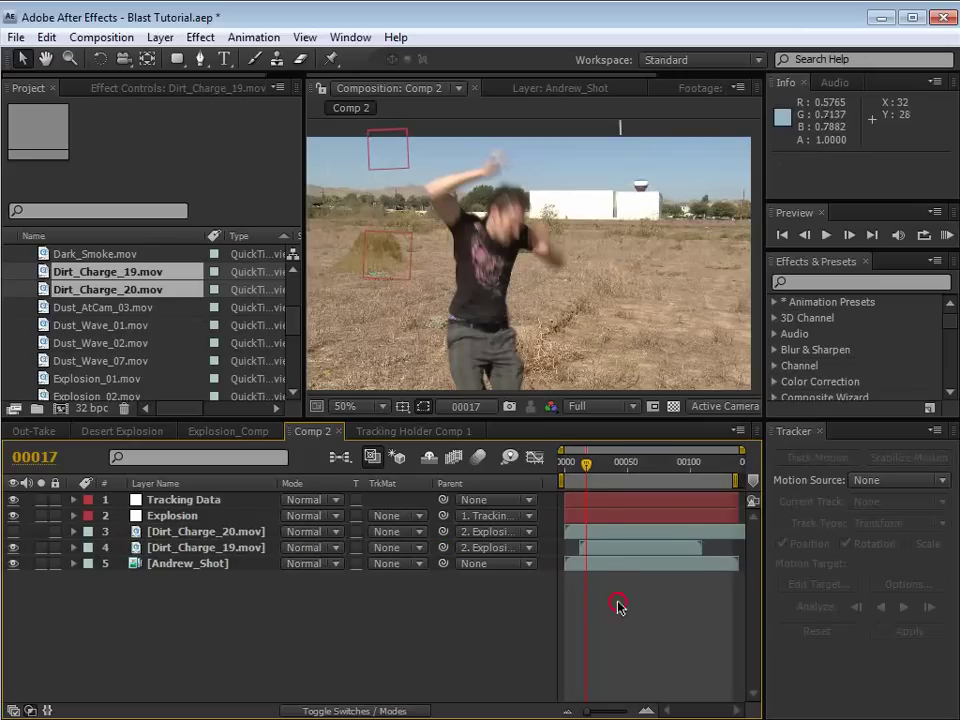
- Shift Dirt_Charge_19.mov earlier in time so that it starts at frame 8
key("equal")
key("equal")
key("space")
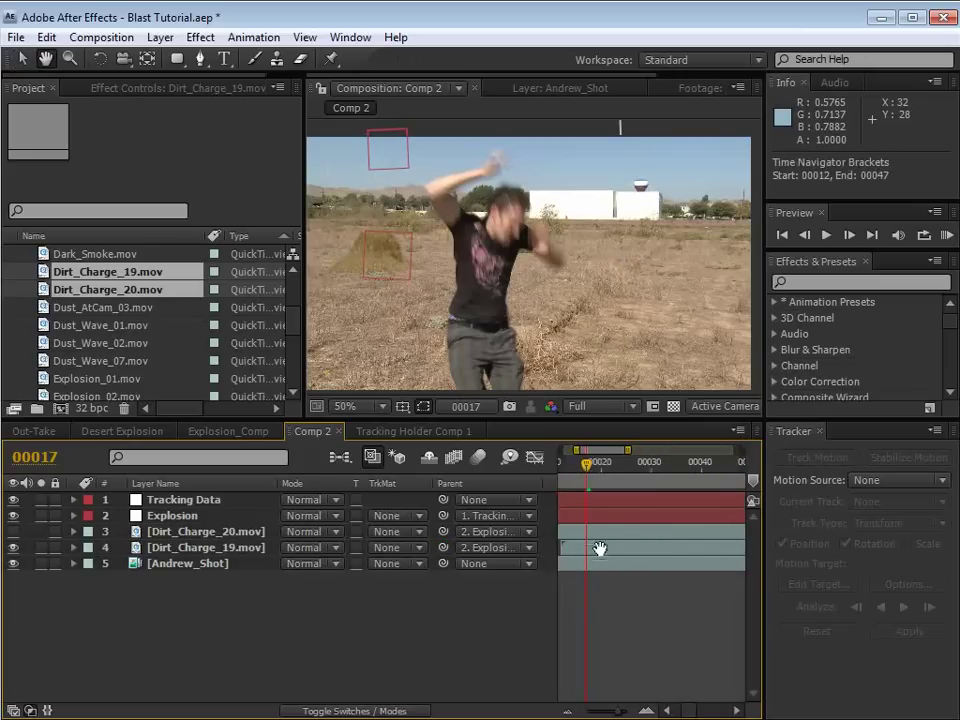
left_click_drag(600, 550, 664, 548)
left_click_drag(652, 469, 614, 478)
left_click_drag(655, 547, 636, 553)
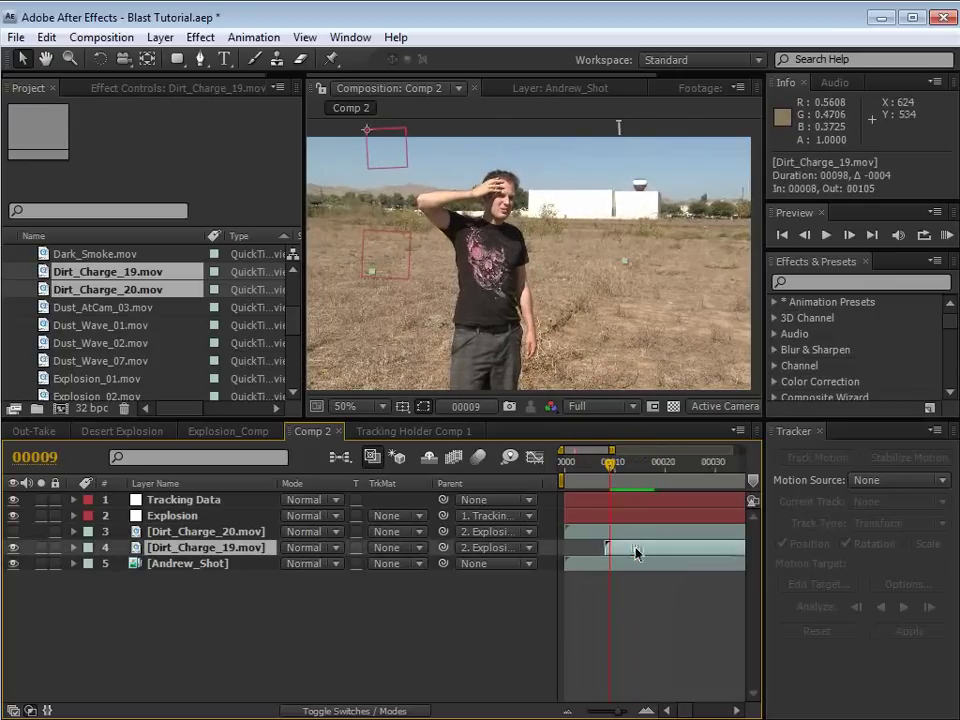
- At frame 14, show Dirt_Charge_20.mov again and shift it one frame earlier to start at frame -1
left_click_drag(614, 468, 630, 465)
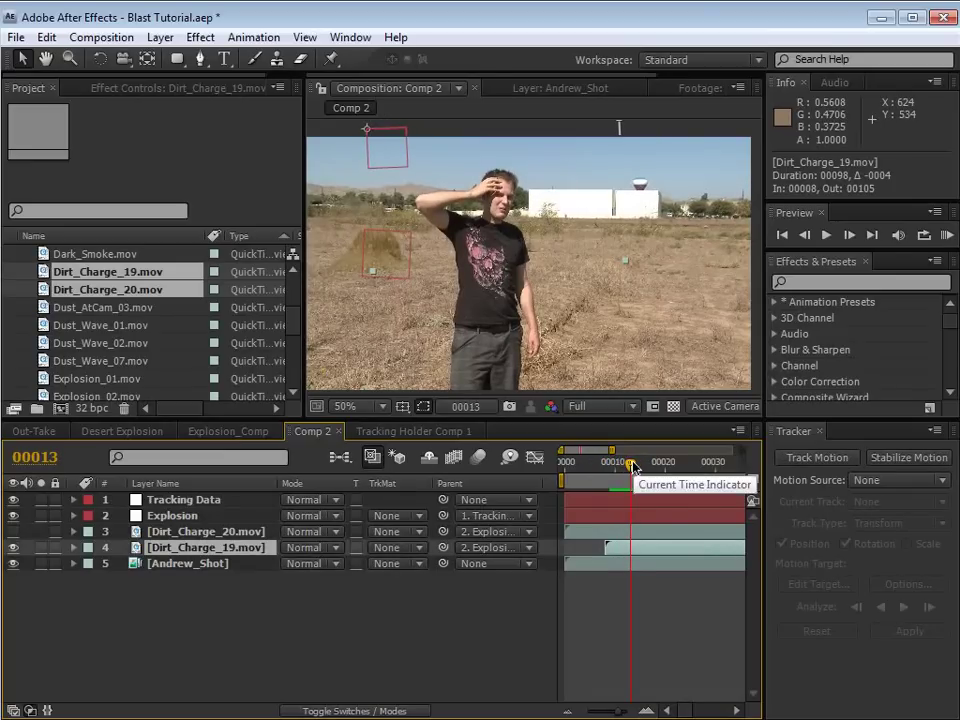
key("Page_Down")
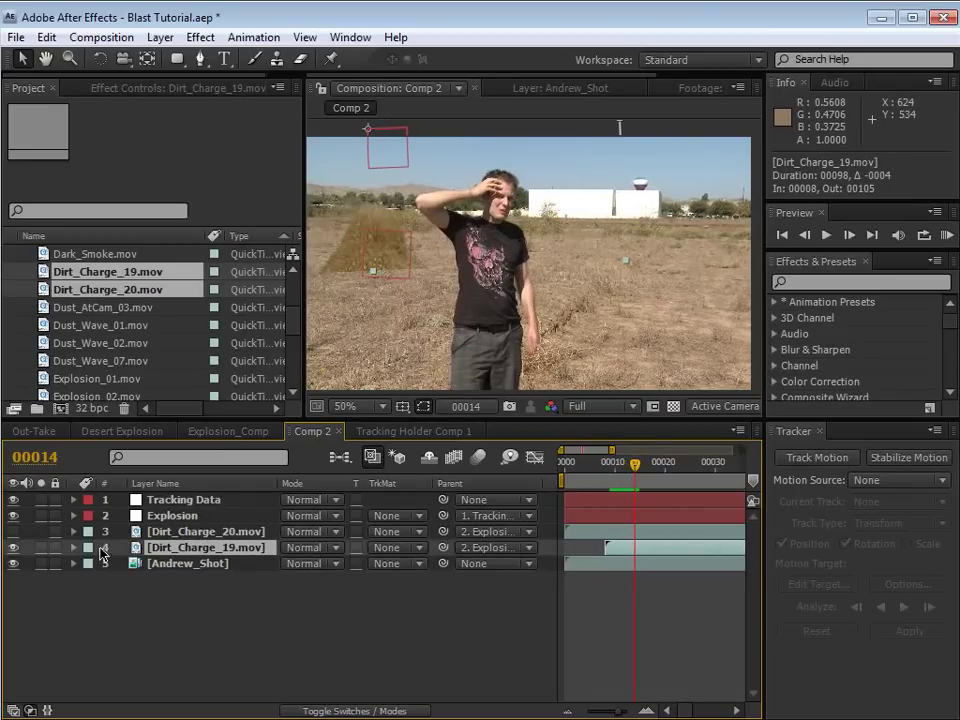
left_click(143, 534)
left_click(13, 533)
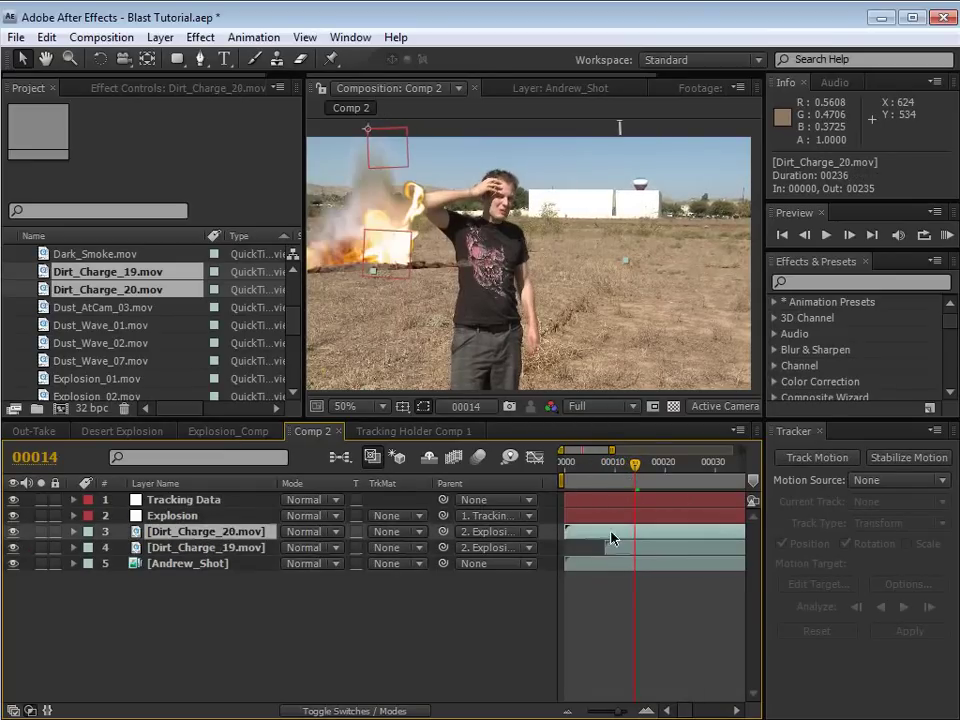
mouse_move(668, 535)
left_mouse_down()
mouse_move(660, 535)
mouse_move(672, 536)
left_mouse_up()
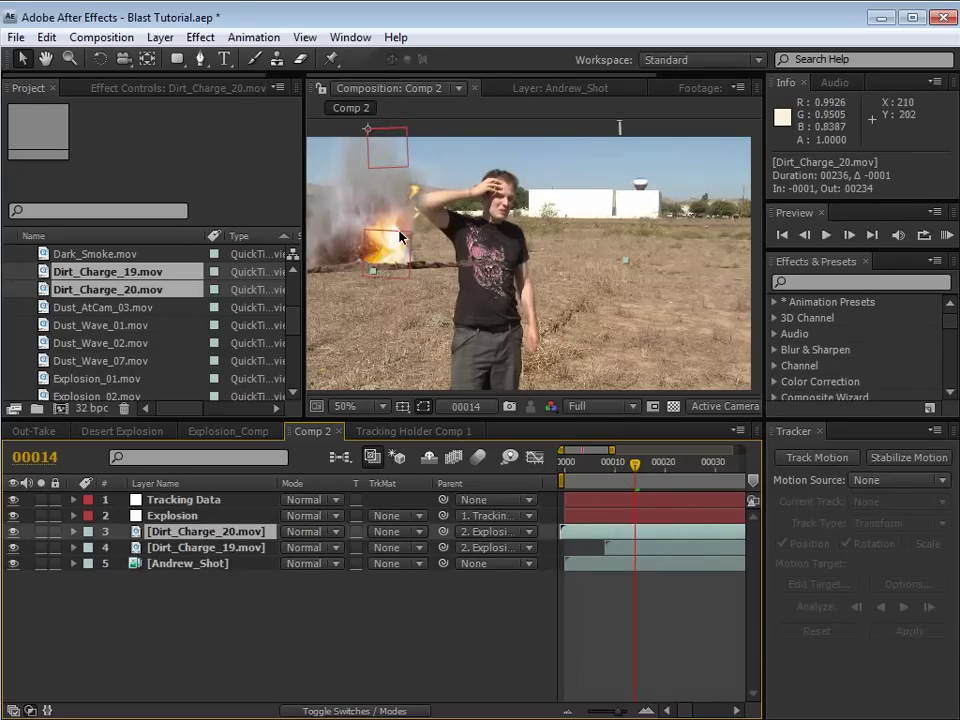
- Scale down Dirt_Charge_20.mov and place it over the distant ground at about position 3.2, 92.8
mouse_move(388, 244)
left_mouse_down()
mouse_move(403, 234)
mouse_move(390, 250)
left_mouse_up()
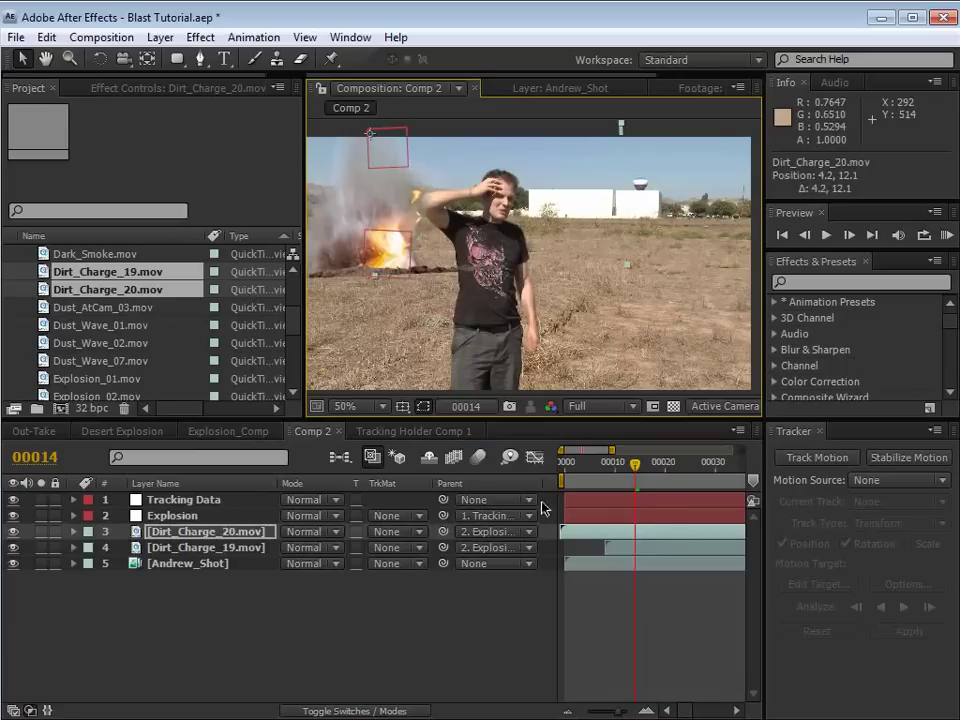
left_click_drag(627, 264, 490, 259)
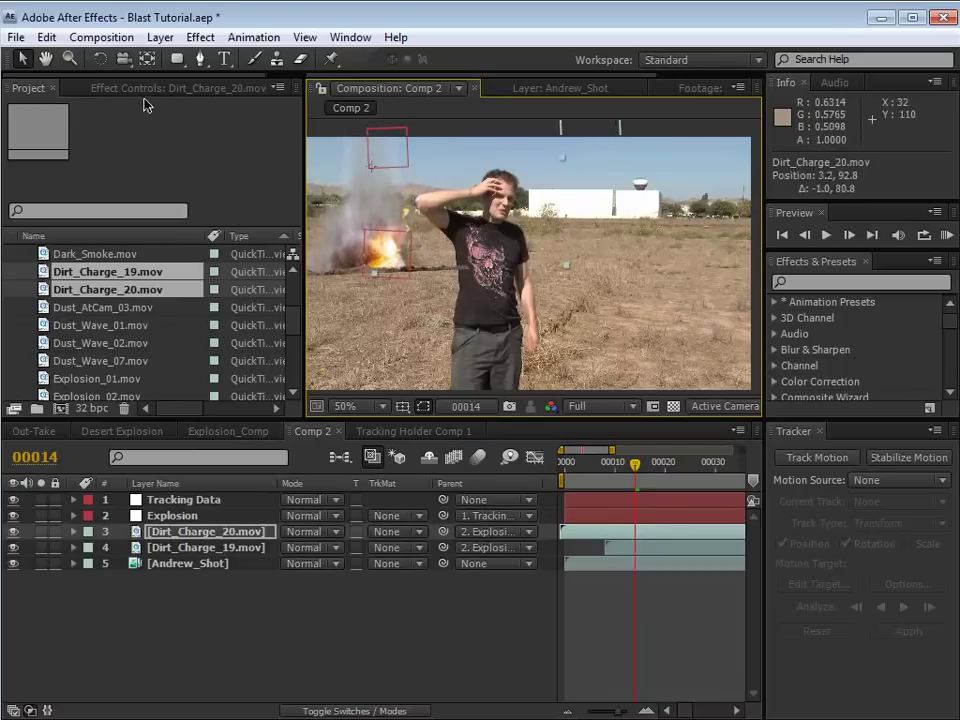
- Move the anchor point of Dirt_Charge_20.mov to the blast's base, then shrink the layer slightly and move it to about 14.2, 338.1
left_click(148, 60)
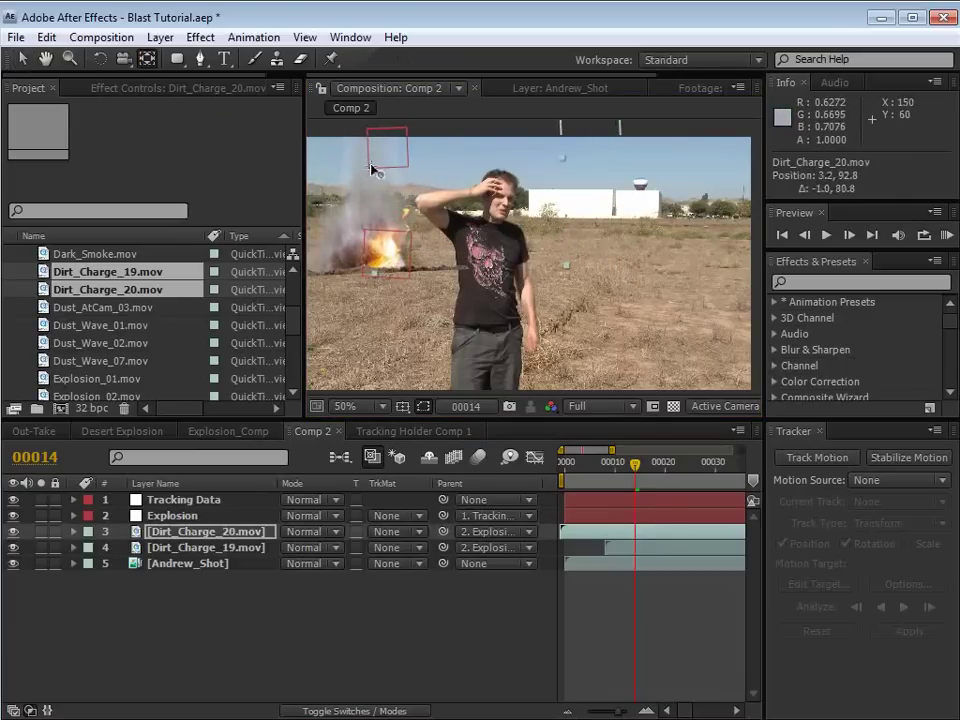
left_click_drag(372, 170, 375, 287)
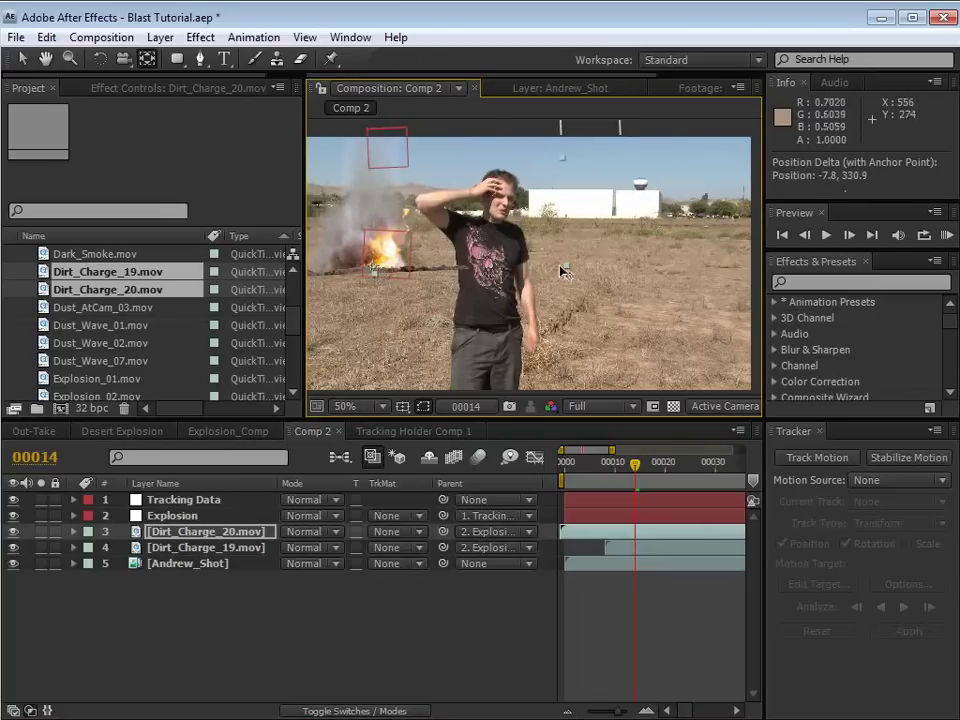
key("v")
left_click_drag(566, 266, 393, 257)
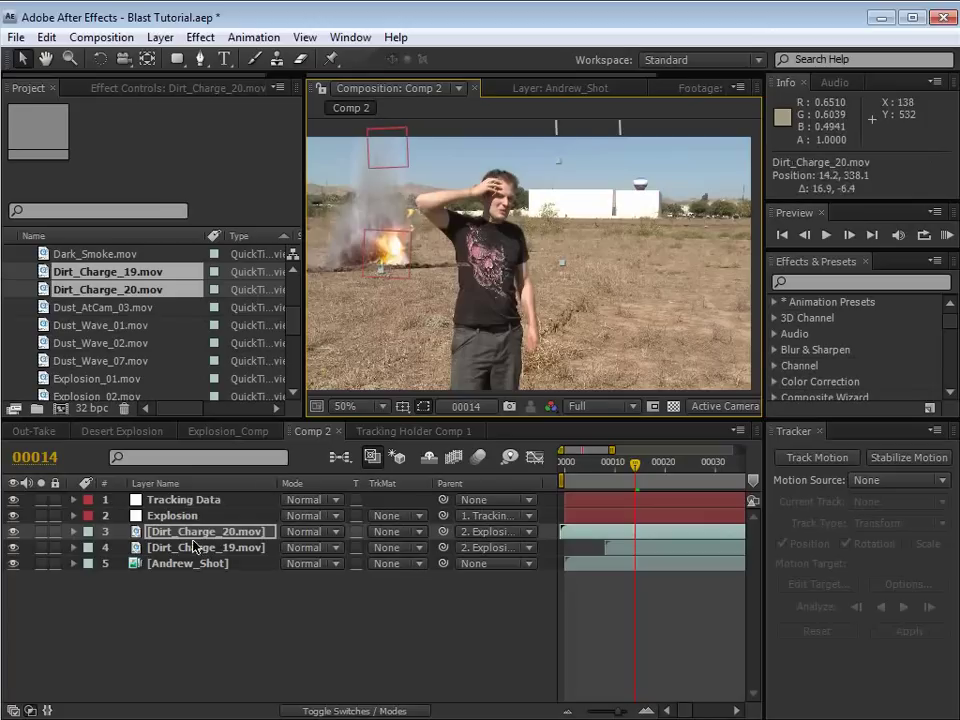
- Place Dirt_Charge_20.mov beneath Dirt_Charge_19.mov and trim its start to frame 14
mouse_move(203, 538)
left_mouse_down()
mouse_move(206, 561)
mouse_move(199, 556)
left_mouse_up()
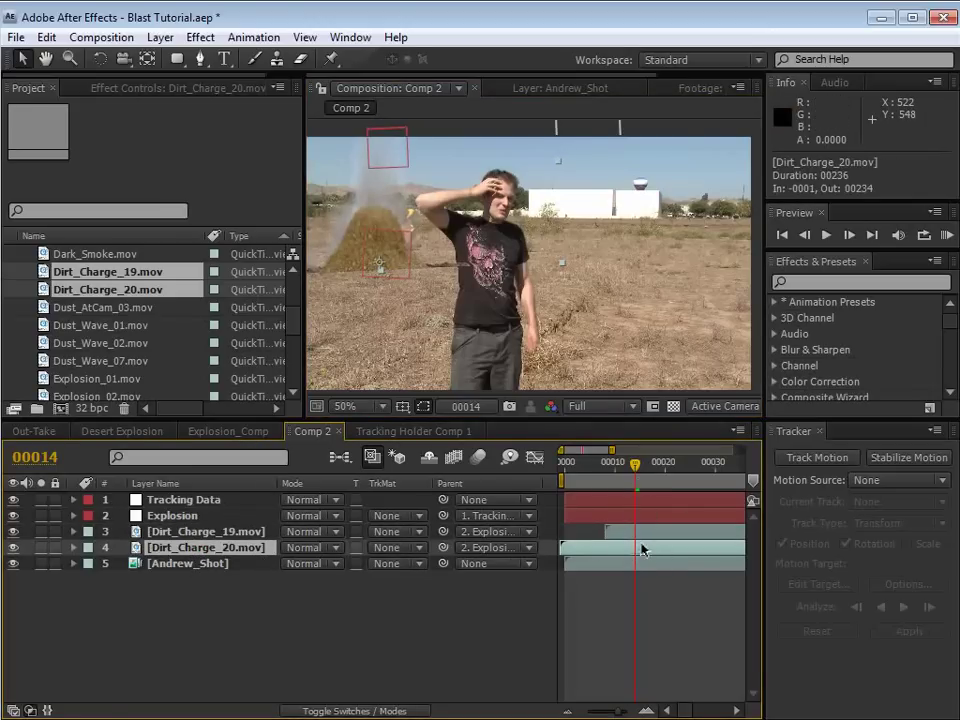
key("alt+bracketleft")
mouse_move(630, 544)
left_mouse_down()
mouse_move(556, 562)
mouse_move(627, 551)
left_mouse_up()
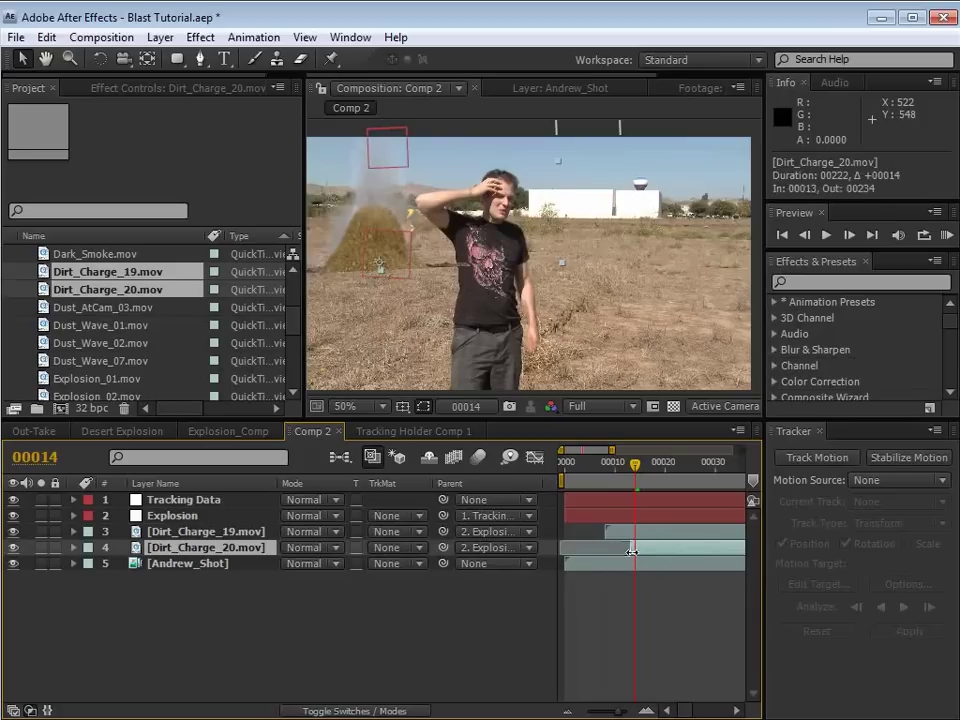
- Trim the end of Dirt_Charge_19.mov to frame 14
left_click(628, 533)
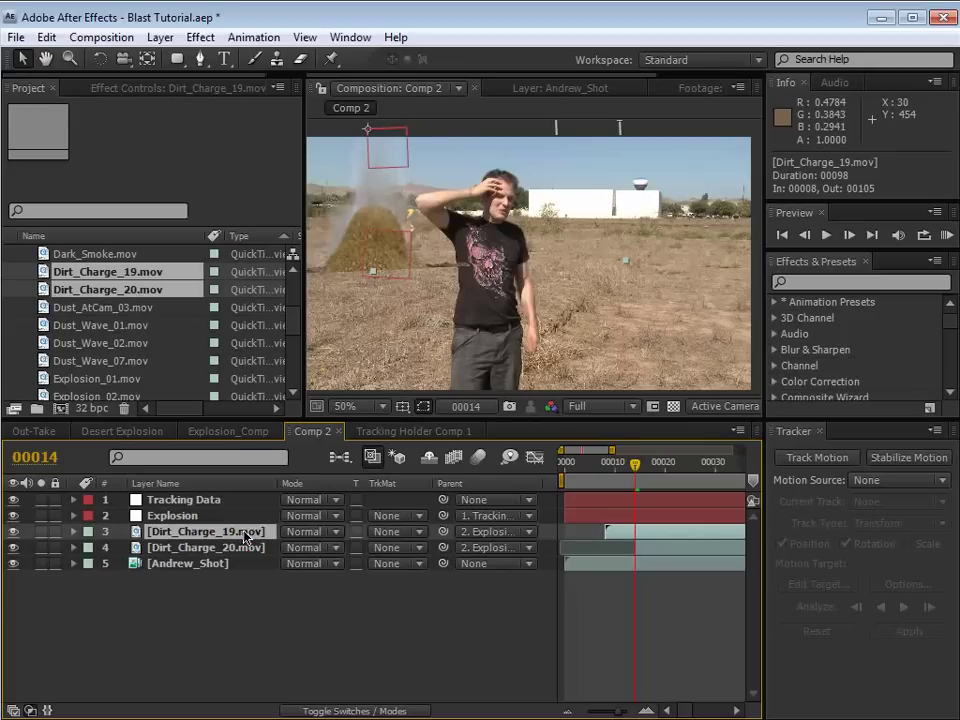
key("space")
left_click_drag(409, 224, 428, 220)
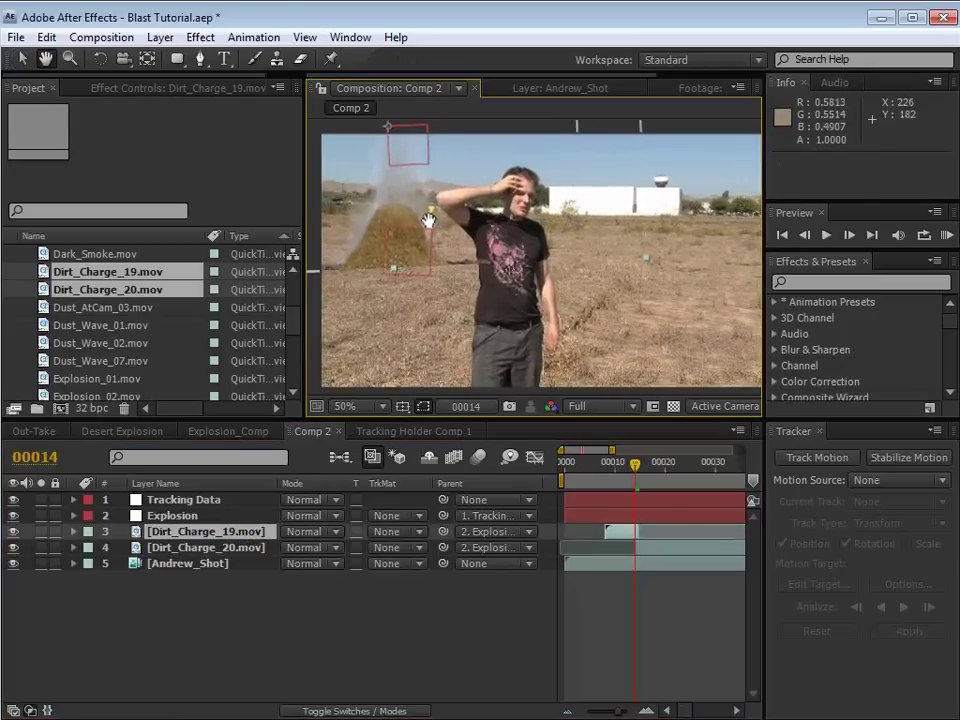
- Shift the trimmed Dirt_Charge_20.mov one frame earlier so that it starts at frame 13
mouse_move(633, 466)
left_mouse_down()
mouse_move(618, 467)
mouse_move(634, 470)
left_mouse_up()
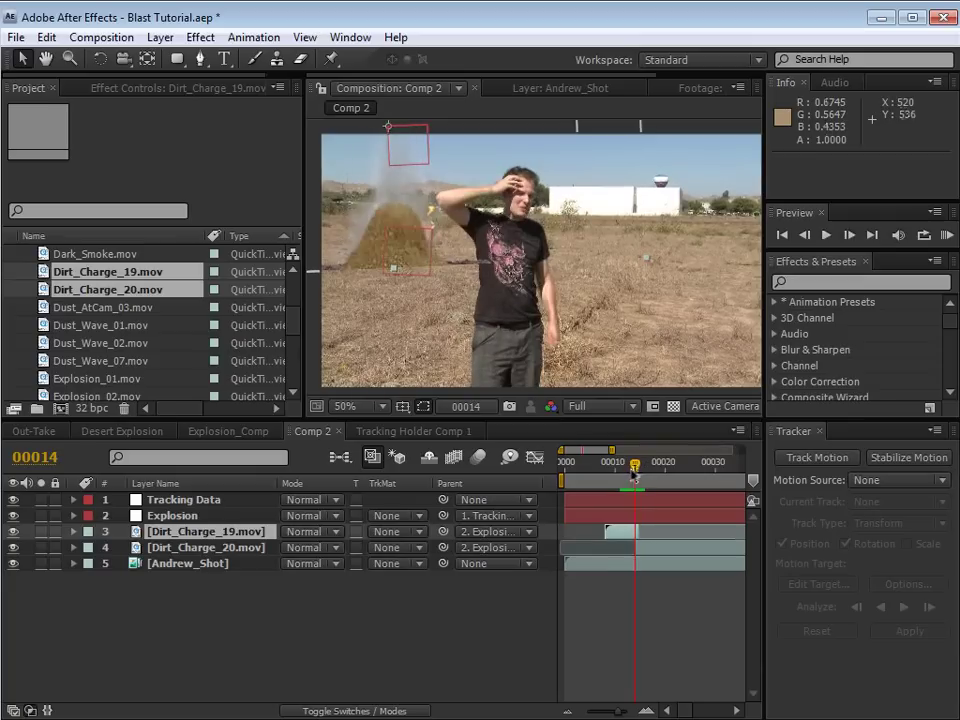
left_click(634, 548)
left_click_drag(649, 553, 645, 553)
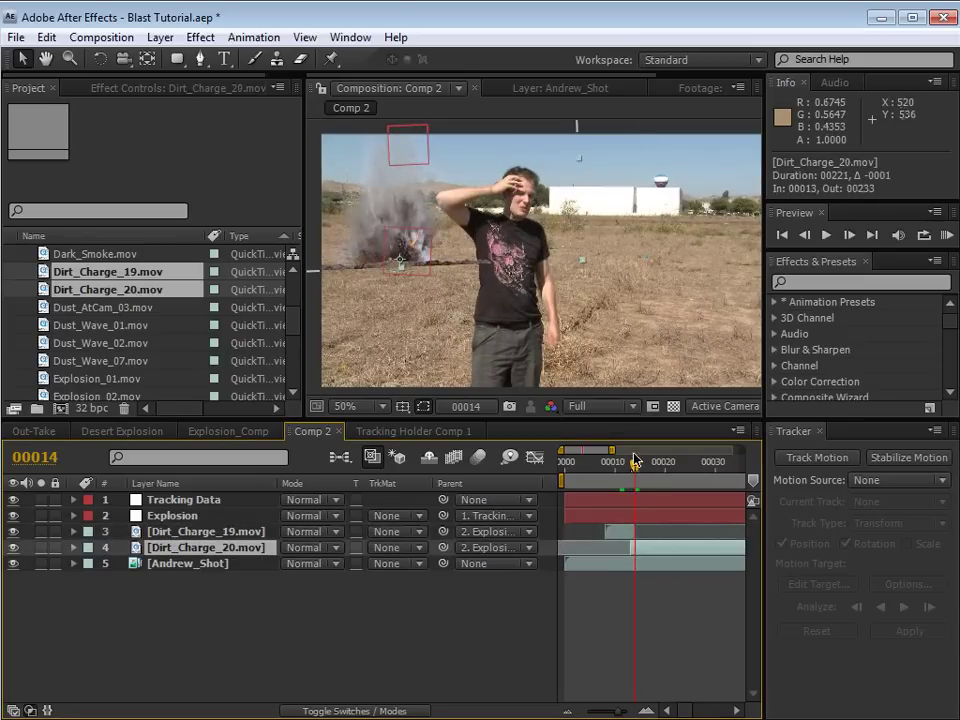
- Compare frames 13 and 14 at the cut between the charges, and scale Dirt_Charge_20.mov to 82.7%
mouse_move(634, 460)
left_mouse_down()
mouse_move(618, 465)
mouse_move(641, 470)
mouse_move(630, 467)
left_mouse_up()
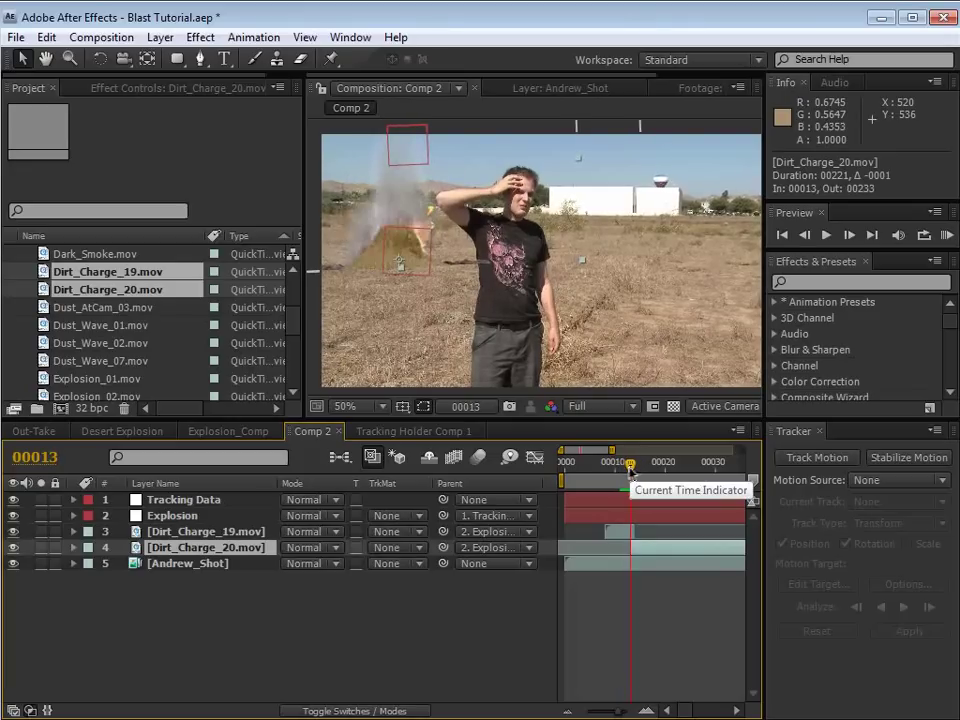
mouse_move(630, 467)
left_mouse_down()
mouse_move(643, 465)
mouse_move(634, 470)
left_mouse_up()
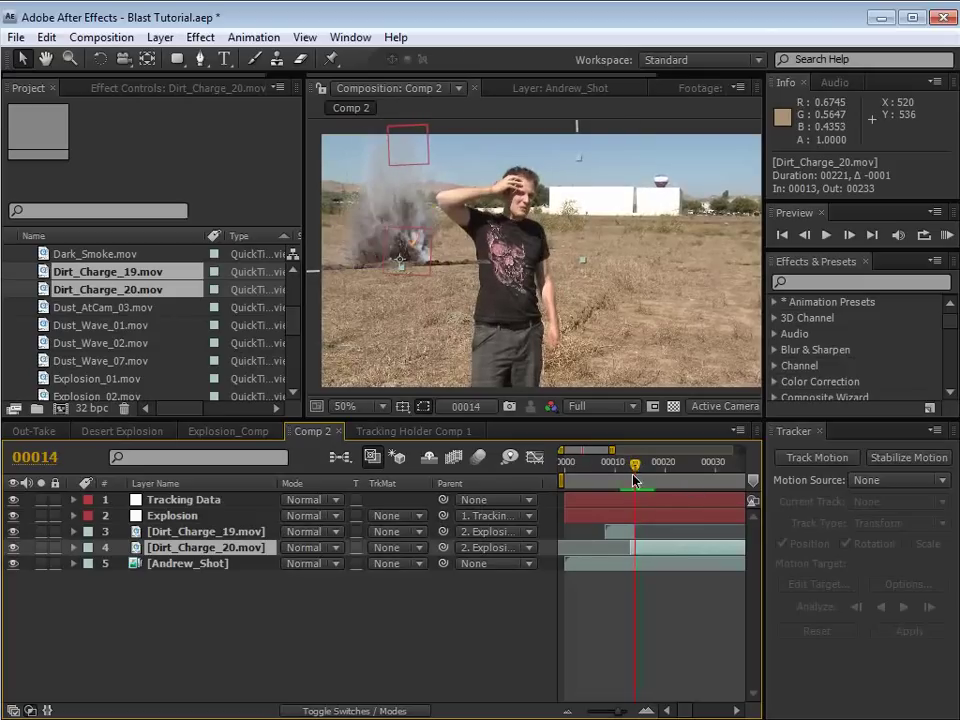
key("s")
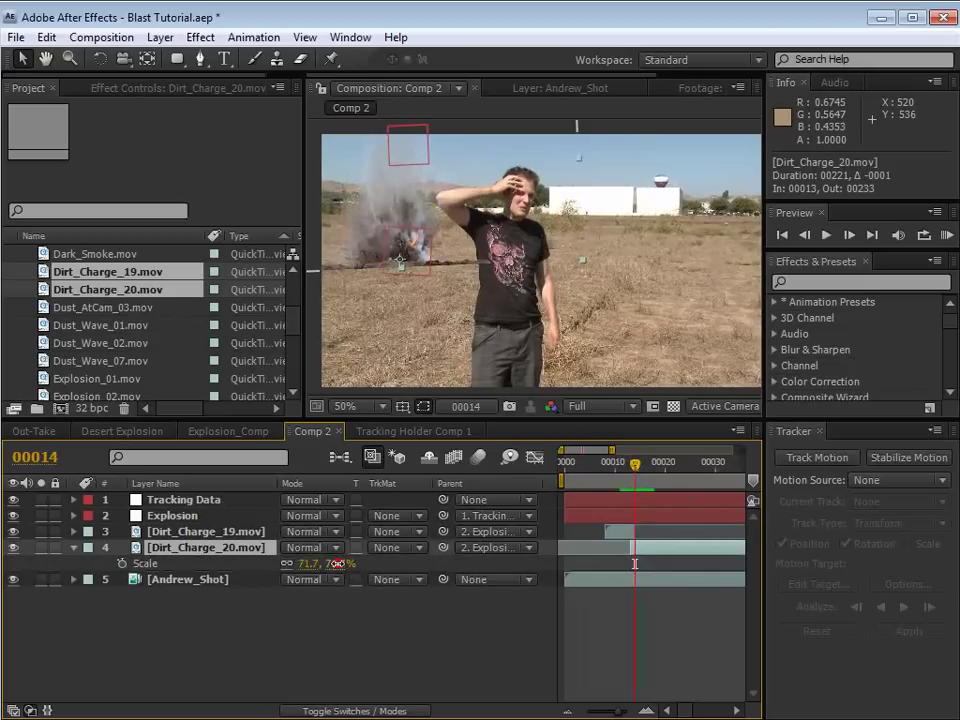
left_click_drag(336, 563, 350, 563)
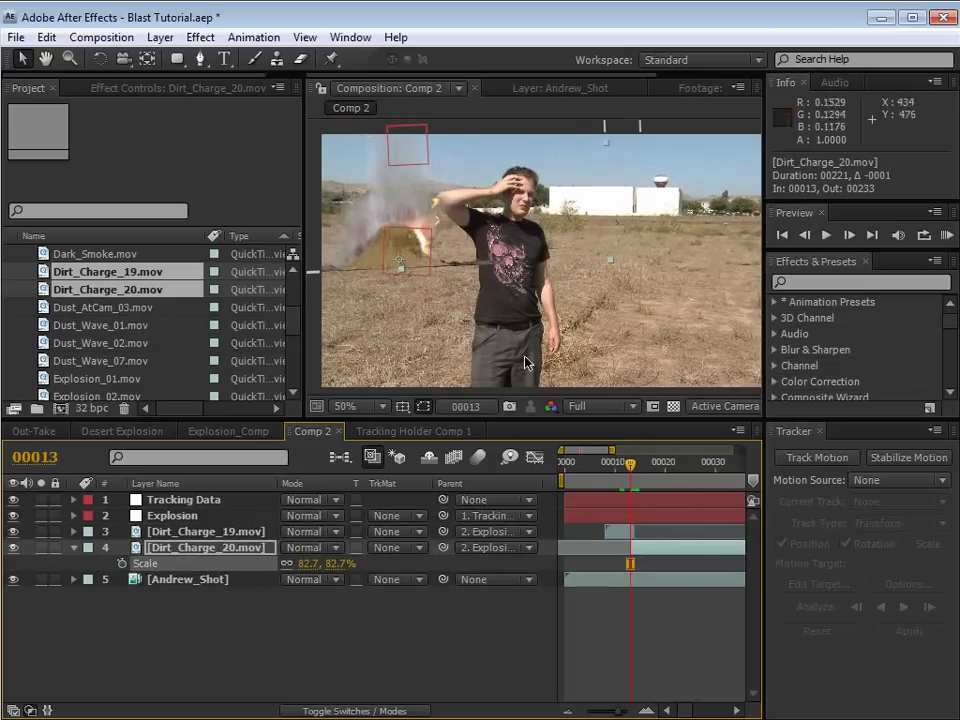
- Shift Dirt_Charge_19.mov one frame earlier so that it runs from frame 7 to 13
mouse_move(628, 536)
left_mouse_down()
mouse_move(636, 532)
mouse_move(624, 531)
left_mouse_up()
mouse_move(628, 469)
left_mouse_down()
mouse_move(639, 472)
mouse_move(624, 473)
mouse_move(630, 479)
left_mouse_up()
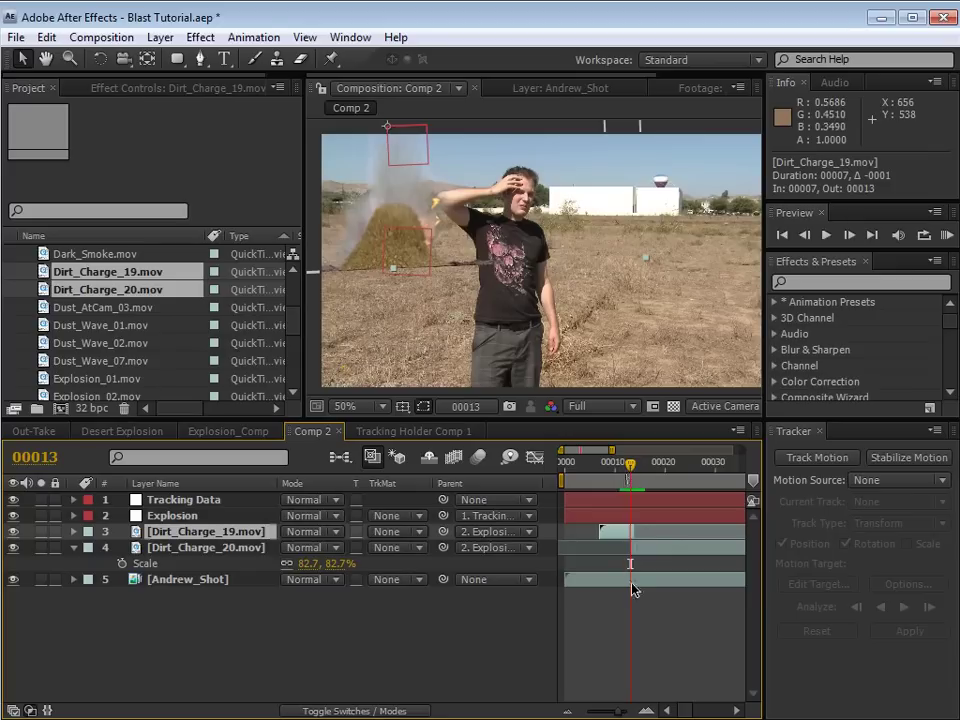
left_click(633, 651)
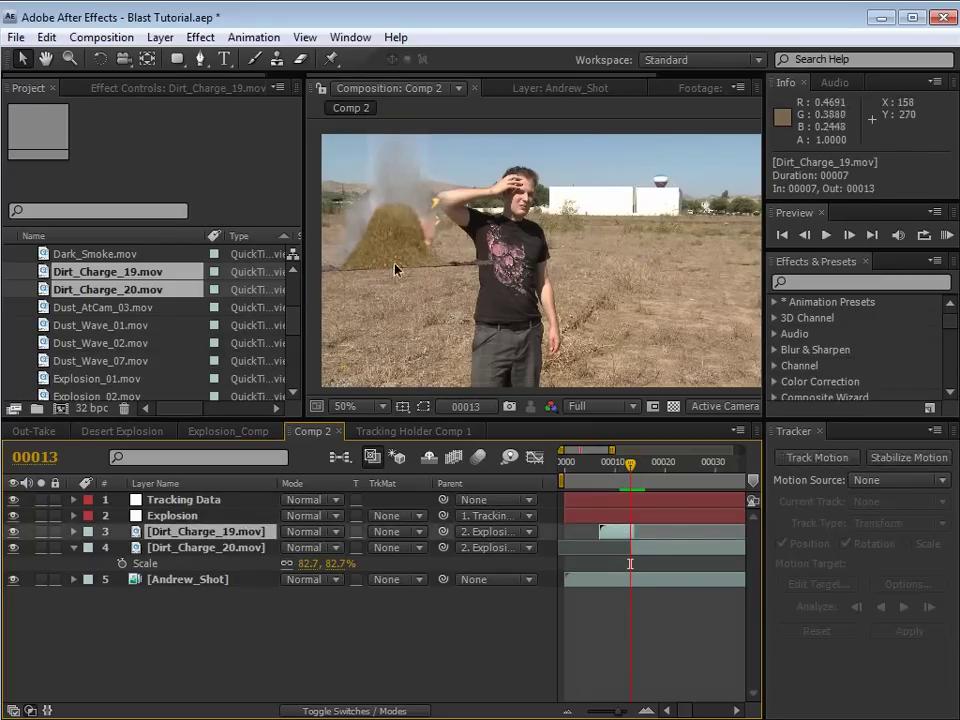
- Add Tint and Curves effects to Dirt_Charge_19.mov and set the amount to tint to 14%
left_click(200, 37)
mouse_move(260, 210)
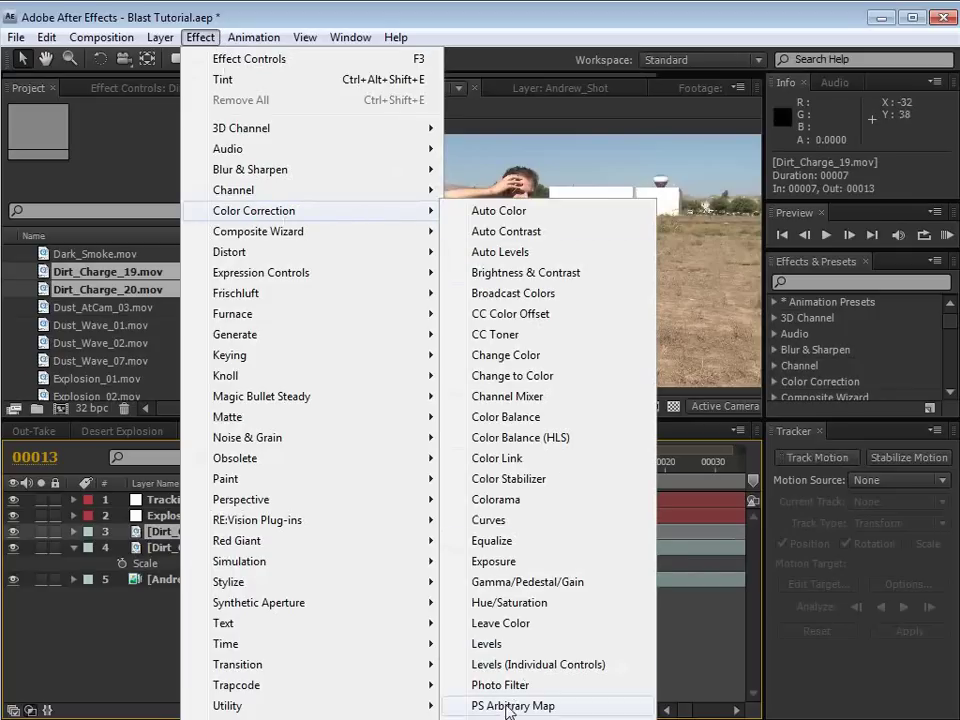
left_click(460, 655)
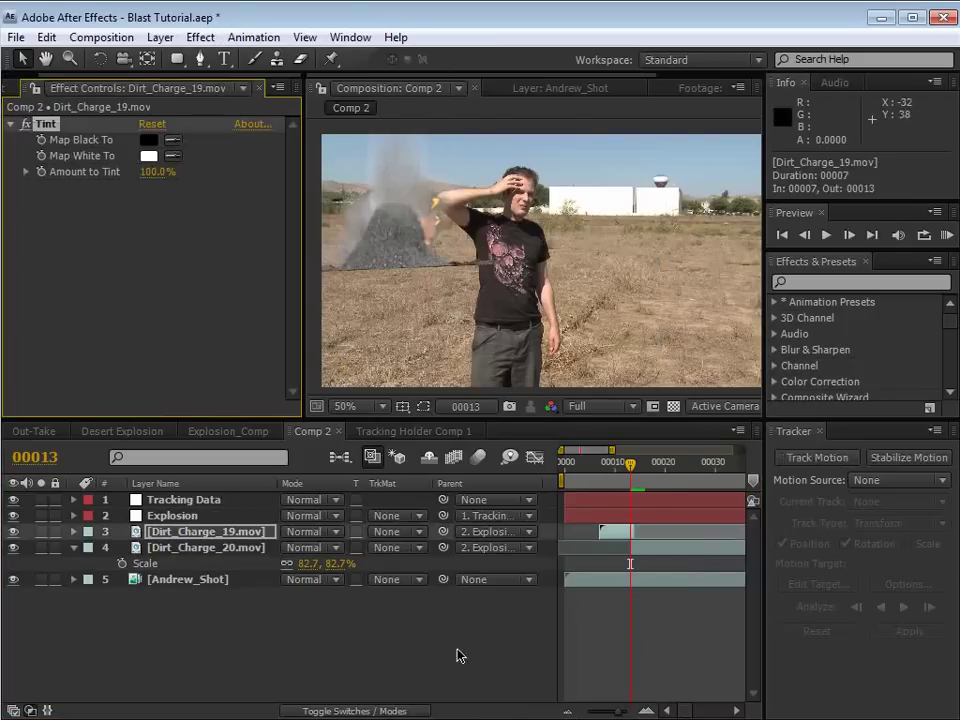
left_click(200, 37)
mouse_move(253, 210)
left_click(503, 541)
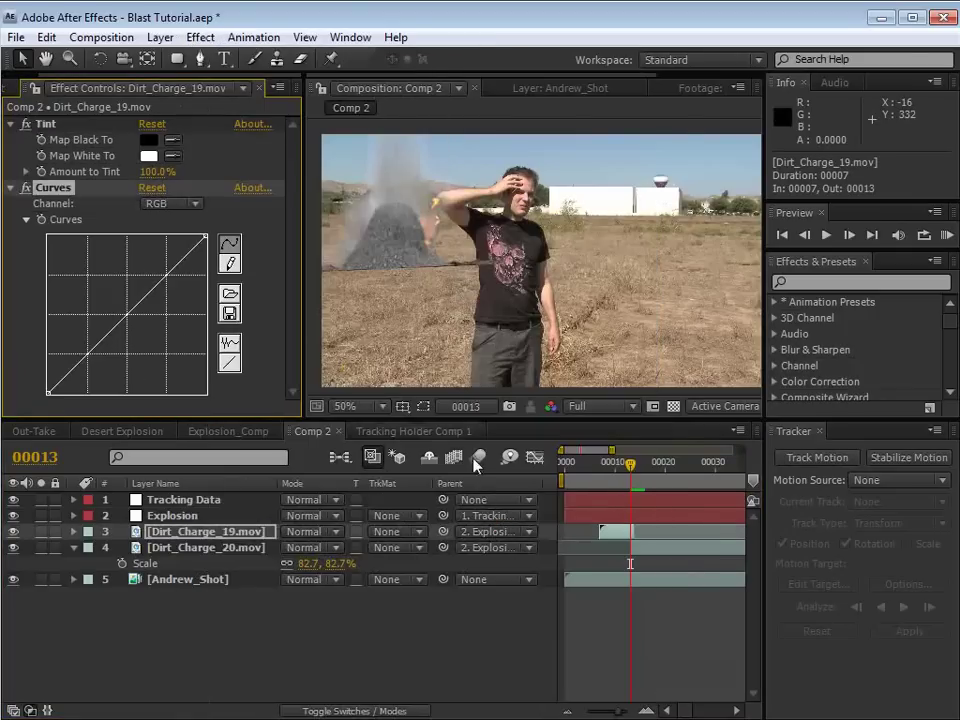
left_click_drag(145, 172, 44, 187)
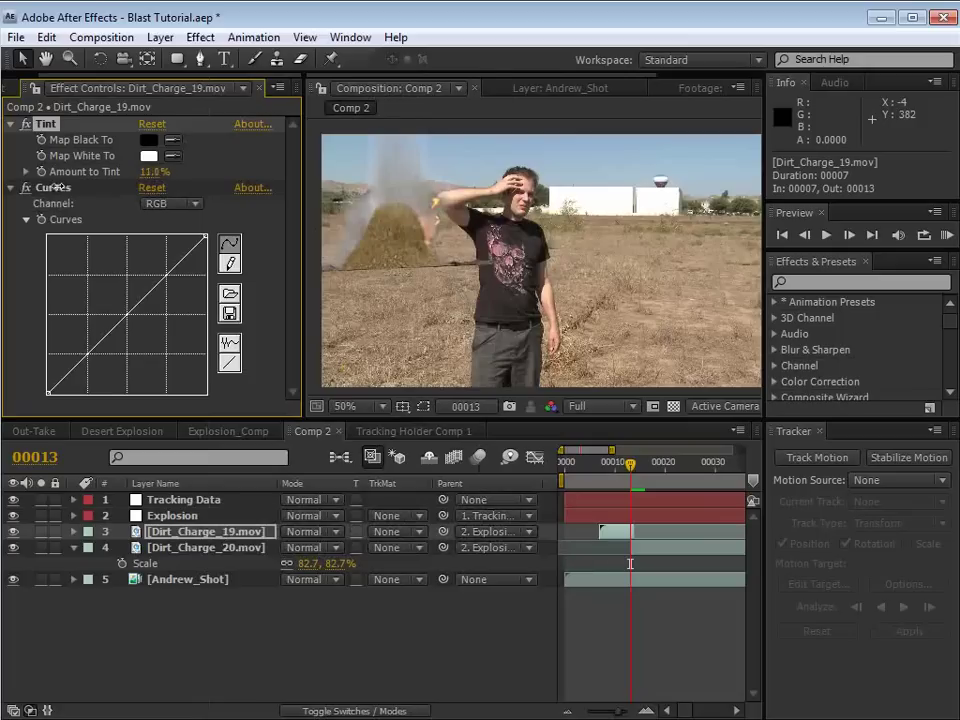
- Brighten the midtones of Dirt_Charge_19.mov with the RGB curve, hiding Dirt_Charge_20.mov to judge the color match
left_click_drag(123, 313, 122, 306)
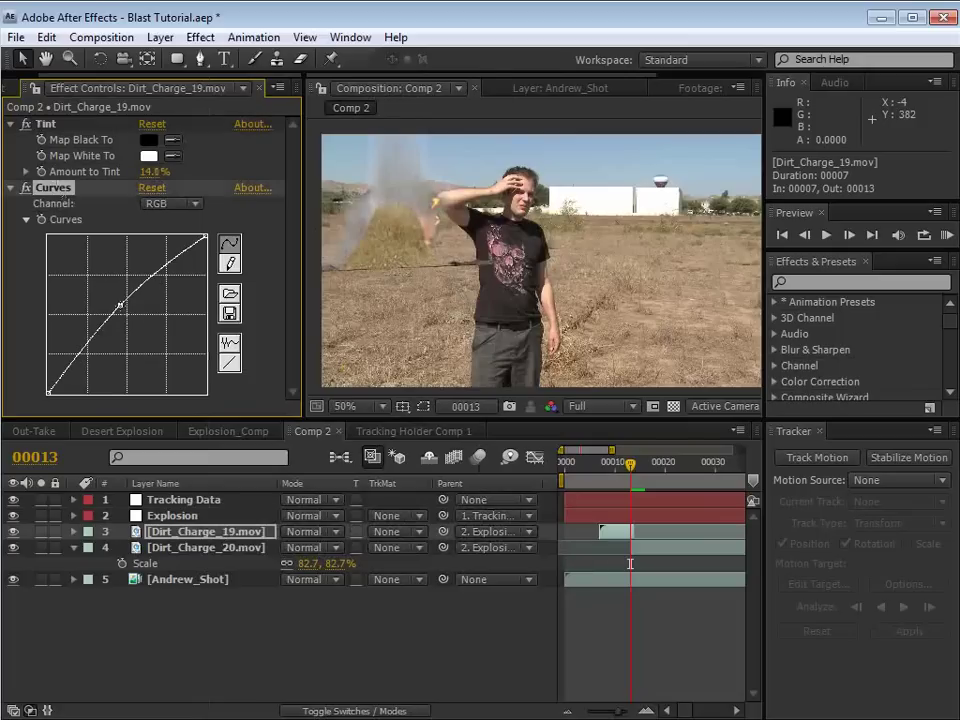
left_click(13, 547)
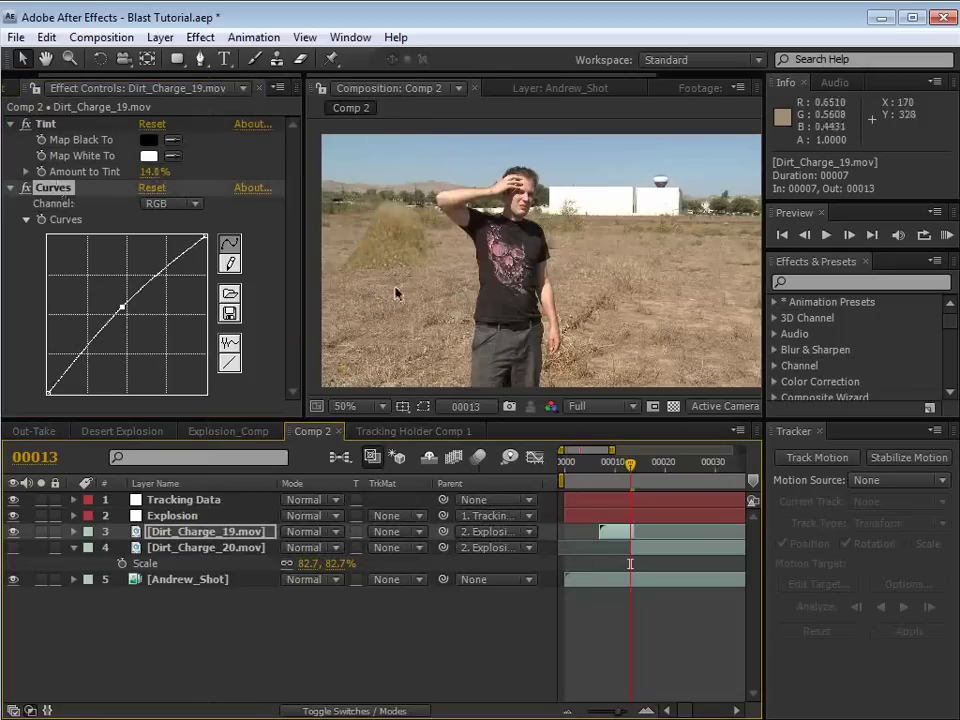
left_click_drag(122, 306, 119, 306)
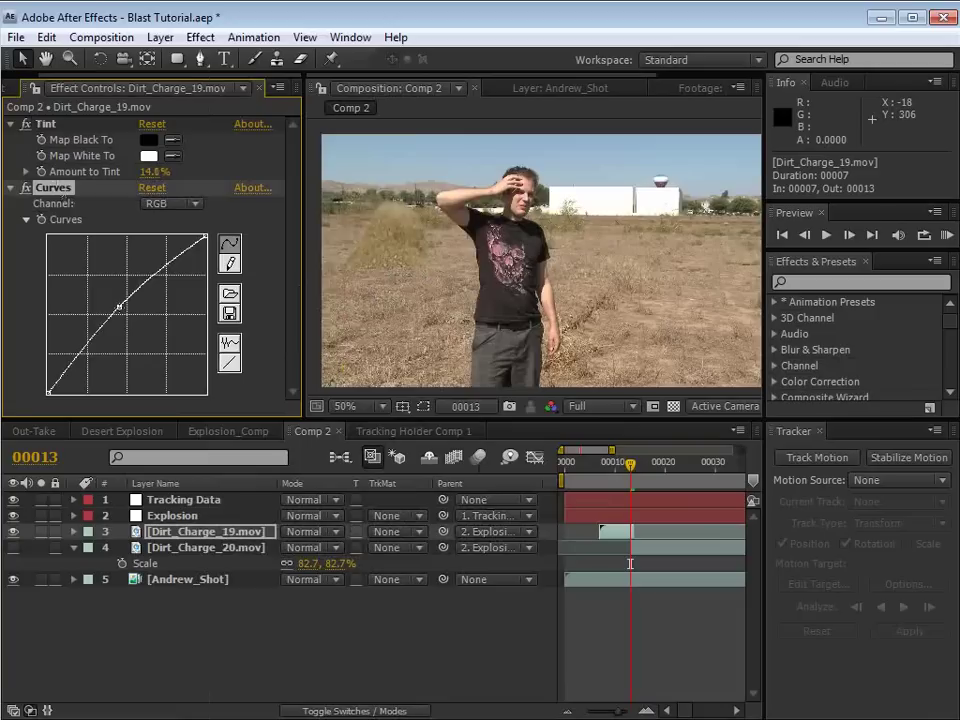
- Add a midpoint to the Green channel curve of Dirt_Charge_19.mov, leaving it almost on the diagonal
scroll(414, 255, "up", 2)
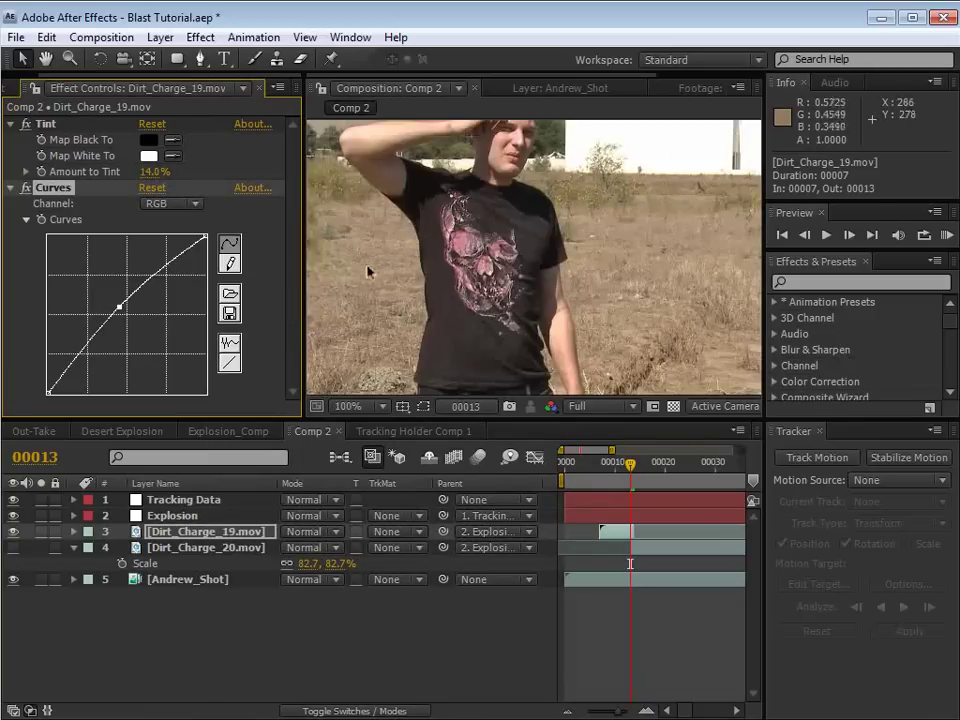
key("h")
left_click_drag(400, 269, 494, 273)
key("space")
left_click_drag(404, 310, 434, 286)
left_click(177, 203)
left_click(186, 250)
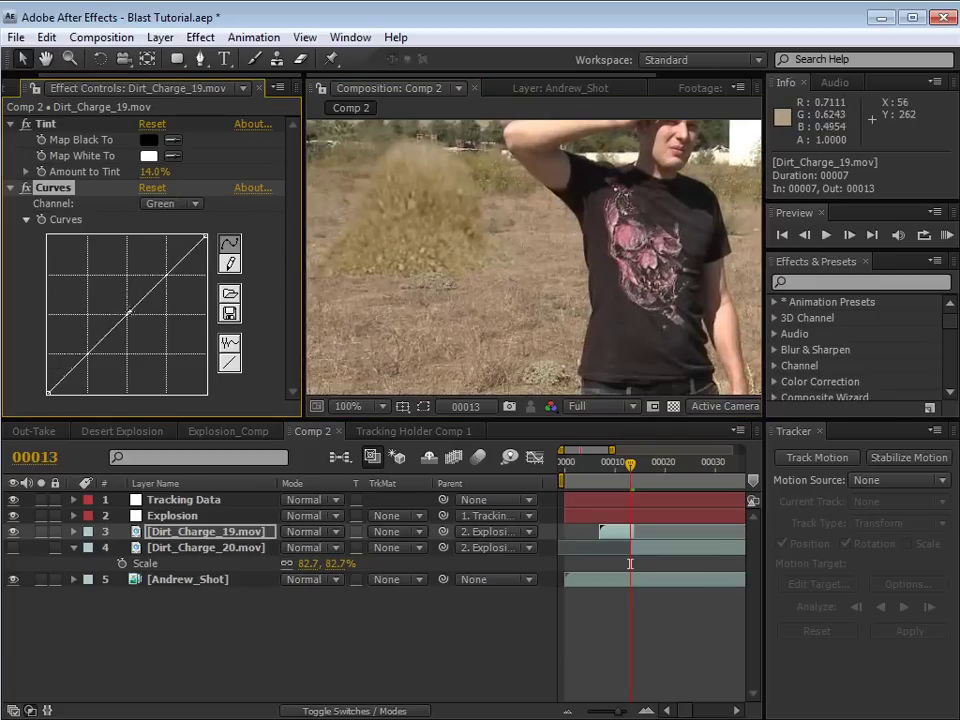
left_click(130, 312)
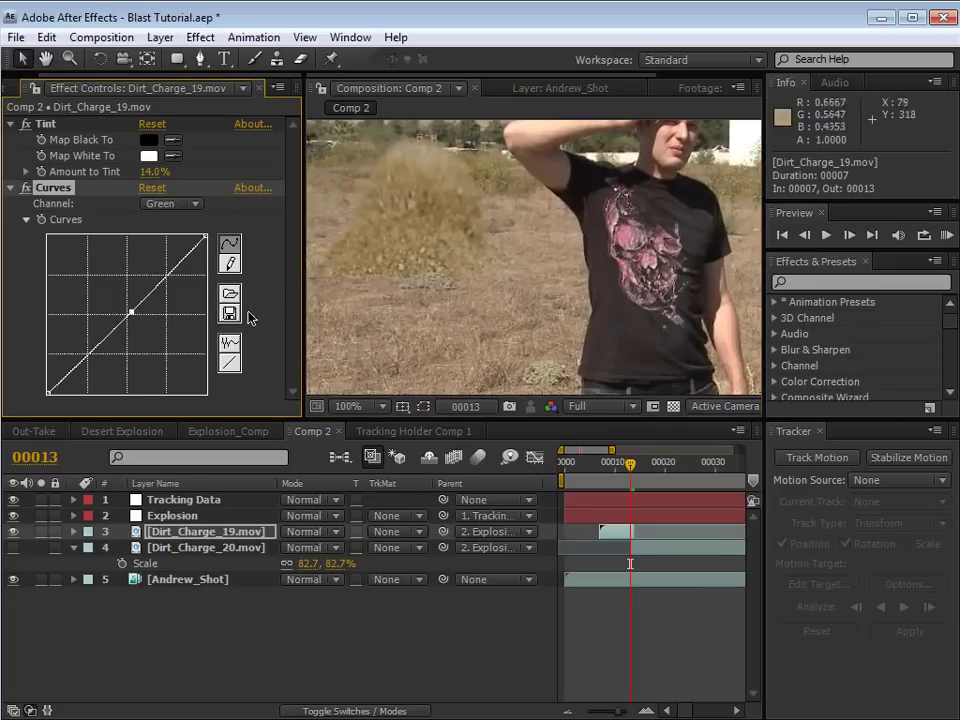
- Draw a wide rectangular mask across the base of the dirt plume on Dirt_Charge_19.mov and solo the layer
key("space")
left_click_drag(456, 296, 525, 272)
left_click(180, 58)
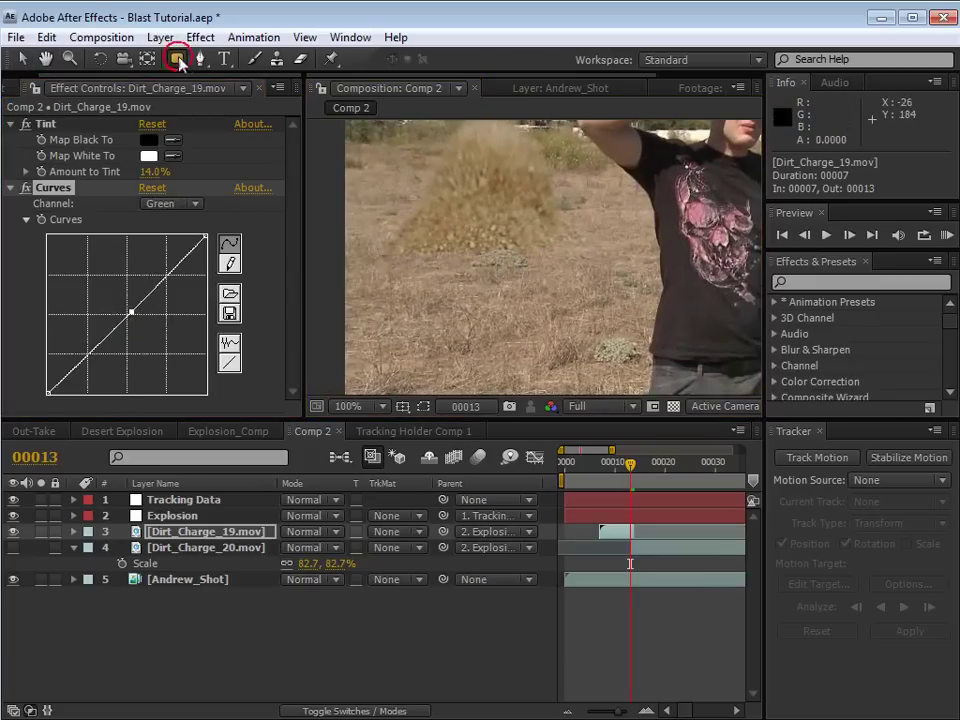
left_click(289, 62)
scroll(508, 229, "down", 1)
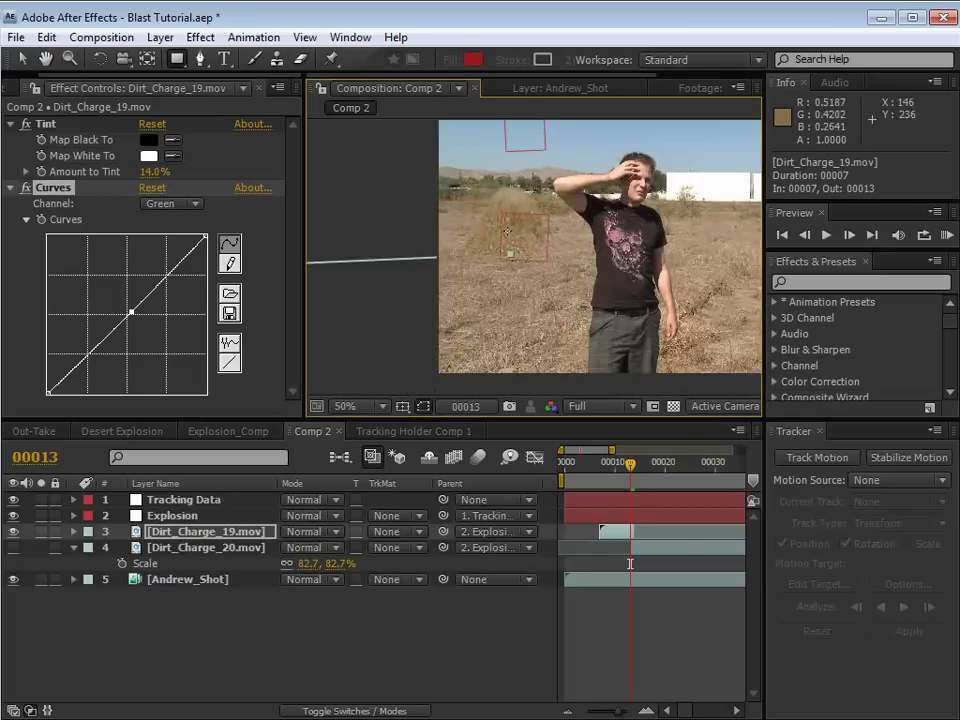
scroll(515, 240, "down", 1)
left_click_drag(714, 312, 356, 255)
left_click(41, 531)
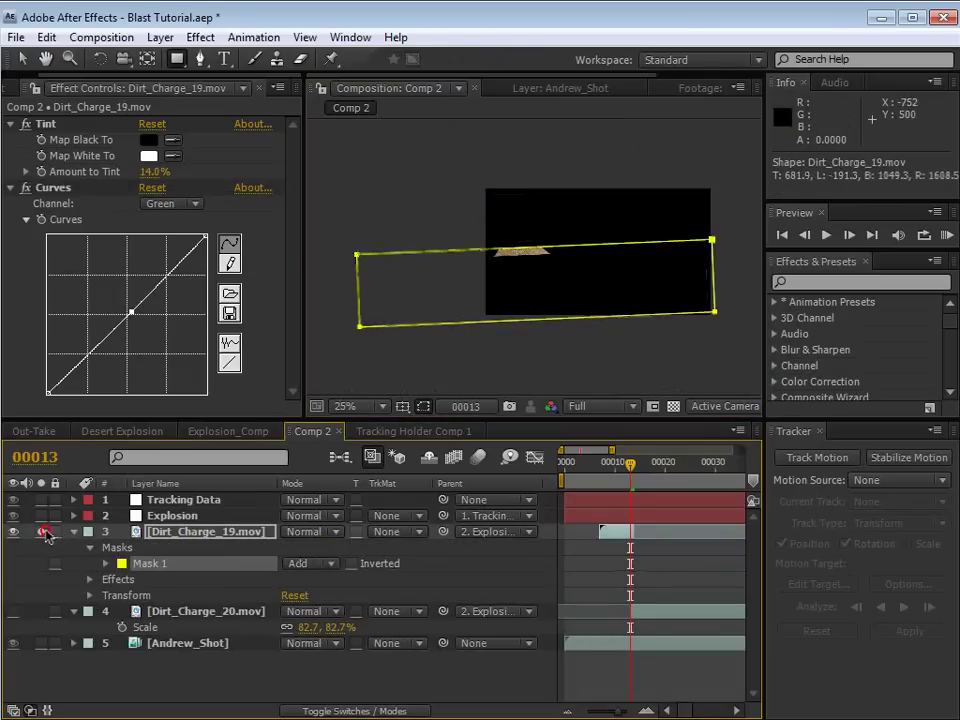
- Lower the mask's upper edge slightly toward the plume's base and set Mask 1 to Subtract
scroll(550, 235, "up", 1)
key("v")
left_click_drag(527, 243, 525, 253)
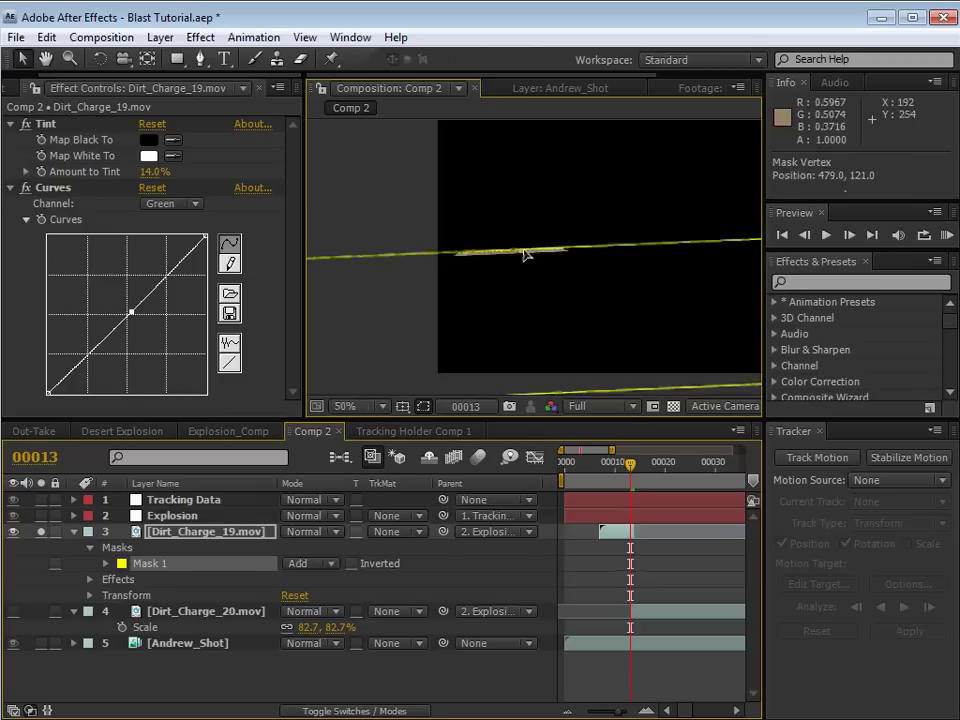
left_click(287, 561)
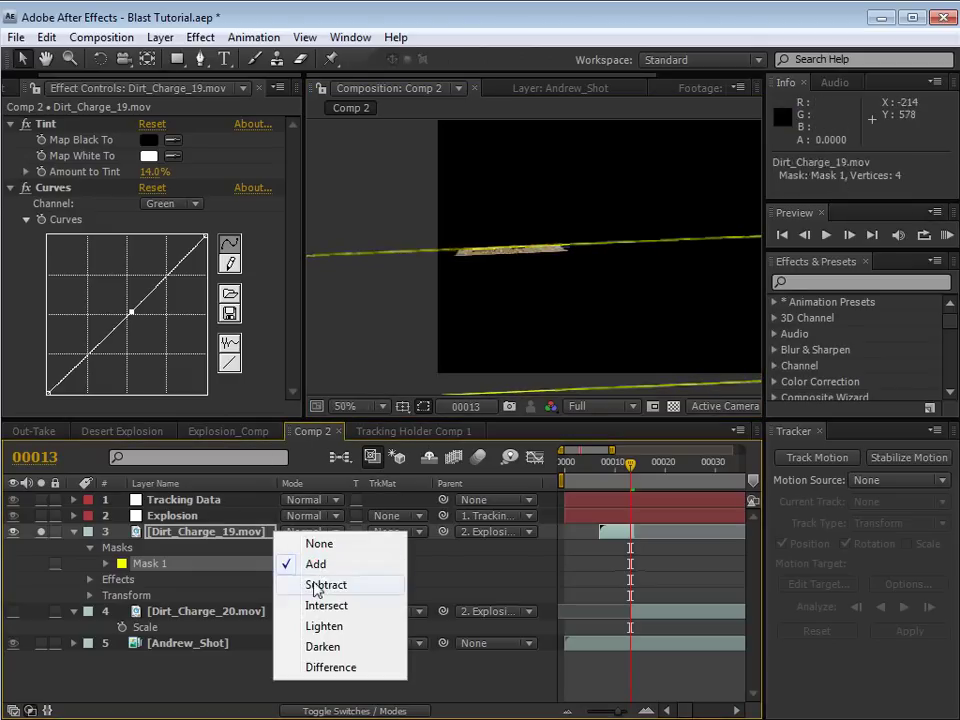
left_click(318, 583)
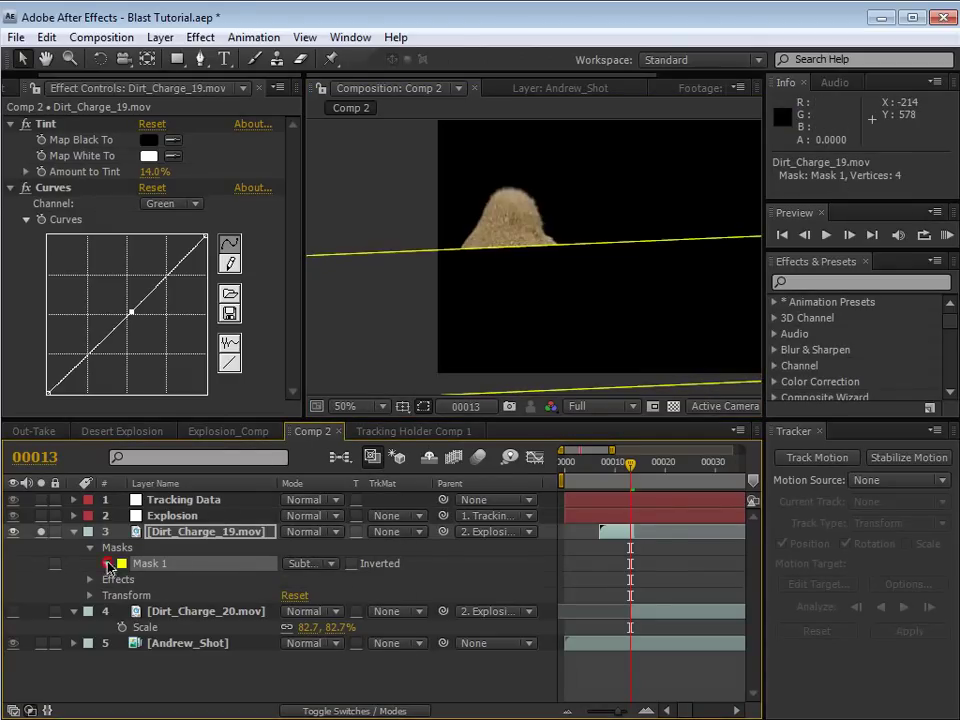
- Set the feather of Mask 1 to 15 pixels and show only the modified properties of Dirt_Charge_19.mov
left_click(107, 564)
left_click_drag(329, 595, 331, 595)
left_click(470, 598)
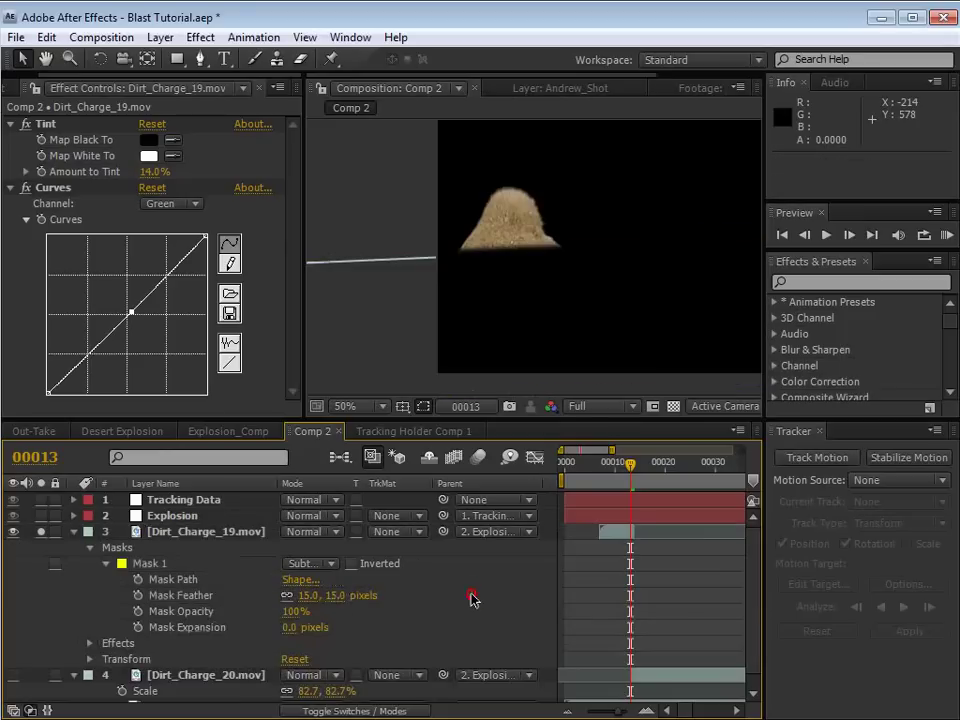
key("u")
key("u")
left_click(190, 531)
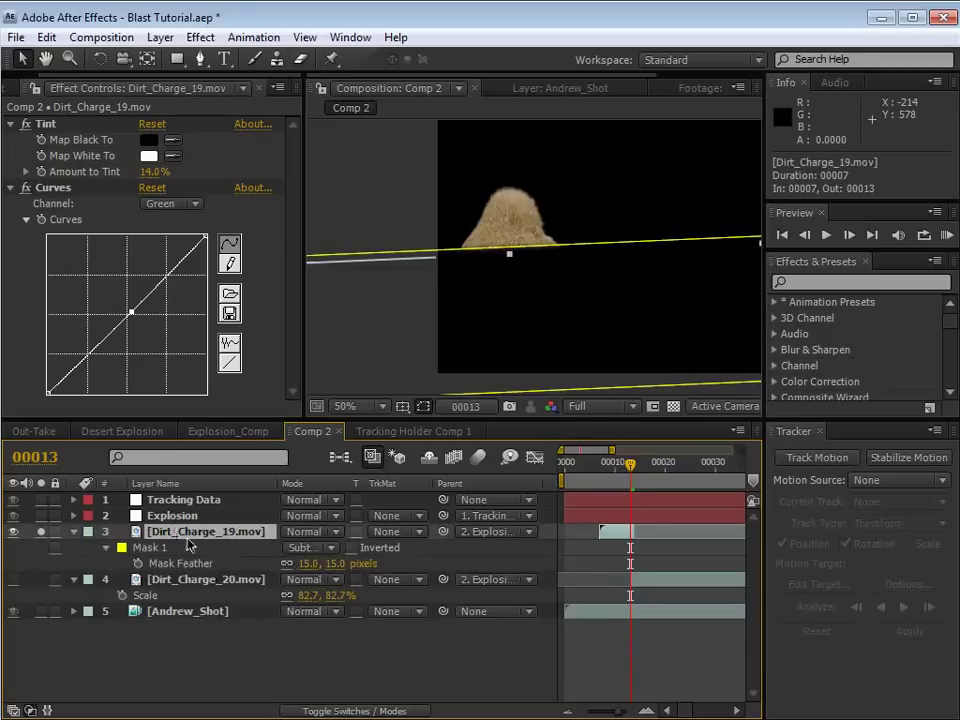
left_click(385, 644)
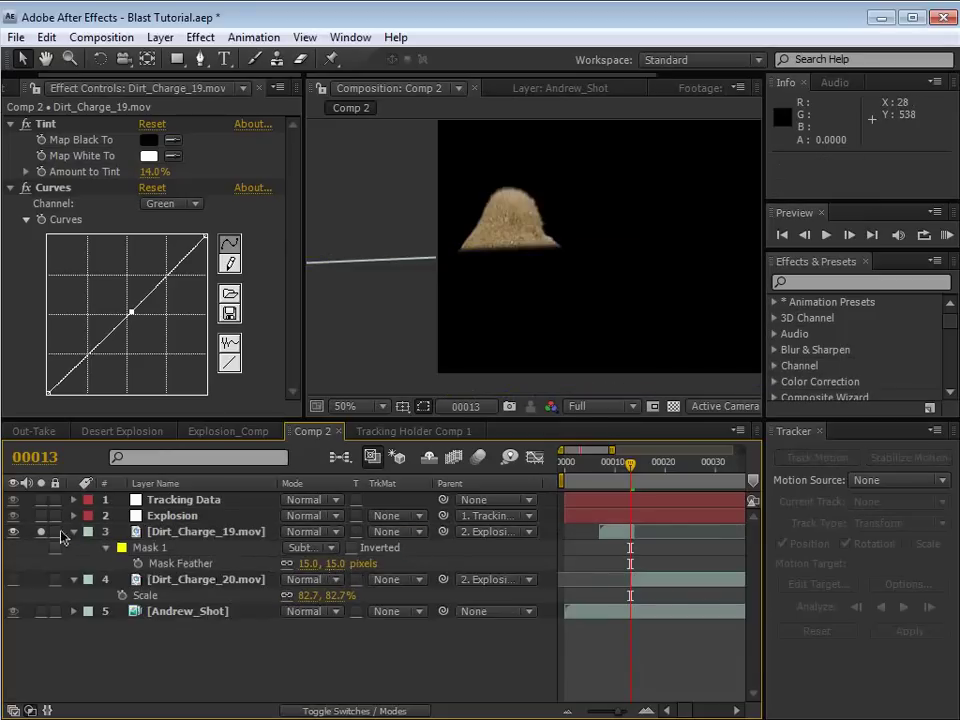
- Turn off solo for Dirt_Charge_19.mov and inspect its feathered base against the footage
left_click(41, 531)
left_click_drag(531, 221, 529, 276)
scroll(554, 297, "up", 1)
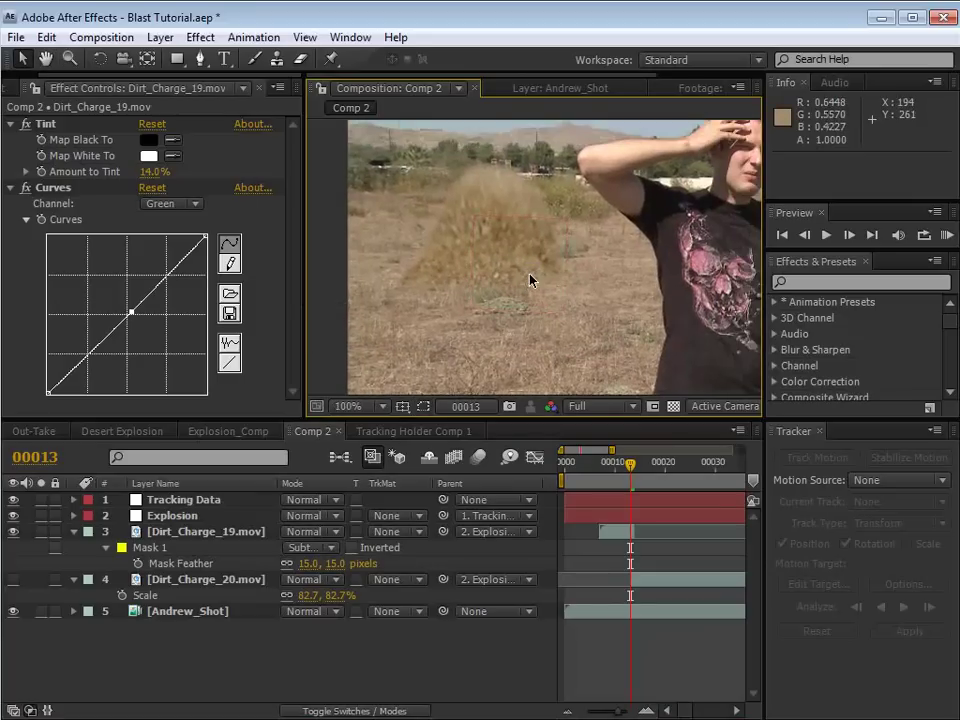
scroll(518, 286, "down", 2)
left_click_drag(650, 287, 616, 280)
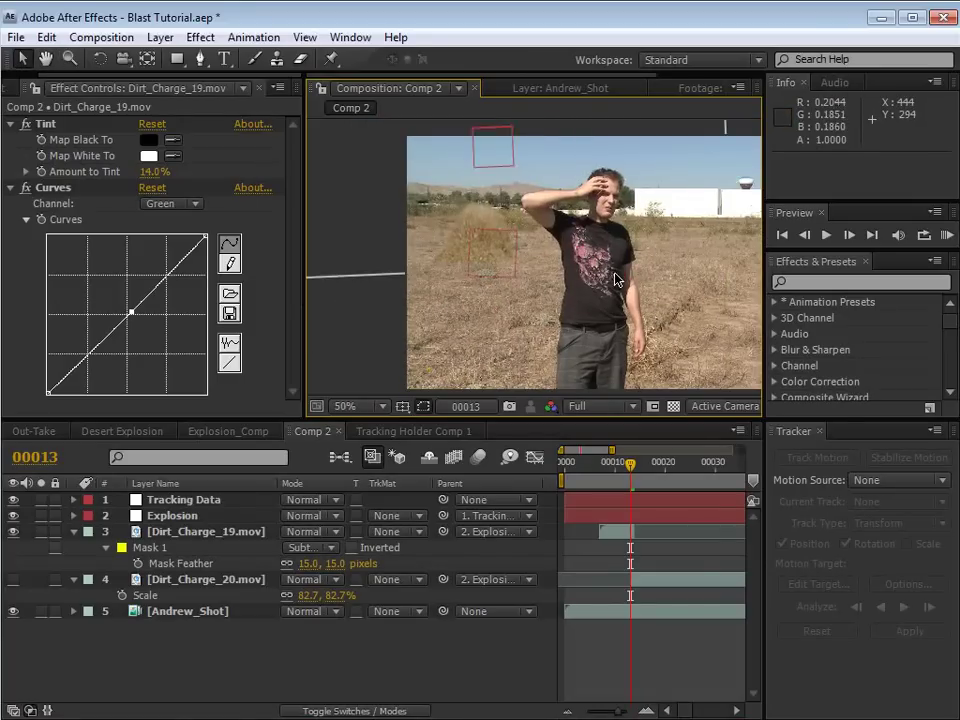
- Hide the mask and shape path outlines and examine the plume's blended base up close
left_click(620, 531)
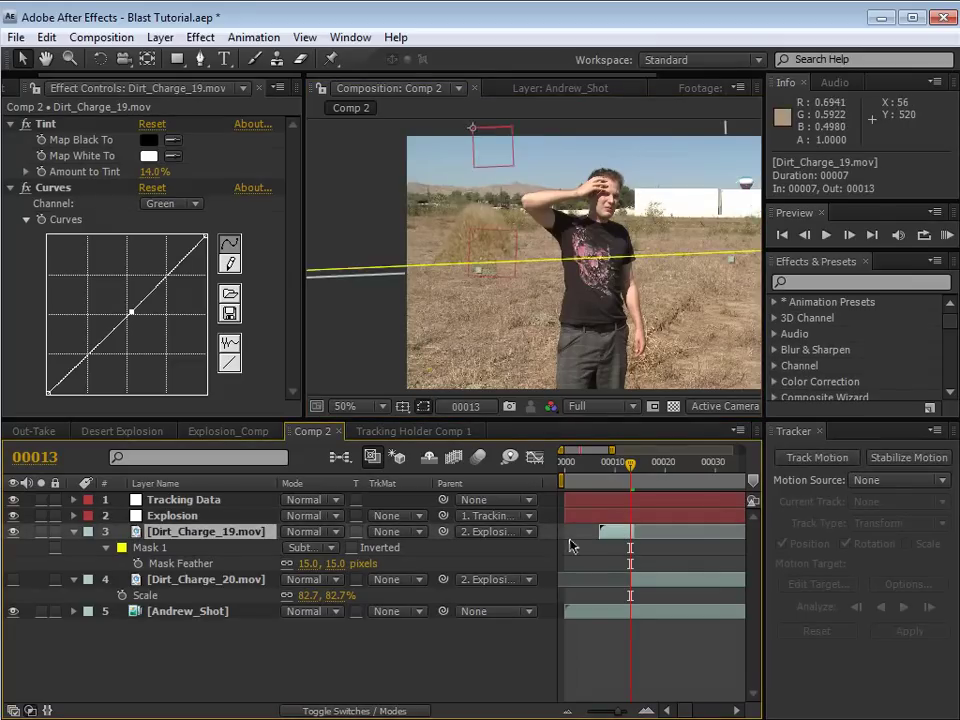
left_click(423, 406)
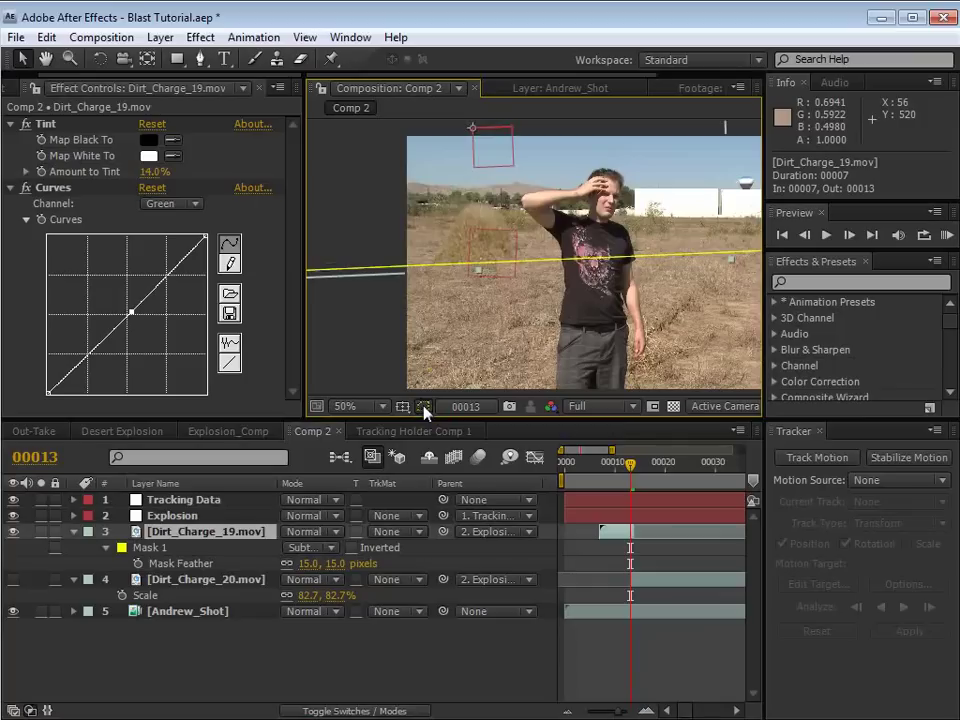
left_click(423, 406)
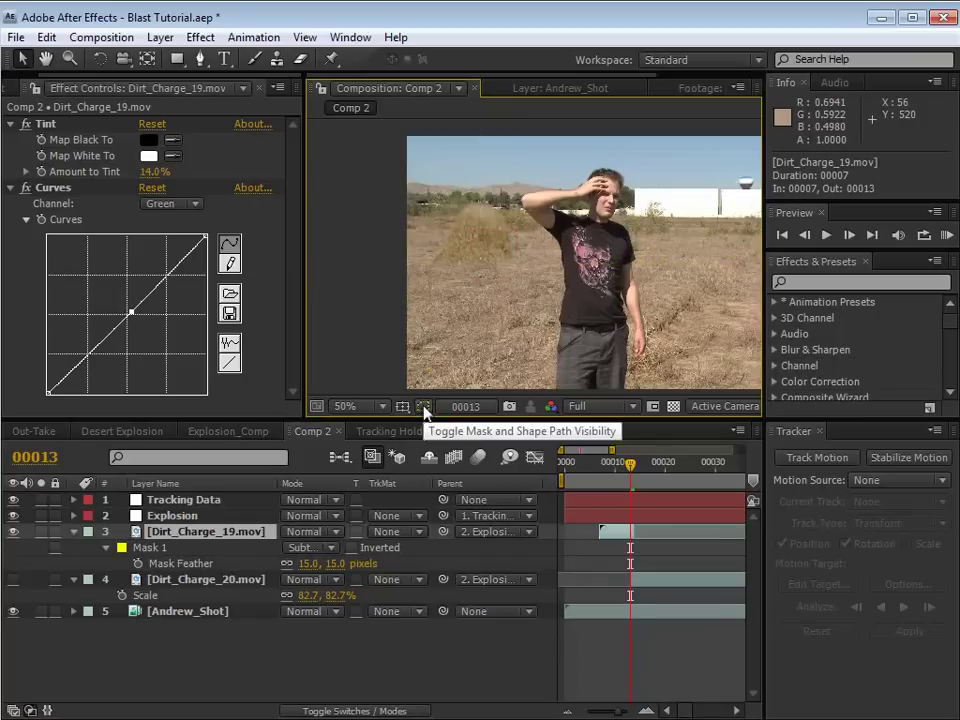
scroll(428, 268, "up", 1)
key("space")
left_click_drag(428, 267, 543, 265)
key("v")
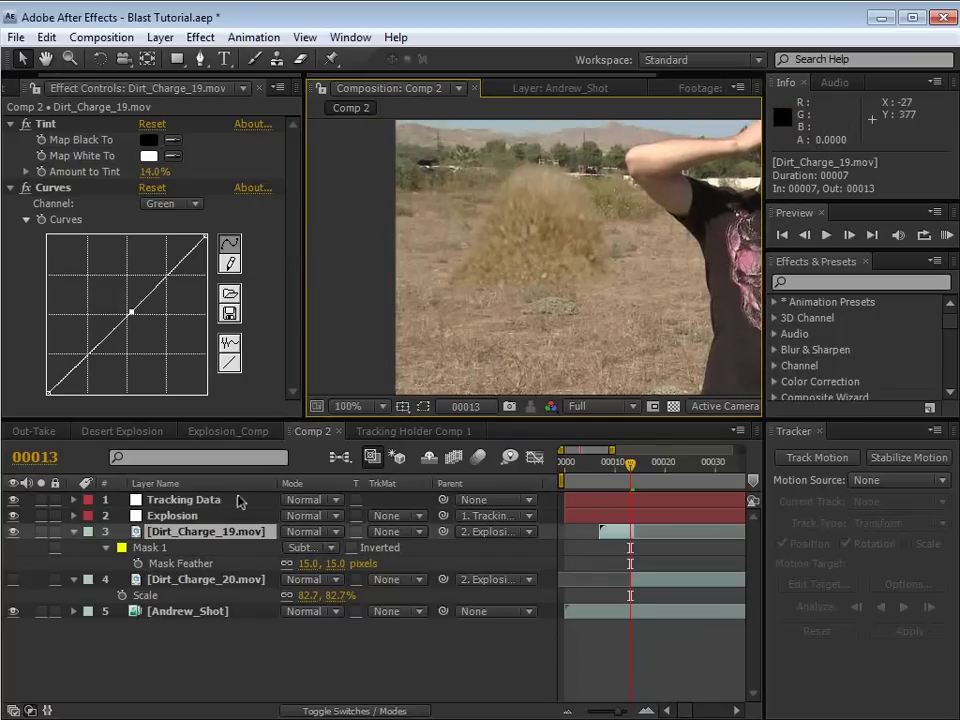
- Show Dirt_Charge_20.mov and solo it at frame 13, ready for masking with the Pen tool
left_click(232, 581)
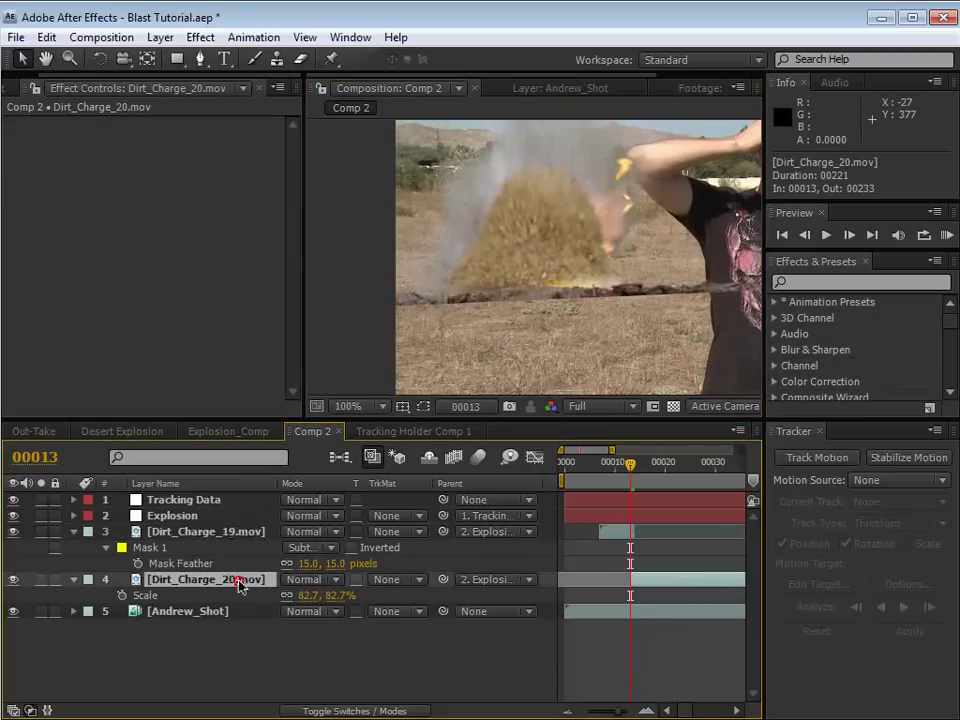
scroll(521, 300, "down", 2)
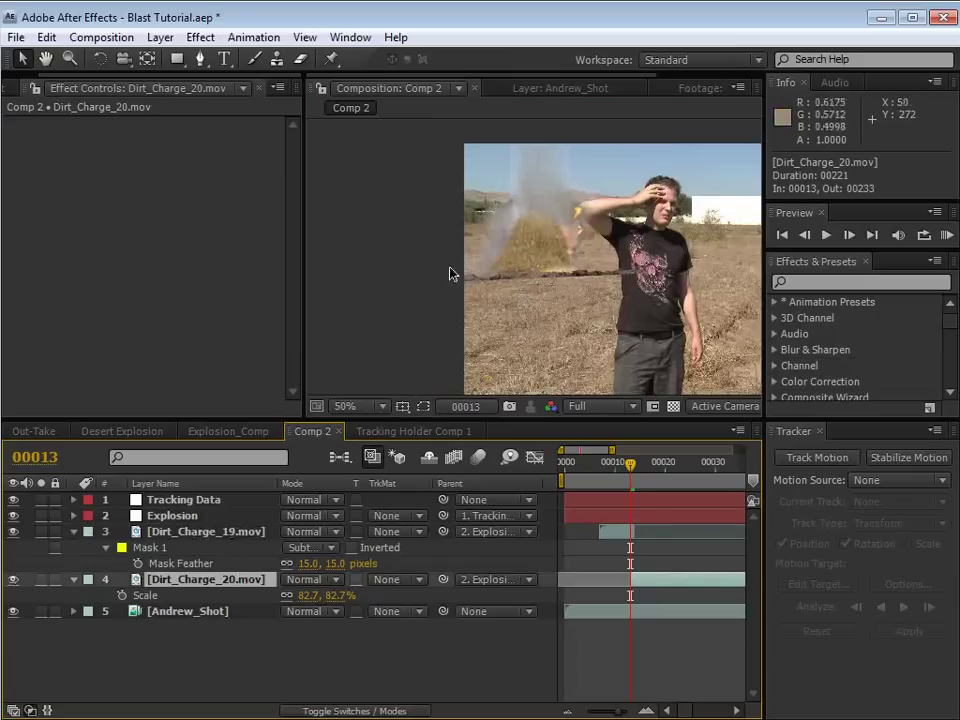
left_click(200, 58)
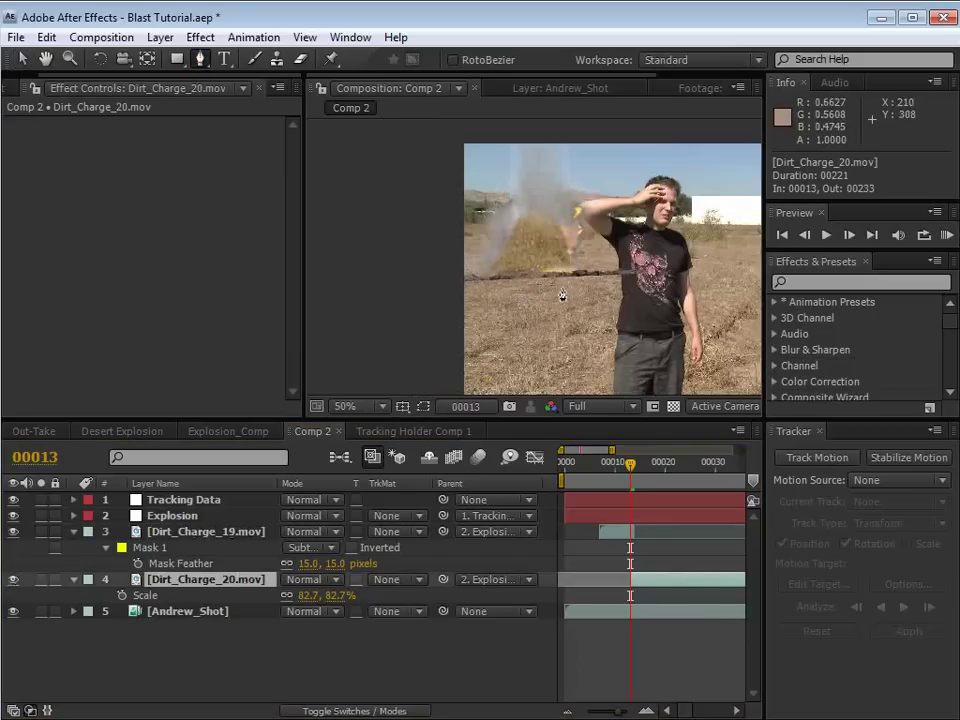
scroll(540, 270, "down", 1)
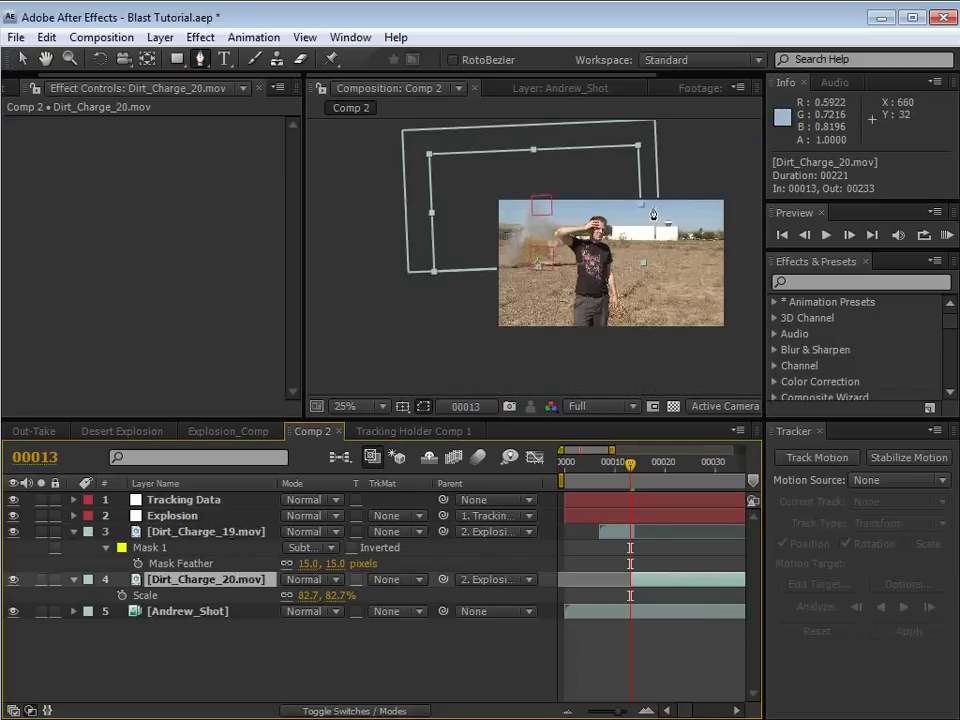
scroll(545, 200, "up", 1)
left_click(41, 579)
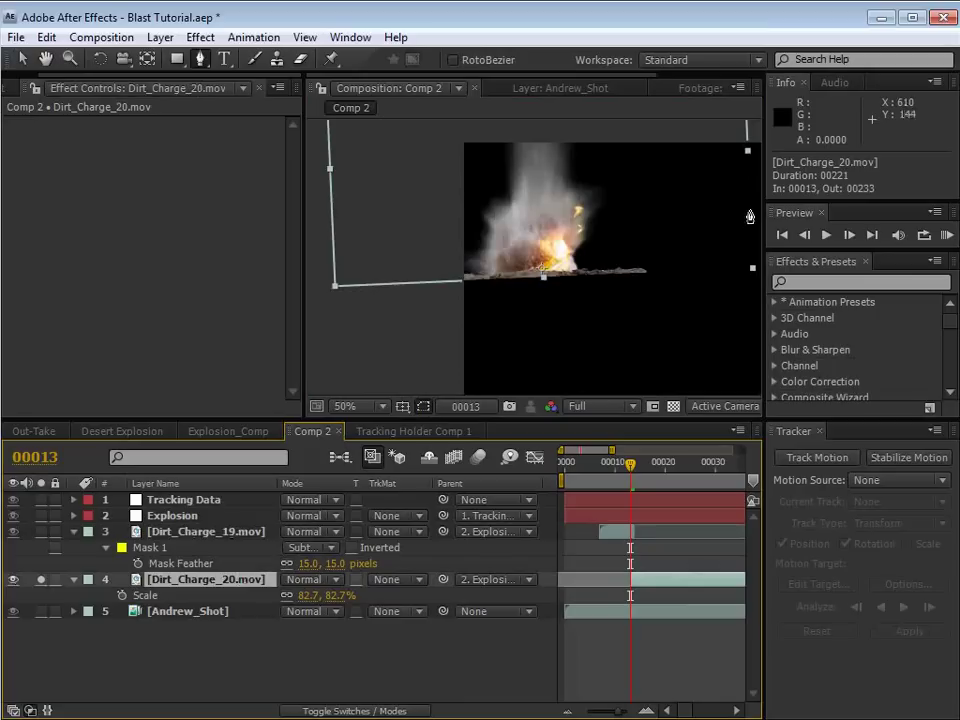
- Draw a closed nine-point mask on Dirt_Charge_20.mov around the ground, its upper edge curving just beneath the blast's base
scroll(540, 257, "down", 1)
left_click(681, 205)
left_click_drag(550, 258, 466, 260)
left_click(391, 254)
left_click(394, 306)
left_click(398, 338)
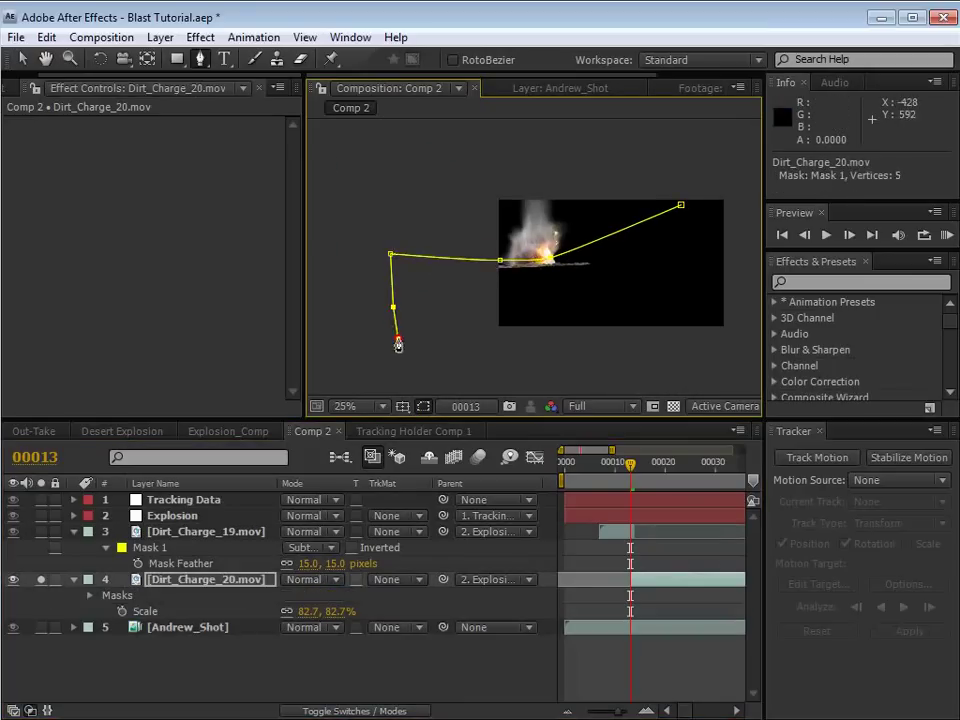
left_click(579, 342)
left_click(692, 338)
left_click(707, 268)
left_click(681, 206)
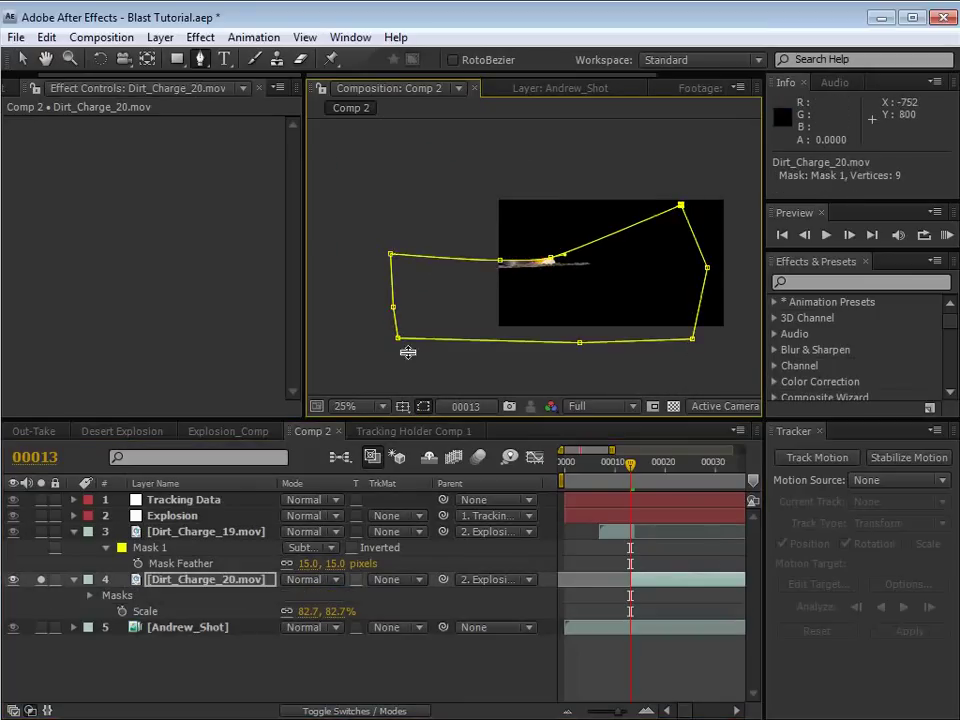
- Set Dirt_Charge_20.mov's Mask 1 to Subtract with a feather of 31 pixels, and turn off the layer's solo
key("m")
left_click(308, 595)
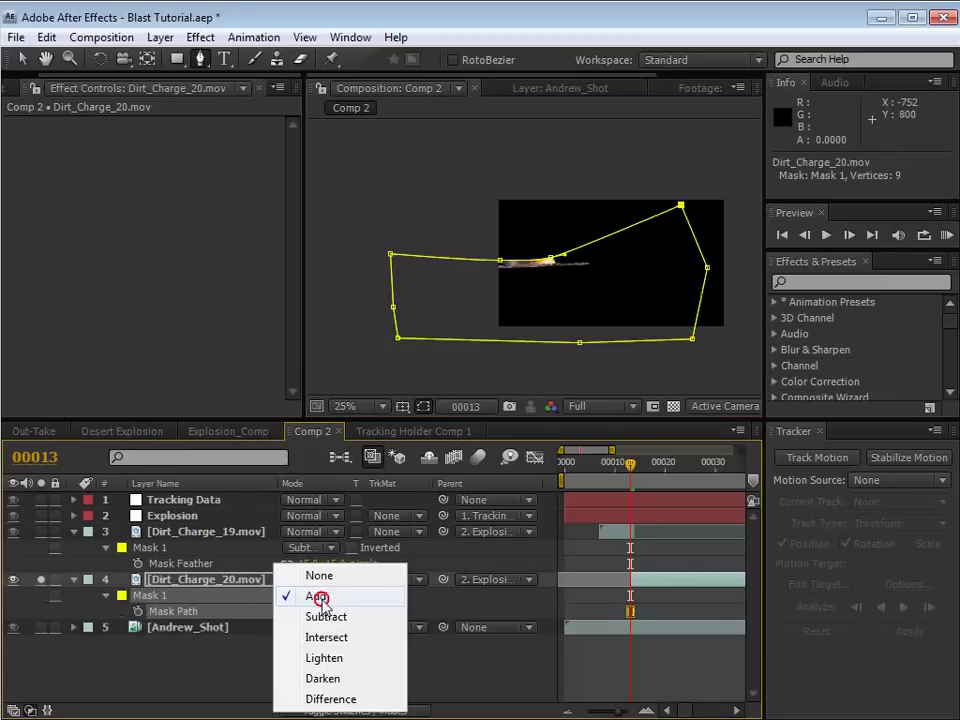
left_click(322, 614)
key("f")
key("period")
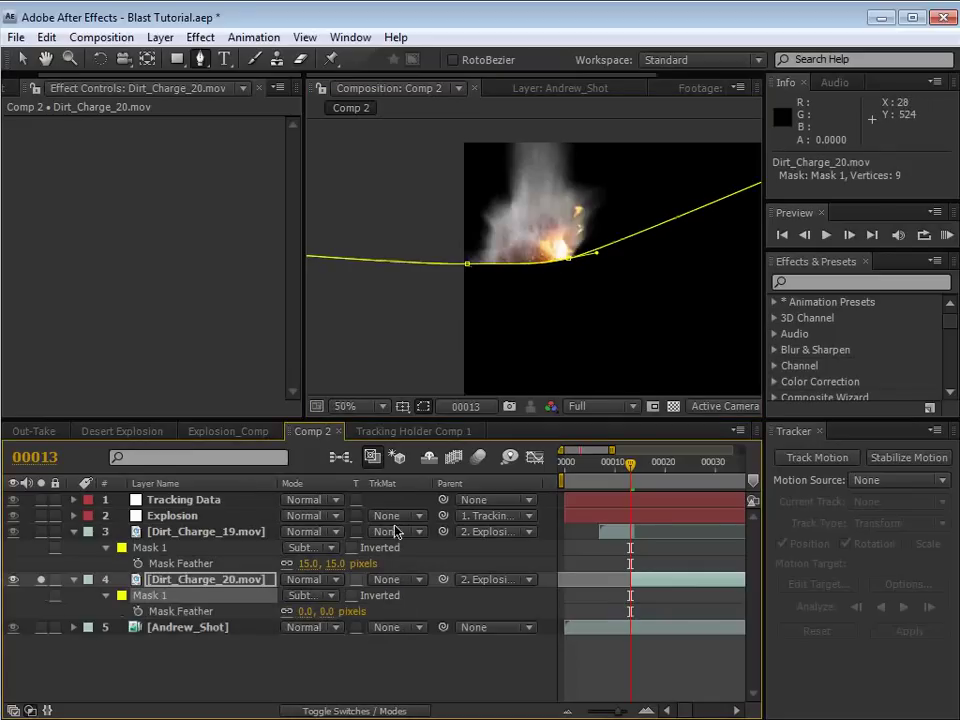
left_click_drag(326, 614, 351, 603)
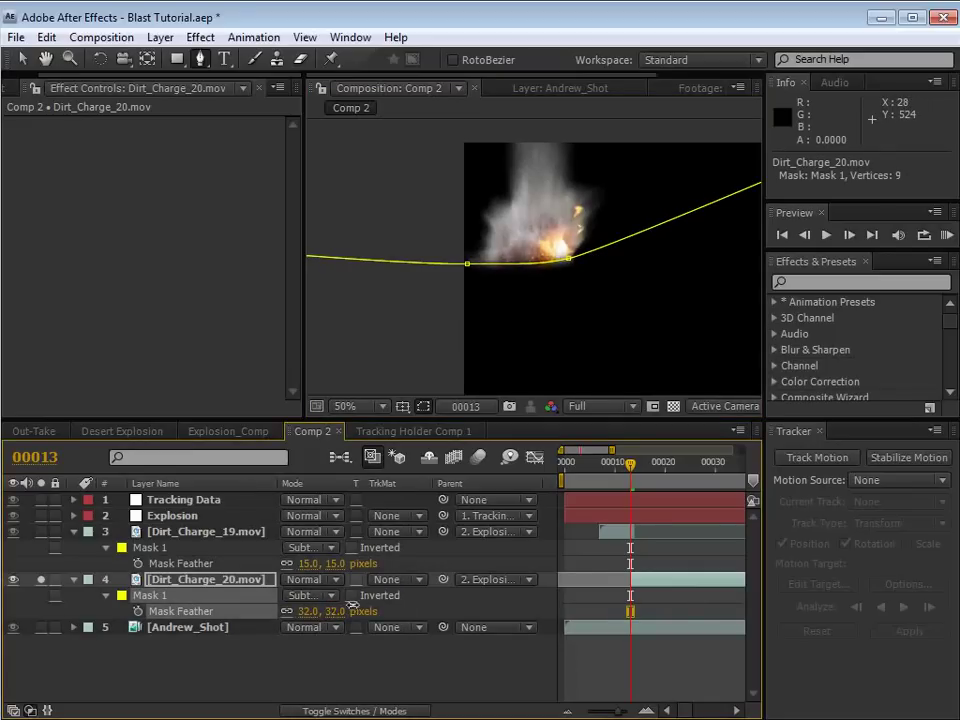
left_click(41, 580)
left_click(636, 641)
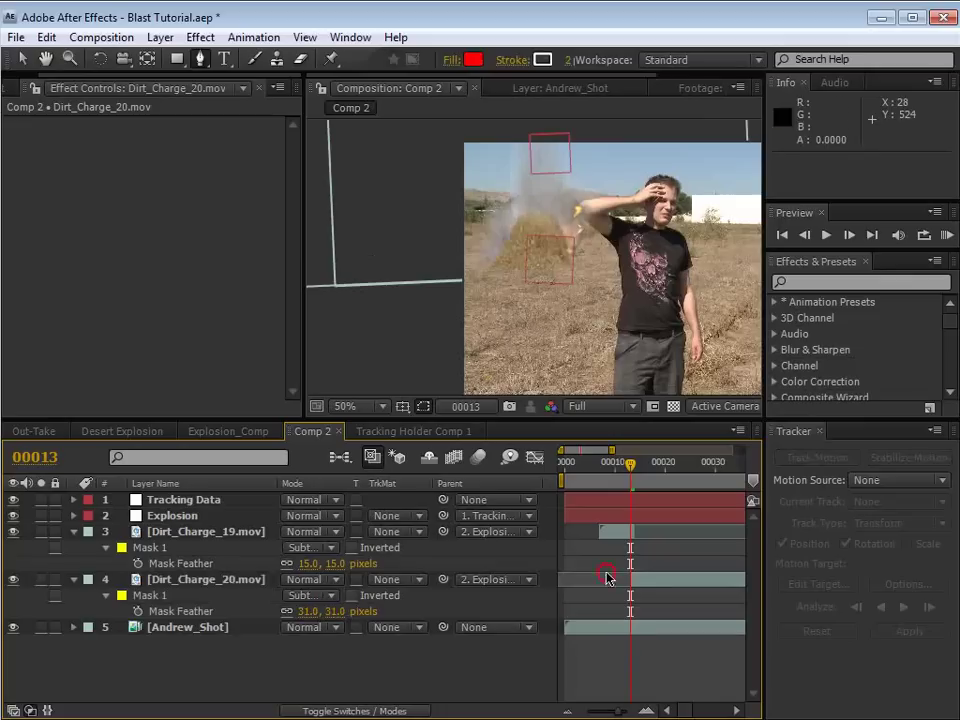
- Shift Dirt_Charge_20.mov slightly left and down over the first plume, to about position -5.8, 361.0
key("v")
left_click_drag(563, 236, 577, 216)
left_click(192, 579)
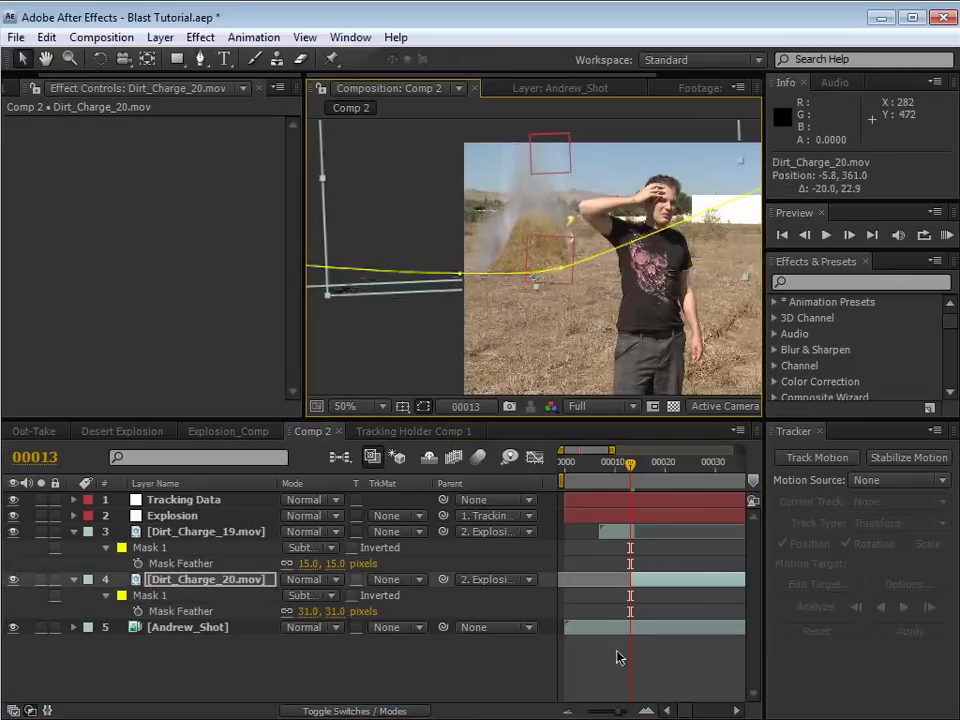
left_click(619, 656)
- Go to frame 19 and apply the Curves effect to Dirt_Charge_20.mov
key("minus")
key("minus")
key("minus")
left_click(597, 481)
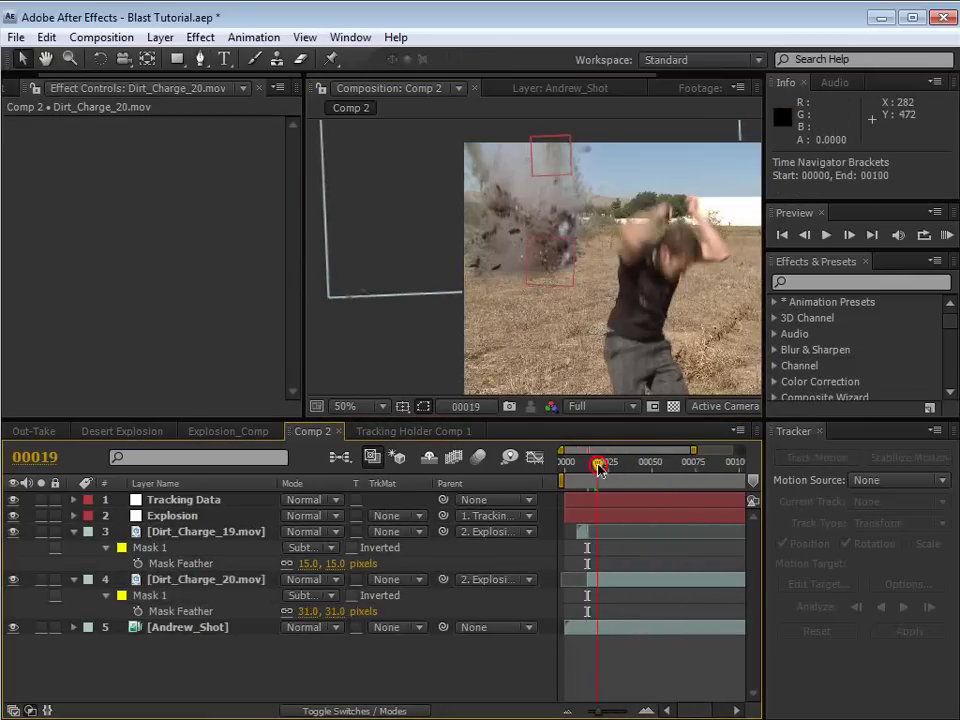
left_click(607, 582)
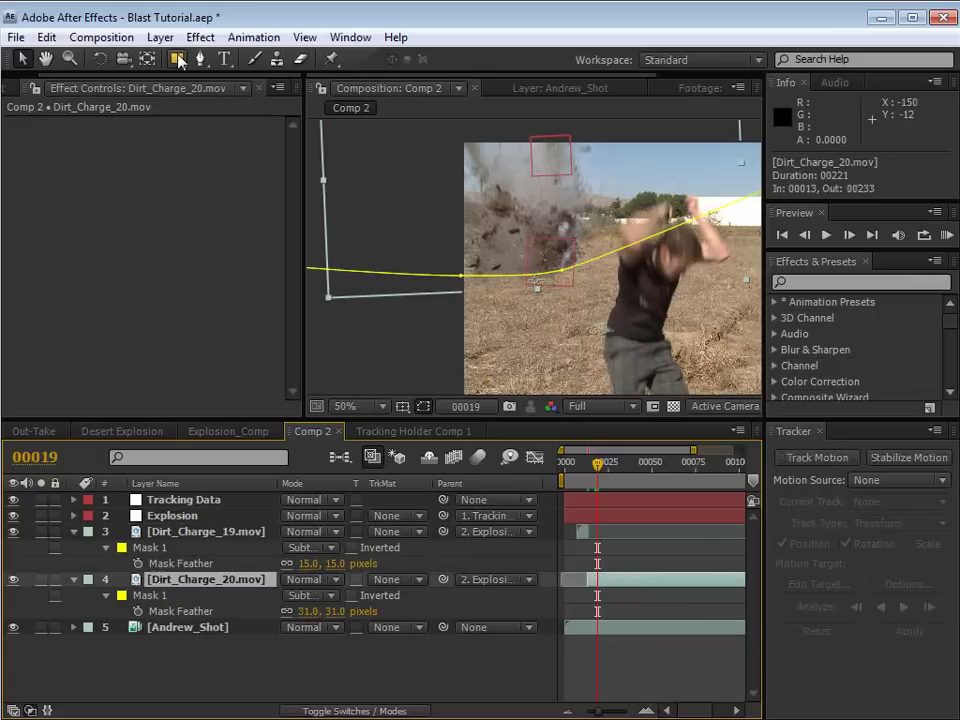
left_click(200, 37)
mouse_move(246, 208)
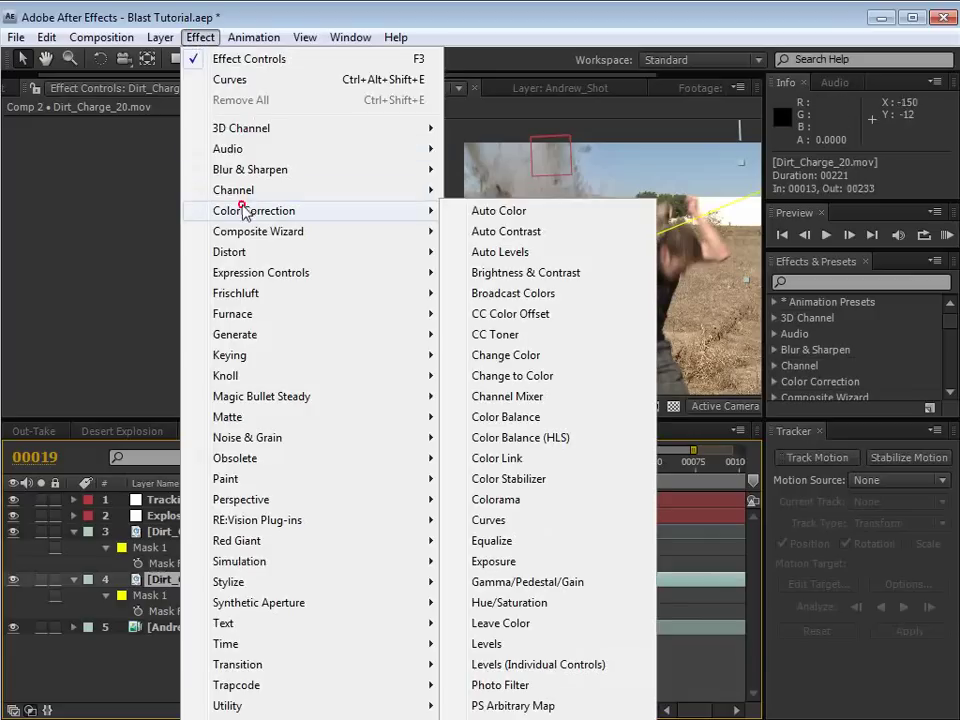
left_click(489, 523)
- Raise the black end of Dirt_Charge_20.mov's RGB curve to lift the dark debris toward the footage's shadows
scroll(517, 247, "up", 1)
key("space")
left_click_drag(606, 336, 604, 301)
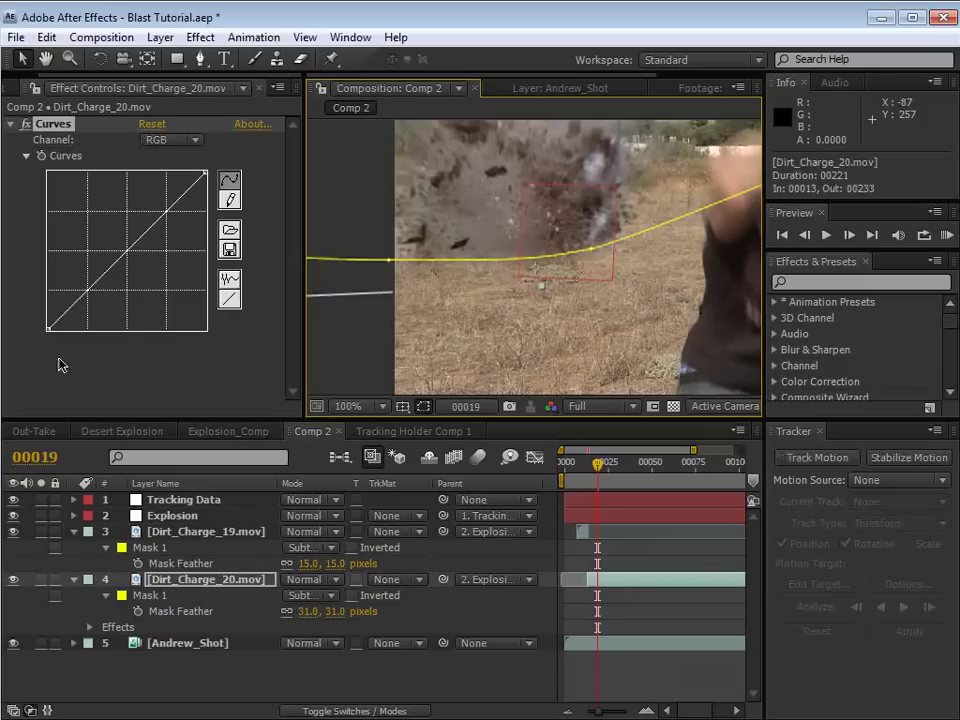
left_click_drag(47, 328, 48, 299)
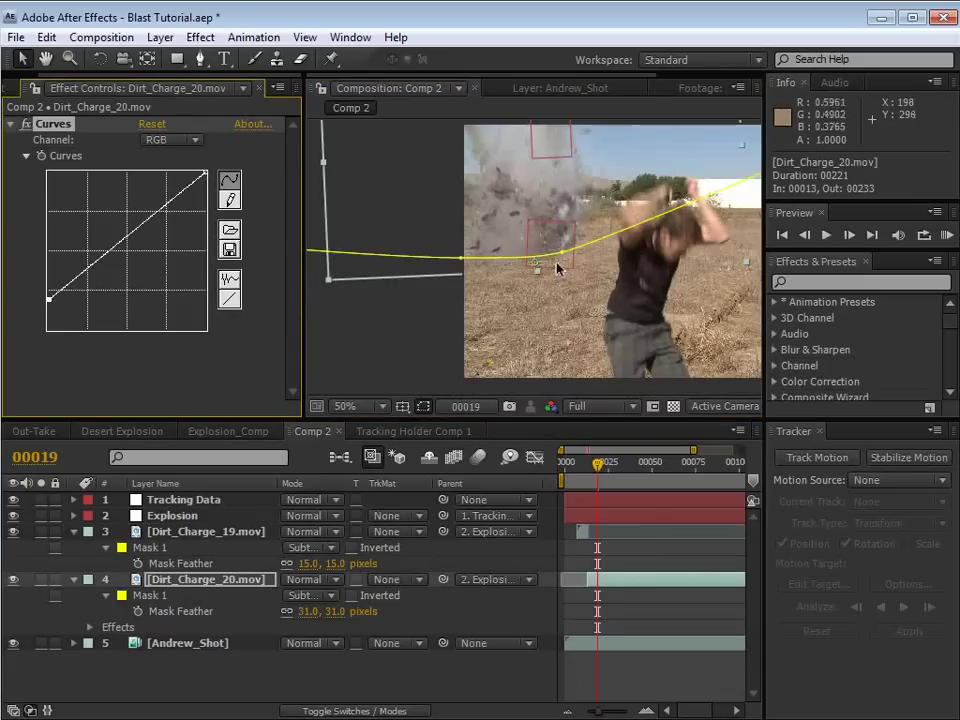
- Warm Dirt_Charge_20.mov by raising the middle of its Red curve slightly and lowering the middle of its Blue curve
left_click(172, 140)
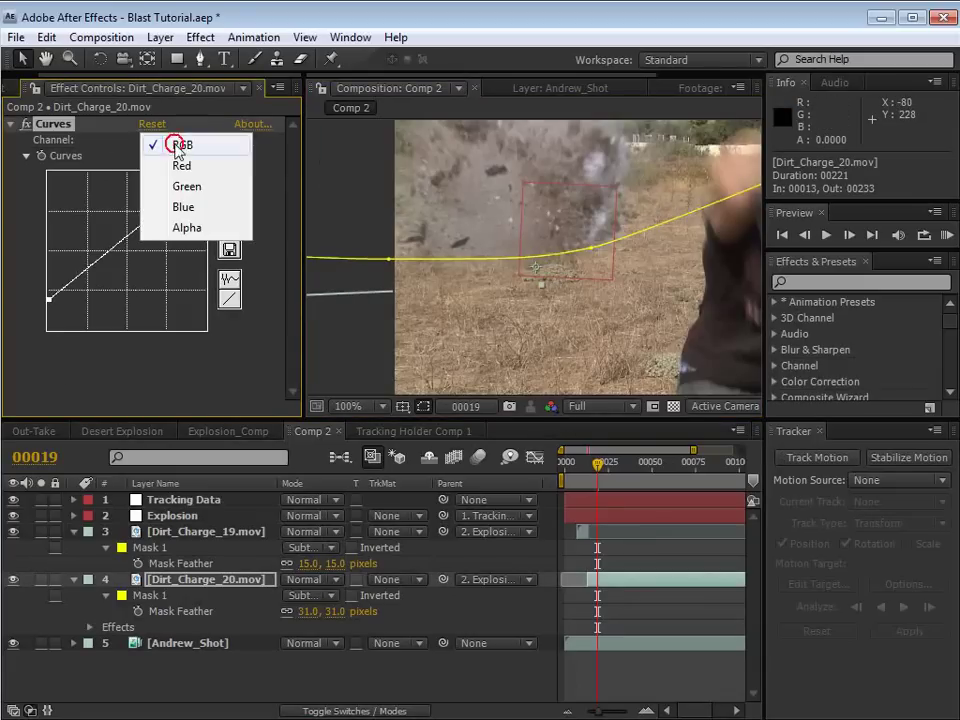
left_click(181, 166)
left_click(127, 244)
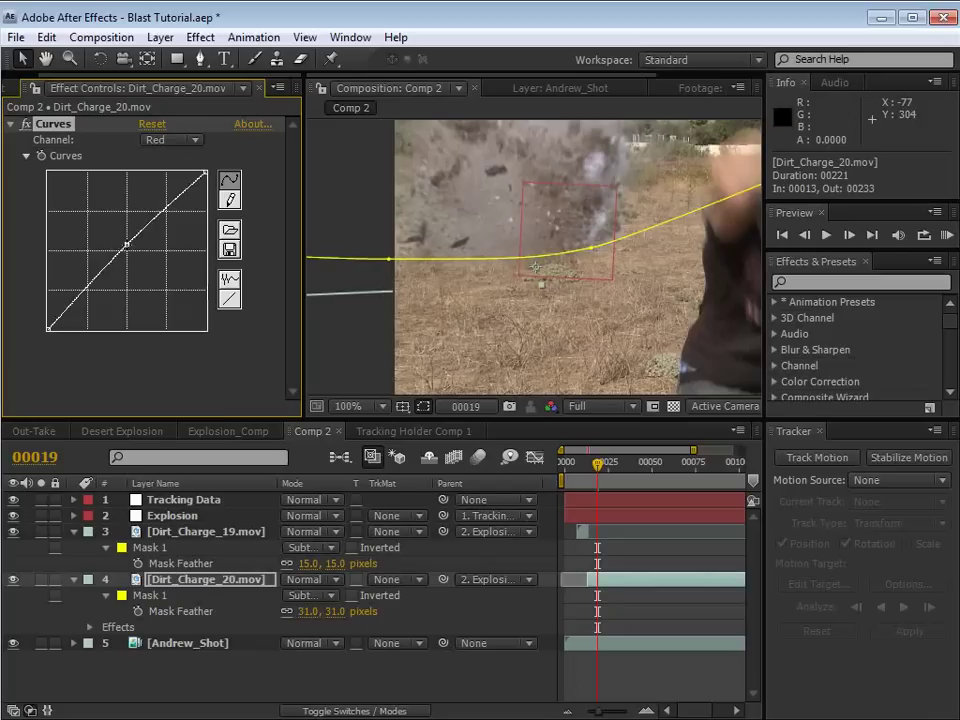
left_click(160, 140)
left_click(180, 184)
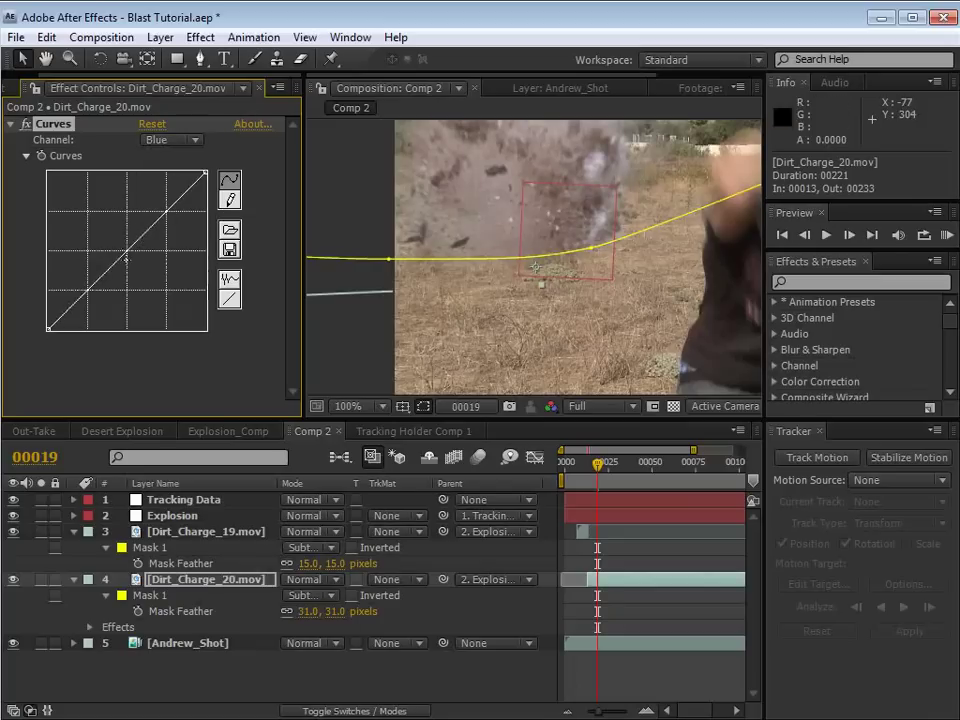
left_click(134, 250)
left_click_drag(134, 250, 137, 254)
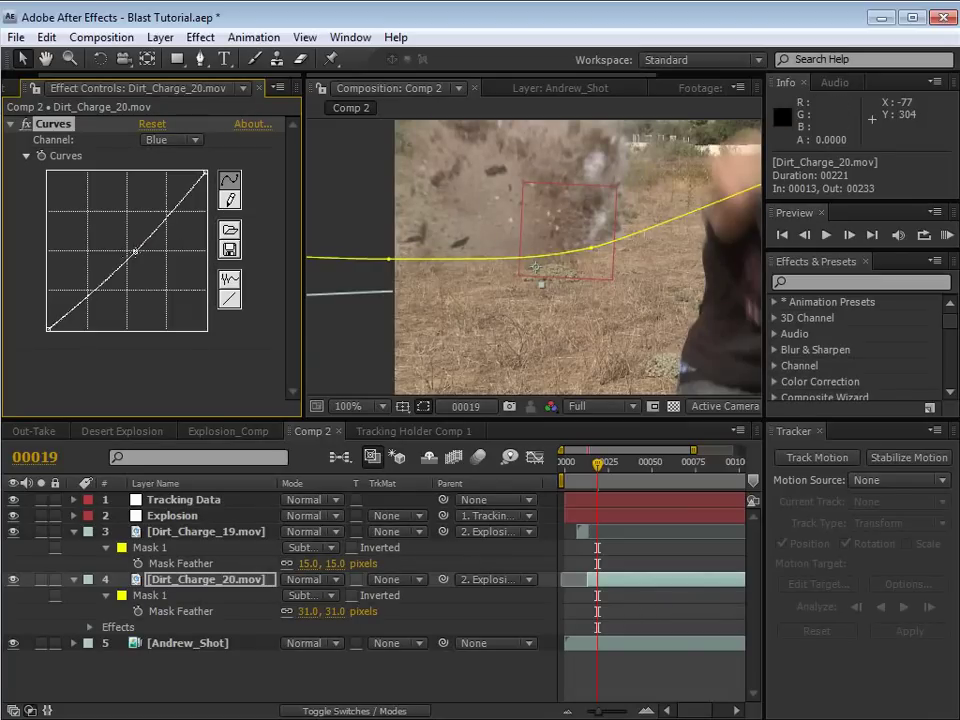
left_click(627, 563)
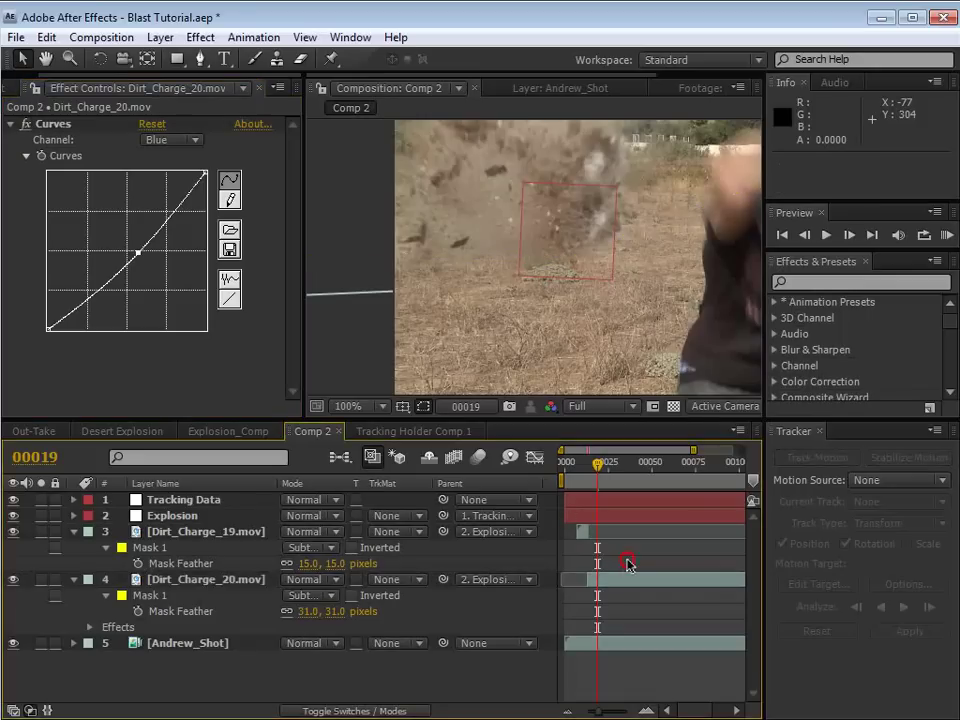
scroll(508, 321, "down", 2)
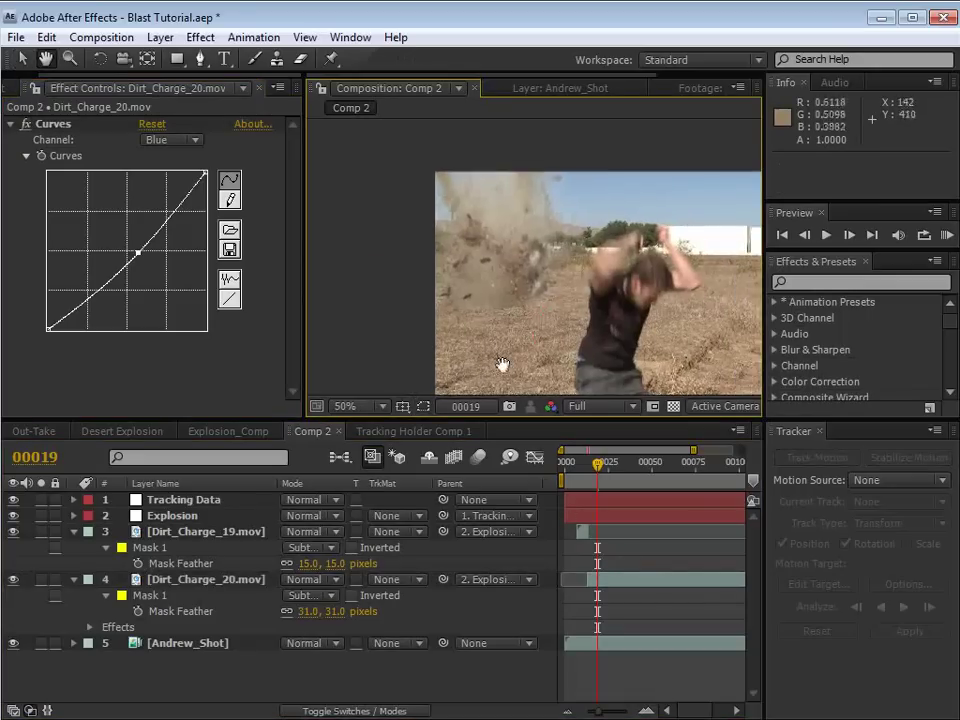
- At frame 13, move Dirt_Charge_19.mov's anchor point to the plume's base and set the layer's scale to 70%
left_click_drag(596, 470, 580, 475)
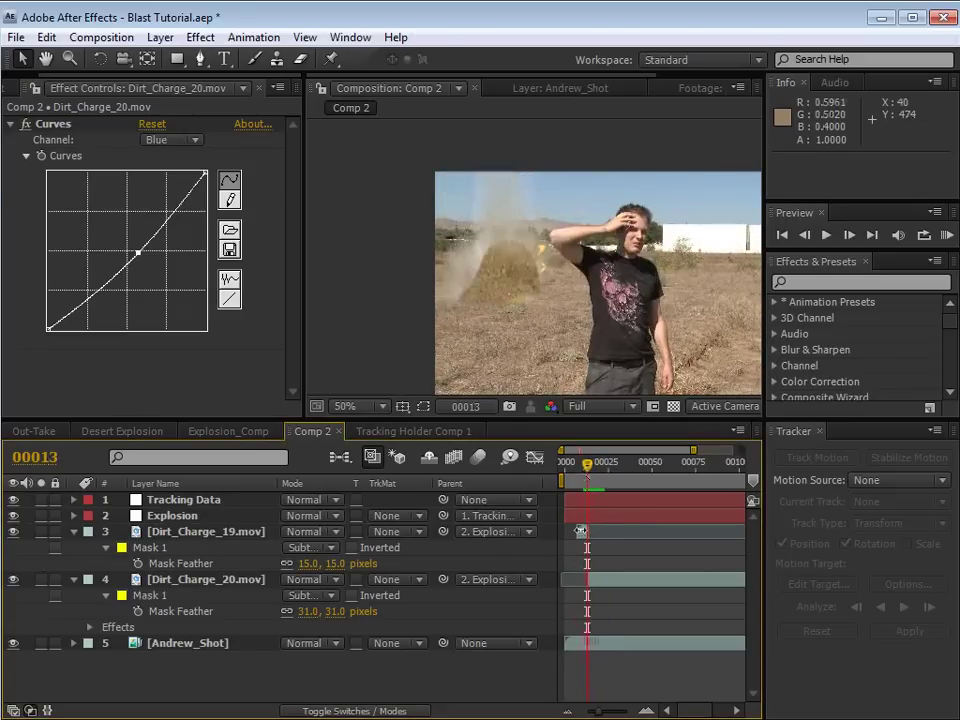
left_click(580, 530)
key("s")
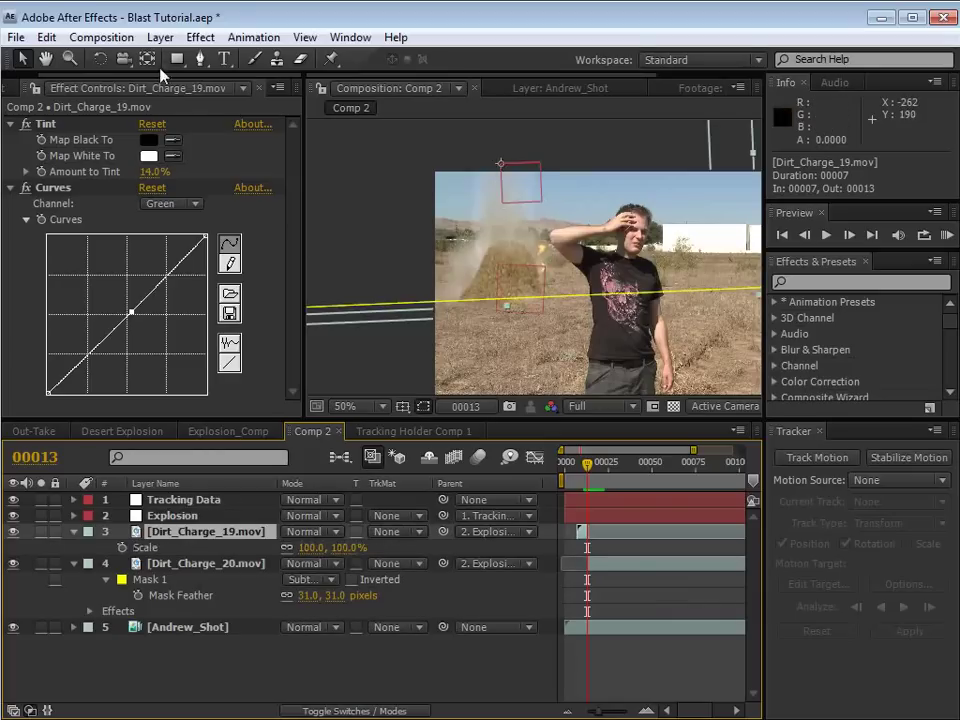
left_click_drag(508, 167, 505, 305)
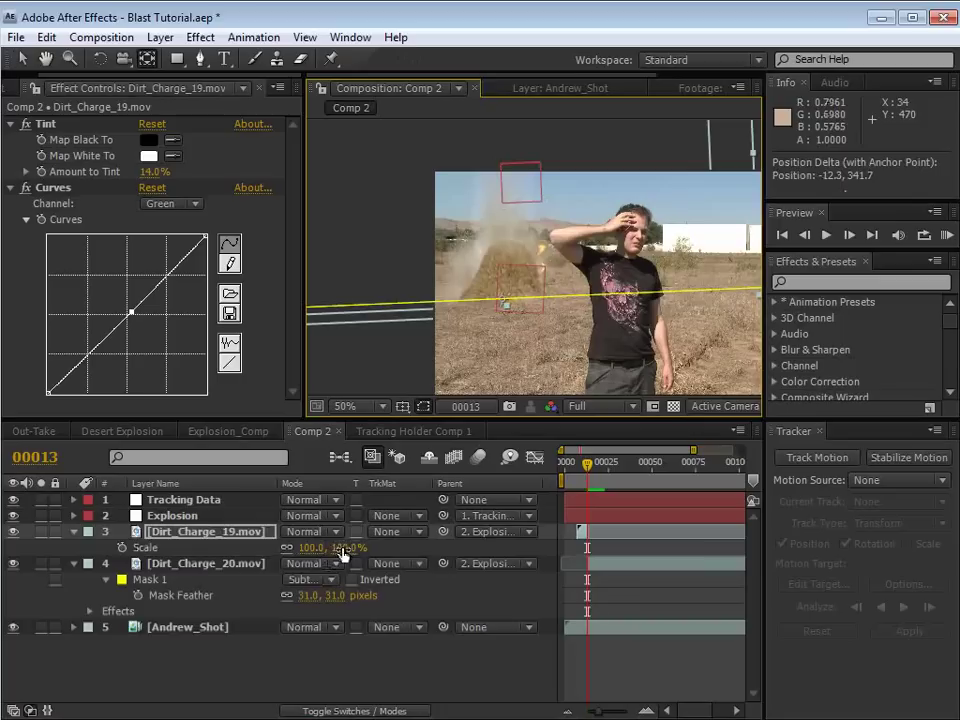
left_click_drag(342, 551, 319, 553)
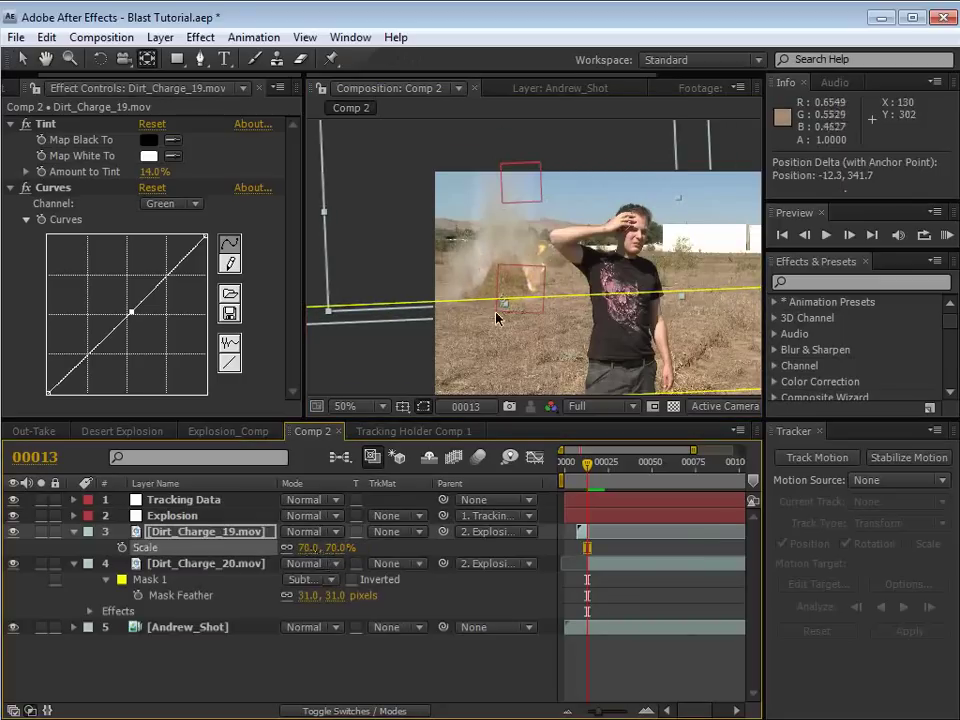
- Nudge Dirt_Charge_19.mov slightly right to about position -3.0, 344.5 and compare the frames around the switch to the second charge
key("v")
left_click_drag(514, 287, 519, 289)
key("Page_Up")
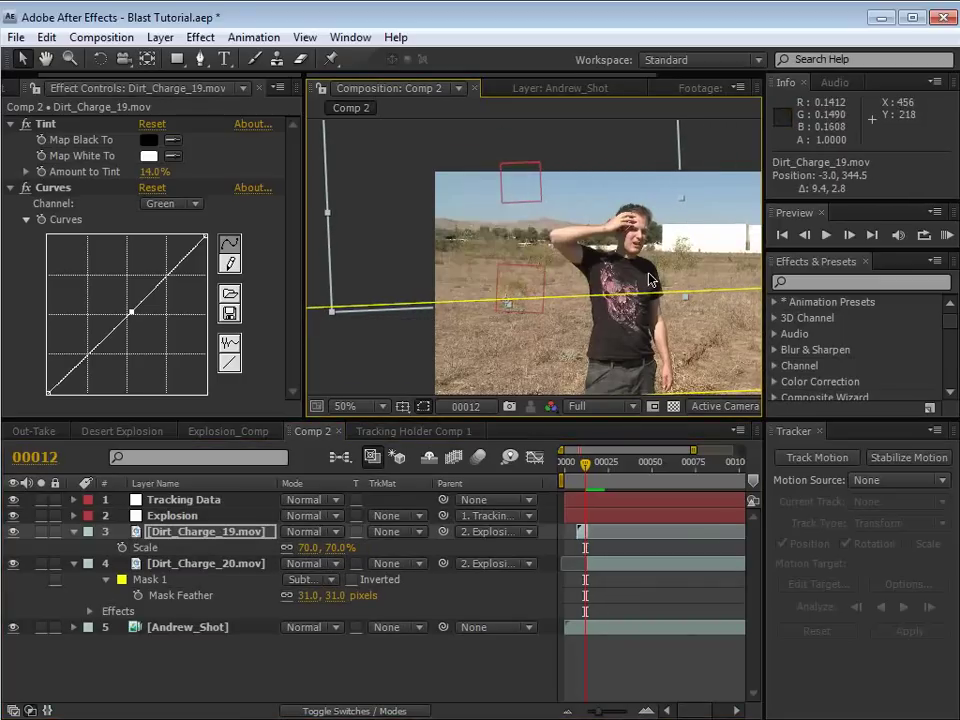
key("Page_Down")
key("Page_Down")
key("Page_Up")
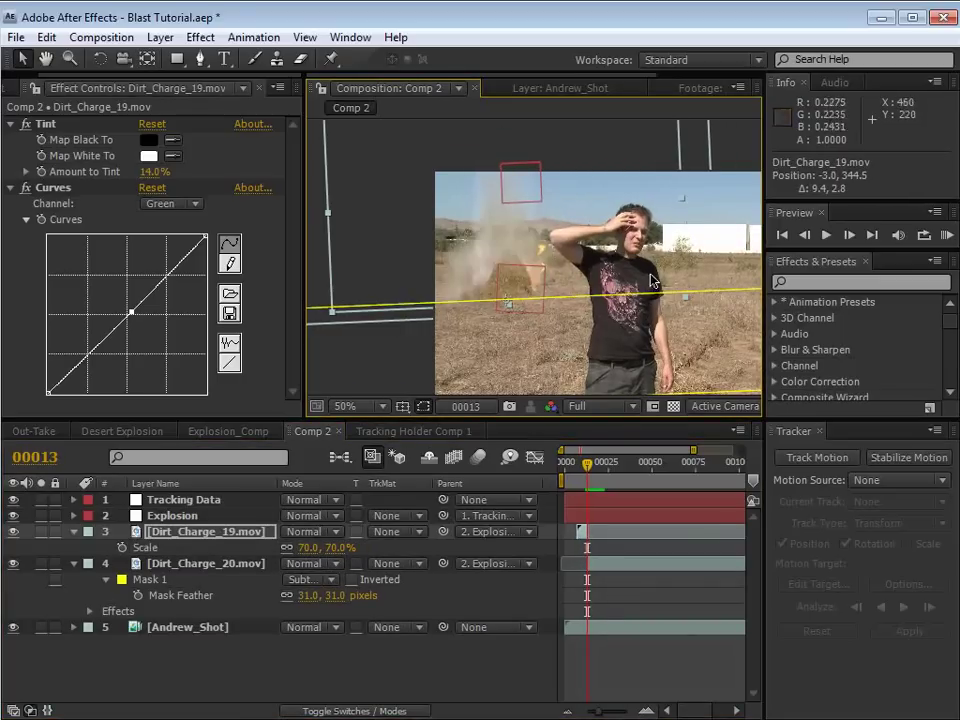
- Try starting Dirt_Charge_20.mov one frame later at frame 14, and return its start to frame 13
left_click_drag(695, 449, 617, 506)
left_click(602, 564)
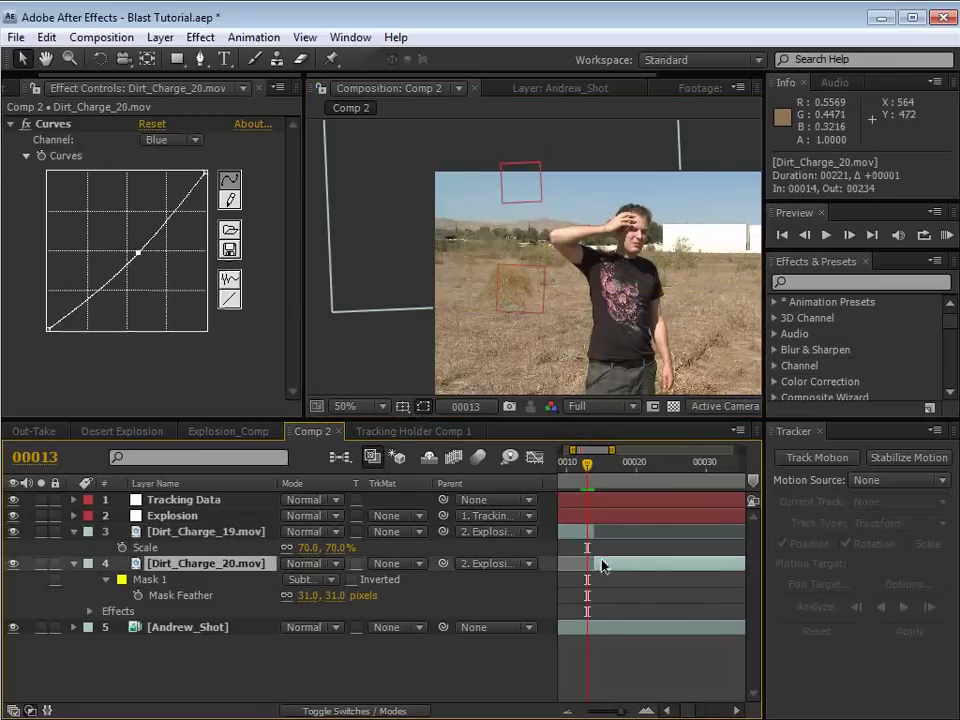
key("Page_Down")
key("Page_Down")
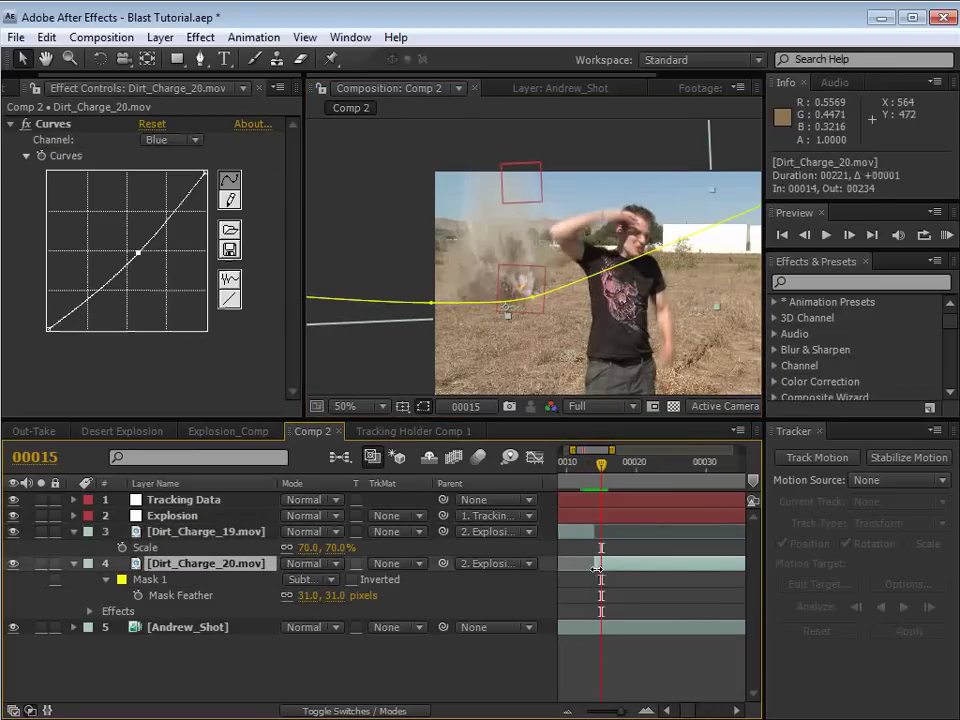
left_click_drag(616, 564, 609, 565)
- Check the transition between the two charges and stretch Dirt_Charge_19.mov horizontally to about 89% width, keeping its height at 70%
key("Page_Up")
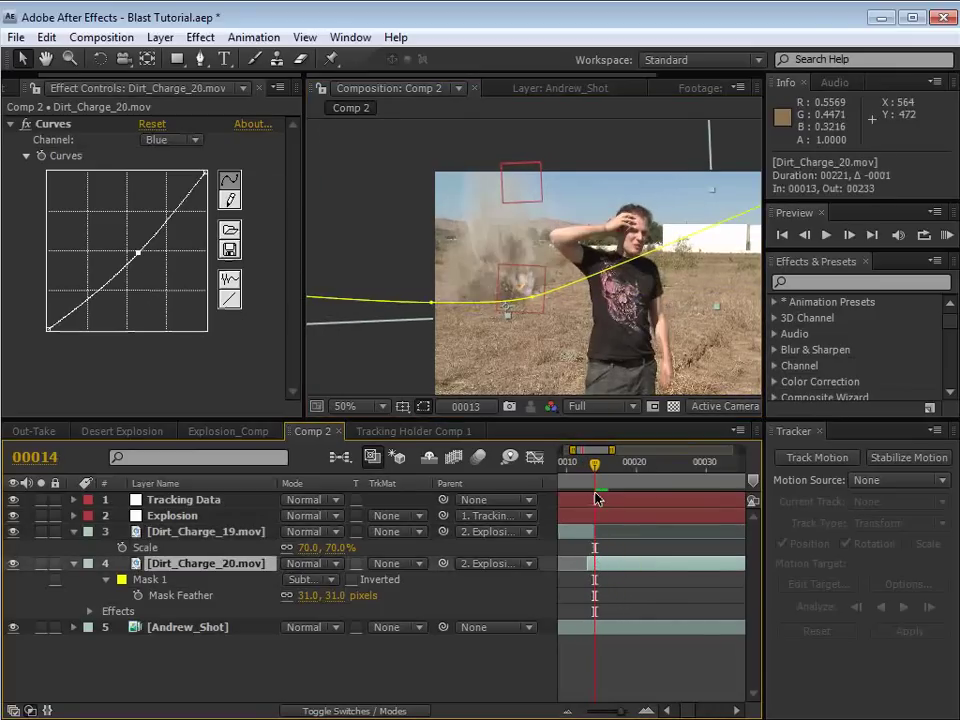
key("Page_Up")
key("Page_Up")
key("Page_Down")
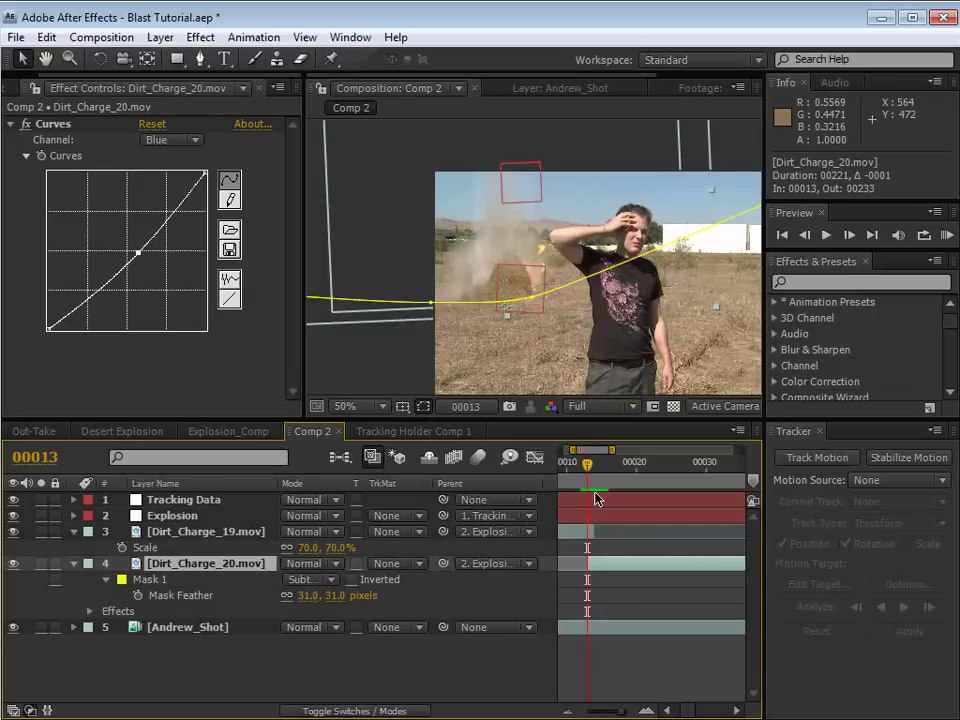
key("Page_Down")
key("Page_Up")
left_click(585, 541)
left_click_drag(686, 204, 731, 206)
- Review the widened plume frame by frame and extend Dirt_Charge_19.mov's in point one frame earlier to frame 6
key("Page_Up")
key("Page_Up")
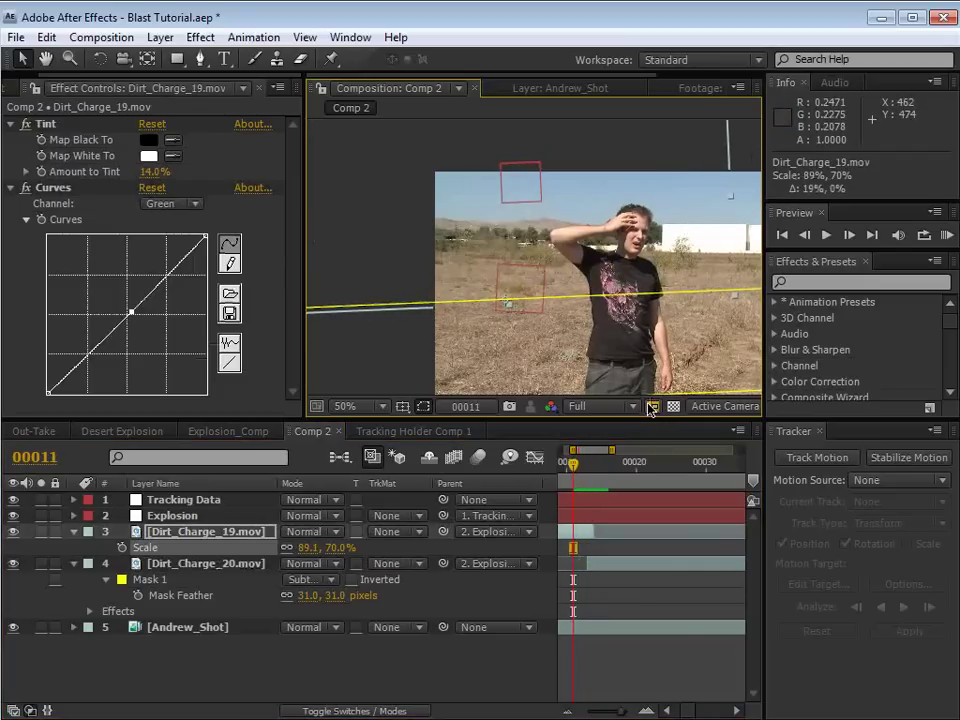
key("Page_Down")
key("Page_Down")
left_click_drag(601, 531, 692, 574)
key("space")
left_click_drag(610, 531, 593, 534)
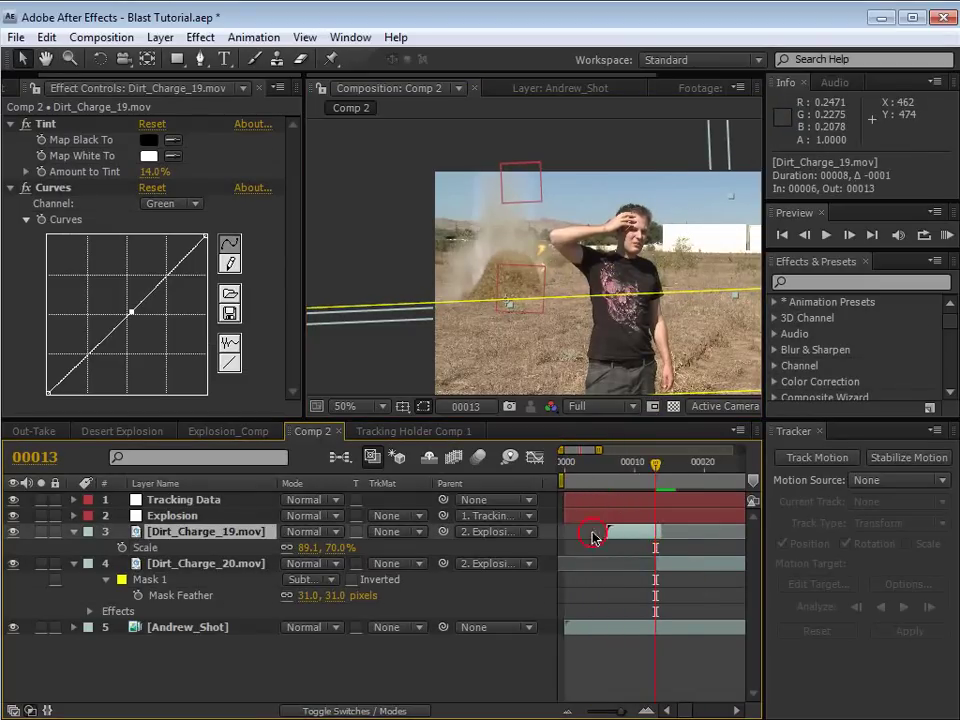
- Enlarge Dirt_Charge_20.mov uniformly to about 94.7% scale while viewing frame 14
left_click(628, 580)
key("Page_Down")
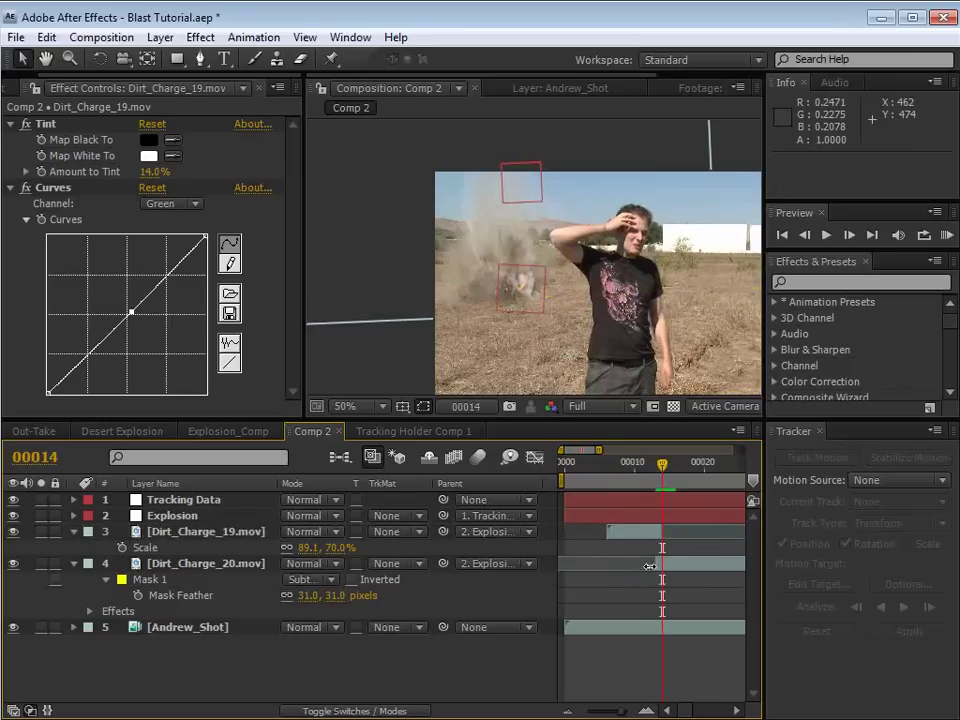
left_click(652, 563)
key("s")
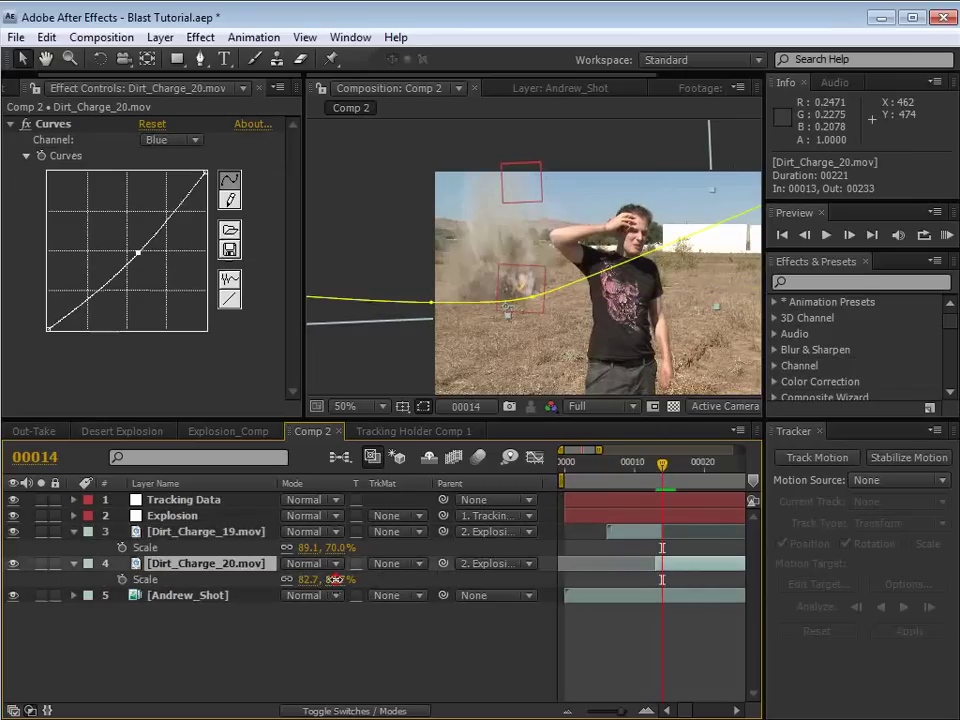
left_click_drag(336, 579, 348, 579)
mouse_move(663, 467)
left_mouse_down()
mouse_move(640, 473)
mouse_move(664, 482)
left_mouse_up()
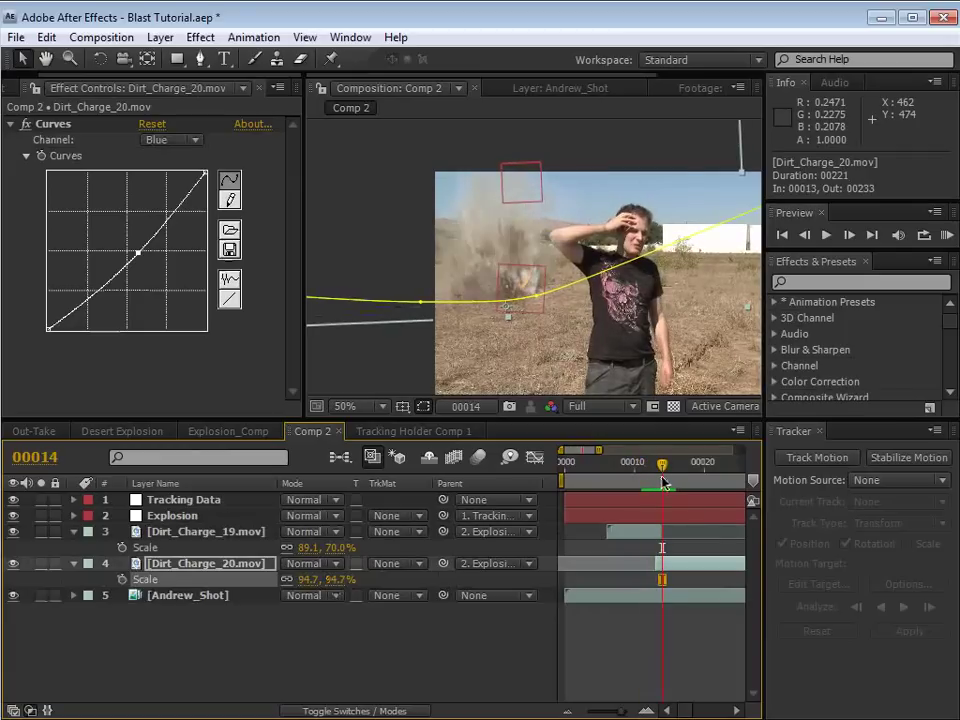
- Play through the combined blast and examine the debris closely against the motion-blurred footage at frame 26
left_click_drag(599, 450, 696, 450)
left_click(617, 637)
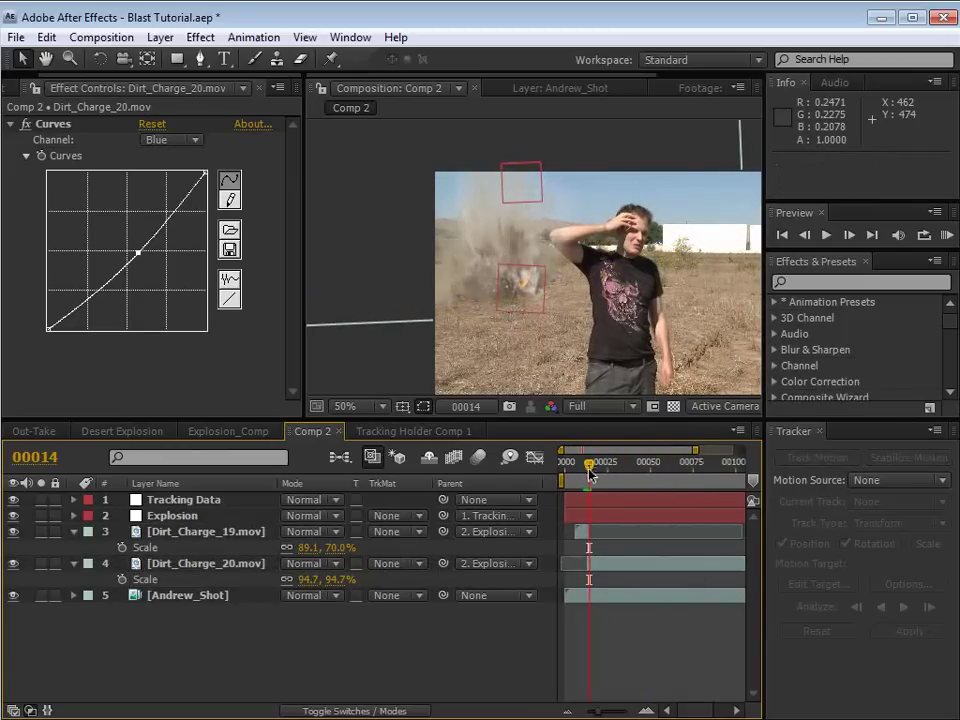
left_click_drag(589, 469, 610, 471)
key("space")
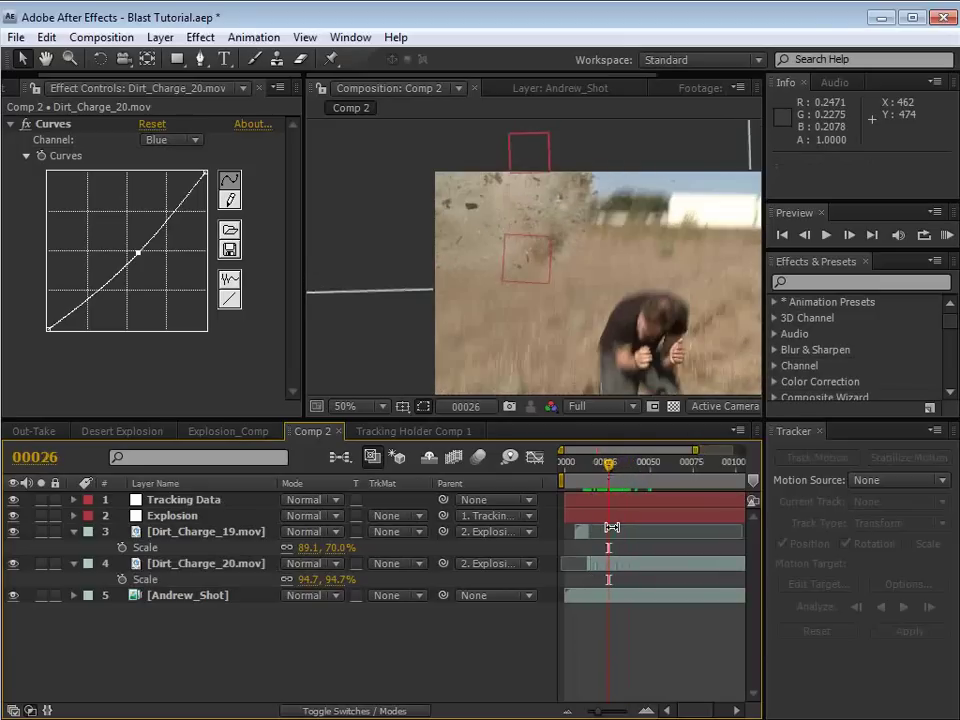
key("space")
left_click_drag(611, 300, 533, 256)
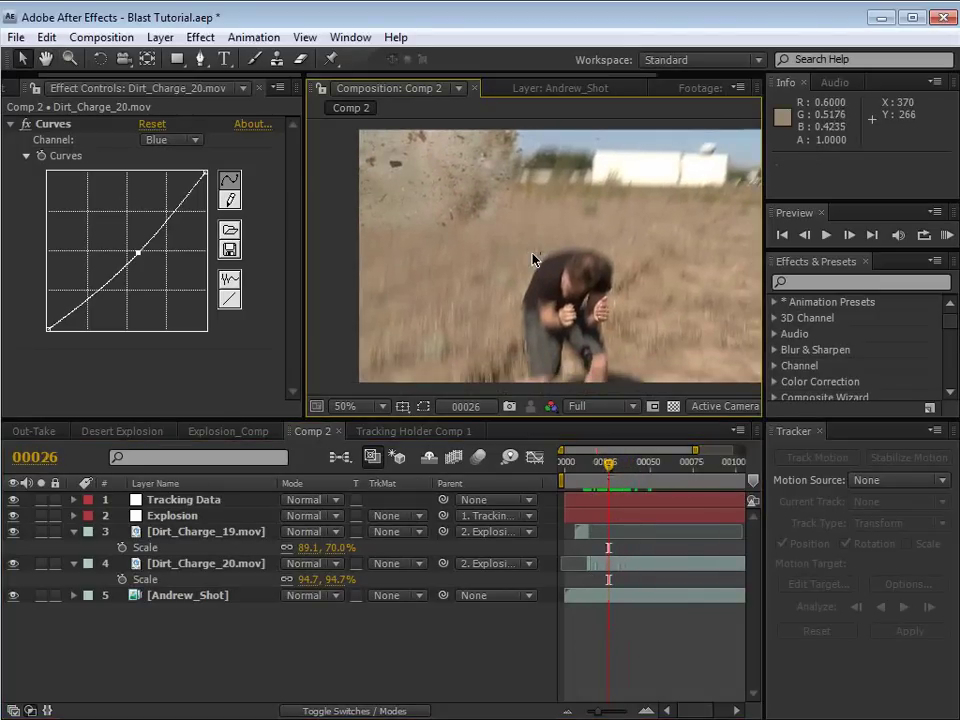
key("space")
scroll(476, 208, "up", 1)
left_click_drag(476, 208, 549, 289)
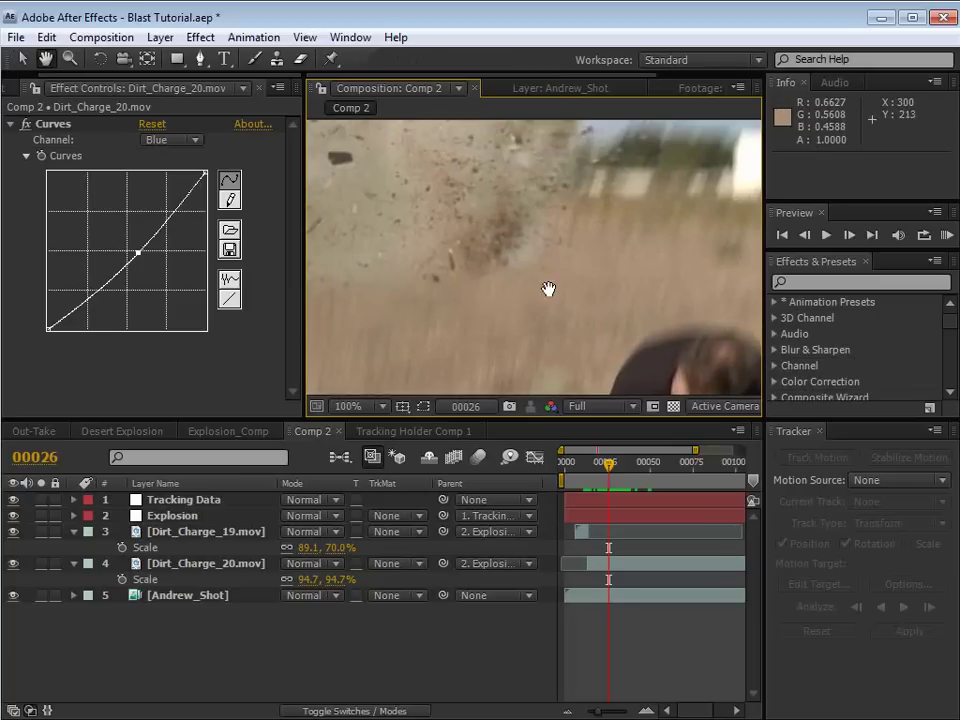
key("v")
- Turn on motion blur for Dirt_Charge_19.mov and Dirt_Charge_20.mov and enable it for the composition
left_click(175, 517)
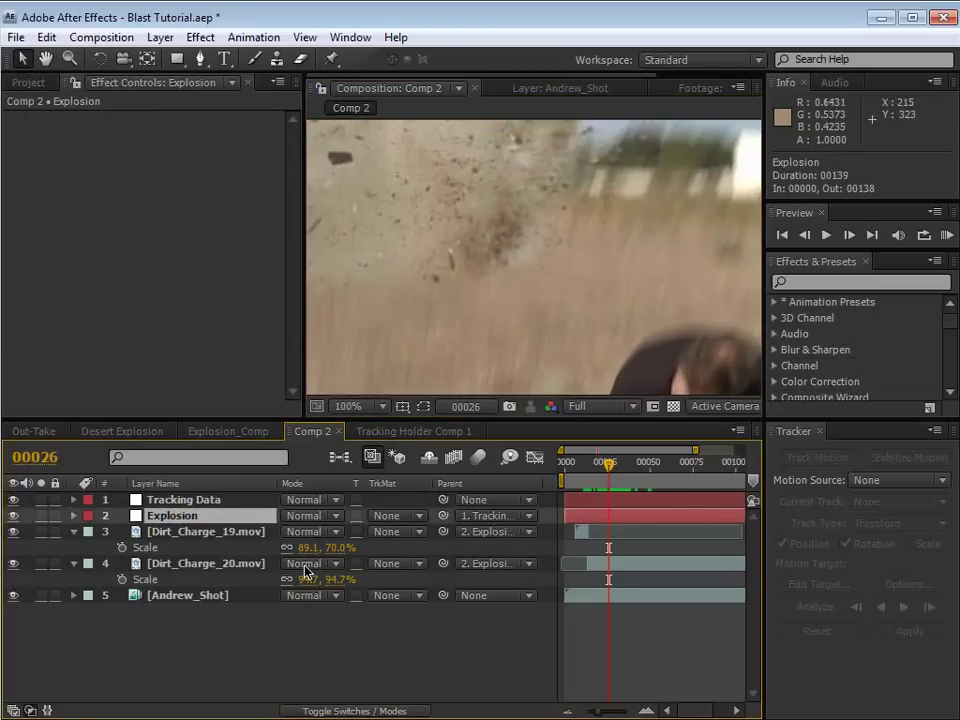
key("F4")
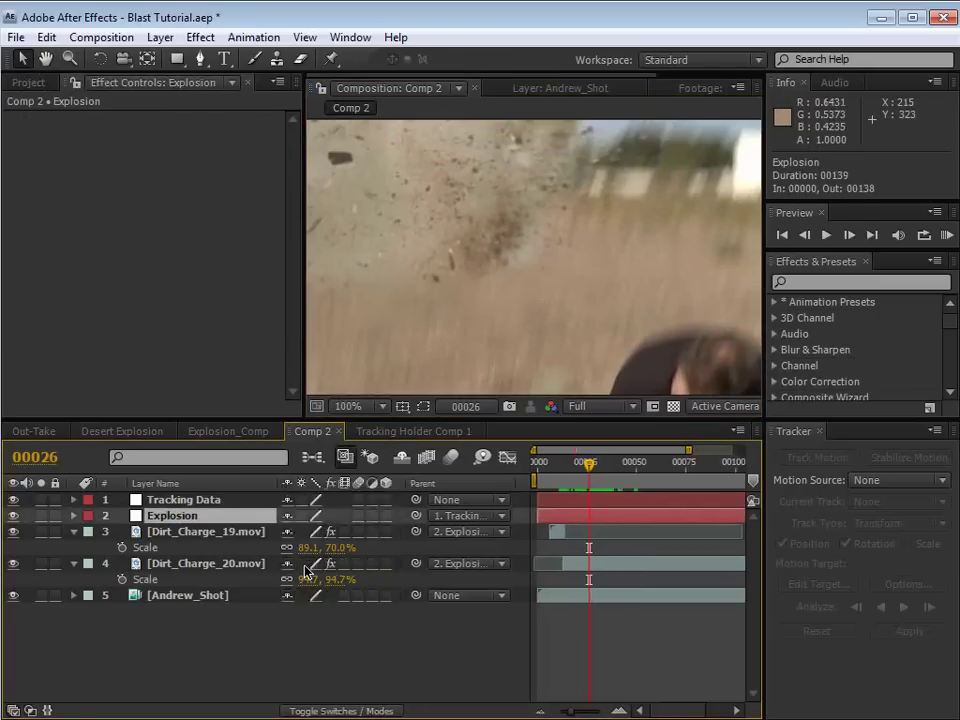
left_click(358, 531)
left_click(358, 564)
left_click(455, 457)
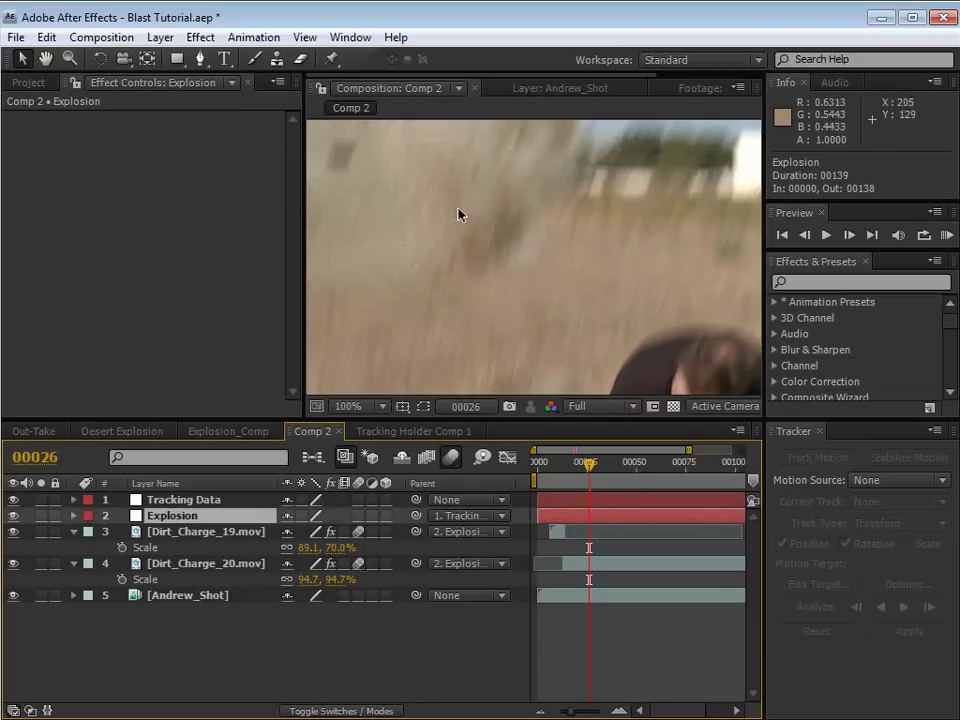
- Check the motion blur across frames 24 to 26, then switch off the composition's motion blur and save the project
left_click_drag(588, 466, 584, 466)
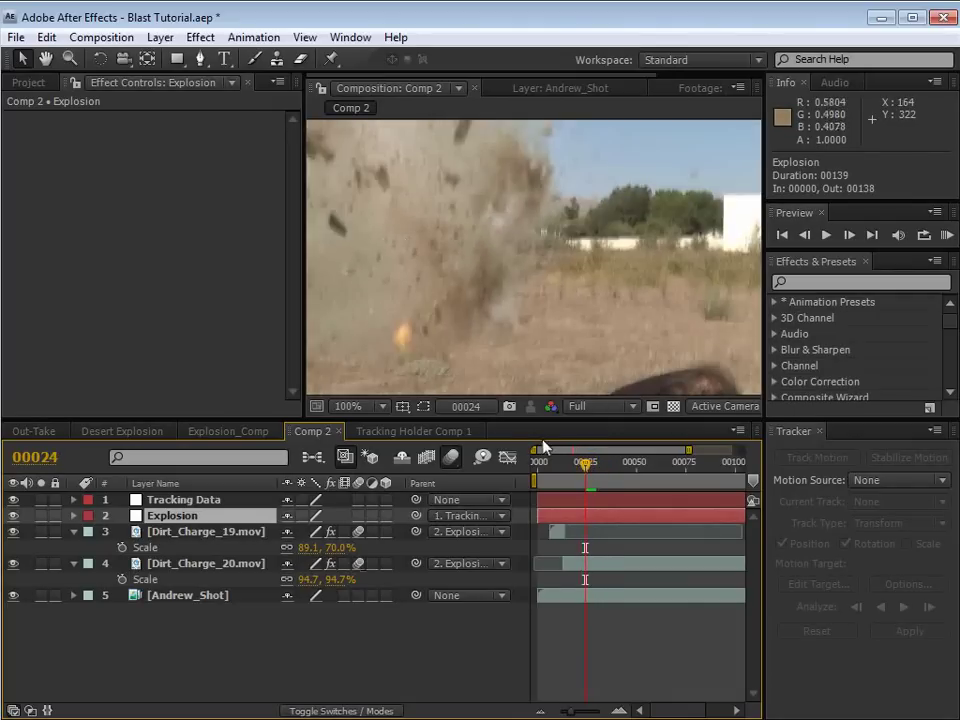
key("Page_Down")
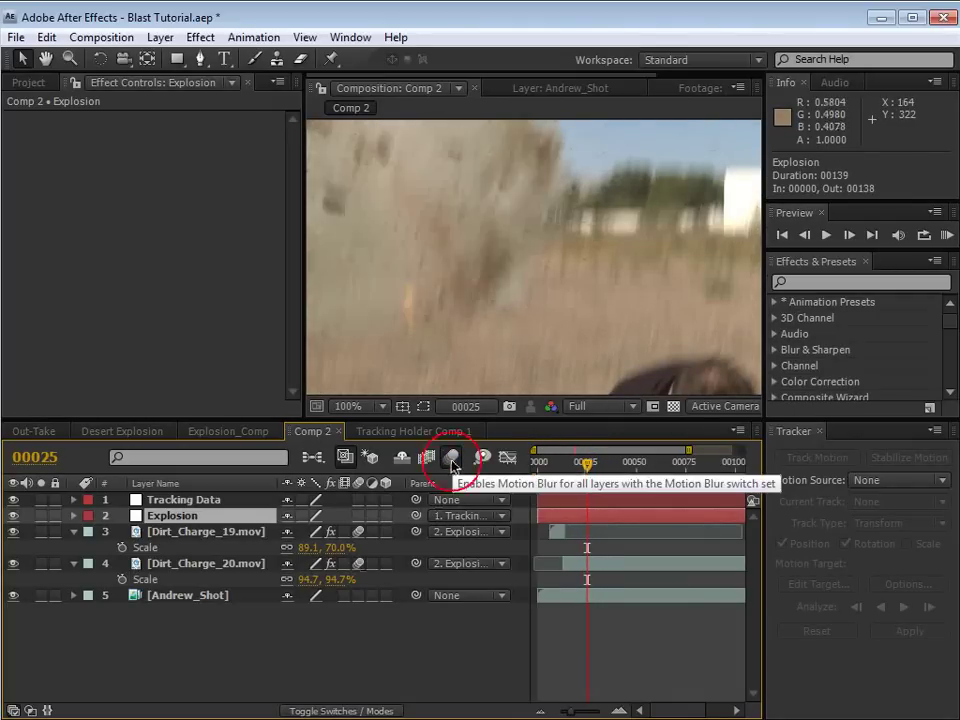
key("Page_Up")
key("Page_Down")
key("Page_Down")
scroll(486, 305, "down", 2)
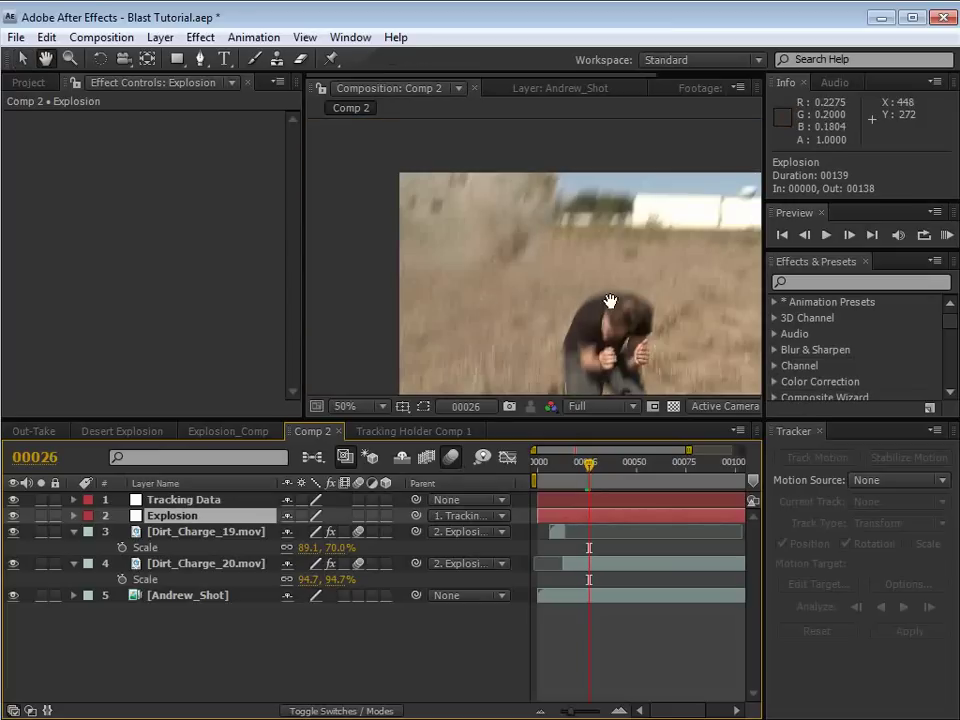
left_click_drag(607, 466, 580, 485)
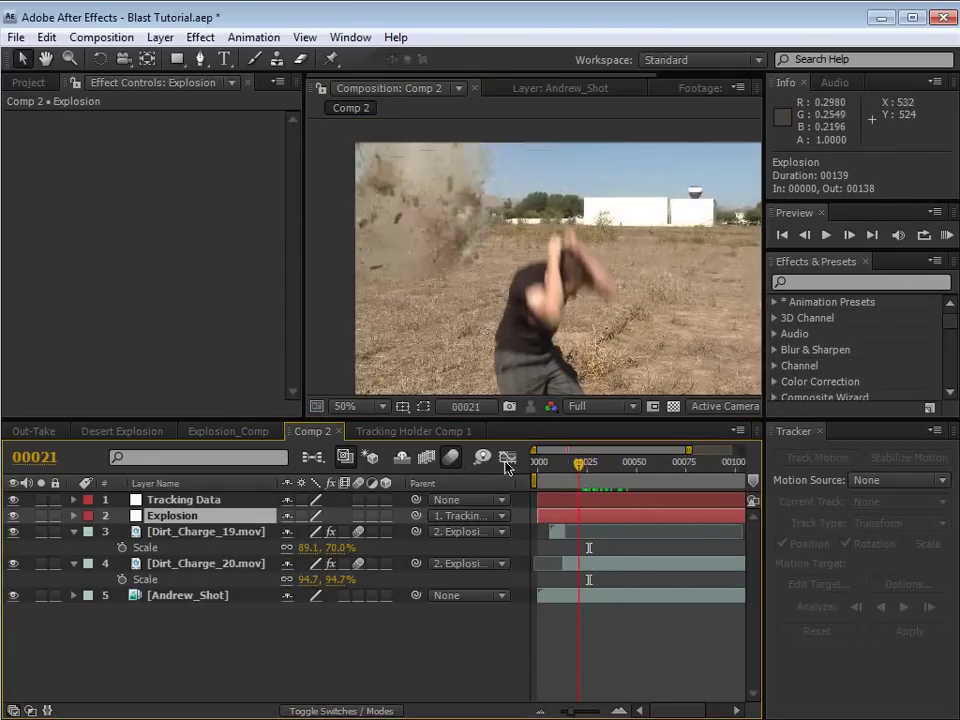
key("ctrl+s")
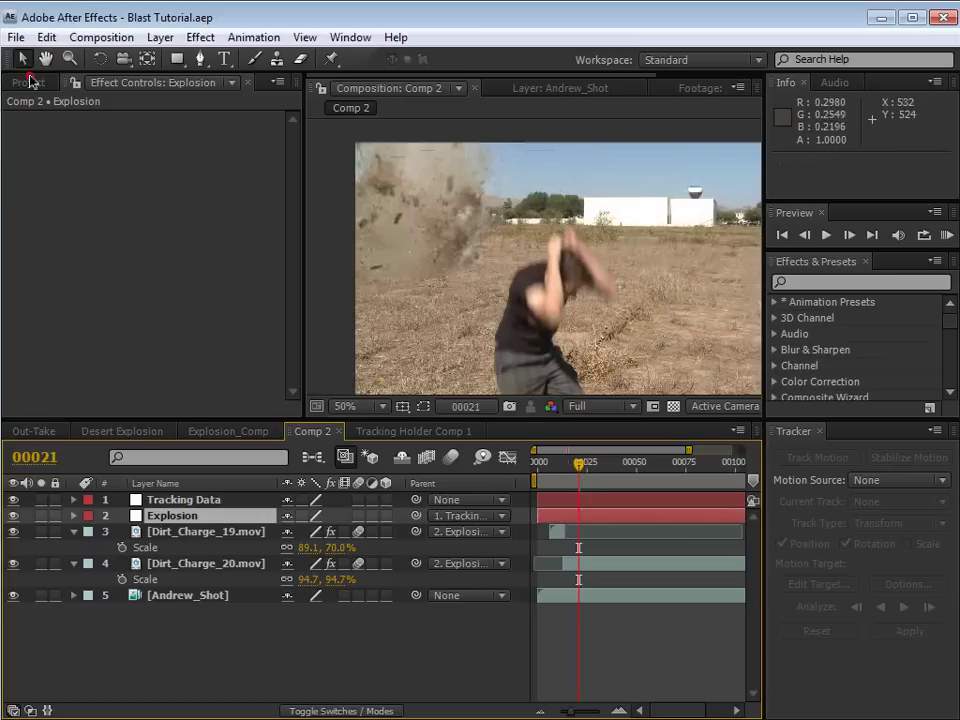
- Find the dust footage in the project and preview Dust_Wave_02.mov up to about frame 39
left_click(28, 82)
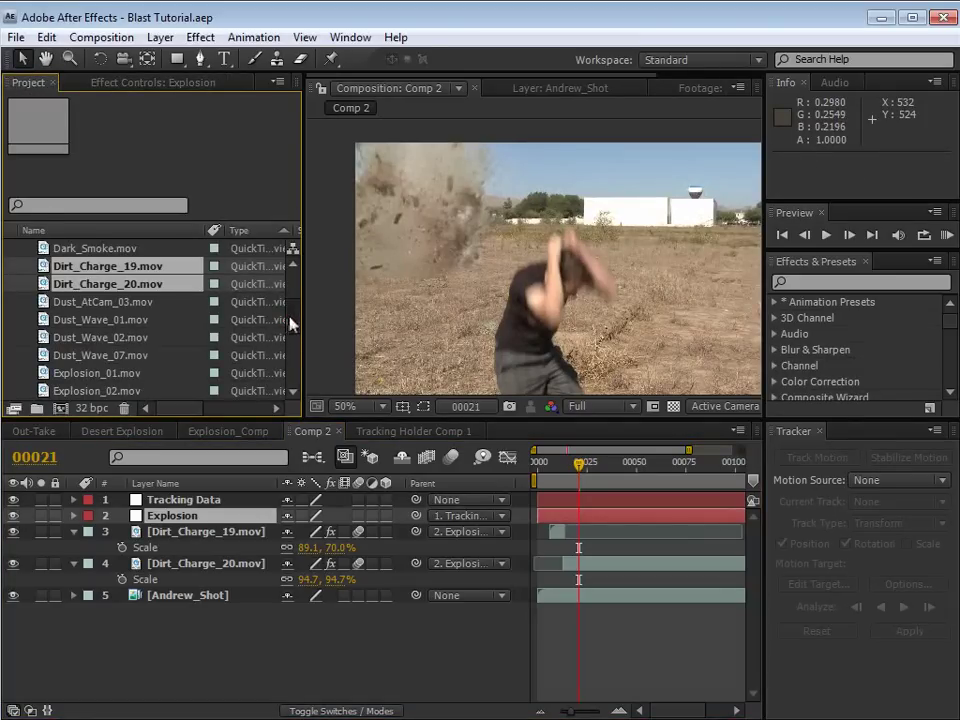
left_click_drag(291, 320, 293, 311)
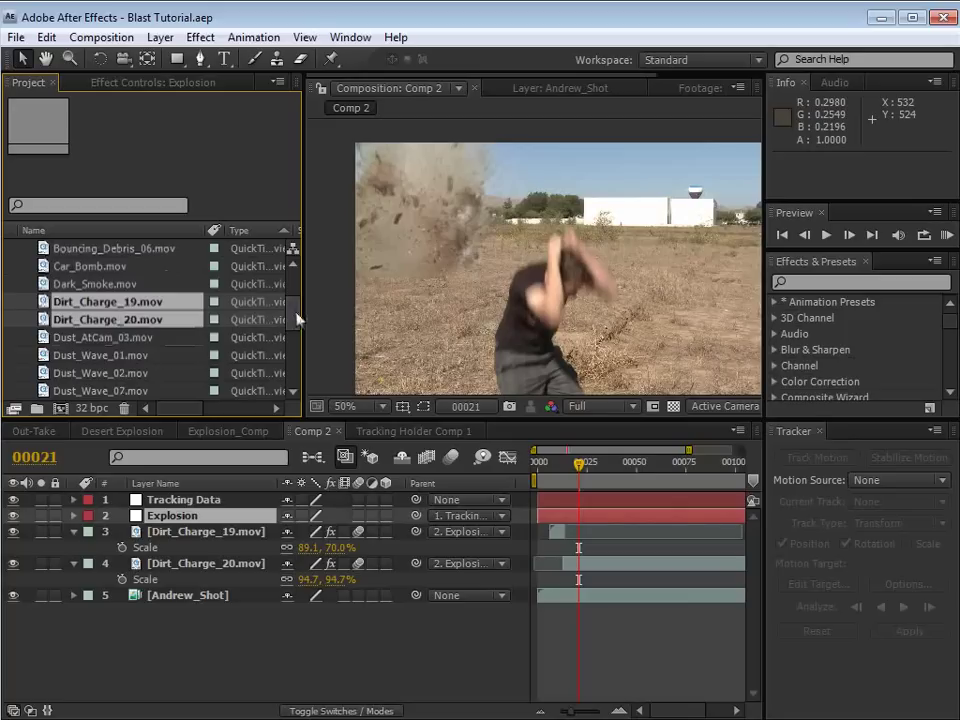
left_click(115, 338)
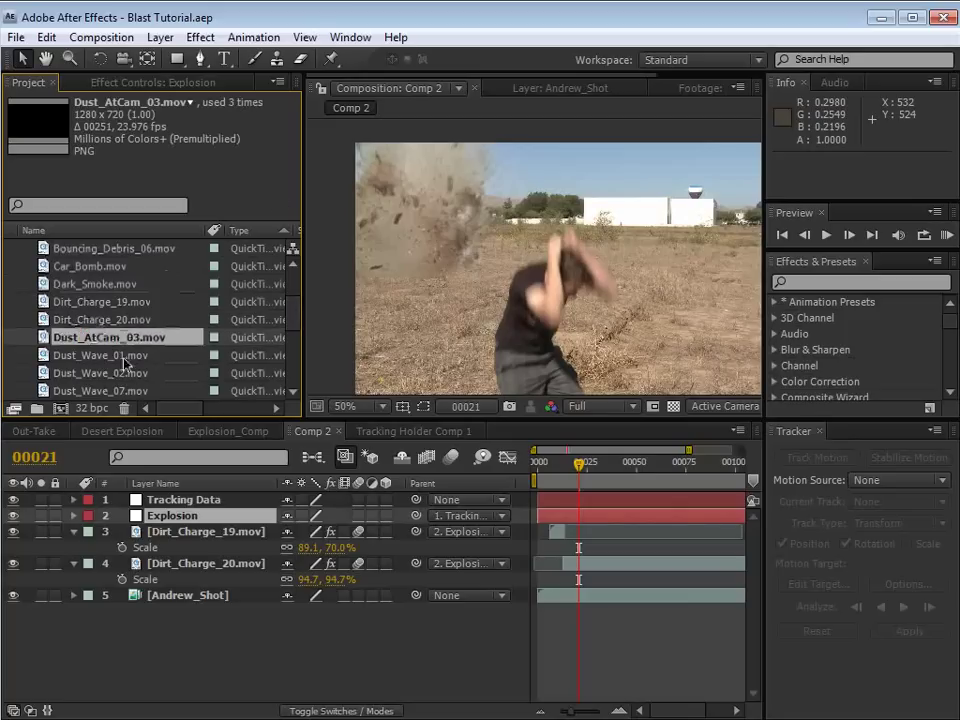
left_click(98, 356)
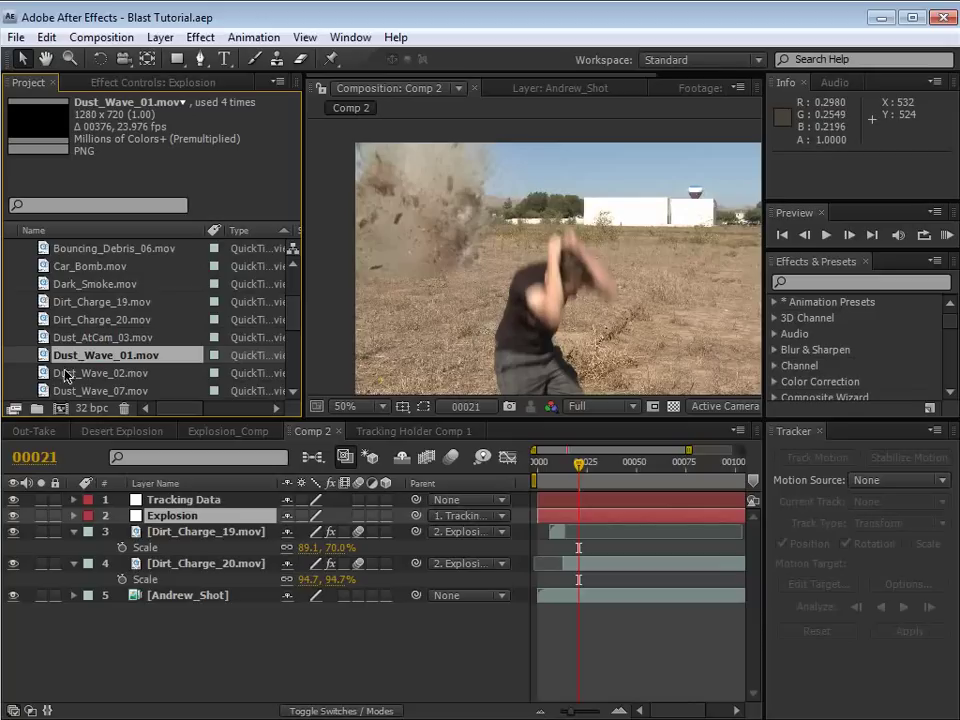
left_click(77, 373)
double_click(42, 374)
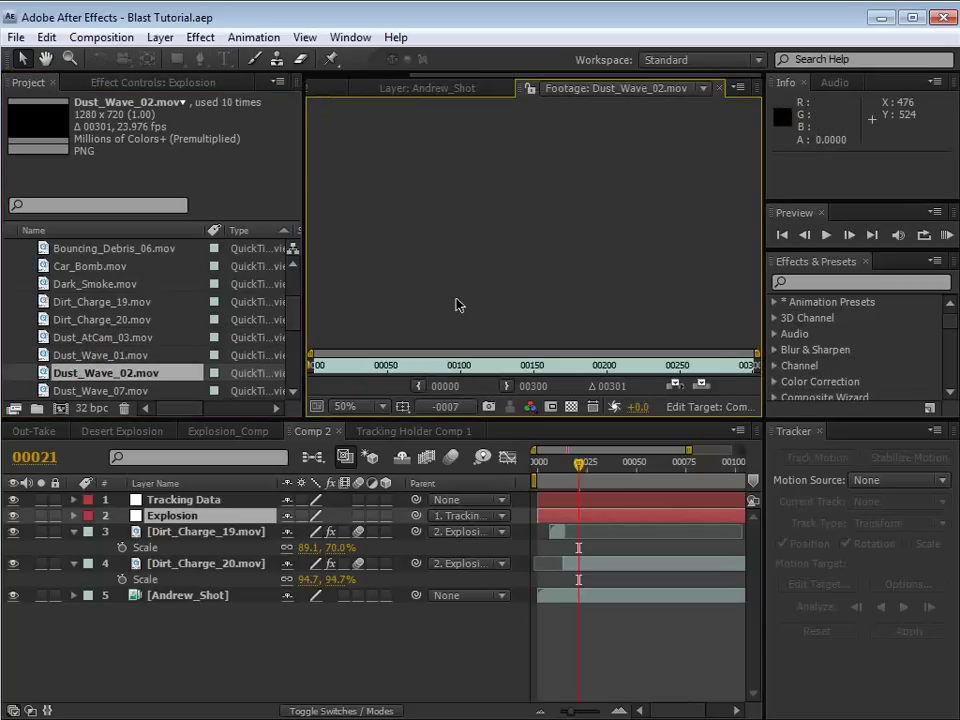
mouse_move(366, 365)
left_mouse_down()
mouse_move(383, 365)
mouse_move(342, 377)
mouse_move(378, 371)
left_mouse_up()
scroll(389, 340, "down", 1)
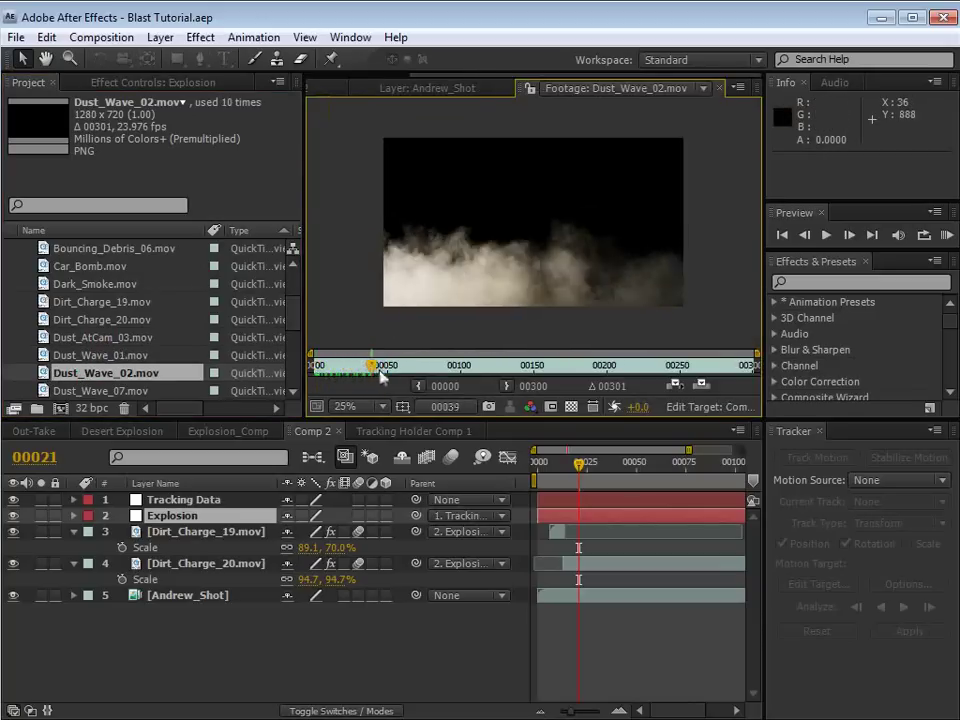
key("ctrl+w")
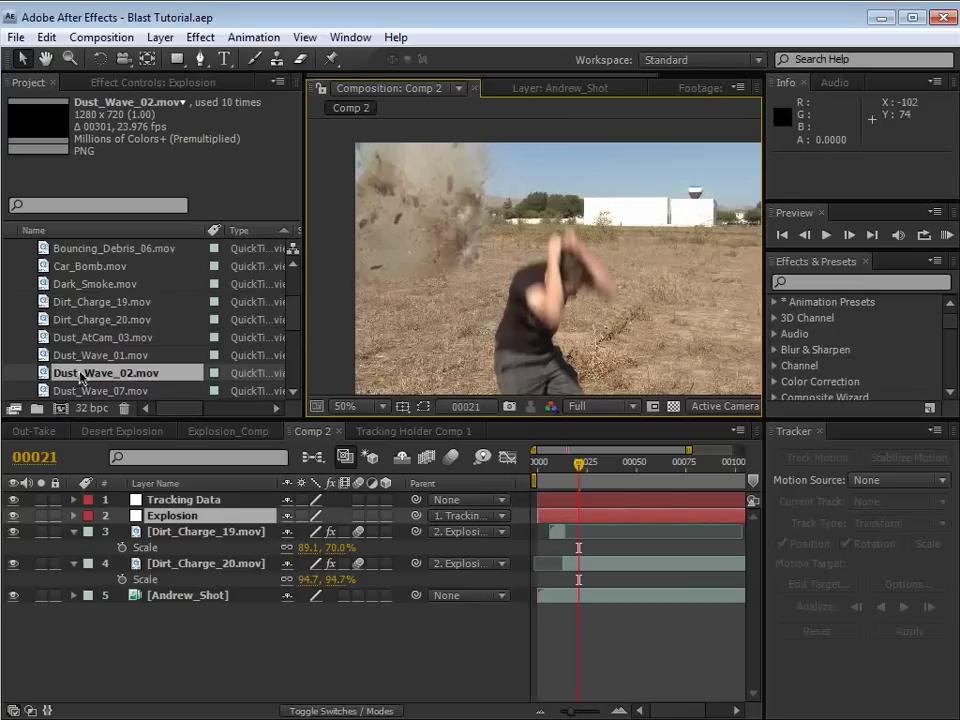
- Add Dust_Wave_02.mov to Comp 2 directly beneath the Explosion null, starting at frame 4, and raise it to about position 484, 86
left_click_drag(80, 376, 546, 531)
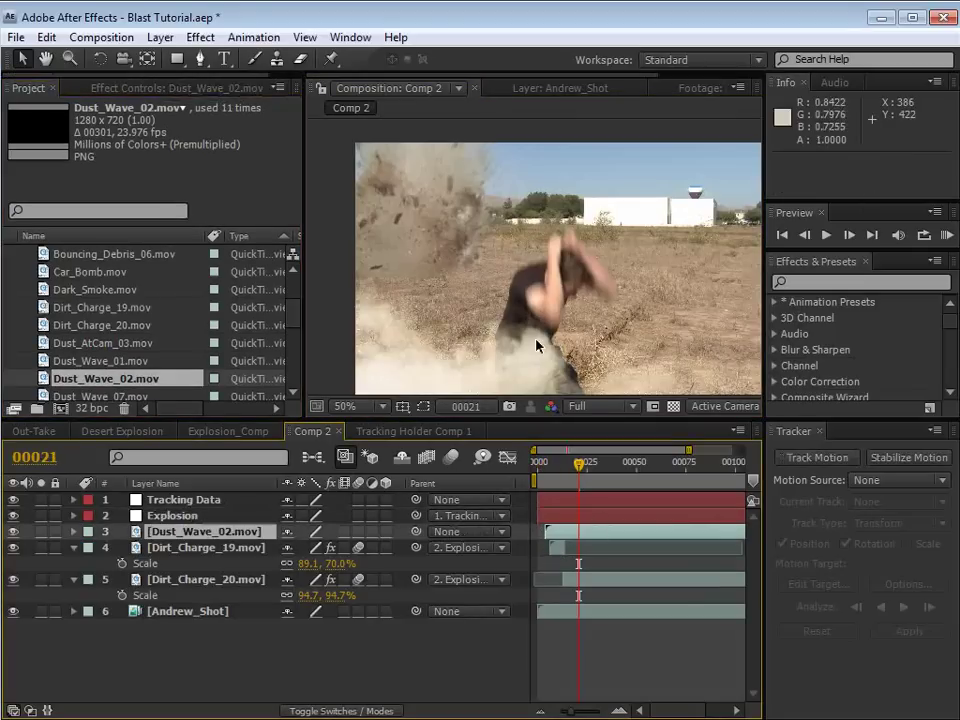
scroll(536, 346, "down", 1)
left_click_drag(510, 307, 511, 264)
key("s")
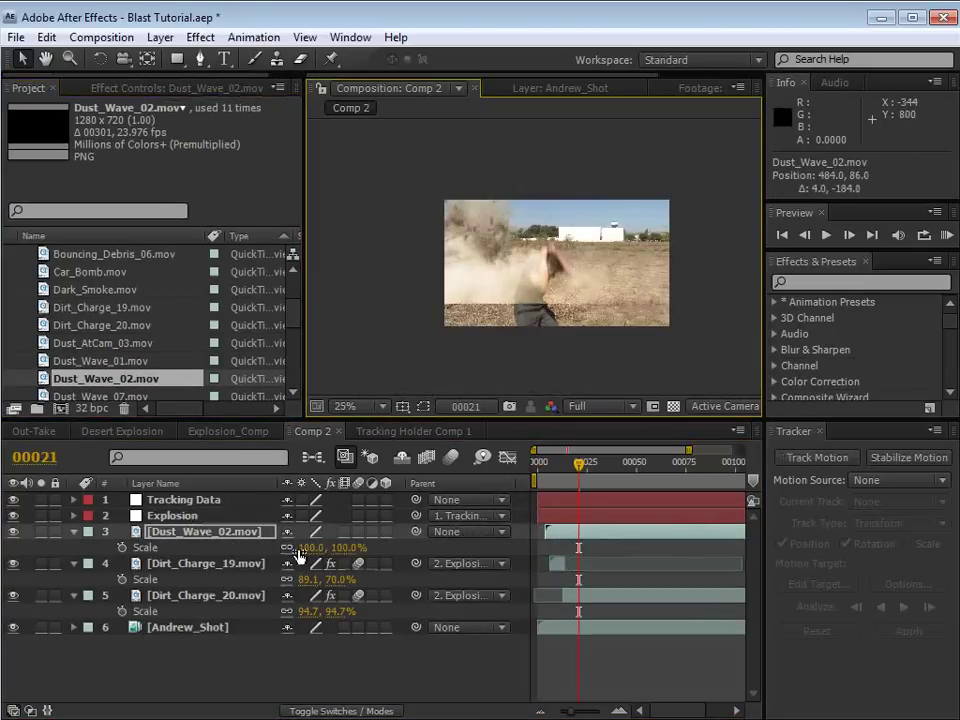
- Scale Dust_Wave_02.mov down to 50% and shift it over the dirt blast to about position 260, 72
left_click_drag(346, 548, 309, 548)
scroll(482, 304, "up", 1)
key("space")
left_click_drag(482, 304, 538, 339)
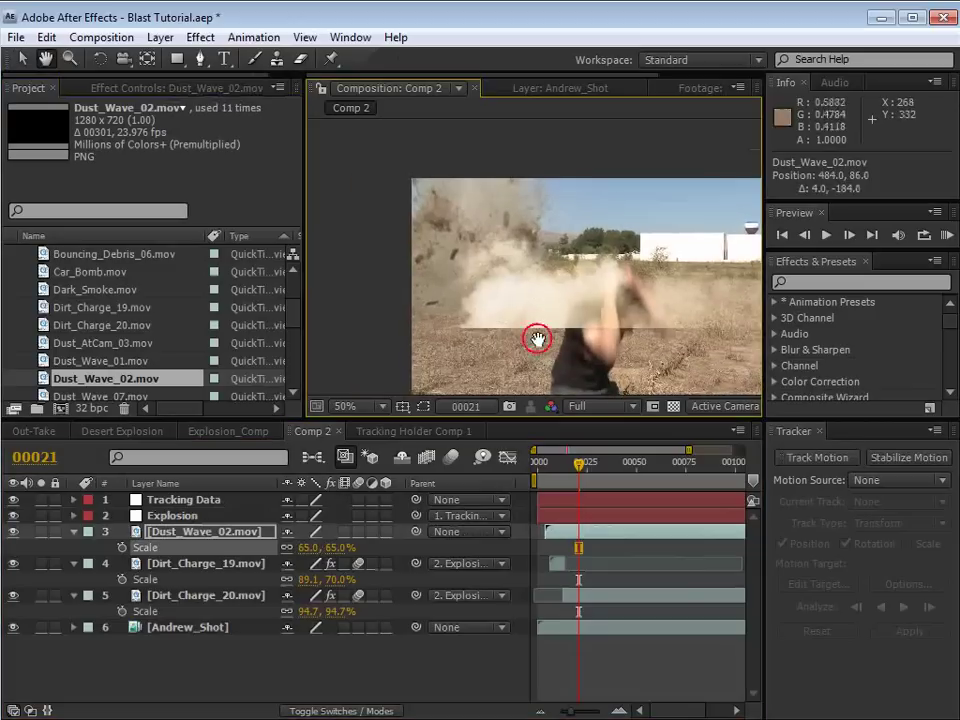
left_click_drag(585, 295, 471, 287)
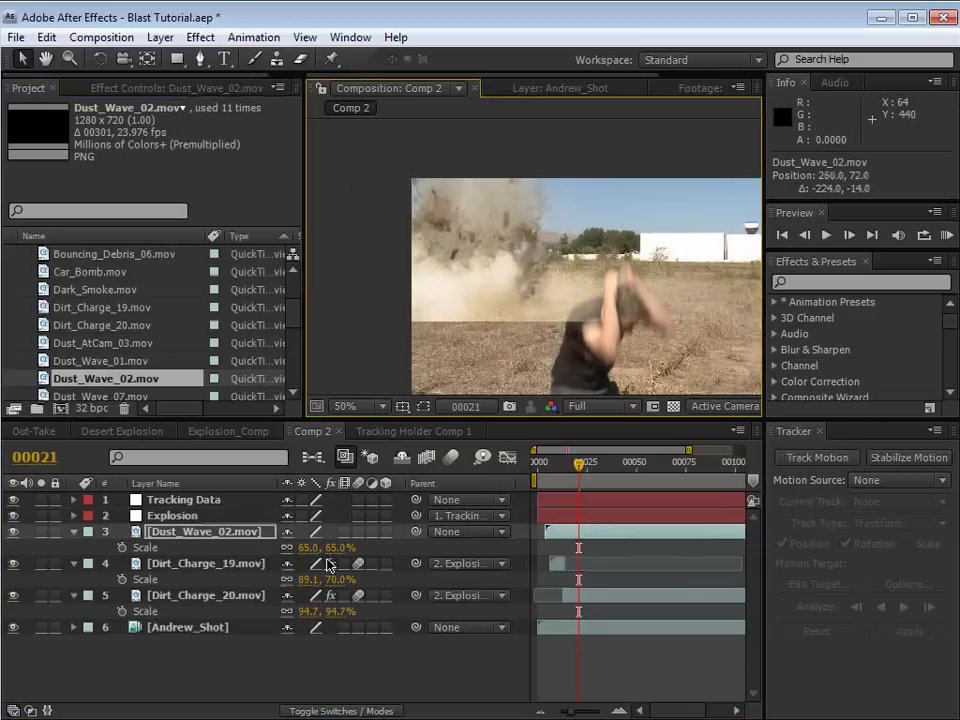
left_click_drag(325, 548, 311, 548)
- Parent Dust_Wave_02.mov to the Explosion null and position it at the blast's base, at about 227.8, 175.8
left_click_drag(483, 262, 471, 281)
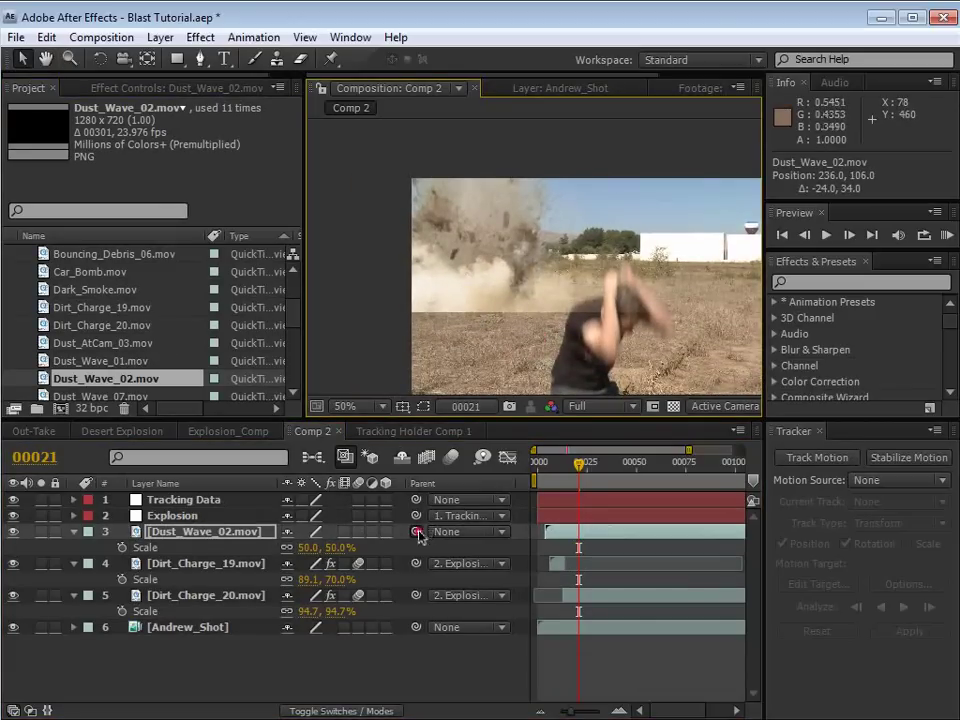
left_click_drag(417, 532, 183, 522)
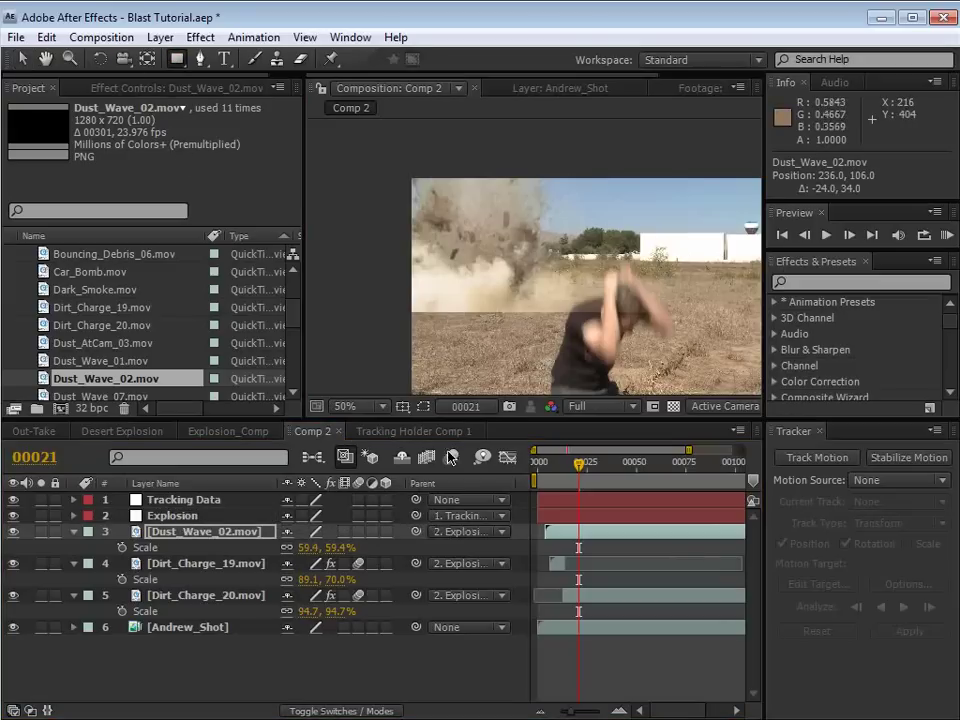
left_click_drag(478, 281, 527, 329)
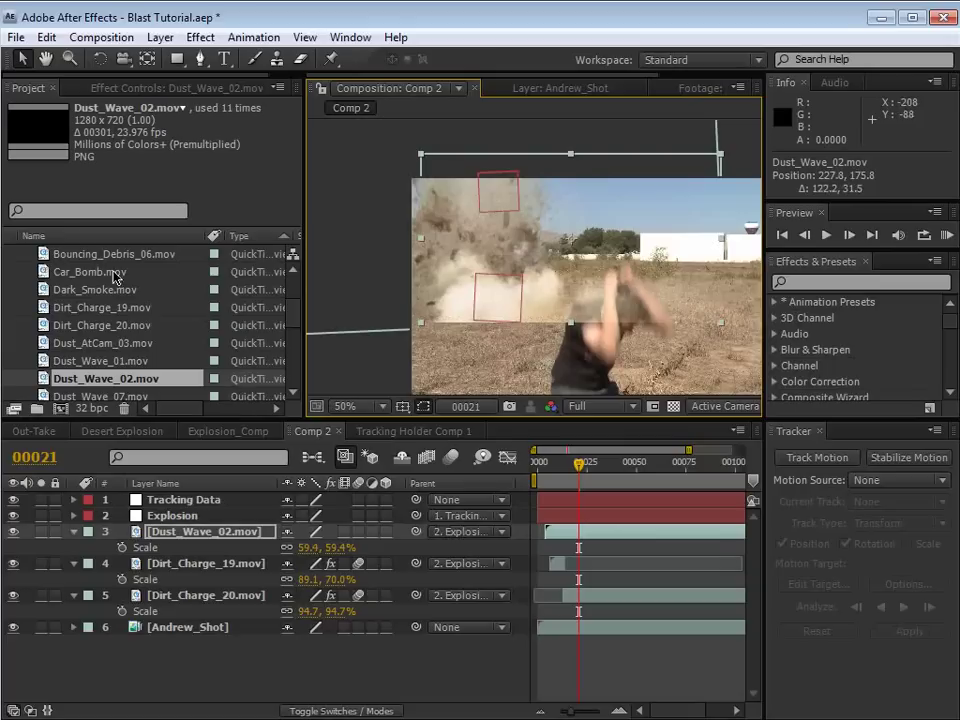
- Draw a rectangular mask around the dust on Dust_Wave_02.mov and feather it by 57 pixels
key("q")
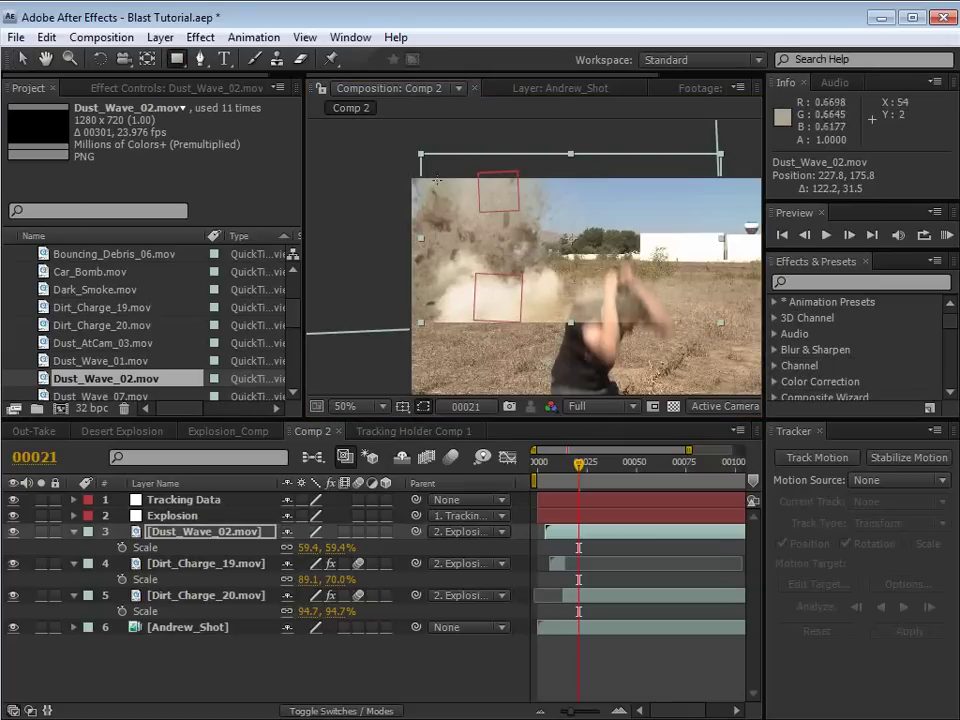
left_click_drag(436, 180, 679, 310)
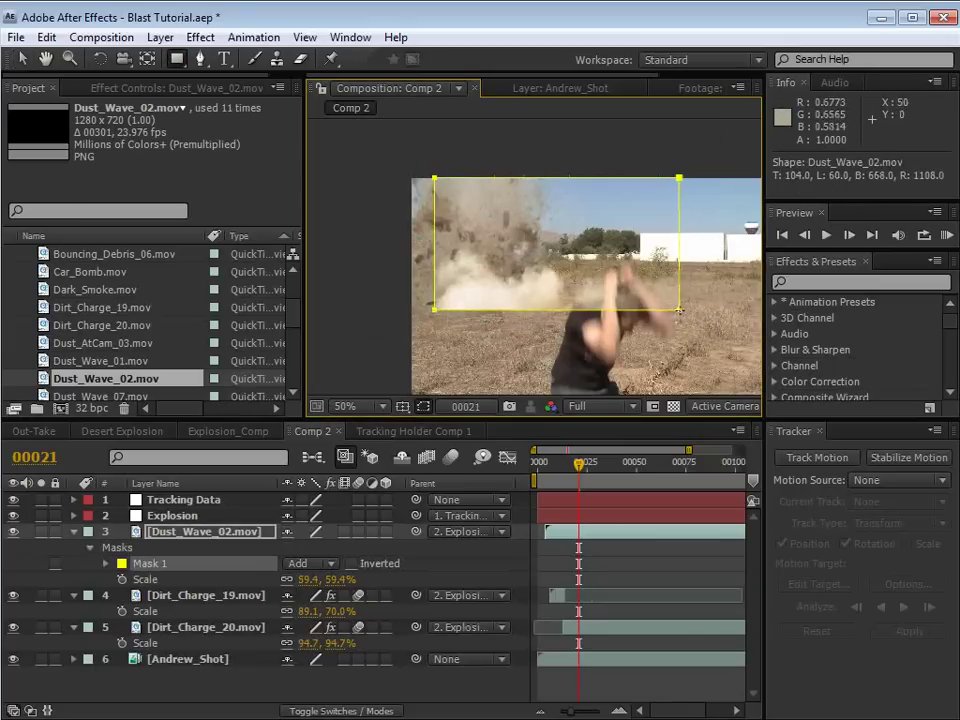
key("f")
left_click_drag(303, 563, 376, 563)
left_click(625, 564)
key("v")
- Inspect the dust wave's masked base up close and set Dust_Wave_02.mov's blending mode to Screen
scroll(542, 326, "up", 1)
key("space")
left_click_drag(460, 346, 483, 313)
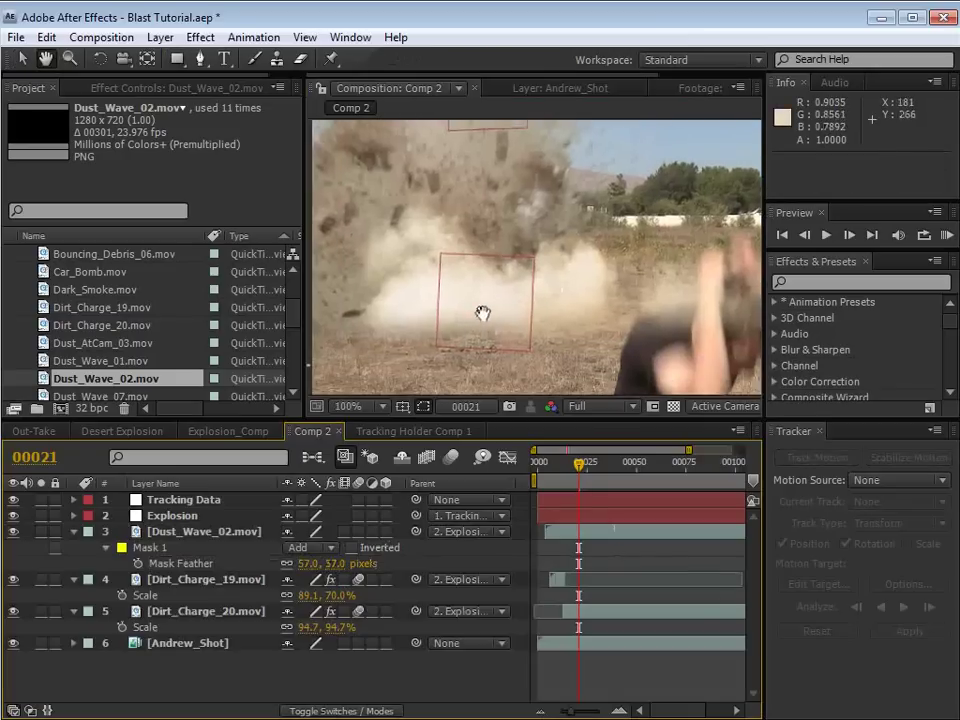
key("v")
left_click(172, 533)
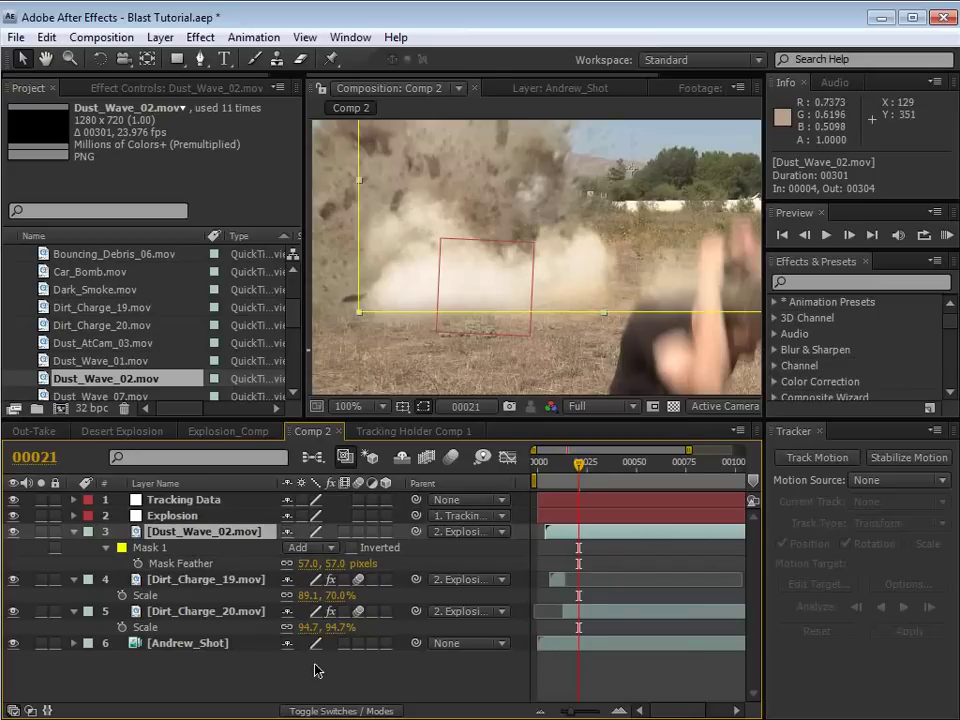
left_click(341, 711)
left_click(305, 531)
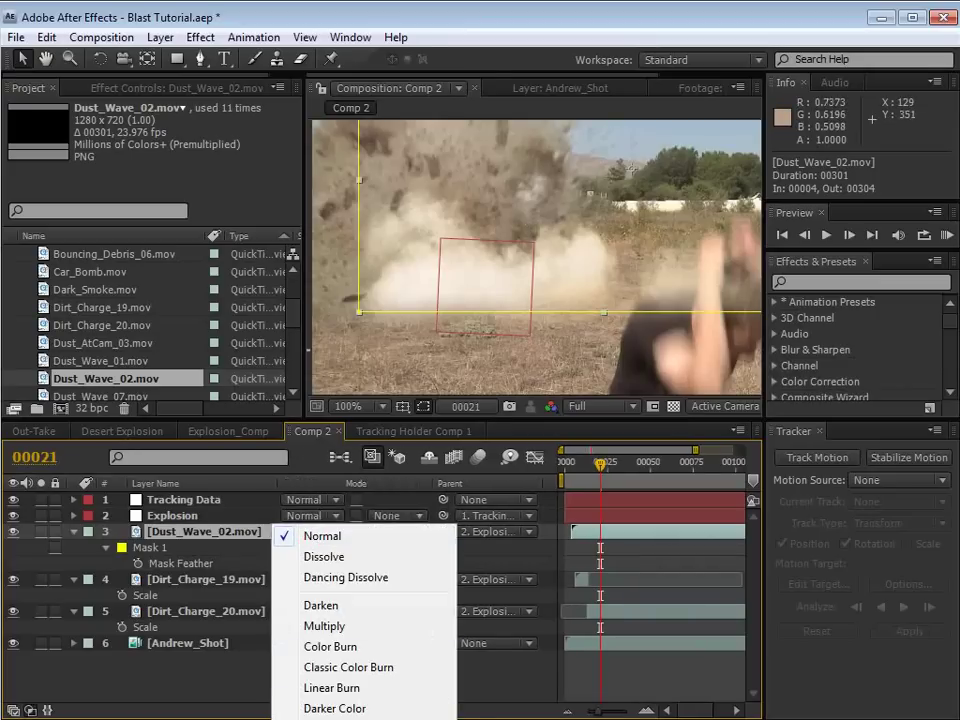
left_click(330, 719)
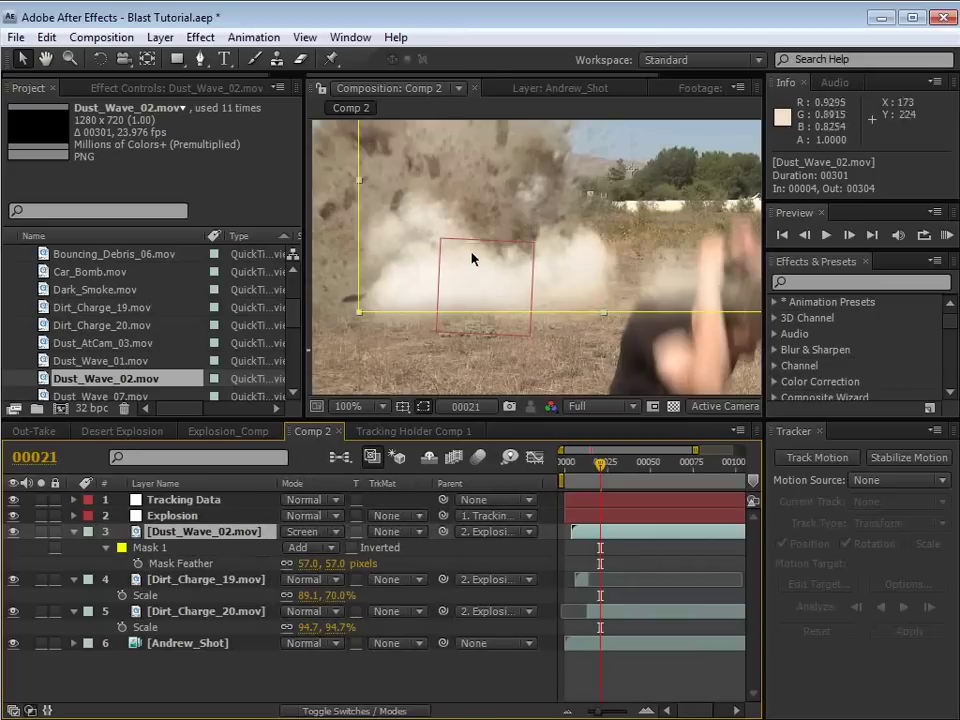
- Shift Dust_Wave_02.mov to about position 158.6, 181.1 and return its blending mode to Normal after trying Add
left_click_drag(576, 281, 534, 280)
left_click(322, 538)
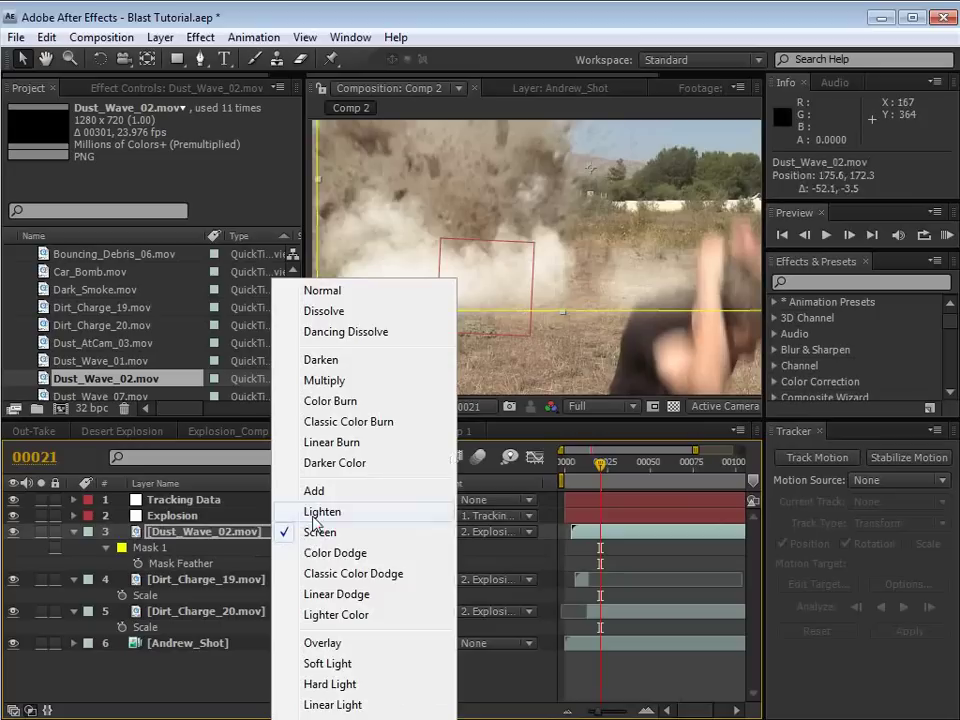
left_click(311, 490)
left_click(295, 534)
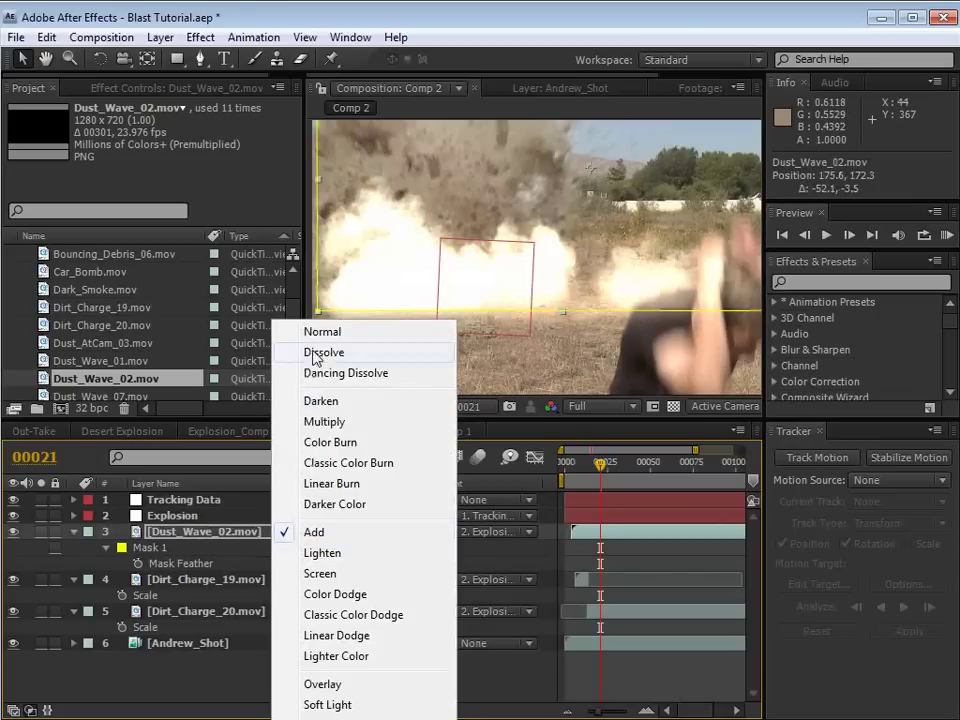
left_click(315, 334)
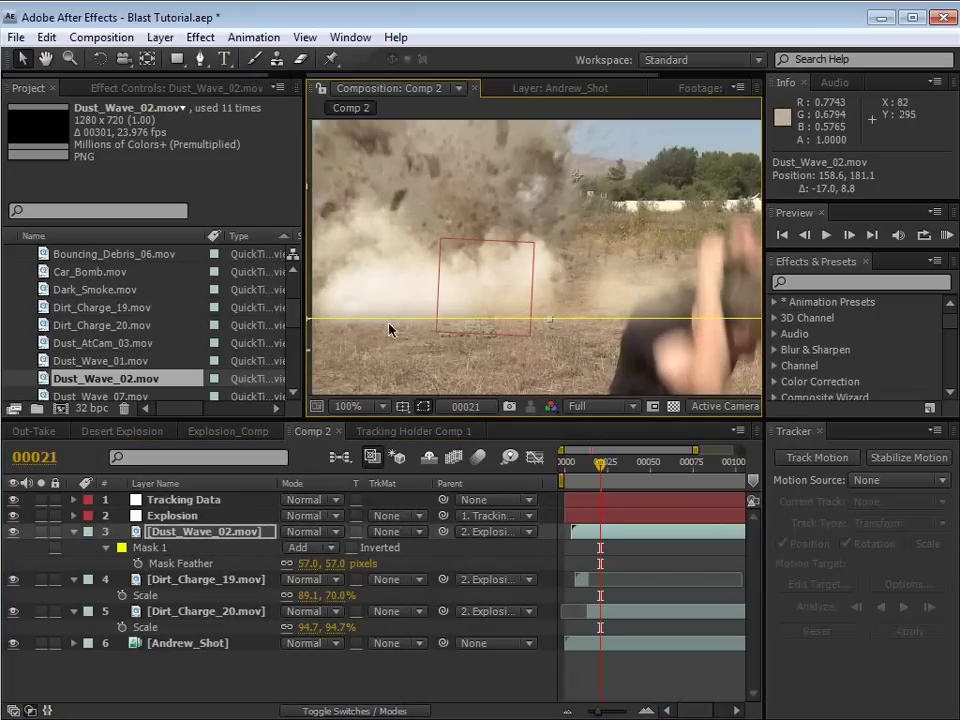
- Apply the Tint color correction effect to Dust_Wave_02.mov
key("h")
left_click_drag(405, 336, 475, 283)
key("v")
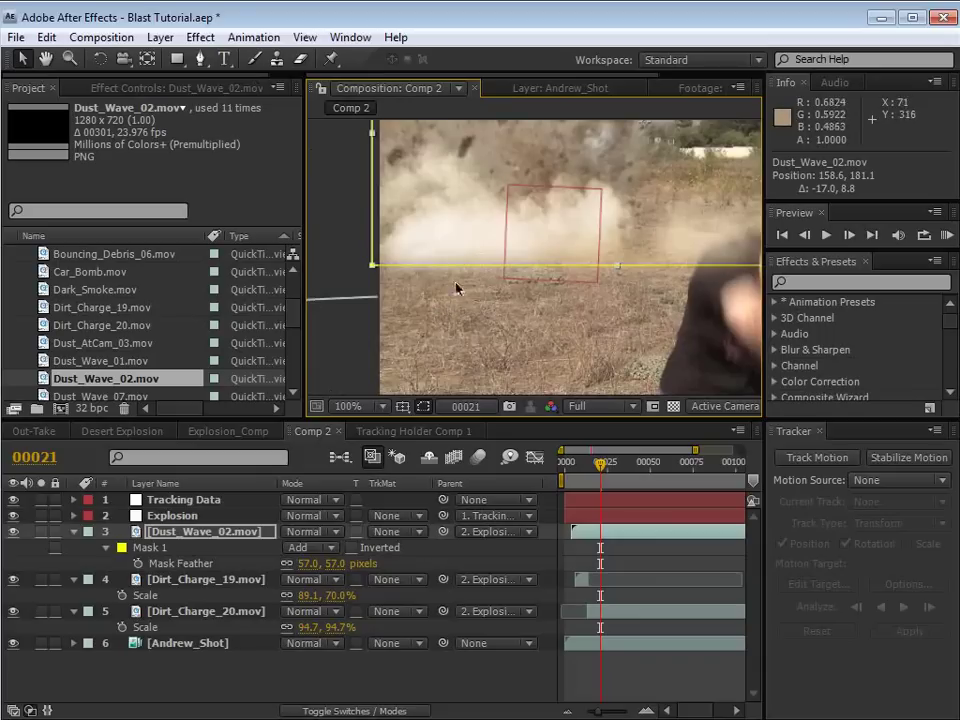
left_click(211, 41)
mouse_move(283, 210)
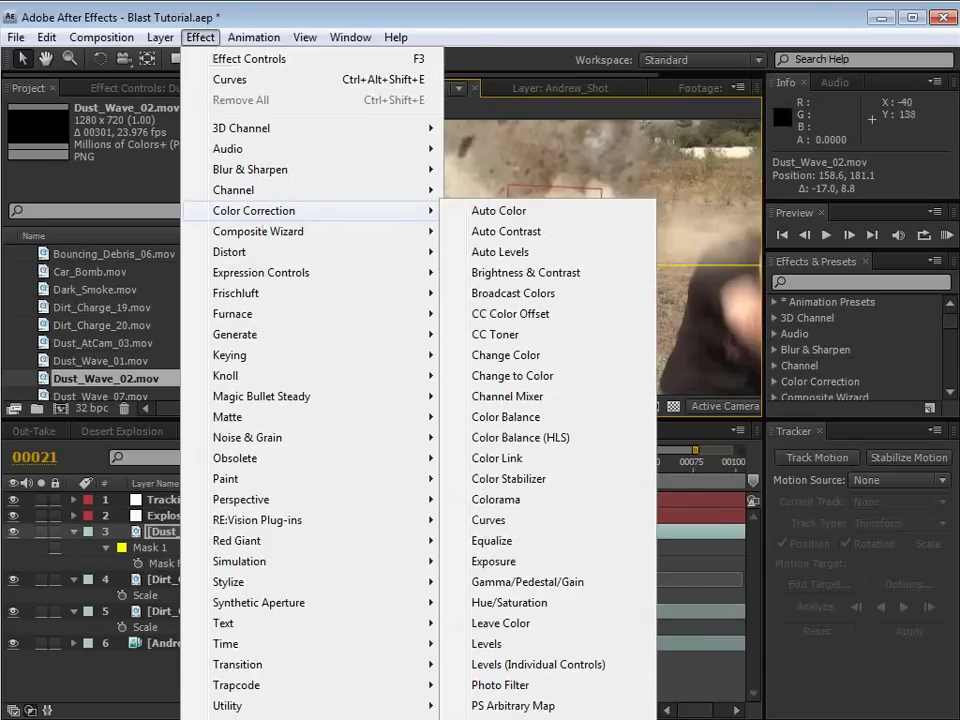
left_click(486, 719)
key("h")
left_click_drag(523, 267, 507, 316)
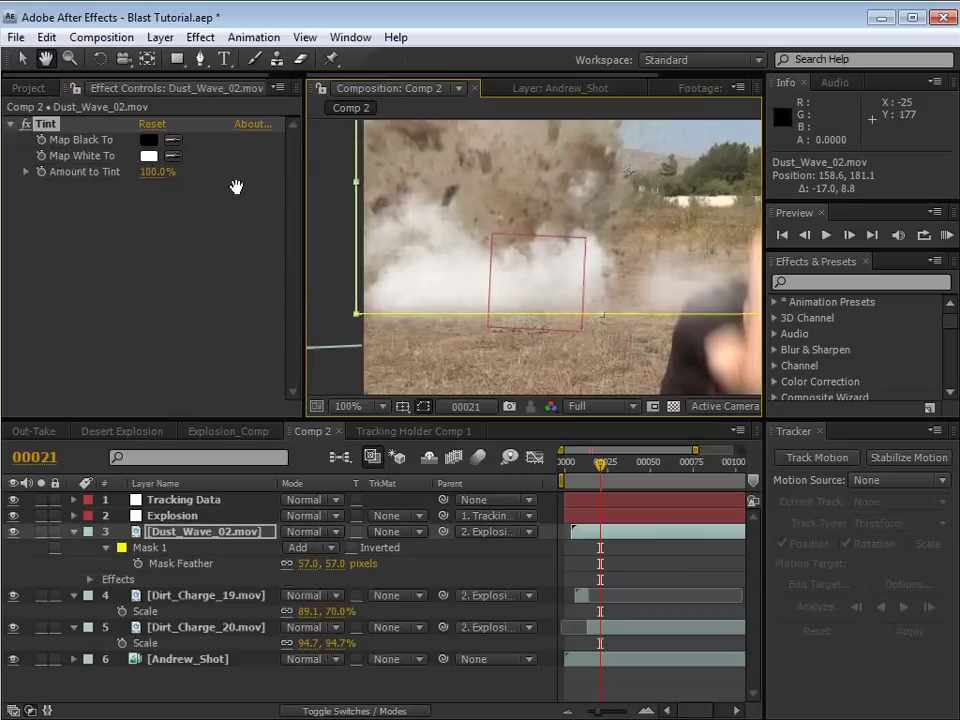
key("v")
- Sample the Tint effect's Map Black To and Map White To colors from the dust and dirt in the shot
left_click(172, 139)
left_click(400, 308)
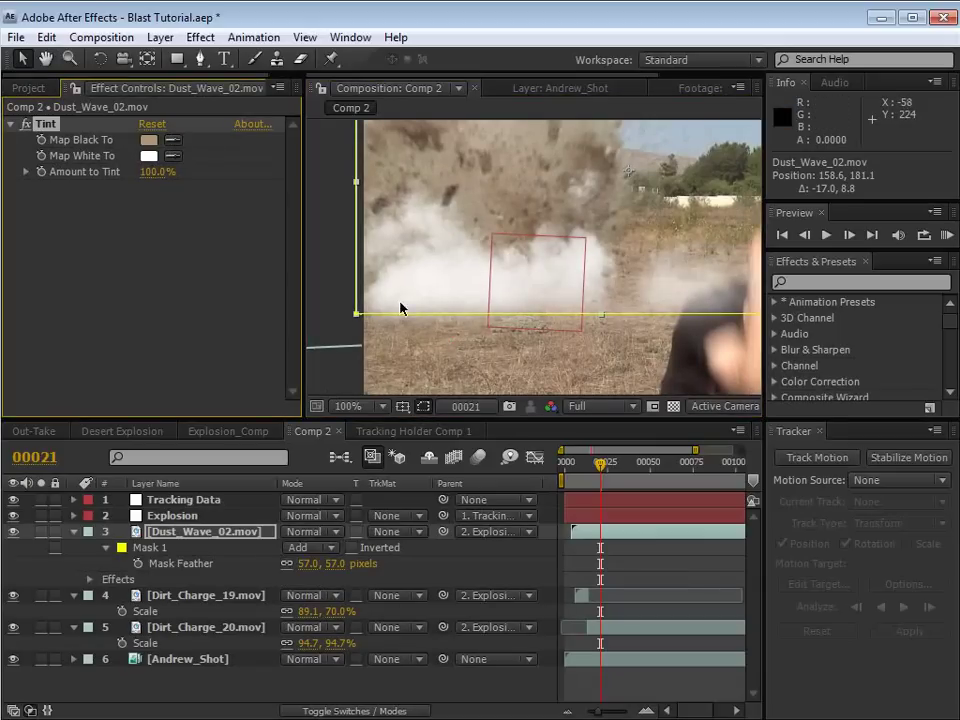
left_click(172, 163)
left_click(485, 366)
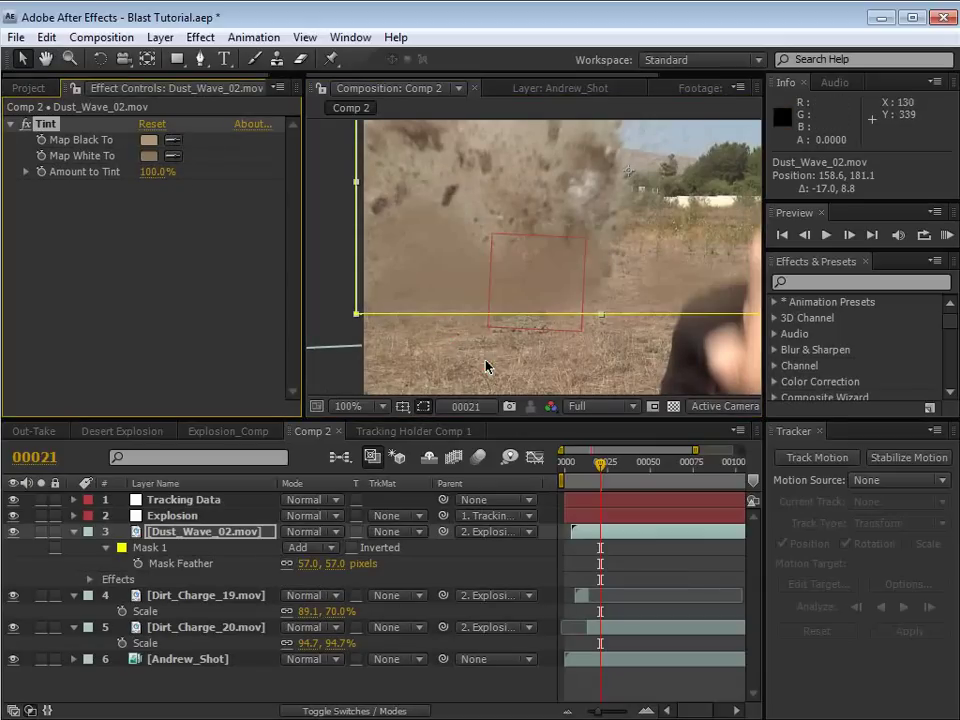
- Adjust the Tint colors on Dust_Wave_02.mov to about A99A8C for Map White To and about 9F7446 for Map Black To
left_click(148, 155)
left_click(572, 545)
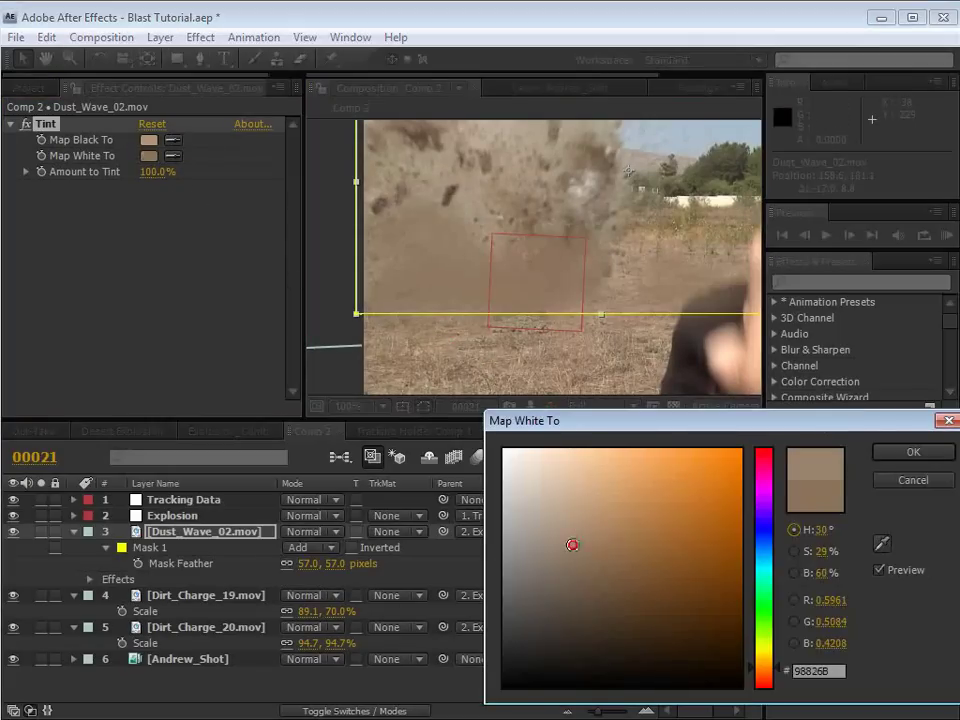
left_click_drag(572, 545, 531, 535)
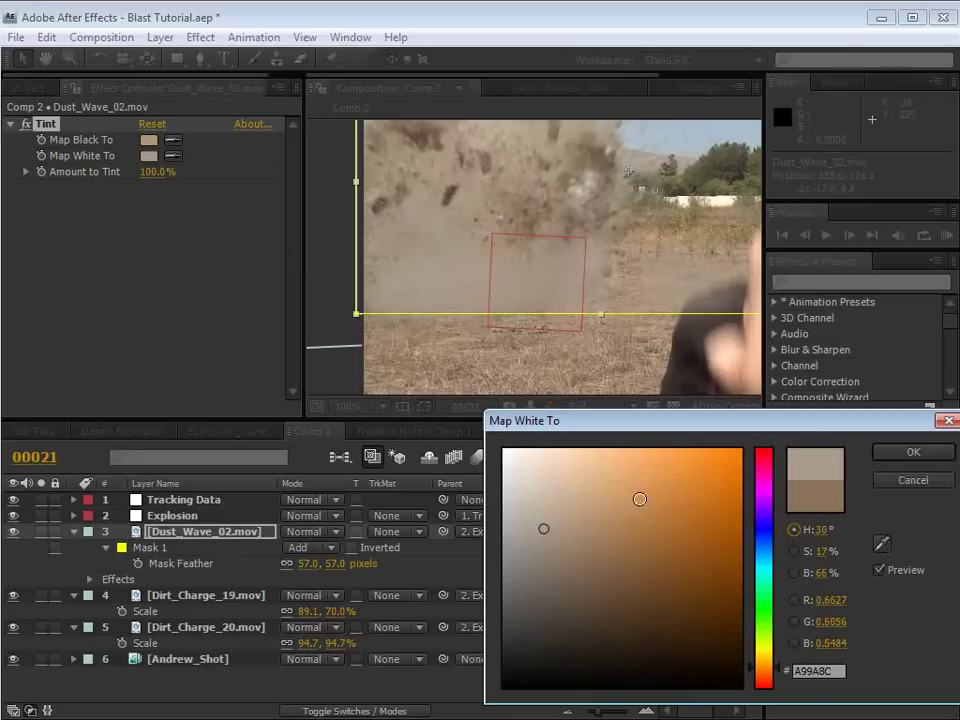
left_click(903, 452)
left_click(148, 139)
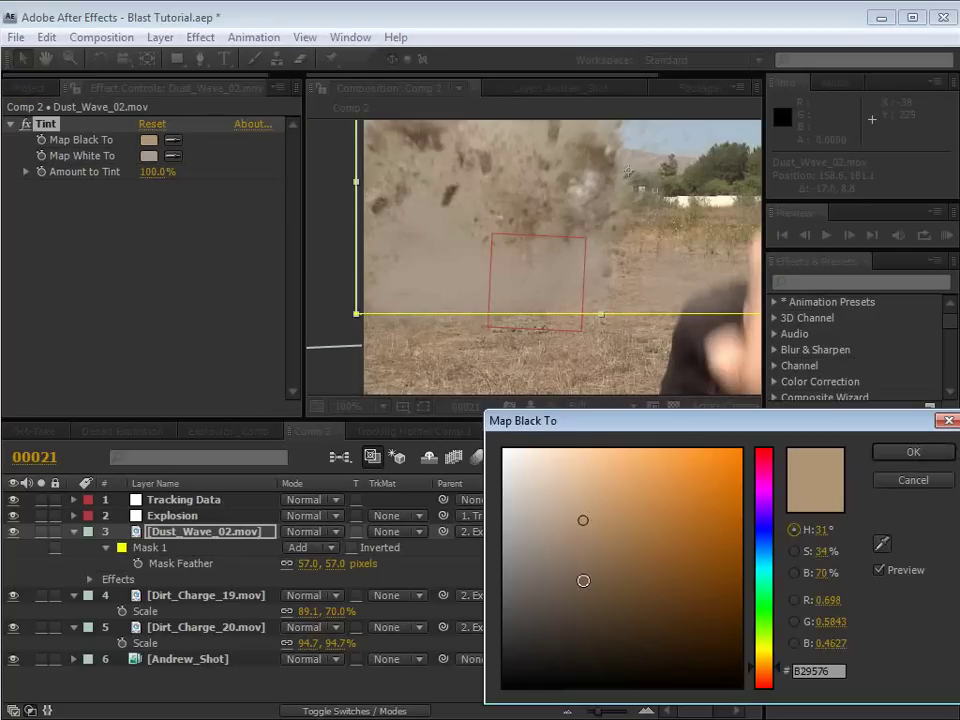
left_click_drag(585, 530, 636, 538)
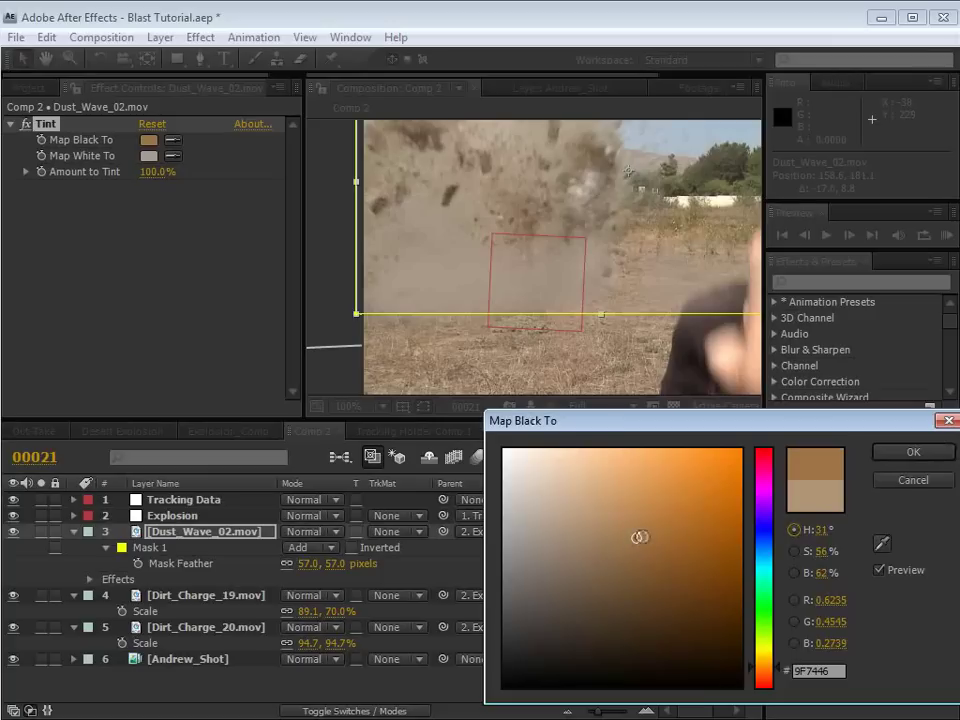
left_click(912, 456)
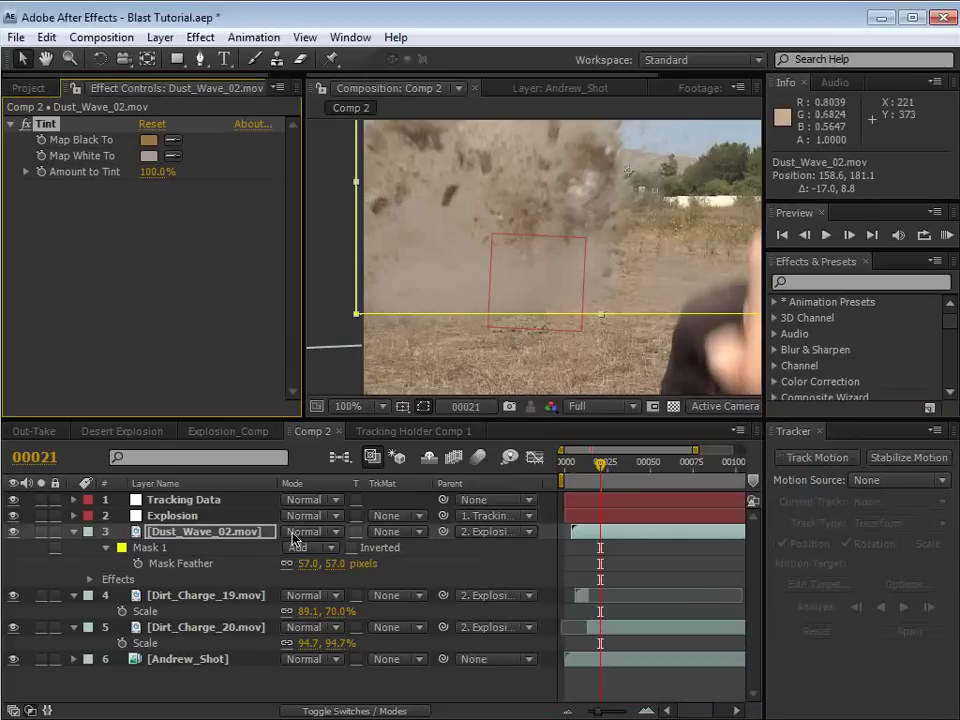
- Try a lower opacity on Dust_Wave_02.mov and set it back to 100%
left_click(199, 531)
key("t")
left_click(289, 547)
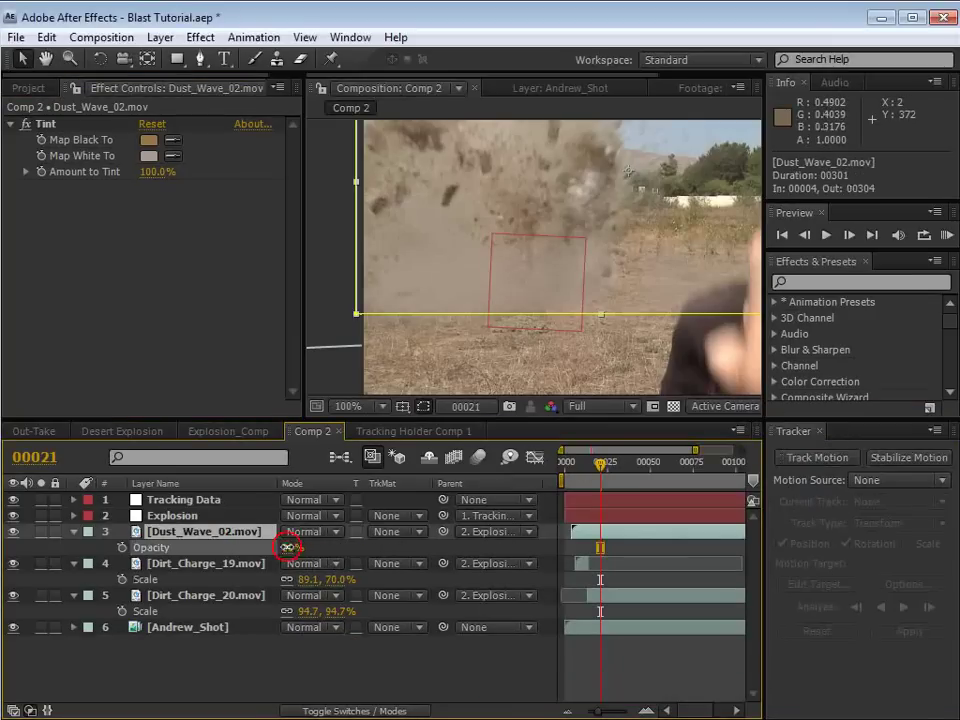
left_click_drag(291, 548, 300, 548)
left_click(265, 548)
- Scale Dust_Wave_02.mov down to 44.4% and reposition it at the blast's base, at about 81.1, 243.1
left_click(183, 532)
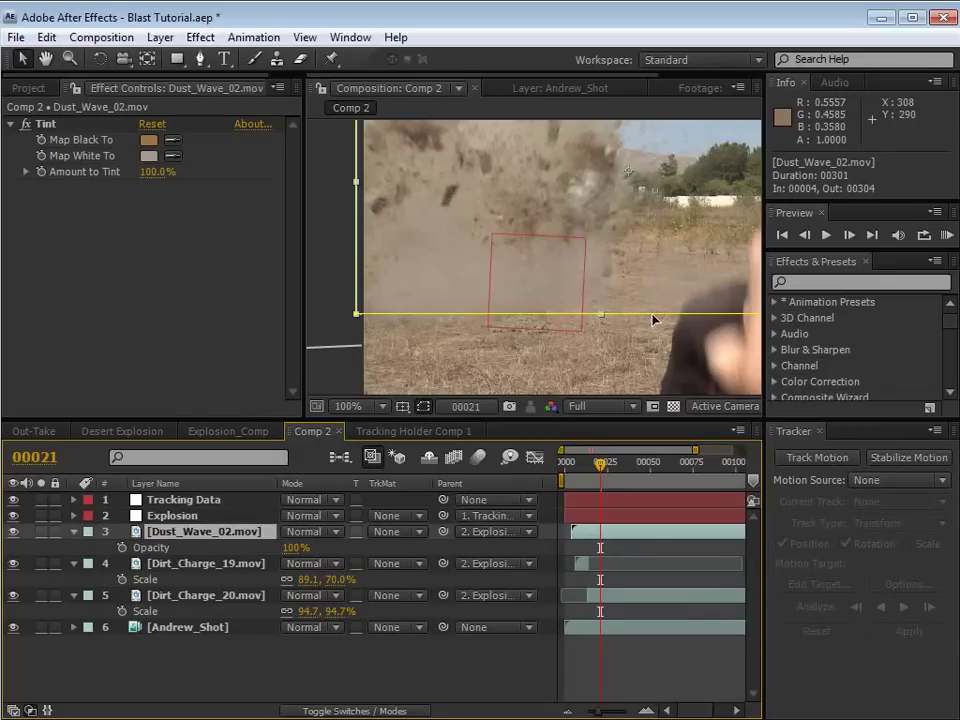
left_click_drag(527, 276, 508, 298)
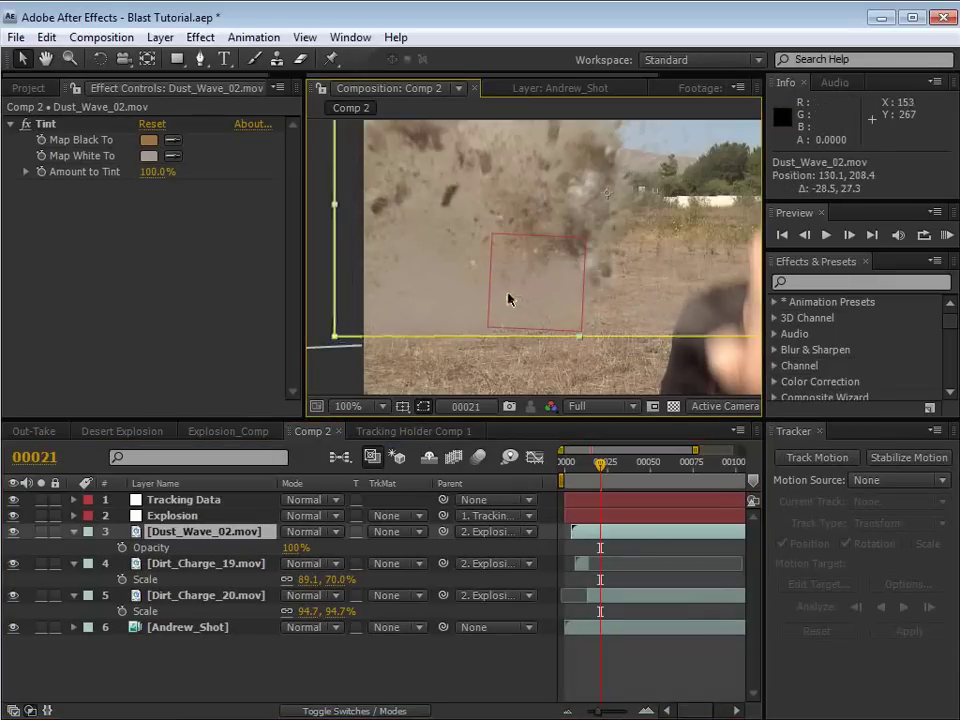
key("s")
left_click_drag(333, 546, 322, 548)
left_click_drag(628, 251, 579, 266)
left_click_drag(589, 462, 585, 462)
mouse_move(524, 288)
left_mouse_down()
mouse_move(531, 293)
mouse_move(518, 289)
left_mouse_up()
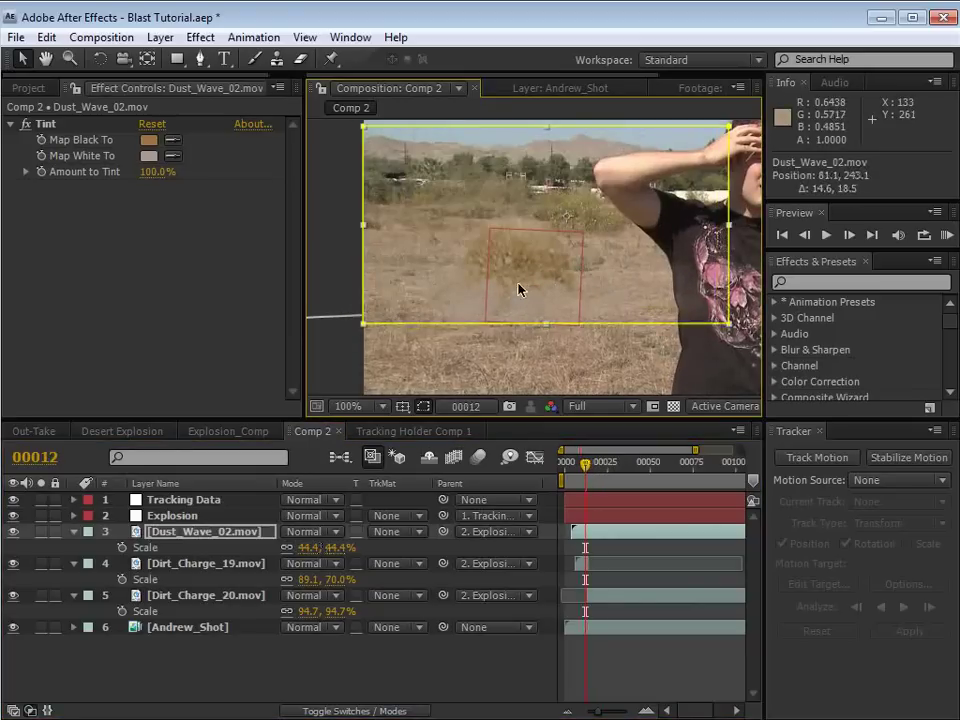
- Check the dust wave at frames 14 and 22 and warm the Tint's Map White To color to about B29C86
left_click_drag(585, 463, 588, 463)
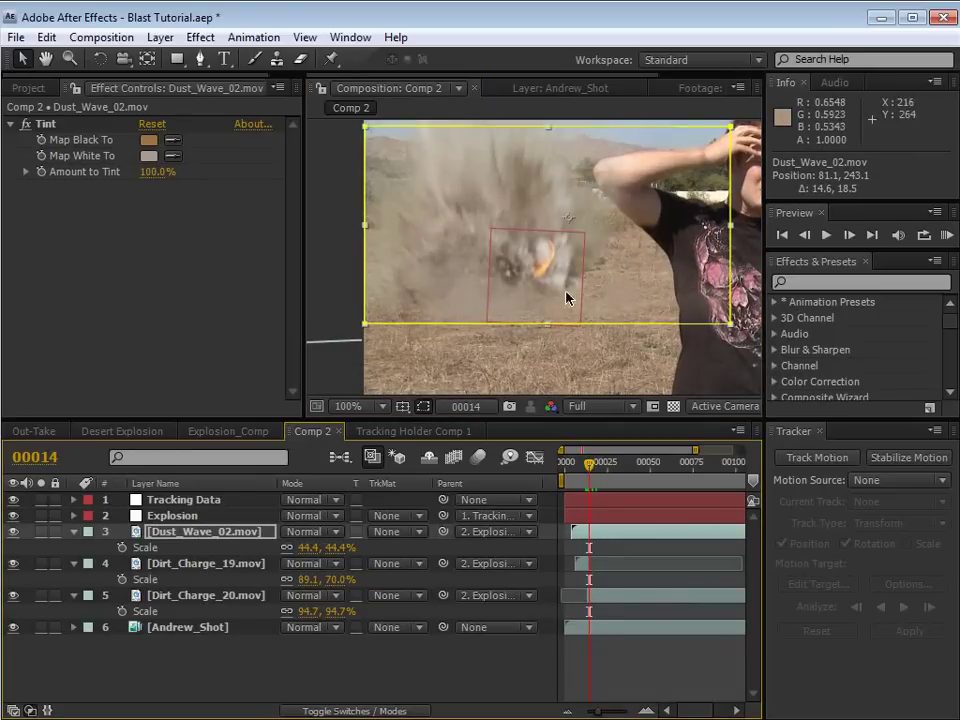
key("h")
left_click_drag(423, 271, 375, 281)
key("v")
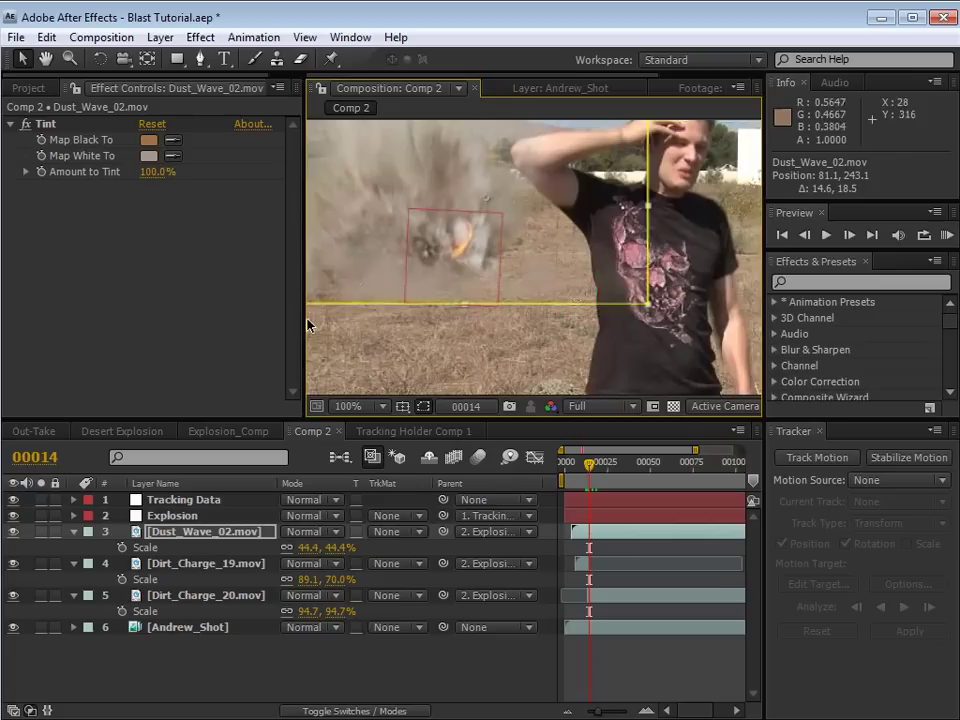
left_click_drag(303, 324, 275, 324)
left_click_drag(577, 478, 581, 478)
left_click(602, 466)
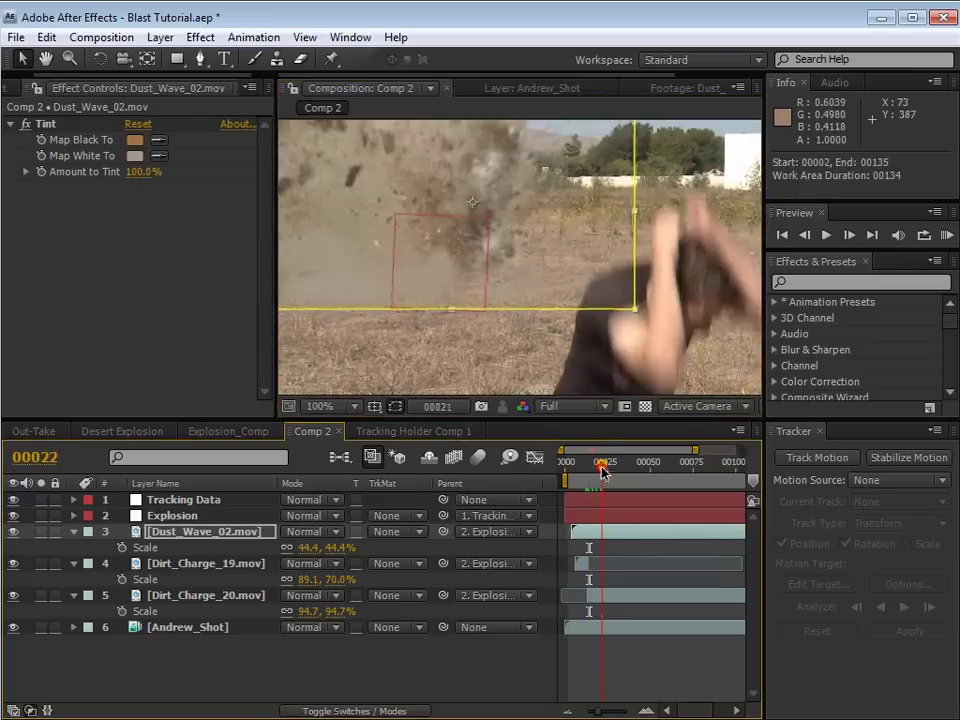
left_click(135, 157)
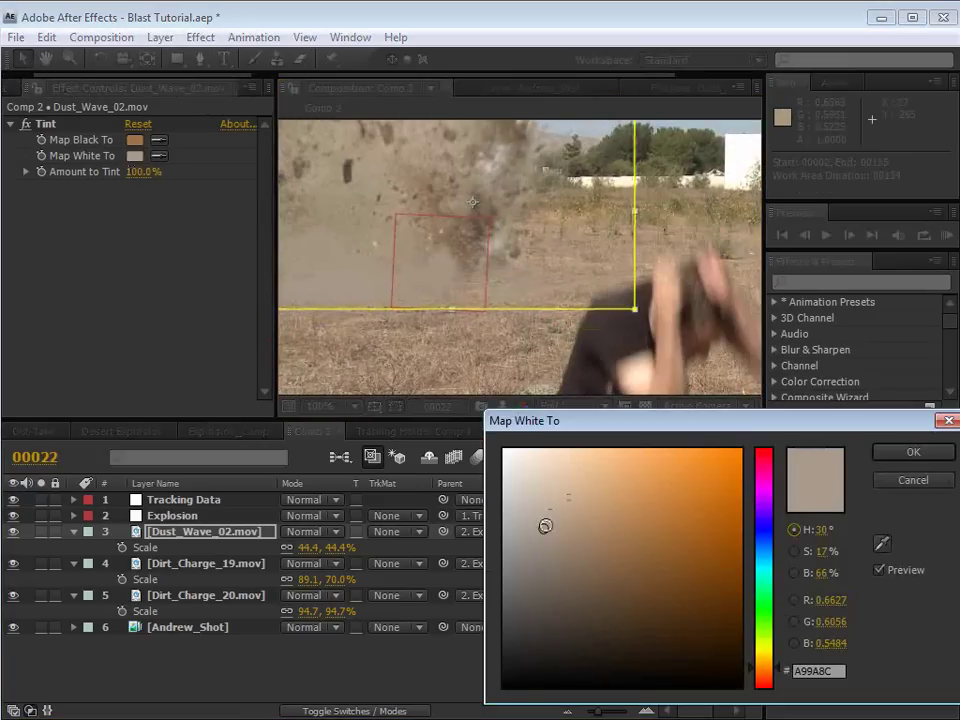
mouse_move(556, 528)
left_mouse_down()
mouse_move(567, 527)
mouse_move(560, 522)
left_mouse_up()
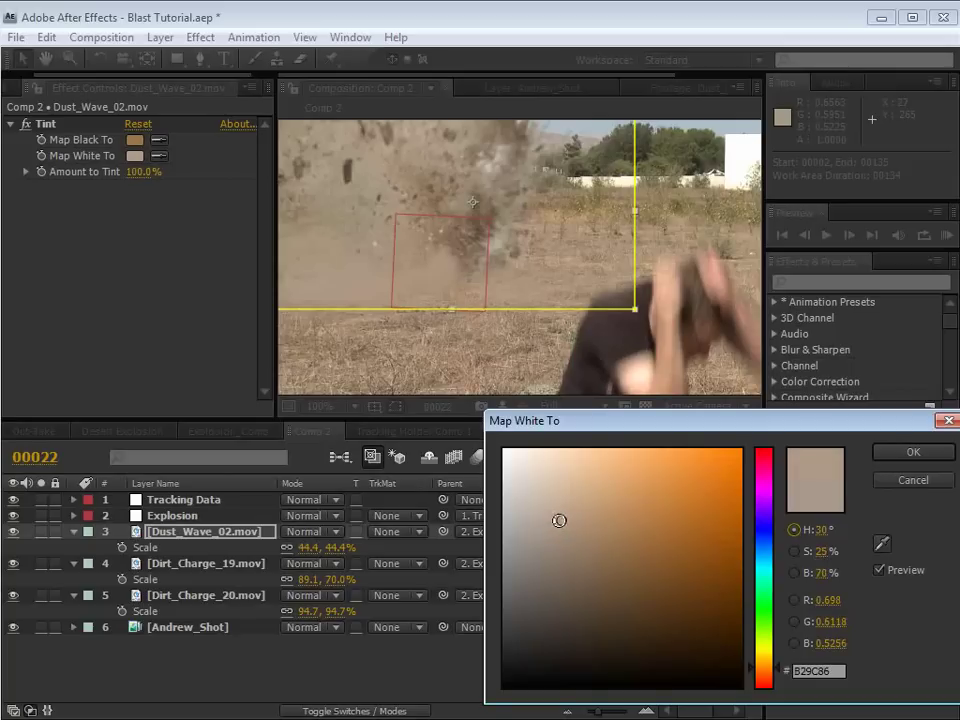
left_click(895, 458)
- Lower Dust_Wave_02.mov's opacity to 84% and review the dust over the following frames
key("h")
left_click_drag(465, 229, 503, 222)
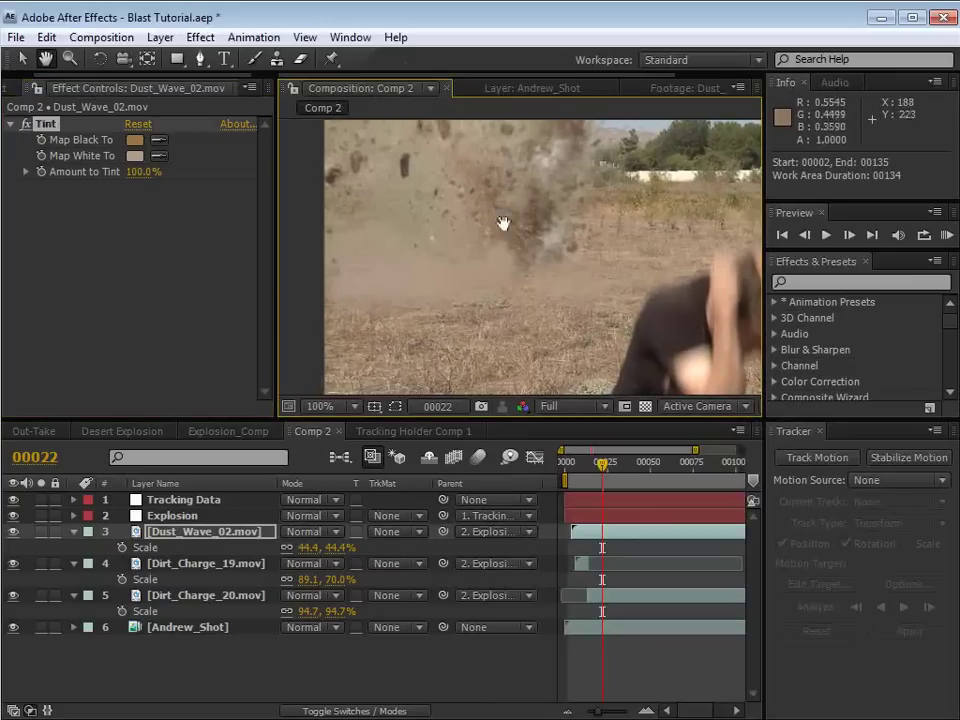
key("v")
left_click(190, 532)
key("t")
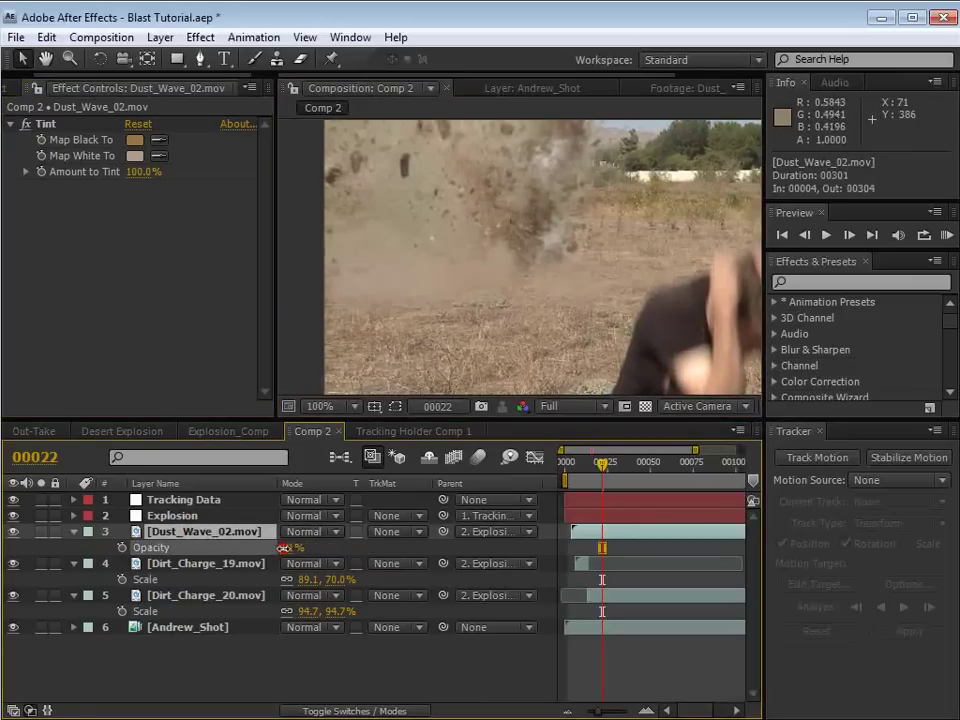
left_click_drag(284, 548, 330, 547)
scroll(486, 270, "down", 2)
left_click(617, 465)
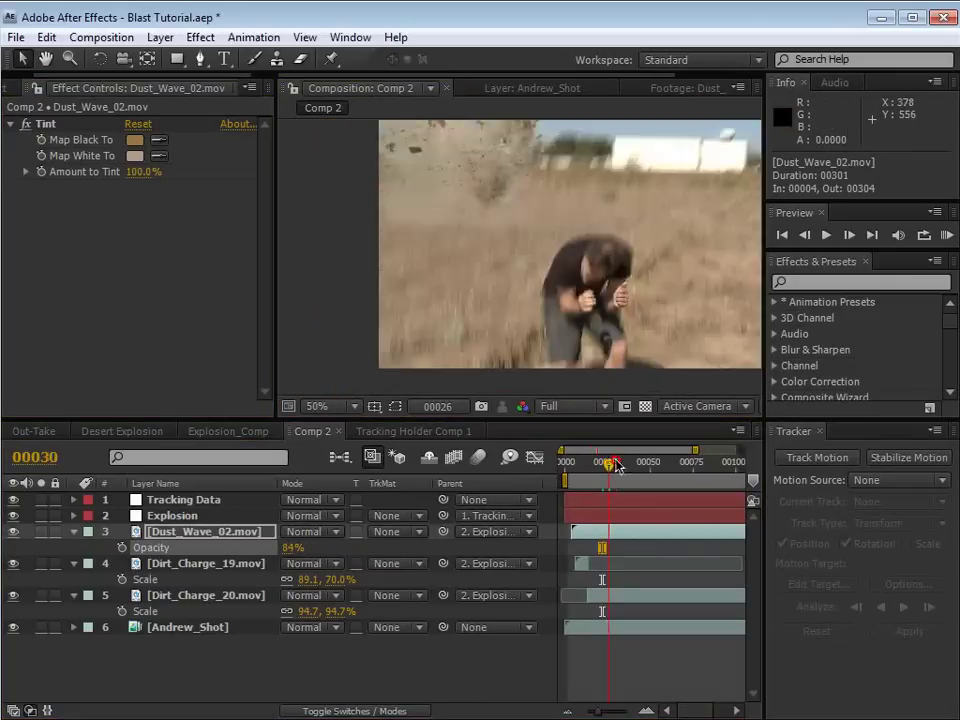
left_click_drag(617, 465, 658, 465)
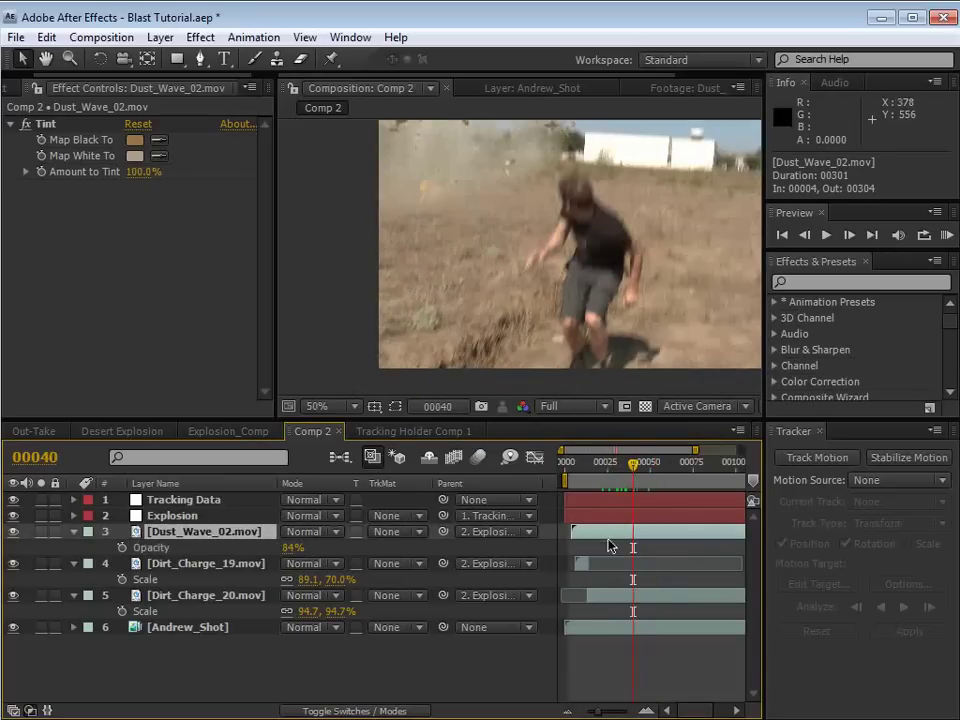
- Duplicate Dust_Wave_02.mov, scale the copy up to 124.4% and position it at about 175.4, 147.4
key("ctrl+d")
left_click_drag(444, 200, 448, 221)
key("s")
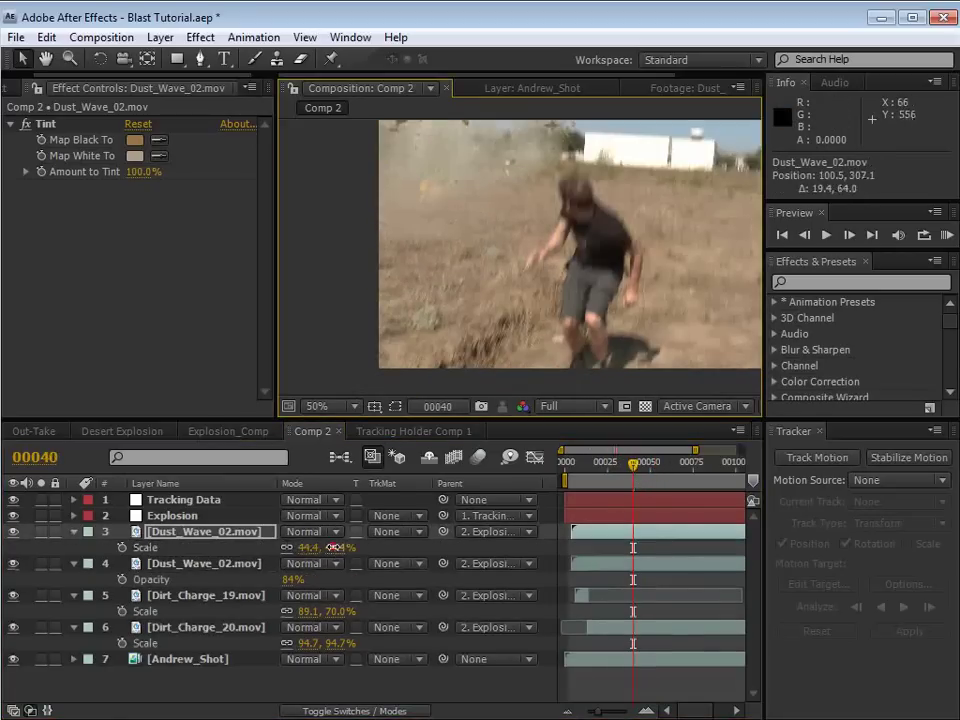
left_click_drag(333, 547, 413, 540)
left_click_drag(445, 347, 482, 267)
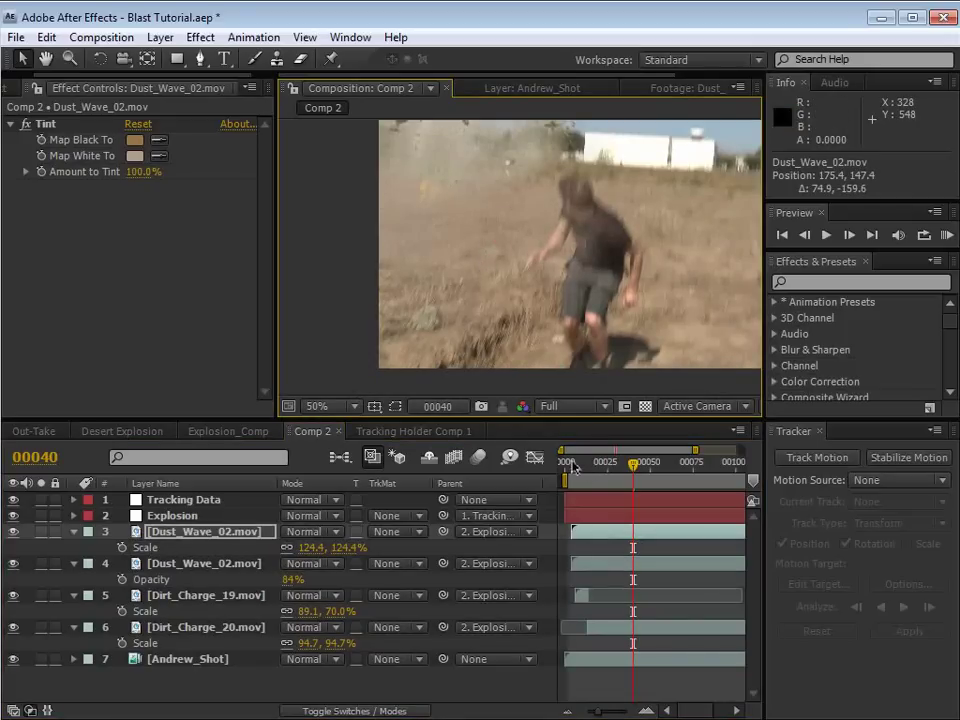
- Delay the enlarged dust wave to start at about frame 9 and the smaller dust wave to start at frame 6
left_click(579, 464)
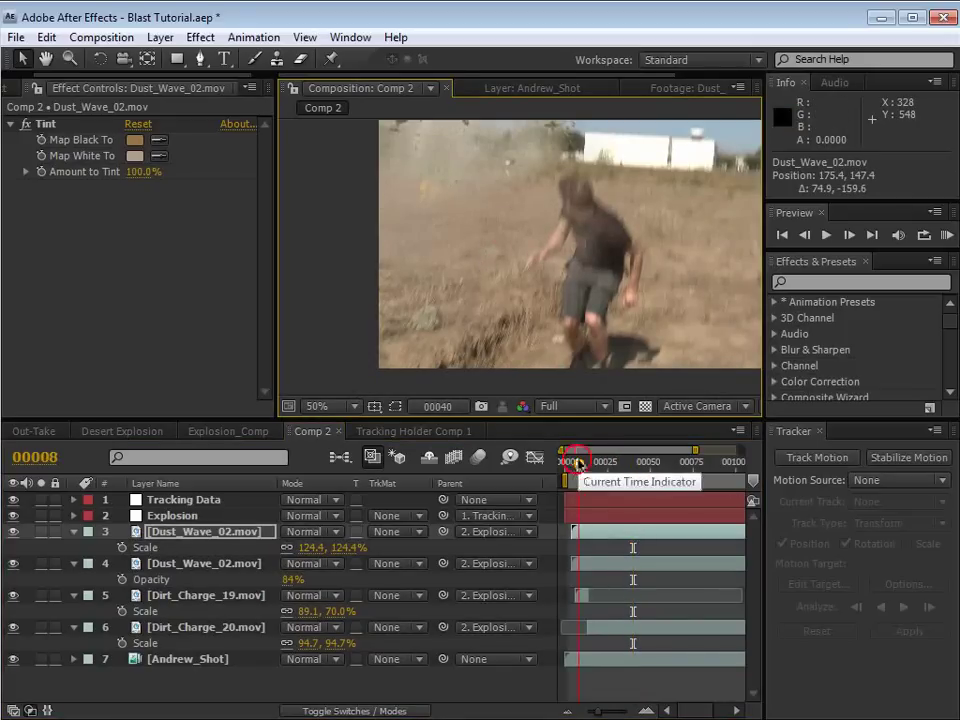
key("equal")
key("equal")
key("space")
left_click_drag(589, 598, 649, 568)
key("v")
left_click_drag(593, 531, 621, 533)
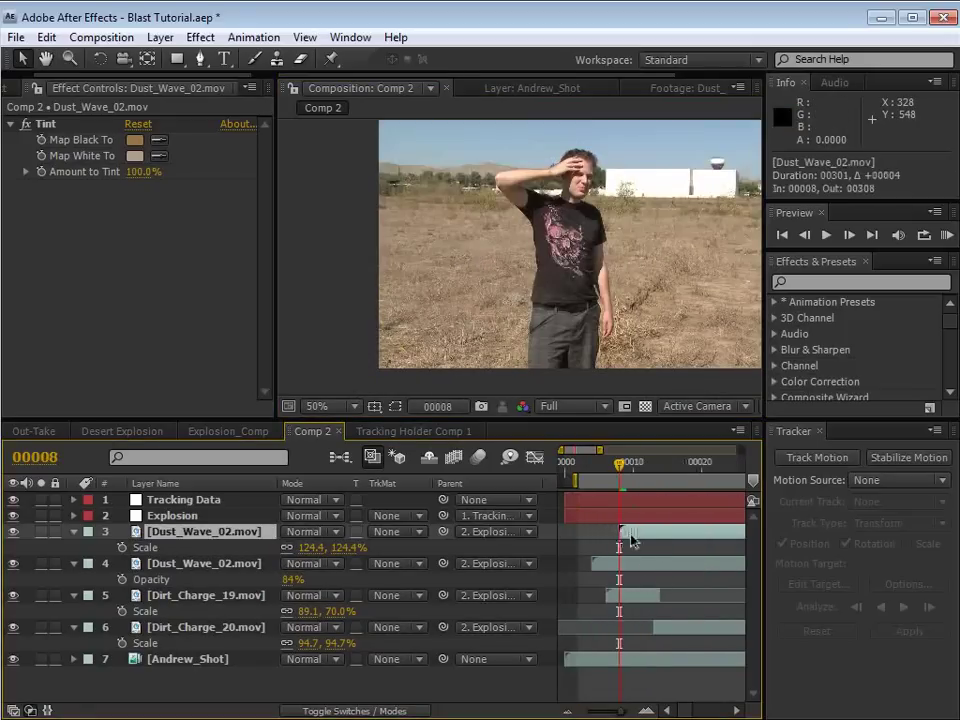
left_click_drag(597, 474, 619, 478)
left_click_drag(610, 564, 622, 565)
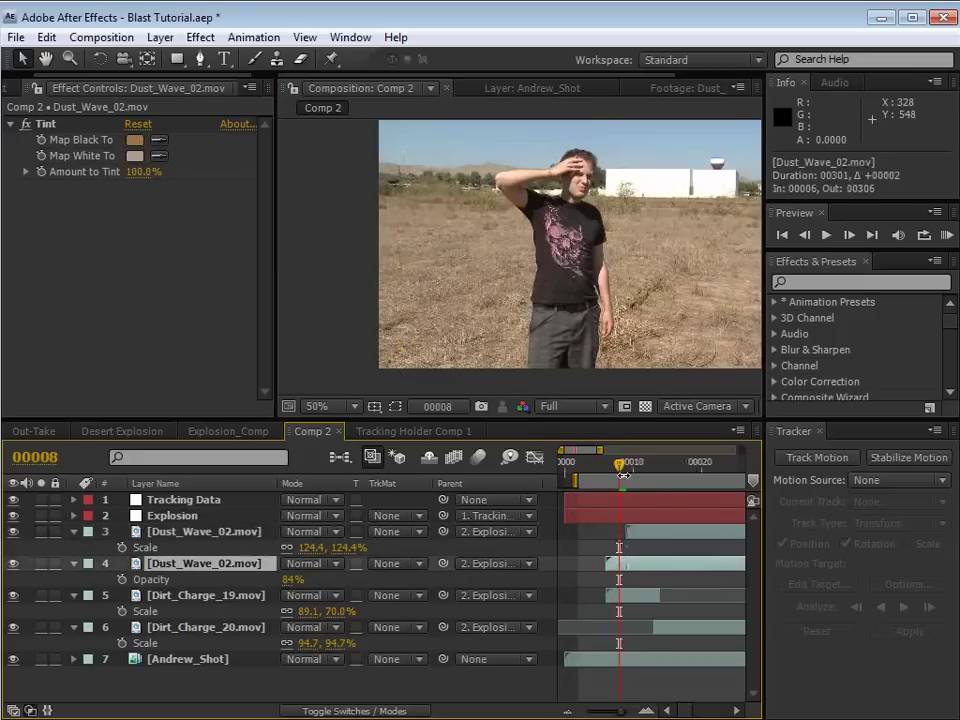
- Delay the enlarged dust wave to start at frame 11 and move it over the blast to about position 87.6, 89.0
left_click_drag(633, 470, 654, 469)
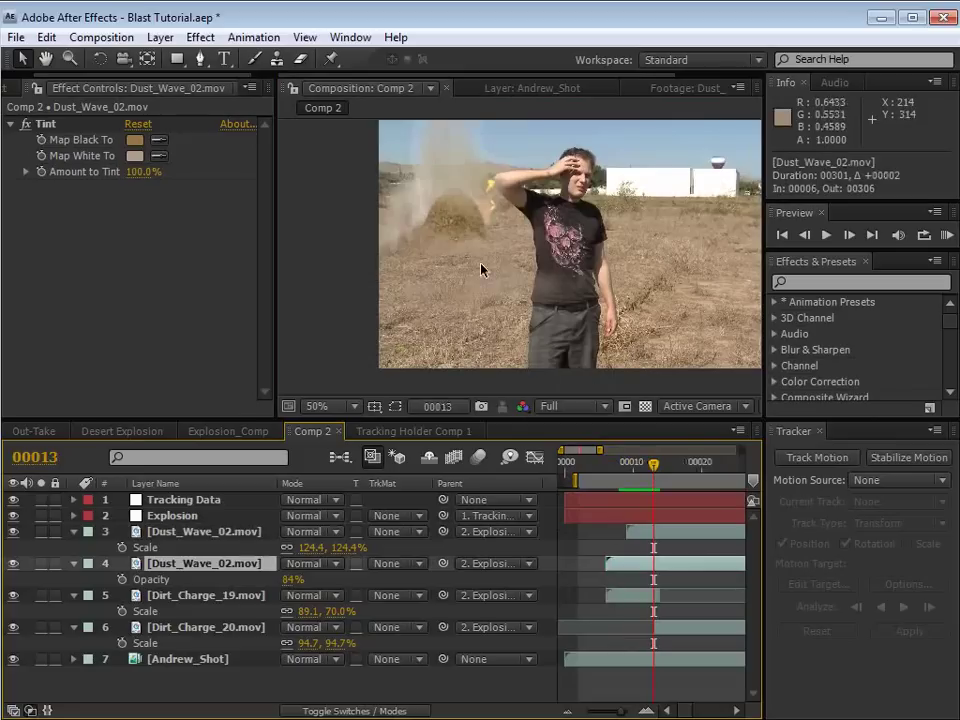
left_click_drag(641, 533, 660, 533)
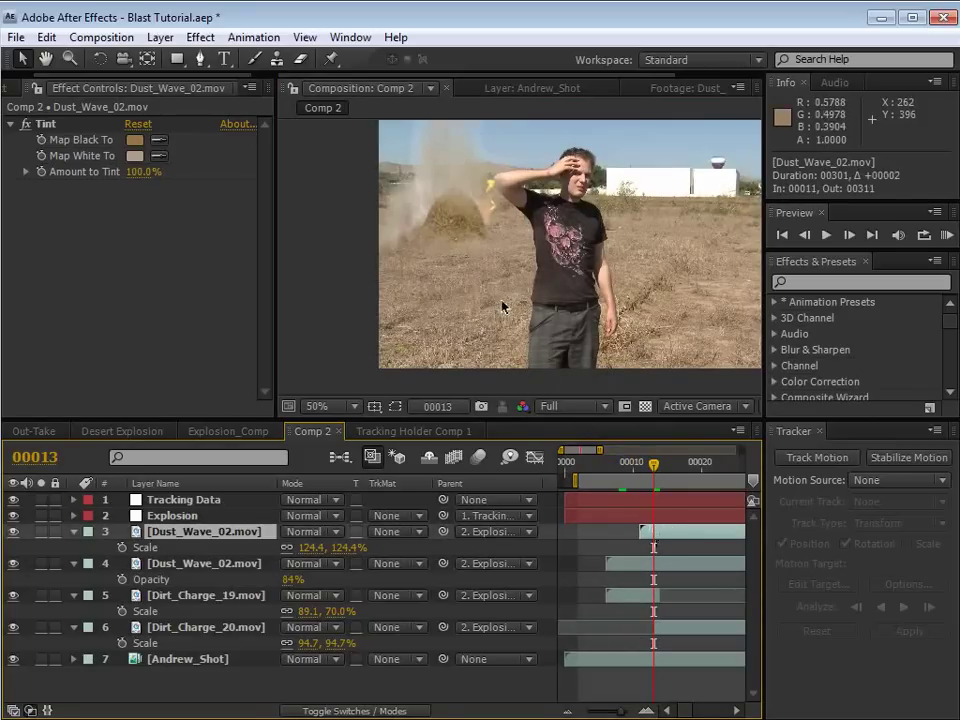
left_click_drag(501, 305, 457, 276)
key("space")
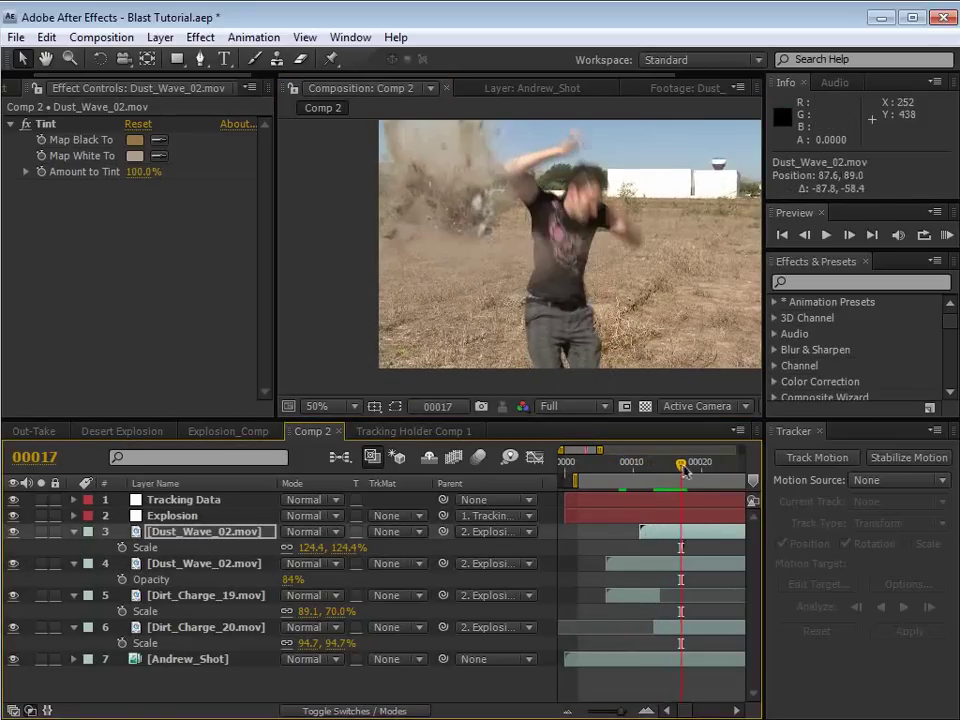
key("minus")
left_click(660, 604)
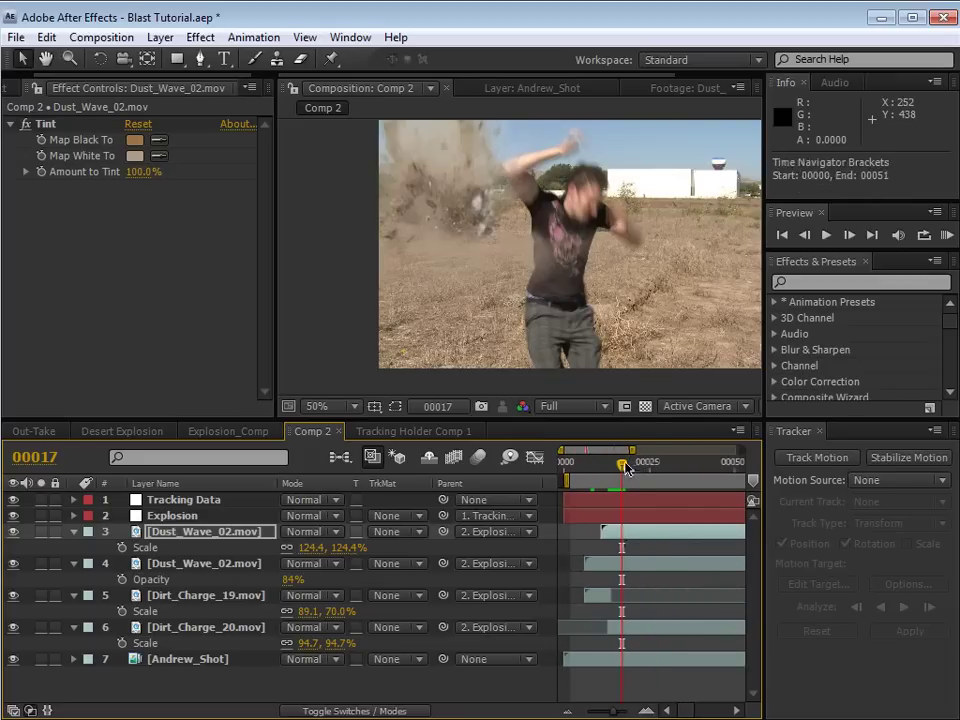
- Scale the enlarged Dust_Wave_02.mov up to 167.4% at frame 27 and reposition it over the blast
left_click_drag(625, 467, 655, 464)
left_click_drag(467, 211, 463, 242)
key("s")
key("s")
key("s")
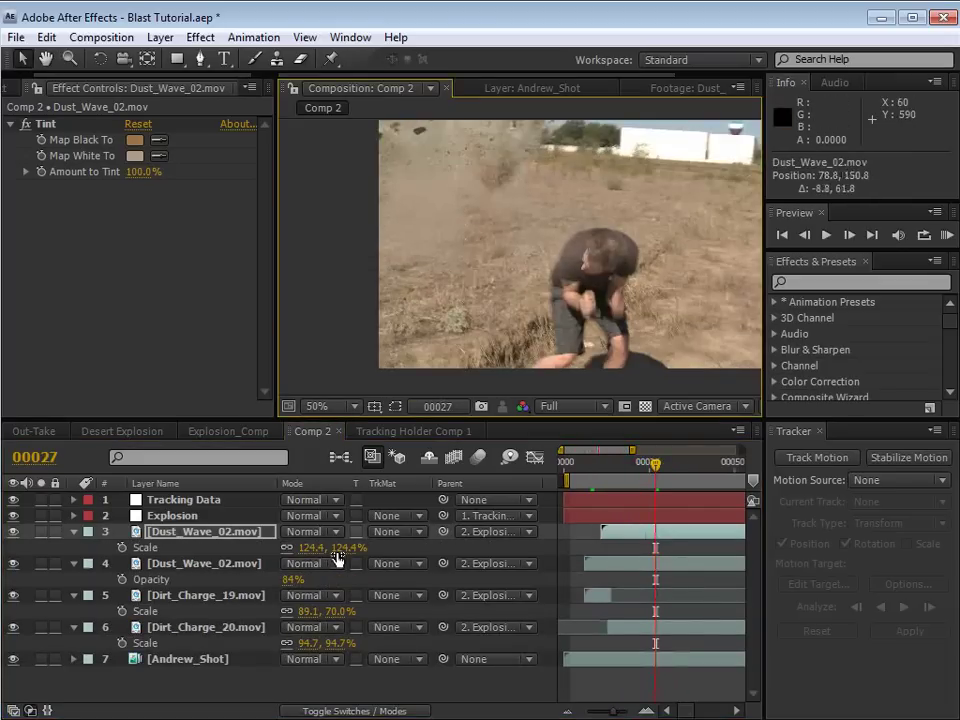
left_click_drag(337, 550, 380, 543)
left_click_drag(549, 291, 534, 252)
- Delay the enlarged dust wave to start at frame 21 and move it to about position 20.3, -25.8
left_click_drag(615, 532, 629, 534)
left_click_drag(656, 464, 642, 475)
left_click_drag(628, 535, 649, 536)
left_click_drag(490, 333, 476, 284)
left_click_drag(642, 464, 686, 467)
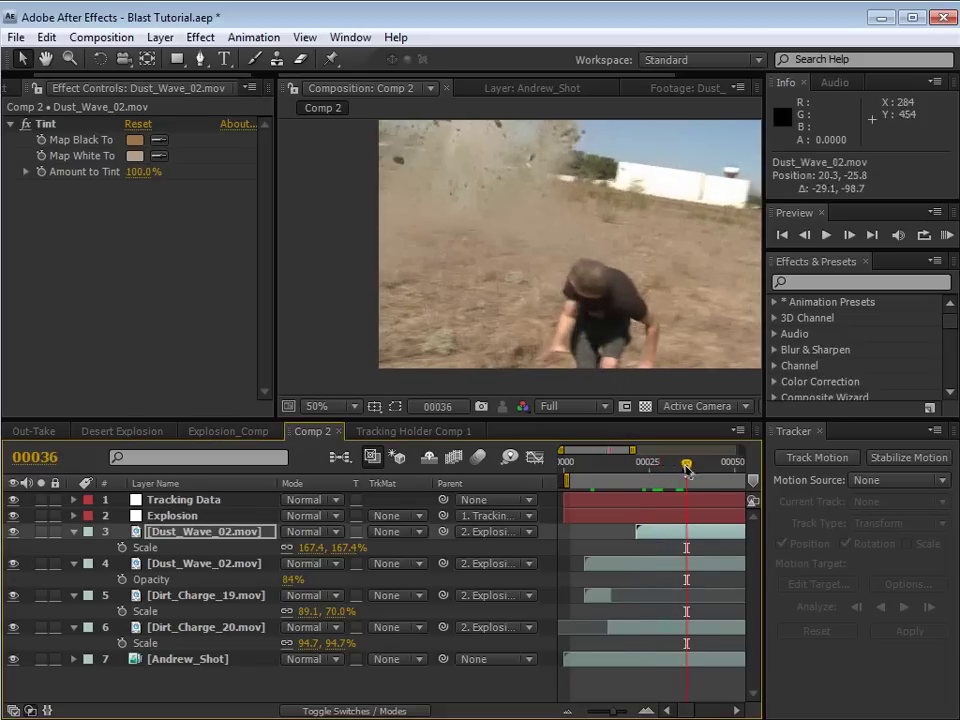
- Try the Screen blending mode on the enlarged dust wave layer
left_click(197, 537)
left_click(300, 532)
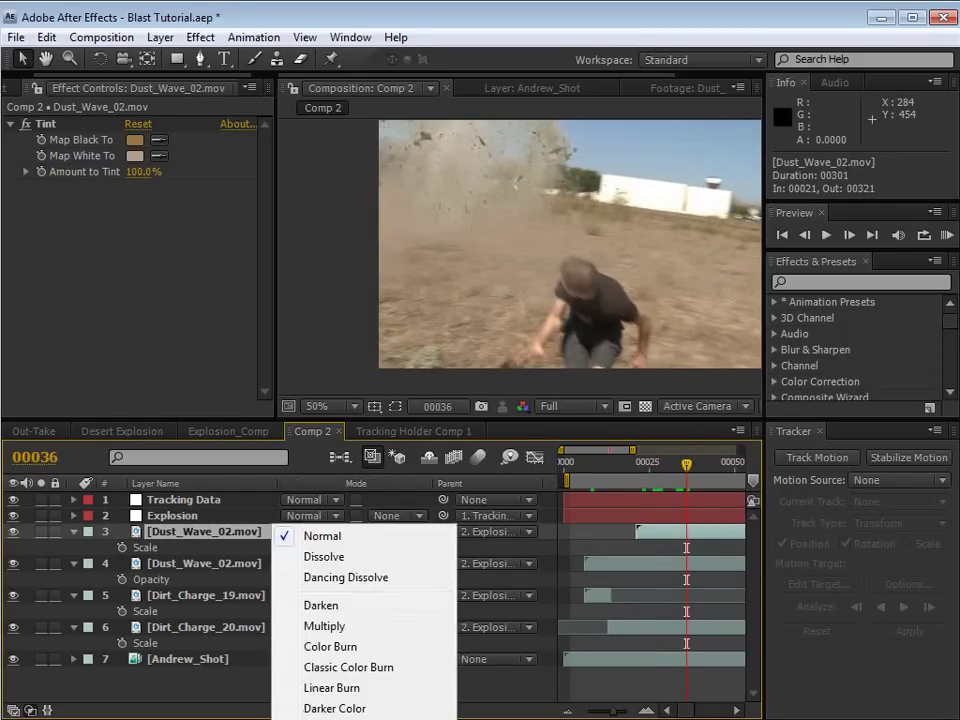
left_click(325, 677)
- End the work area at about frame 60 and play a RAM preview of the blast
key("minus")
key("minus")
key("minus")
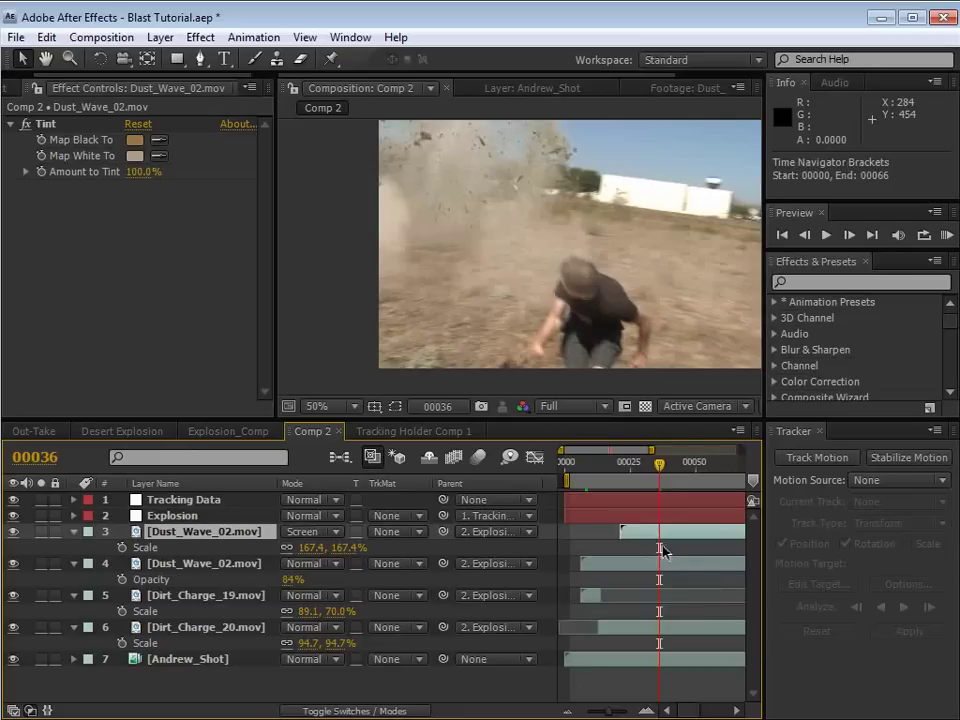
left_click(653, 466)
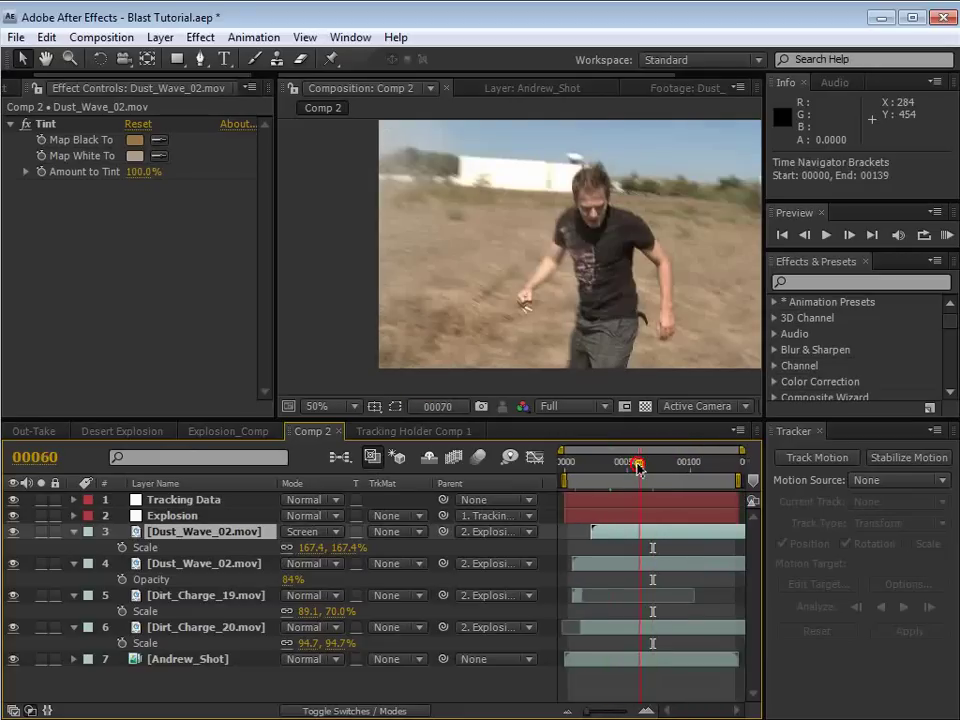
key("n")
left_click(620, 549)
key("KP_0")
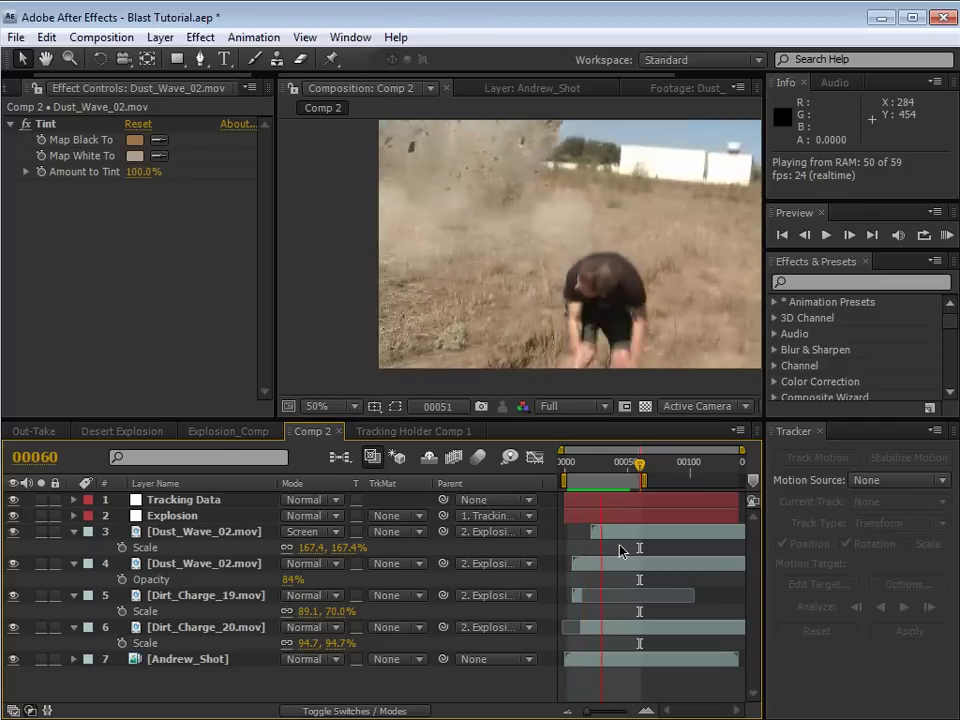
- Move the enlarged dust wave earlier to start at frame 13, checking the timing with a RAM preview
left_click_drag(611, 536, 598, 536)
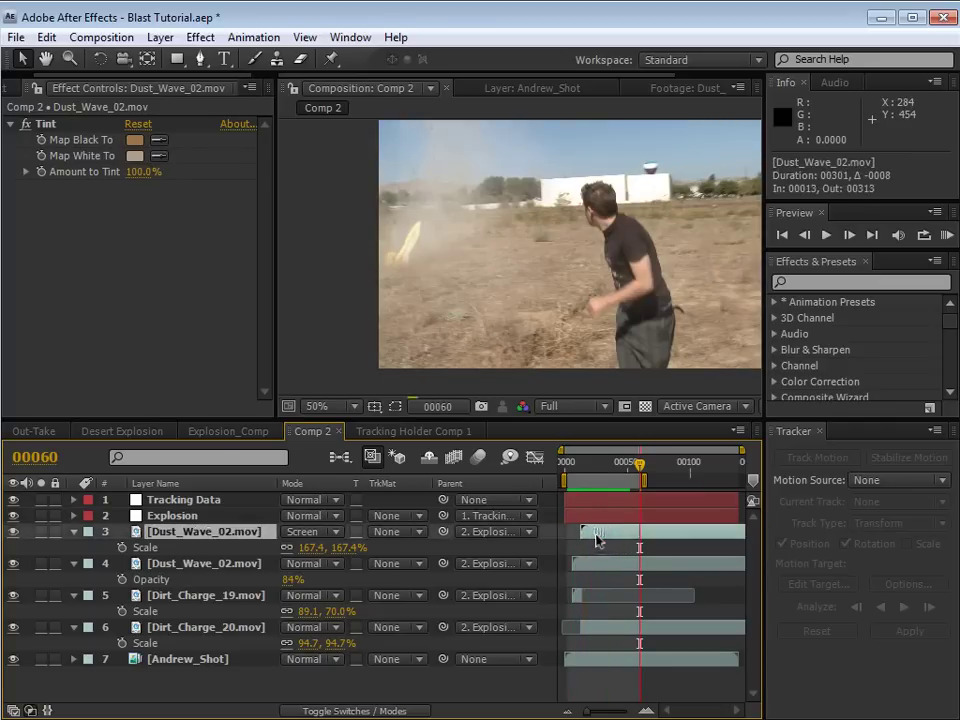
key("KP_0")
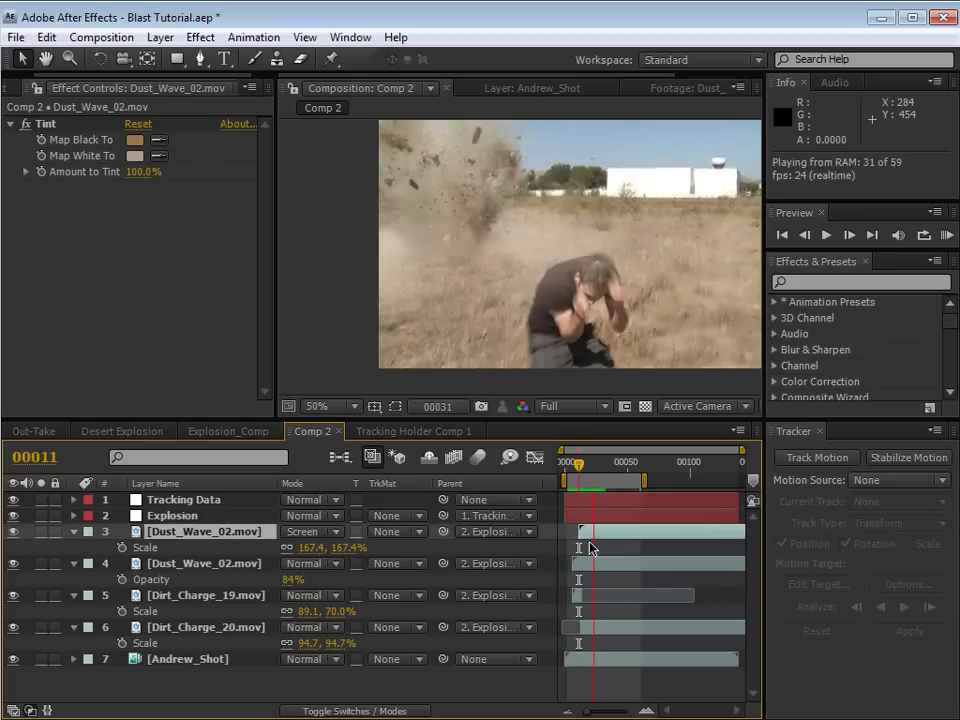
key("space")
left_click_drag(587, 540, 590, 539)
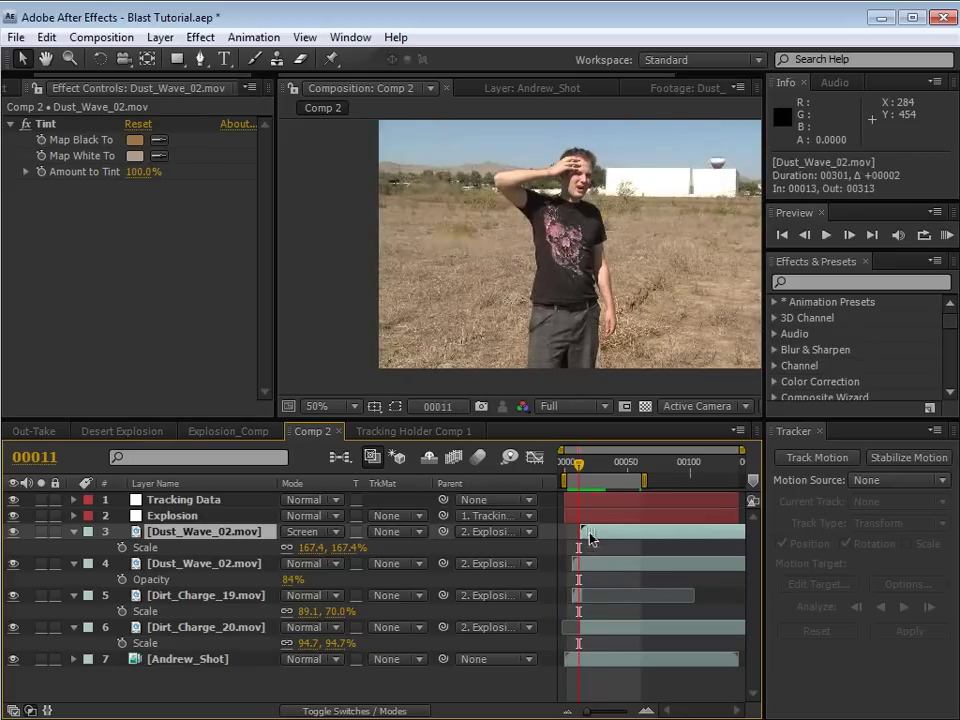
- Set the enlarged dust wave's blending mode back to Normal and review the blast up to frame 36
left_click(320, 532)
left_click(321, 285)
left_click_drag(578, 463, 595, 468)
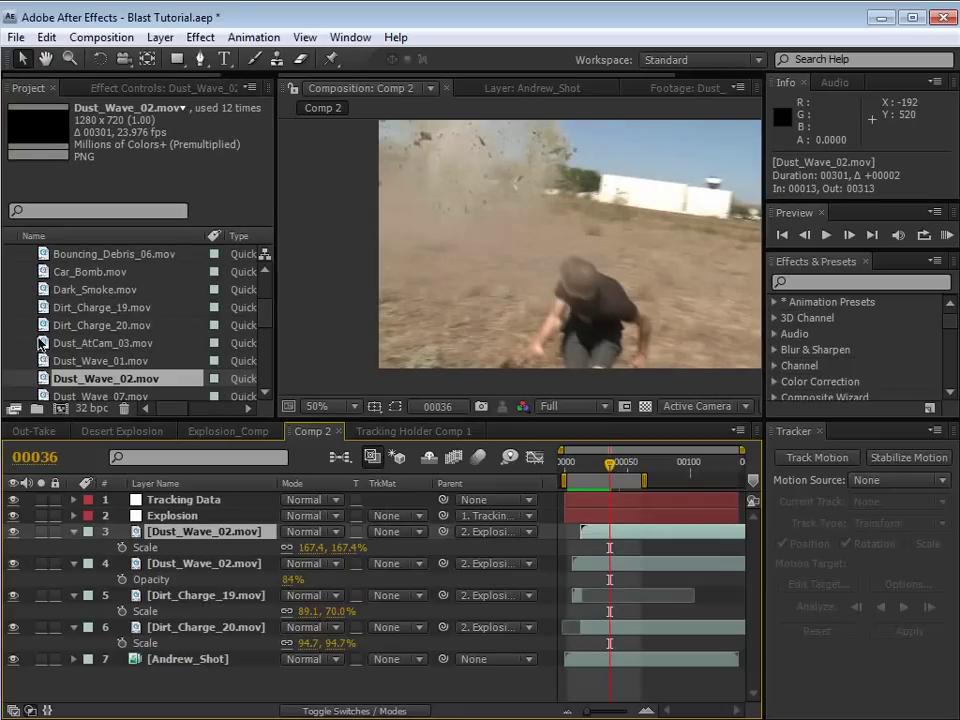
- Preview the Dust_Wave_01.mov footage and add it to Comp 2 above the dust wave layers, starting at frame 25
double_click(44, 362)
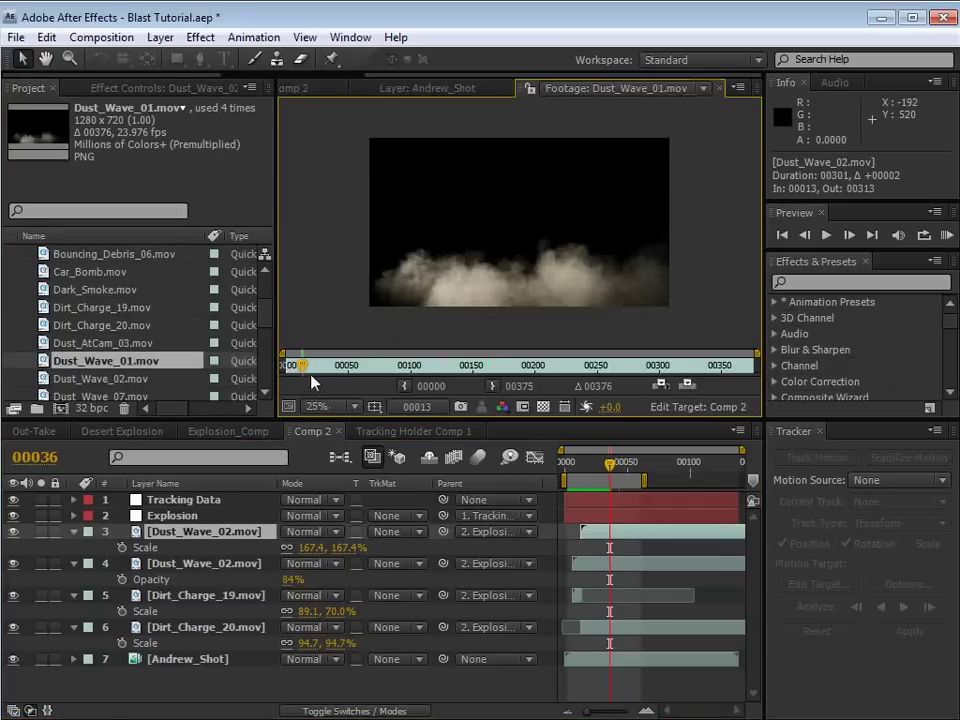
mouse_move(310, 367)
left_mouse_down()
mouse_move(290, 369)
mouse_move(309, 366)
left_mouse_up()
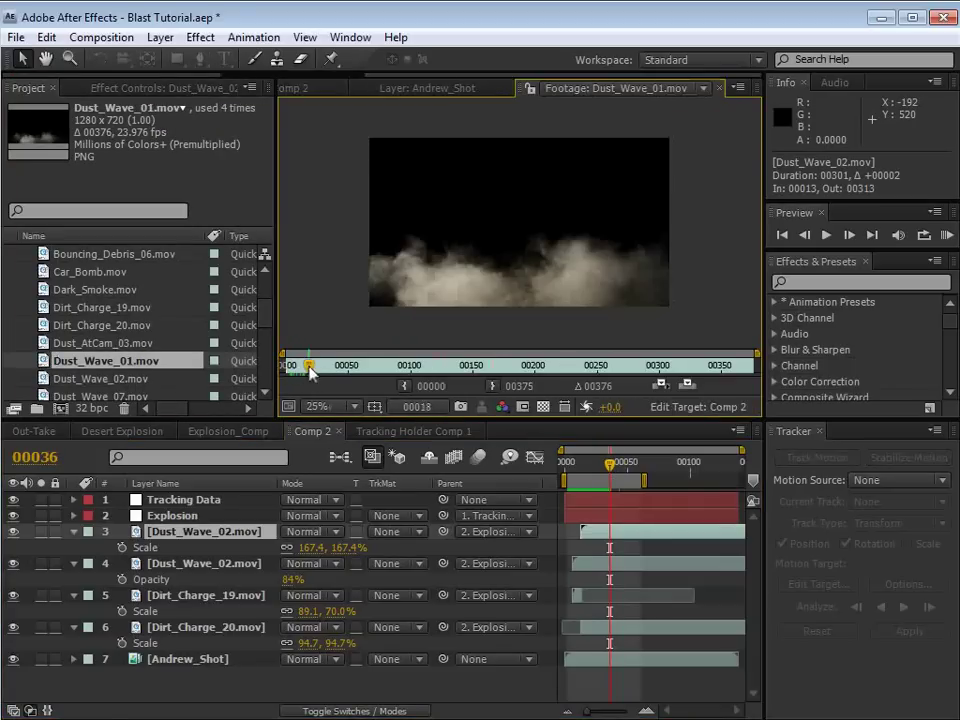
left_click(355, 88)
left_click_drag(610, 465, 625, 472)
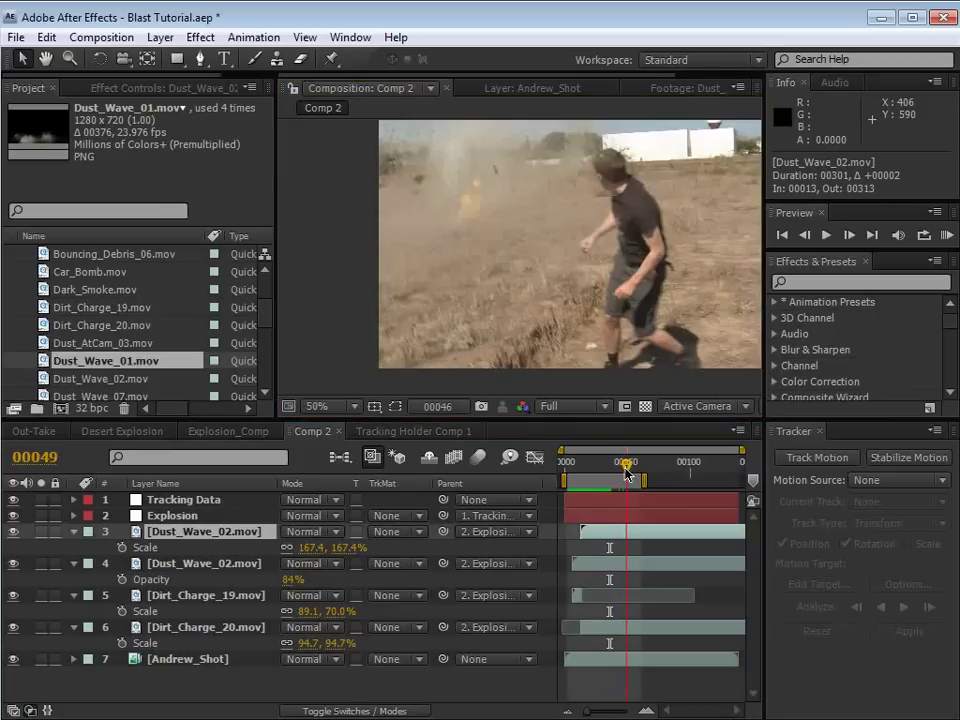
left_click_drag(76, 364, 632, 538)
- Copy the Tint effect from Dust_Wave_02.mov onto Dust_Wave_01.mov and move the new dust to about position 454, 212
left_click(610, 546)
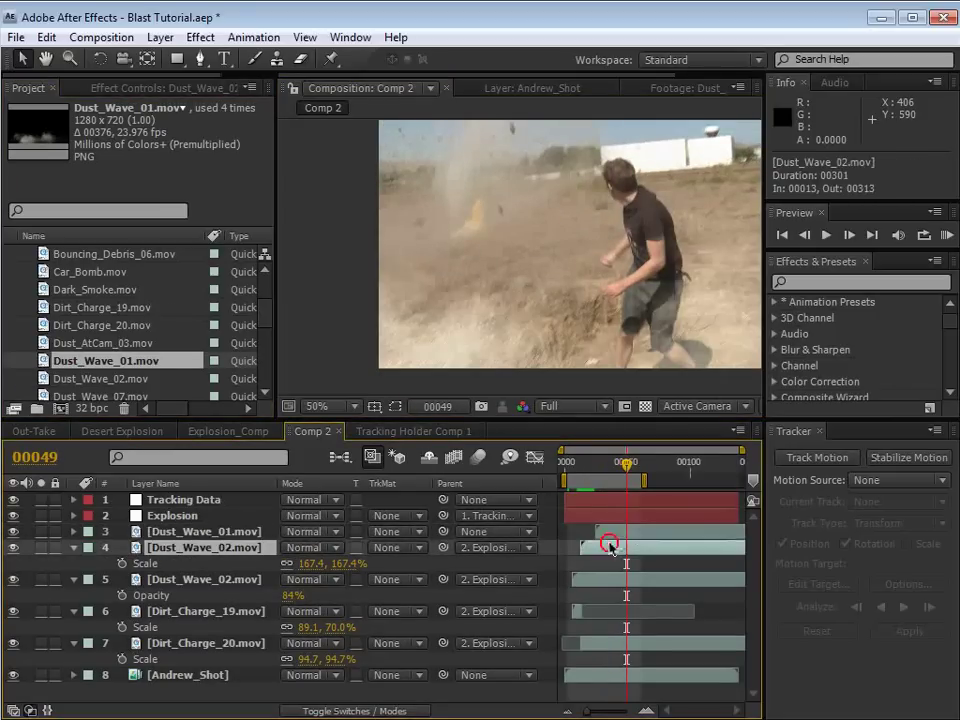
left_click(140, 88)
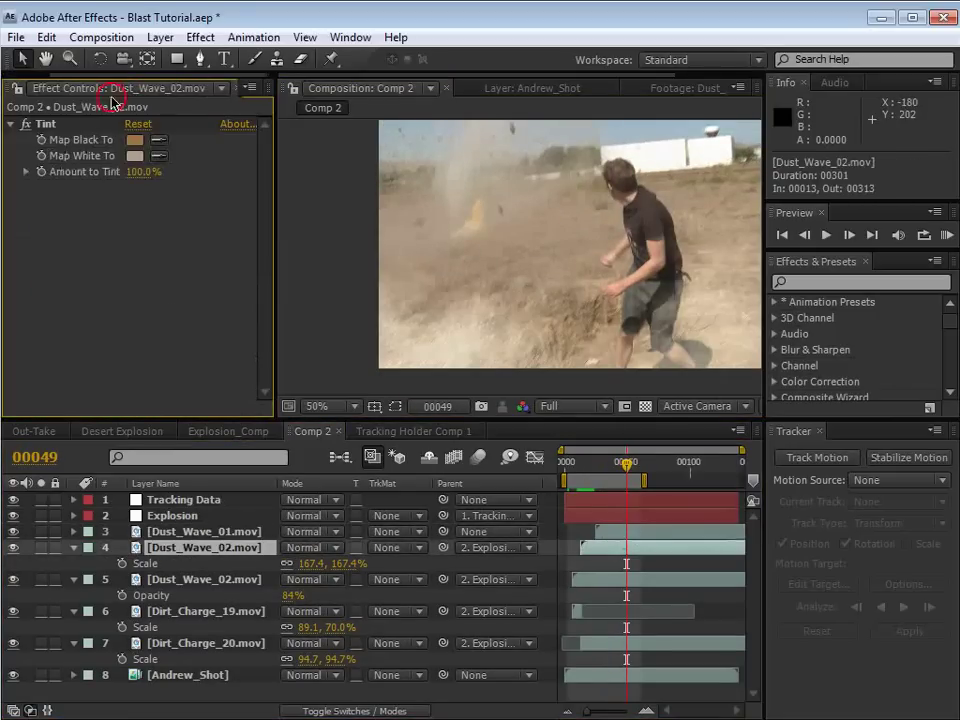
left_click(163, 531)
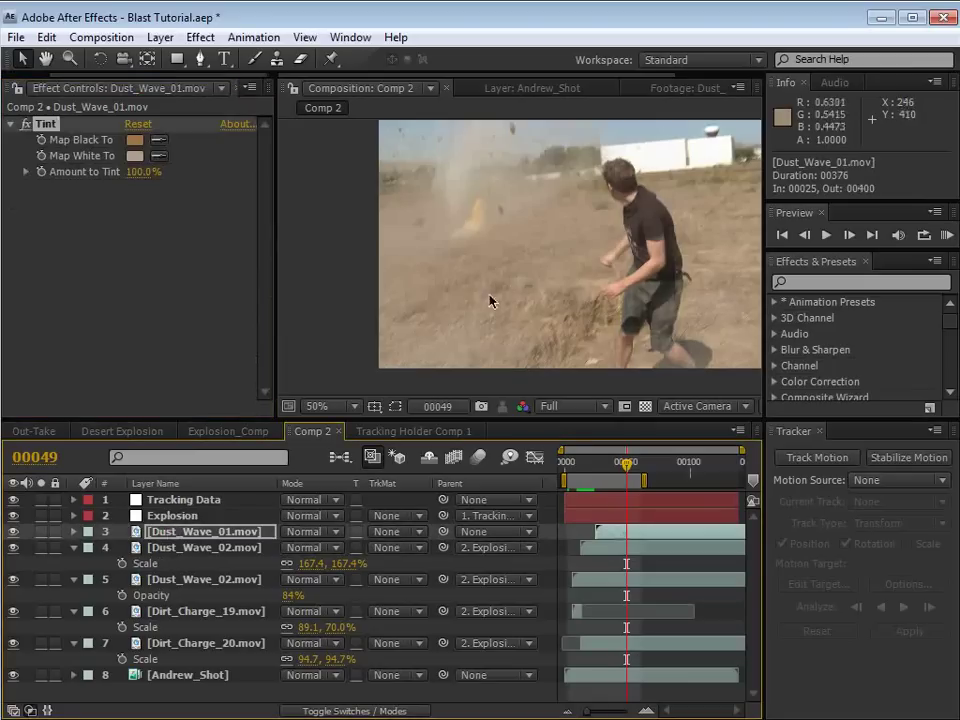
left_click_drag(505, 347, 492, 318)
- Lighten the Map White To color of Dust_Wave_01.mov's Tint to a pale beige, about CDBBA9
left_click(134, 156)
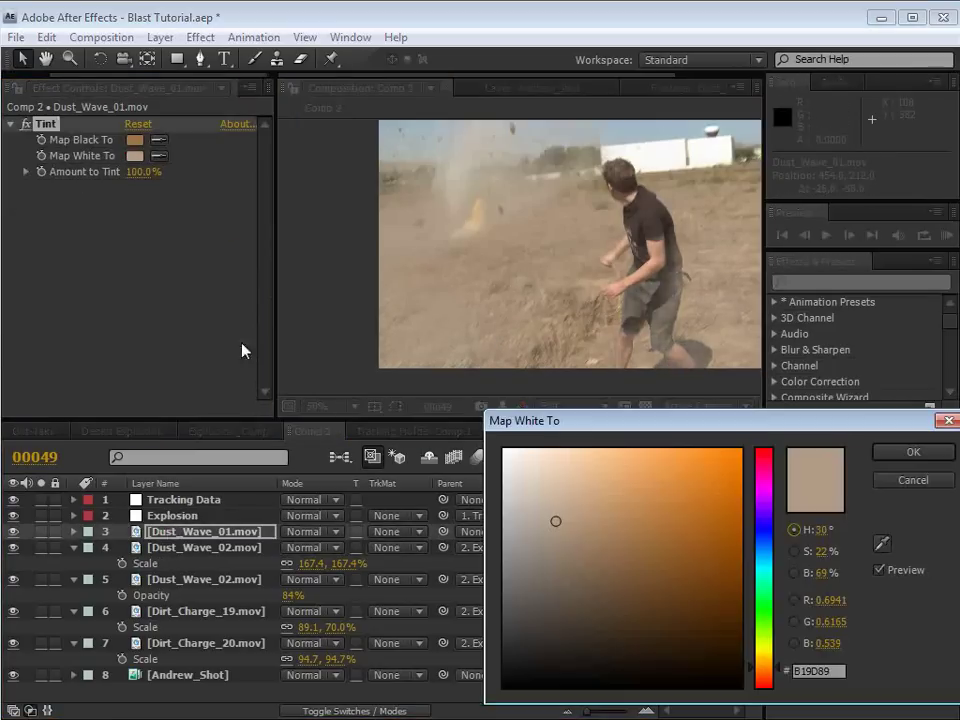
left_click(544, 492)
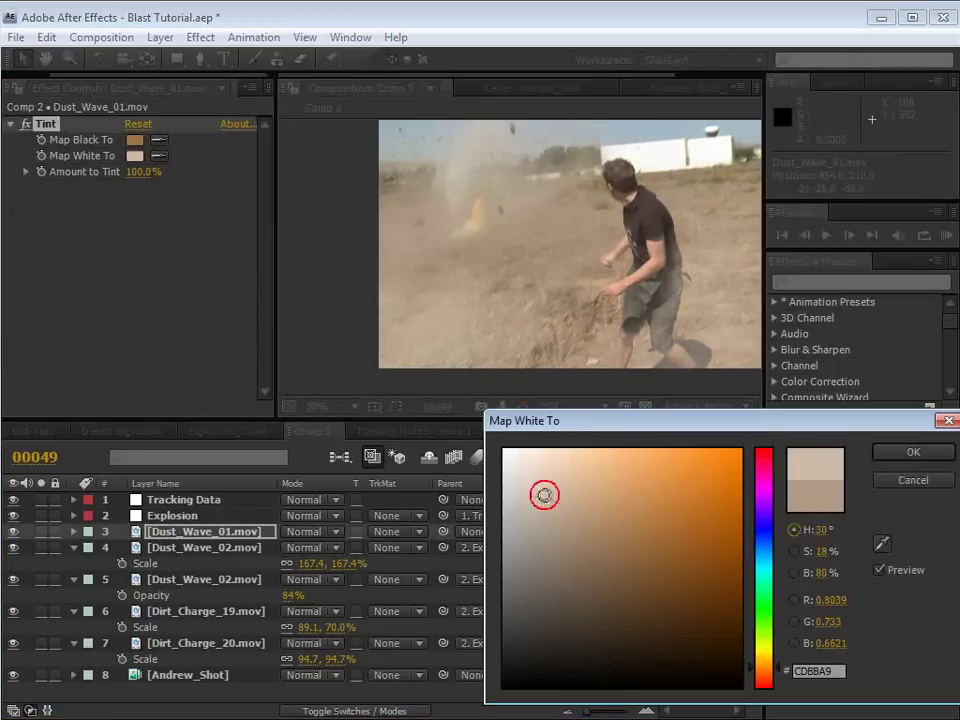
left_click(913, 452)
- Extend the work area and delay Dust_Wave_01.mov to start at frame 64
left_click_drag(616, 535, 632, 535)
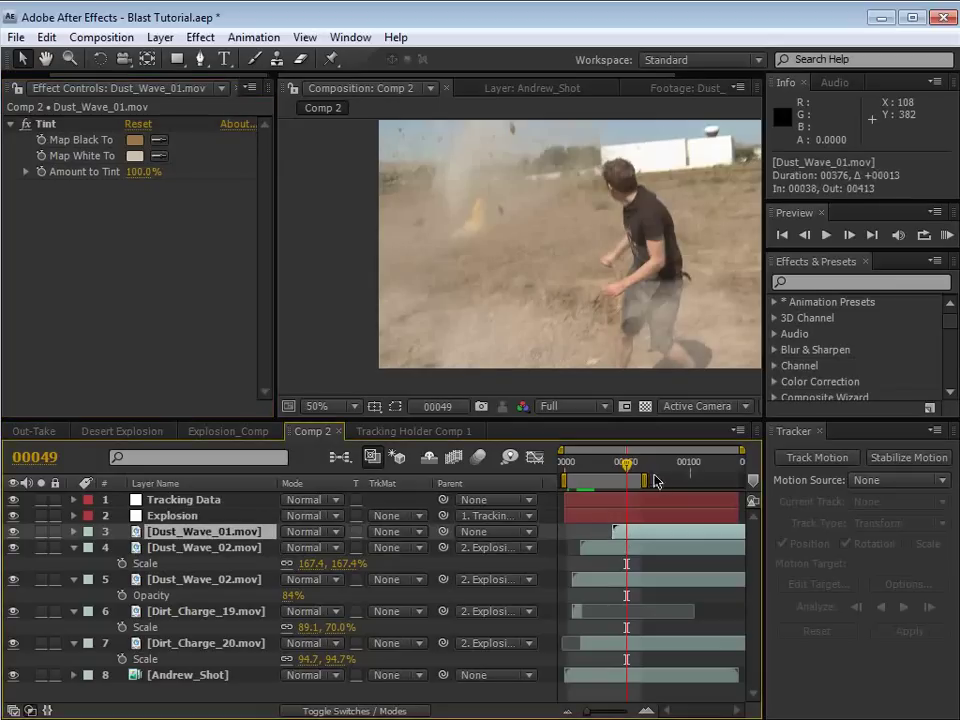
left_click_drag(645, 480, 713, 480)
left_click_drag(626, 461, 660, 472)
left_click_drag(625, 537, 659, 538)
- Enlarge Dust_Wave_01.mov and position it at about 64, 16
left_click_drag(665, 347, 492, 339)
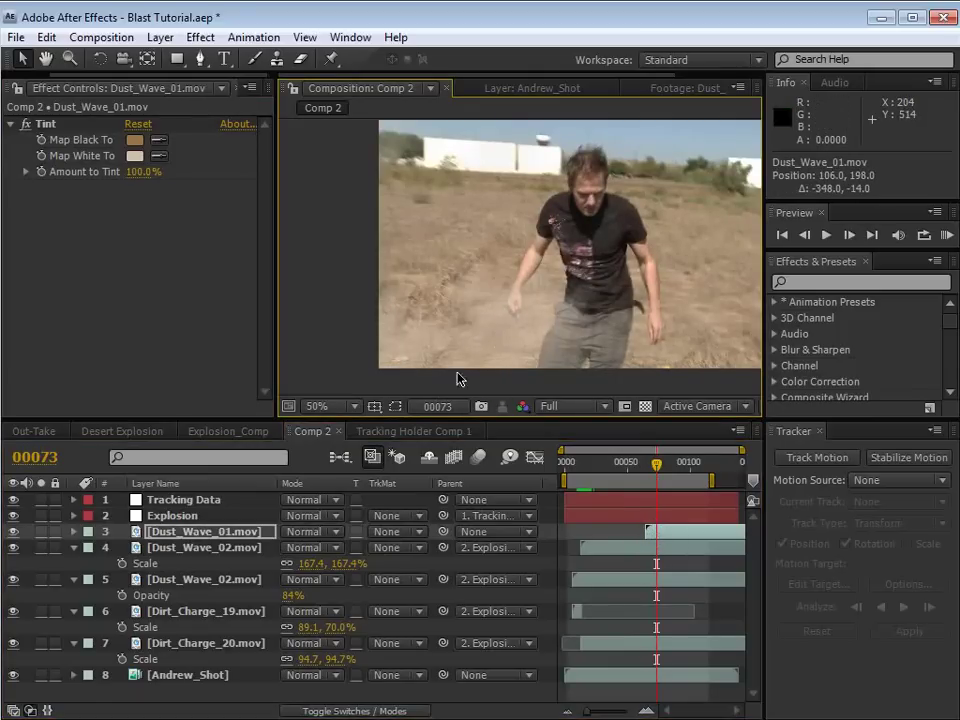
key("s")
left_click_drag(338, 547, 389, 543)
left_click_drag(449, 378, 428, 286)
- Keyframe Dust_Wave_01.mov's opacity to fade in from 0% at frame 68 to 100% at frame 73
key("t")
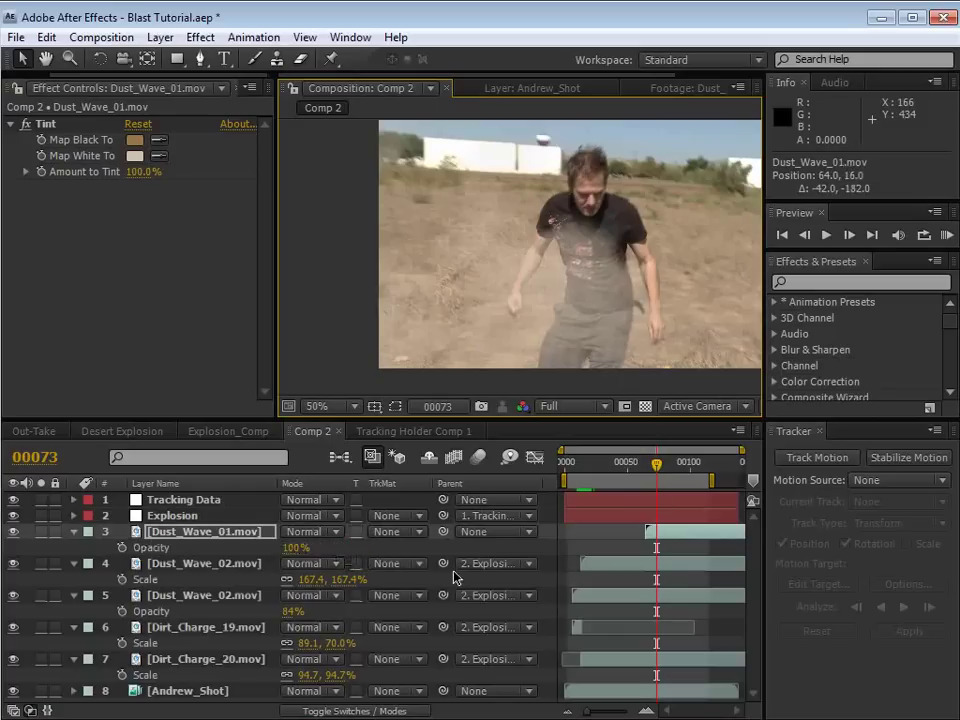
left_click(121, 547)
left_click_drag(662, 468, 655, 468)
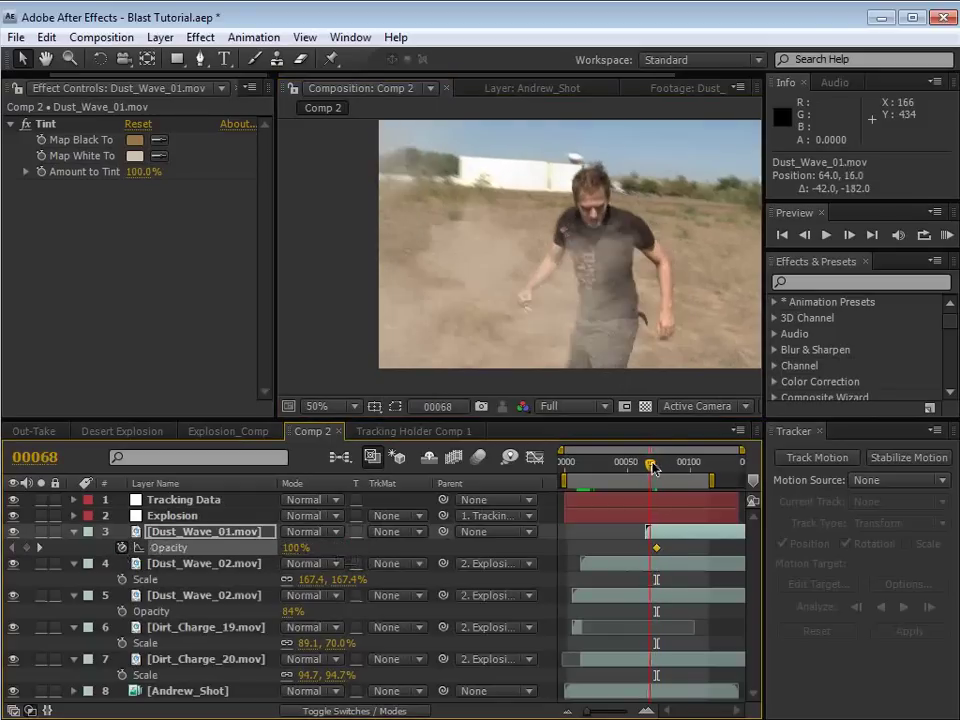
left_click(288, 550)
type("0")
key("Return")
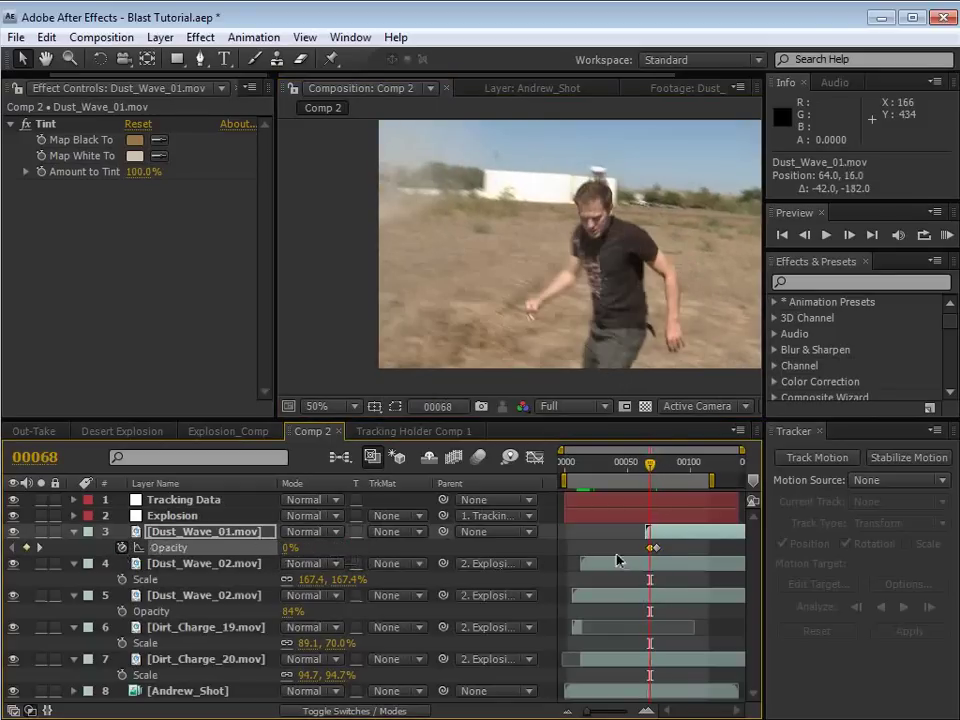
- Lengthen the opacity fade-in by moving the 0% keyframe slightly earlier and the 100% keyframe to frame 79
left_click_drag(652, 549, 649, 549)
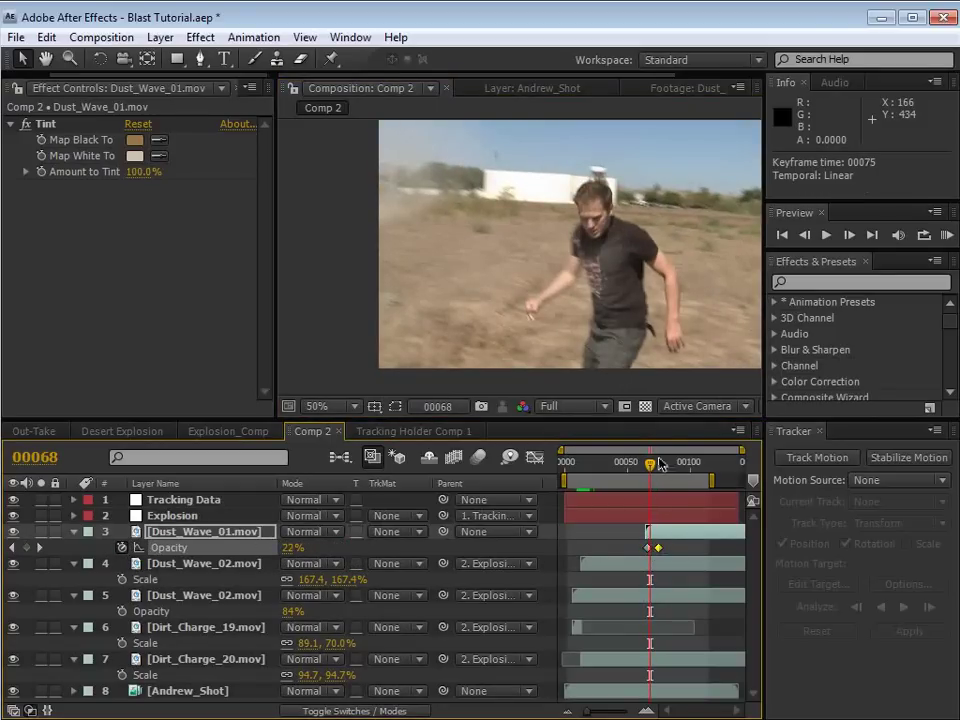
left_click_drag(659, 463, 677, 468)
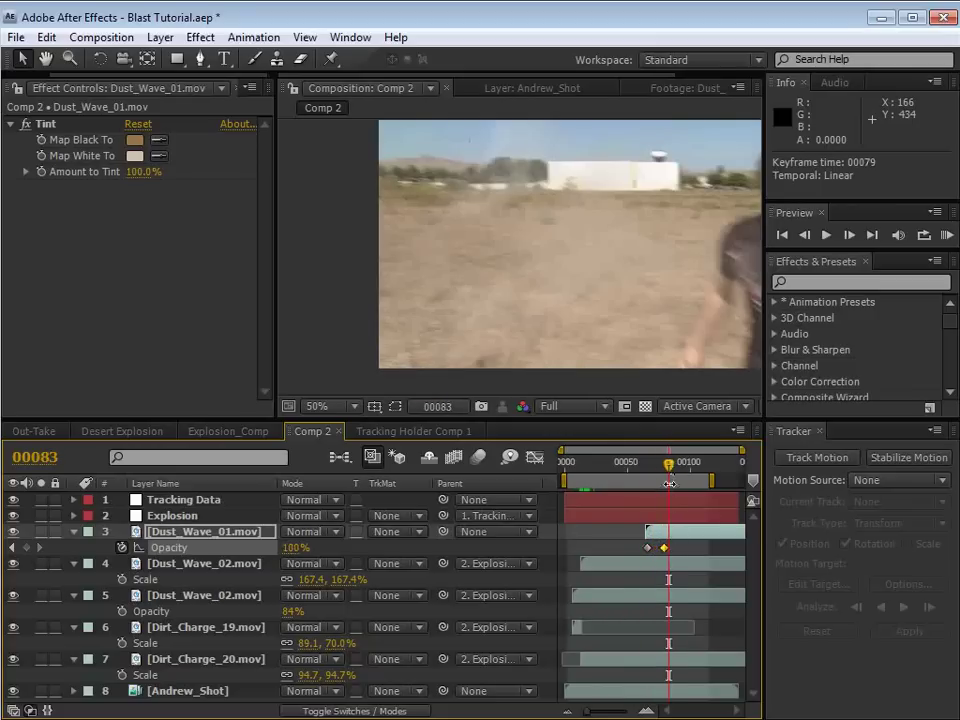
left_click(681, 466)
left_click(670, 466)
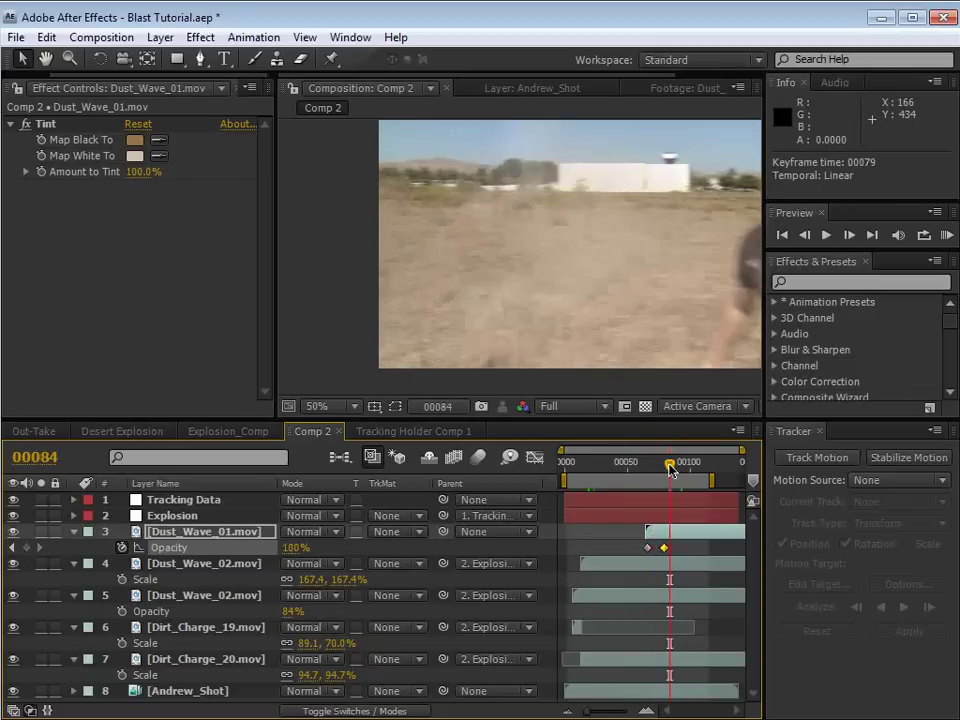
- Parent Dust_Wave_01.mov to the Explosion null and review the frames around 70
mouse_move(669, 467)
left_mouse_down()
mouse_move(651, 467)
mouse_move(659, 467)
left_mouse_up()
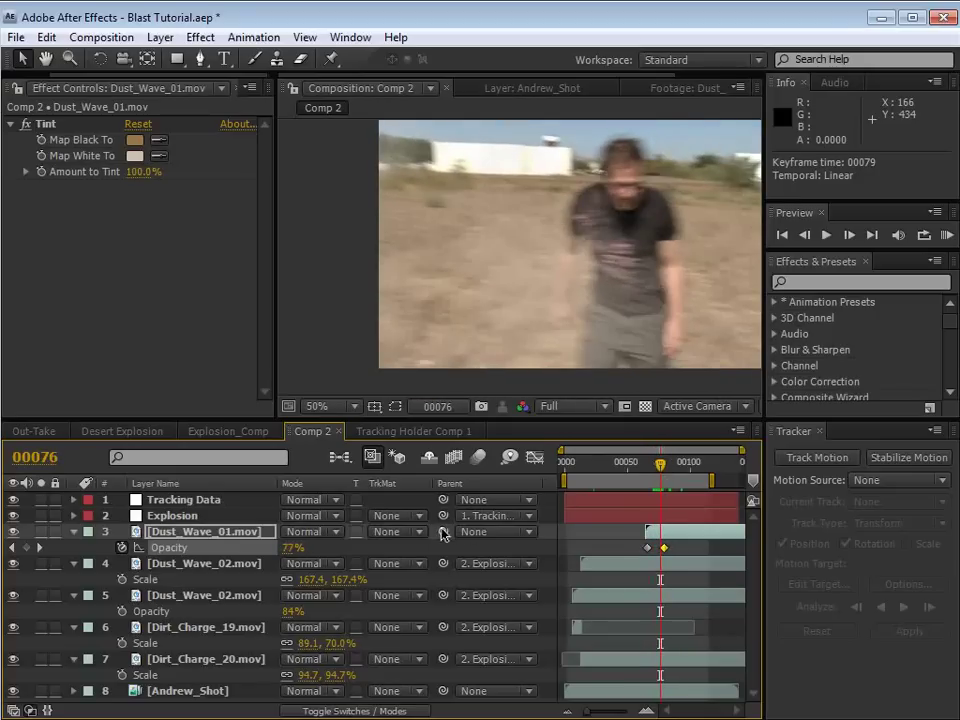
left_click_drag(443, 531, 443, 522)
mouse_move(656, 476)
left_mouse_down()
mouse_move(664, 470)
mouse_move(653, 470)
left_mouse_up()
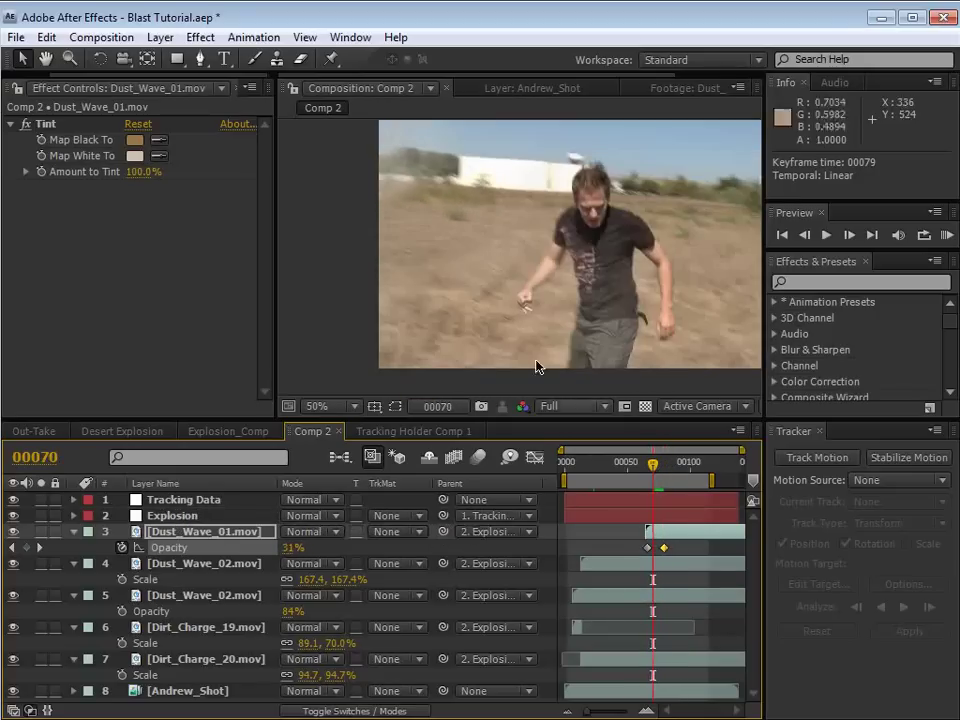
- Draw a rectangular mask just inside Dust_Wave_01.mov's edges, about 1120 by 596 pixels, and feather it 60 pixels
left_click(175, 60)
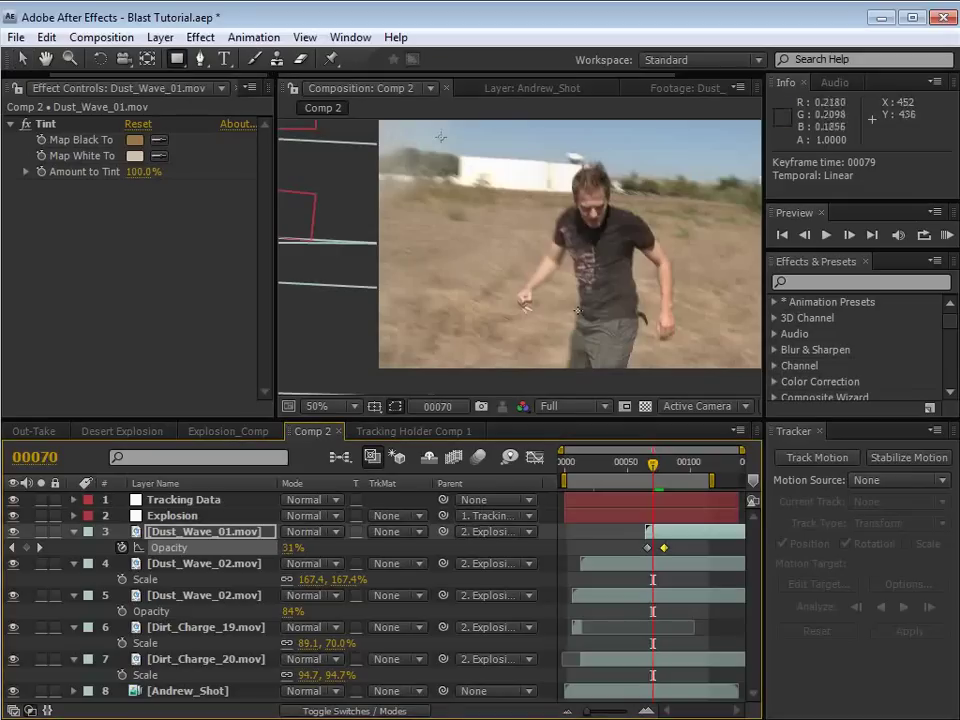
left_click(677, 549)
left_click(677, 532)
scroll(520, 243, "down", 2)
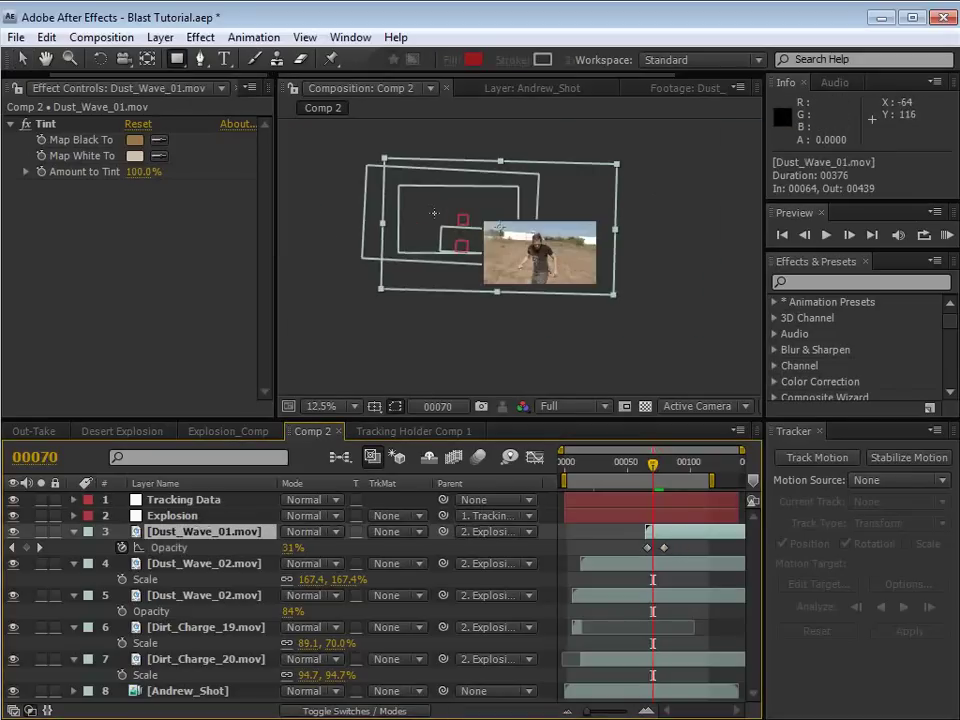
left_click_drag(400, 176, 601, 289)
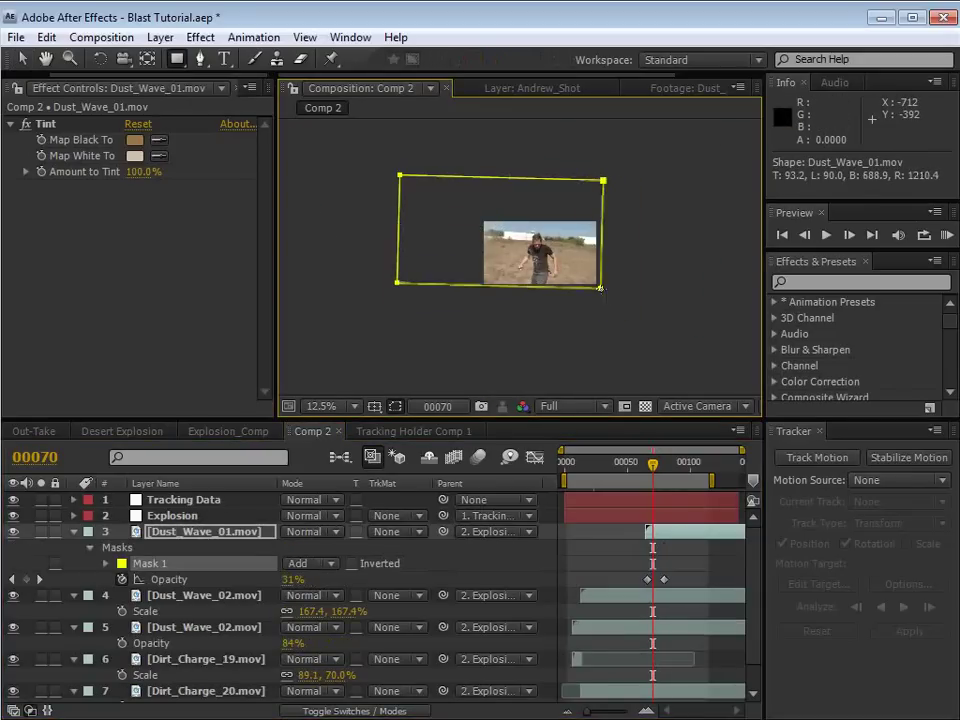
key("f")
left_click_drag(327, 563, 386, 562)
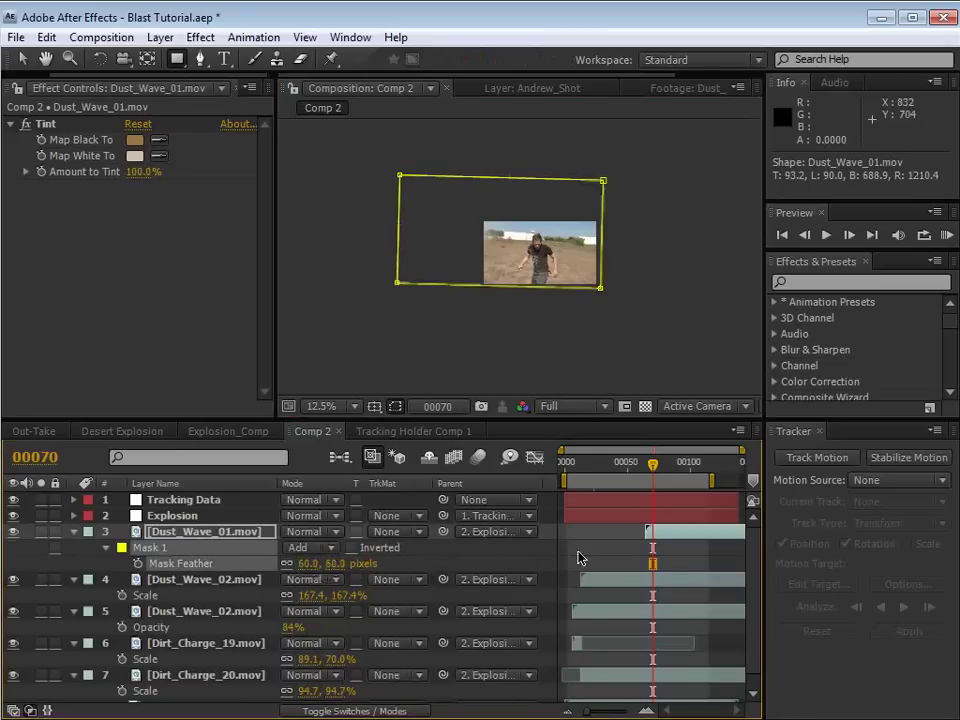
key("v")
left_click(510, 302)
- Hide the Andrew_Shot layer to inspect the dust on its own and save the project
scroll(506, 300, "up", 1)
scroll(178, 614, "down", 1)
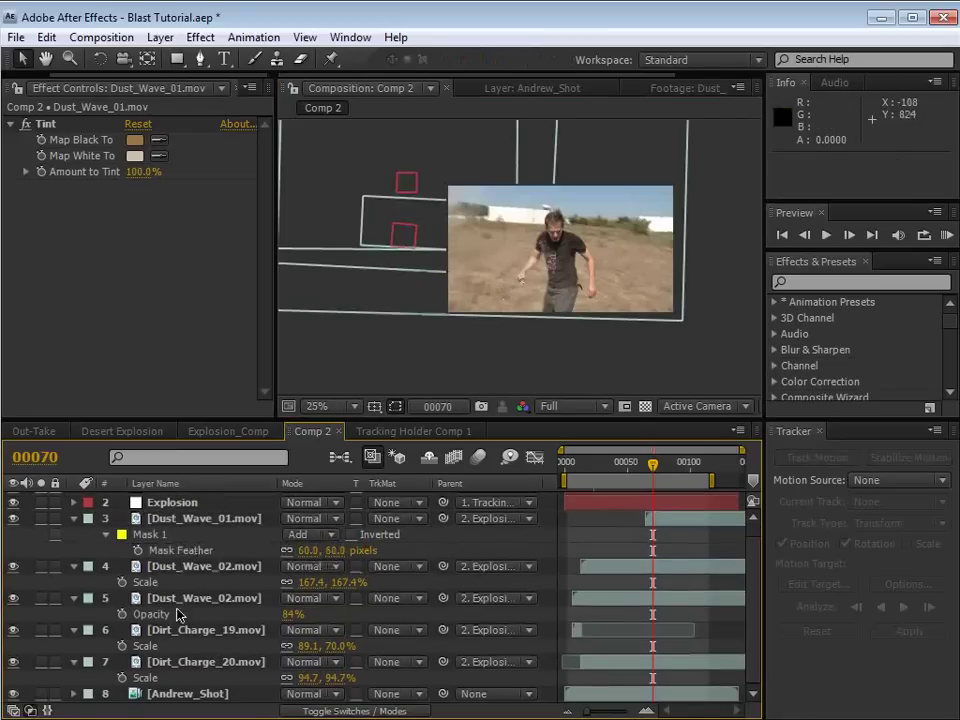
left_click(13, 693)
scroll(505, 316, "up", 1)
key("h")
left_click_drag(506, 262, 489, 282)
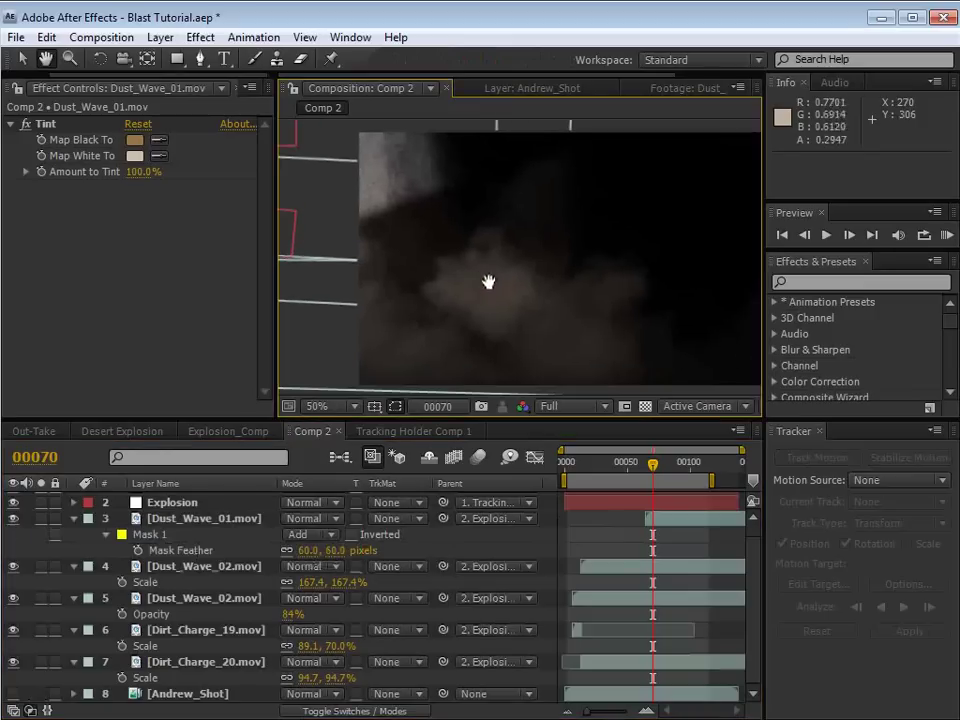
key("v")
key("ctrl+s")
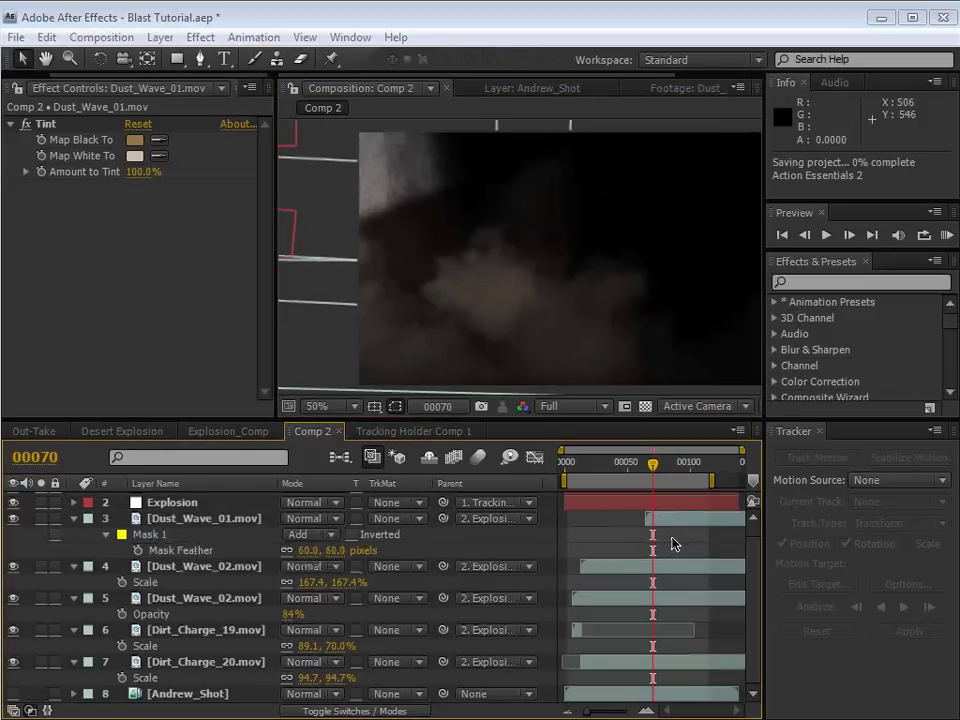
- Preview the dust elements on their own, and preview them again with the work area starting at frame 54
key("KP_0")
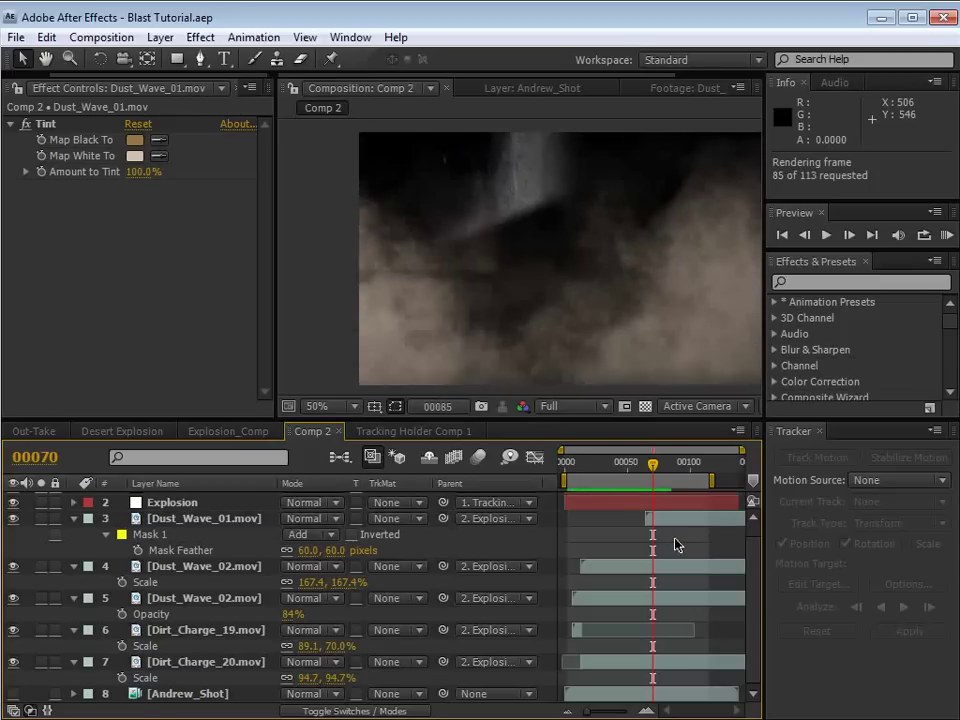
left_click(674, 541)
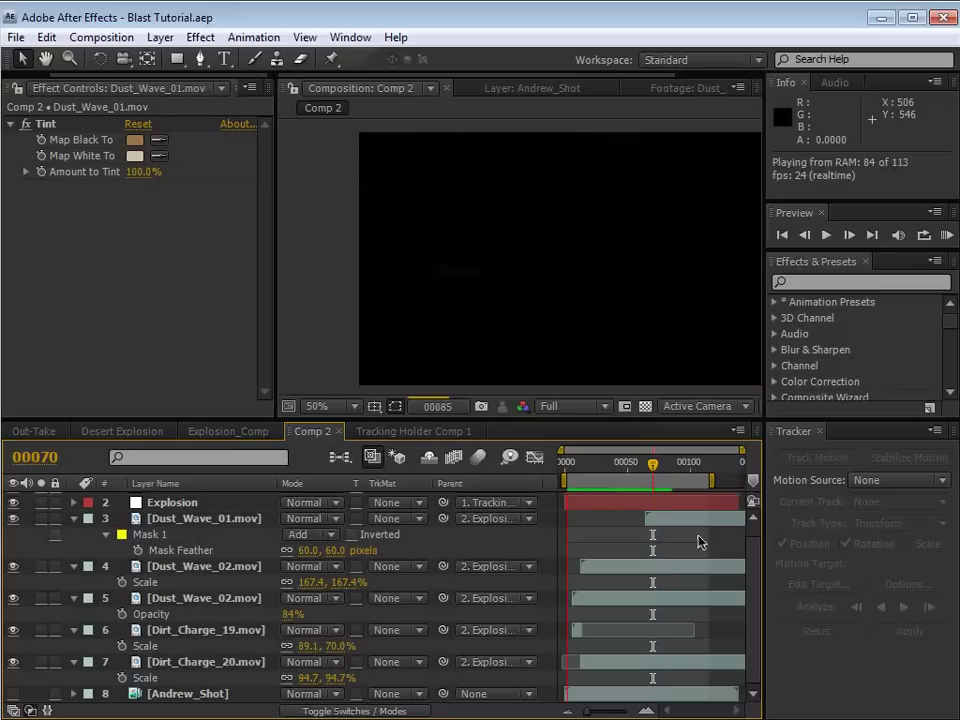
left_click(676, 519)
left_click_drag(657, 477, 632, 467)
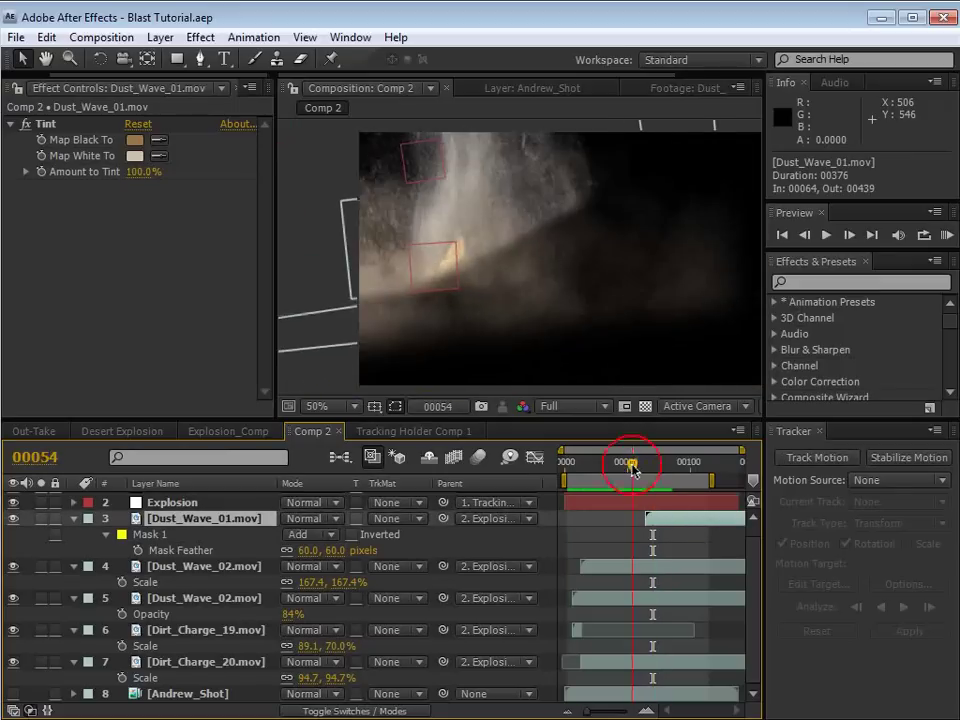
key("KP_0")
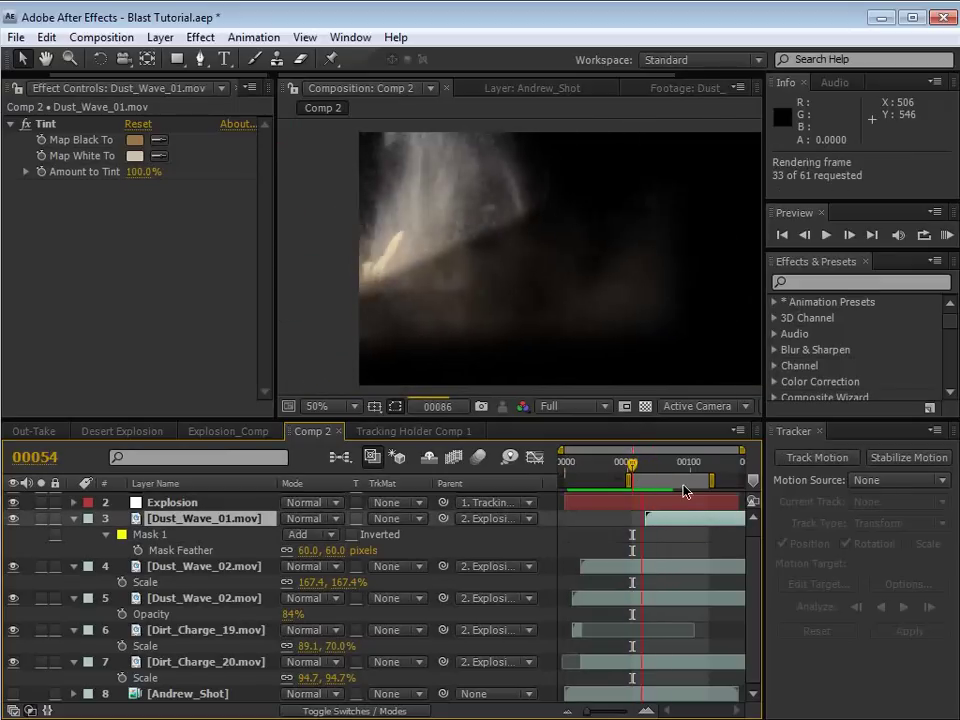
- Shift Dust_Wave_01.mov earlier to start at about frame 49 and lengthen its fade-in by moving the 100% opacity keyframe to about frame 83
left_click(645, 518)
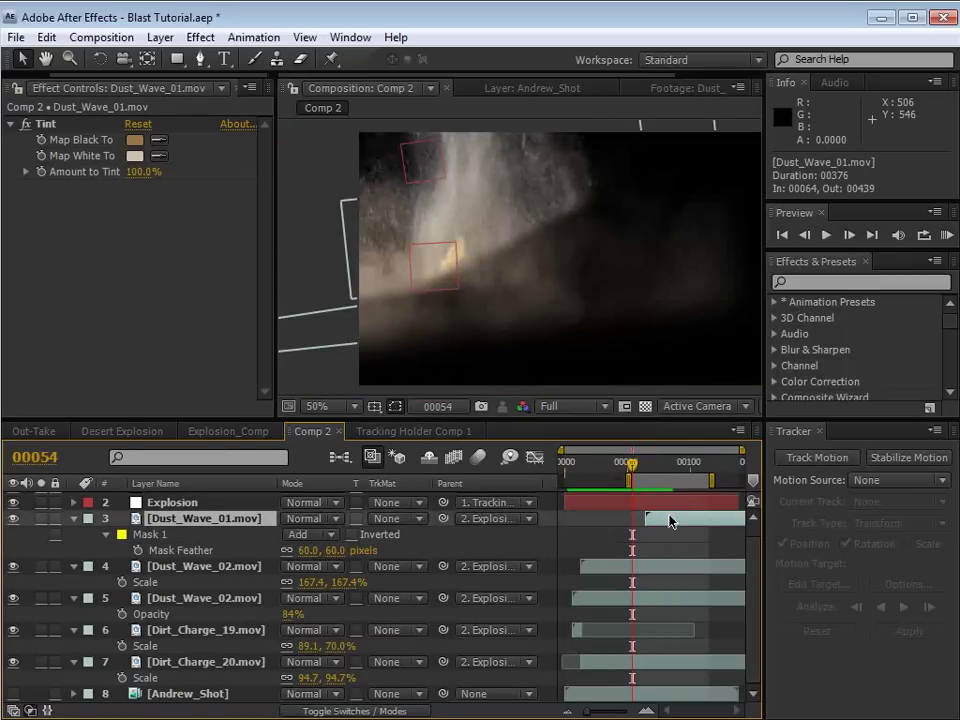
key("t")
key("equal")
key("equal")
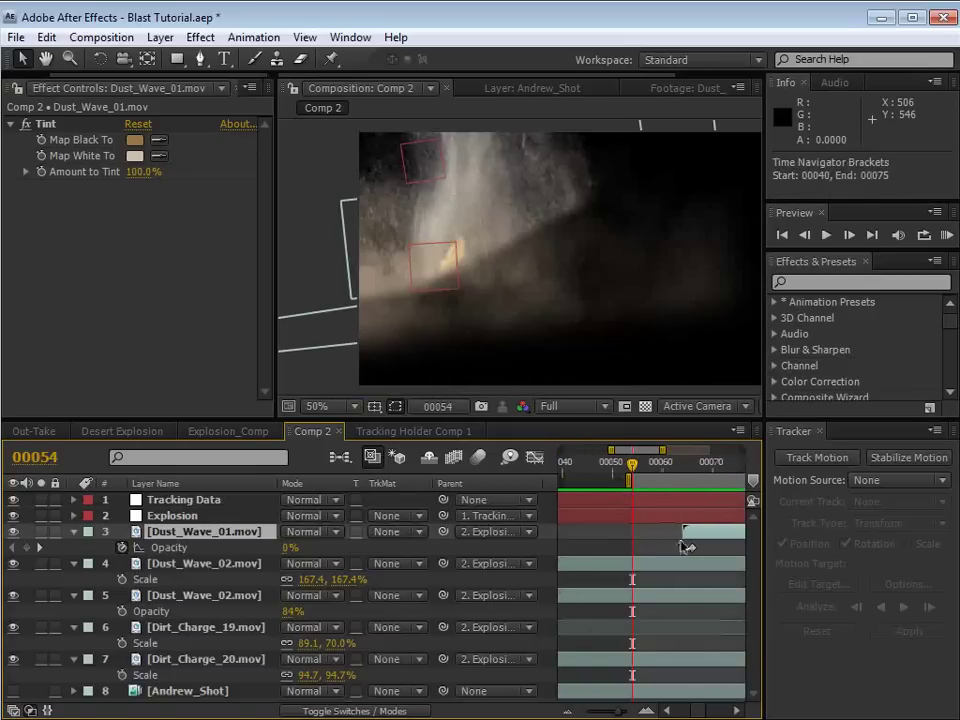
left_click_drag(717, 555, 616, 553)
scroll(645, 566, "down", 3)
left_click_drag(566, 467, 594, 467)
left_click_drag(623, 535, 652, 573)
- Extend the work area back to frame 0 and review the start of the Dust_Wave_01.mov fade-in around frame 48
key("minus")
key("minus")
left_click_drag(632, 485, 521, 495)
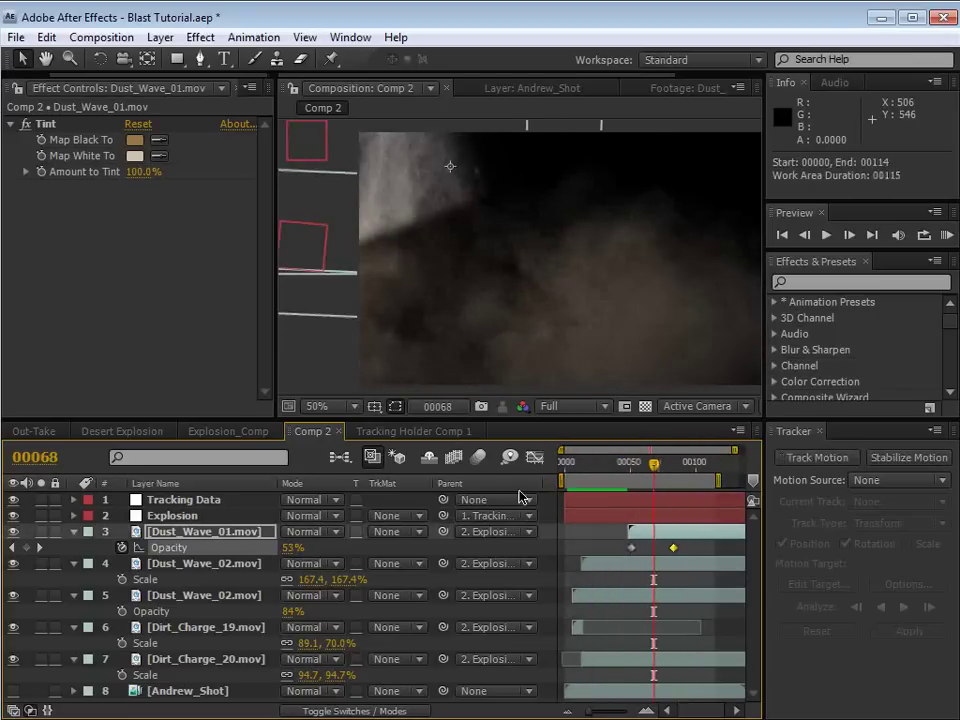
left_click_drag(600, 466, 627, 466)
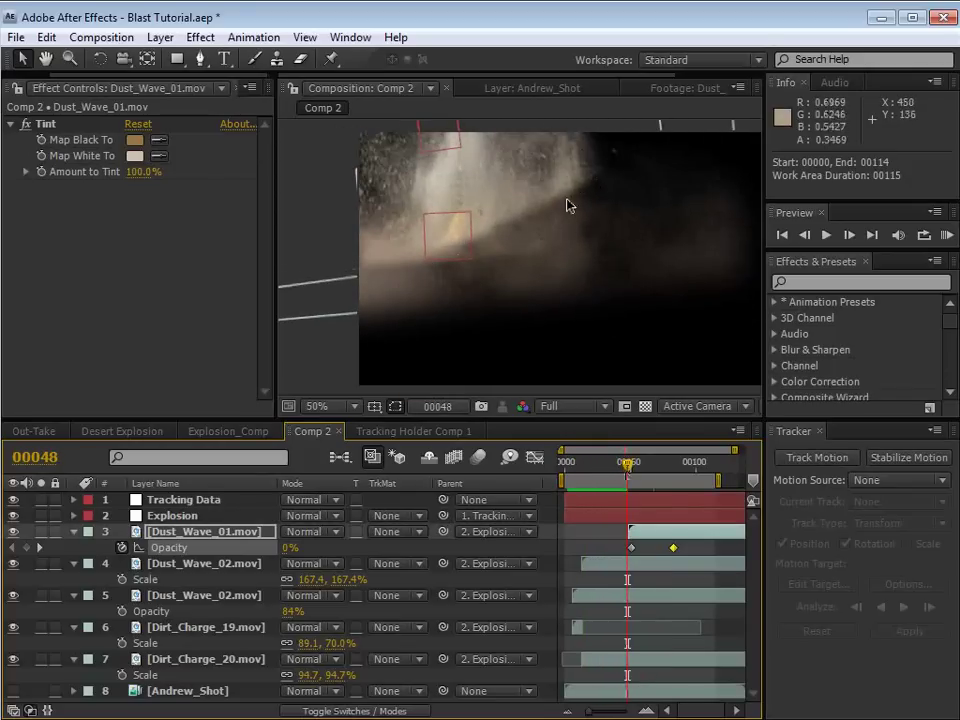
- Set the mask feather of the Dirt_Charge_20 layer to 49 pixels and deselect the layer
left_click(5, 627)
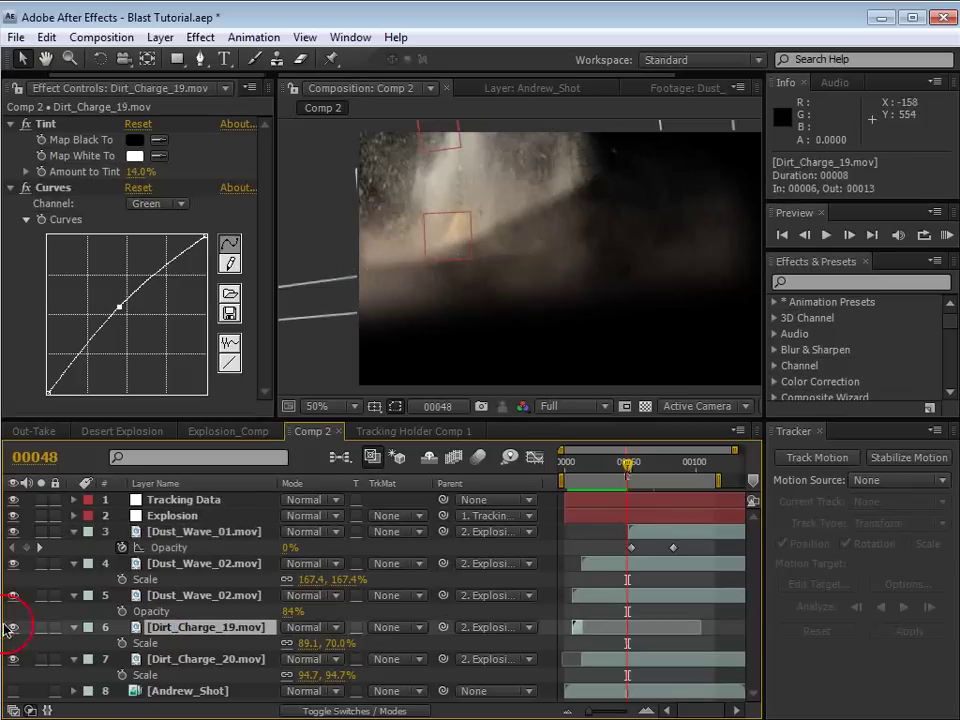
left_click(195, 659)
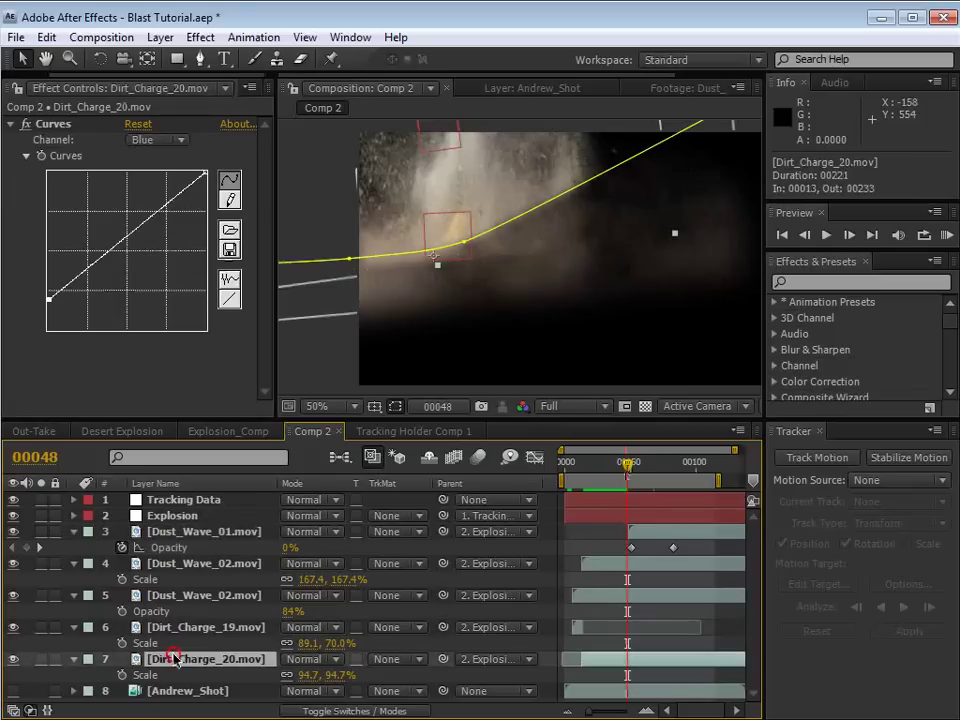
key("f")
left_click_drag(331, 678, 349, 678)
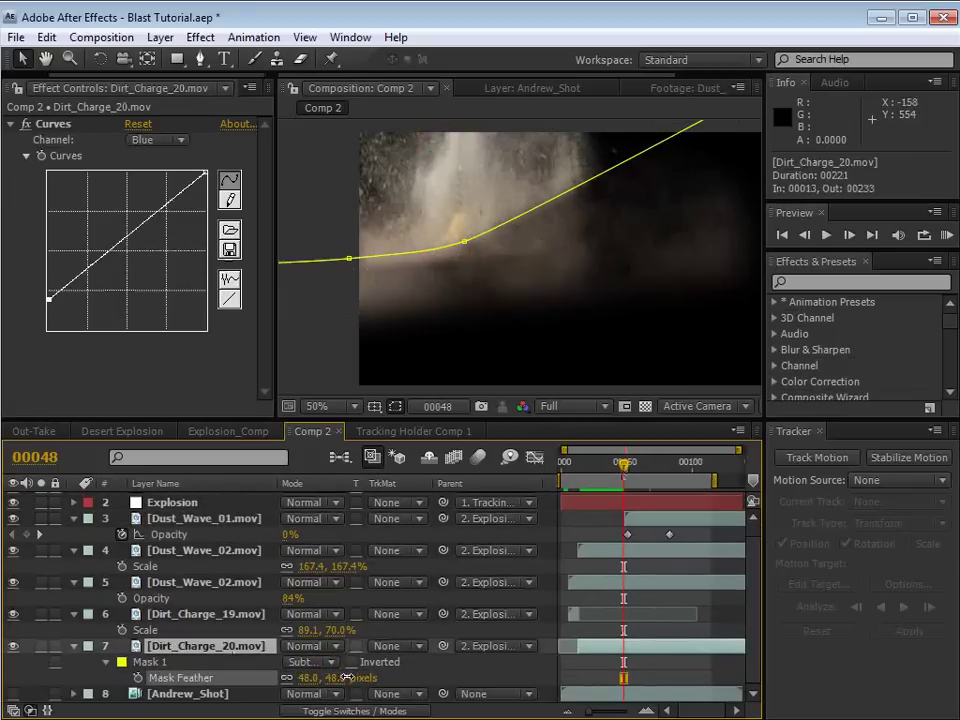
scroll(538, 251, "down", 1)
left_click_drag(538, 251, 500, 269)
left_click_drag(596, 193, 604, 222)
left_click(652, 597)
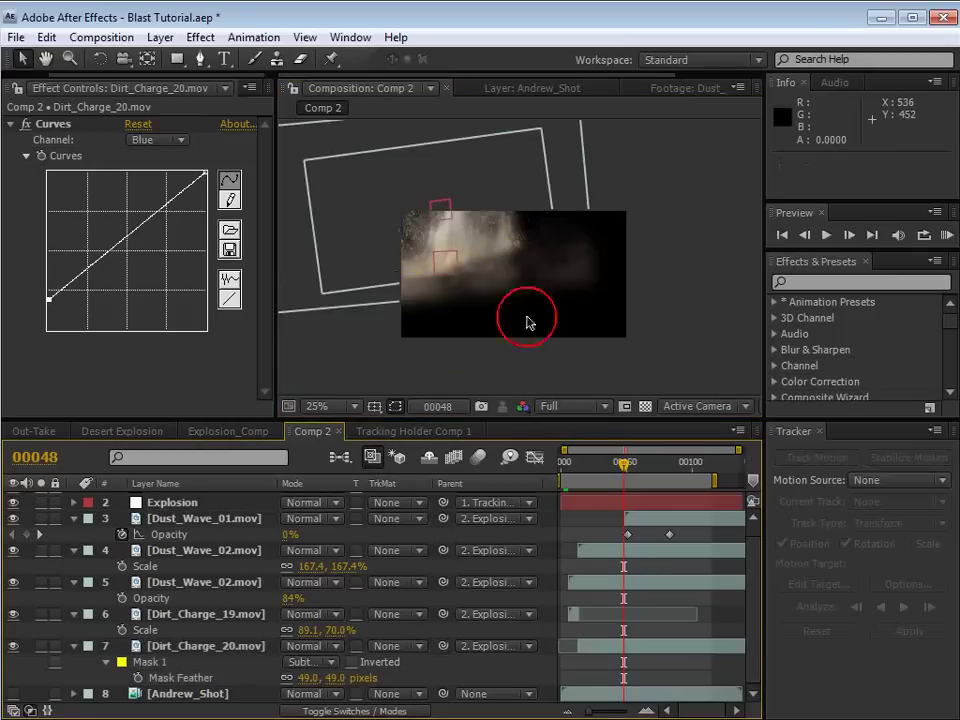
- Preview the dust blend up to frame 64 and save the project
scroll(524, 321, "up", 1)
left_click_drag(497, 338, 615, 403)
left_click(634, 466)
left_click_drag(629, 478, 645, 466)
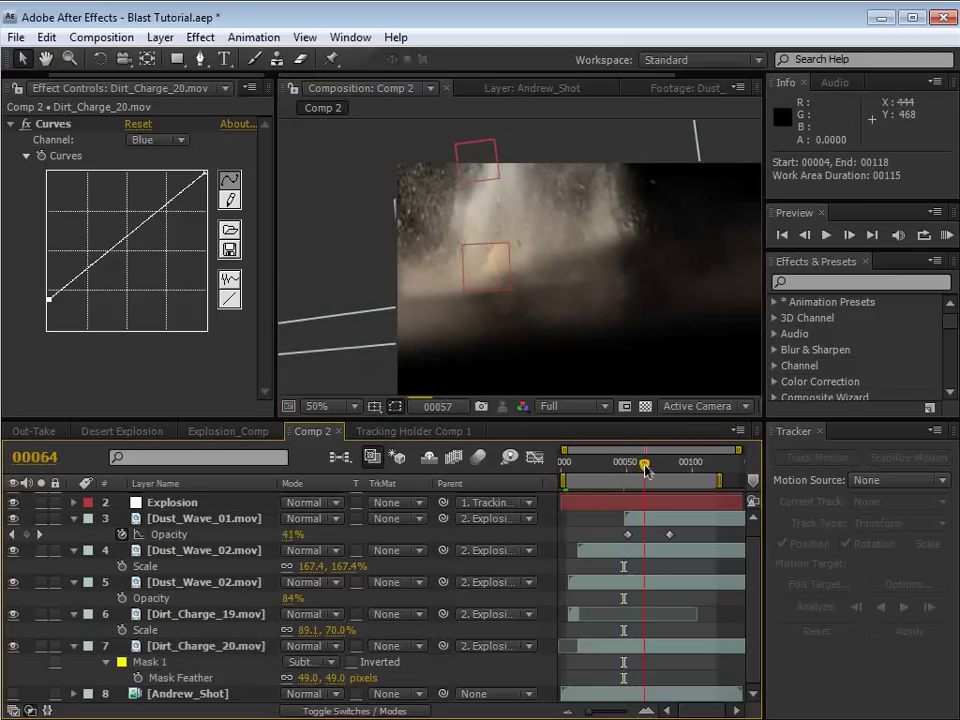
key("ctrl+s")
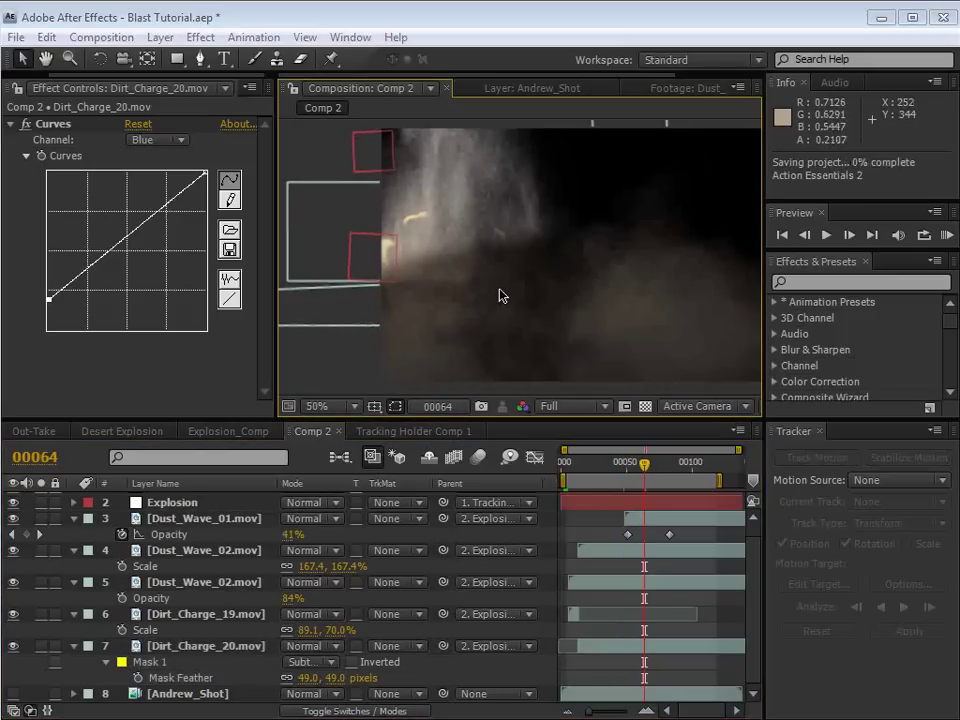
- Collapse the revealed properties of all layers in Comp 2 and clear the selection
left_click(160, 585)
key("ctrl+a")
left_click(74, 582)
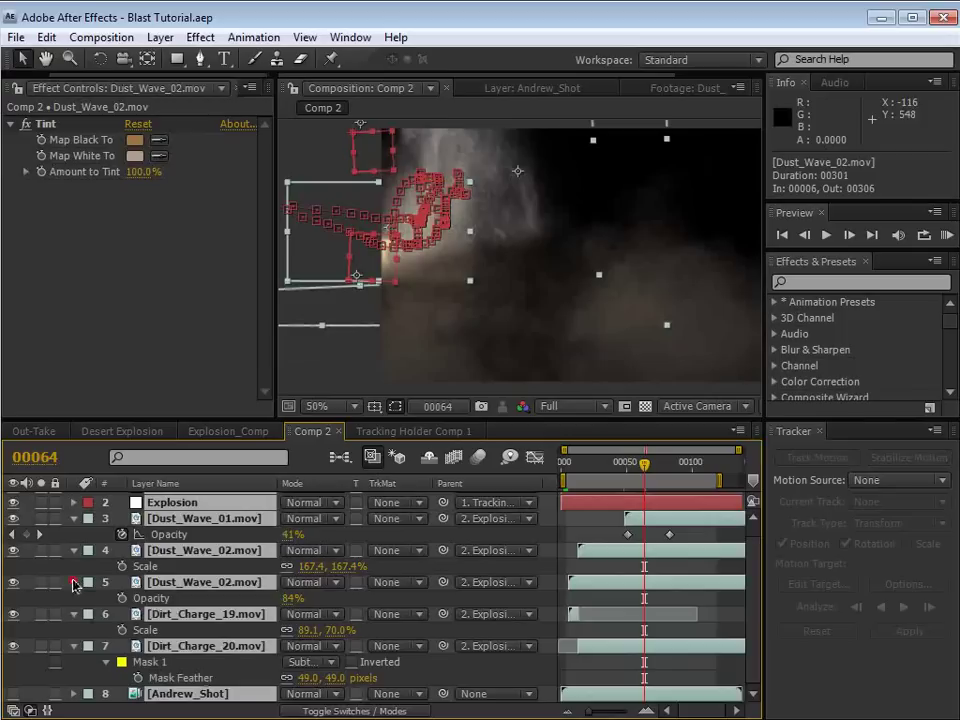
left_click(212, 650)
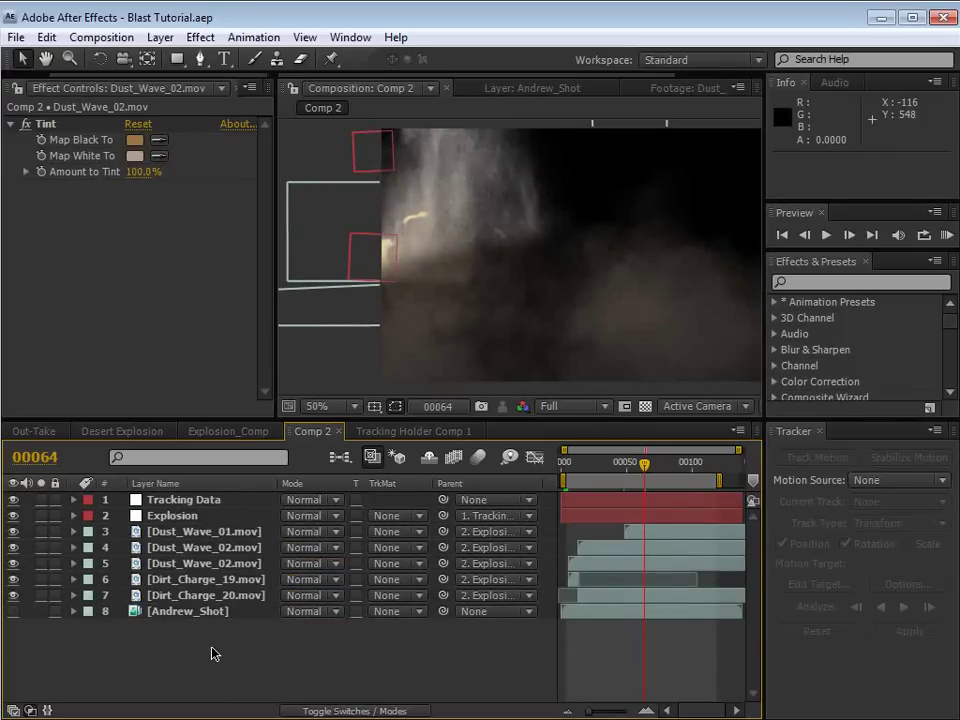
- Inspect Dirt_Charge_19 at frame 11 and duplicate the layer
left_click(190, 595)
left_click(193, 583)
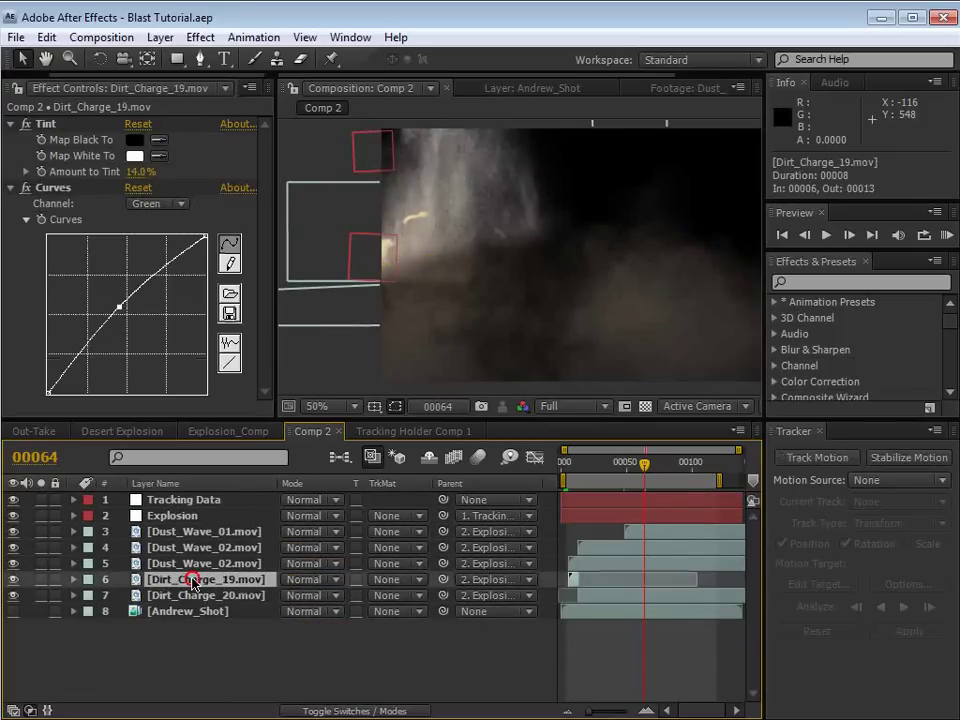
left_click_drag(570, 463, 576, 463)
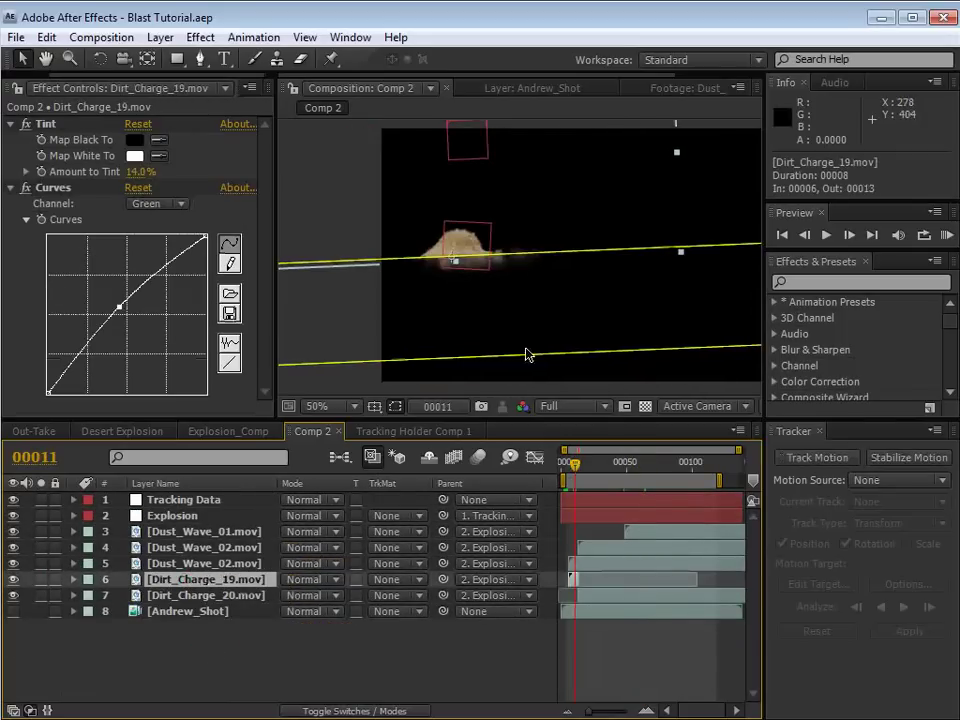
scroll(456, 261, "up", 1)
left_click(589, 581)
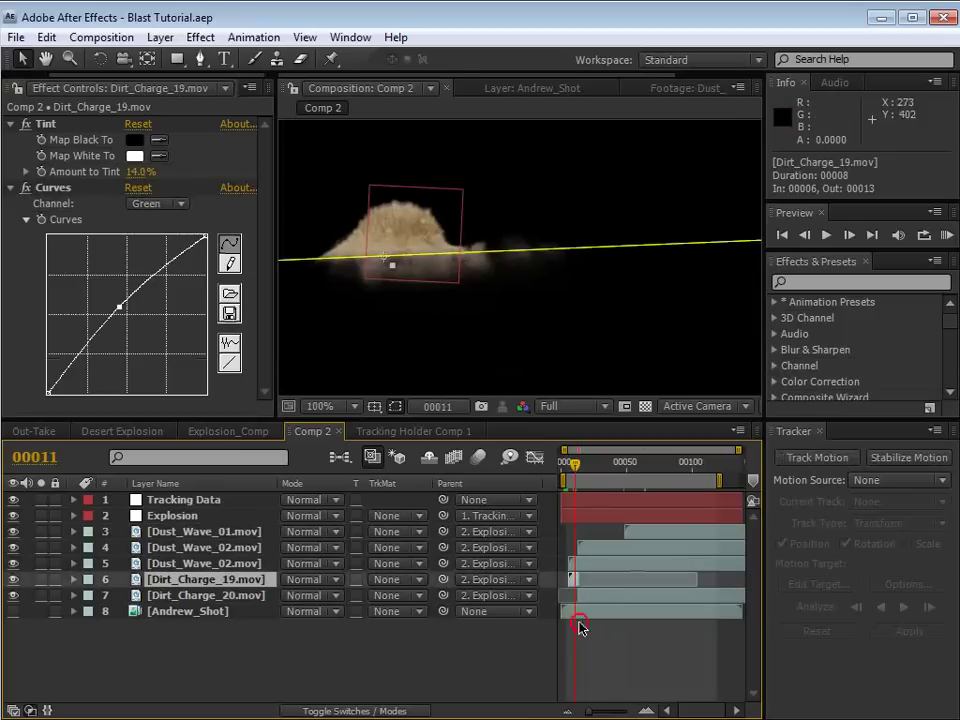
key("ctrl+d")
- Trim the duplicated Dirt_Charge_19 layer to run from frame 16 to 103 and move it below Dirt_Charge_20
left_click_drag(580, 578, 707, 580)
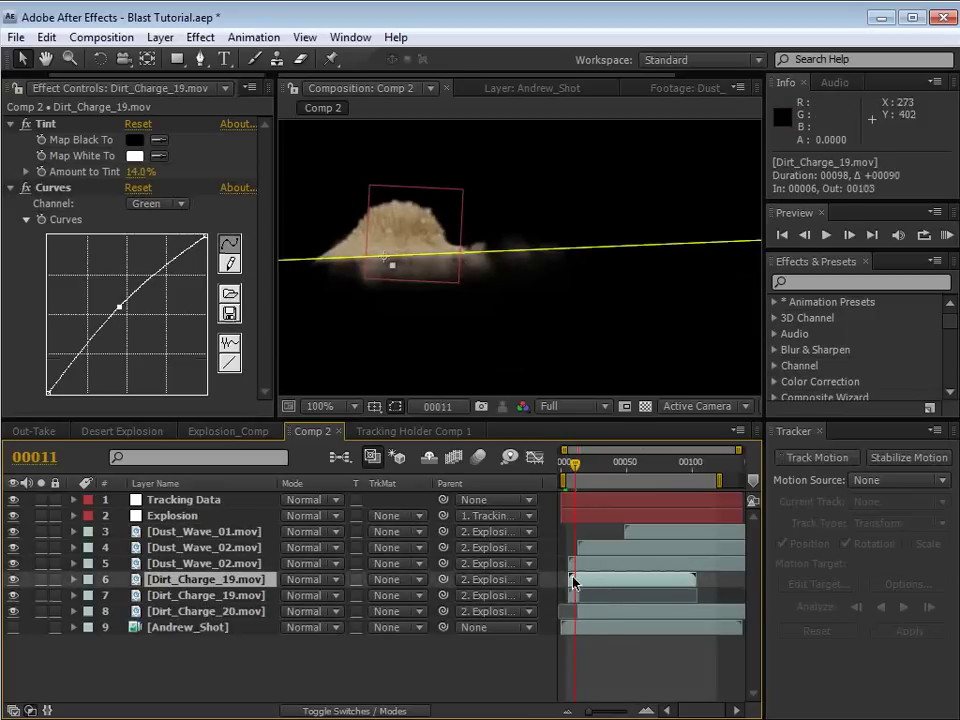
left_click_drag(568, 578, 582, 578)
left_click_drag(205, 585, 230, 619)
- Solo Dirt_Charge_20 and the lower Dirt_Charge_19, and shift the latter two frames earlier to start at frame 14
key("=")
key("=")
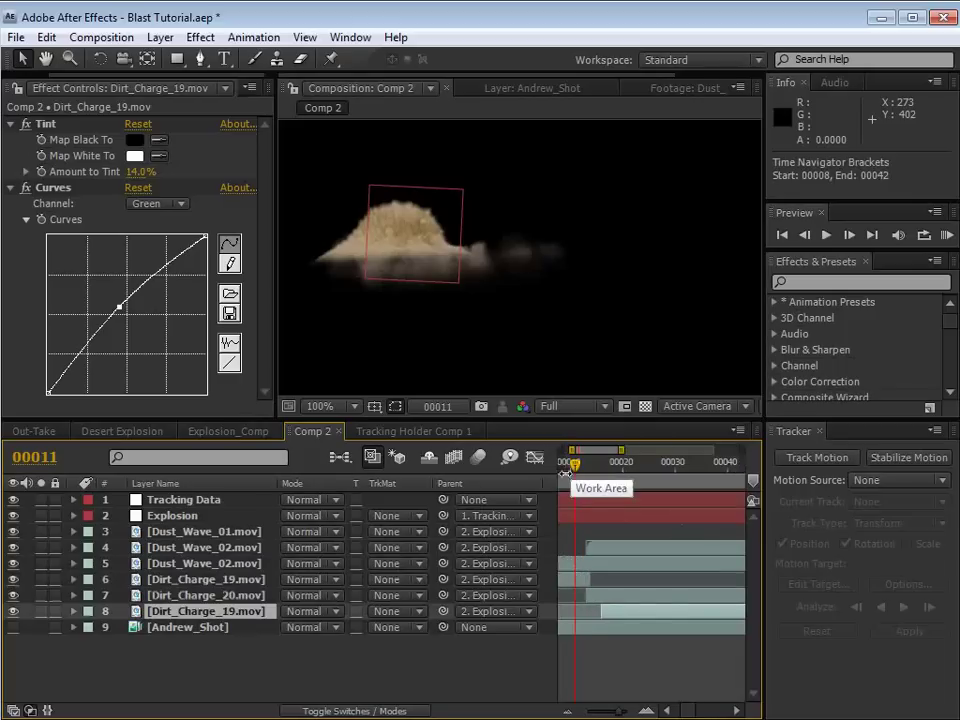
left_click_drag(575, 467, 596, 468)
left_click(39, 598)
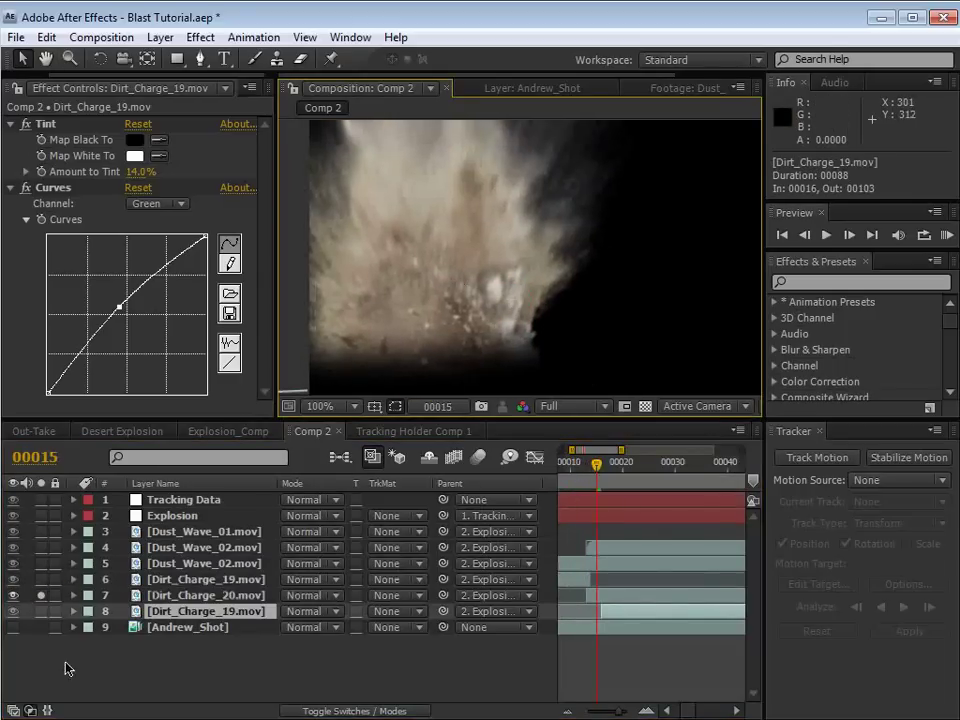
left_click(39, 611)
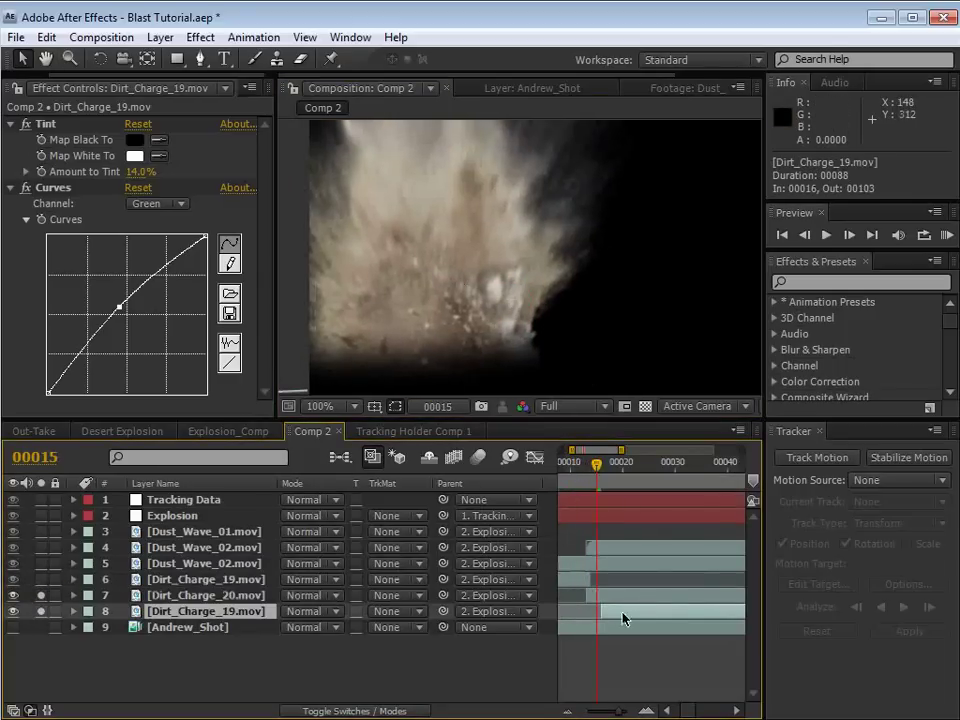
left_click_drag(622, 619, 616, 614)
- Examine the two soloed dirt layers between frames 19 and 45, comparing them with and without the lower Dirt_Charge_19
left_click(617, 468)
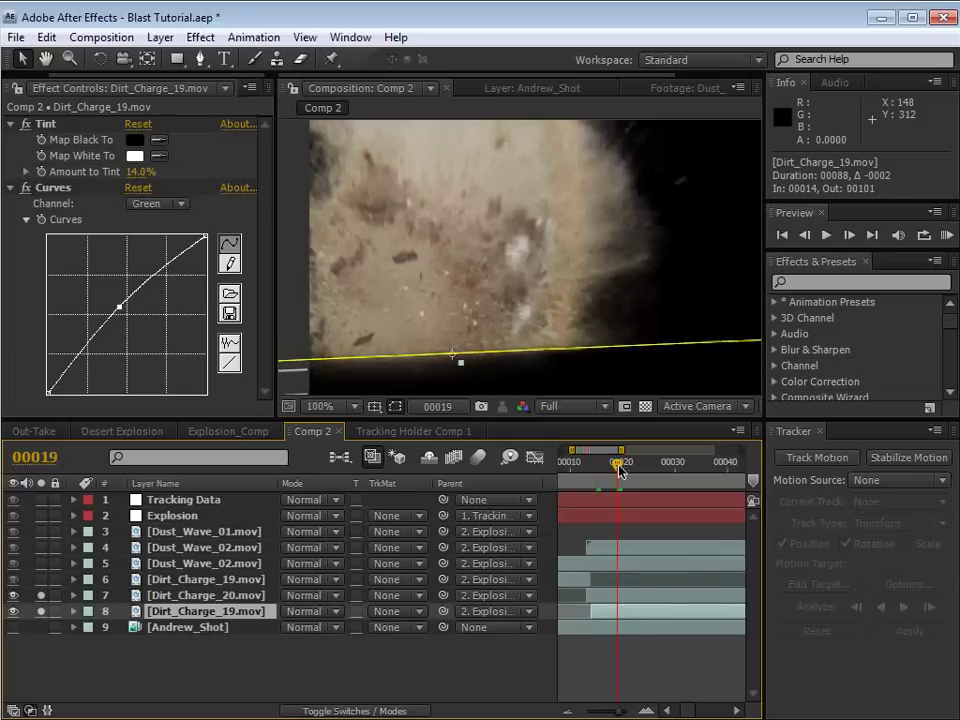
key("minus")
key("minus")
left_click(605, 468)
left_click(626, 468)
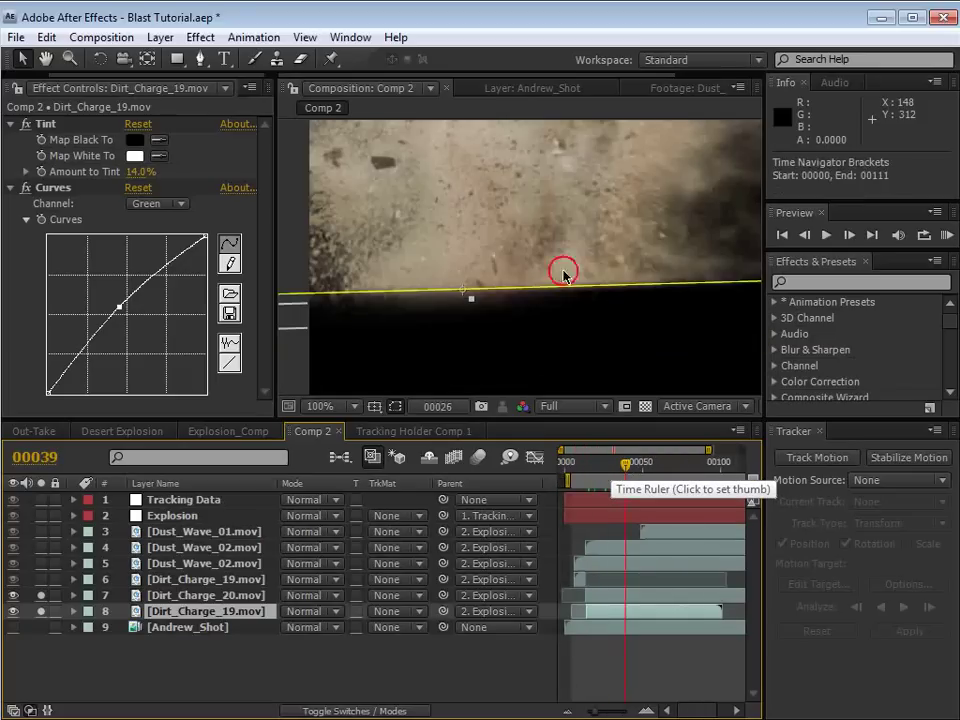
key("space")
left_click_drag(587, 230, 544, 326)
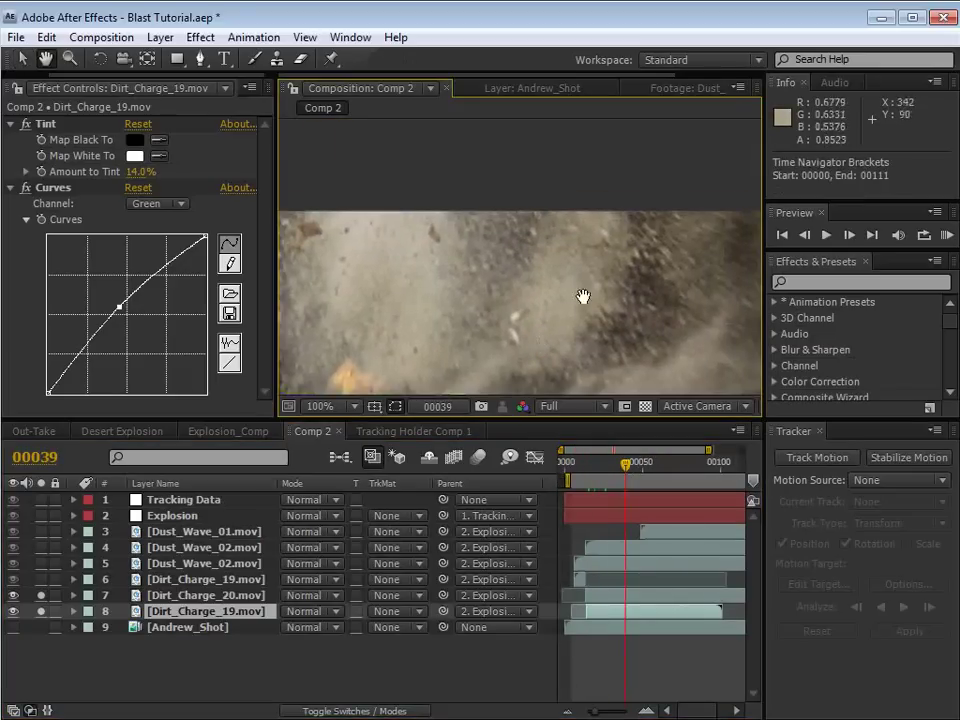
key("comma")
key("v")
left_click(40, 612)
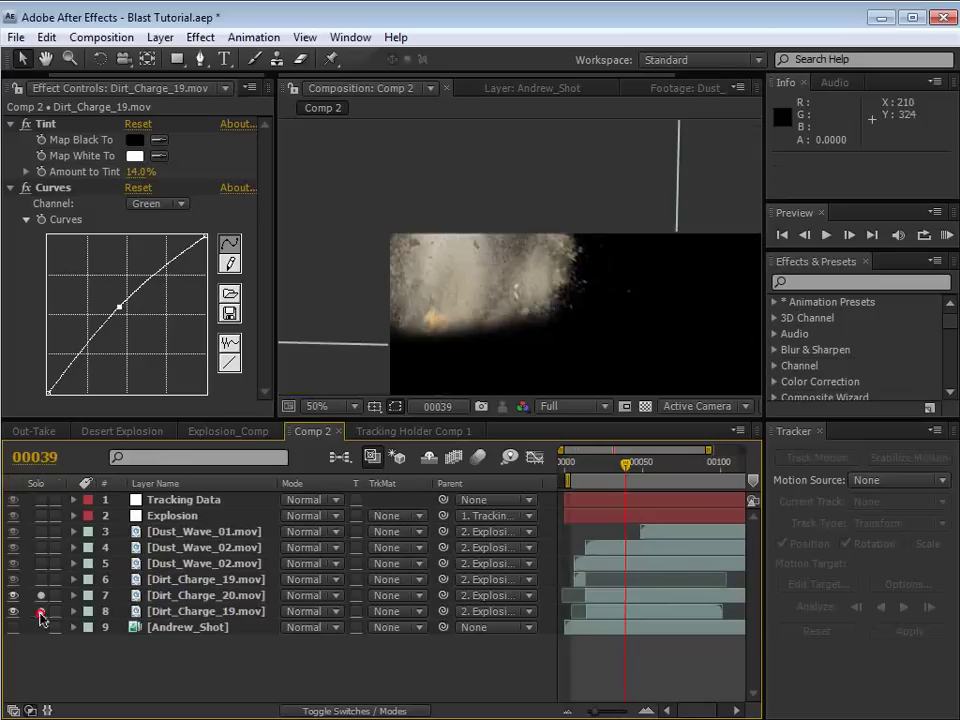
left_click(40, 612)
left_click(40, 612)
left_click(40, 612)
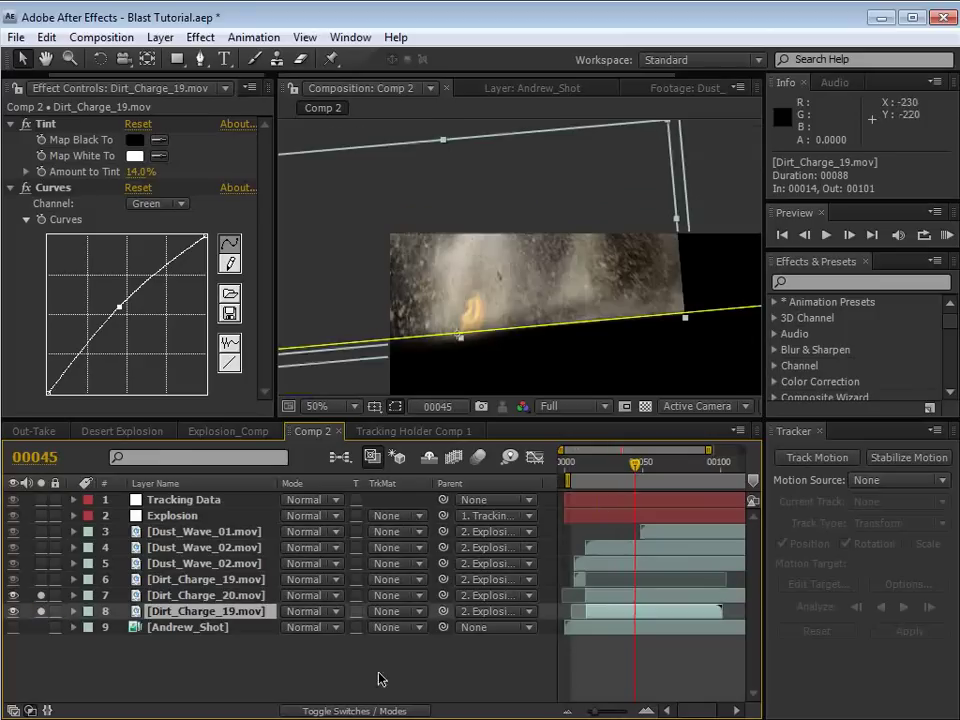
left_click(616, 677)
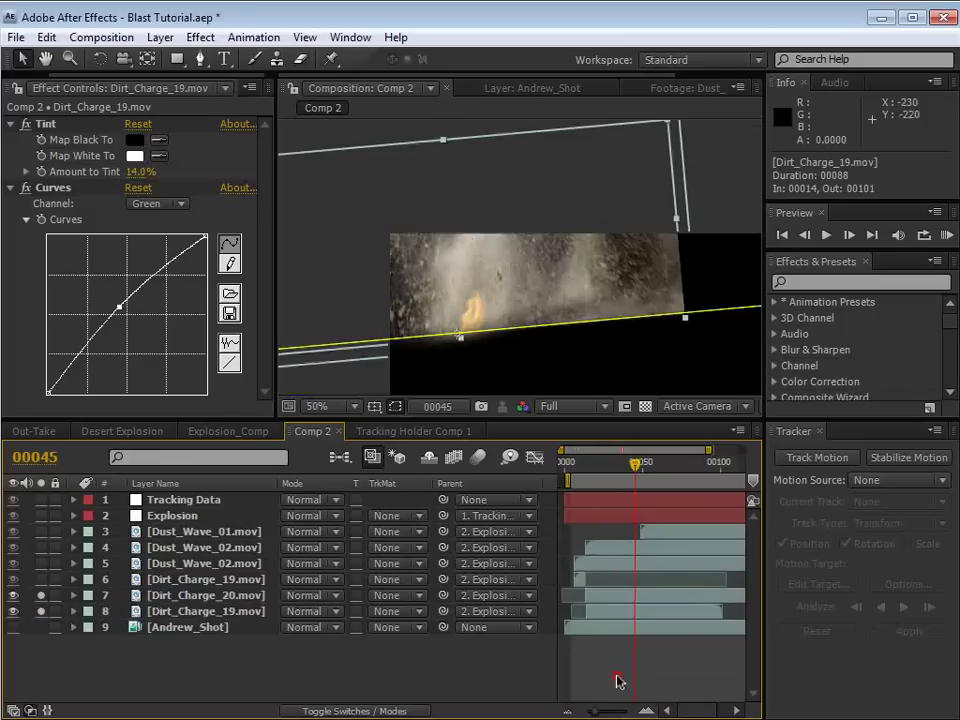
- Draw a rectangular mask over the hard right edge of the lower Dirt_Charge_19's footage and set its mode to Subtract
left_click(612, 603)
left_click(177, 59)
scroll(577, 308, "down", 2)
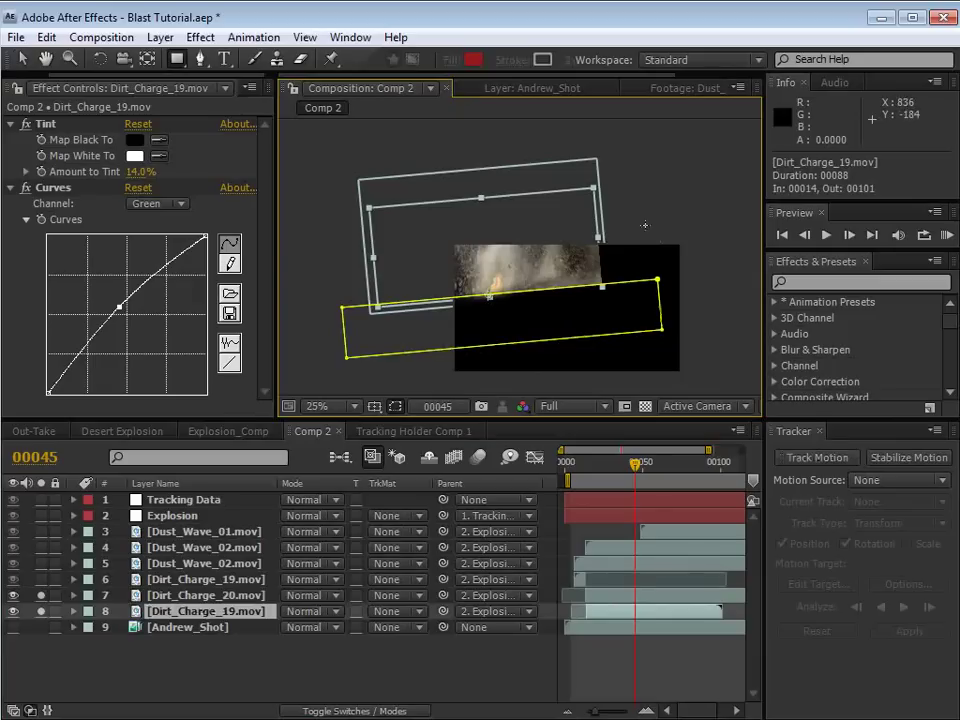
left_click_drag(637, 157, 574, 330)
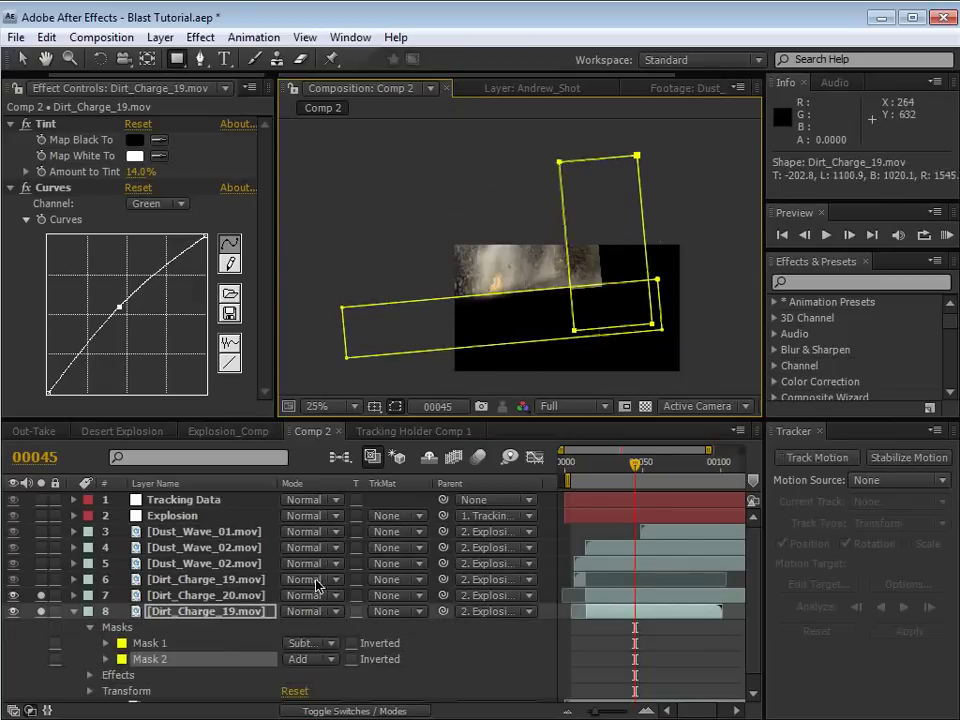
left_click(312, 660)
left_click(317, 677)
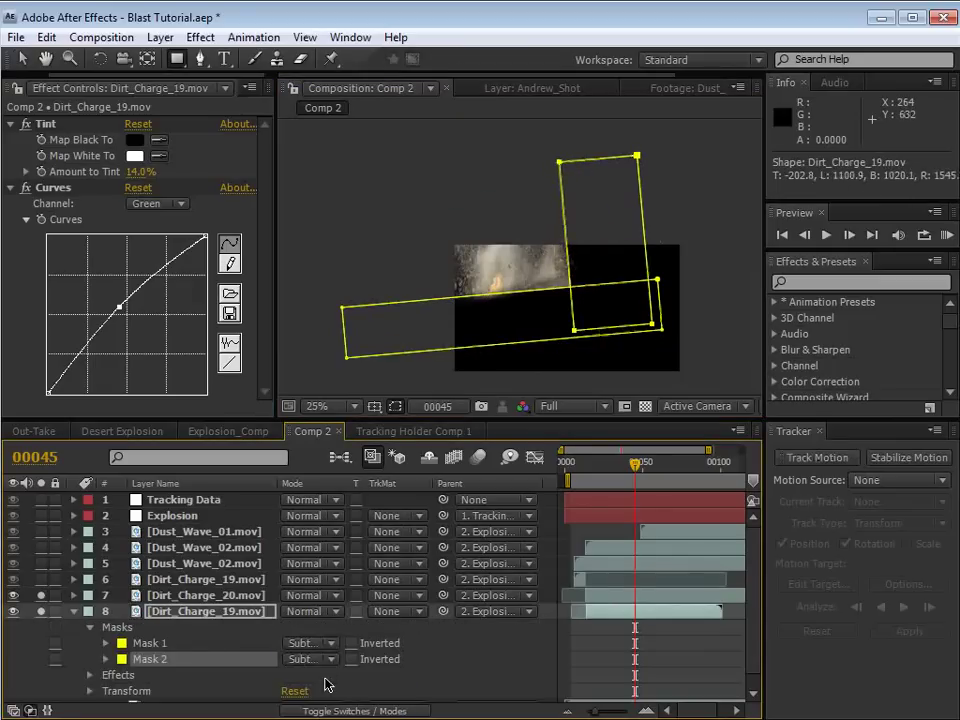
- Set Mask 2's feather on the lower Dirt_Charge_19 to 282 pixels and check the softened edge at frame 30
key("f")
left_click_drag(310, 675, 720, 660)
key("v")
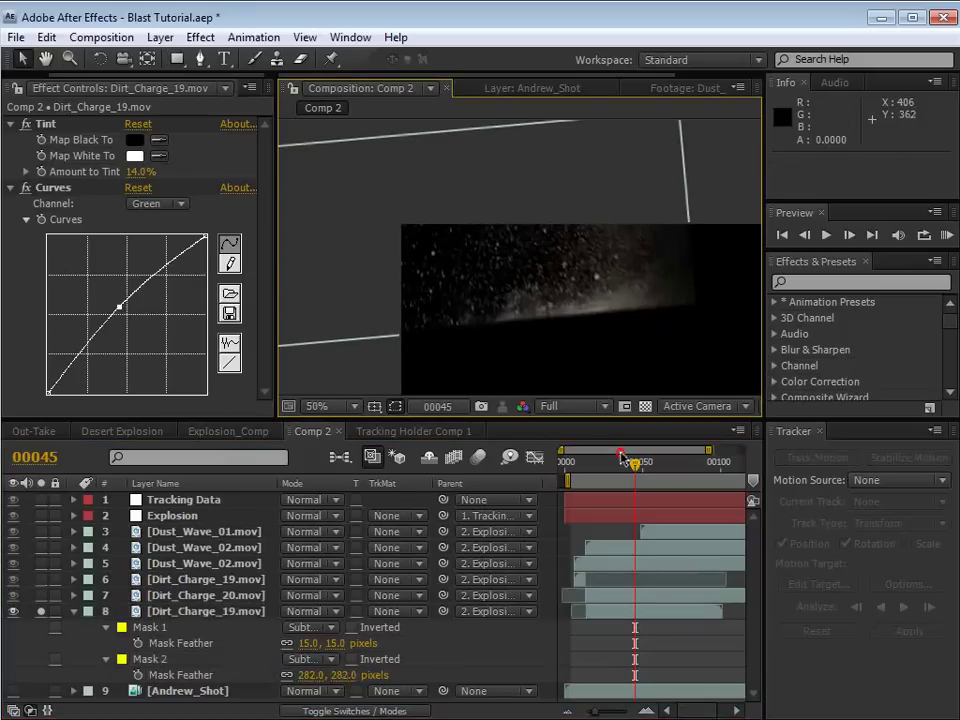
left_click_drag(634, 463, 611, 478)
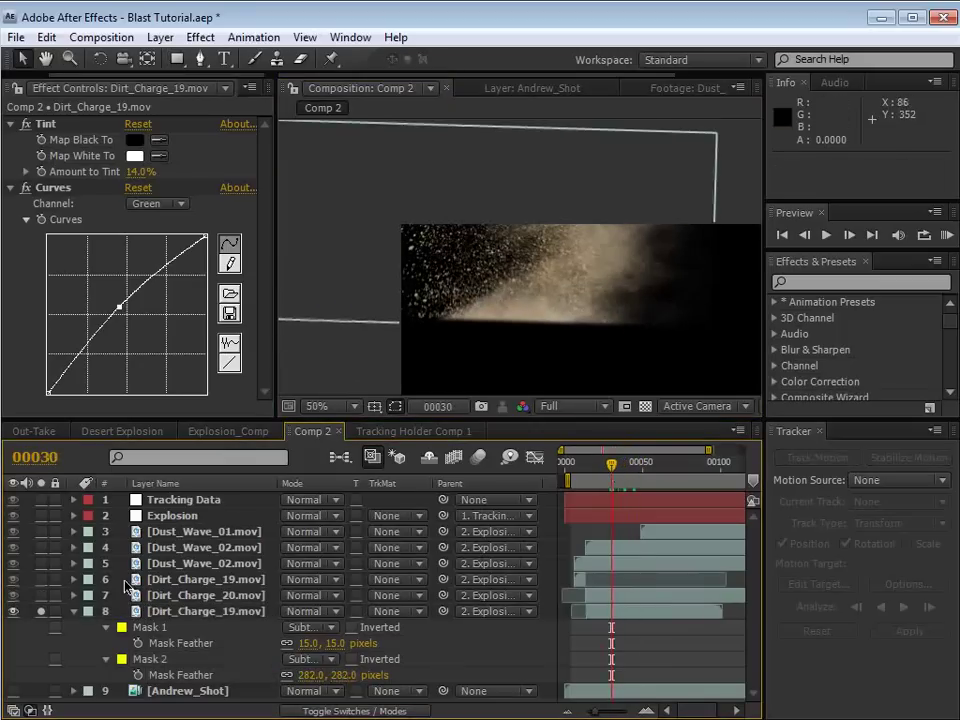
- Collapse the lower Dirt_Charge_19's properties, hide the layer controls in the view, and review the composite up to frame 43
left_click(72, 613)
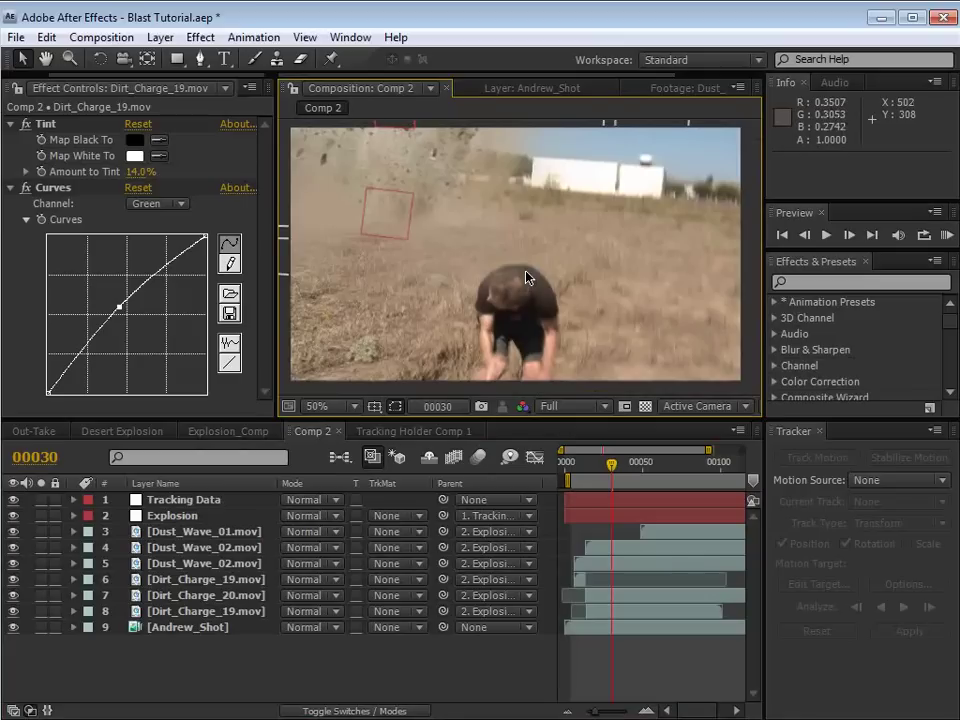
key("ctrl+shift+h")
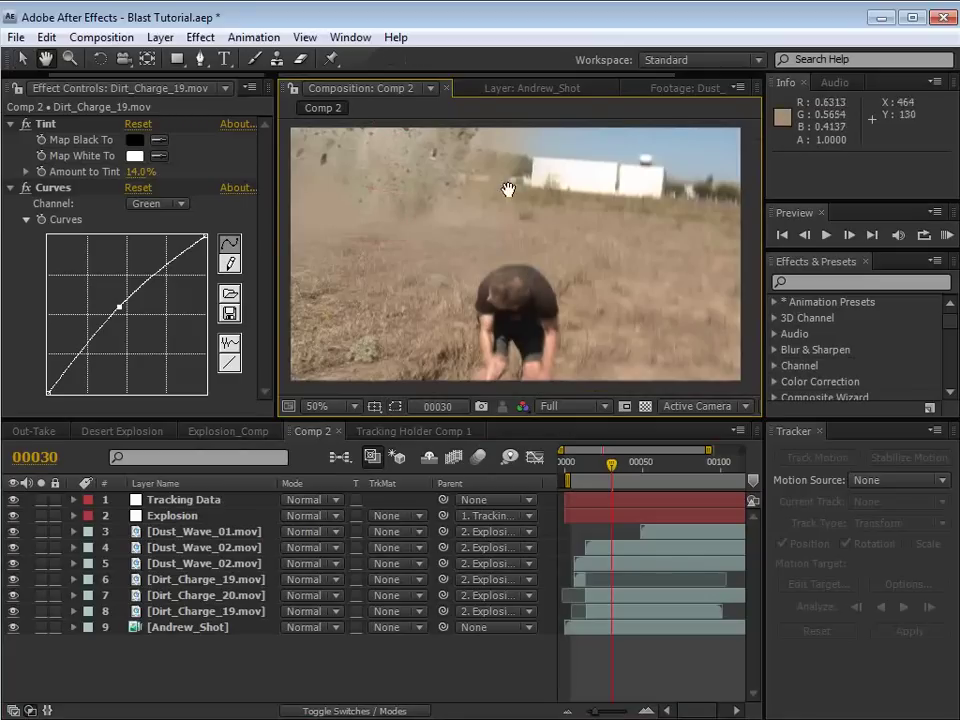
left_click_drag(466, 220, 469, 234)
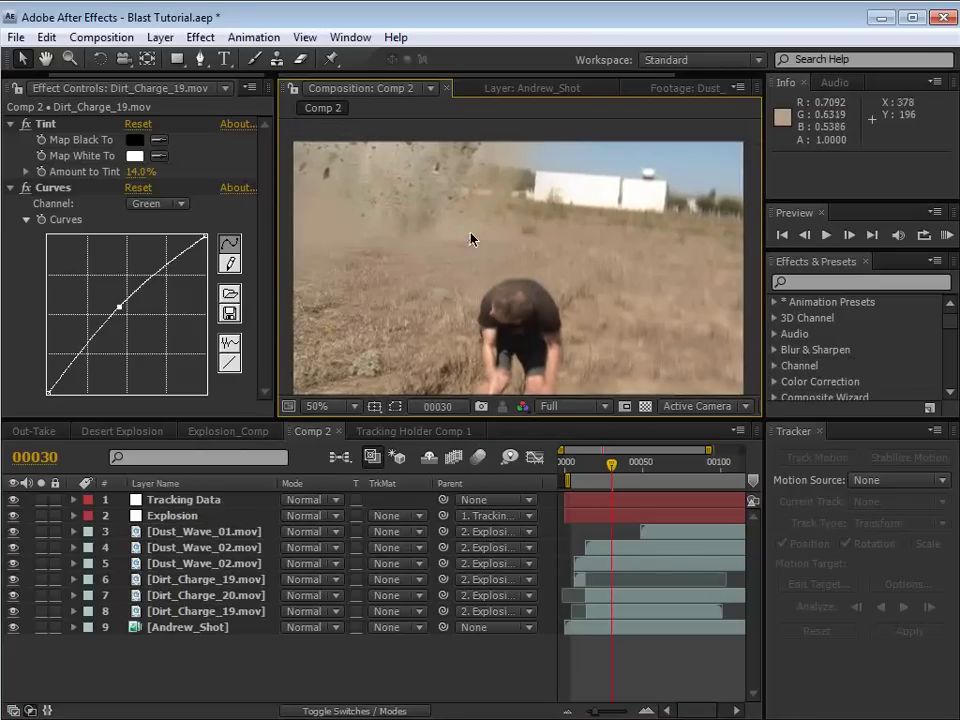
left_click_drag(611, 465, 637, 476)
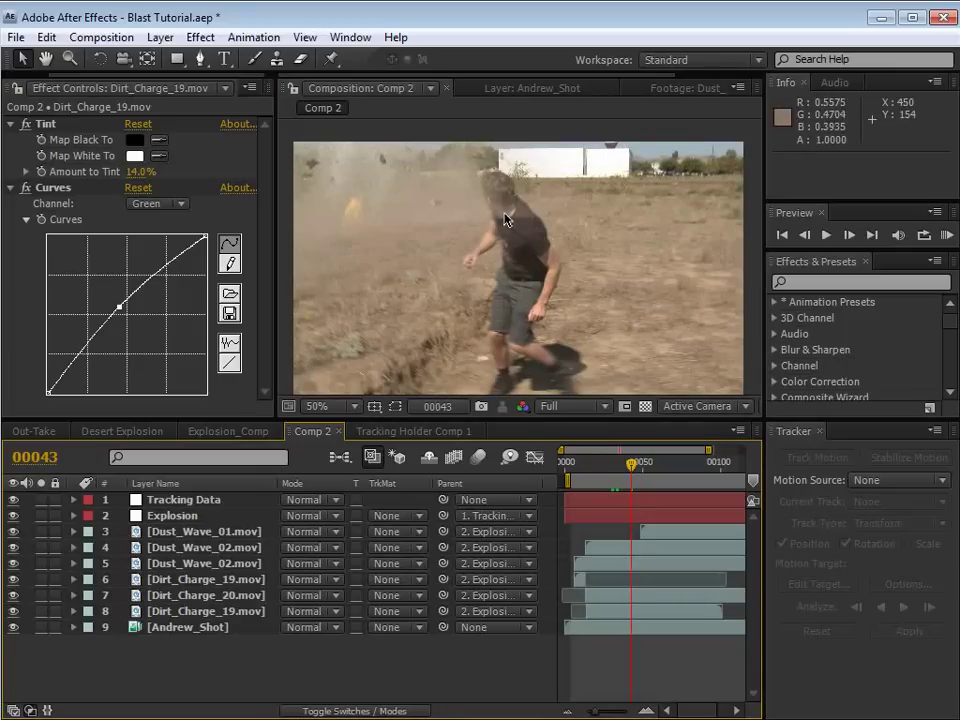
- Set Mask 1's feather on the lower Dirt_Charge_19 layer to 41 pixels
left_click(43, 597)
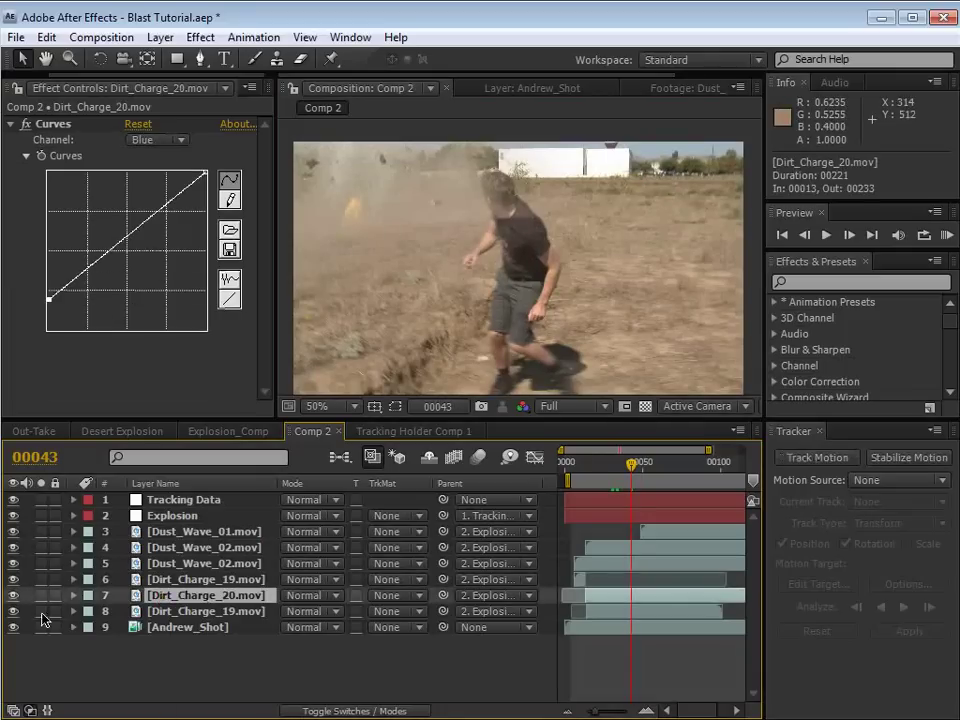
left_click(42, 612)
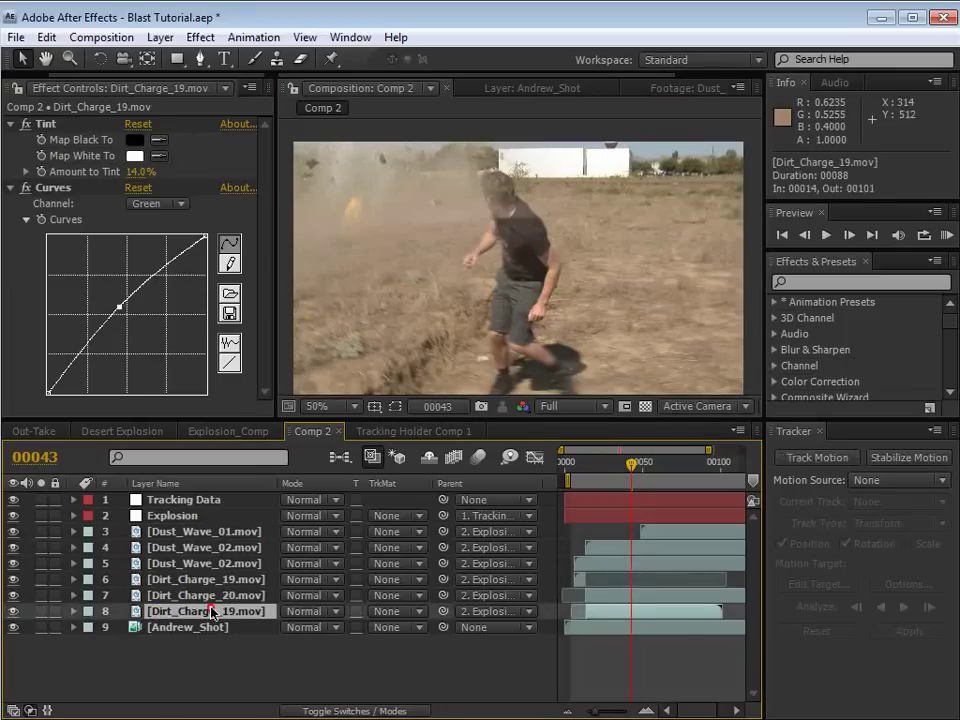
key("f")
left_click_drag(335, 645, 362, 643)
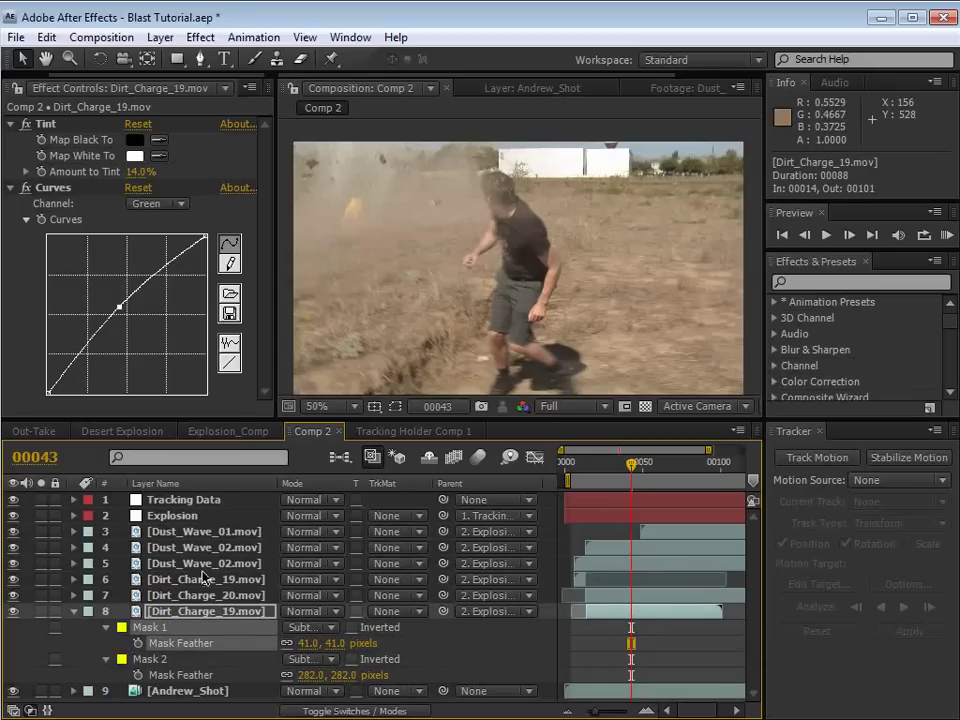
- Reveal all mask properties of the lower Dirt_Charge_19 and set Mask 1's expansion to 35 pixels
key("m")
key("m")
scroll(224, 584, "down", 3)
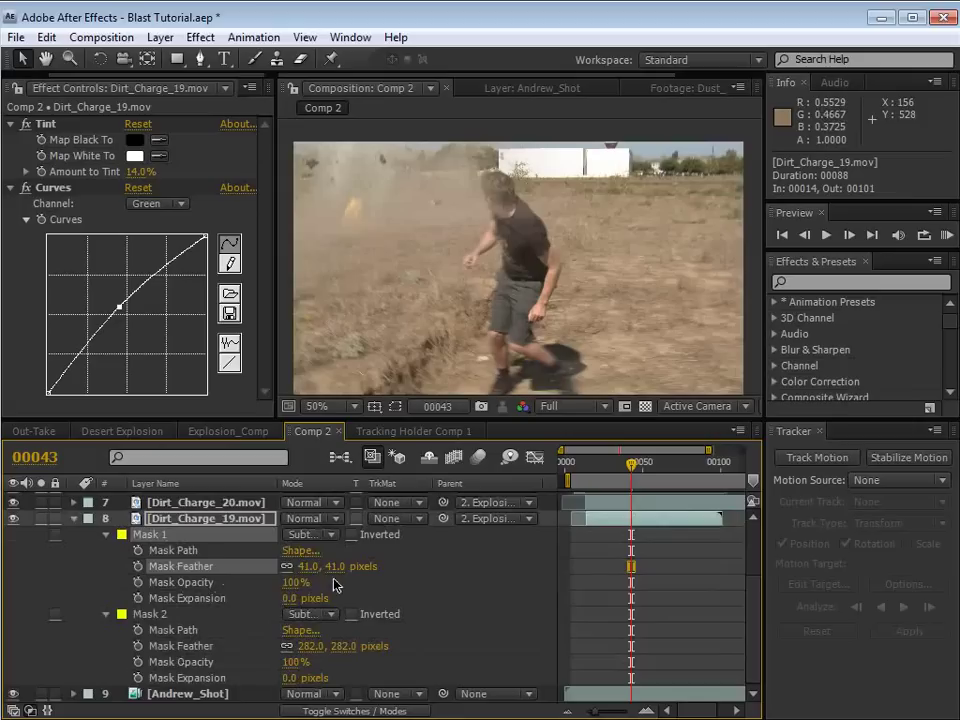
mouse_move(287, 600)
left_mouse_down()
mouse_move(263, 598)
mouse_move(316, 597)
left_mouse_up()
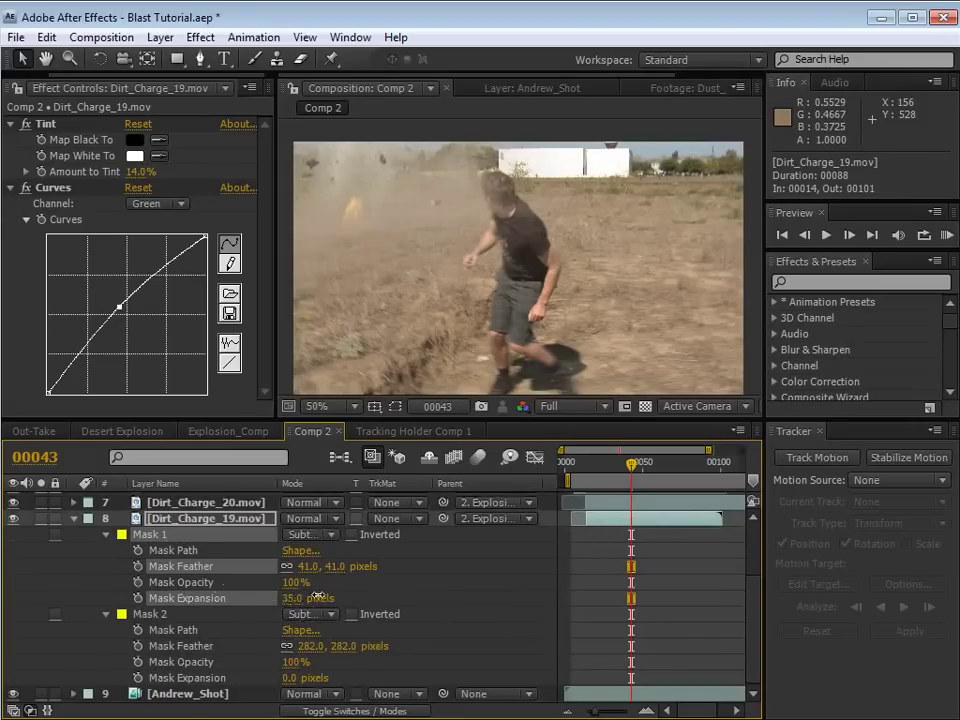
- Set Mask 1's expansion on the lower Dirt_Charge_19 layer to 26 pixels and collapse the layer's properties
left_click(310, 599)
left_click(485, 603)
key("space")
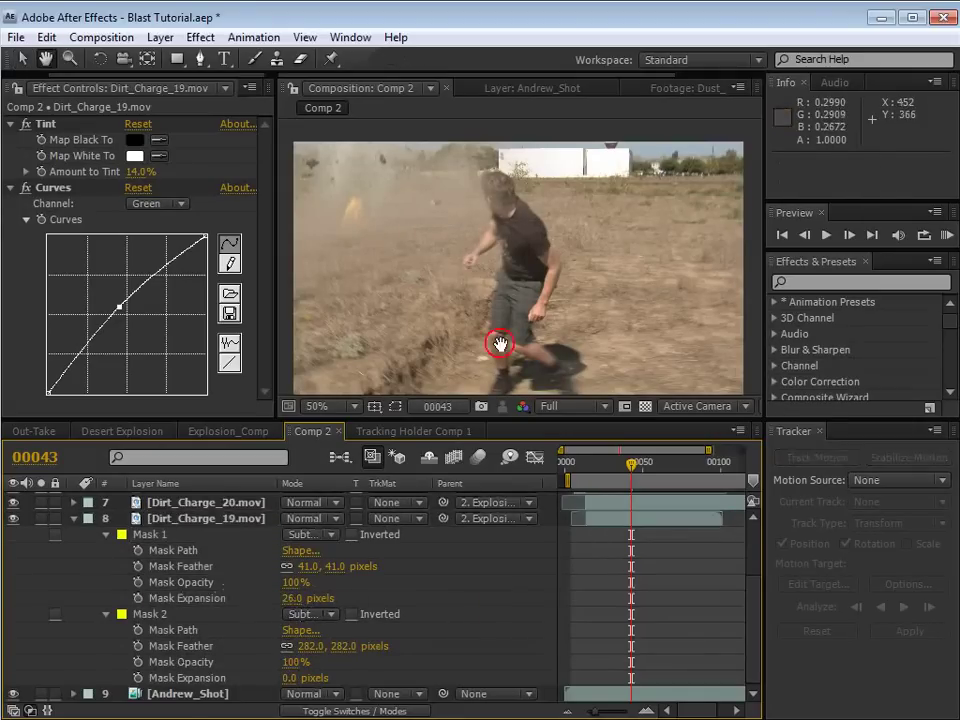
left_click_drag(499, 343, 527, 376)
left_click(74, 519)
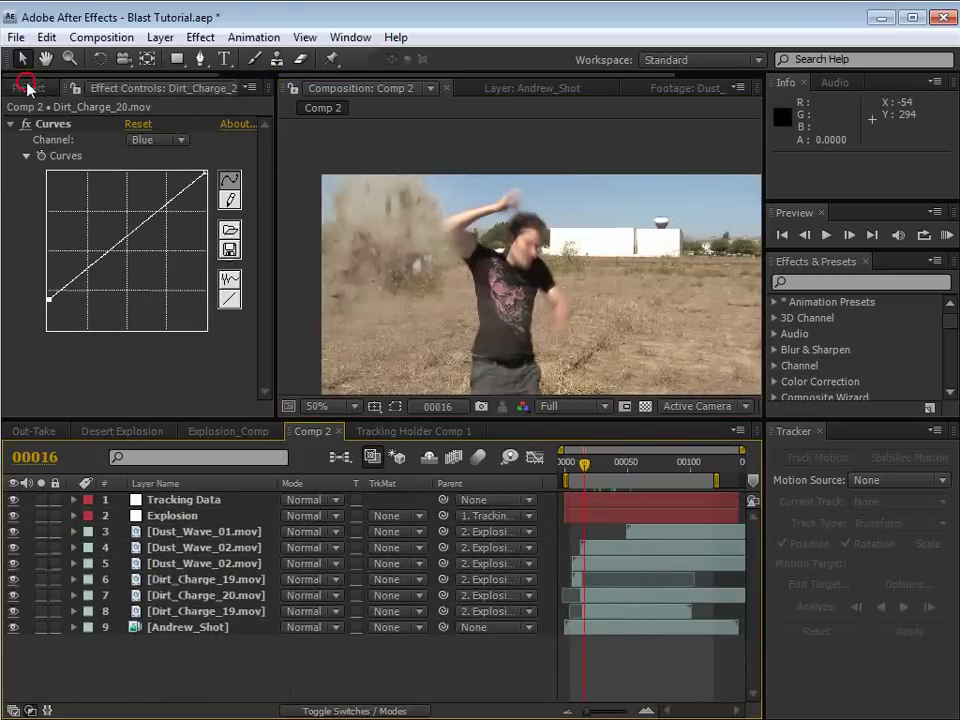
- Look through the project footage for a fiery element and preview Explosion_01.mov around frame 23
left_click(28, 88)
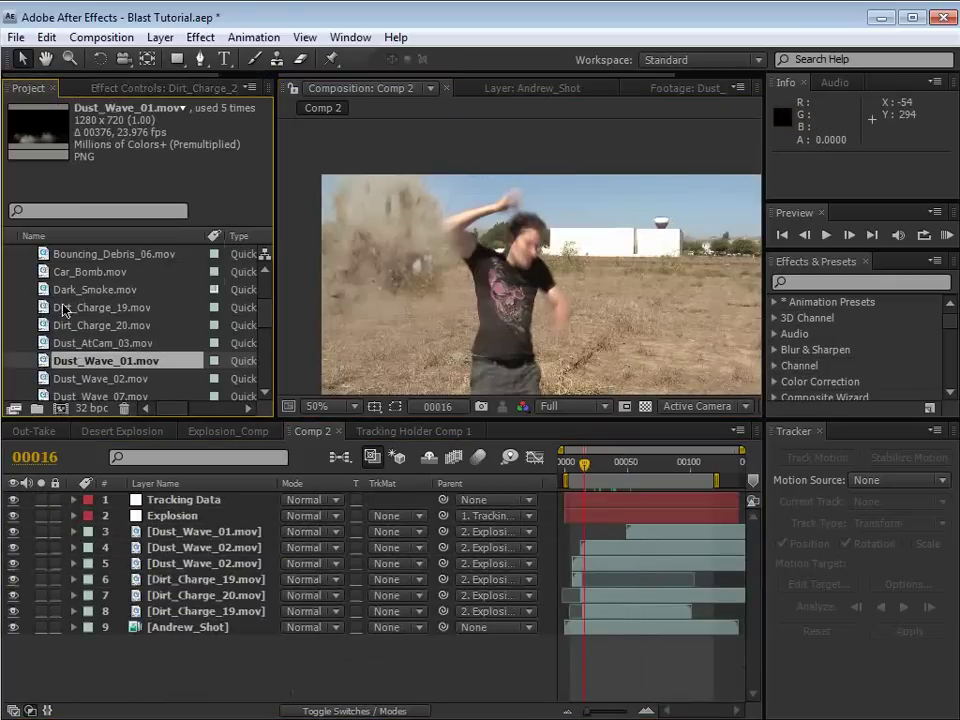
left_click(71, 342)
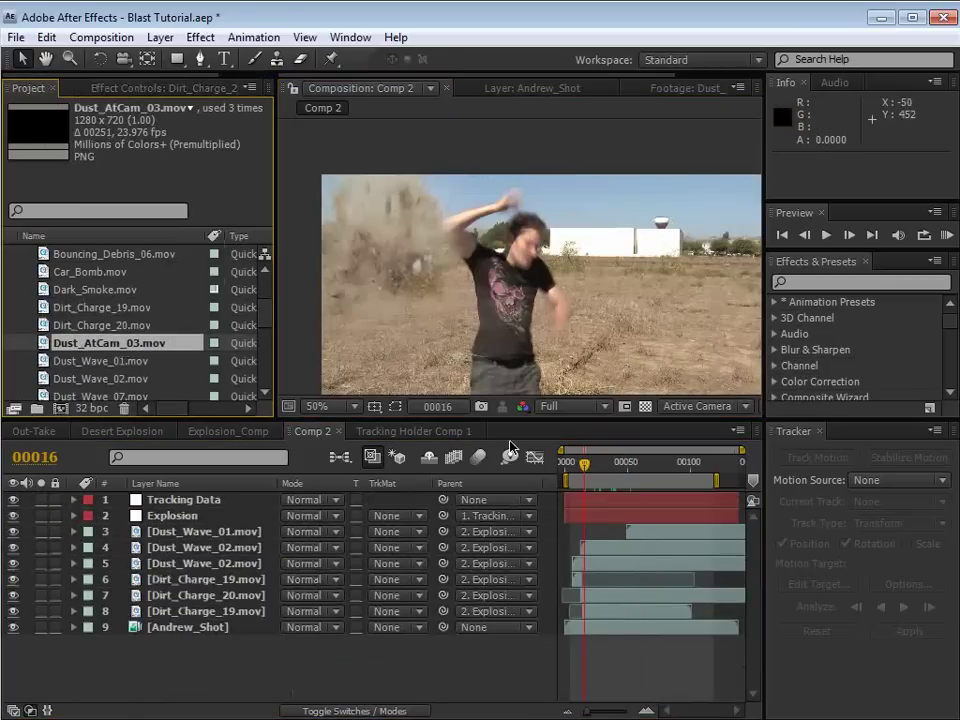
left_click(596, 463)
left_click(598, 464)
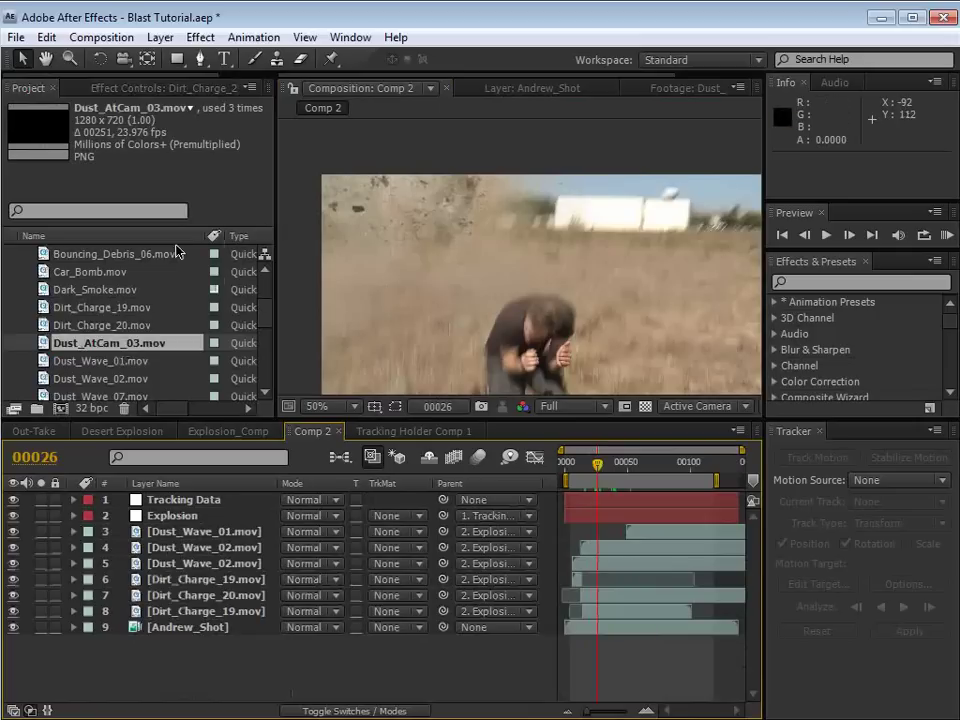
left_click(126, 304)
left_click(75, 342)
scroll(60, 340, "down", 3)
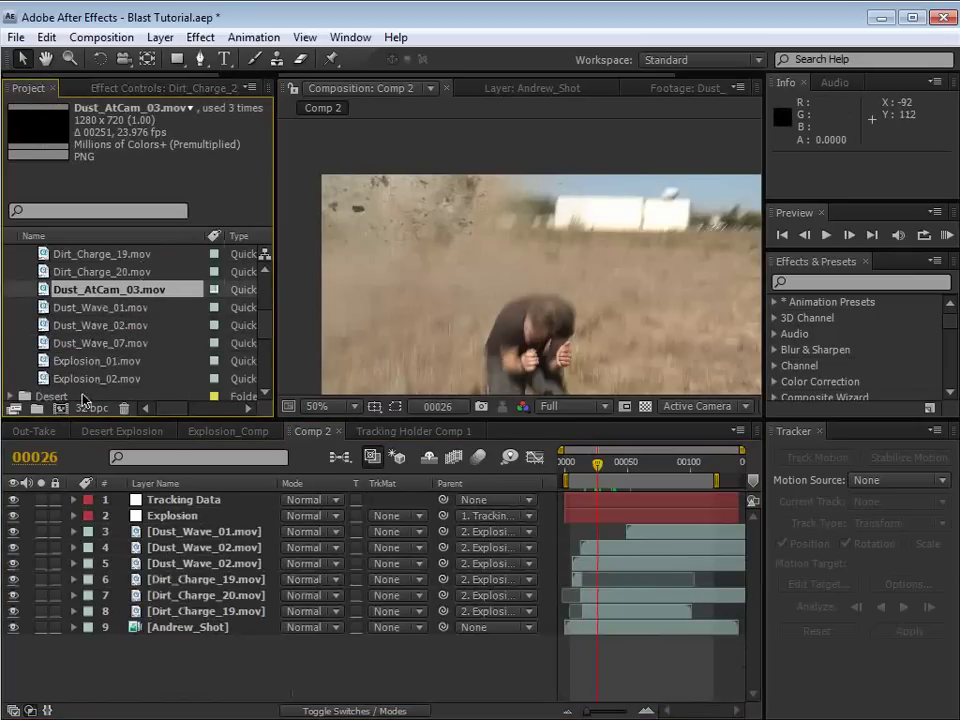
left_click(40, 361)
double_click(42, 361)
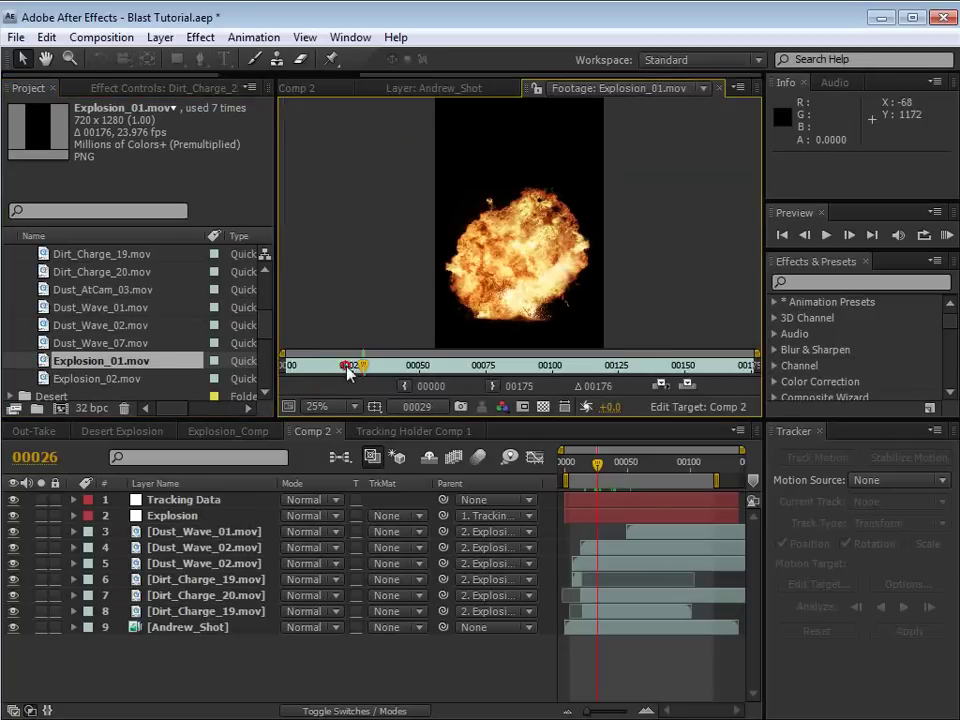
mouse_move(347, 367)
left_mouse_down()
mouse_move(292, 373)
mouse_move(347, 367)
left_mouse_up()
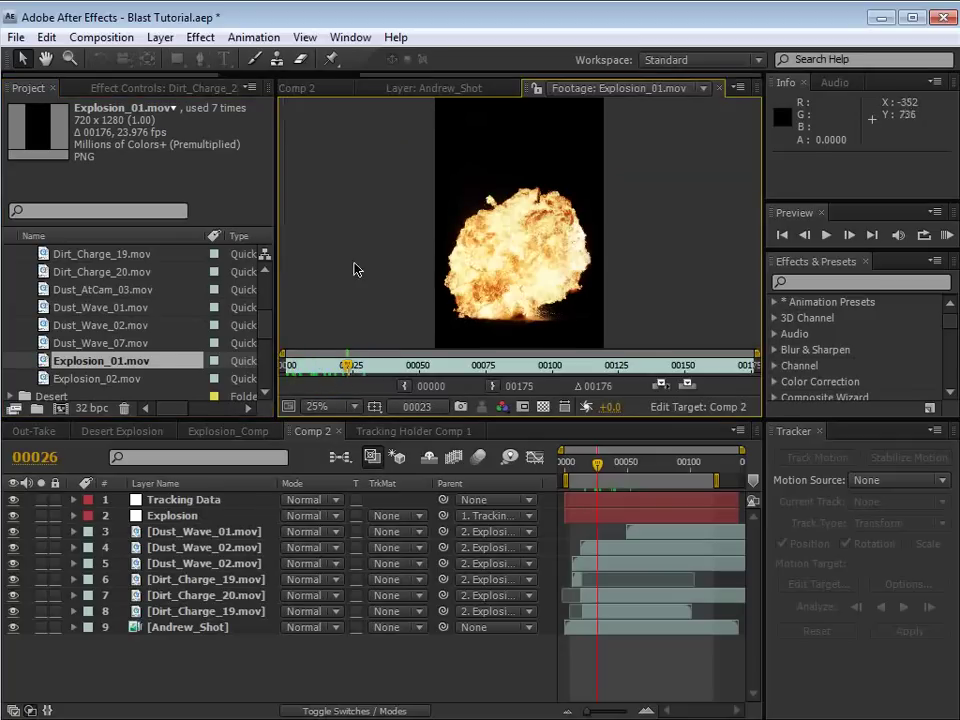
left_click(316, 86)
- Add Explosion_01.mov to Comp 2 directly below Dust_Wave_01 and set it to start at frame 12
mouse_move(597, 464)
left_mouse_down()
mouse_move(568, 472)
mouse_move(605, 470)
left_mouse_up()
key("Page_Down")
key("Page_Down")
key("Page_Down")
key("Page_Down")
key("Page_Down")
key("equal")
key("equal")
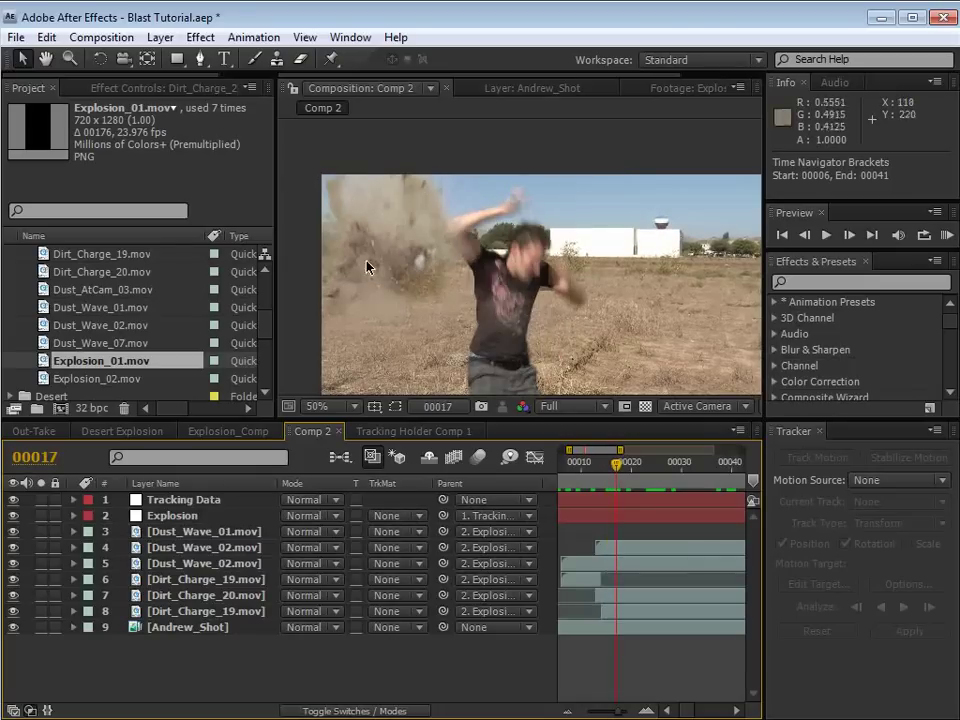
left_click_drag(100, 360, 645, 545)
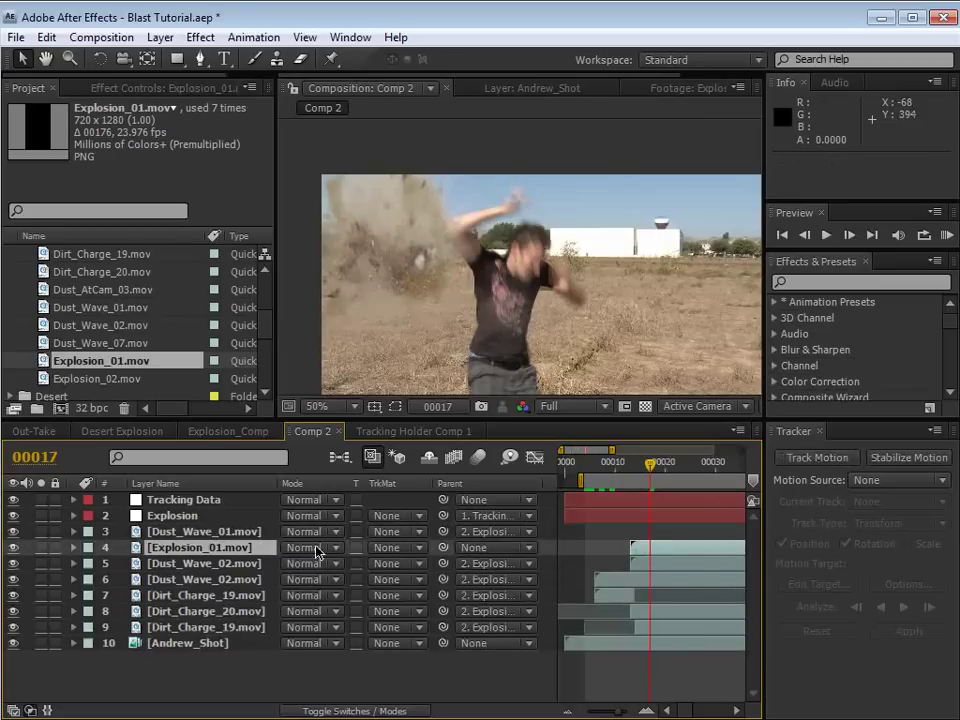
left_click_drag(683, 583, 584, 547)
- Move the Explosion_01 layer over the dirt blast to position 184, -134 and check it frame by frame through frame 21
scroll(547, 325, "down", 1)
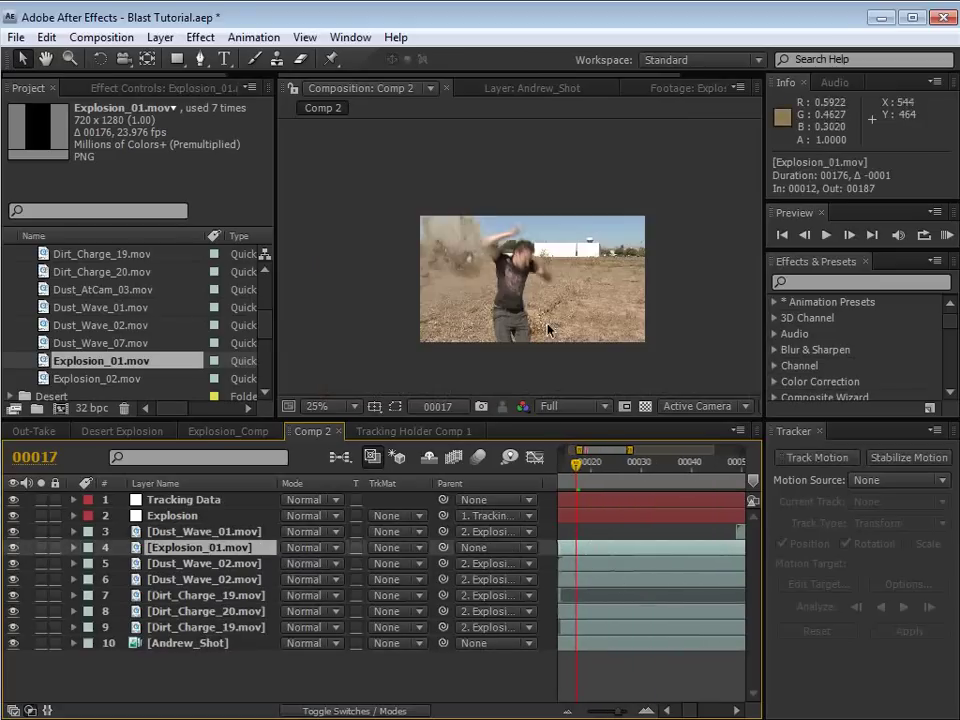
left_click_drag(548, 332, 514, 305)
scroll(463, 275, "up", 2)
key("Page_Up")
key("Page_Up")
key("Page_Down")
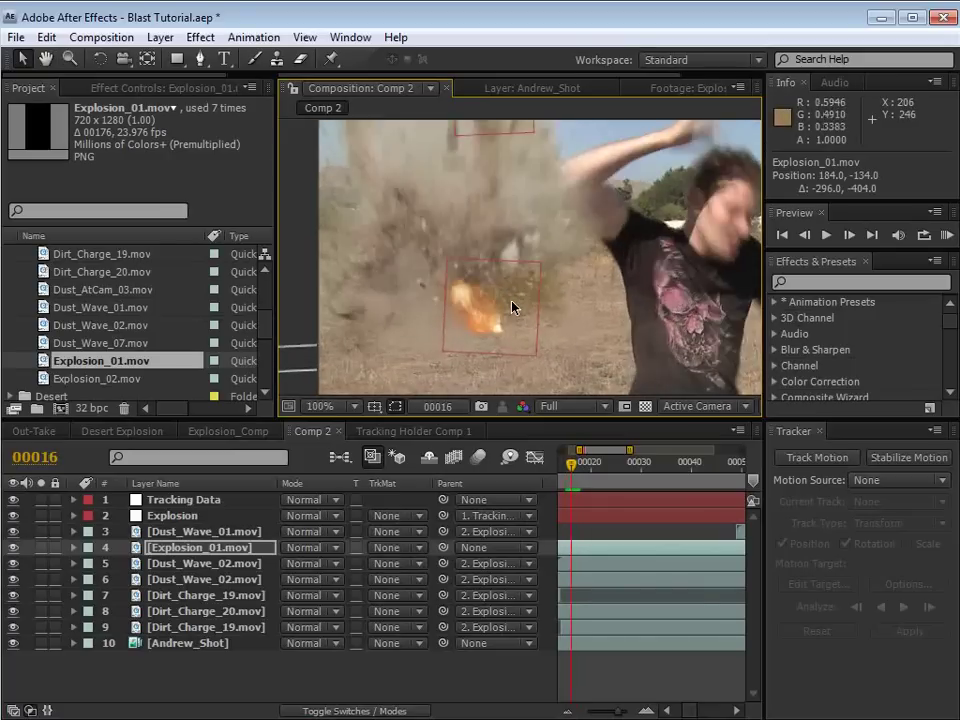
key("Page_Down")
key("Page_Down")
key("Page_Down")
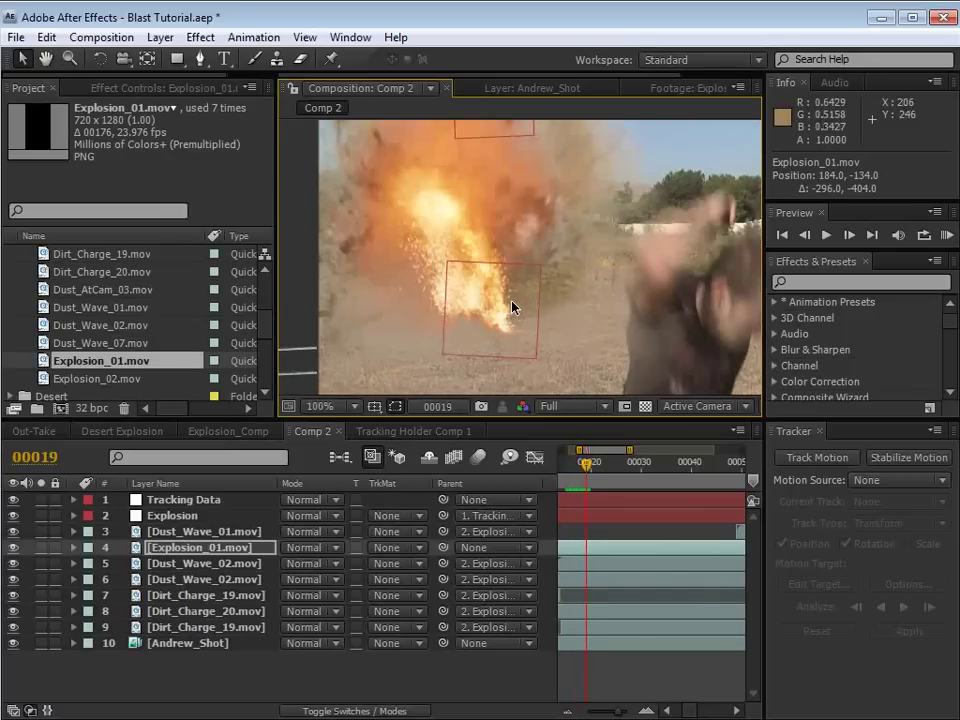
key("Page_Down")
key("Page_Down")
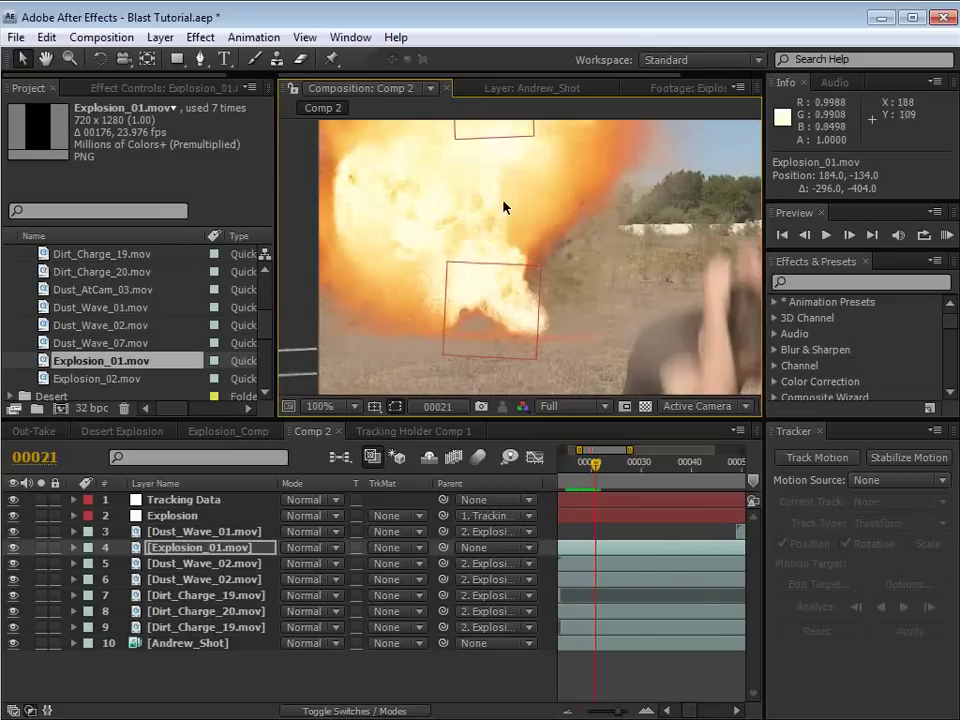
- Set the Explosion_01 layer's blending mode to Screen and check the fireball over the footage
left_click(292, 547)
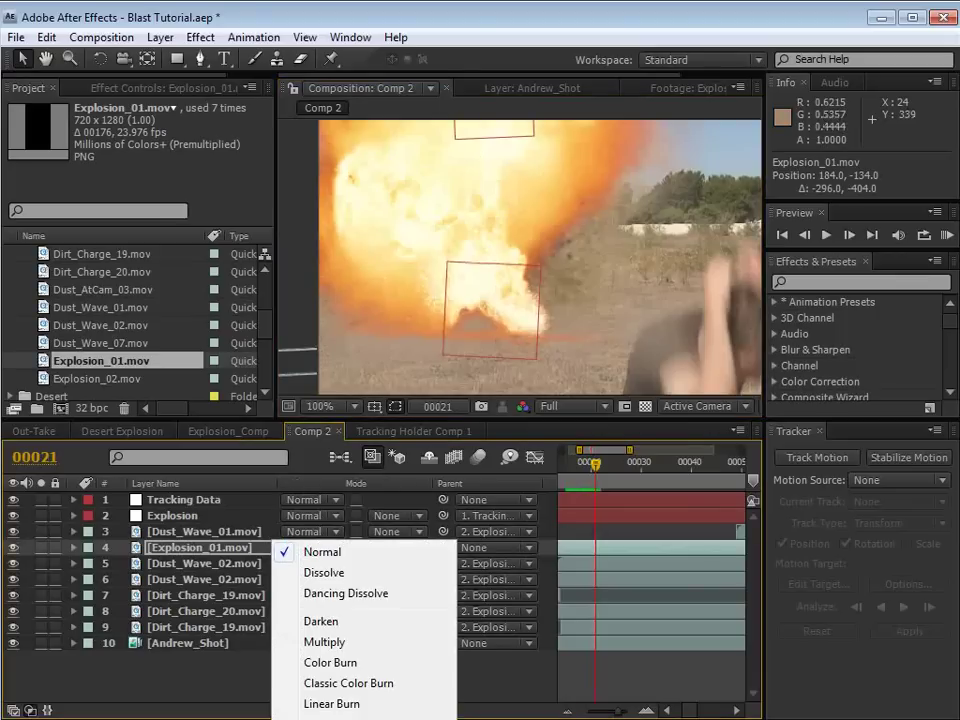
left_click(320, 718)
key("space")
scroll(516, 247, "down", 2)
key("v")
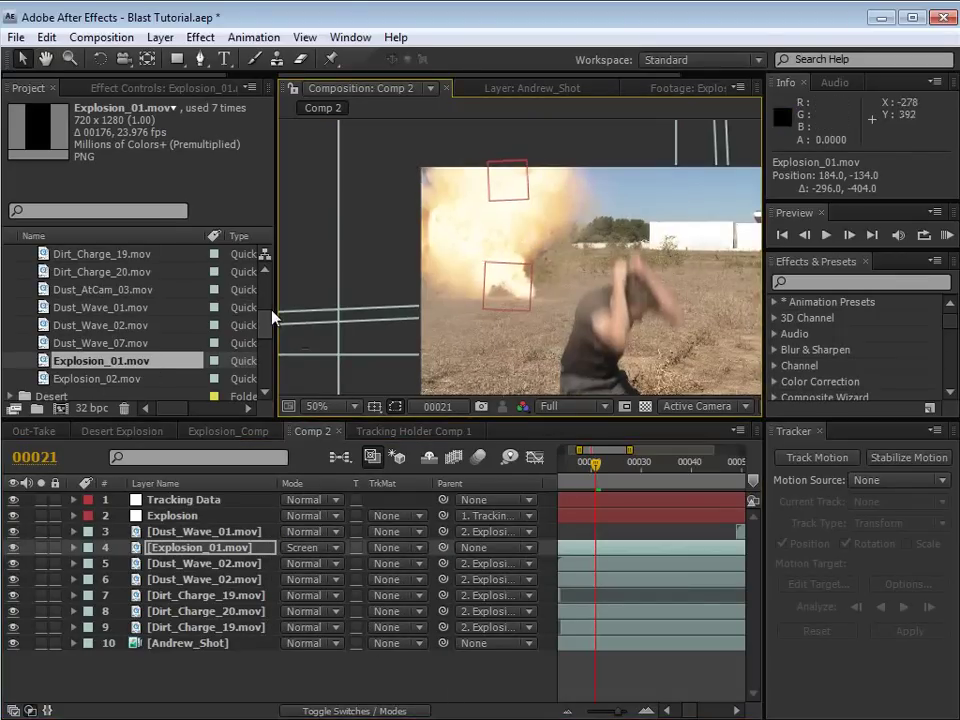
- Preview the Dark_Smoke.mov footage, examining how the plume develops up to frame 232
scroll(270, 308, "up", 2)
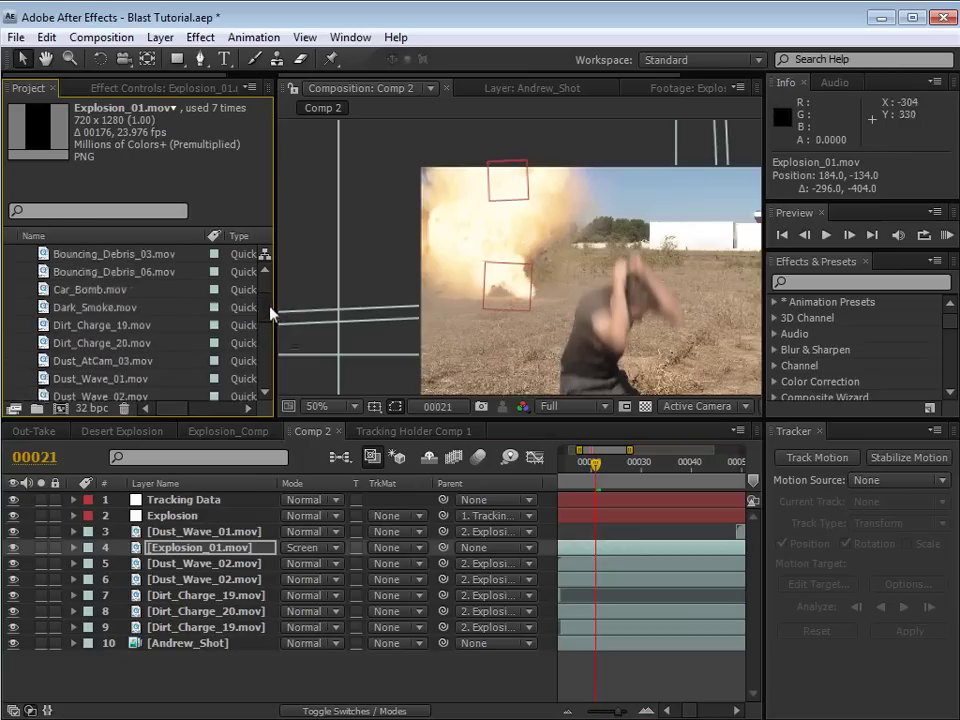
left_click(95, 308)
left_click_drag(92, 310, 236, 304)
double_click(70, 306)
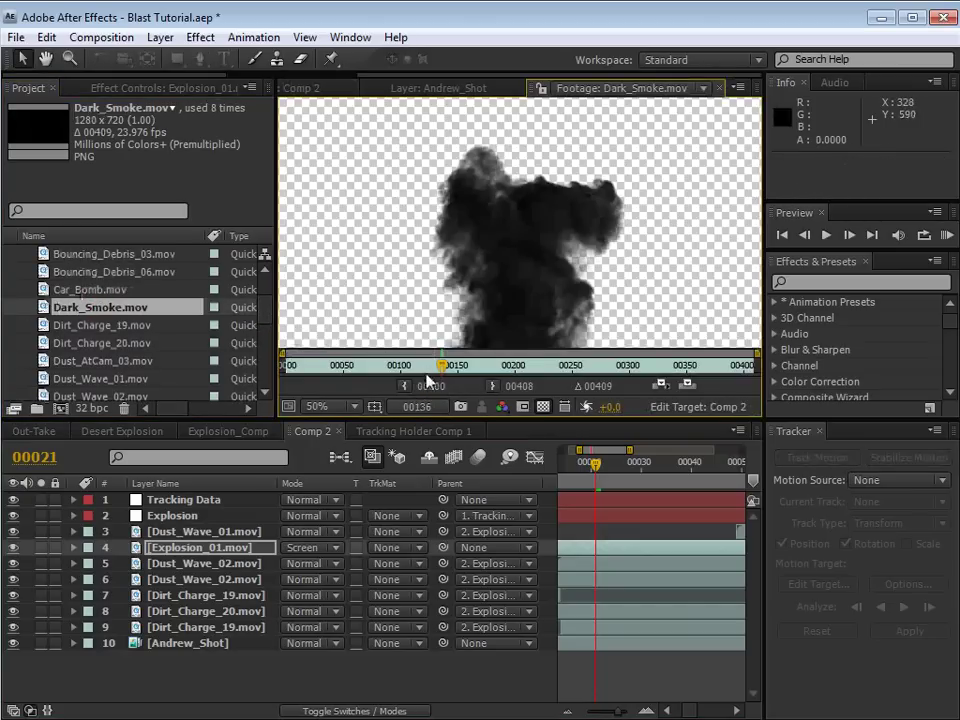
mouse_move(430, 366)
left_mouse_down()
mouse_move(568, 366)
mouse_move(432, 366)
left_mouse_up()
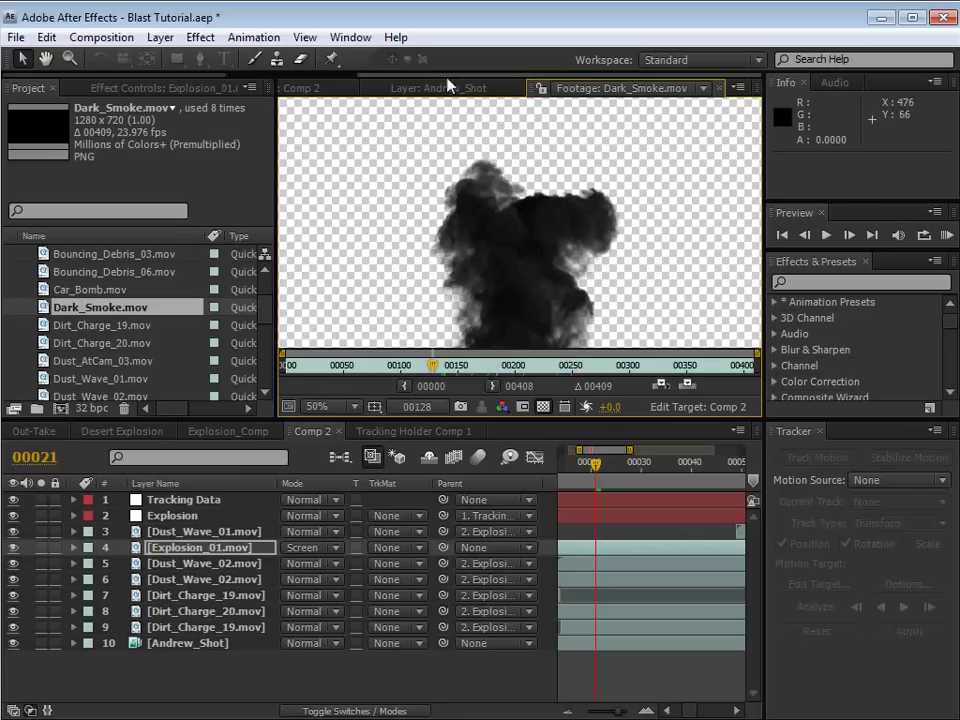
left_click(345, 88)
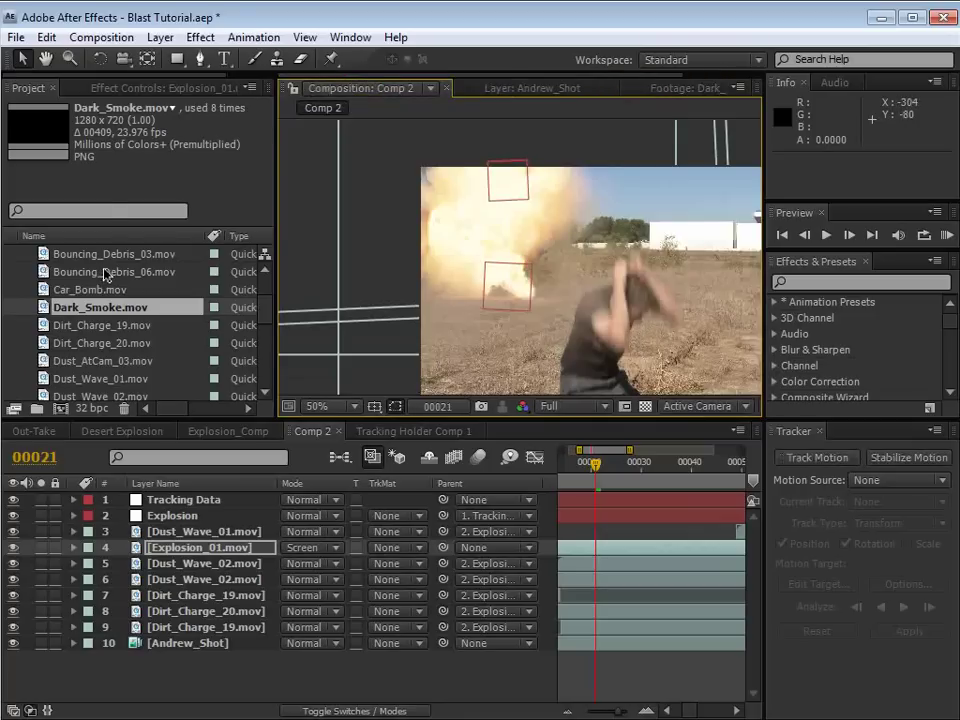
double_click(45, 307)
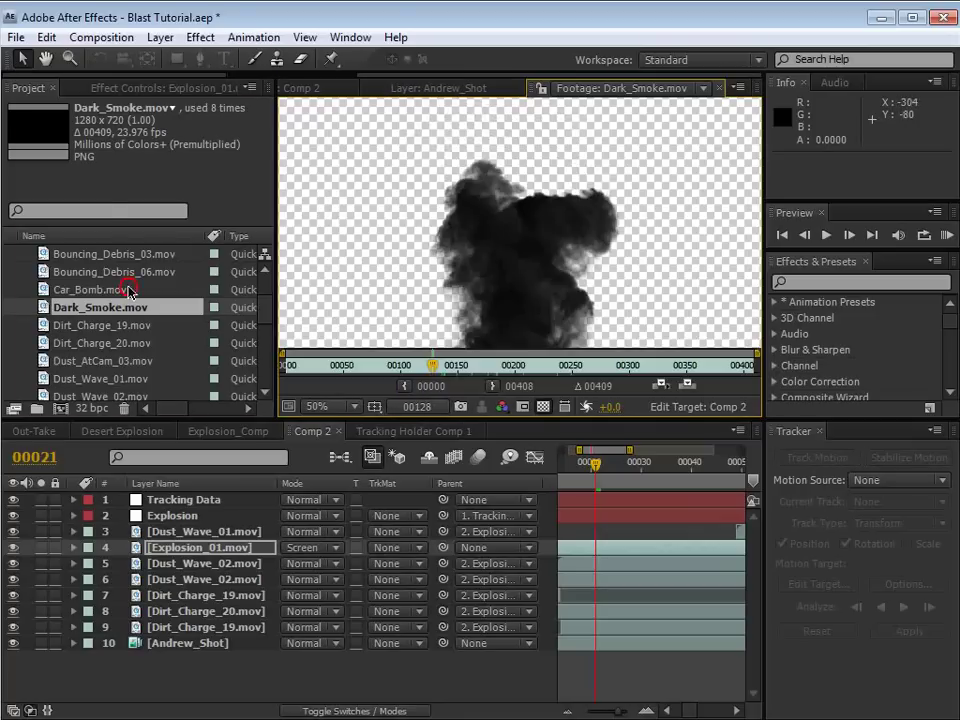
left_click(456, 359)
left_click_drag(488, 368, 550, 366)
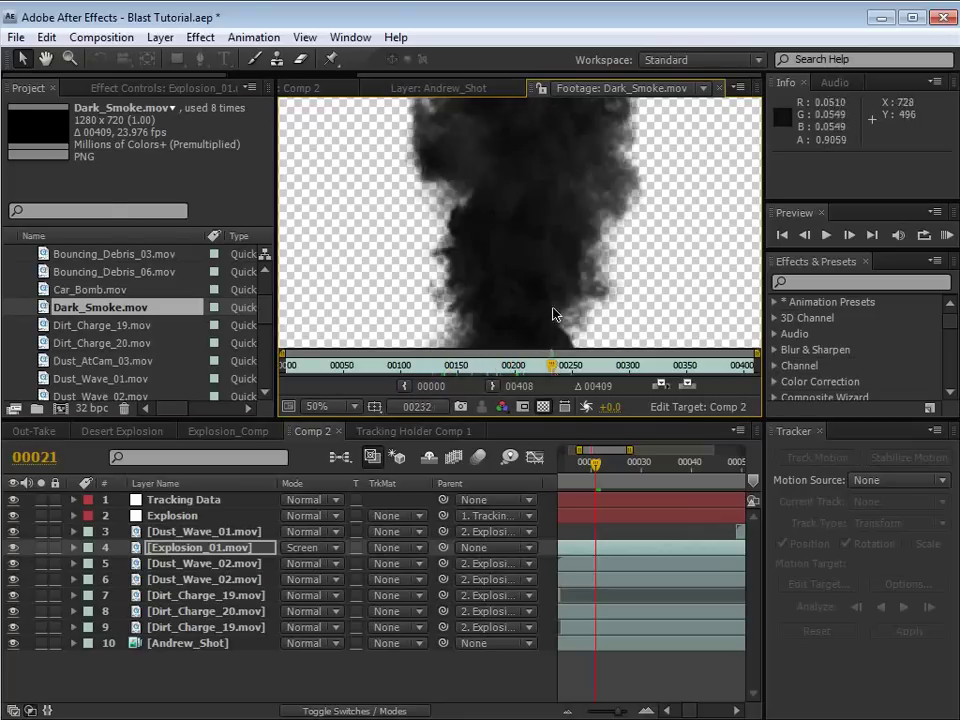
- Review the Dark_Smoke.mov plume in an enlarged footage view and save the project
key("grave")
left_click_drag(524, 677, 408, 684)
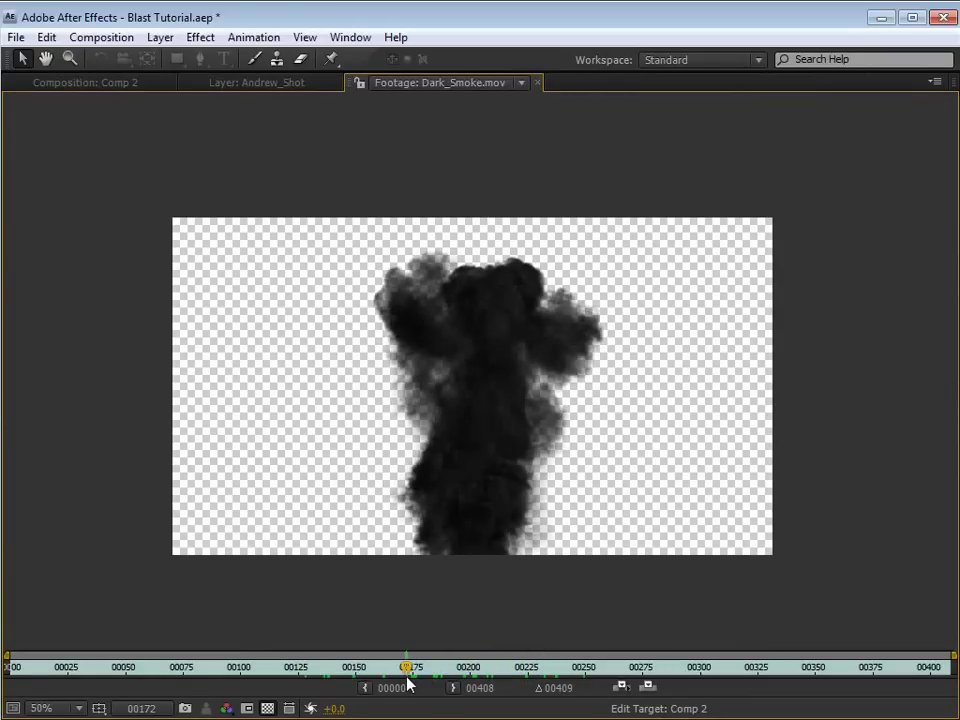
left_click(274, 58)
key("ctrl+s")
left_click_drag(404, 672, 305, 671)
key("grave")
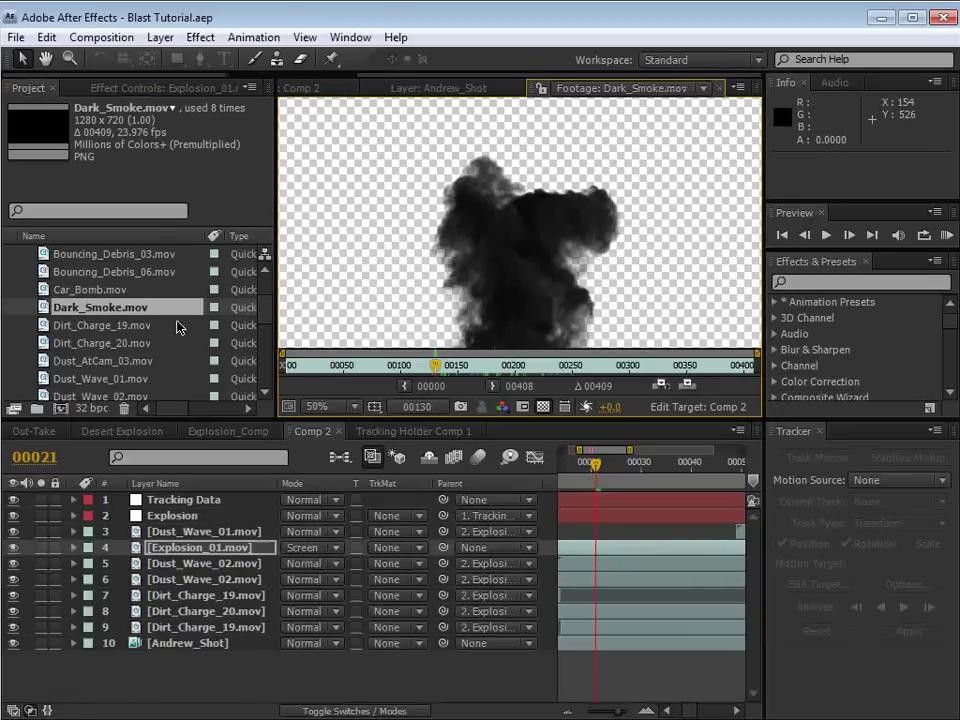
- Add Dark_Smoke.mov directly above the Andrew_Shot layer and move it to position 348, 6
left_click(76, 309)
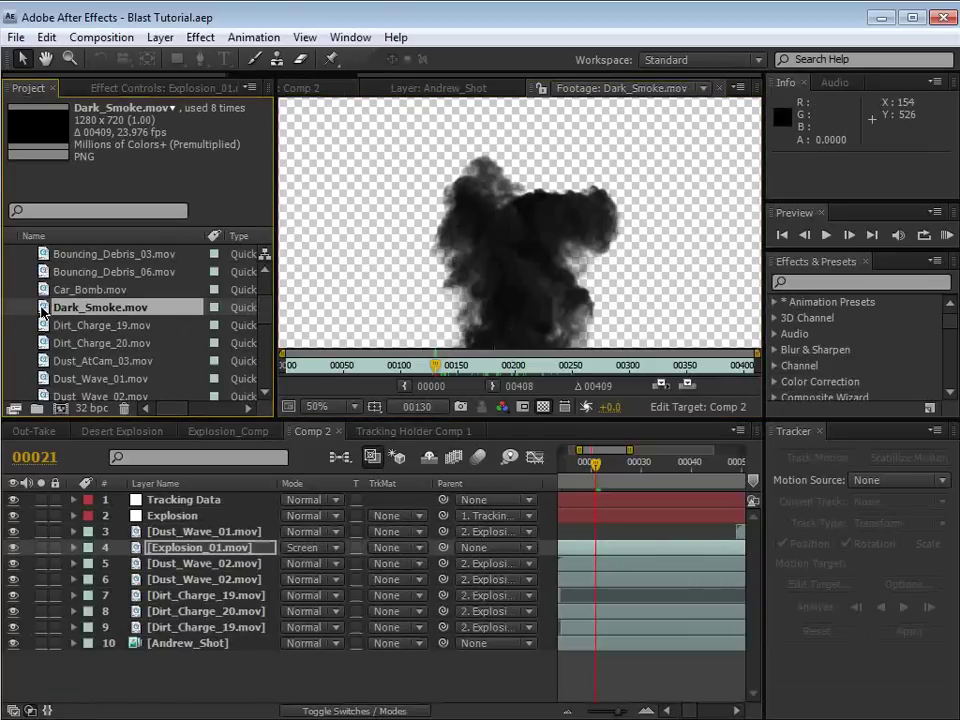
left_click_drag(42, 311, 165, 633)
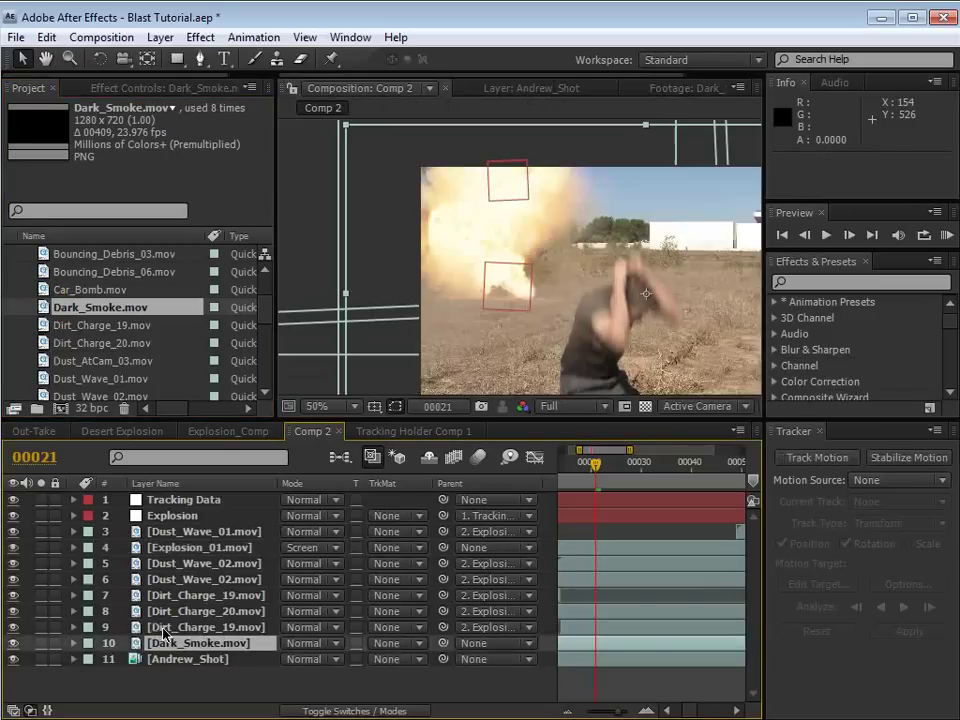
left_click_drag(659, 341, 597, 217)
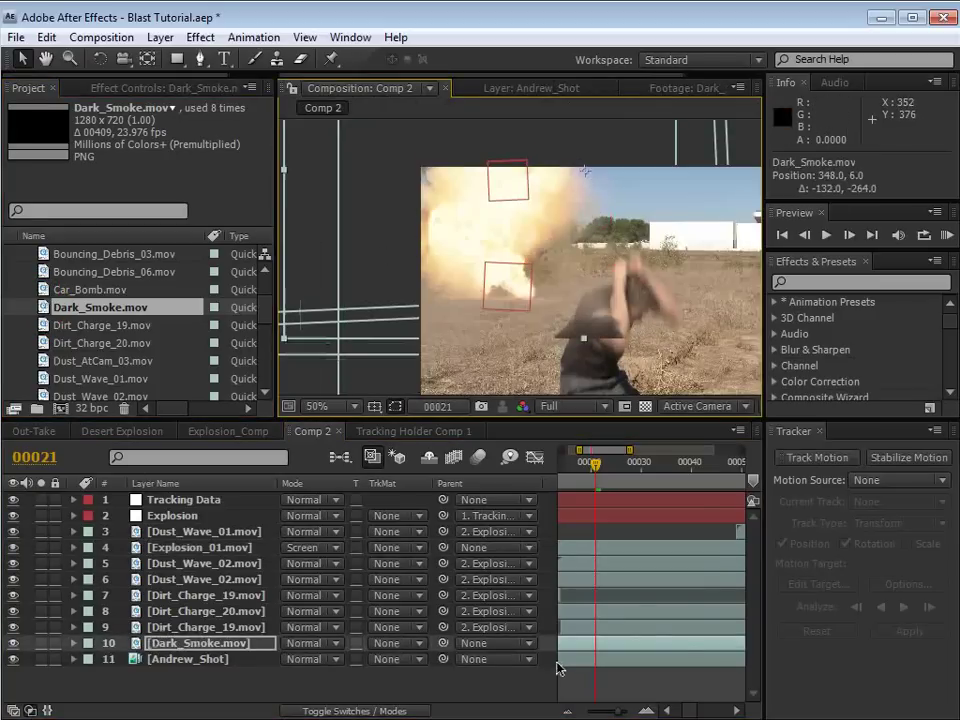
- Shift the Dark_Smoke layer earlier in time so developed smoke shows at frame 21, and move it to position 326, -70
key("minus")
key("minus")
left_click_drag(705, 647, 599, 645)
left_click_drag(608, 317, 597, 279)
left_click(160, 37)
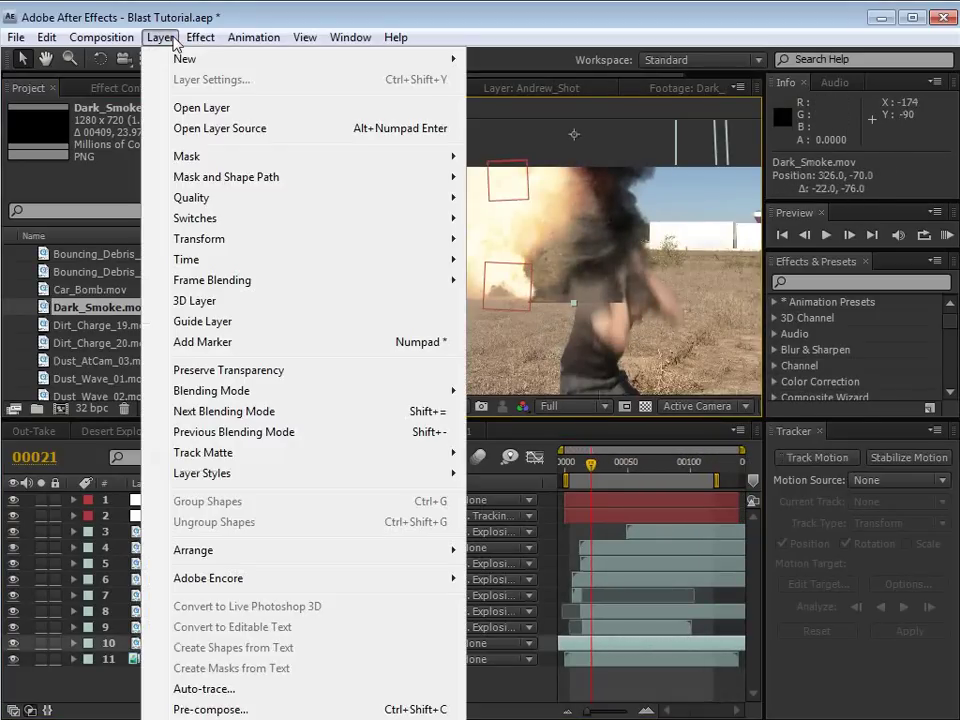
left_click(186, 258)
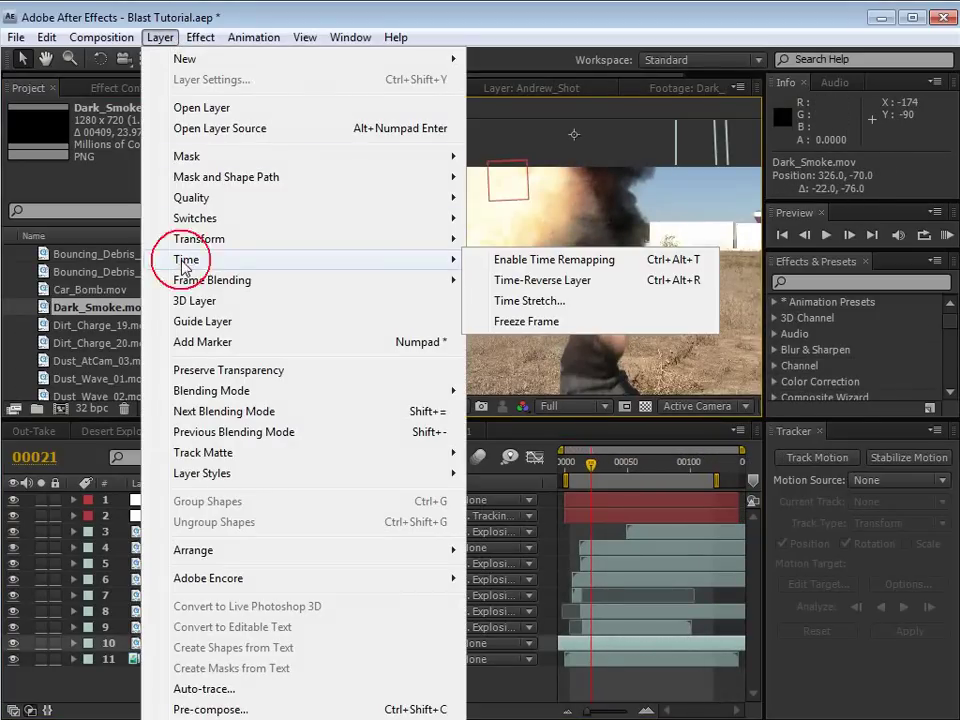
left_click(520, 301)
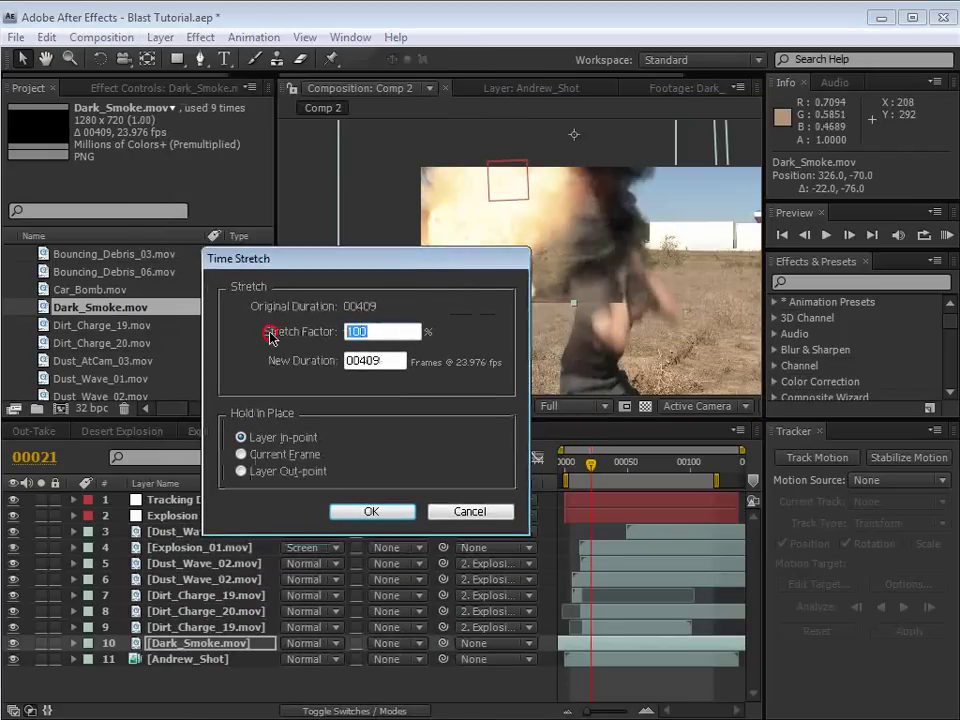
key("Escape")
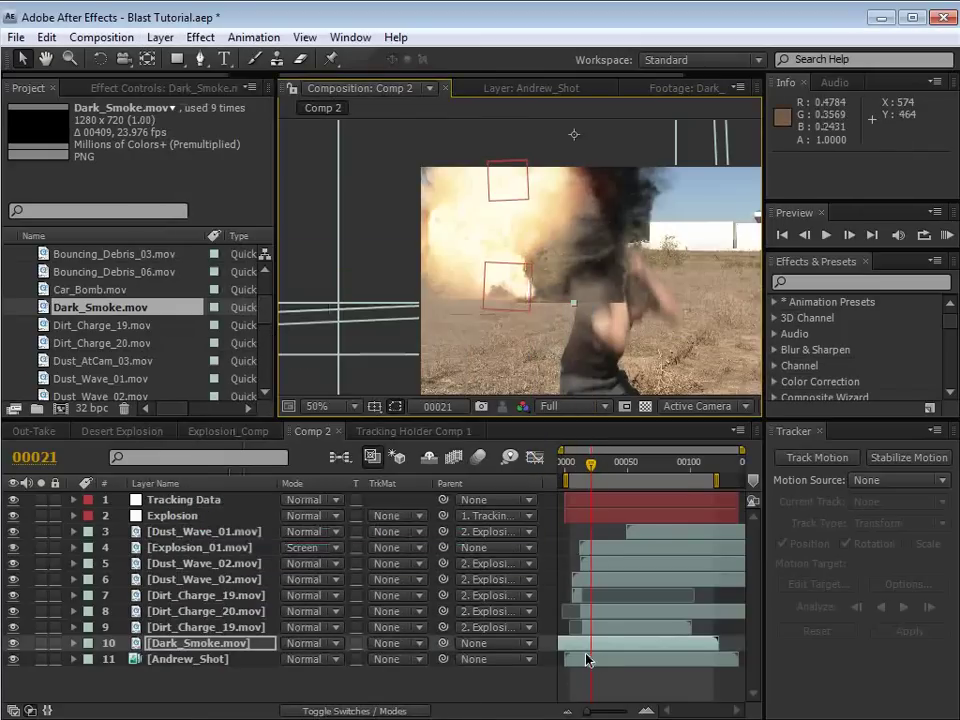
- Shift the Dark_Smoke layer slightly later, scale it to 123%, and move it to position 448, -112
left_click_drag(588, 652, 605, 645)
left_click_drag(589, 280, 516, 271)
key("s")
left_click_drag(336, 659, 360, 657)
left_click_drag(531, 279, 654, 240)
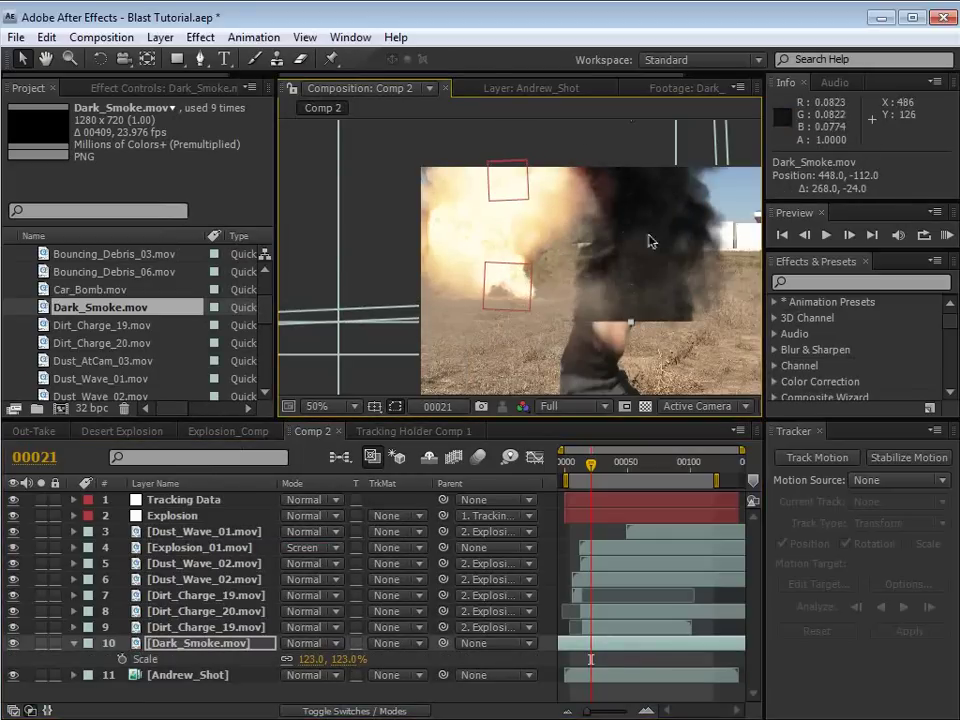
- Apply a Tint effect to the Dark_Smoke layer and map black to a brown sampled from the dirt ground
left_click(200, 37)
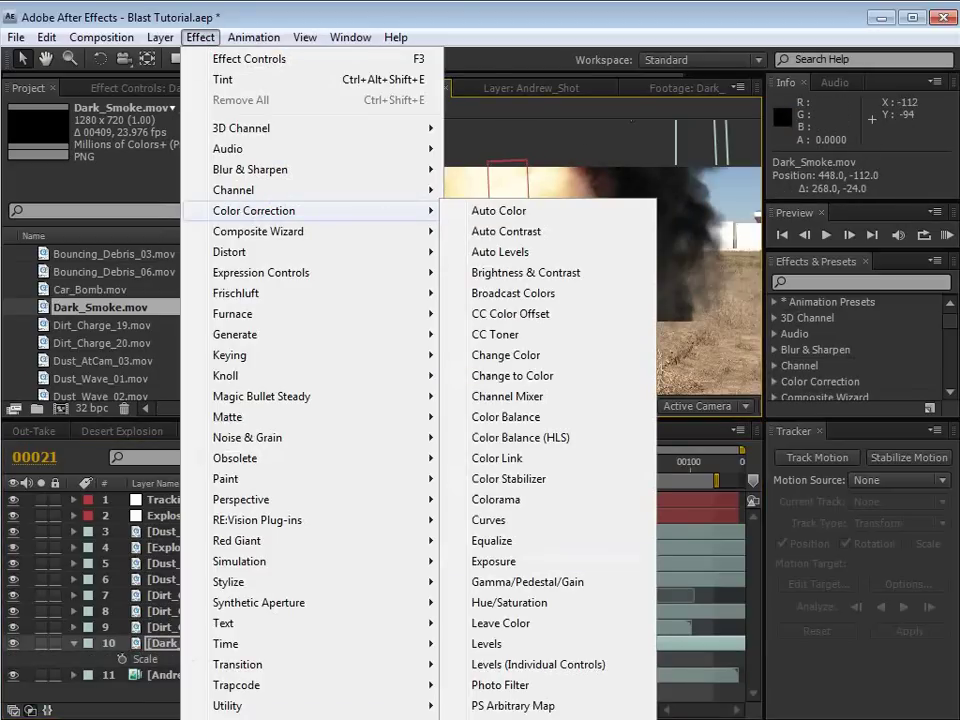
left_click(225, 79)
left_click(158, 140)
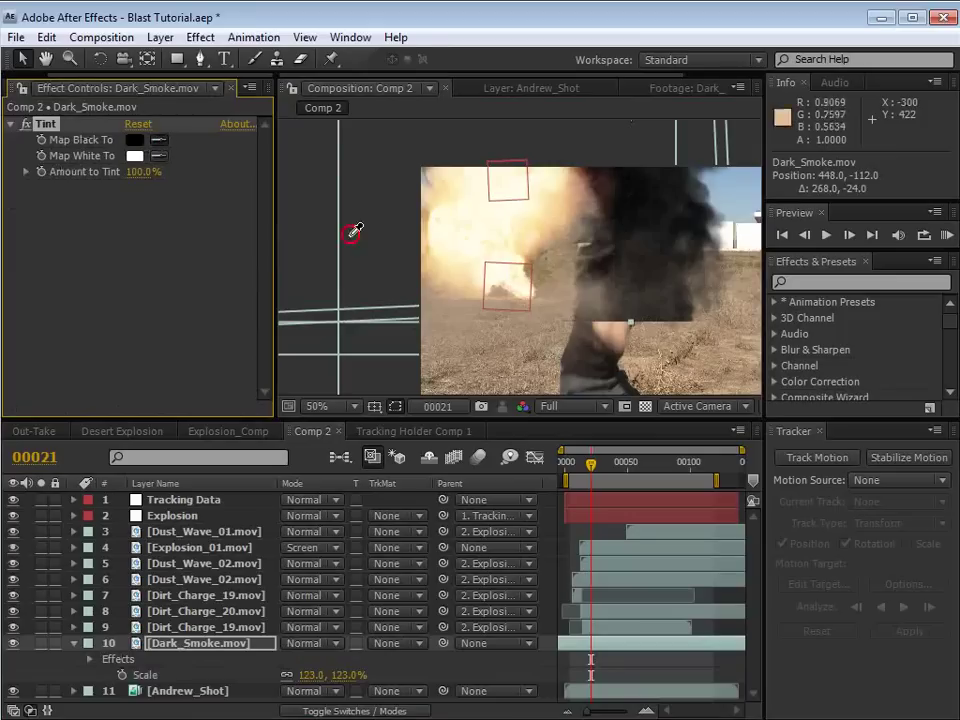
left_click(534, 356)
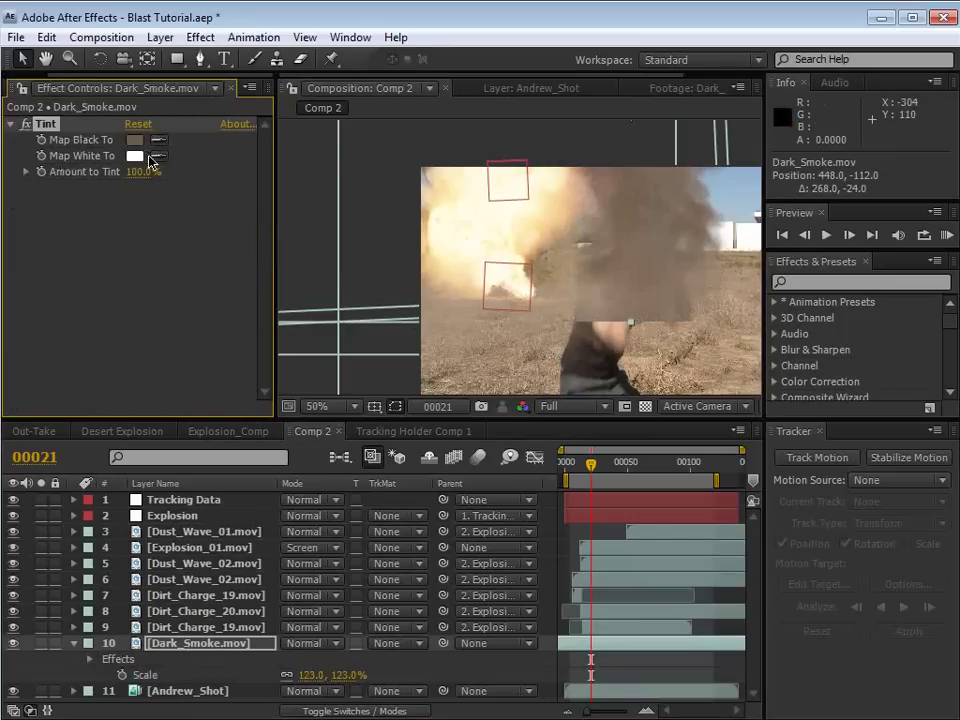
- Change the Dark_Smoke layer's Tint black mapping to a darker, less saturated brown
left_click(134, 140)
left_click_drag(555, 607, 550, 615)
left_click(912, 453)
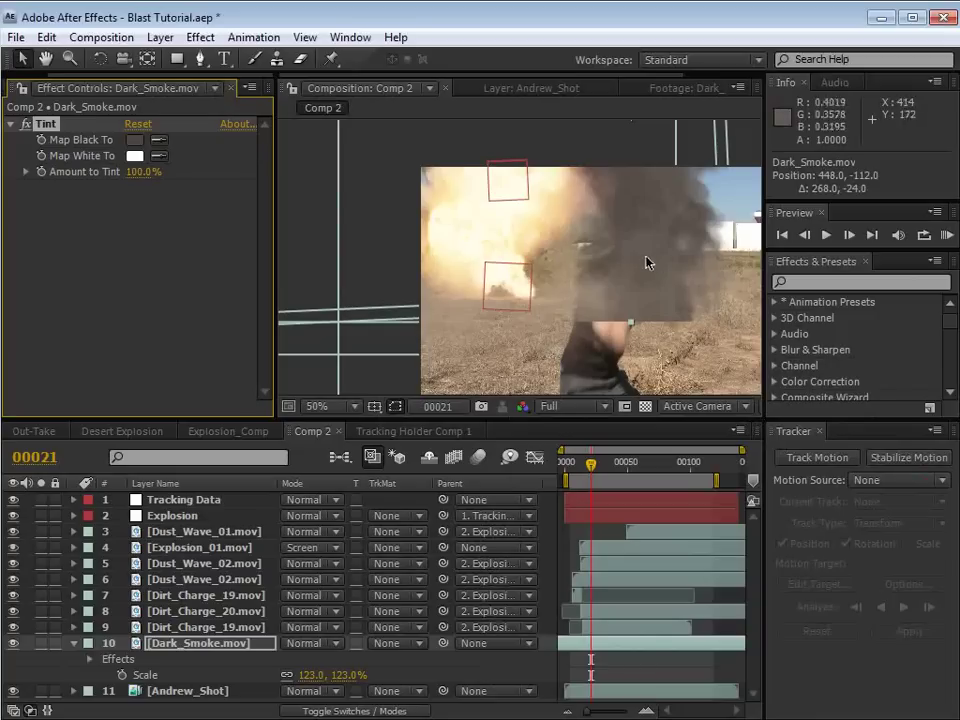
- Mask off the bottom of the Dark_Smoke layer with a wide rectangular Subtract mask feathered 27 pixels
scroll(497, 201, "down", 2)
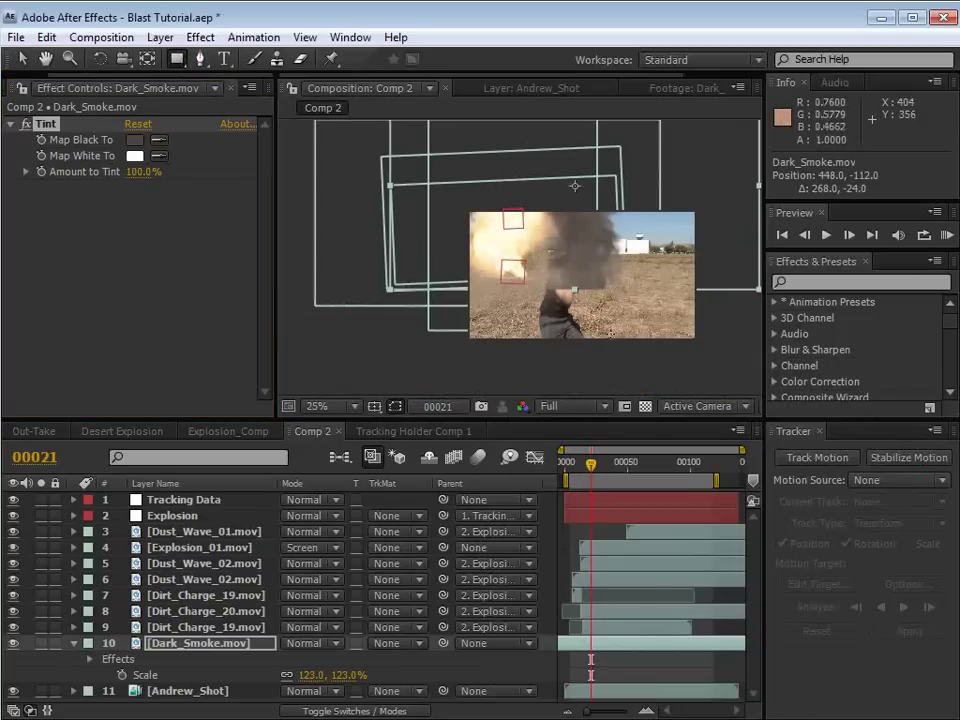
left_click_drag(437, 275, 388, 283)
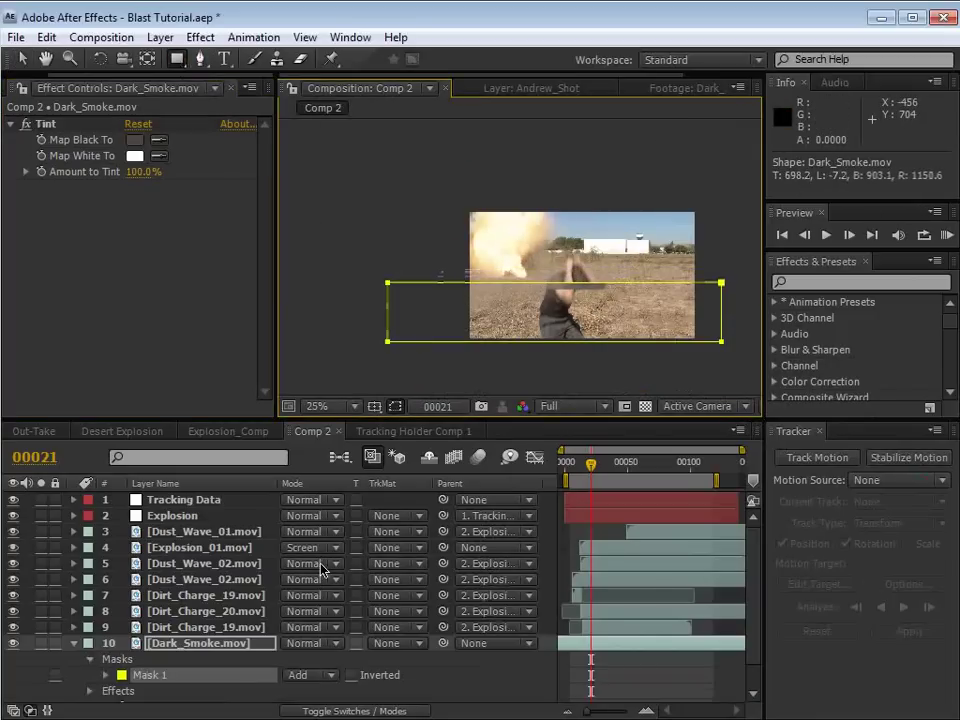
key("f")
left_click(312, 659)
left_click(332, 682)
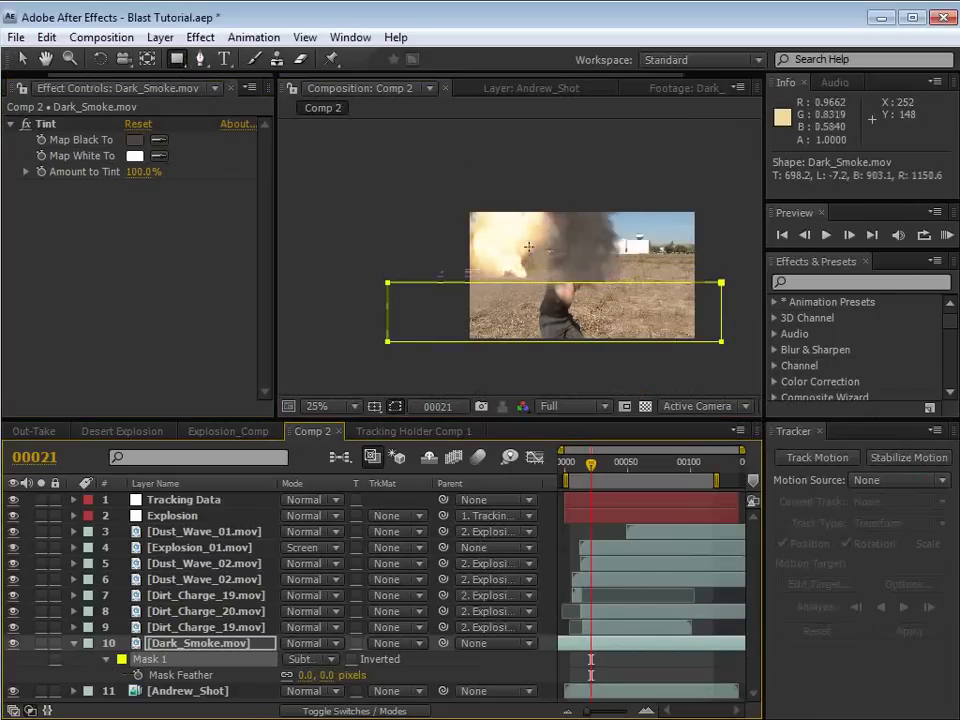
key("period")
left_click_drag(328, 680, 354, 679)
key("v")
key("space")
left_click_drag(656, 247, 603, 217)
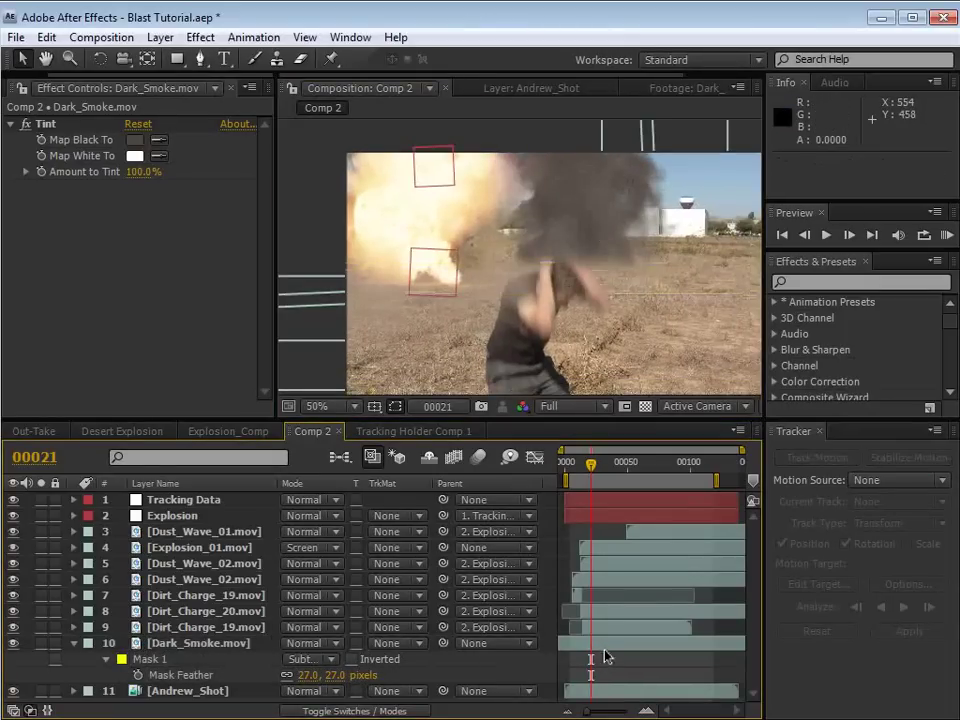
- Move the Dark_Smoke layer behind the fireball at position 178, -146 and widen its horizontal scale to 159%
left_click(604, 648)
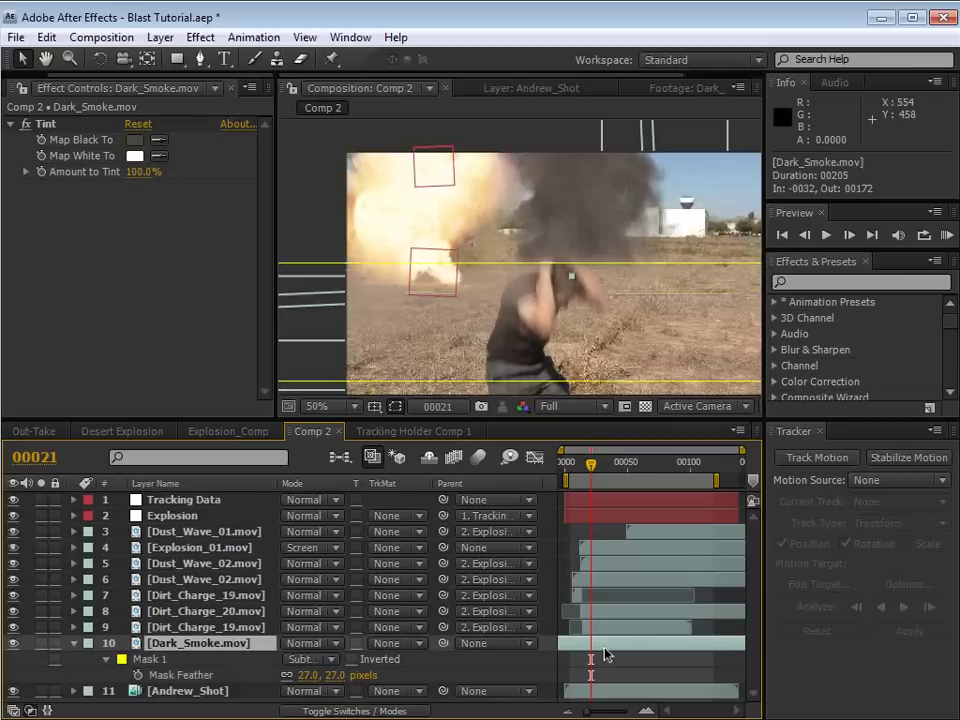
left_click_drag(565, 238, 417, 250)
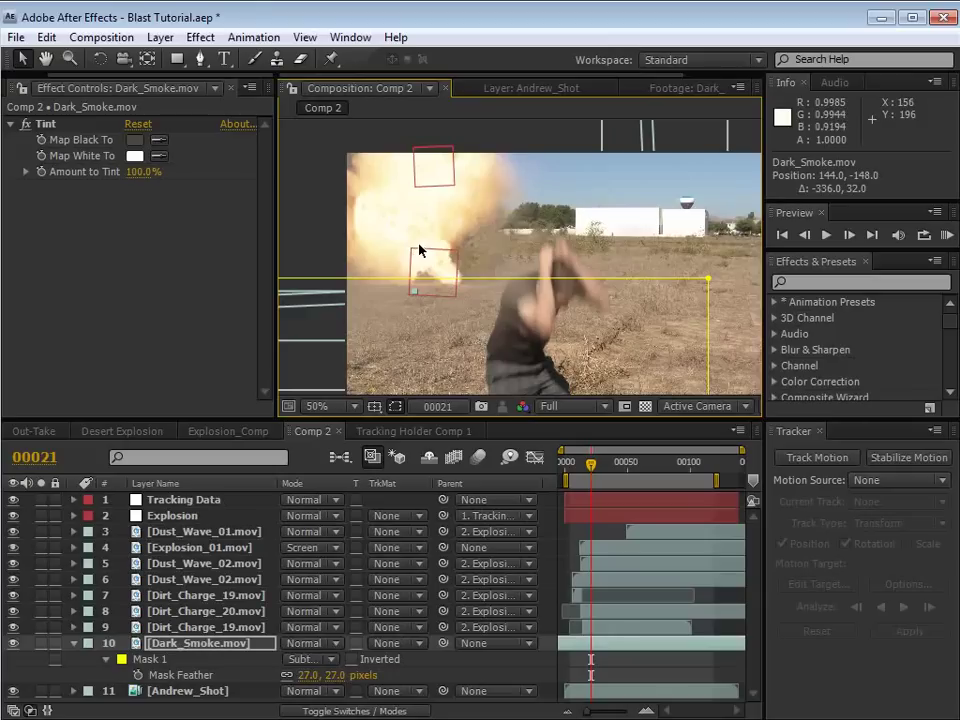
left_click_drag(462, 230, 479, 235)
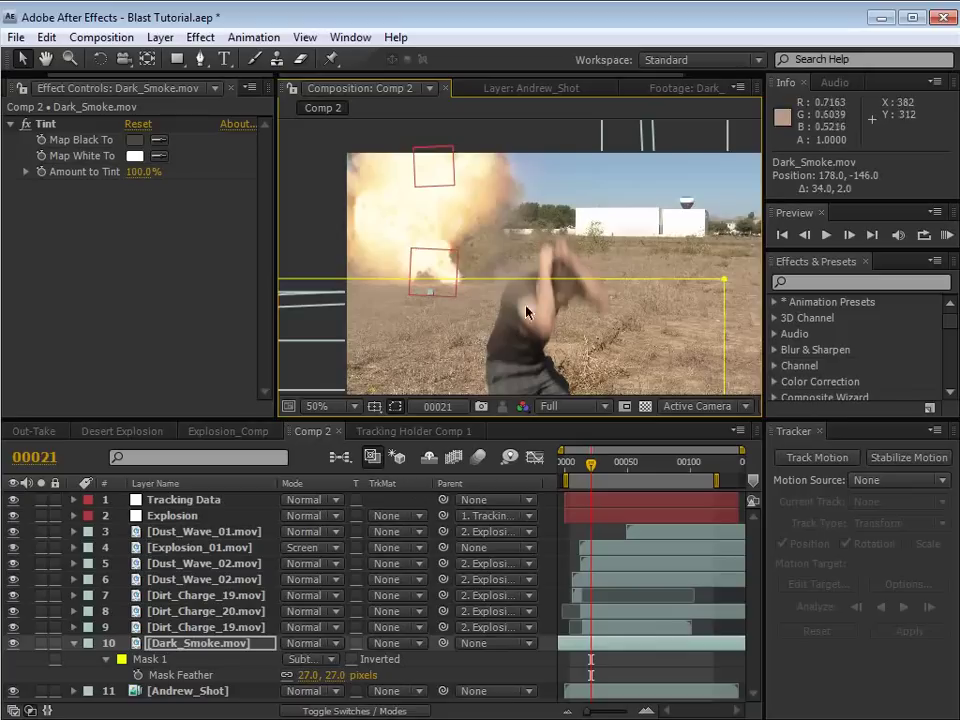
scroll(555, 208, "down", 2)
left_click_drag(658, 182, 684, 171)
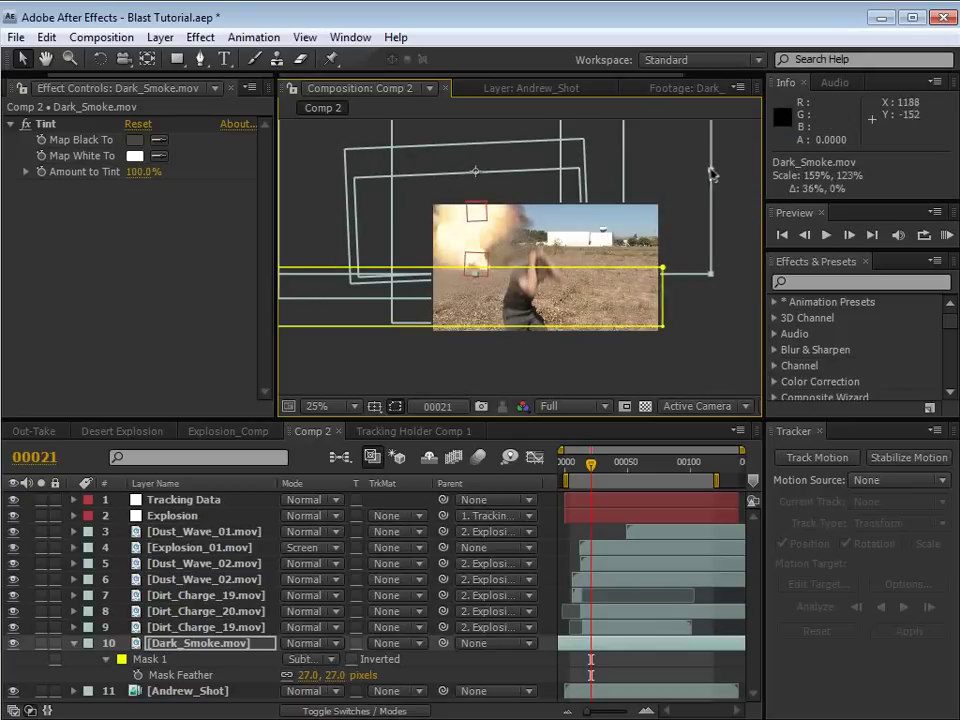
- Stretch the Dark_Smoke layer taller and shift it to position 154, -322
scroll(478, 204, "down", 1)
left_click_drag(496, 163, 498, 142)
left_click_drag(548, 247, 545, 227)
scroll(398, 192, "up", 4)
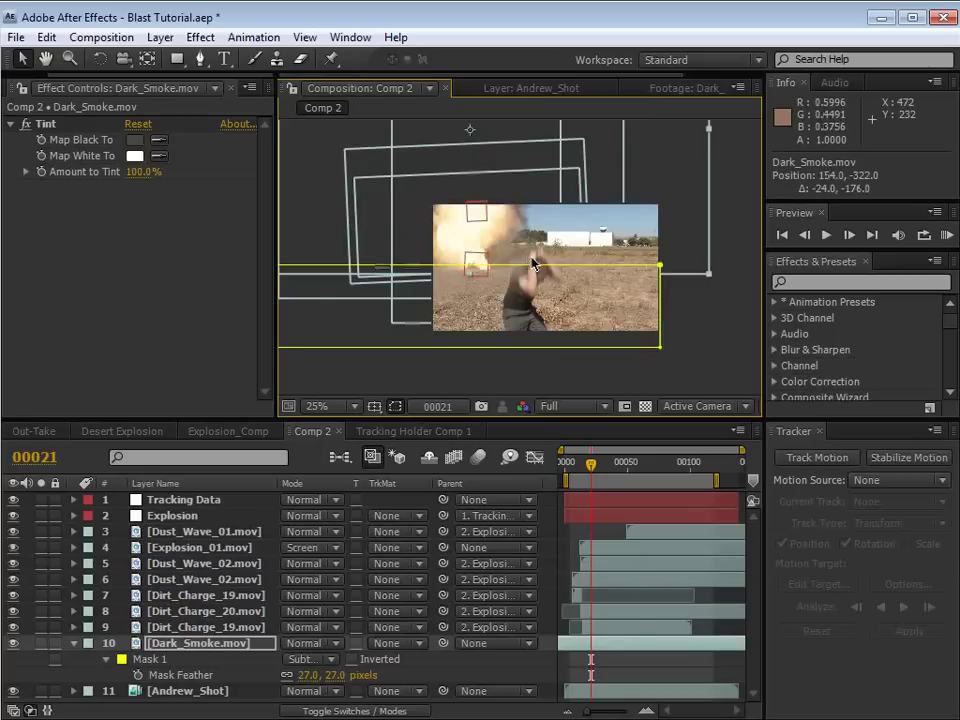
- Move the Explosion_01 layer to position 134, -162 and check its placement on earlier frames
left_click_drag(597, 468, 648, 468)
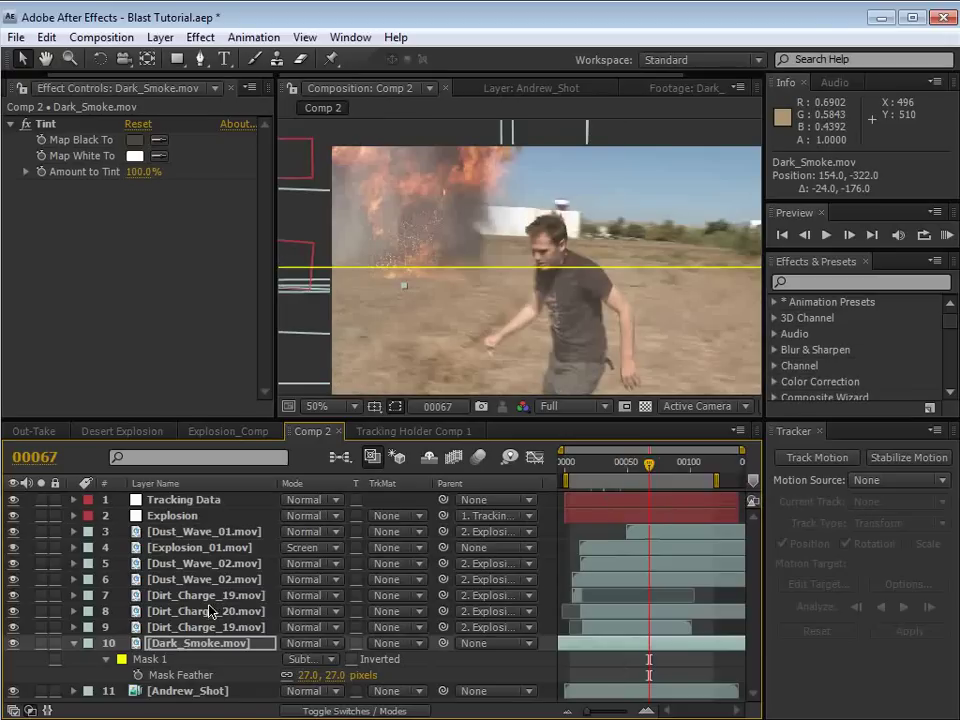
left_click(189, 547)
left_click_drag(428, 262, 403, 248)
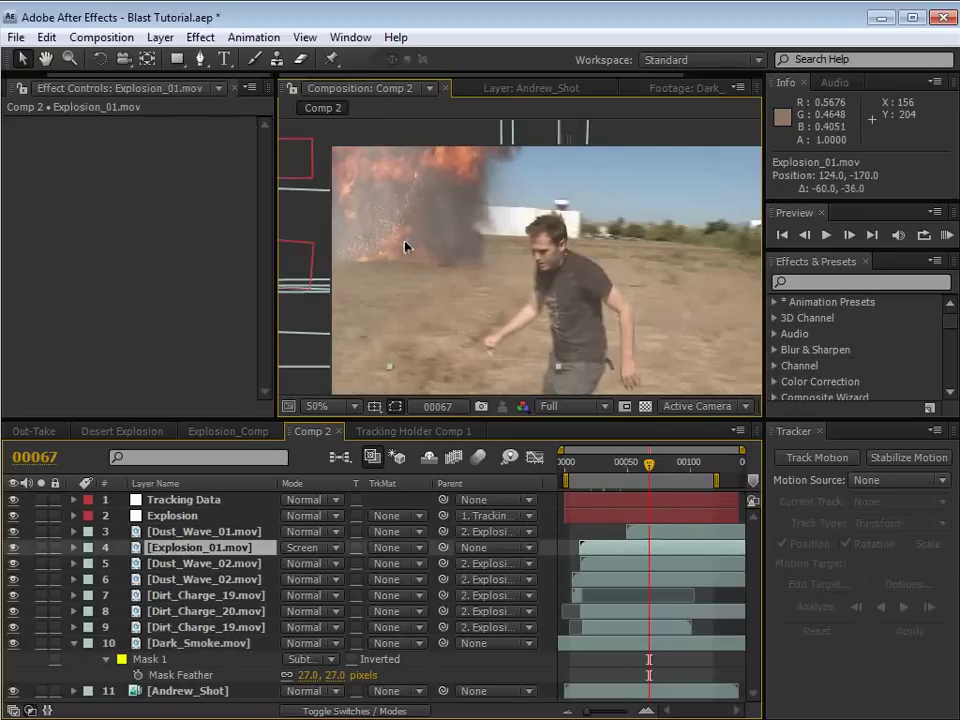
left_click(624, 470)
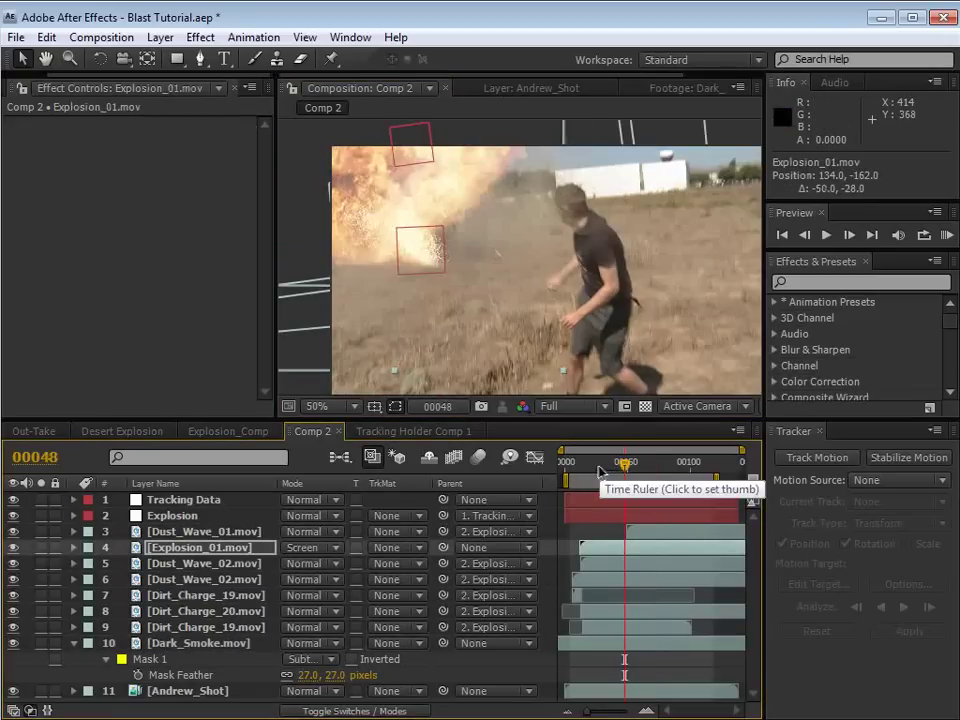
left_click(596, 462)
left_click_drag(596, 463, 580, 464)
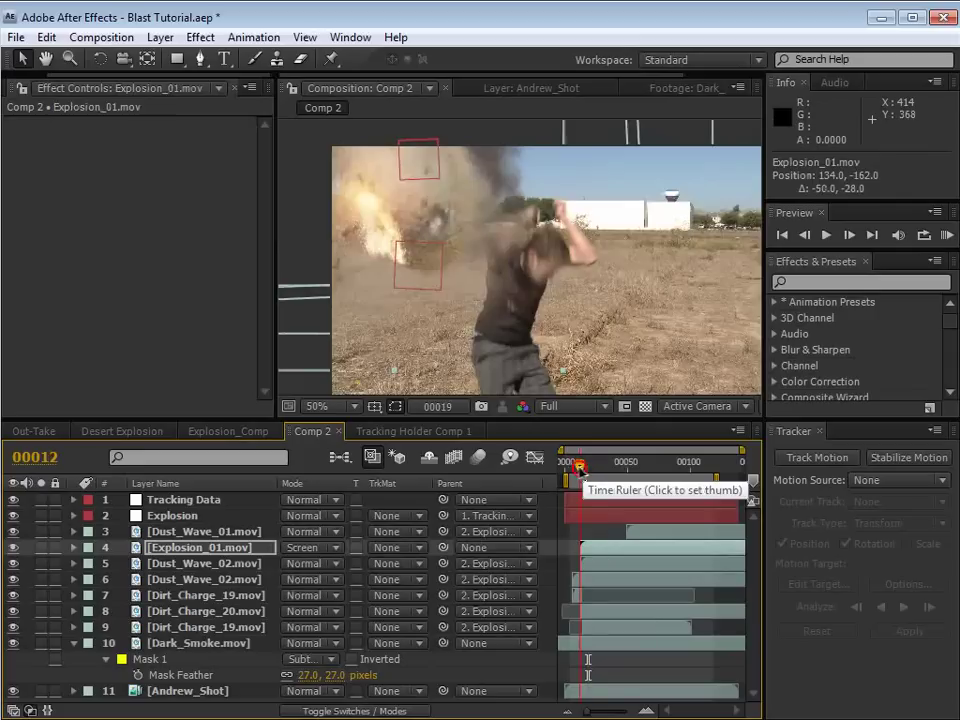
- Shift the Dark_Smoke layer 37 frames later so it starts at frame 5, and check its timing against the fireball
left_click(190, 643)
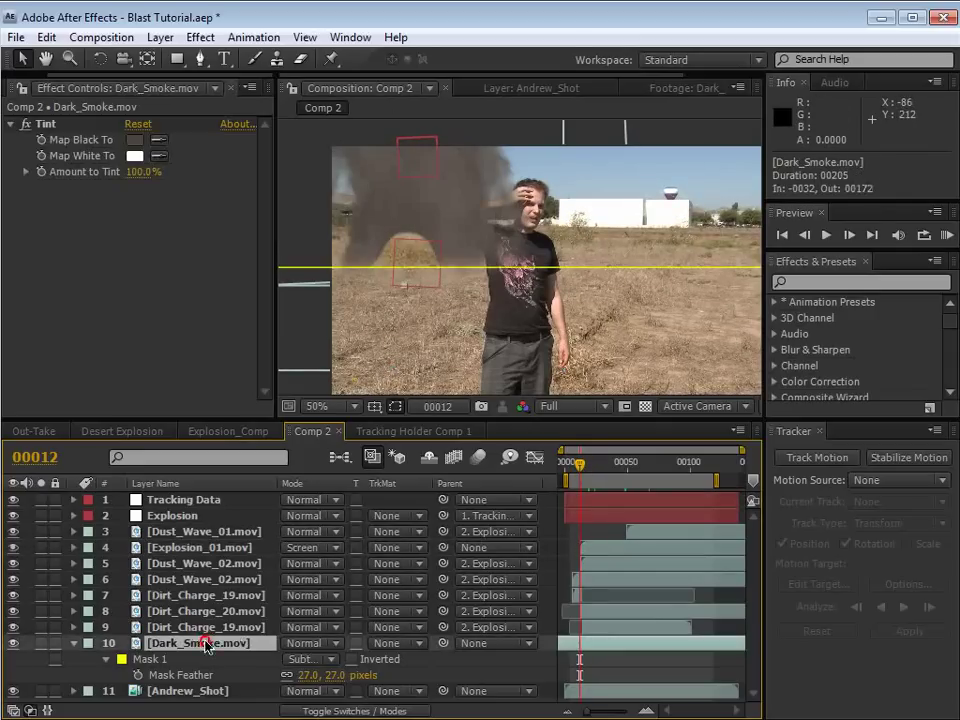
key("h")
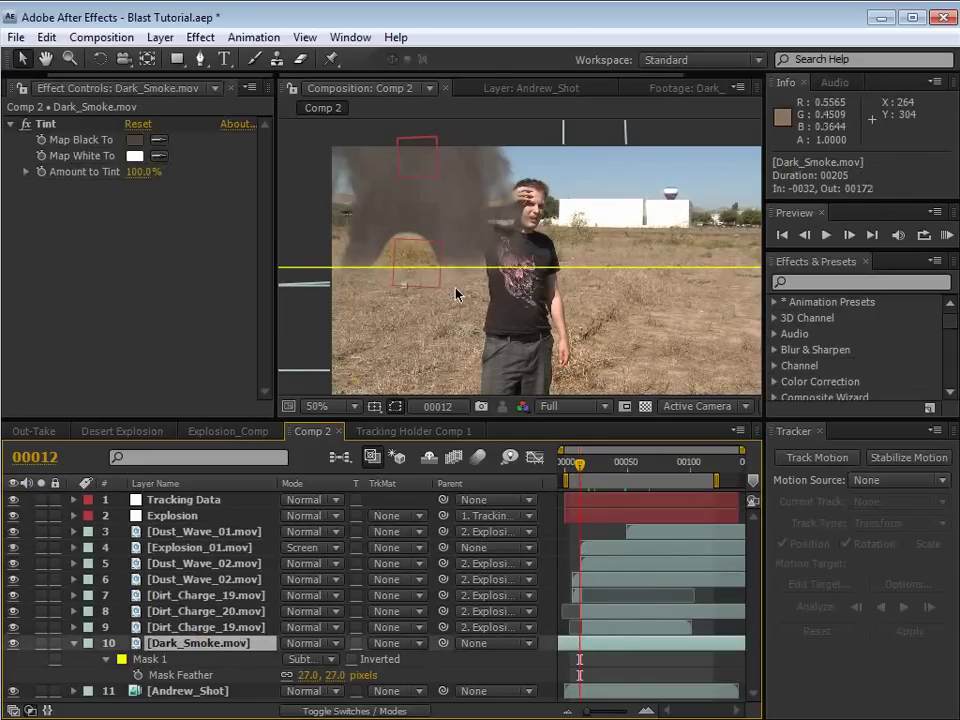
left_click_drag(585, 646, 632, 646)
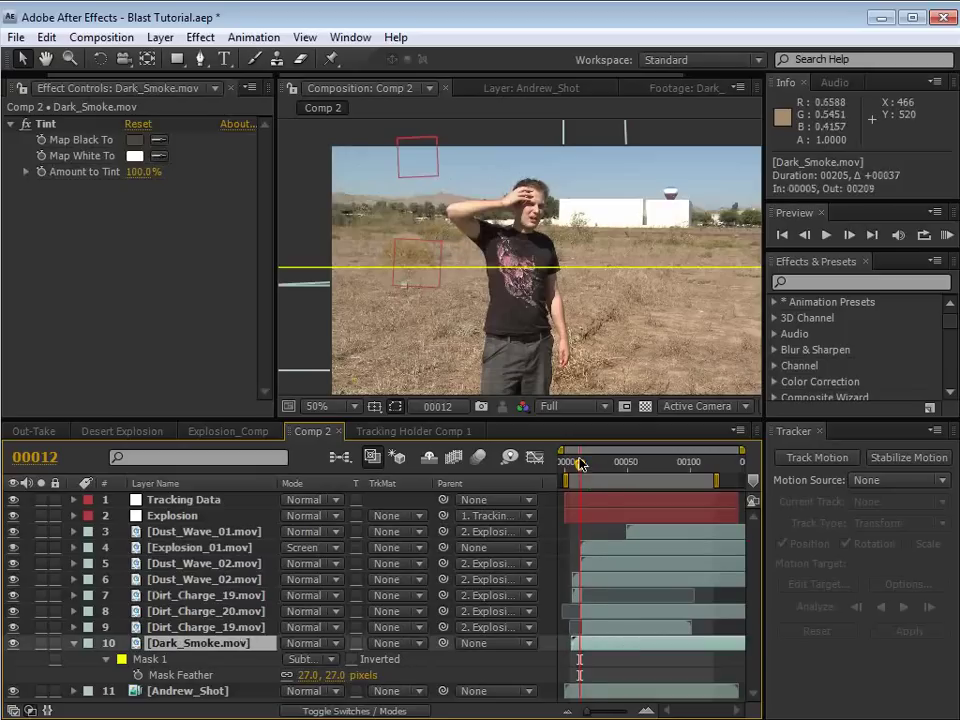
left_click_drag(593, 470, 606, 471)
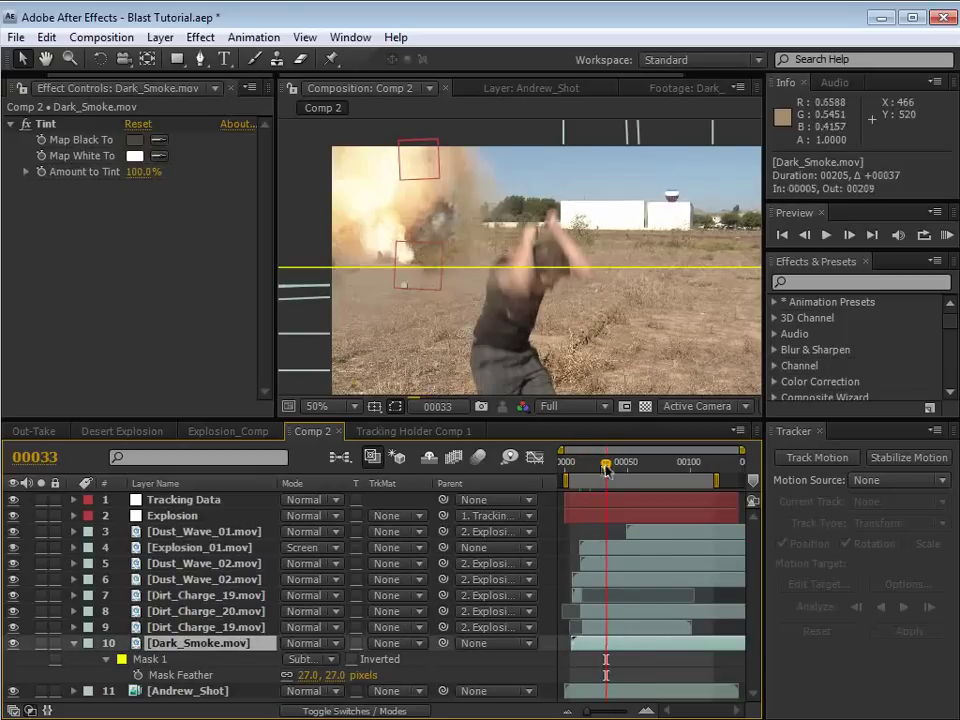
left_click(626, 466)
left_click(656, 466)
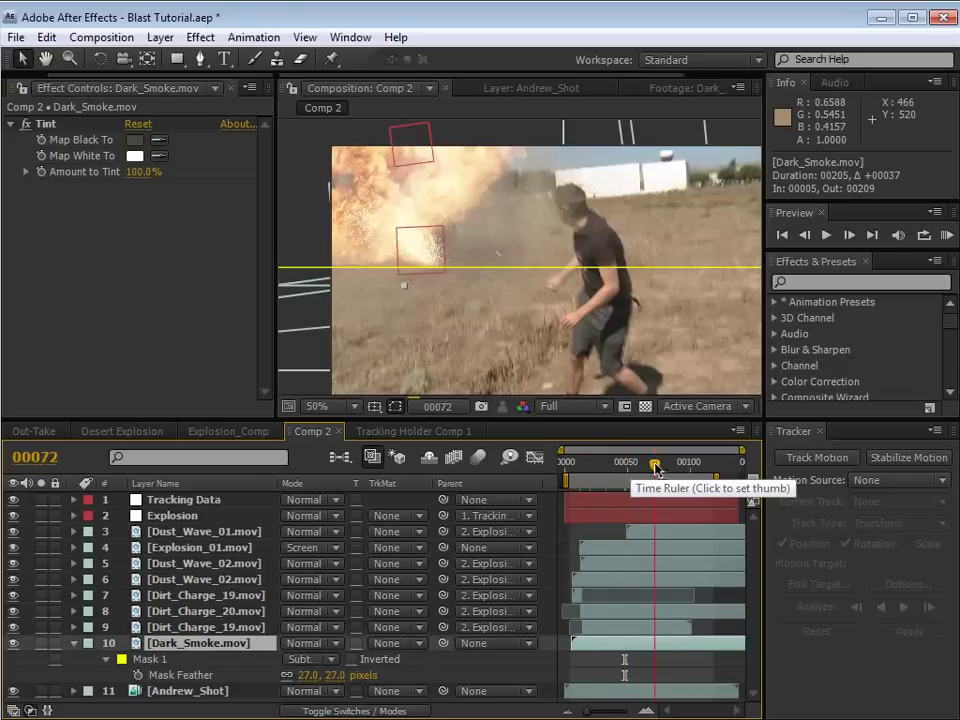
left_click(669, 466)
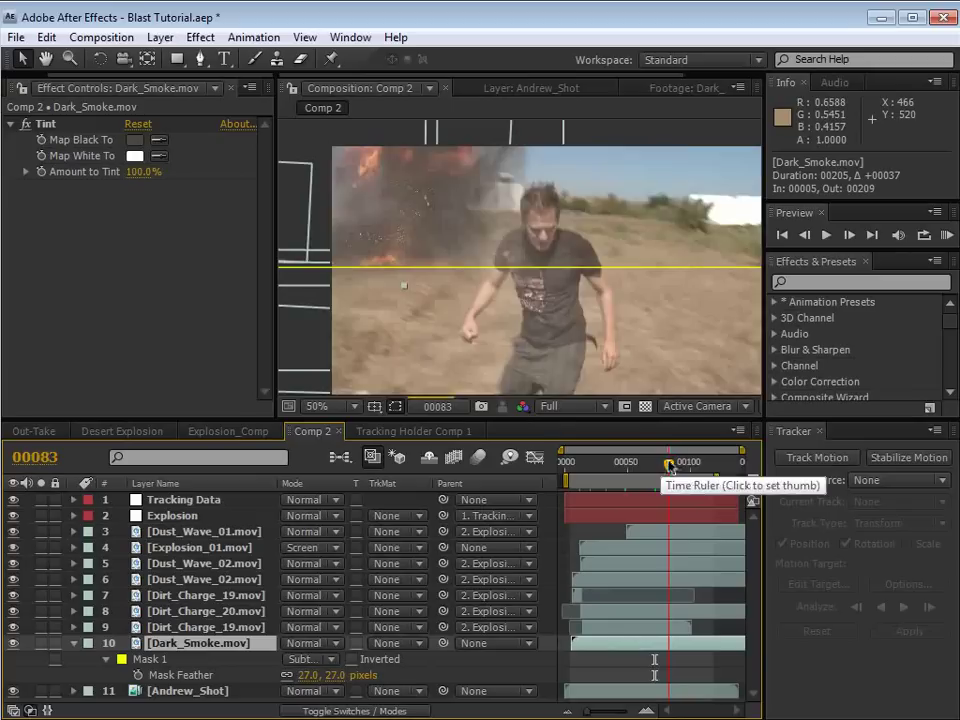
- Create a 960 x 540 px light orange solid at the top of the layer stack and set its blending mode to Add
left_click(612, 660)
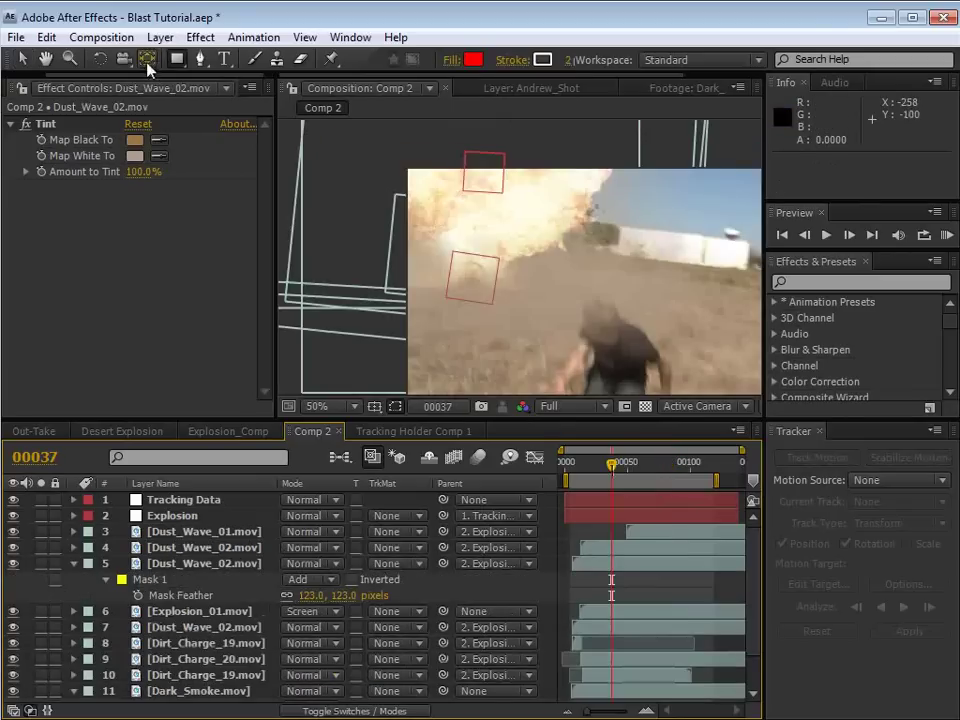
left_click(160, 37)
mouse_move(214, 58)
left_click(537, 81)
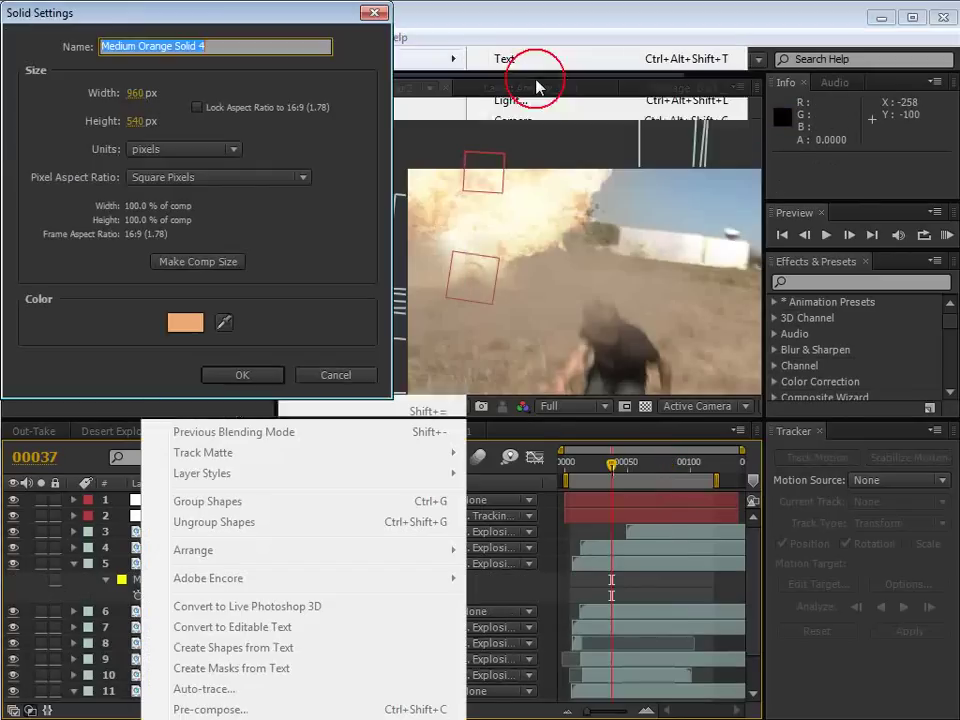
left_click(195, 320)
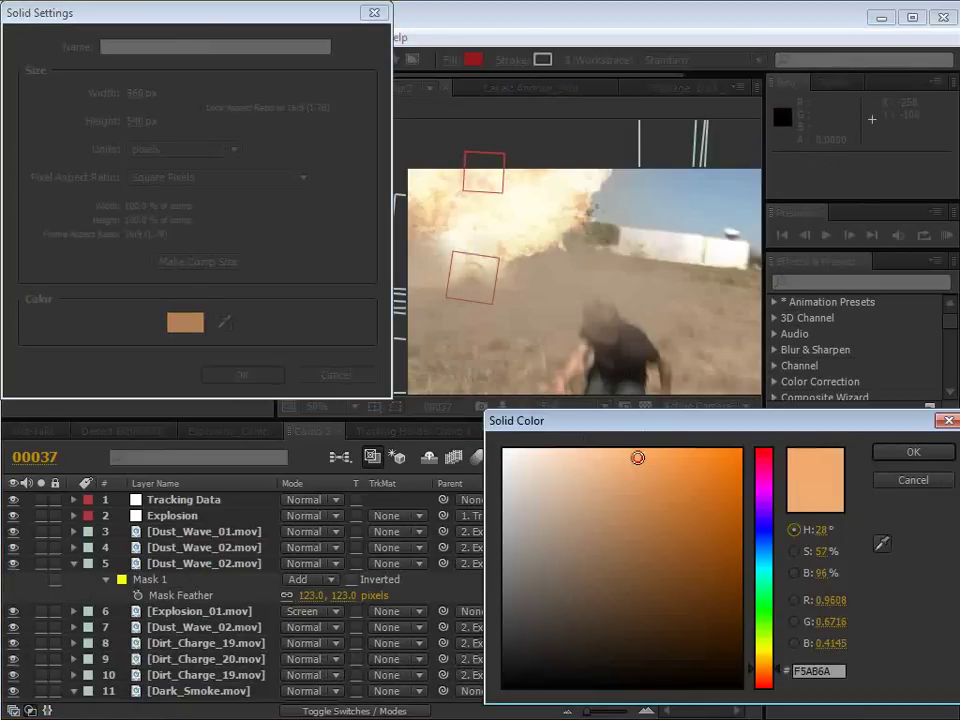
left_click(641, 461)
left_click(911, 452)
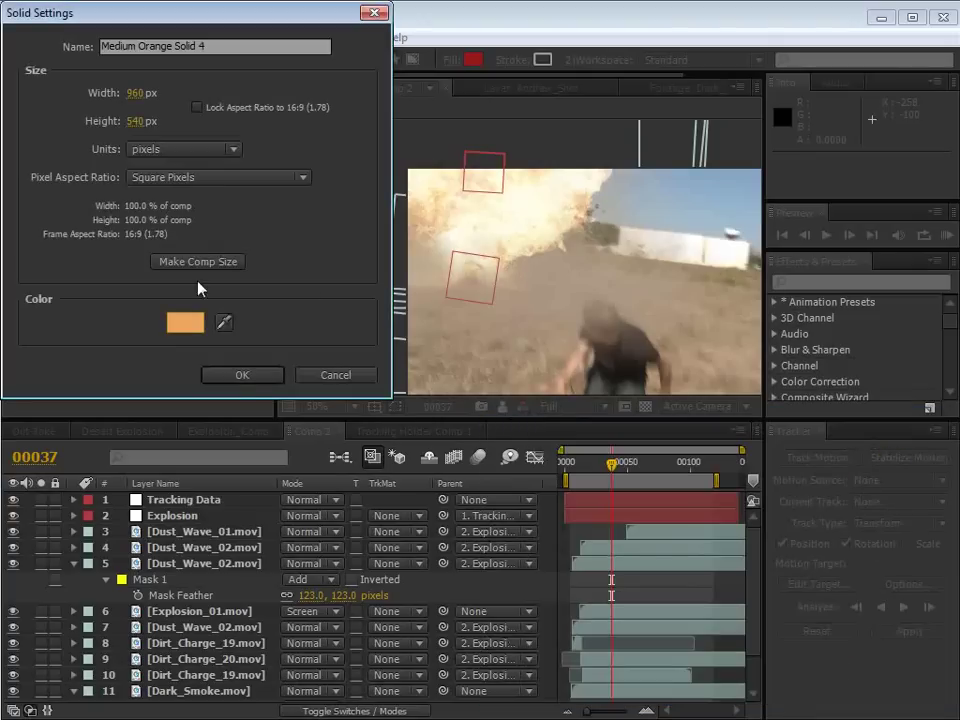
left_click(246, 376)
left_click(308, 510)
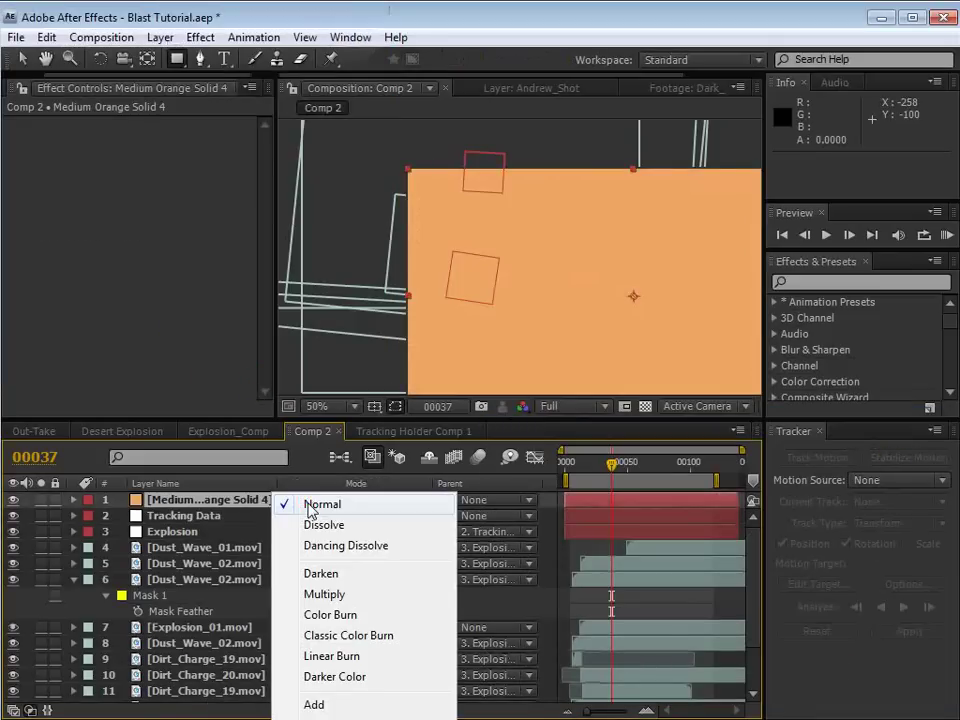
left_click(315, 702)
- Mask the orange solid with an ellipse placed over the fireball and feather the mask 567 pixels
left_click_drag(621, 317, 514, 283)
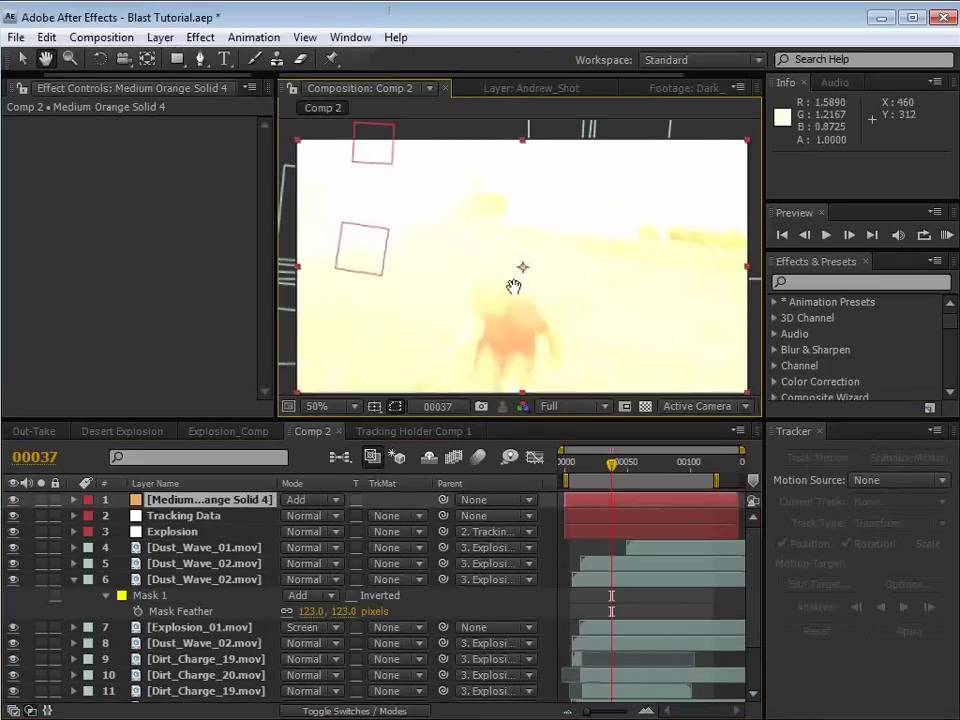
left_click_drag(177, 58, 262, 94)
key("comma")
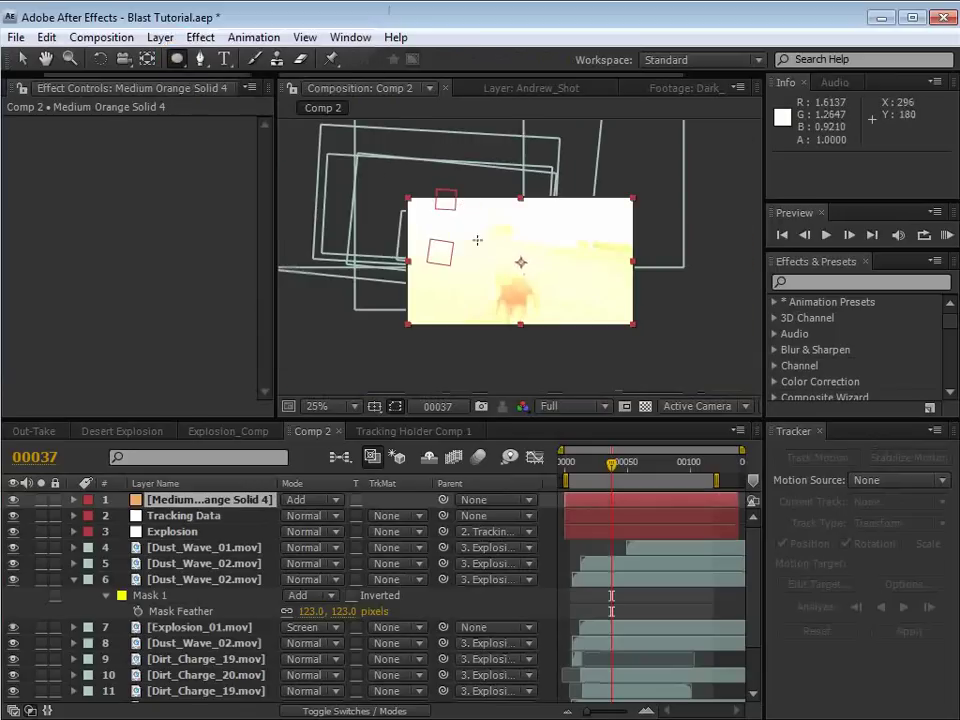
mouse_move(521, 288)
left_mouse_down()
mouse_move(443, 228)
mouse_move(583, 344)
left_mouse_up()
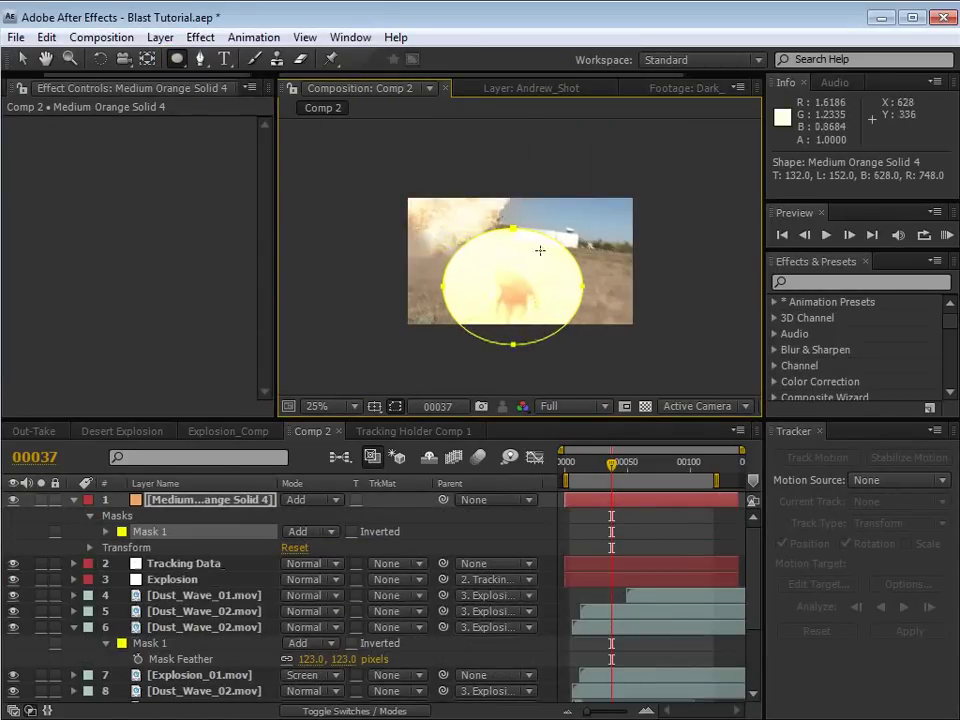
key("v")
double_click(513, 229)
left_click_drag(527, 277, 486, 218)
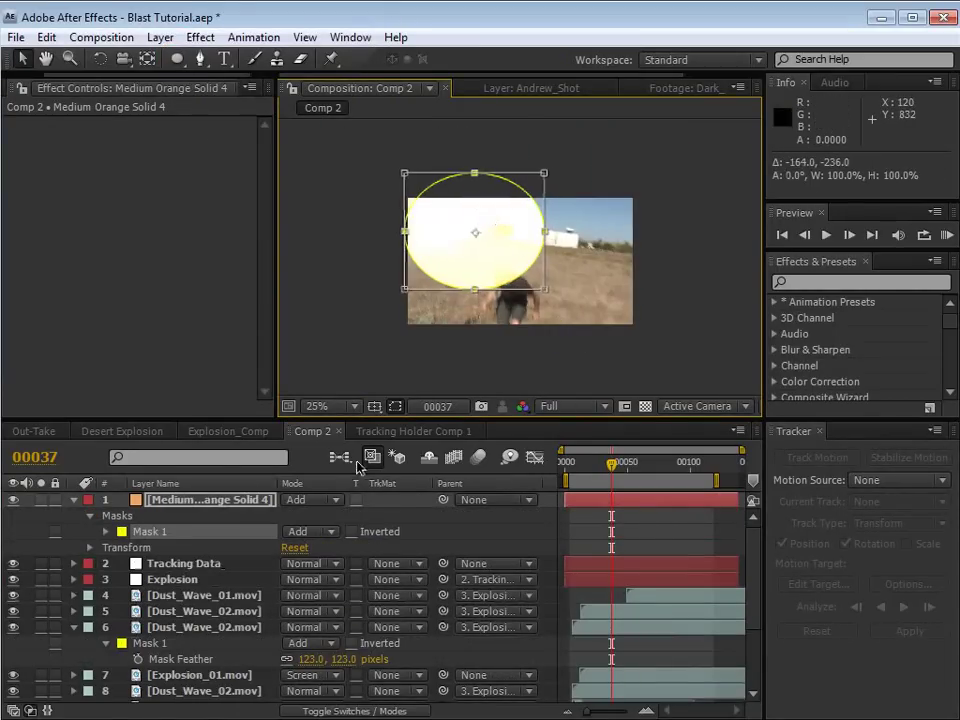
key("f")
left_click_drag(328, 531, 832, 491)
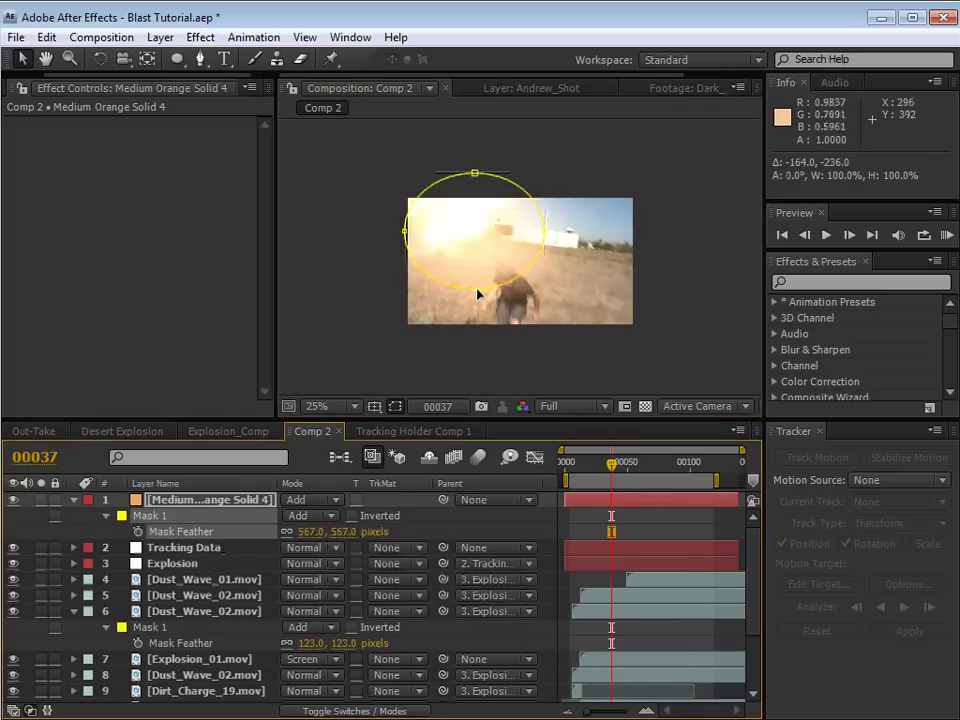
- Parent the orange solid to the Explosion null and enlarge its elliptical glow around the blast
left_click(183, 501)
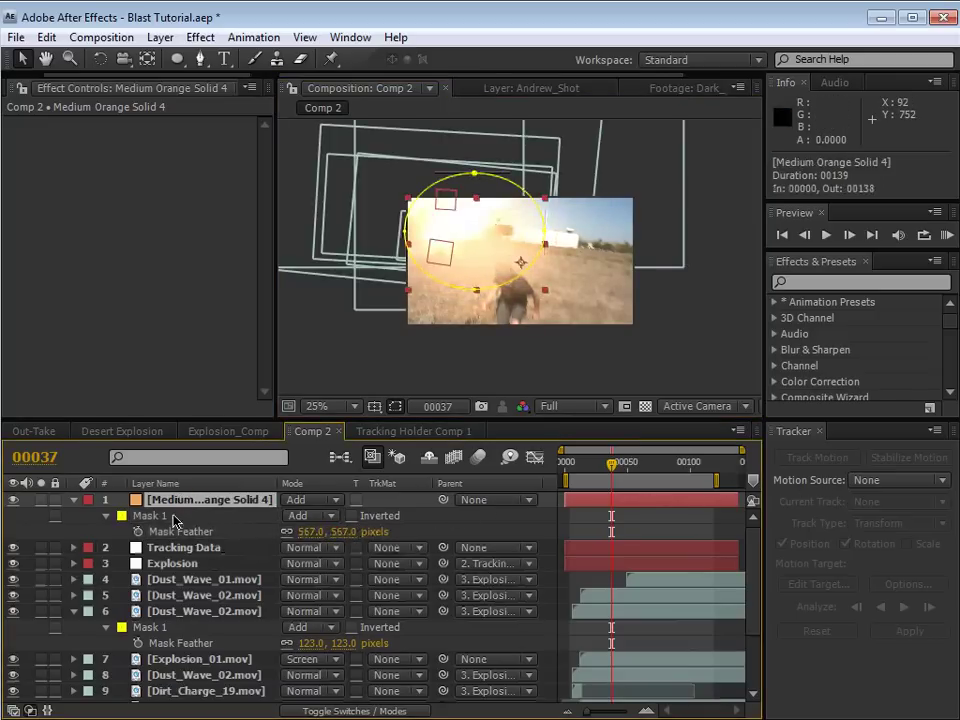
left_click_drag(441, 500, 178, 567)
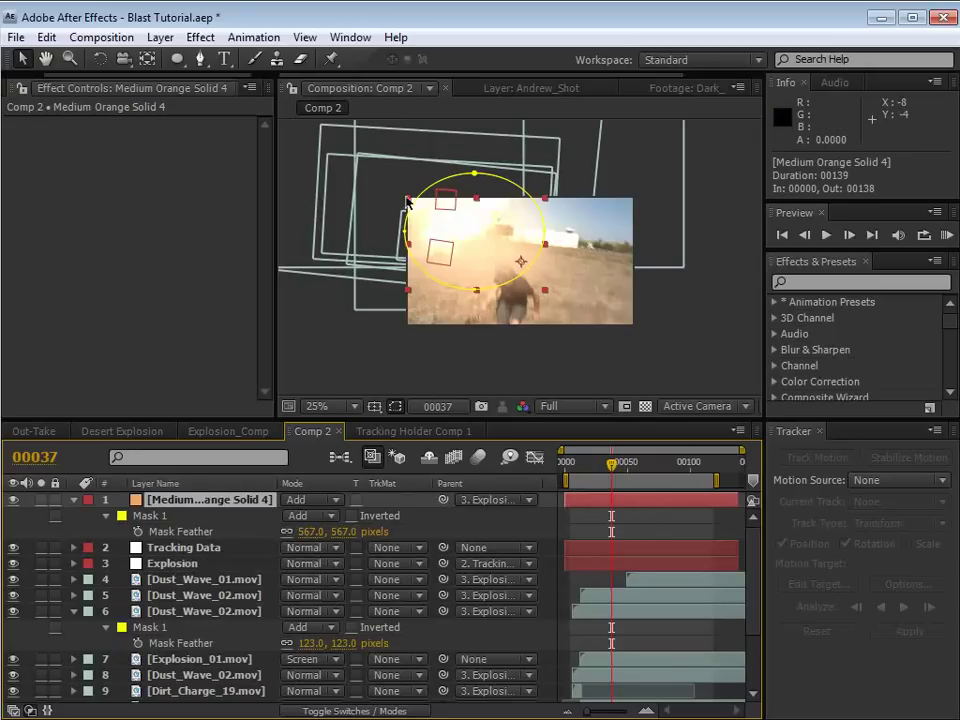
left_click_drag(408, 198, 378, 165)
double_click(453, 306)
key("apostrophe")
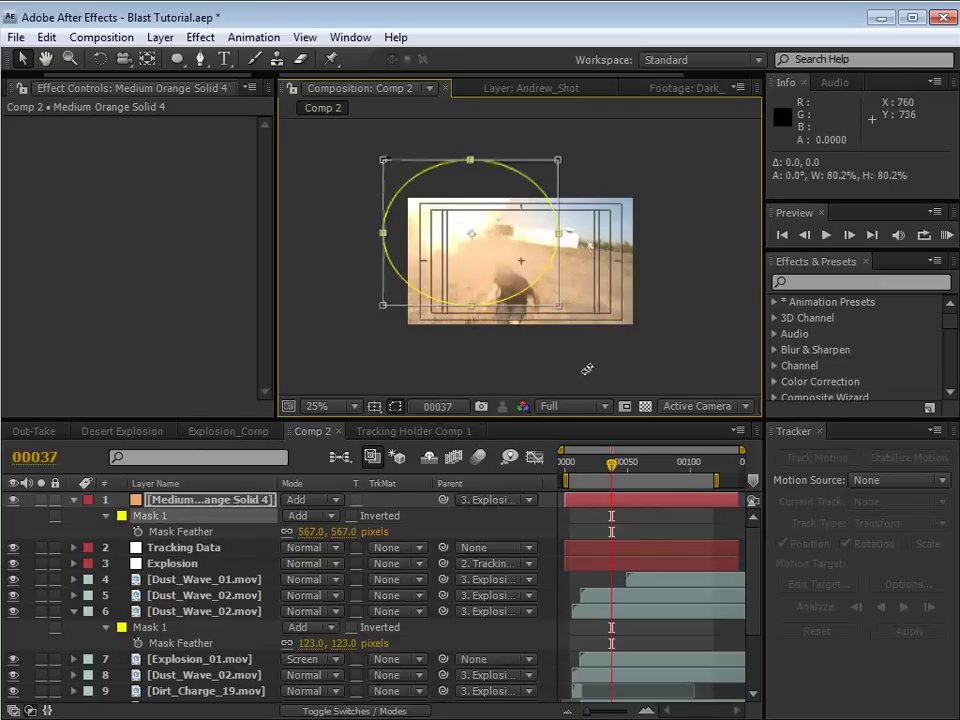
double_click(553, 363)
scroll(549, 360, "up", 2)
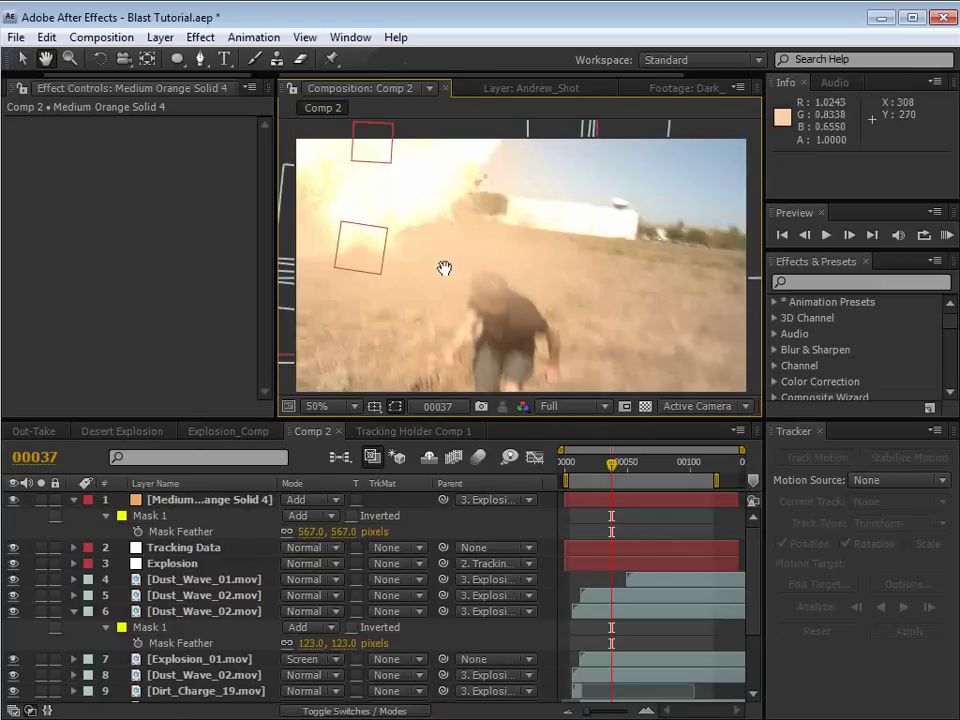
- Set the orange solid's opacity to 0% at frame 18 and start keyframing it there
left_click(612, 507)
key("t")
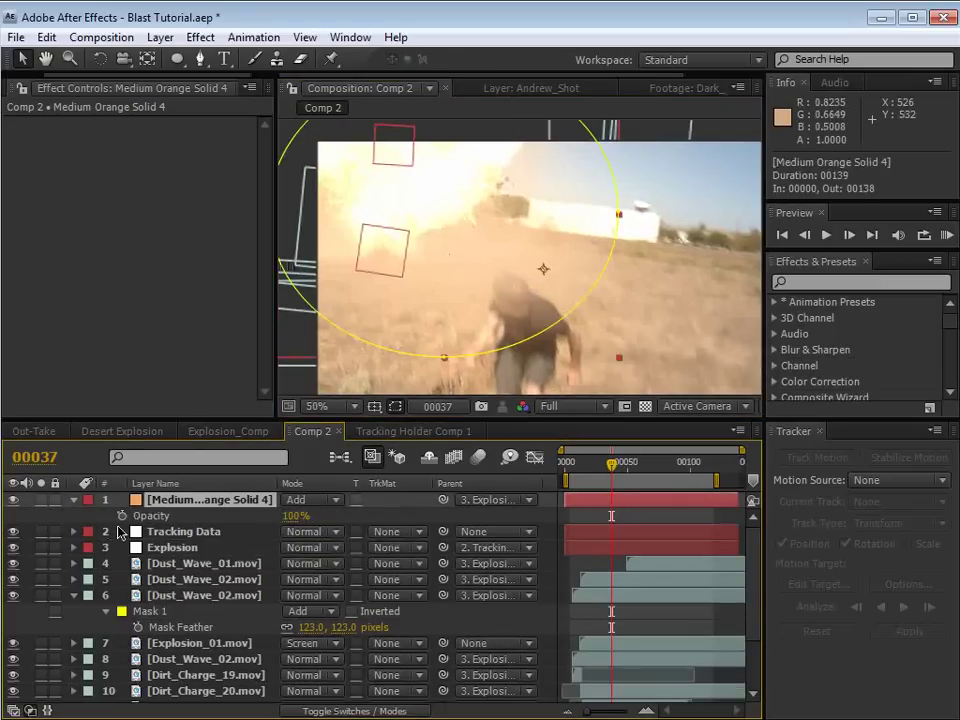
key("Page_Up")
key("Page_Up")
key("Page_Up")
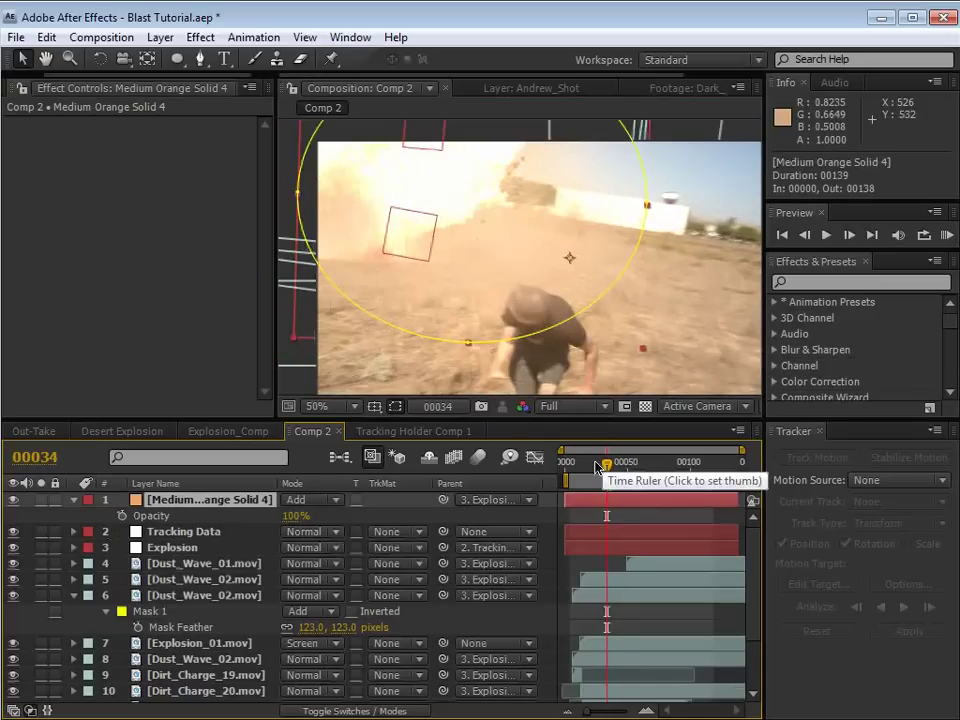
left_click_drag(596, 466, 588, 467)
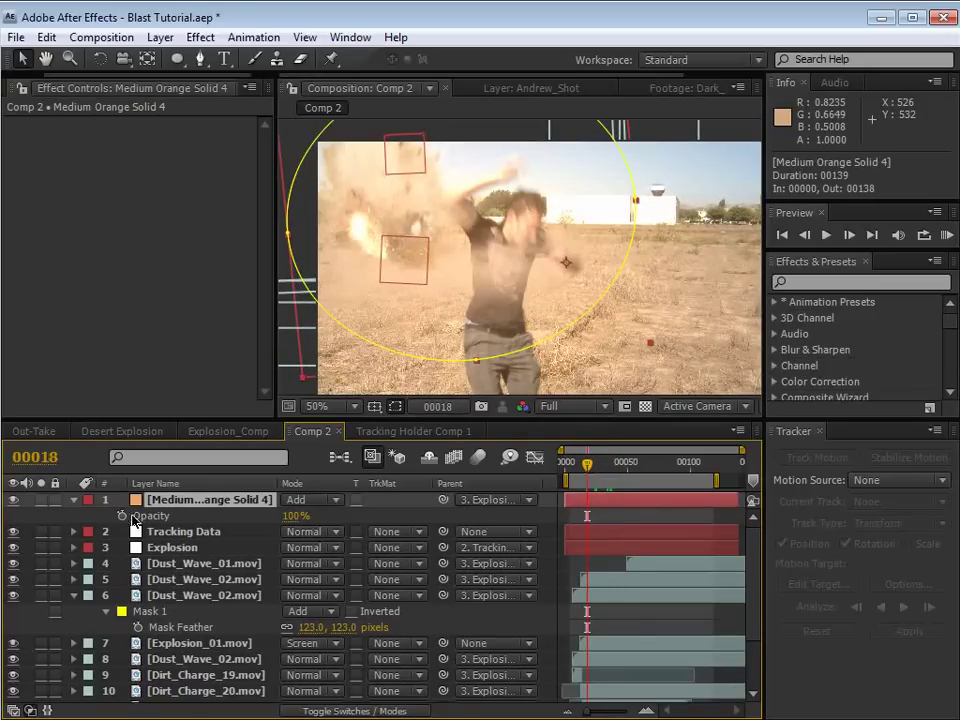
key("Return")
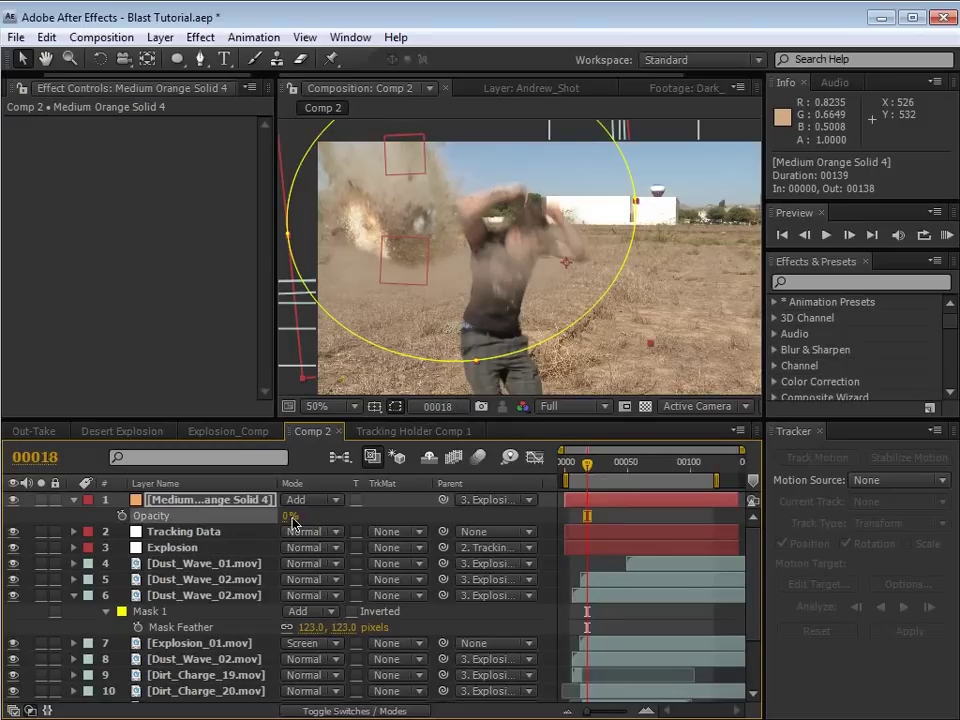
left_click(122, 516)
- Keyframe the orange solid's opacity at 86% at frame 21
key("Page_Down")
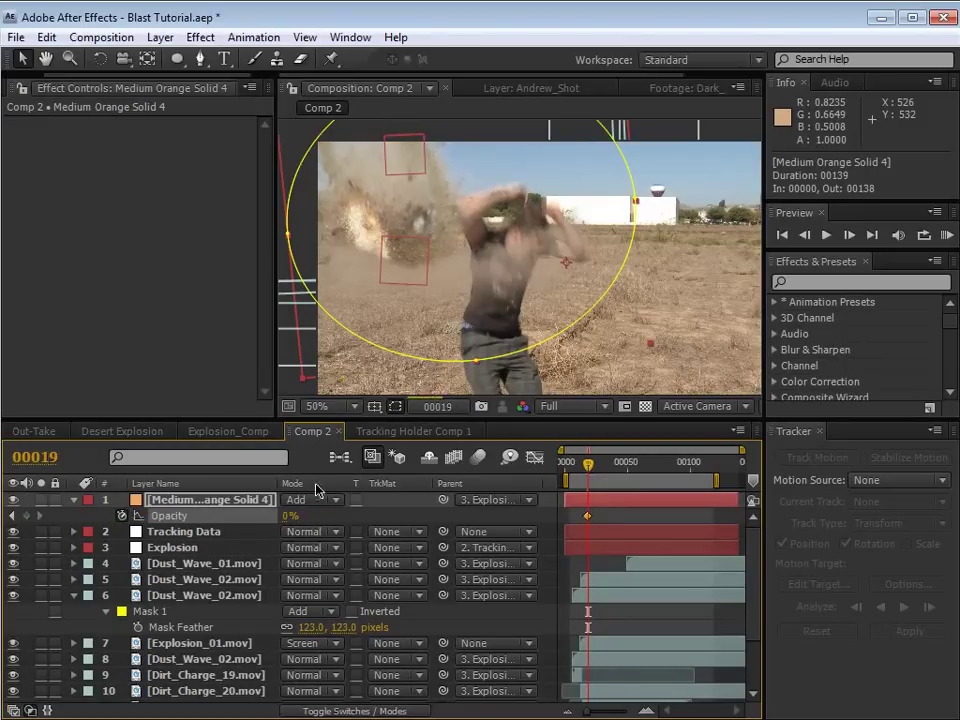
key("Page_Down")
key("Page_Down")
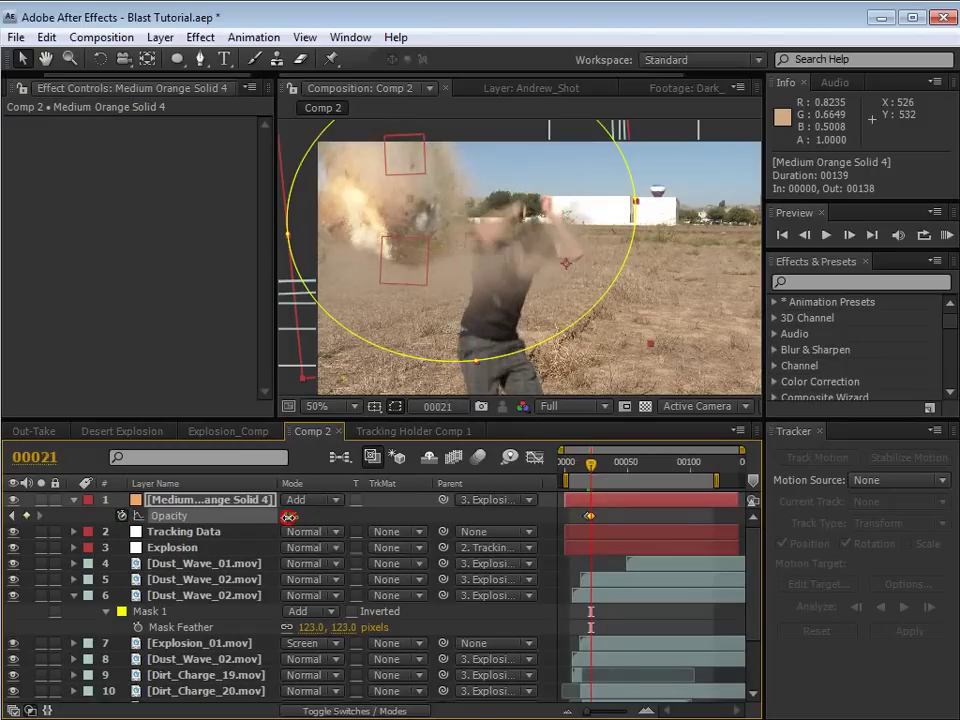
left_click_drag(288, 516, 431, 512)
- Fade the orange glow out with a 0% opacity keyframe placed at frame 73, and check the fade at frame 63
left_click(607, 467)
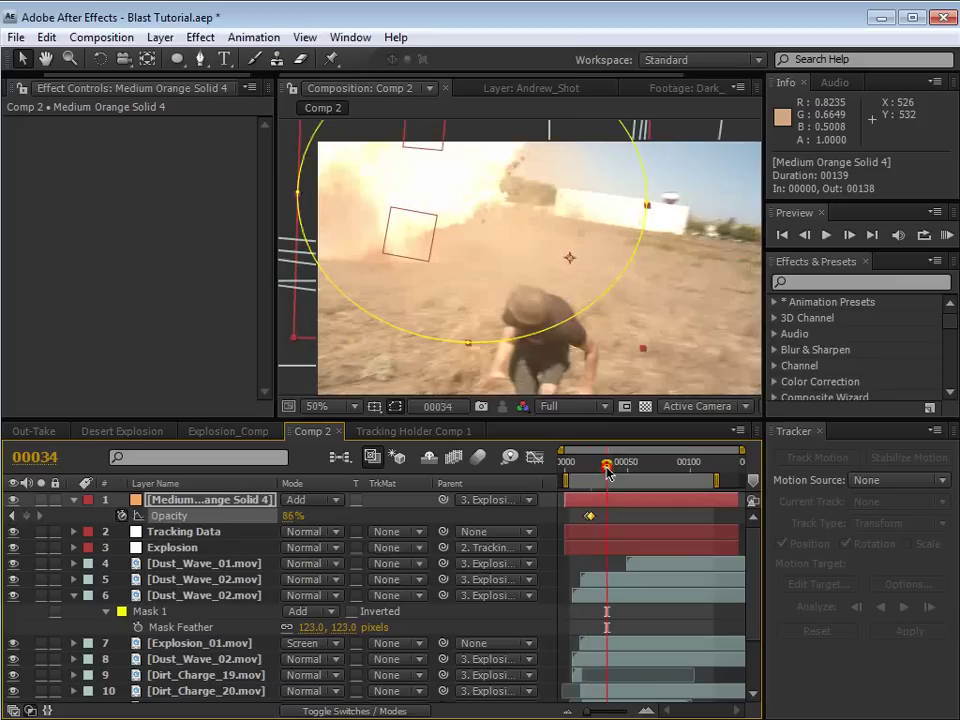
left_click_drag(606, 471, 630, 471)
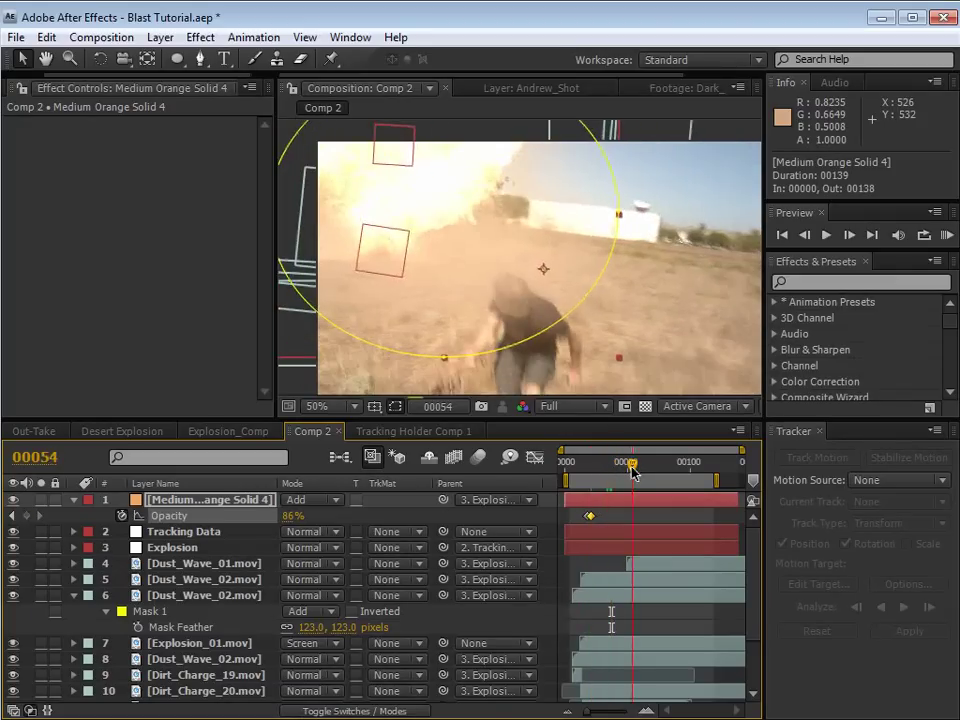
left_click(290, 516)
type("31")
key("Return")
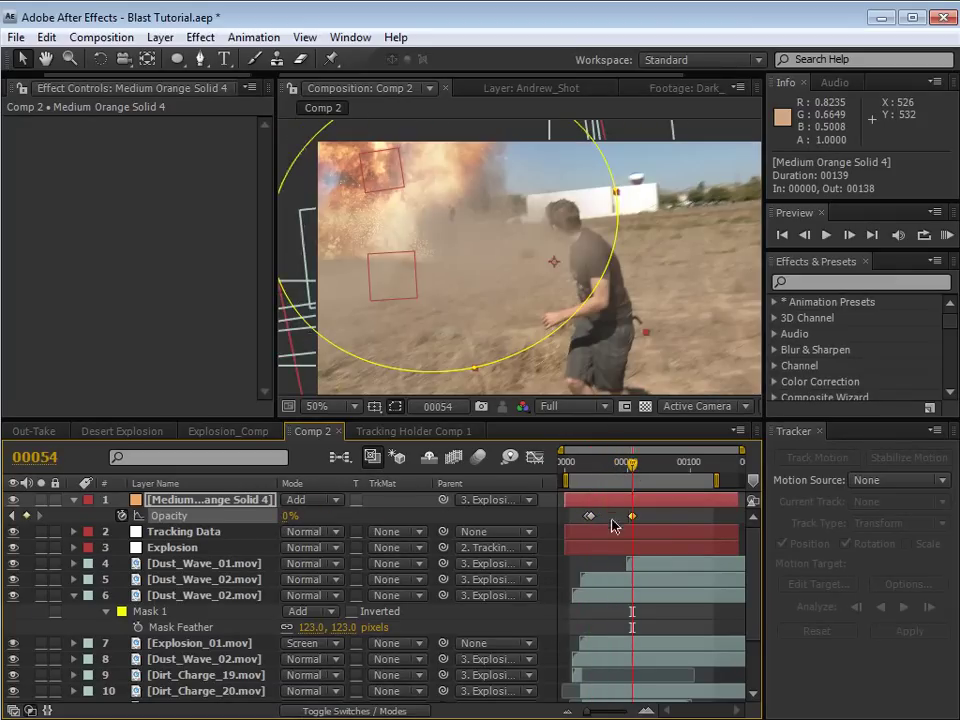
left_click_drag(632, 517, 657, 519)
left_click_drag(637, 468, 643, 463)
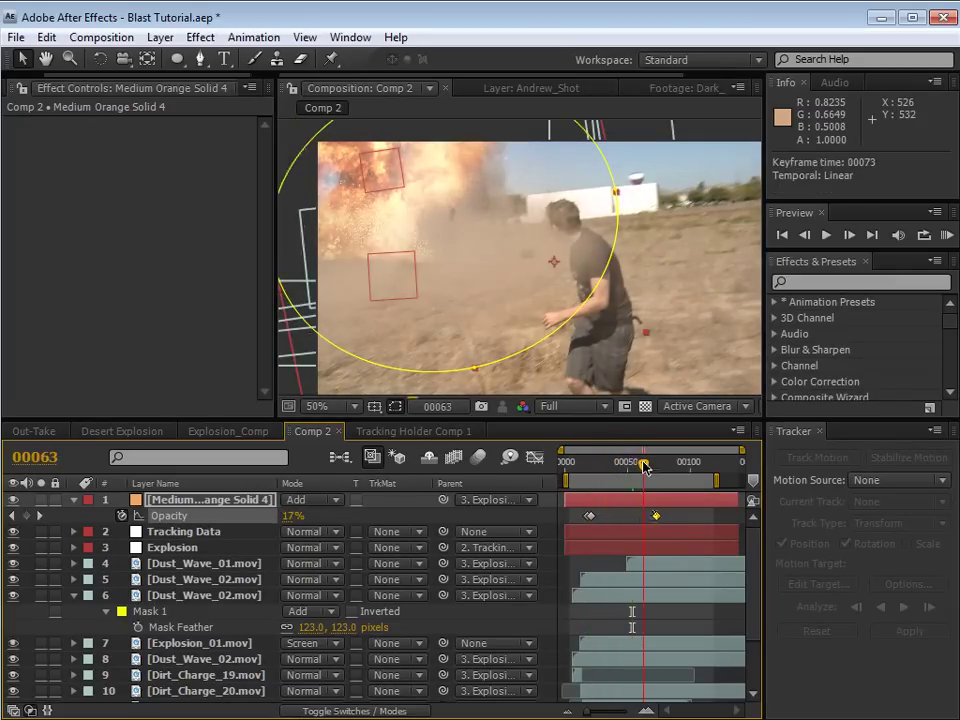
- Hide the layer outlines in the viewer and review the orange glow's fade around the blast
key("ctrl+shift+h")
key("h")
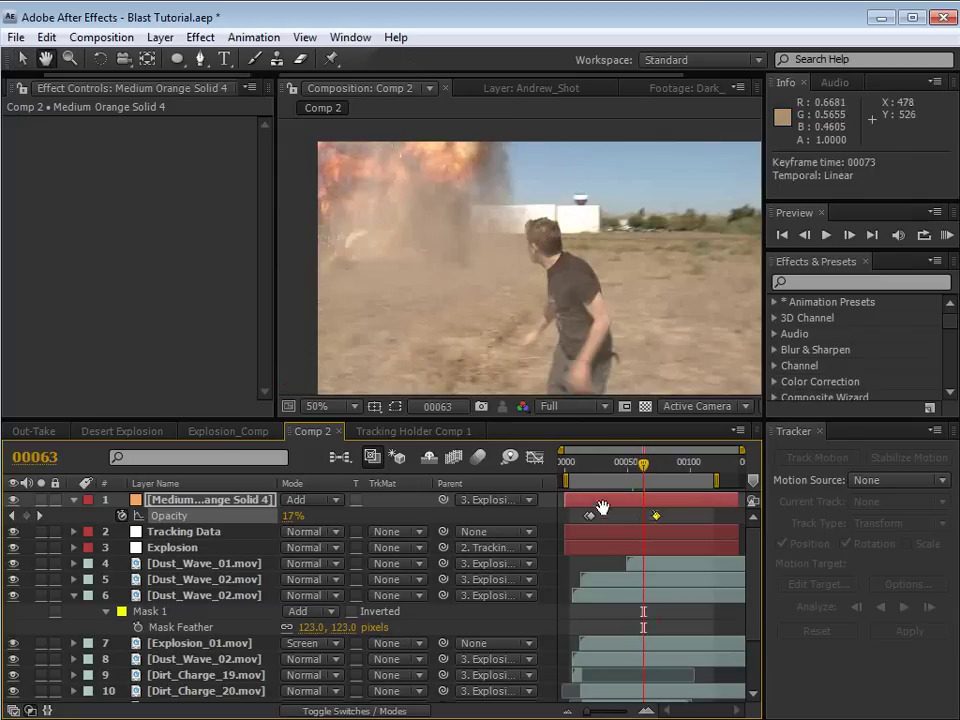
left_click_drag(553, 272, 527, 272)
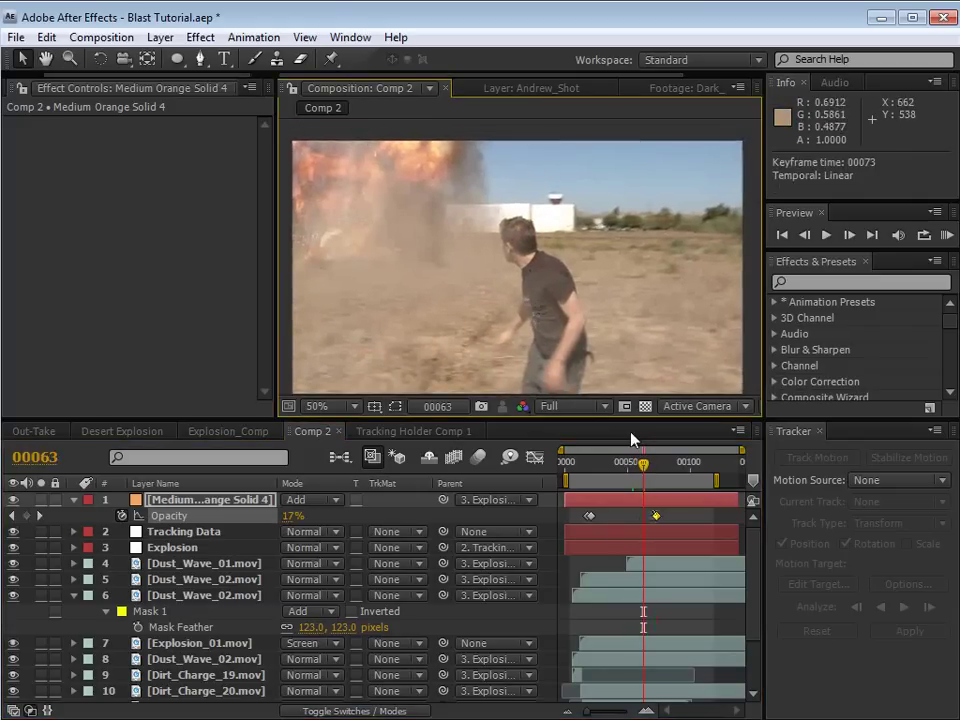
left_click(689, 515)
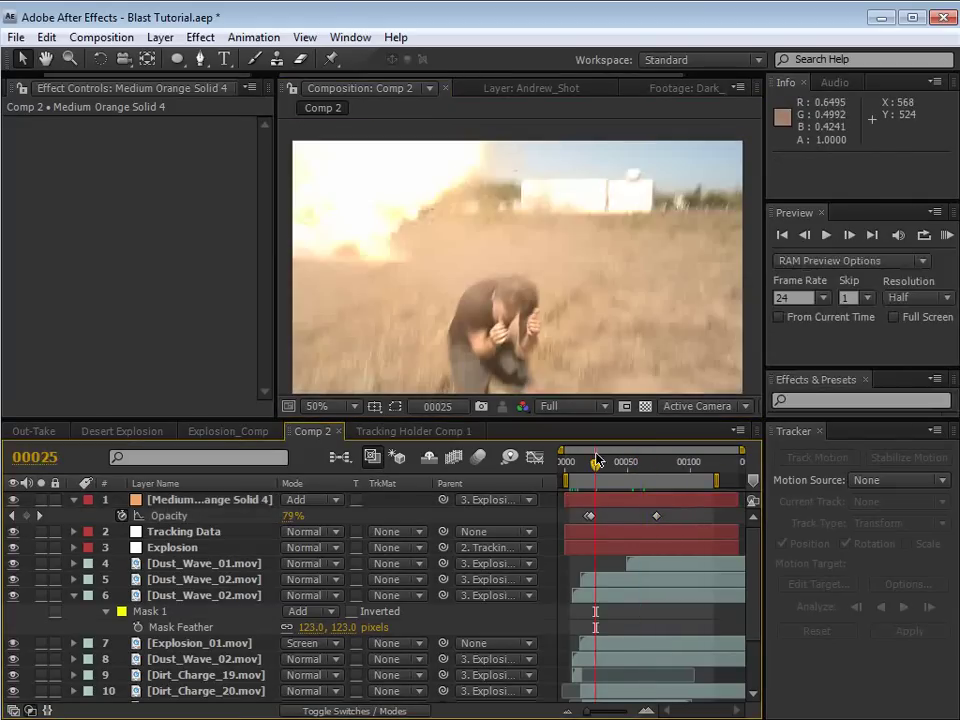
left_click(588, 470)
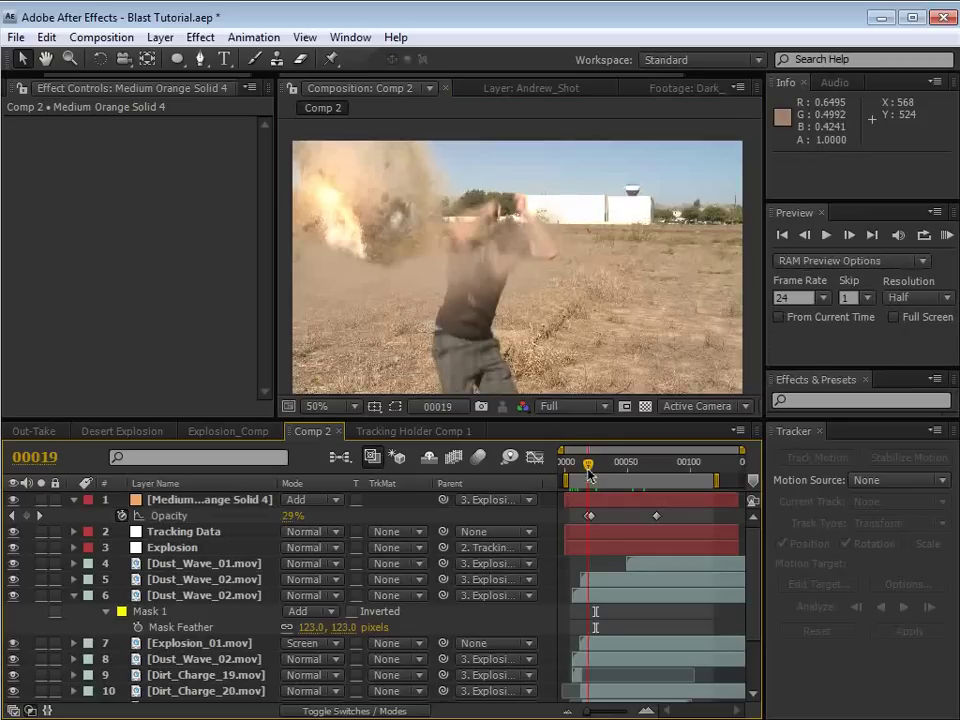
- Parent the Explosion_01 and Dark_Smoke layers to the Explosion null
left_click(215, 643)
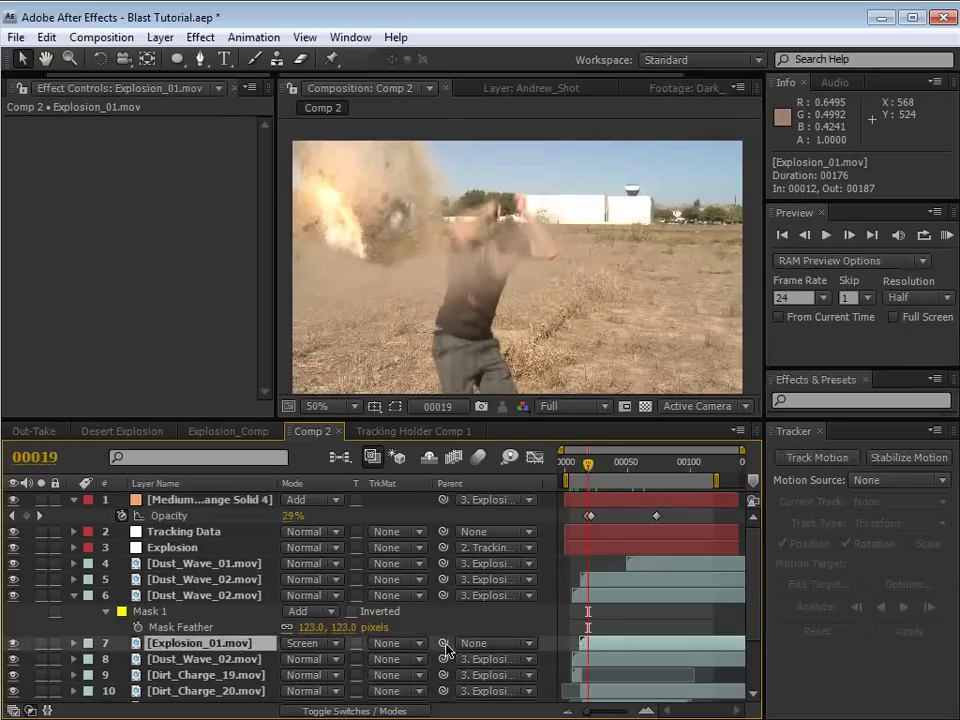
left_click_drag(447, 650, 180, 548)
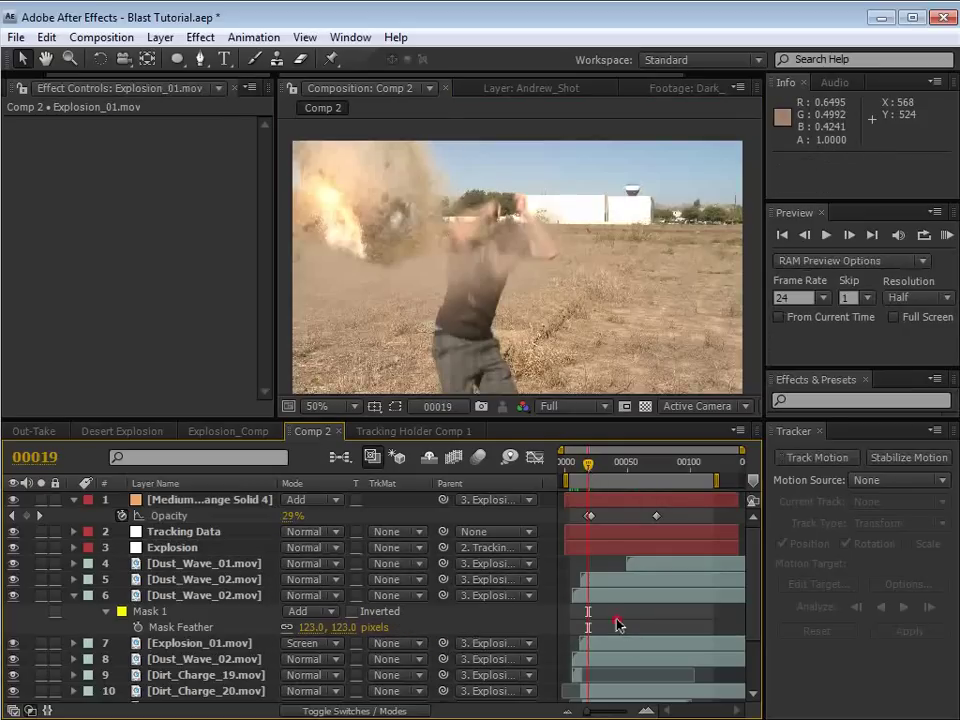
left_click(617, 623)
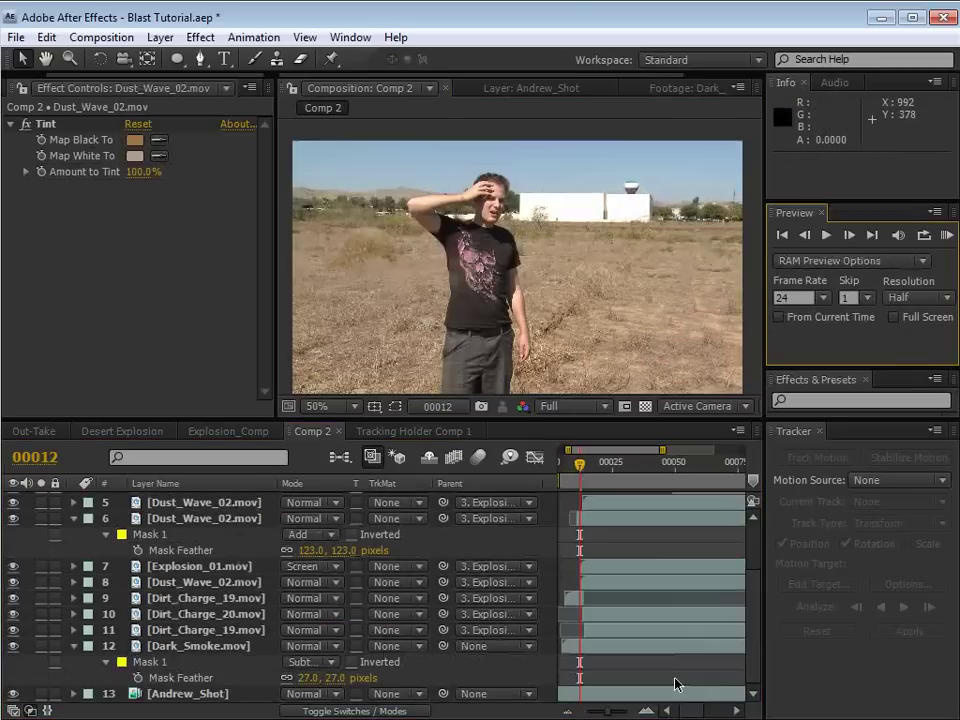
left_click(206, 646)
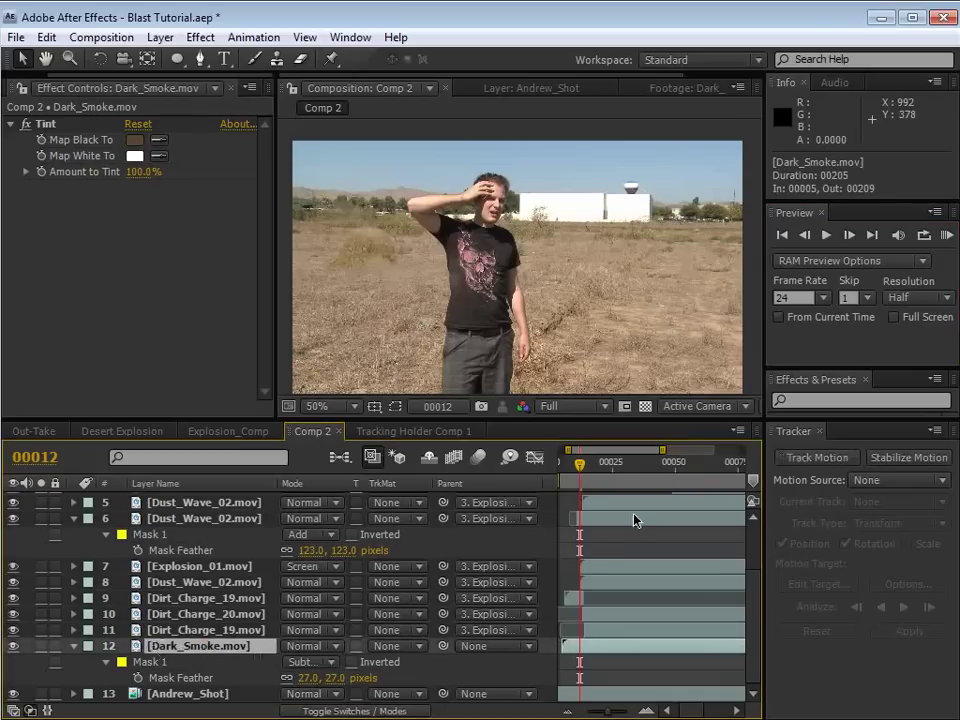
left_click_drag(580, 464, 605, 467)
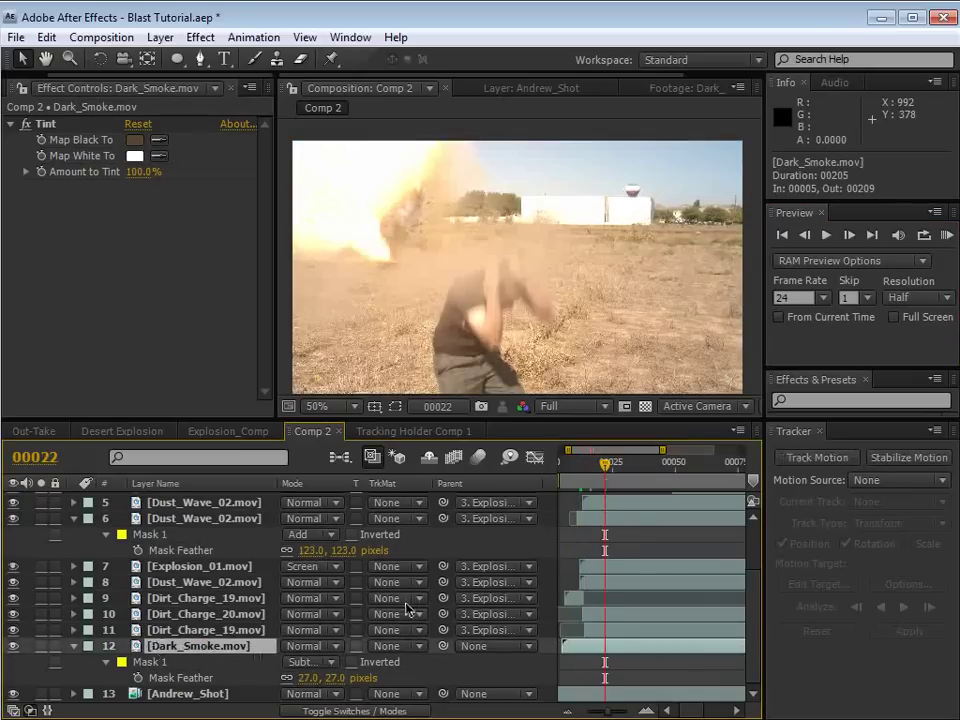
left_click_drag(450, 644, 186, 519)
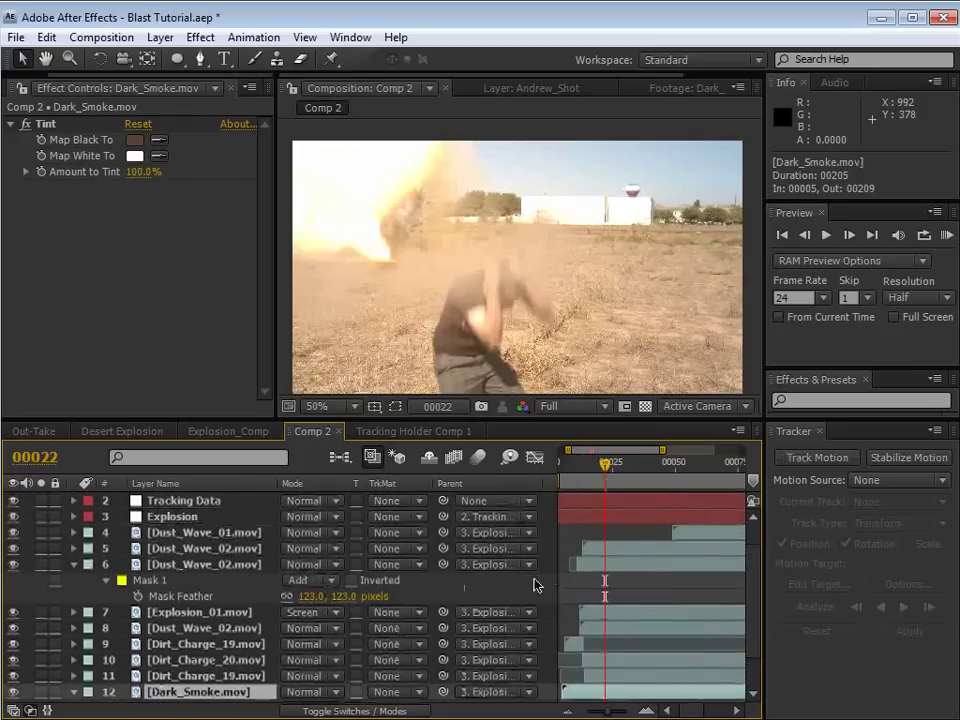
scroll(400, 563, "up", 2)
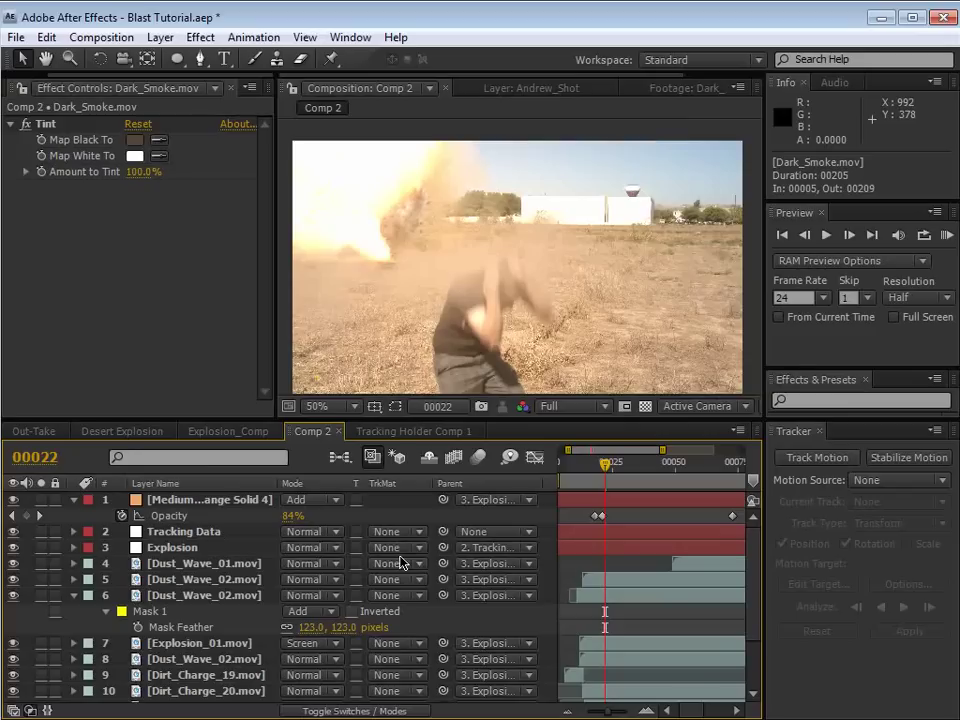
- Play a RAM preview of the composite and inspect the blast at frames 33 and 49
left_click(593, 617)
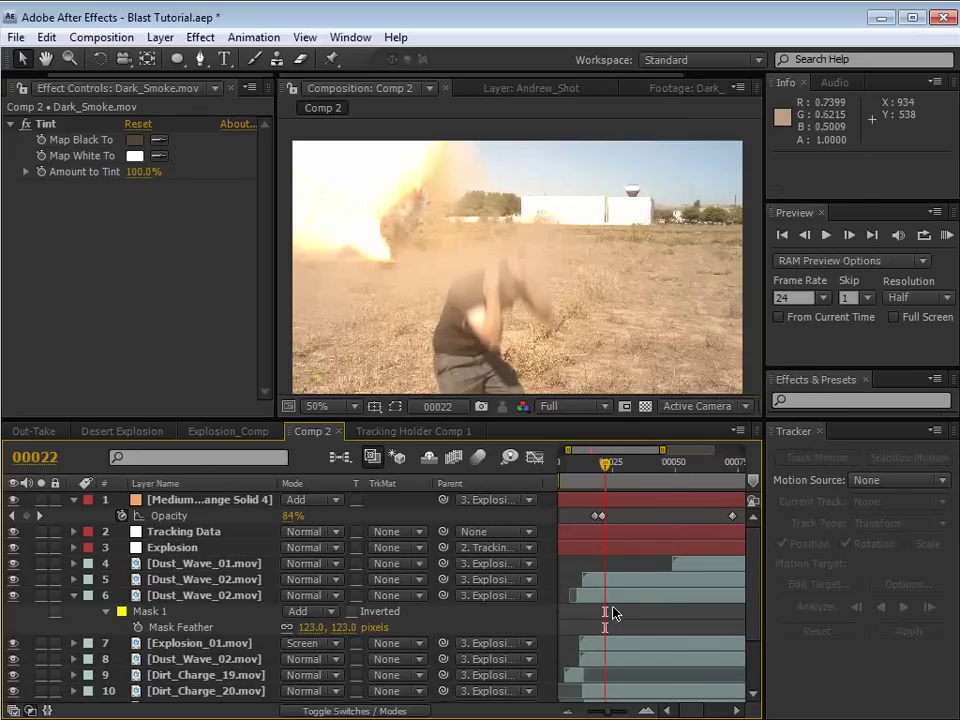
key("KP_0")
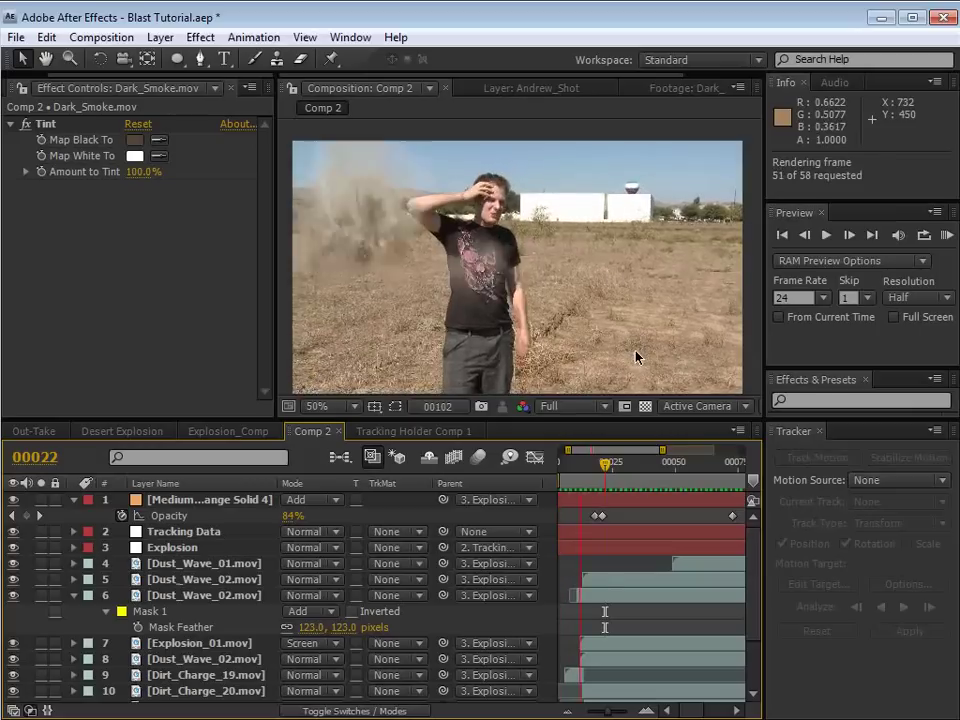
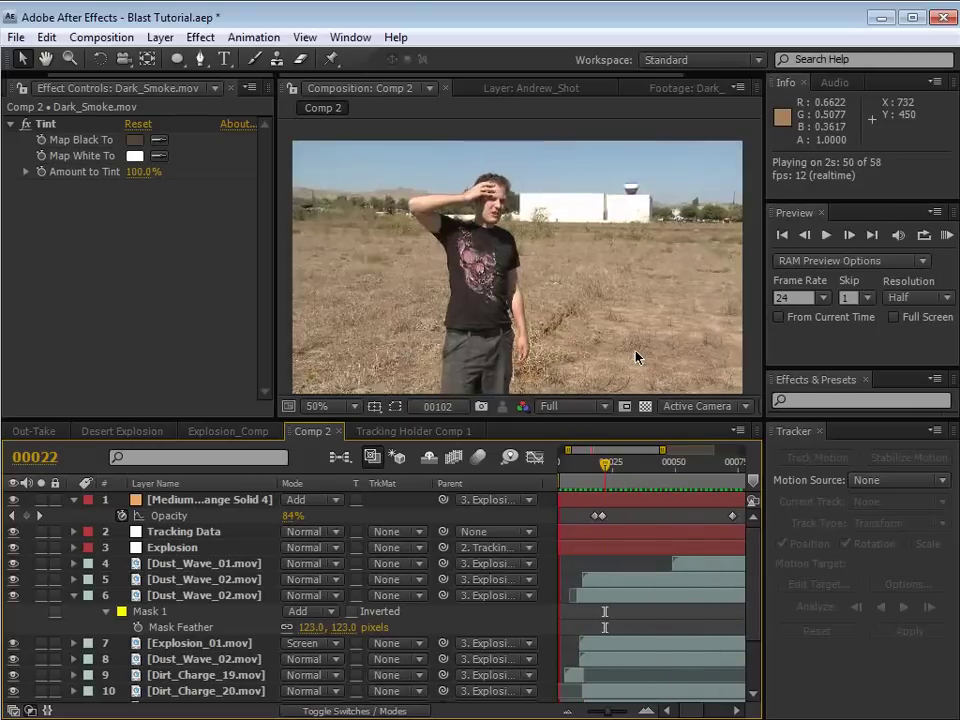
key("space")
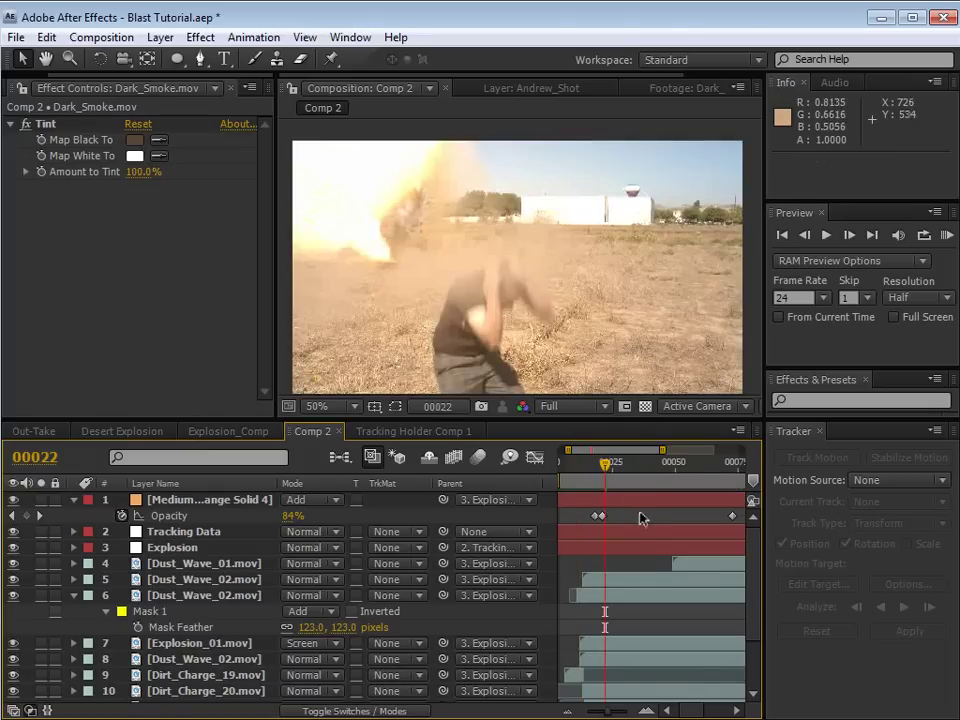
key("minus")
left_click(606, 468)
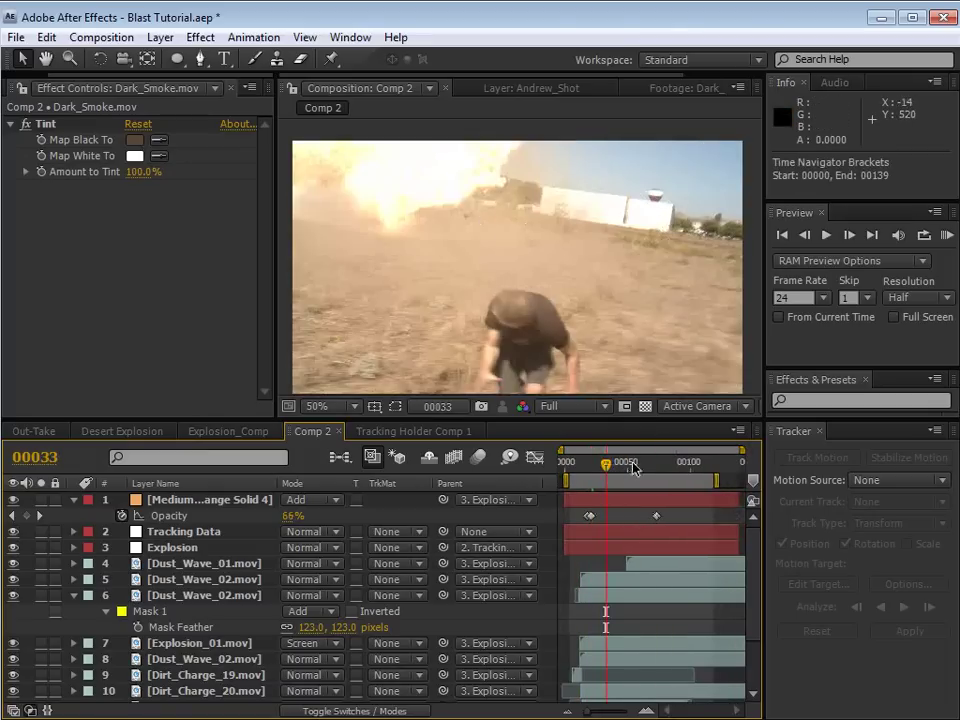
left_click(626, 463)
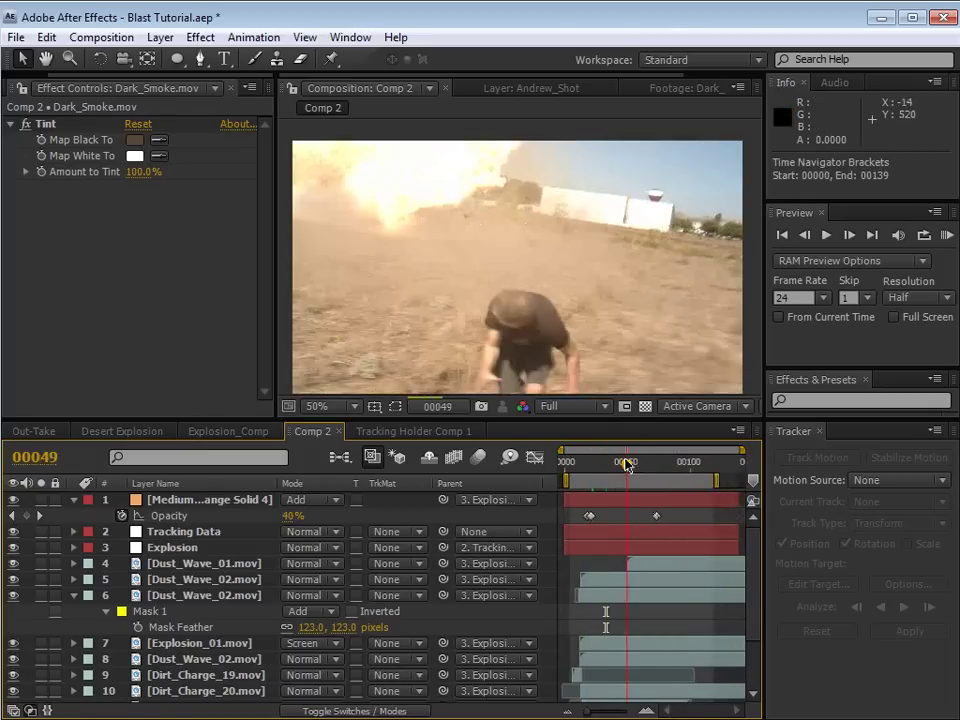
- Undo the last value change and move the masked Dust_Wave_02 layer about 65 px left and 18 px down
key("ctrl+z")
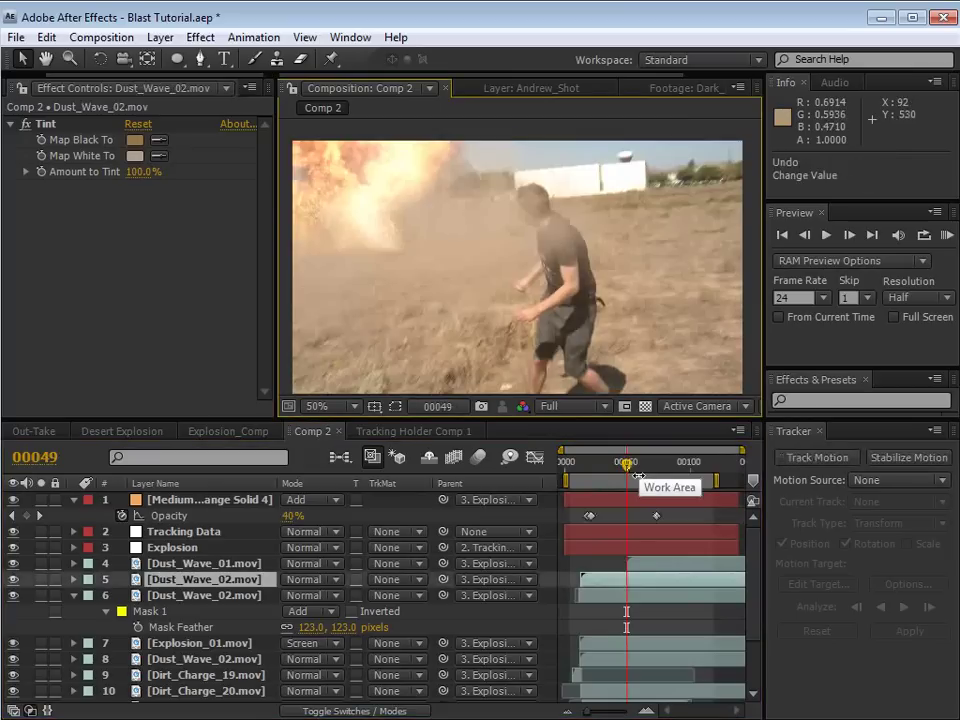
left_click(603, 601)
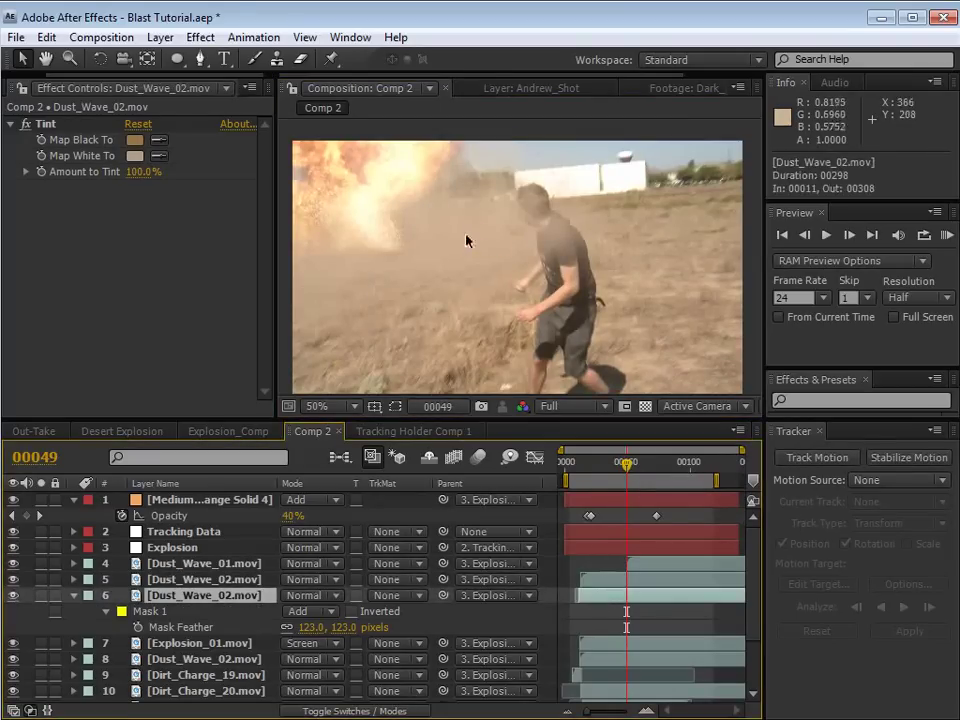
left_click_drag(474, 249, 430, 240)
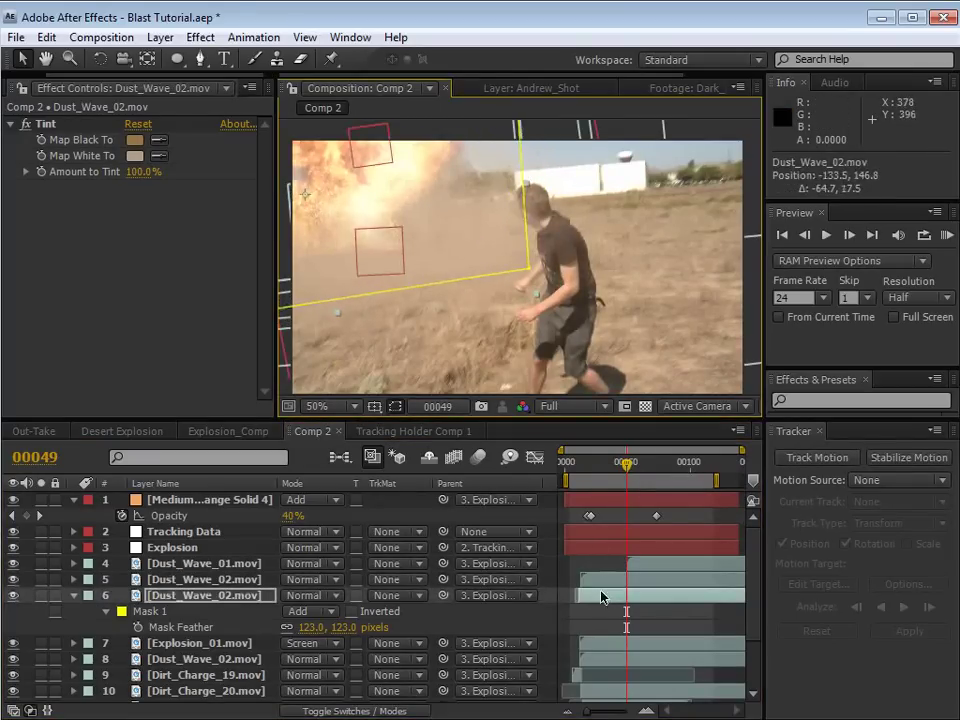
left_click(630, 521)
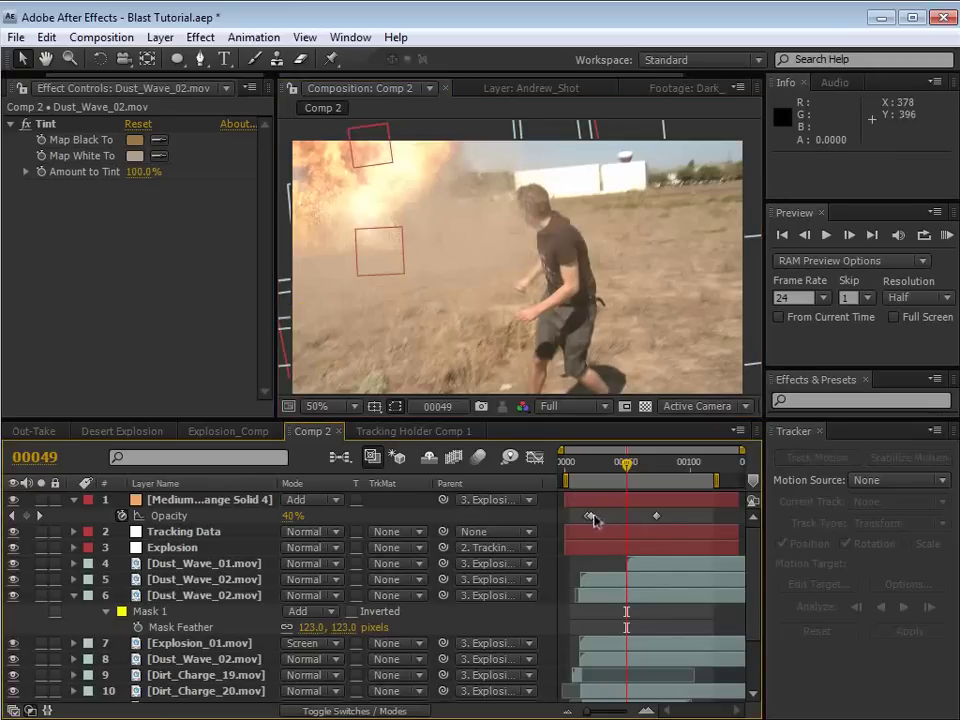
left_click(591, 516, "ctrl")
left_click(619, 521)
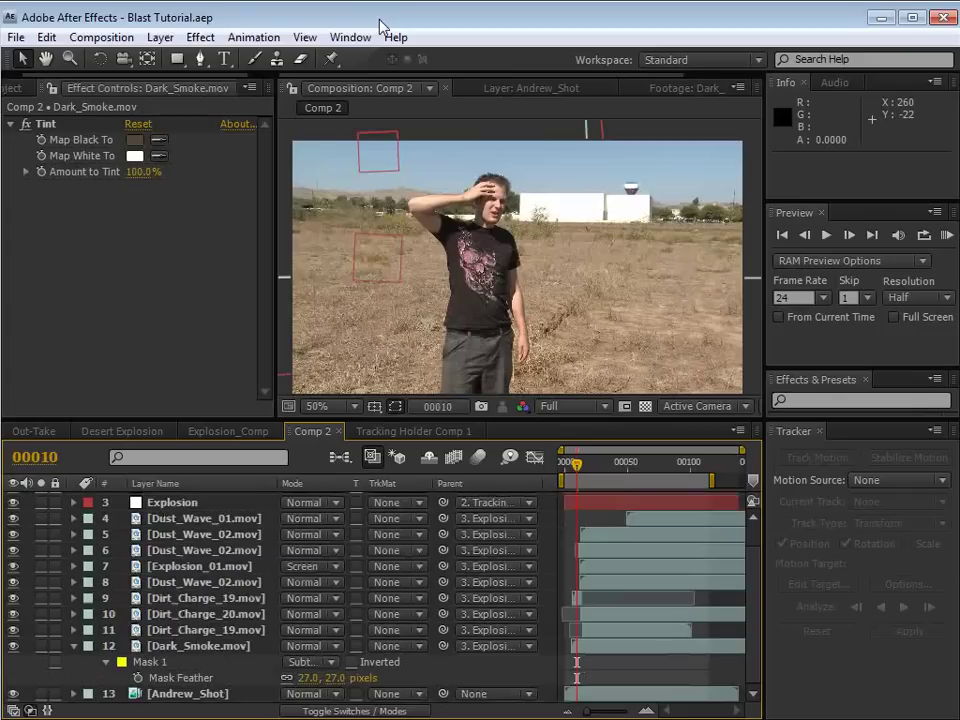
- Create a new white solid, 1000 by 1000 px, at the top of Comp 2
left_click(150, 42)
mouse_move(165, 58)
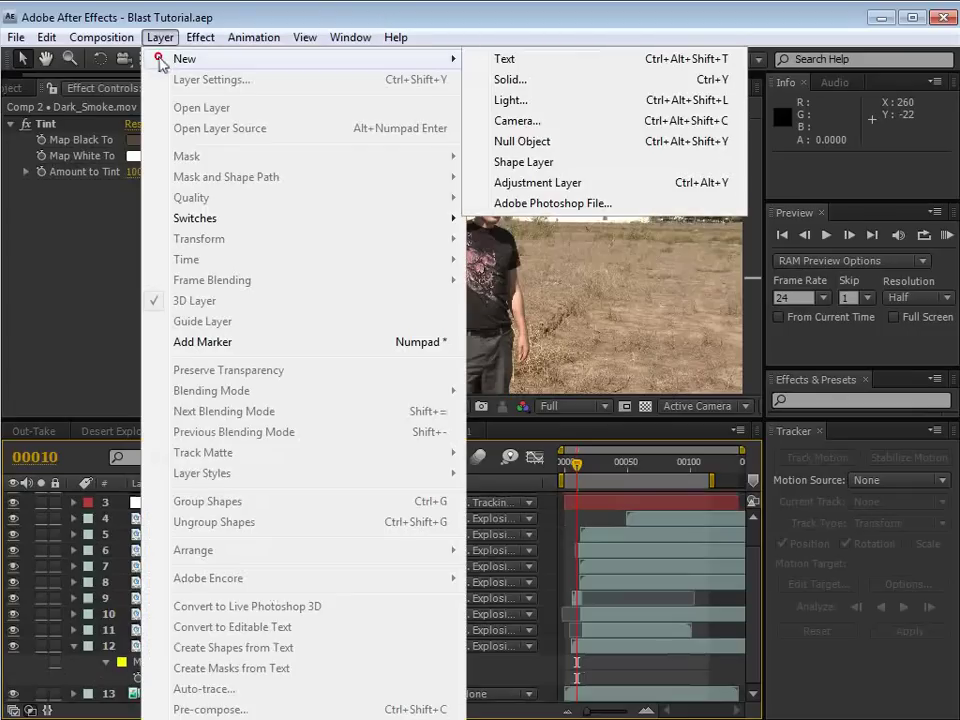
left_click(581, 86)
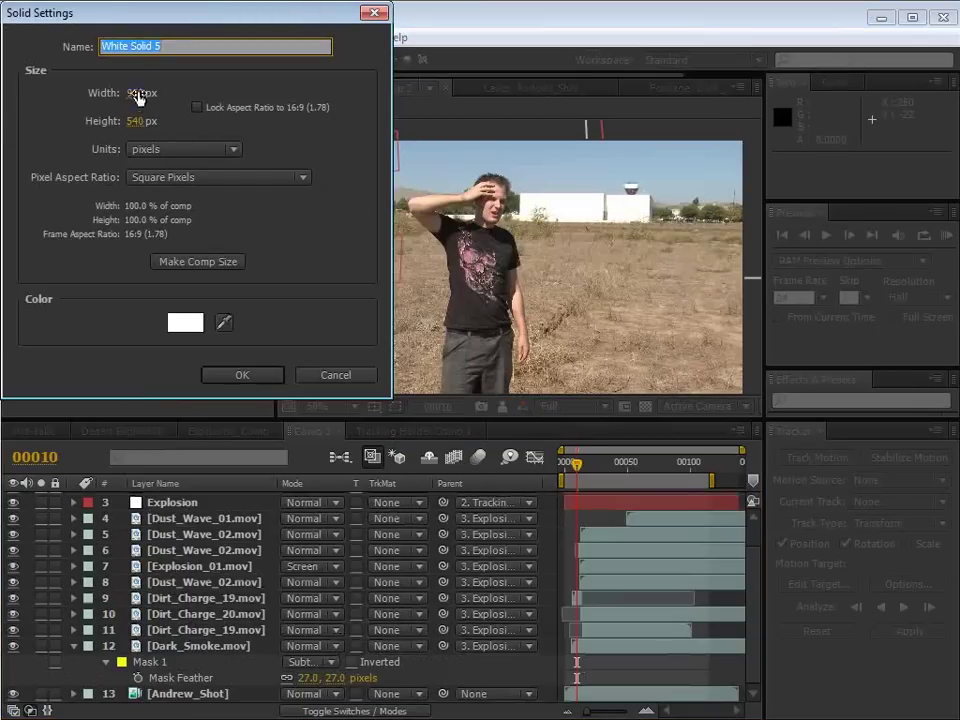
left_click(138, 94)
type("1000")
key("Tab")
type("10")
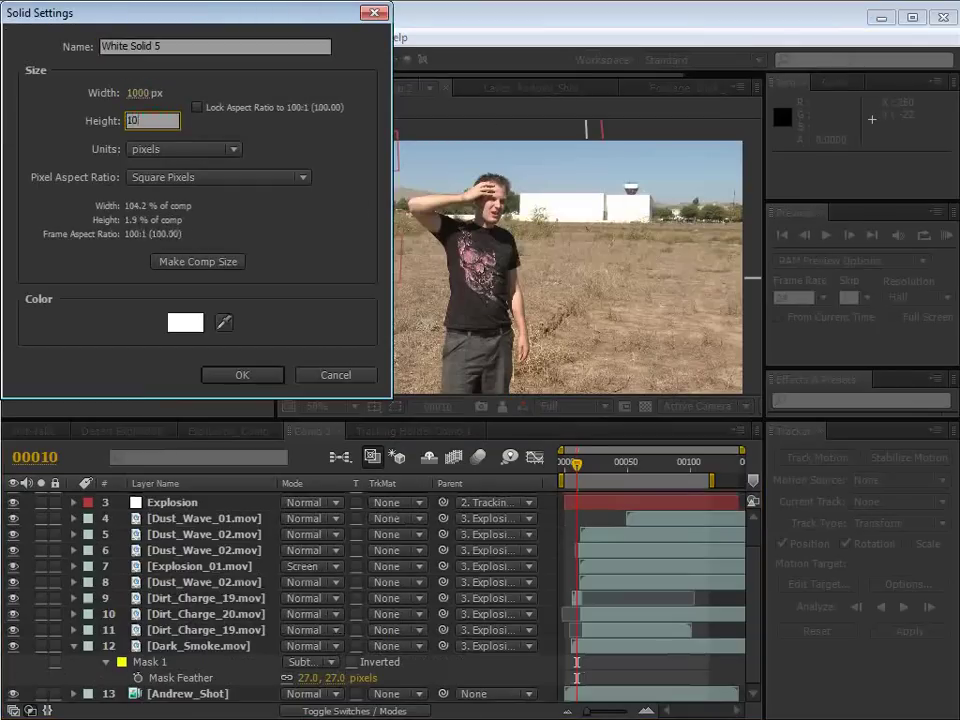
left_click(248, 378)
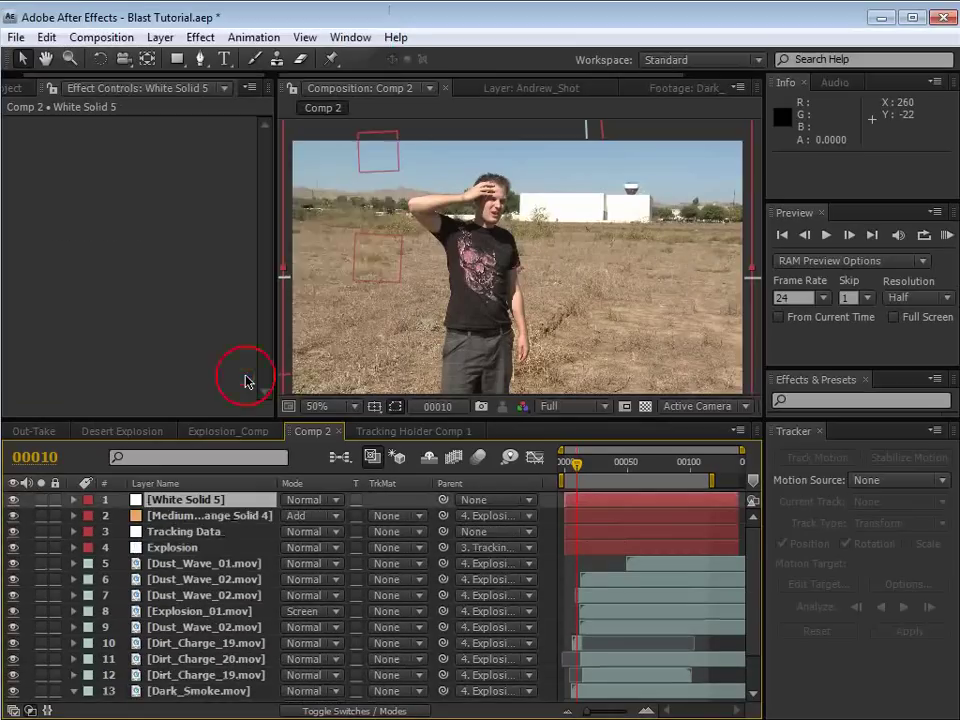
- Draw a centered circular mask across about three quarters of White Solid 5's width and feather it 38 px
left_click_drag(179, 60, 240, 99)
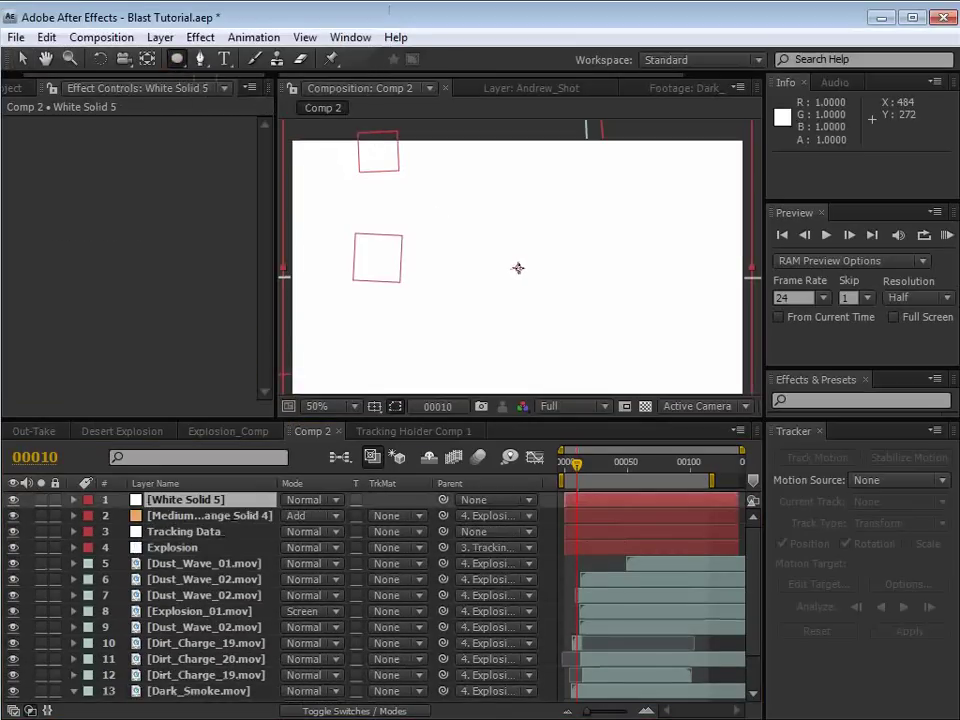
left_click_drag(517, 268, 659, 447)
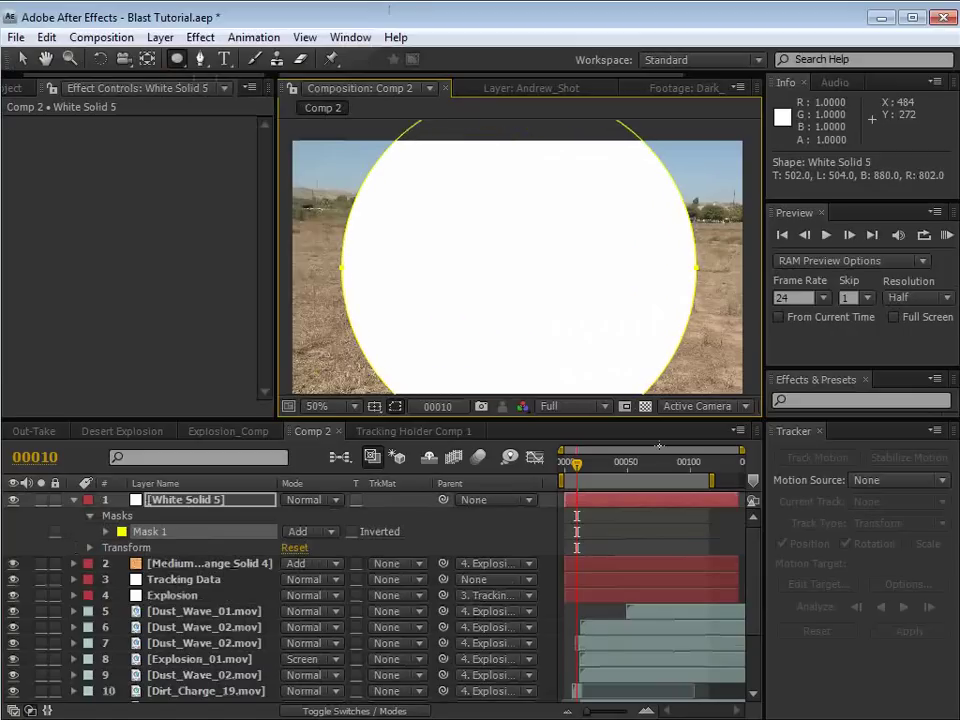
key("f")
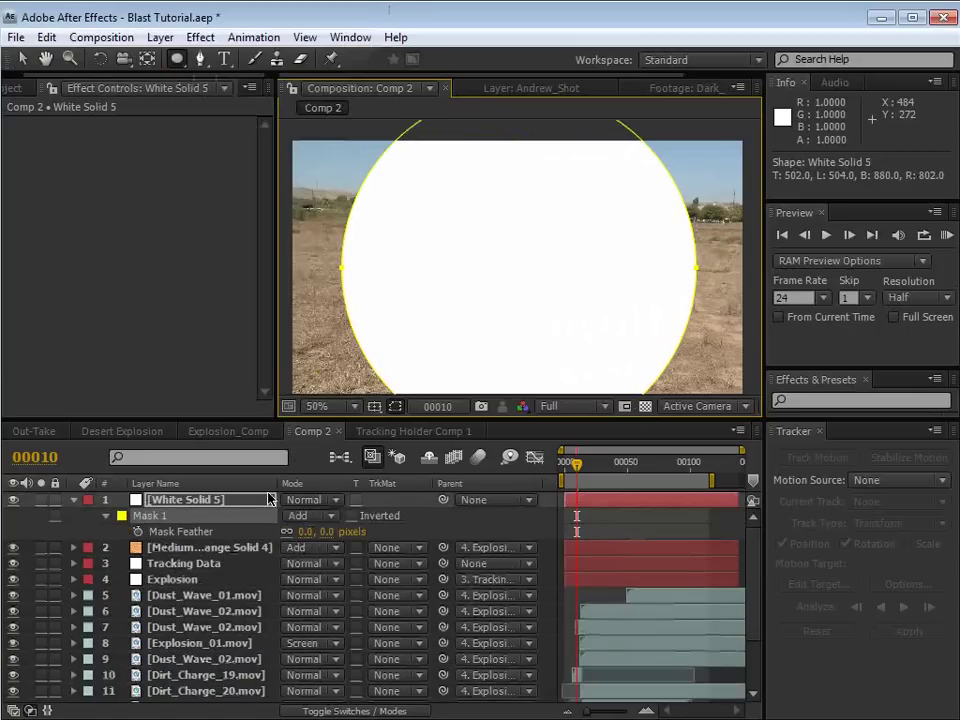
left_click_drag(325, 531, 360, 531)
left_click(619, 510)
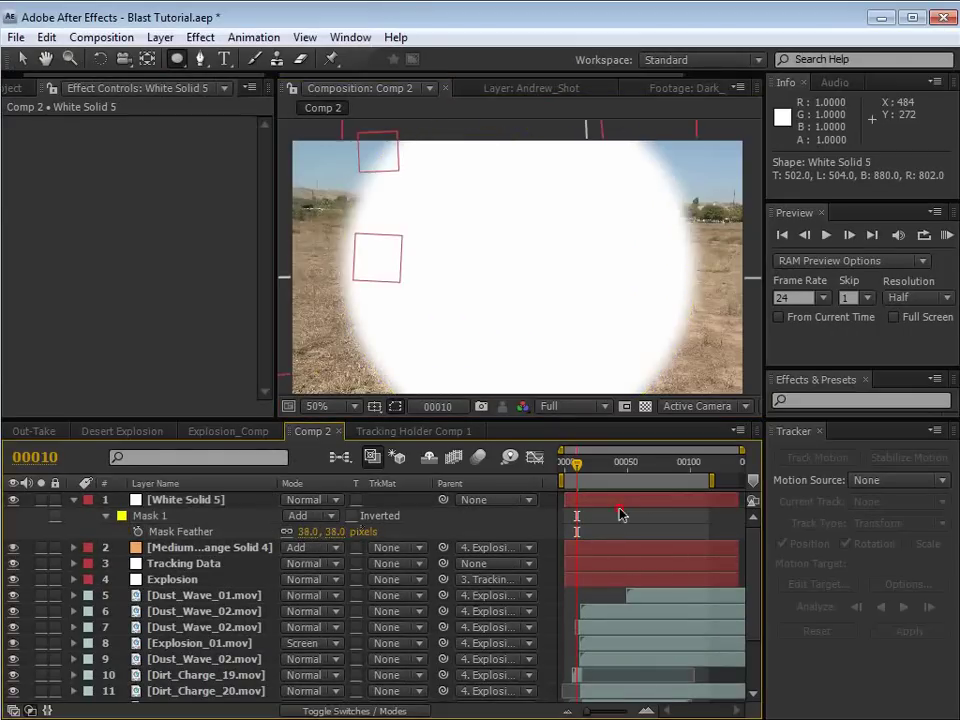
- Make White Solid 5 a 3D layer, rotate it to lie flat like the ground, and move it toward the blast
key("F4")
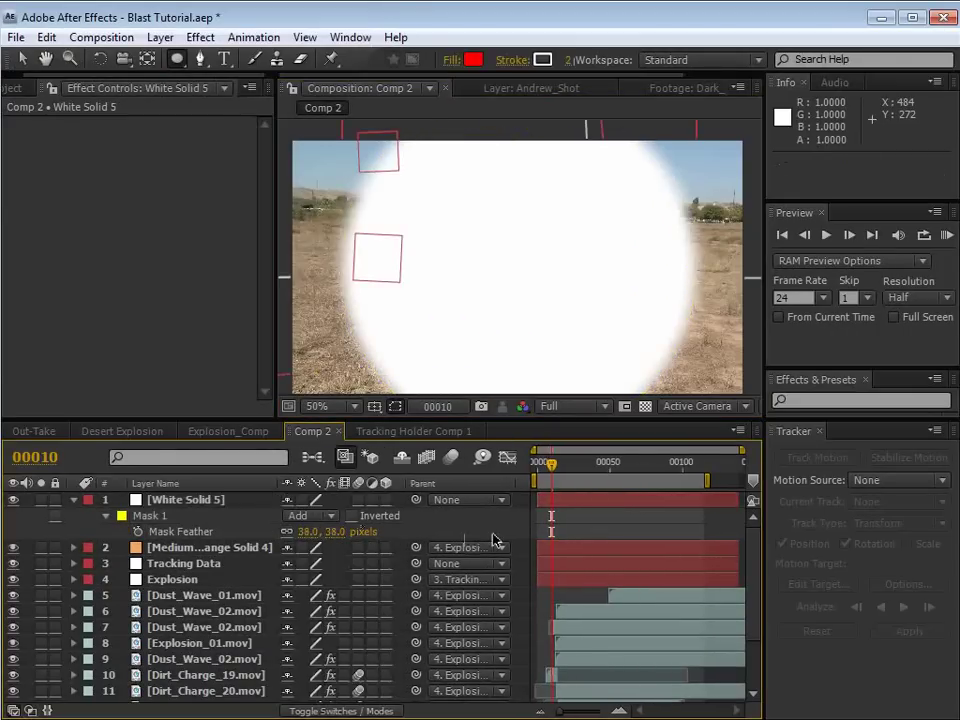
left_click(387, 500)
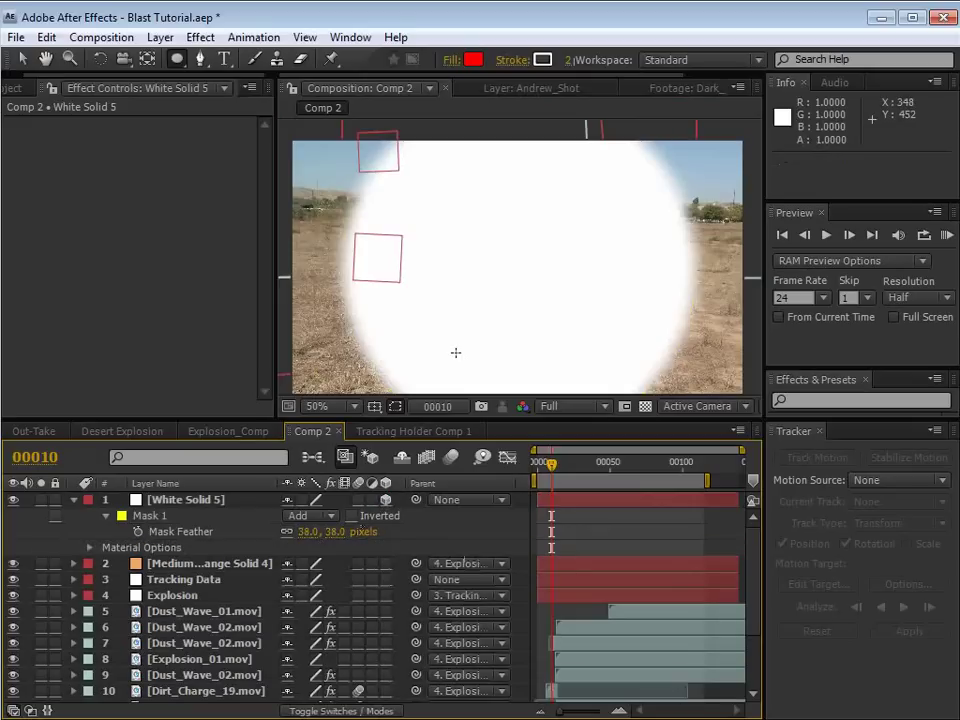
left_click(99, 59)
left_click(536, 282)
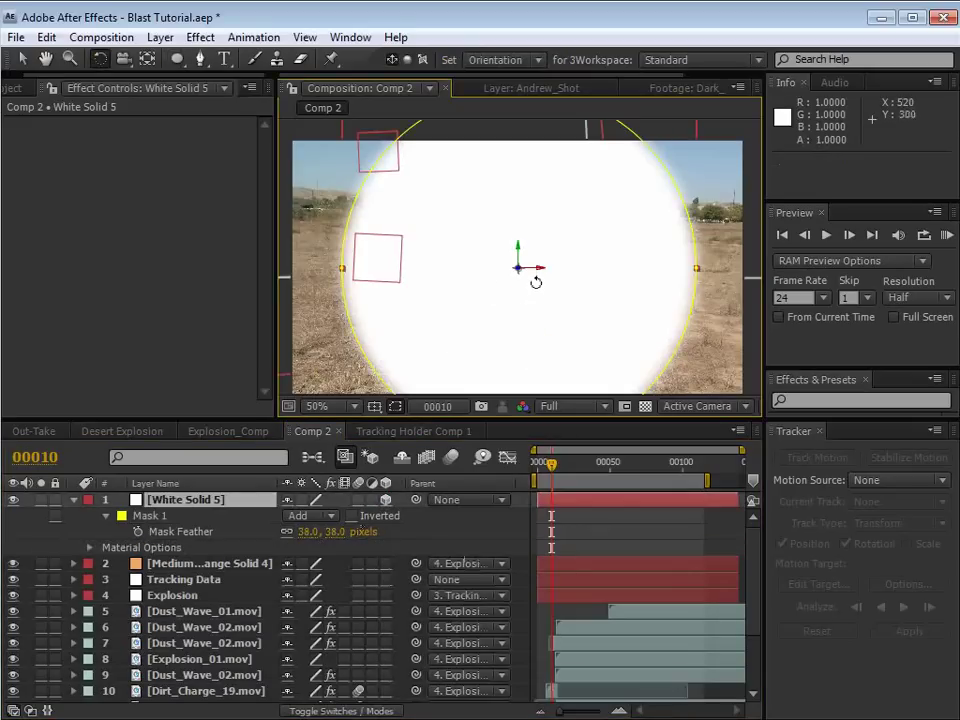
left_click_drag(530, 270, 403, 268)
key("v")
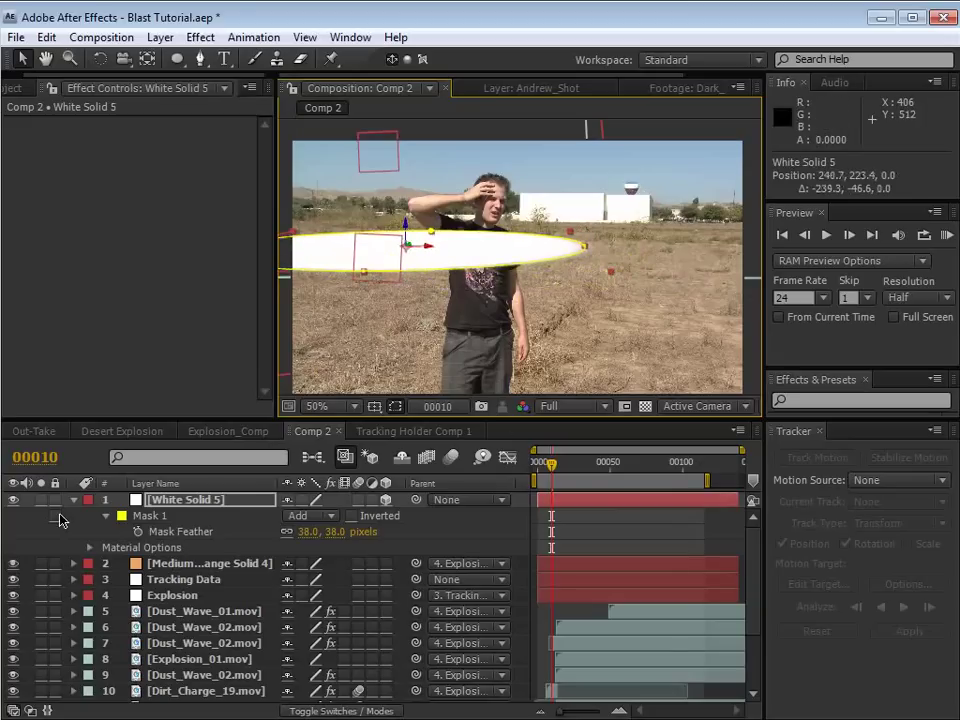
- Solo White Solid 5 and animate its Scale from 22% at frame 10 to 377% at frame 19
key("s")
left_click(121, 515)
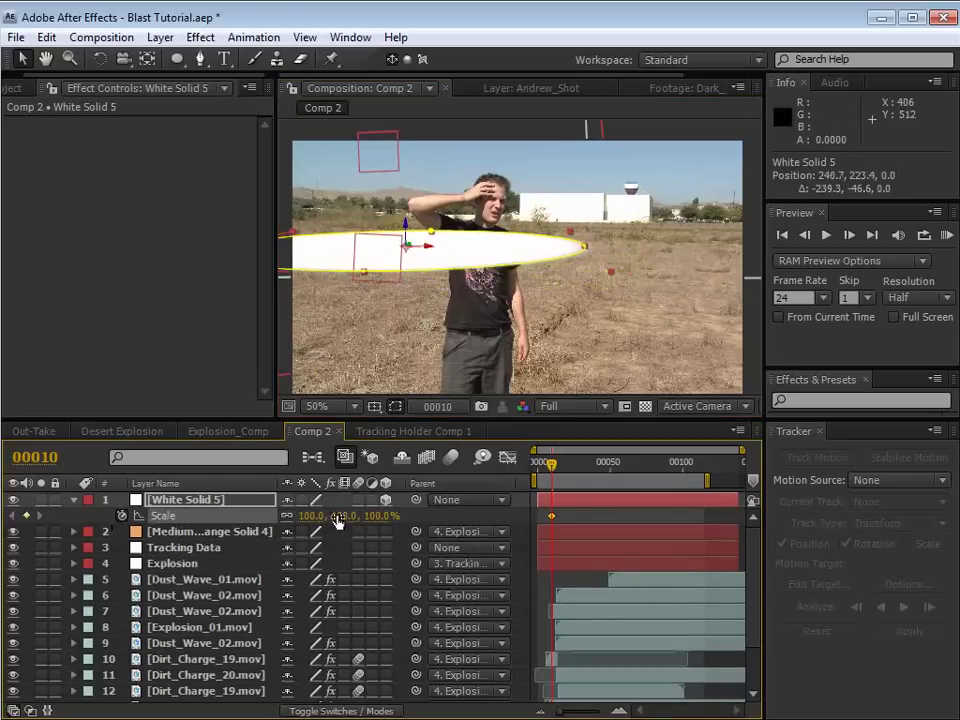
left_click_drag(337, 520, 283, 529)
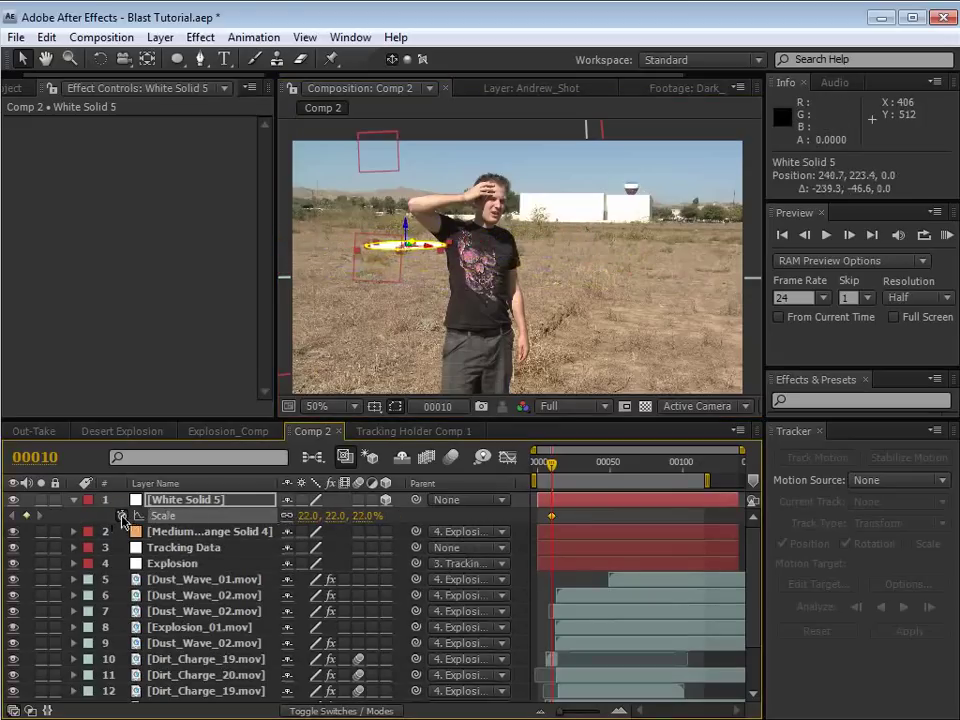
left_click(566, 471)
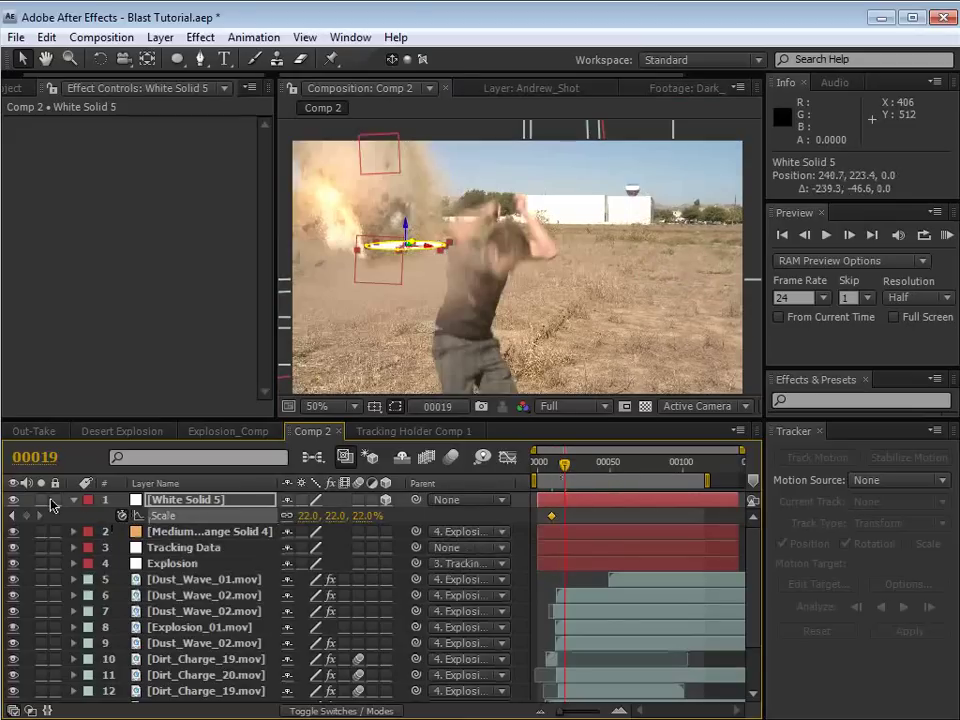
left_click(41, 499)
left_click_drag(305, 515, 657, 503)
scroll(496, 285, "down", 1)
mouse_move(564, 467)
left_mouse_down()
mouse_move(555, 472)
mouse_move(566, 477)
left_mouse_up()
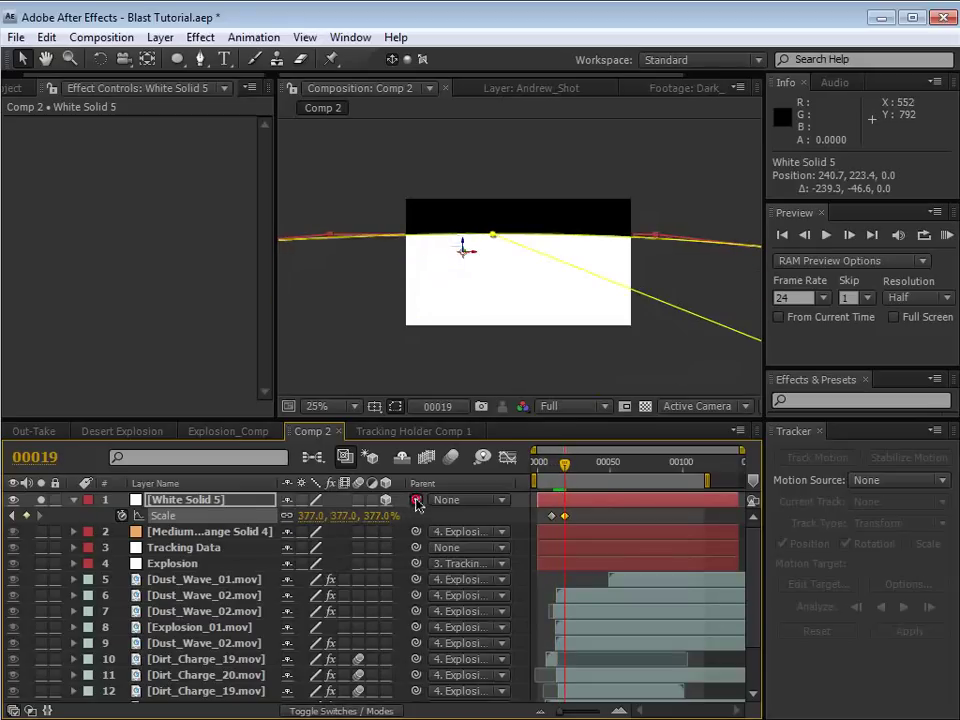
- Parent White Solid 5 to the Explosion null and move its second Scale keyframe to frame 23
left_click_drag(416, 503, 186, 563)
left_click_drag(561, 463, 559, 465)
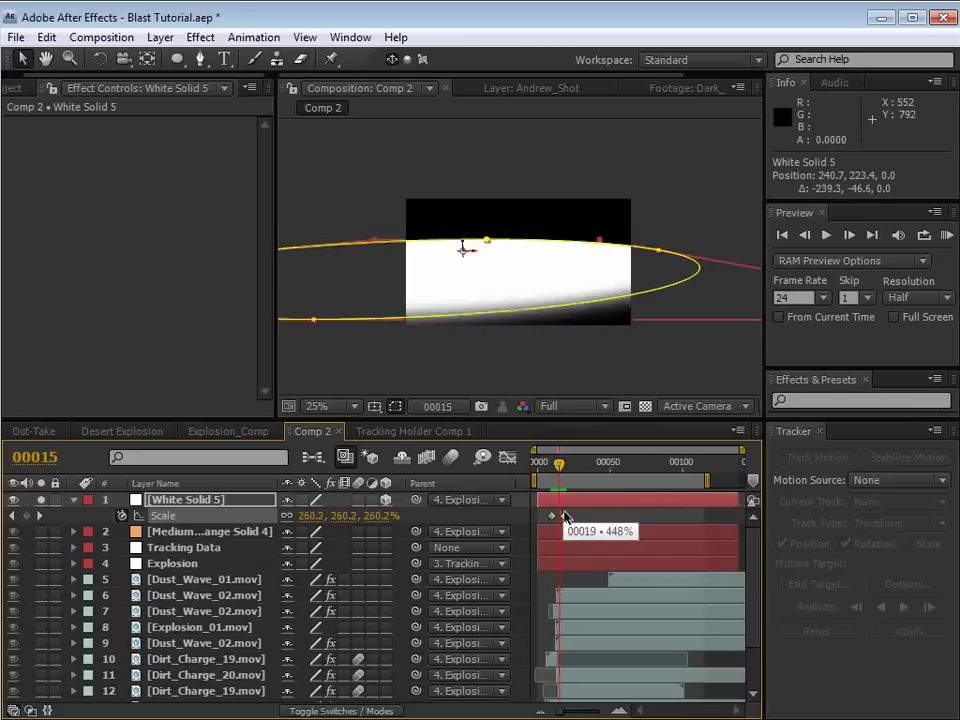
key("=")
key("=")
left_click_drag(553, 531, 643, 517)
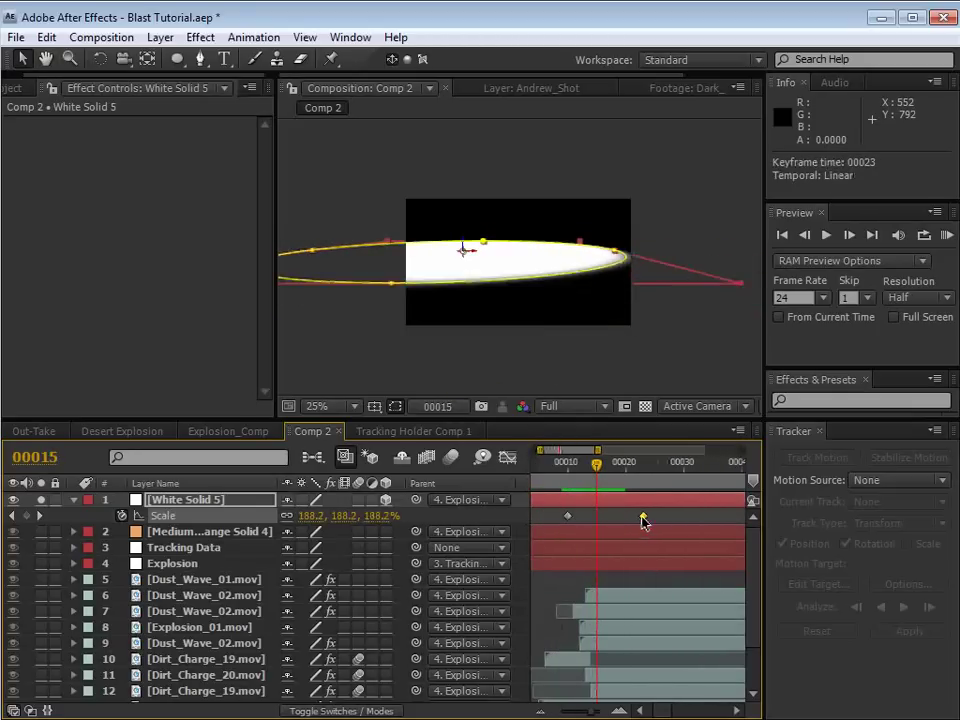
mouse_move(596, 465)
left_mouse_down()
mouse_move(588, 469)
mouse_move(636, 465)
mouse_move(605, 480)
left_mouse_up()
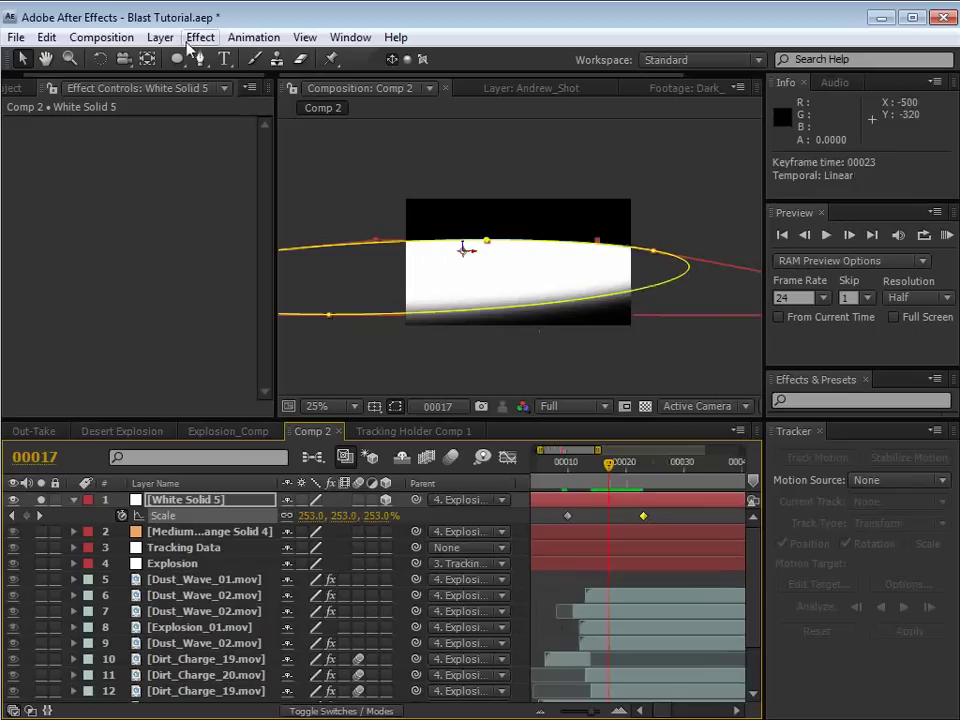
- Create a comp-sized white solid and mask its upper part with a rectangle about 1388 by 336 px
left_click(150, 38)
mouse_move(198, 63)
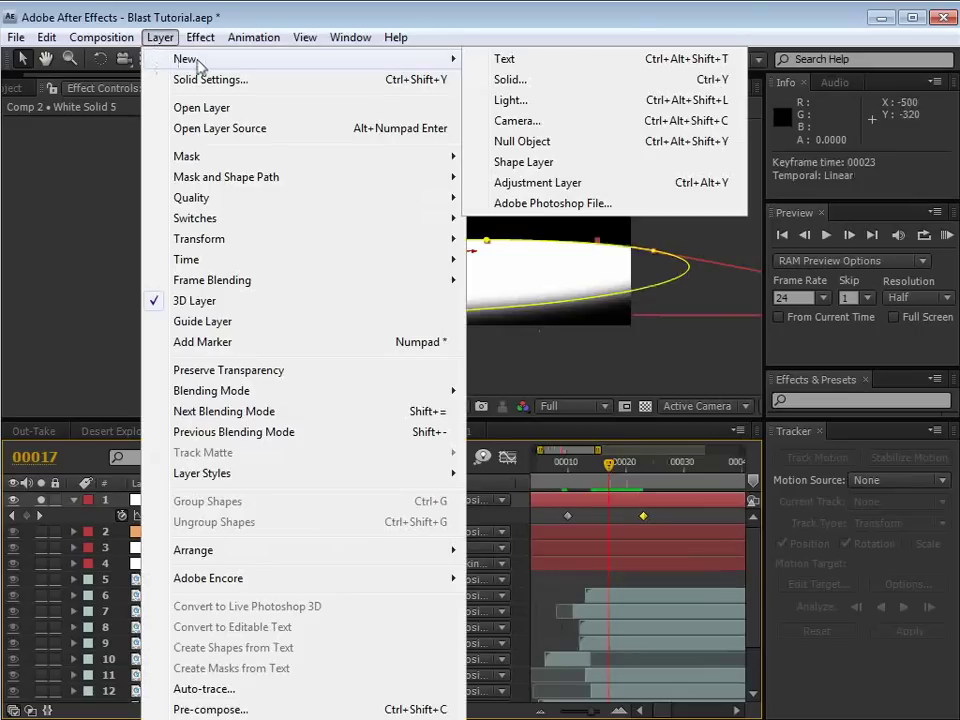
left_click(514, 80)
left_click(248, 377)
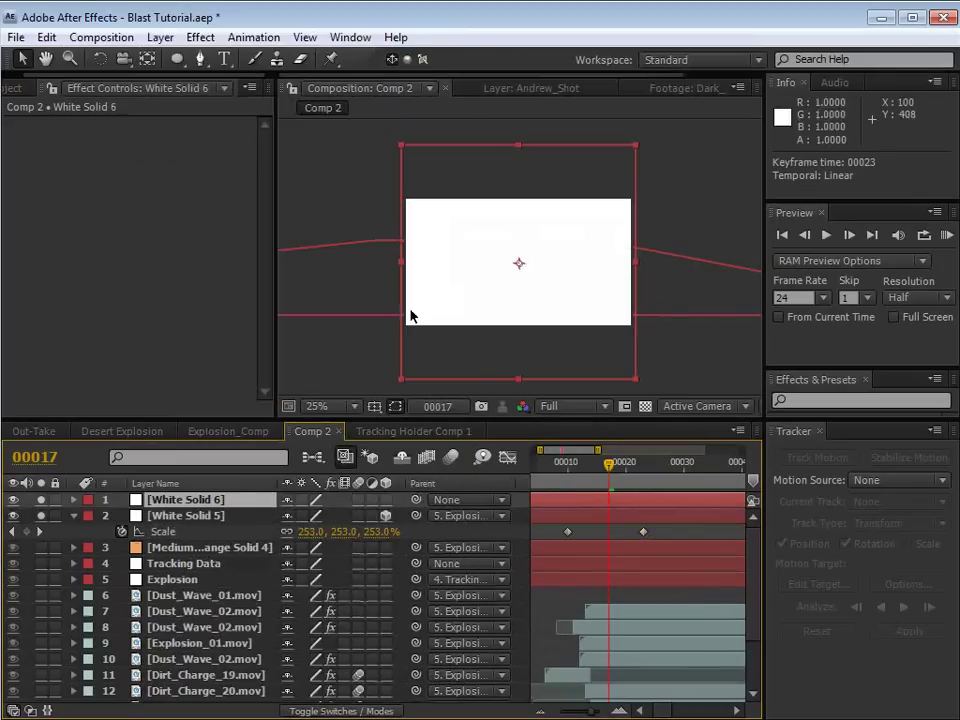
left_click(160, 37)
left_click(172, 80)
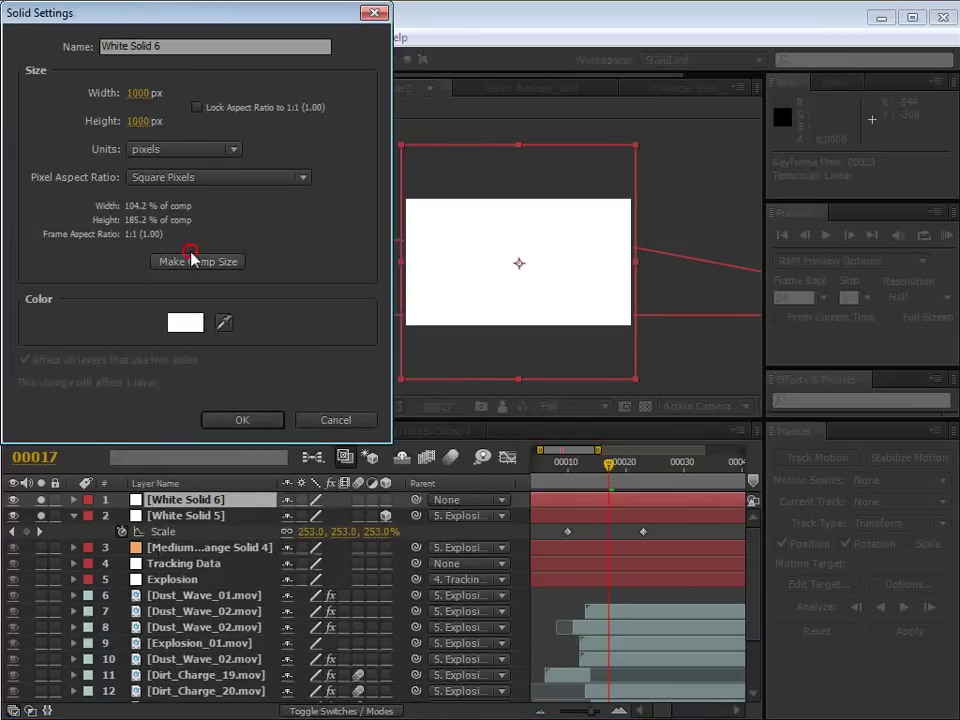
left_click(193, 259)
left_click(249, 421)
left_click(177, 60)
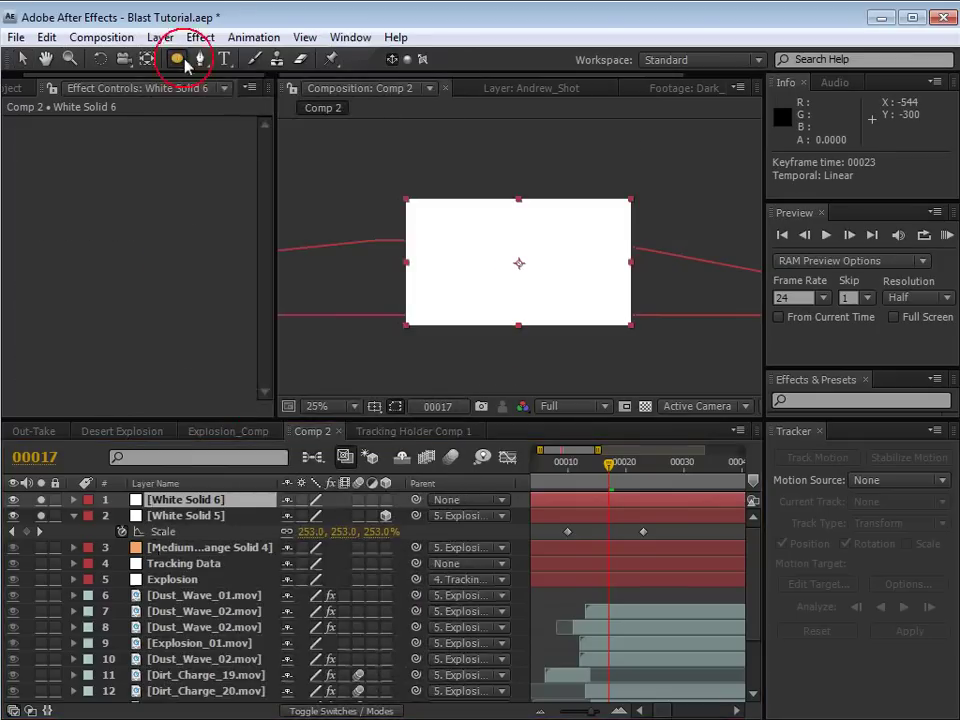
mouse_move(343, 171)
left_mouse_down()
mouse_move(510, 236)
mouse_move(669, 249)
left_mouse_up()
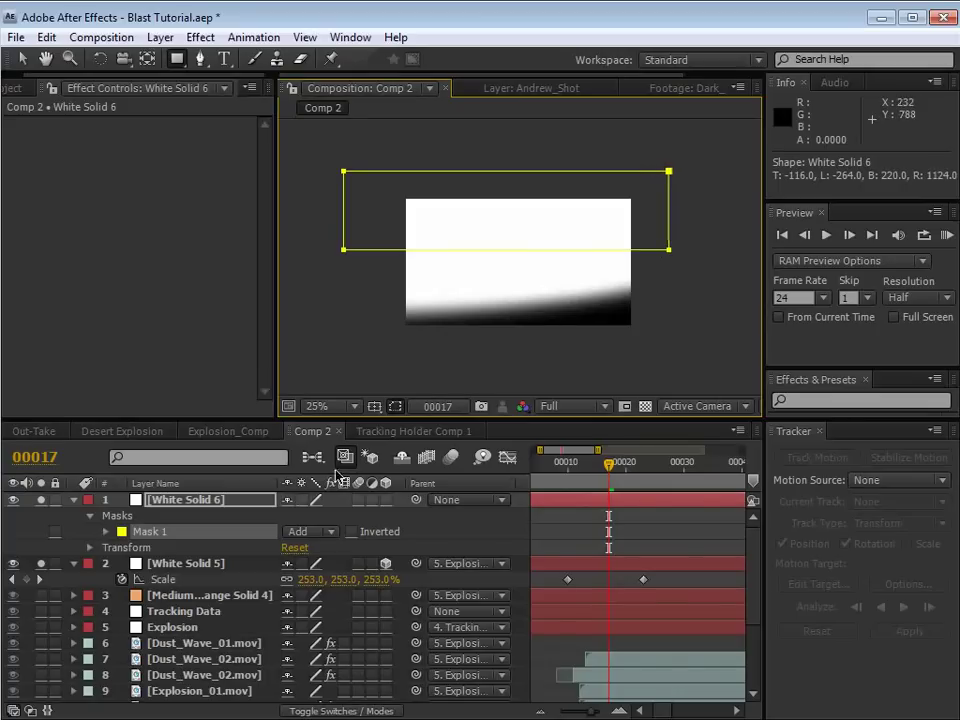
- Solo the Andrew_Shot layer alongside White Solid 6 and hide White Solid 5
scroll(150, 600, "down", 5)
left_click(41, 693)
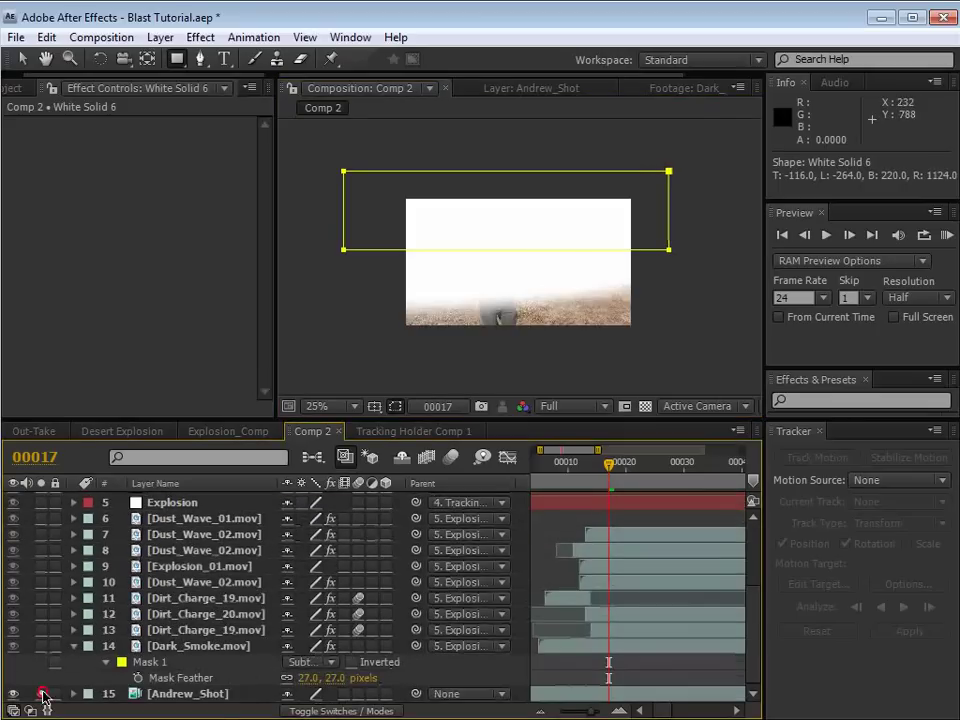
scroll(35, 600, "up", 4)
left_click(14, 564)
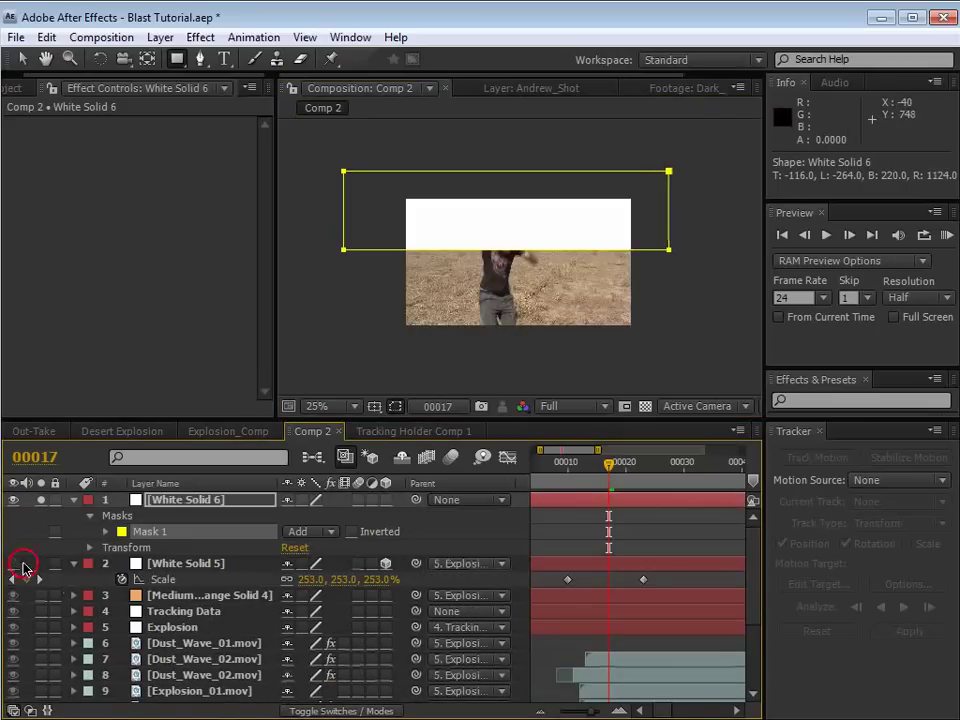
- Move White Solid 6's rectangular mask so its lower edge follows the horizon, and feather it 27 px
key("v")
double_click(669, 250)
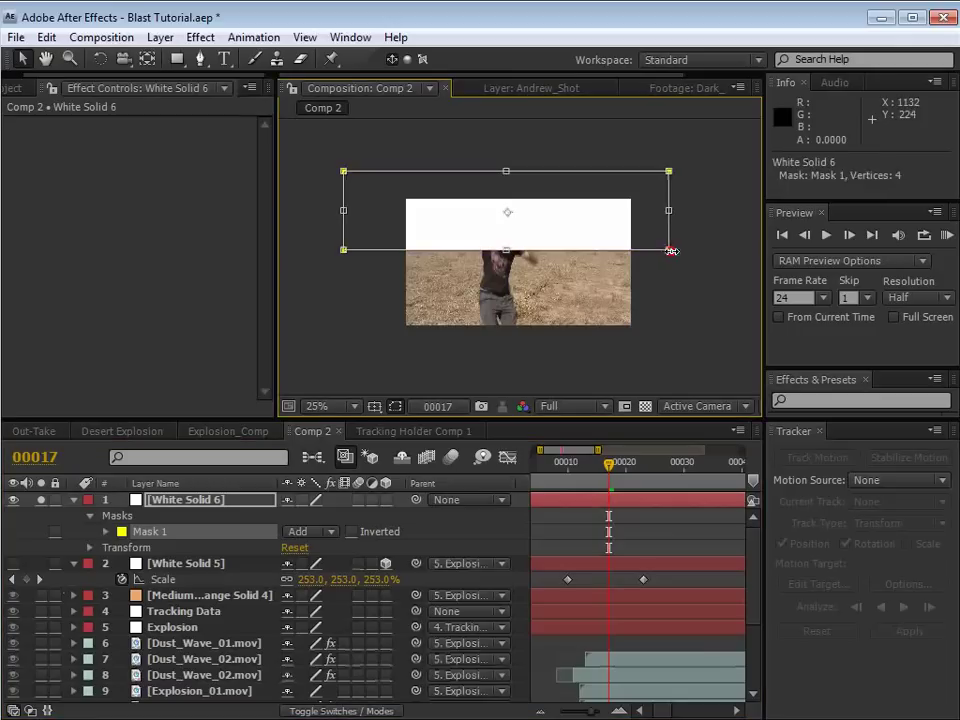
mouse_move(589, 243)
left_mouse_down()
mouse_move(590, 188)
mouse_move(589, 229)
left_mouse_up()
key("period")
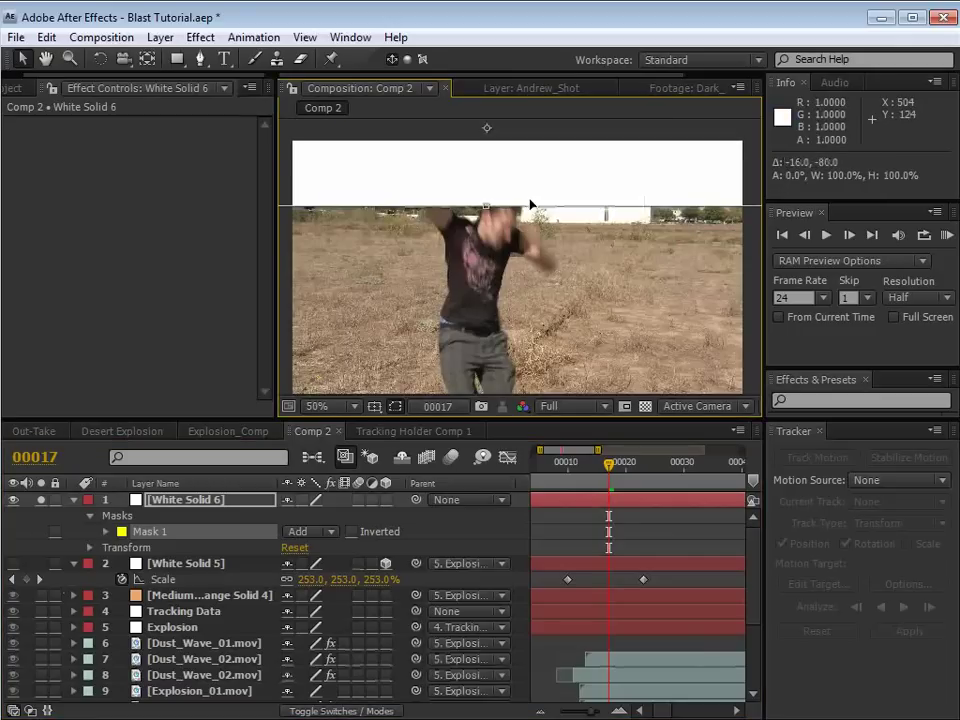
left_click_drag(528, 204, 522, 216)
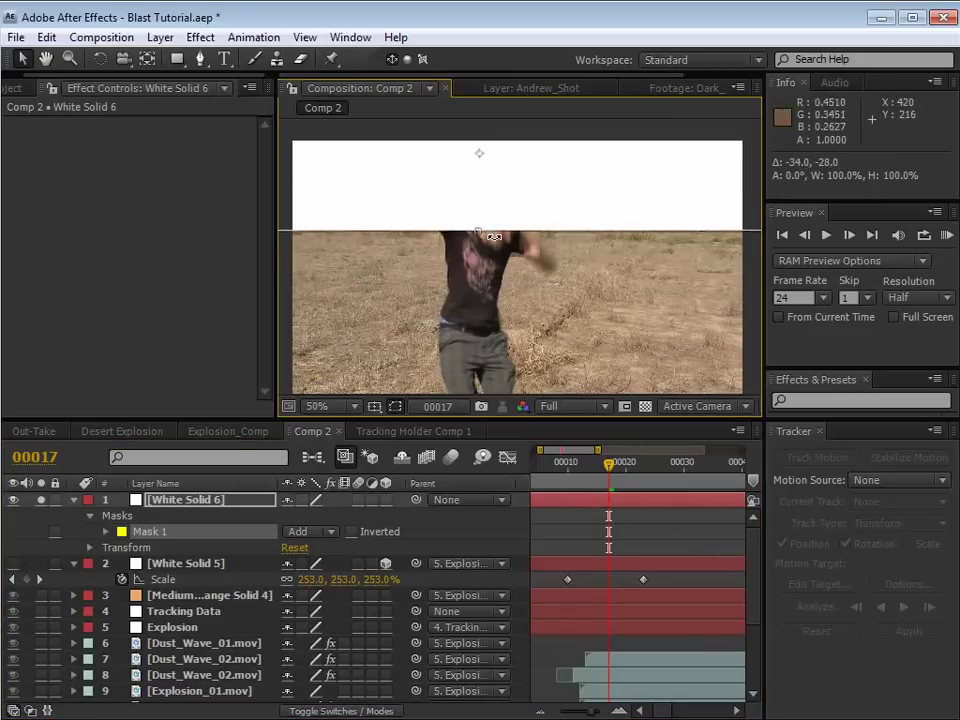
left_click(205, 501)
key("f")
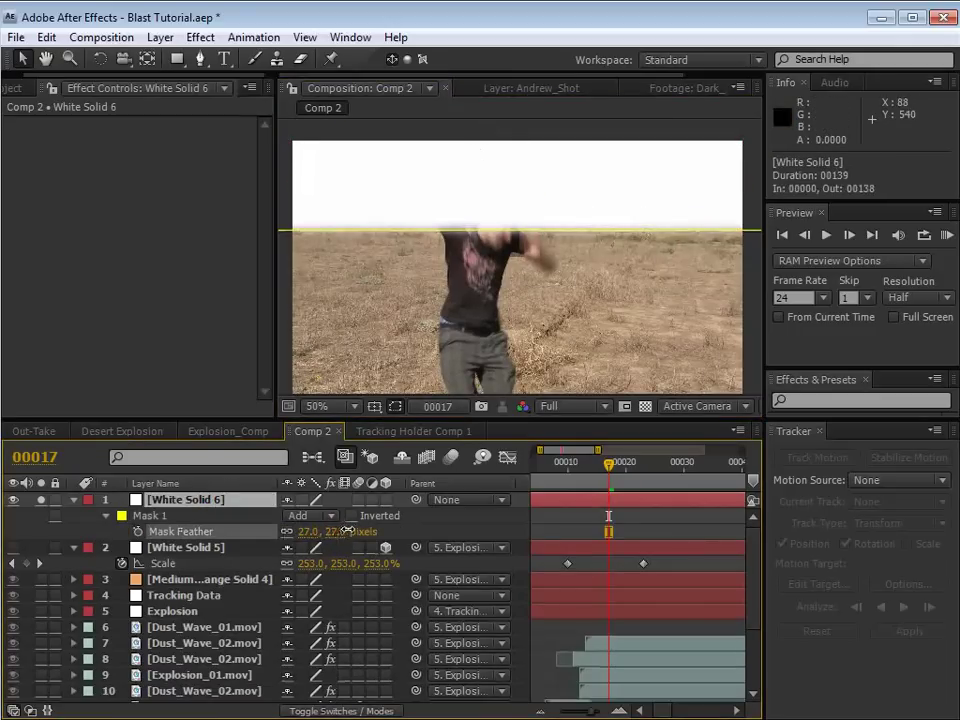
left_click_drag(306, 531, 445, 527)
- Hide White Solid 6, show White Solid 5 again, and rename White Solid 5 as Shockwave
left_click(160, 551)
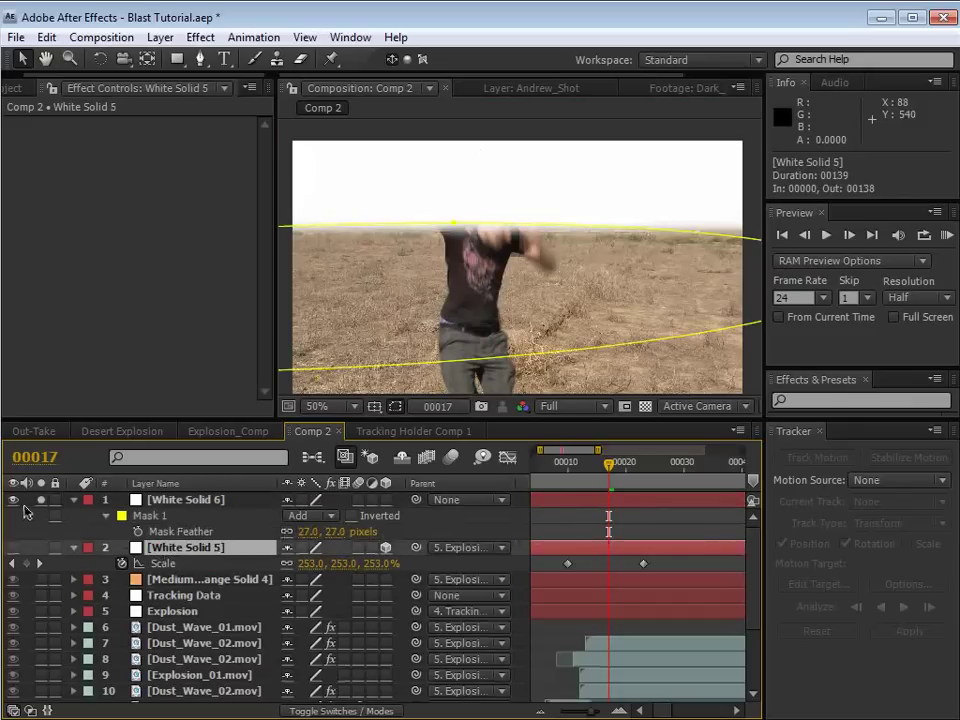
left_click(13, 499)
left_click(30, 550)
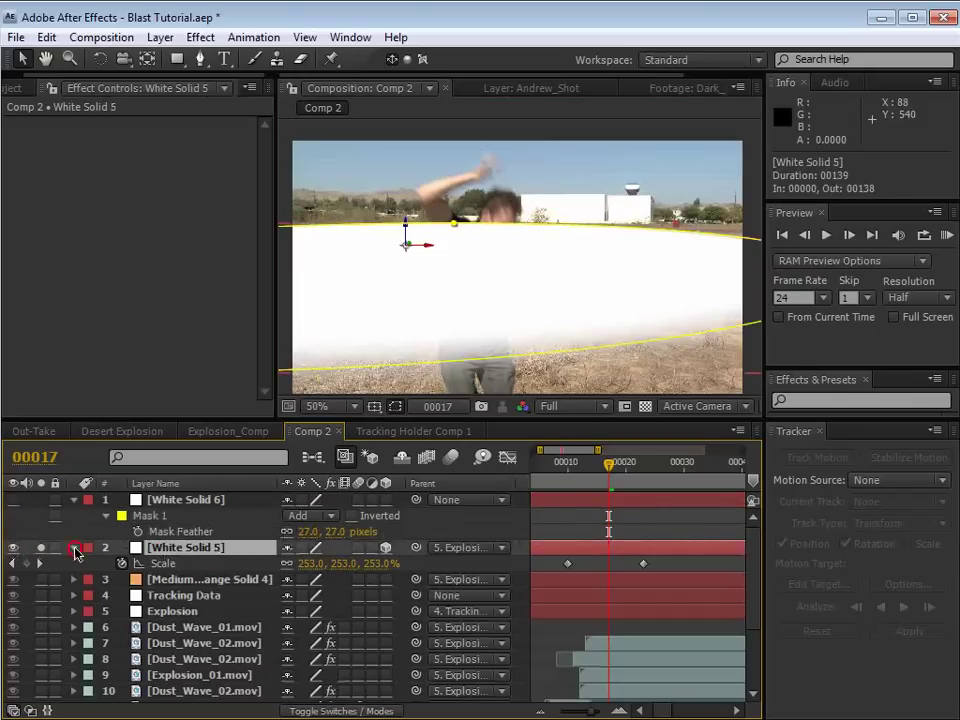
key("Return")
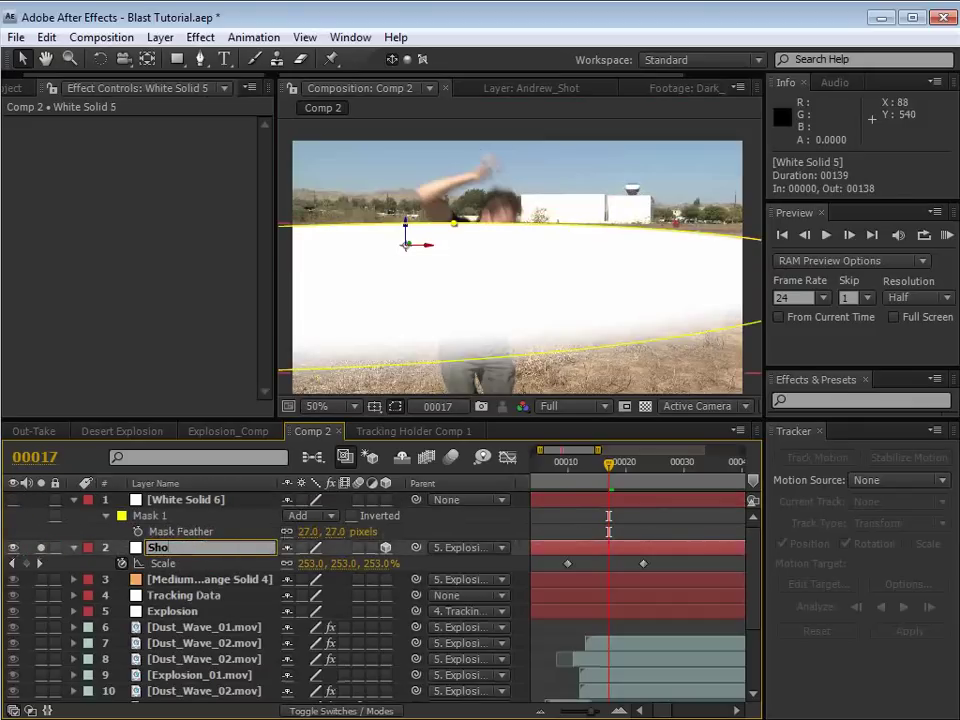
type("Shockwave")
key("Return")
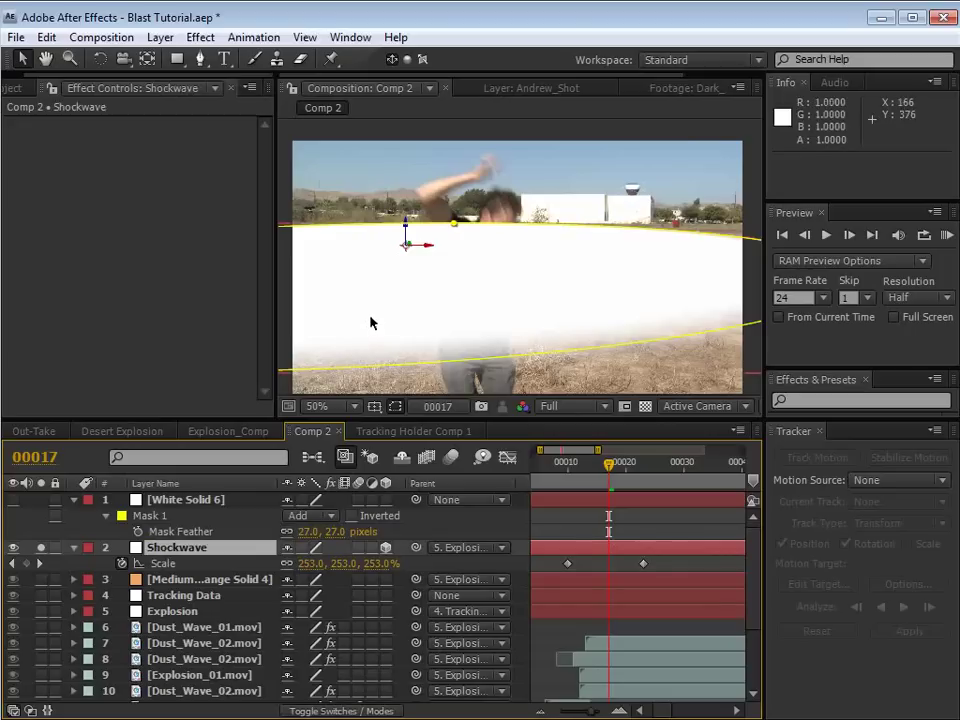
- Set Shockwave's track matte to Alpha Inverted, using White Solid 6 as the matte
left_click(323, 711)
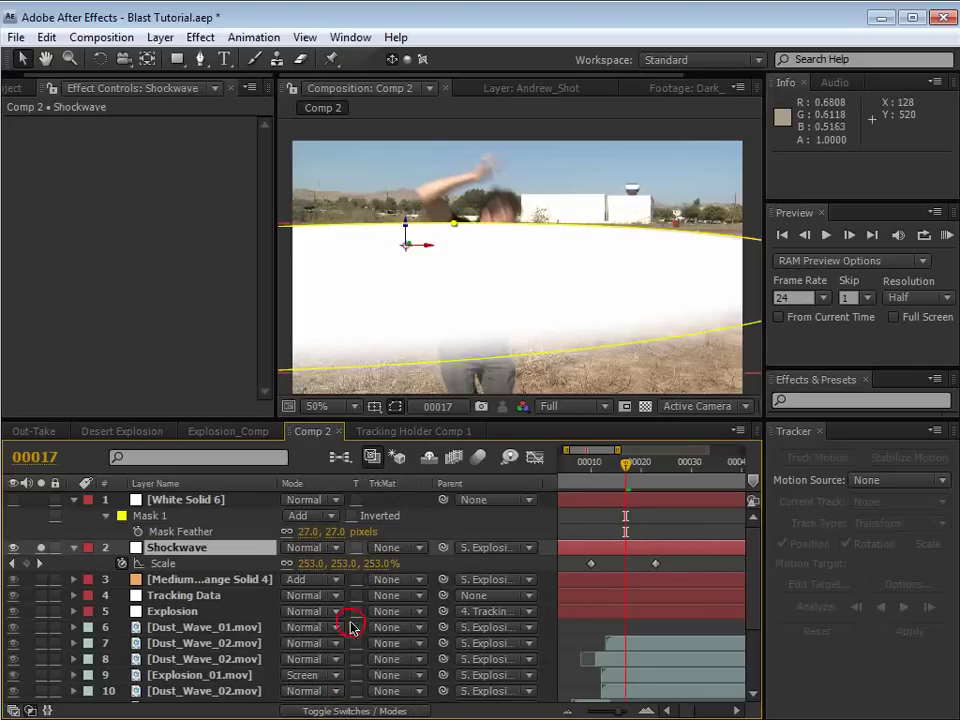
left_click(393, 549)
left_click(463, 603)
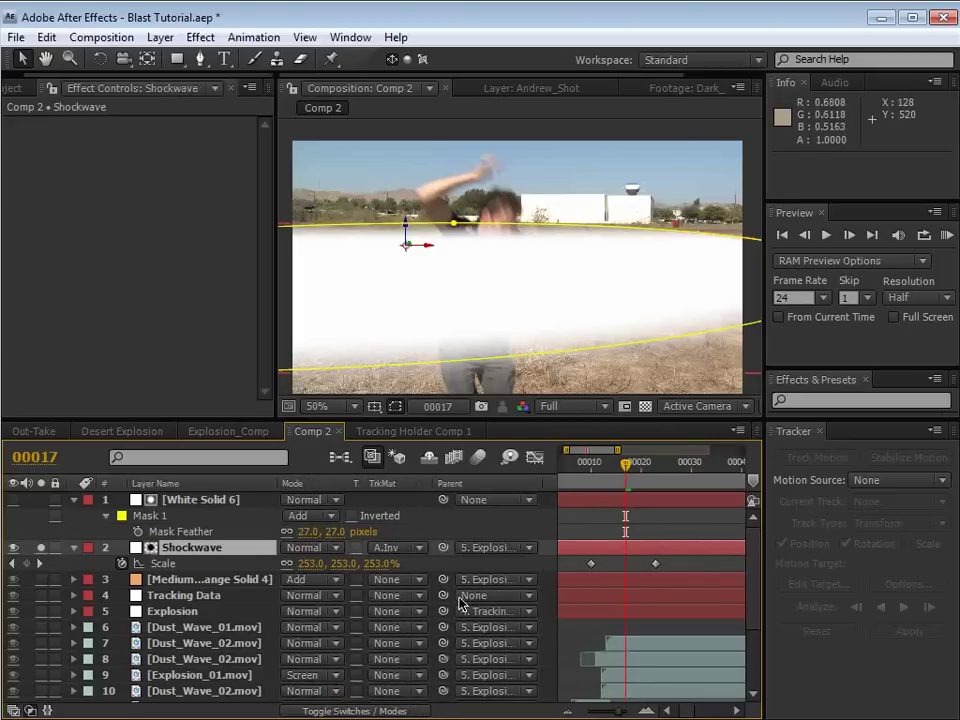
- Lower White Solid 6's mask slightly below the horizon and increase its feather to 40 px
left_click(583, 499)
double_click(538, 233)
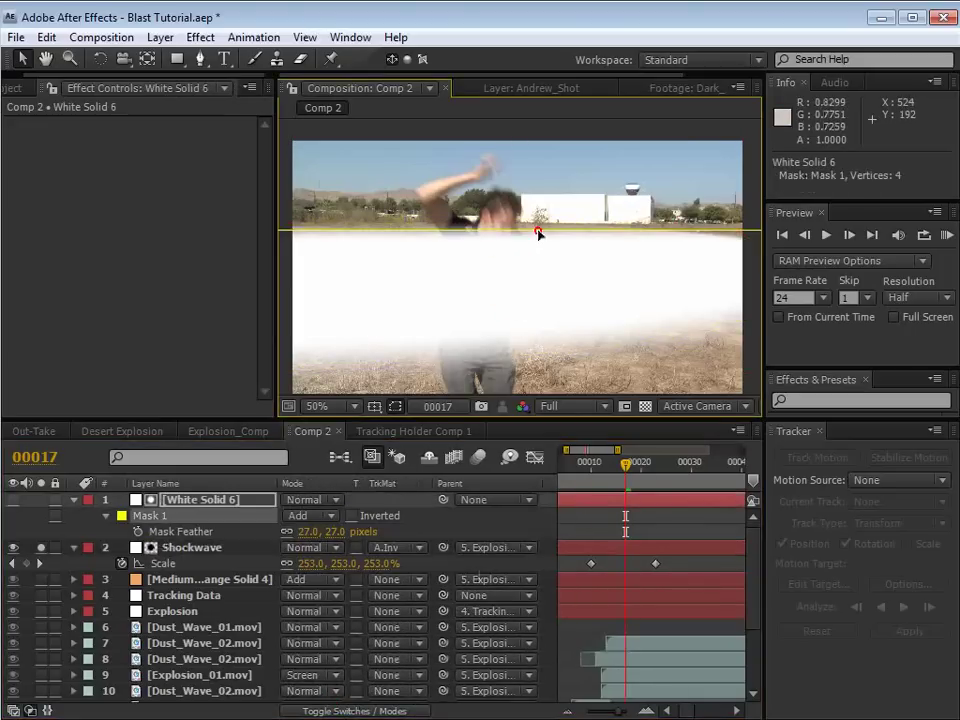
left_click_drag(545, 212, 522, 219)
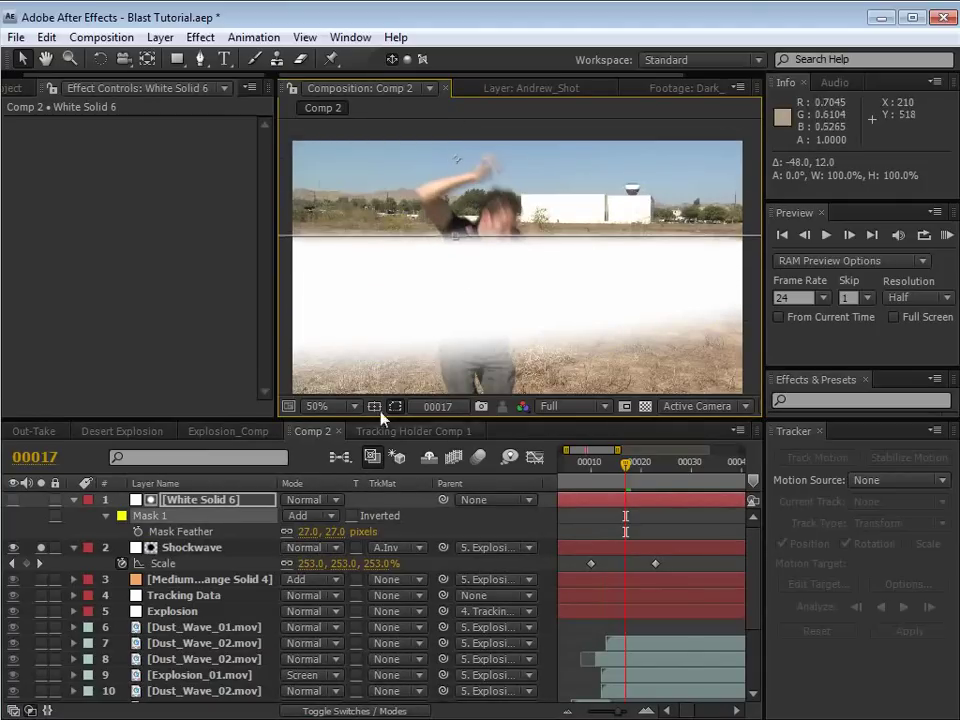
left_click_drag(334, 533, 348, 531)
left_click(578, 532)
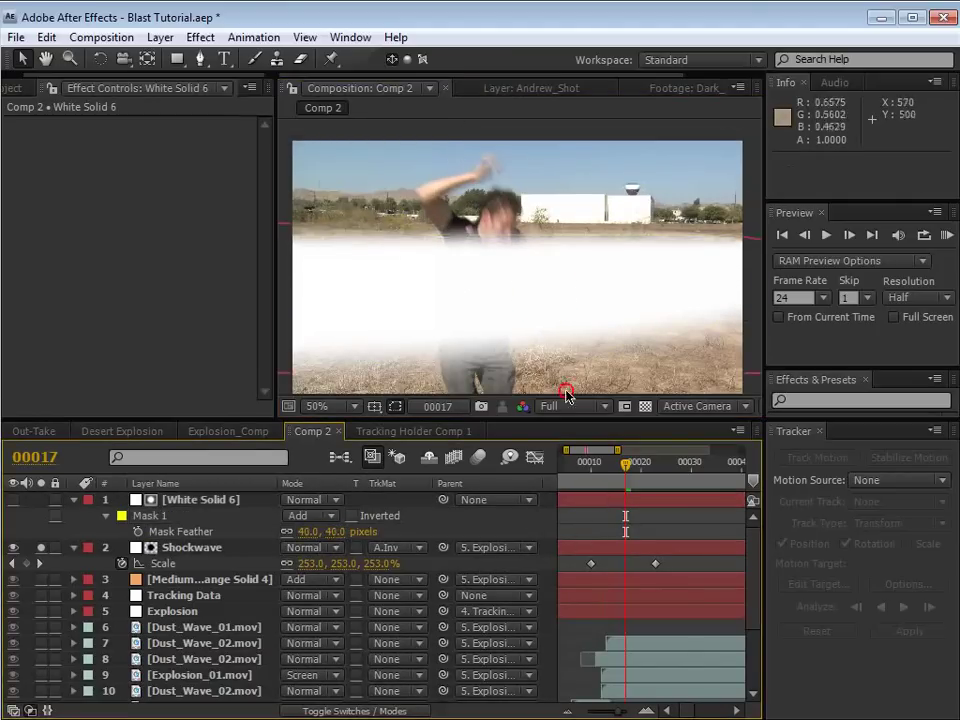
- Play back the shockwave's edge, and at frame 18 raise White Solid 6's mask by about 8 px
scroll(556, 300, "down", 1)
key("space")
key("v")
mouse_move(625, 463)
left_mouse_down()
mouse_move(602, 463)
mouse_move(630, 480)
left_mouse_up()
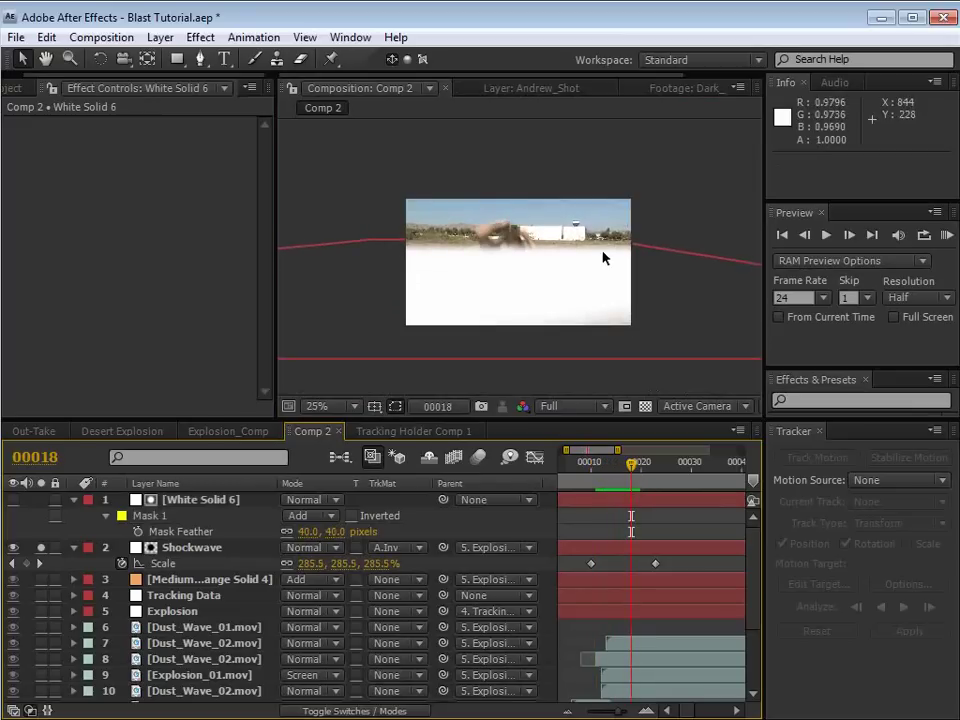
left_click(600, 501)
scroll(556, 252, "up", 1)
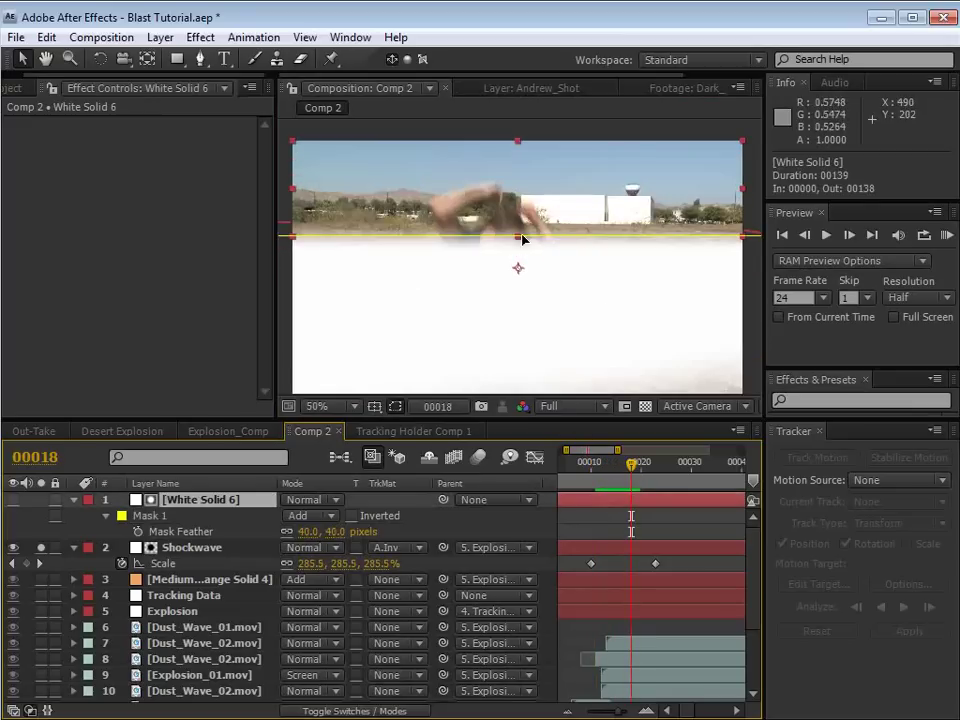
double_click(530, 238)
left_click_drag(542, 218, 549, 205)
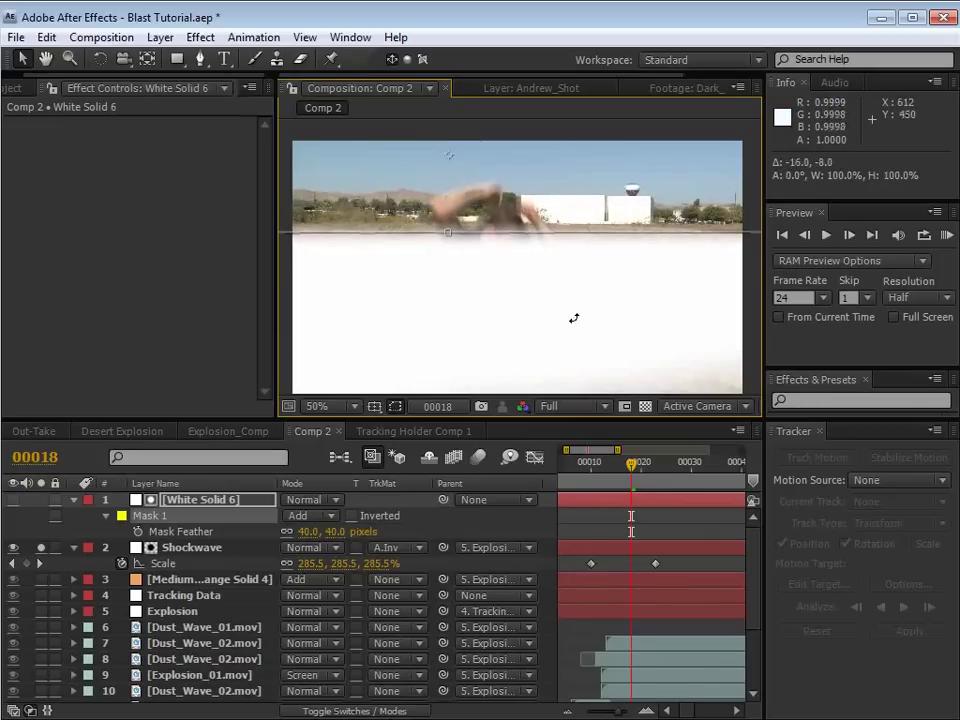
- Set Shockwave's blending mode to Screen and its opacity to 18%, and check the expansion across nearby frames
left_click(582, 556)
key("t")
left_click(322, 550)
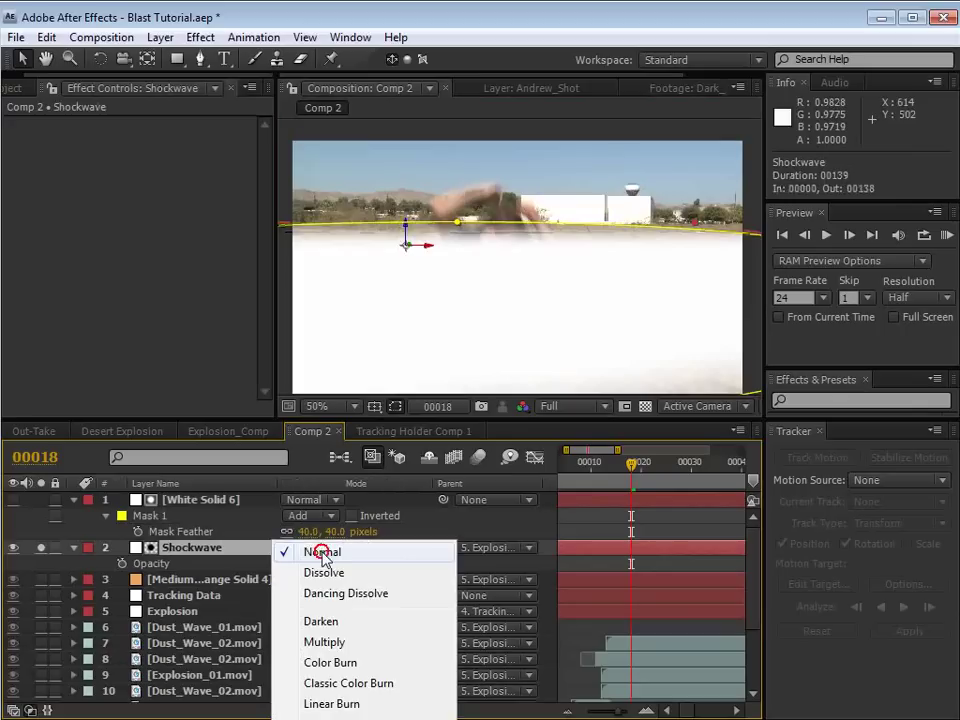
left_click(322, 719)
left_click_drag(316, 567, 196, 575)
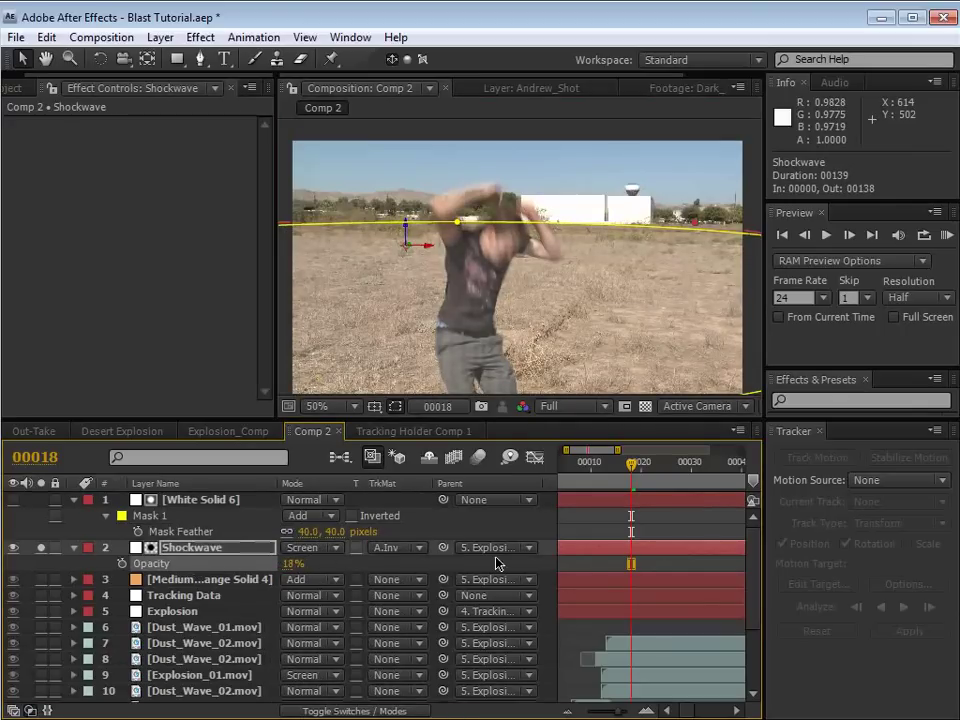
left_click(594, 568)
left_click(615, 553)
key("s")
mouse_move(643, 463)
left_mouse_down()
mouse_move(620, 470)
mouse_move(645, 468)
mouse_move(627, 475)
left_mouse_up()
left_click(619, 562)
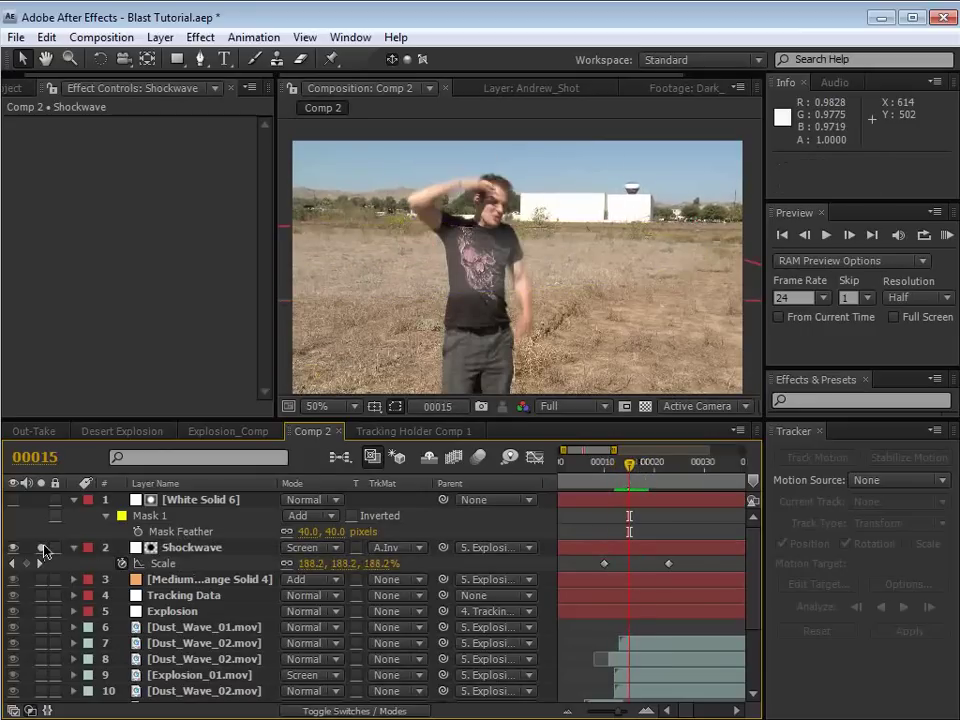
- Apply Exponential Scale to both of Shockwave's Scale keyframes and preview the expansion
left_click_drag(586, 566, 676, 570)
right_click(605, 566)
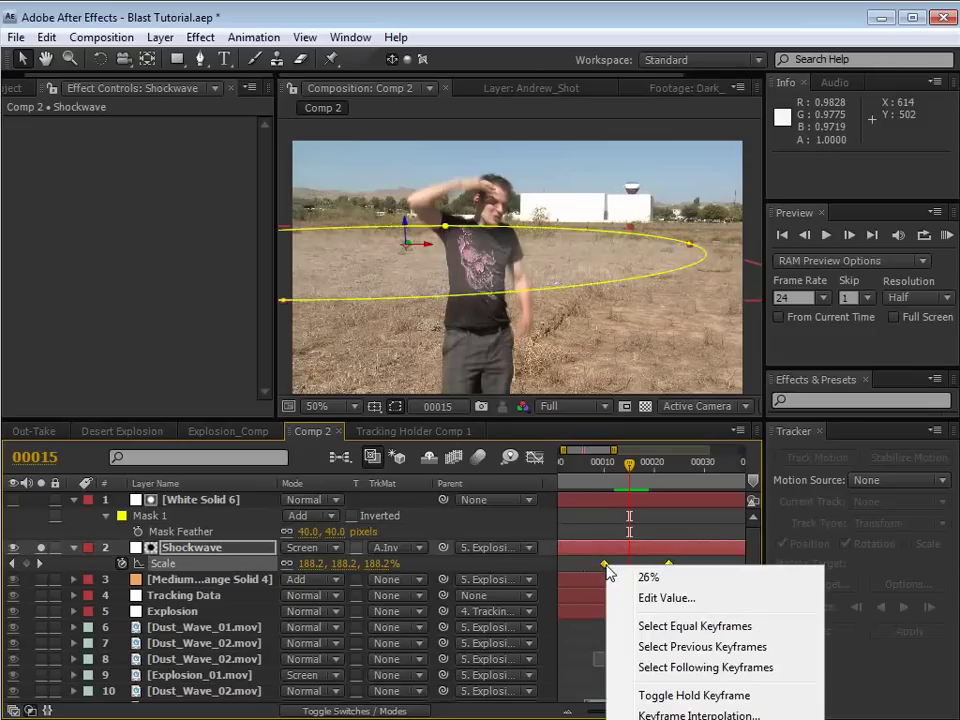
left_click(604, 567)
left_click(254, 38)
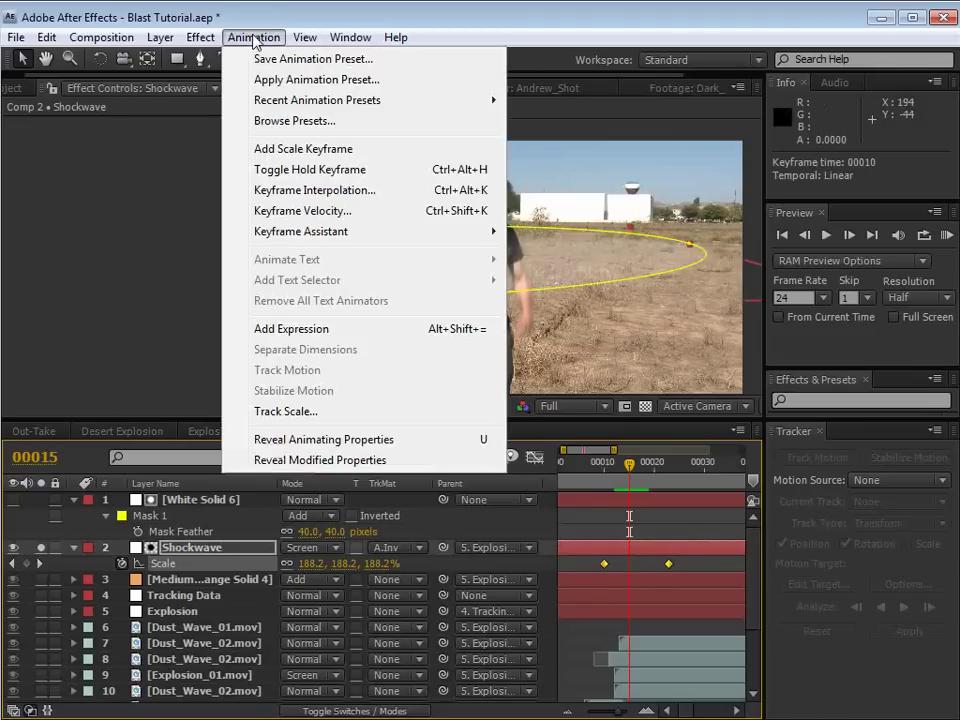
mouse_move(285, 231)
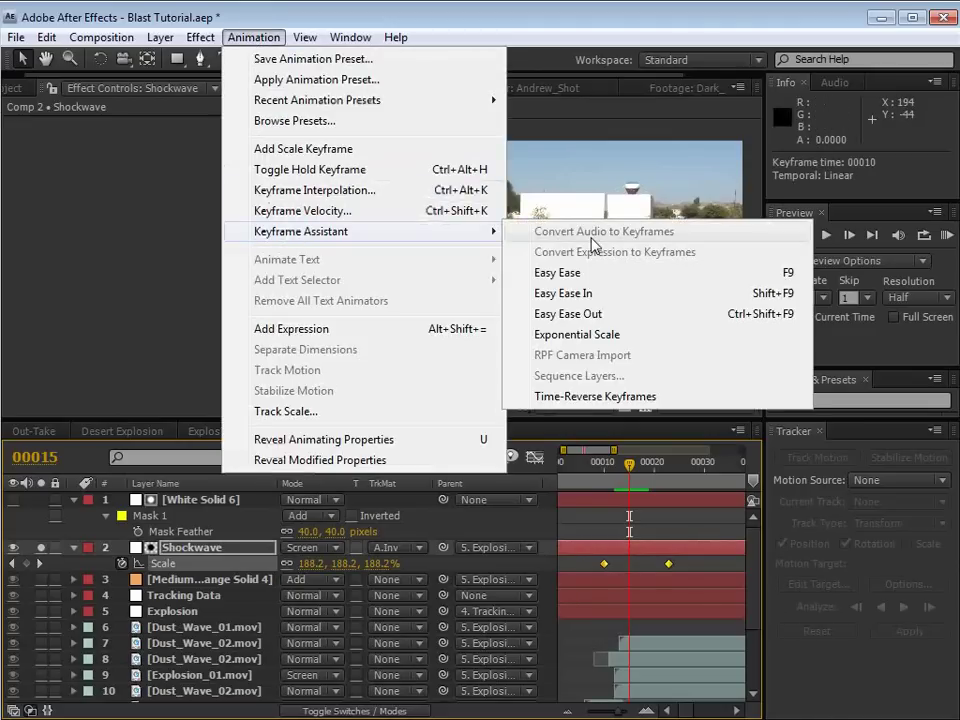
left_click(612, 335)
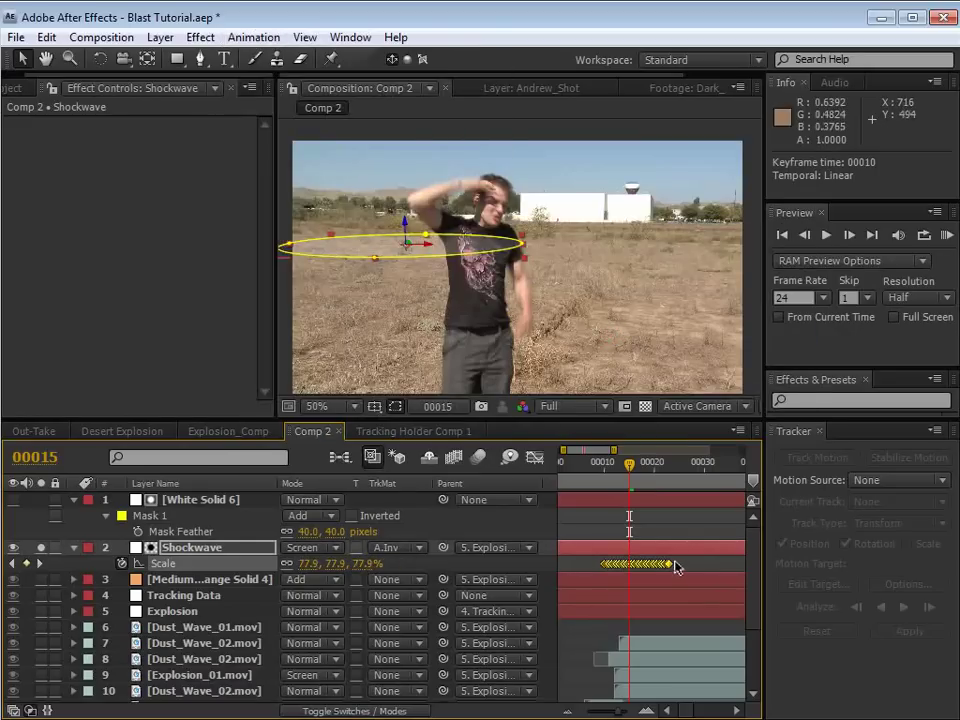
key("=")
key("=")
key("-")
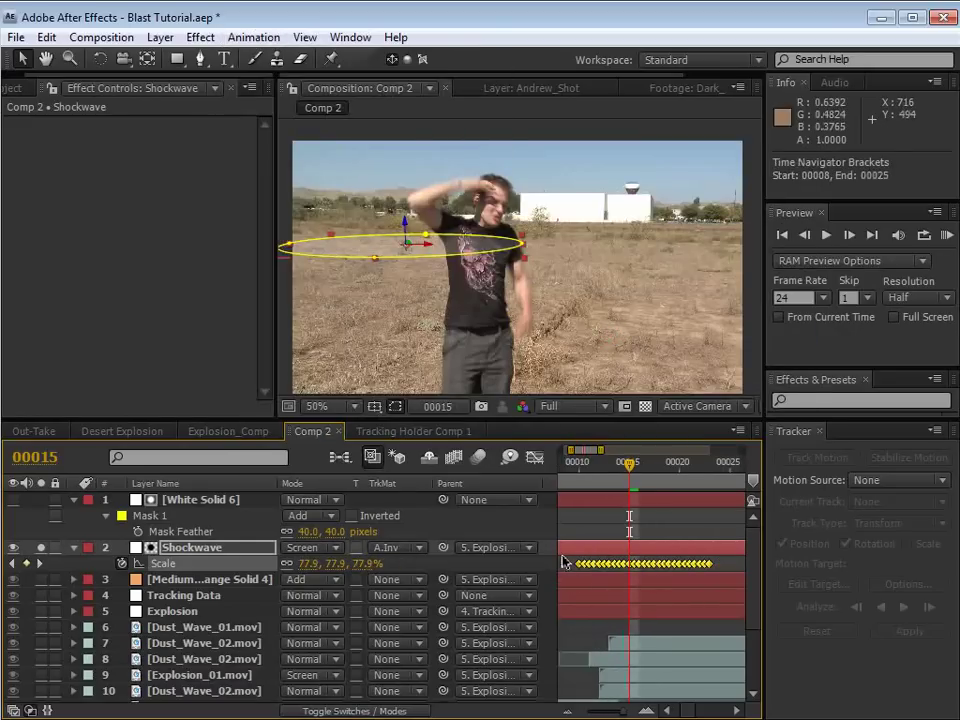
left_click(582, 515)
left_click_drag(585, 464, 633, 501)
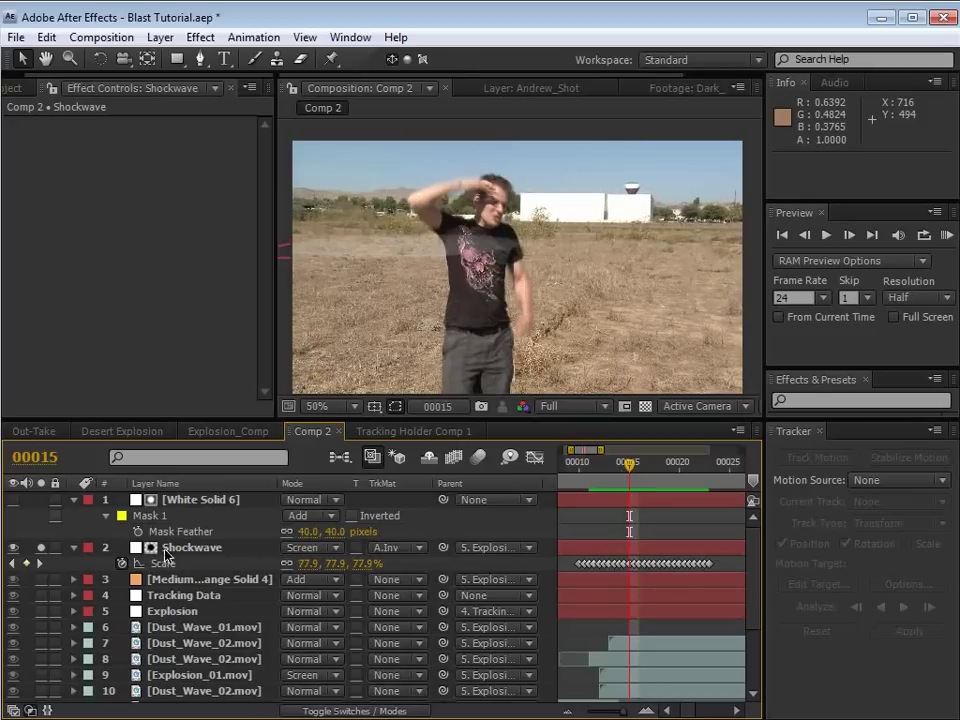
- Collapse the properties of all layers and turn off solo for Shockwave and Andrew_Shot
left_click(165, 553)
key("ctrl+a")
left_click(75, 548)
left_click(572, 588)
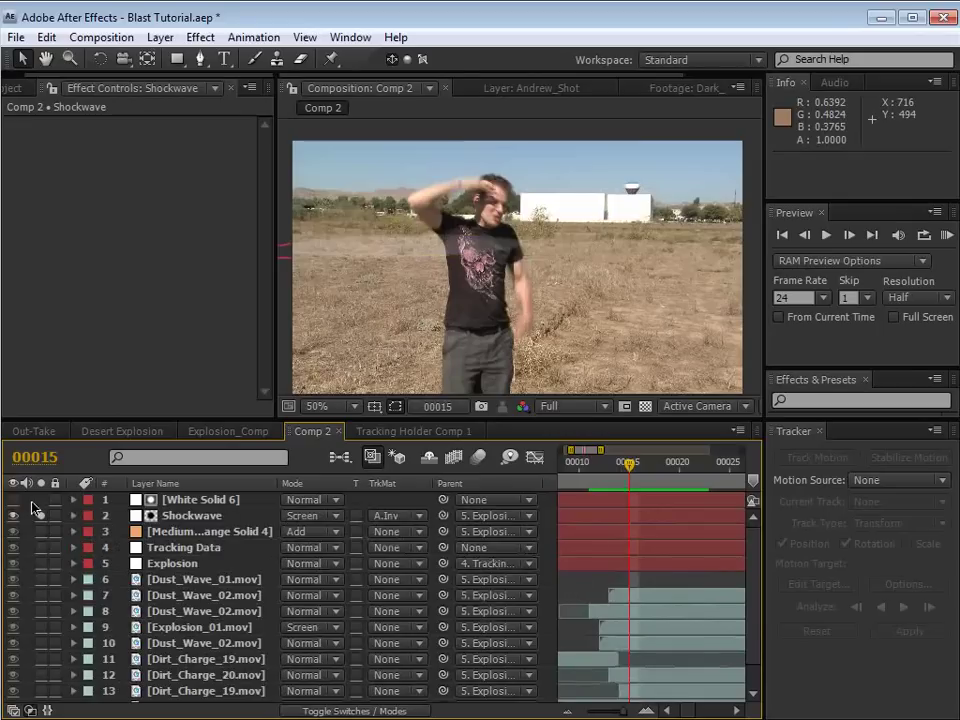
scroll(50, 624, "down", 1)
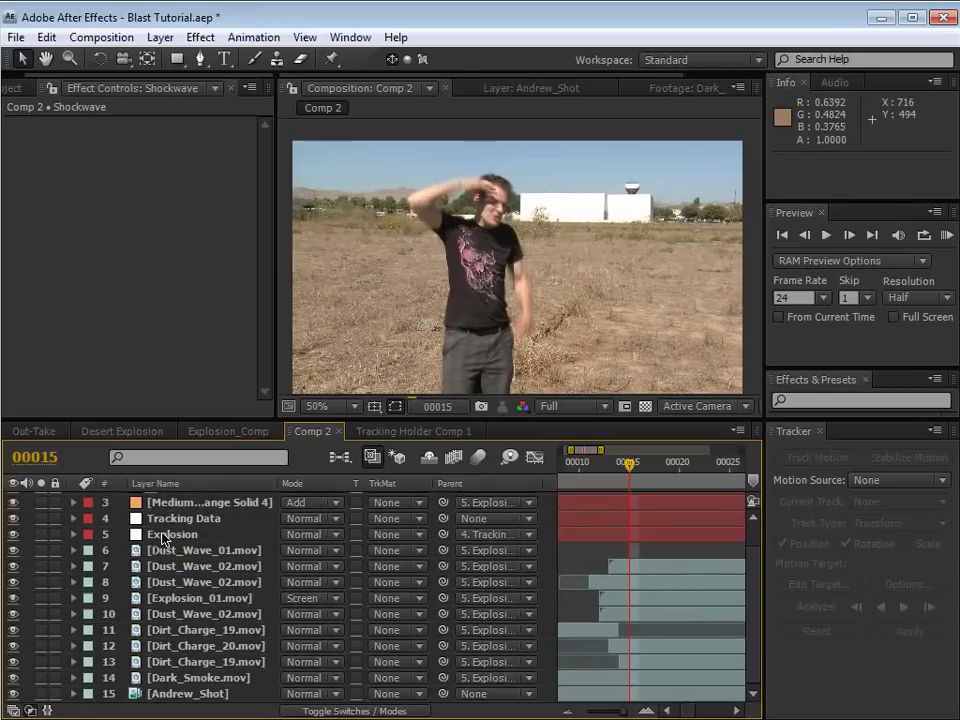
- Move the White Solid 6 and Shockwave layers directly above Andrew_Shot in the layer stack
scroll(188, 546, "up", 1)
left_click(190, 510)
left_click(190, 501, "shift")
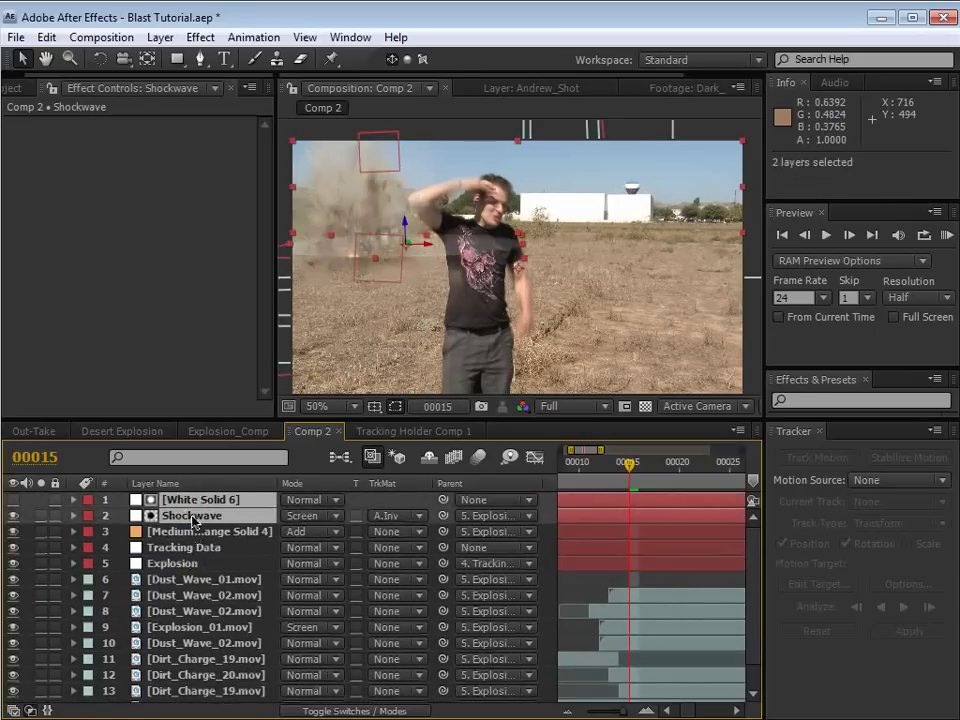
left_click_drag(190, 501, 167, 688)
key("minus")
key("minus")
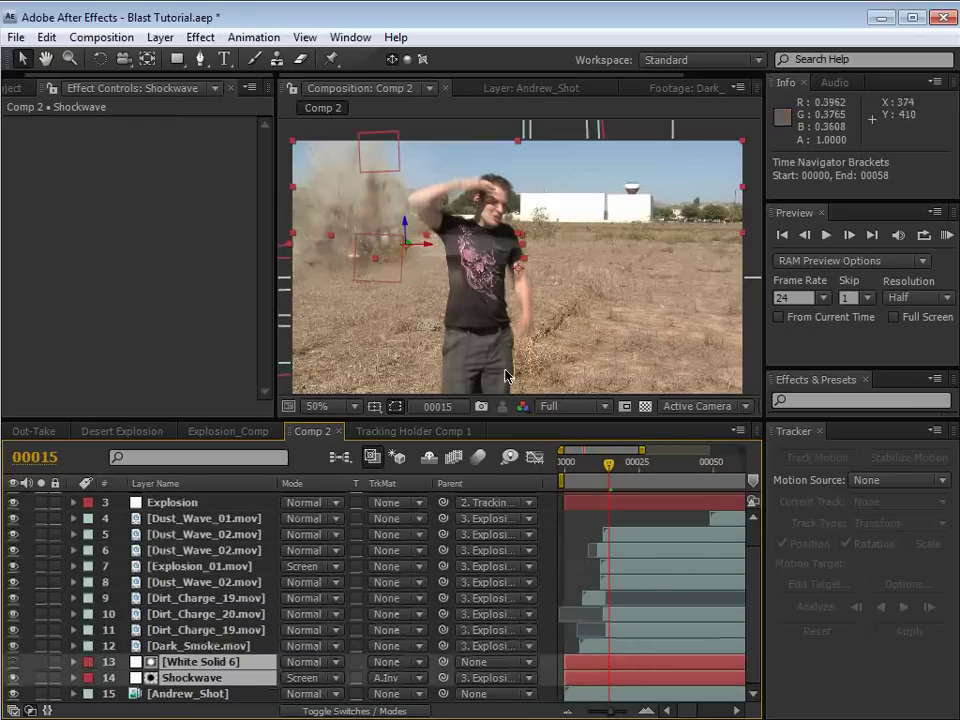
- Shift White Solid 6 and Shockwave 3 frames later, and move Shockwave alone to the base of the explosion
left_click_drag(583, 663, 592, 667)
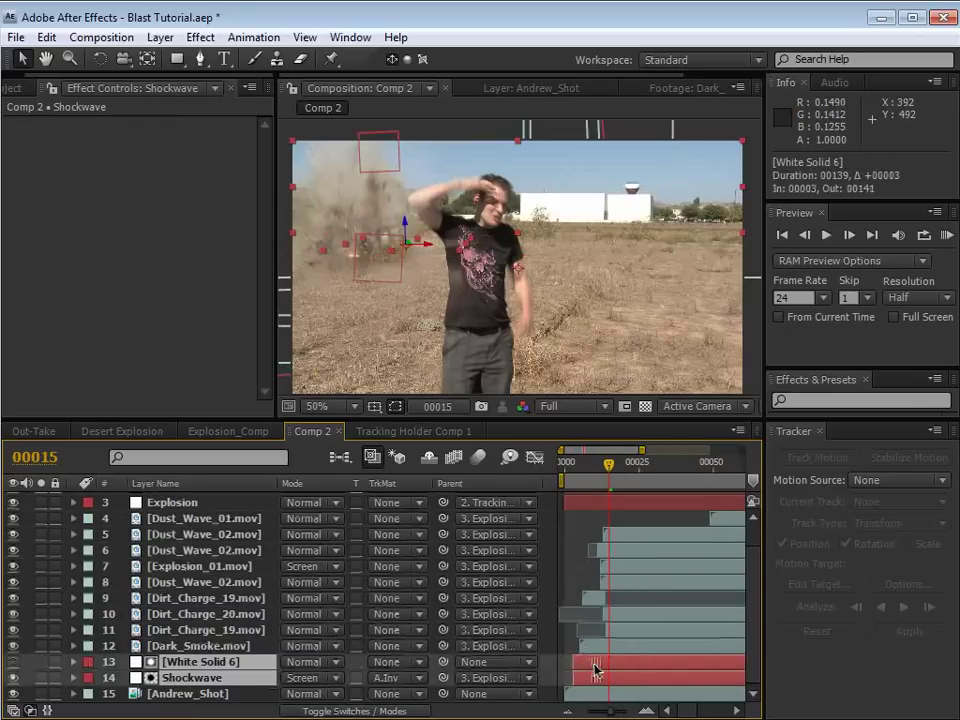
left_click_drag(436, 251, 409, 262)
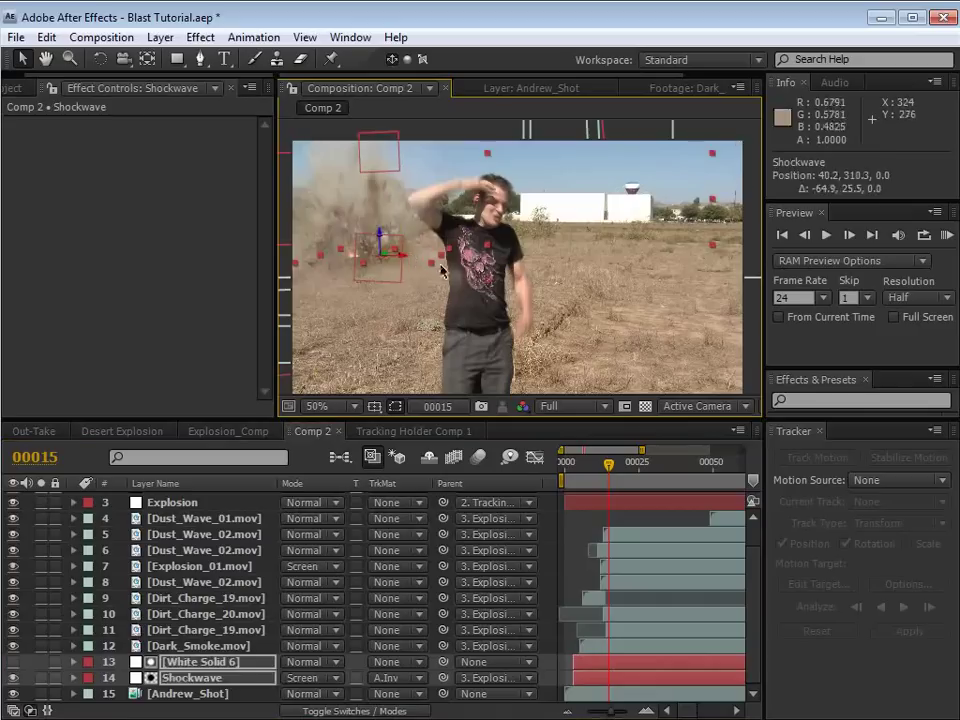
key("ctrl+z")
left_click(585, 669)
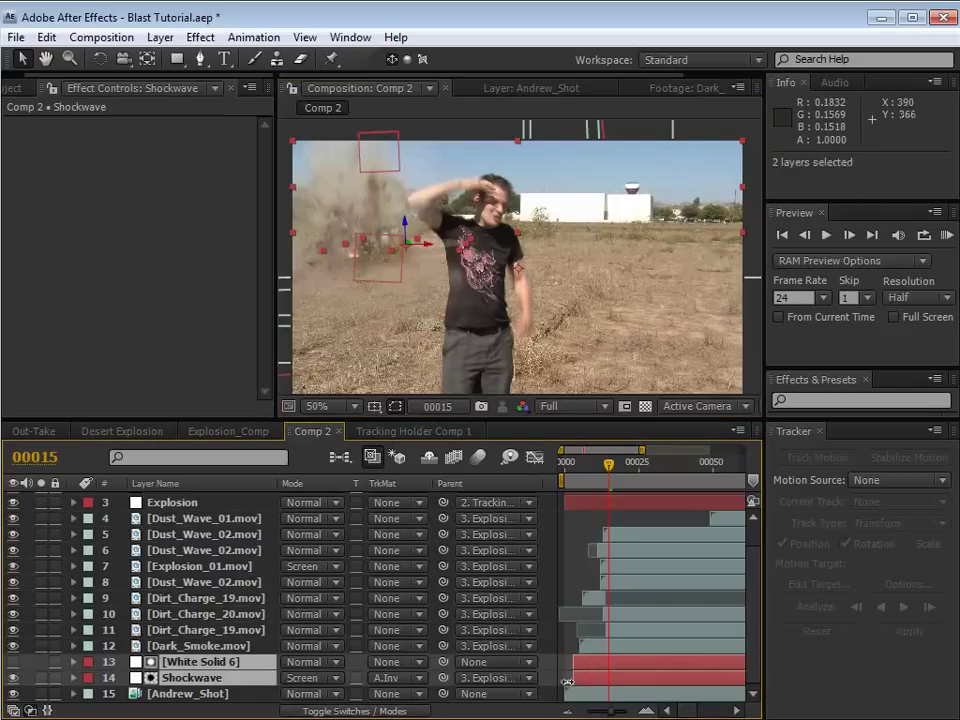
left_click(578, 677)
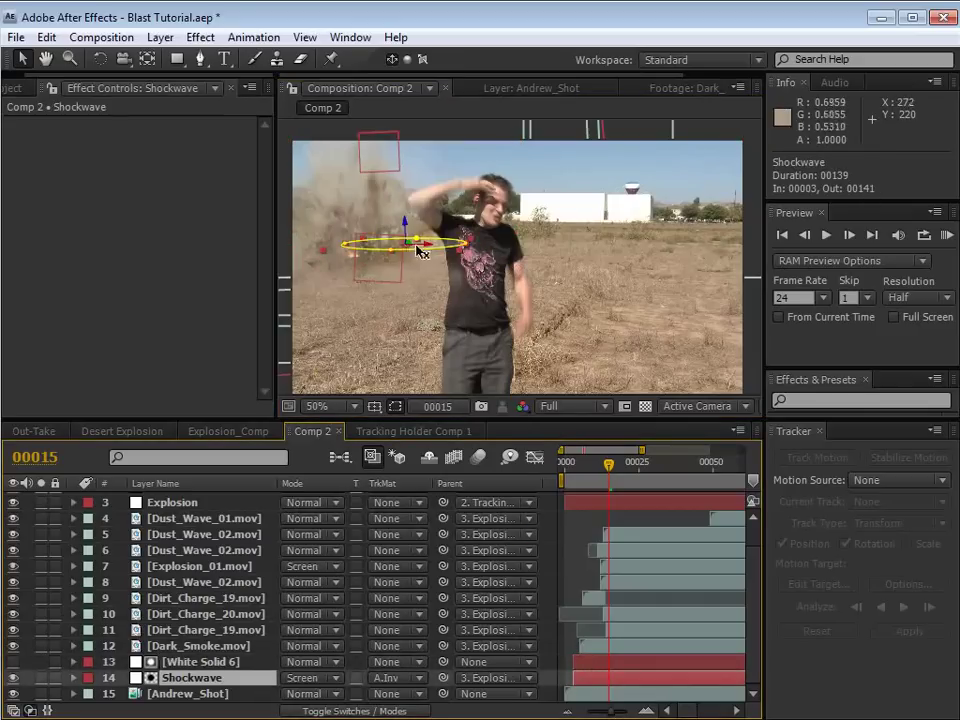
left_click_drag(443, 252, 405, 267)
- Enlarge White Solid 6 beyond the frame and position it at 472, 354 with its lower mask edge on the horizon
left_click(205, 661)
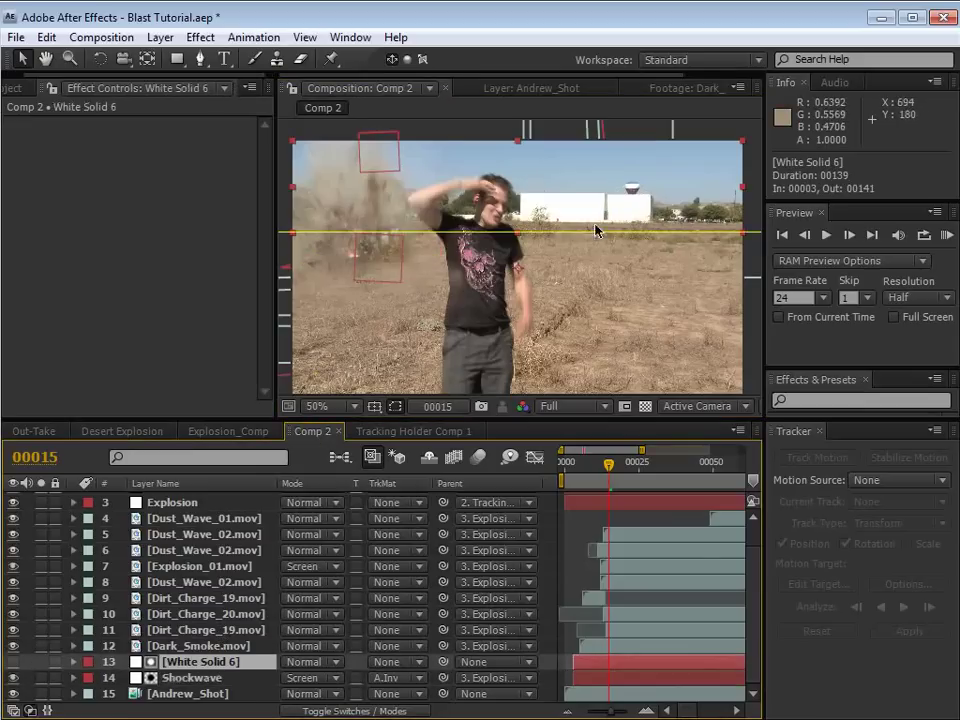
key("comma")
left_click_drag(630, 226, 519, 100)
left_click_drag(553, 154, 549, 176)
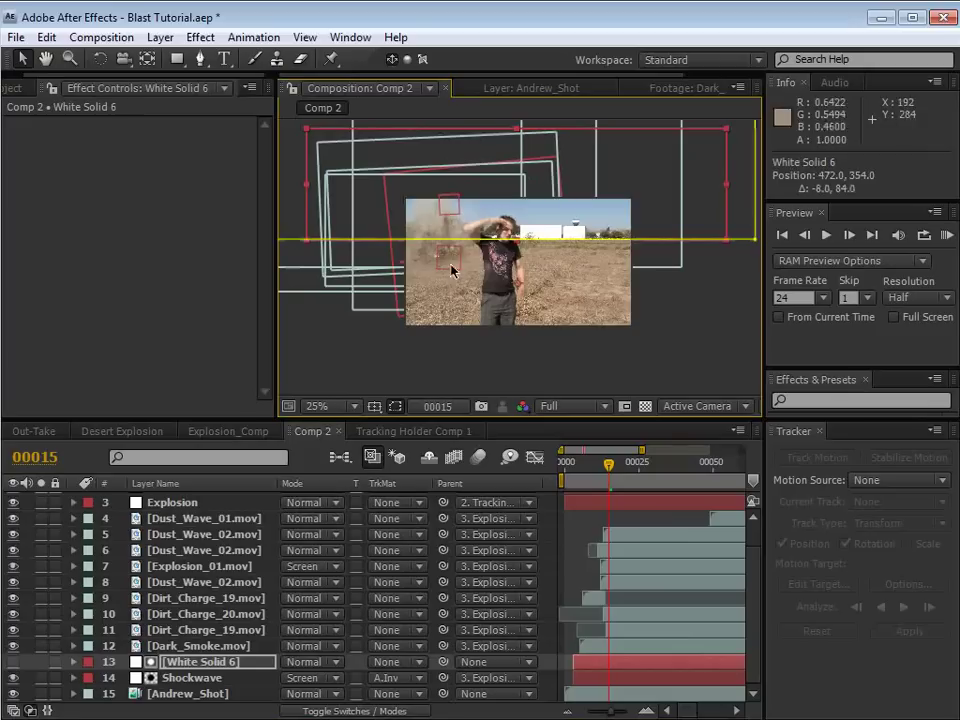
- Trim Shockwave's start to frame 13 so it begins at its first Scale keyframe
left_click_drag(614, 471, 638, 476)
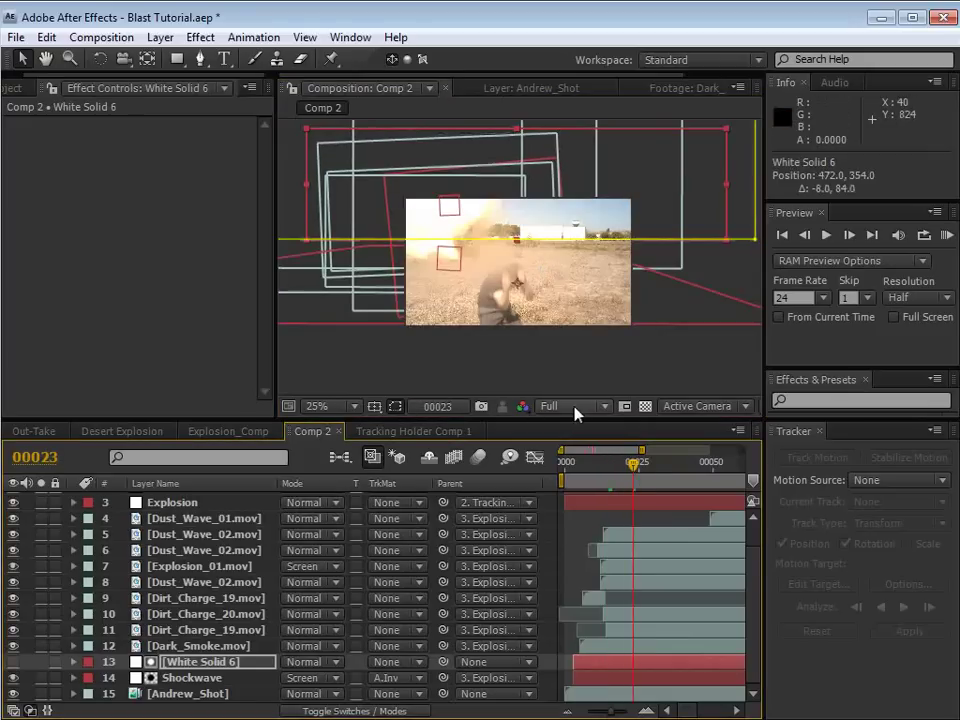
scroll(514, 313, "up", 1)
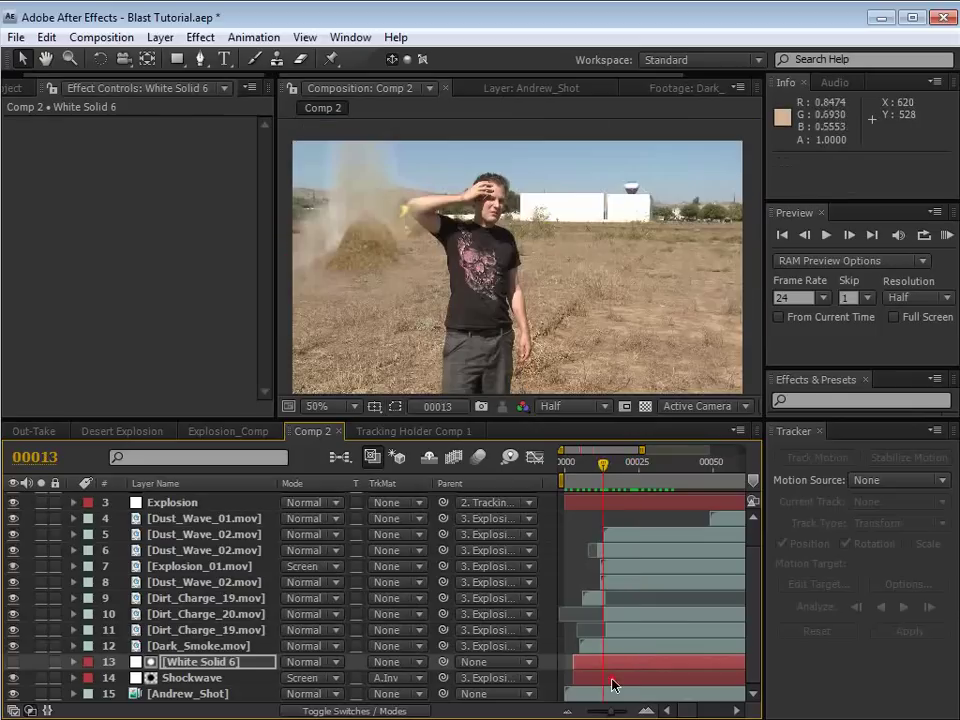
left_click(595, 681)
left_click_drag(588, 686, 632, 668)
key("s")
key("equal")
key("equal")
key("space")
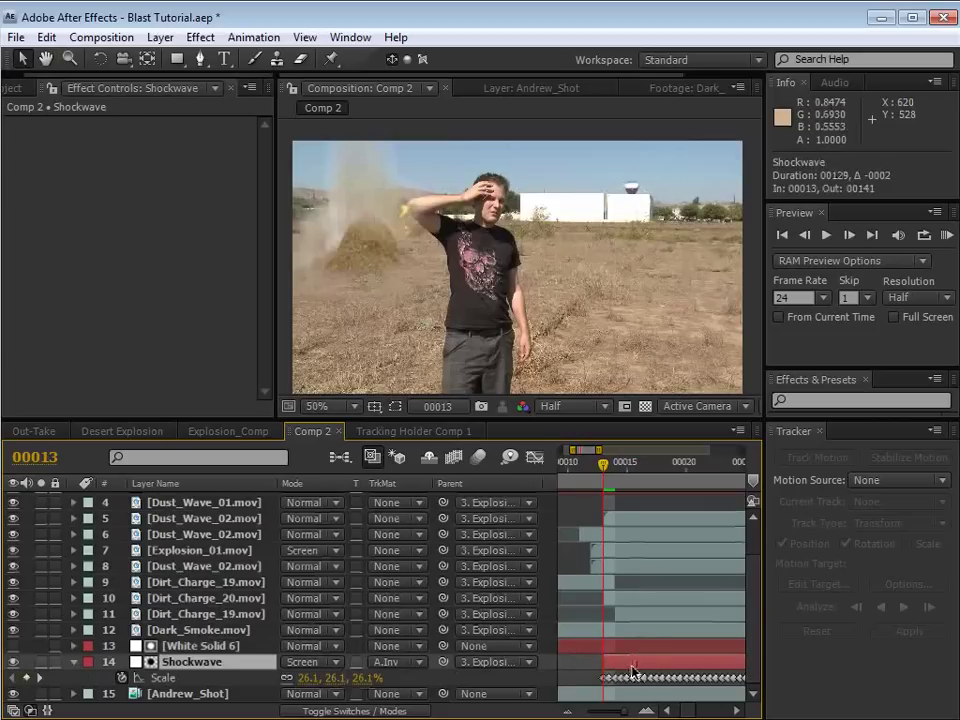
- Preview the full explosion and set Shockwave's opacity to 25%
key("minus")
key("minus")
key("KP_0")
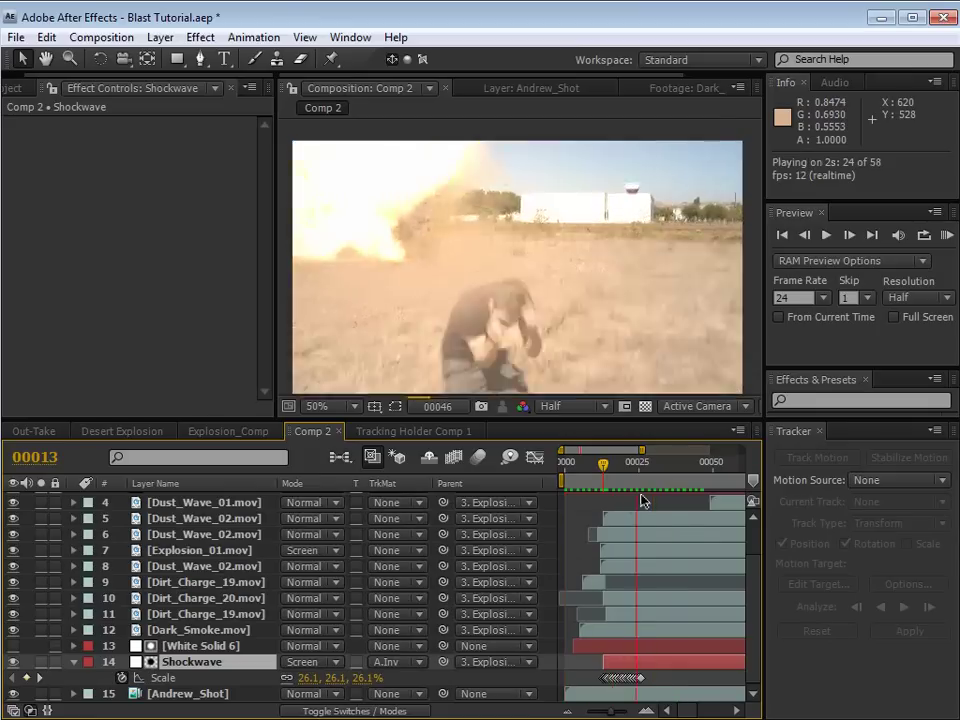
key("t")
left_click_drag(616, 465, 632, 466)
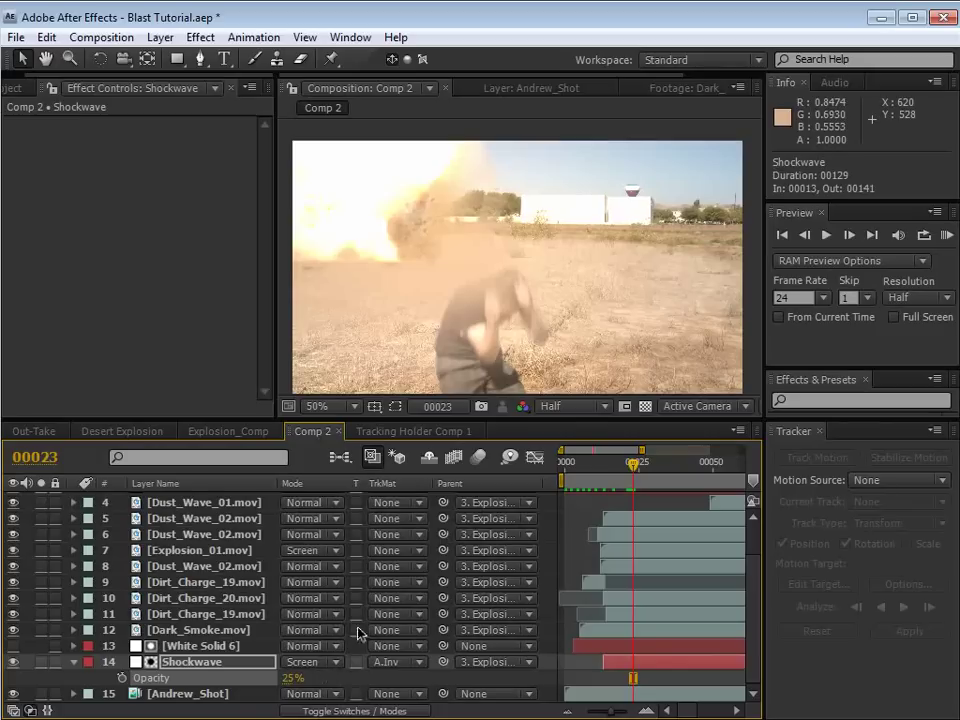
- Stretch Shockwave's Scale keyframes over a longer span for a slower expansion, and preview the timing
key("s")
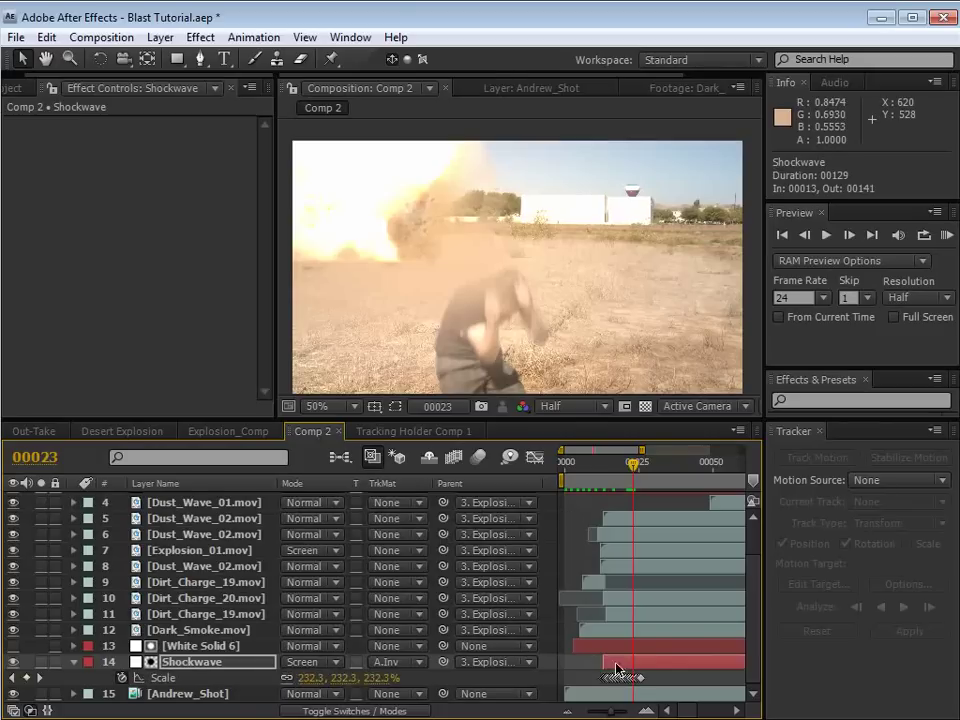
key("=")
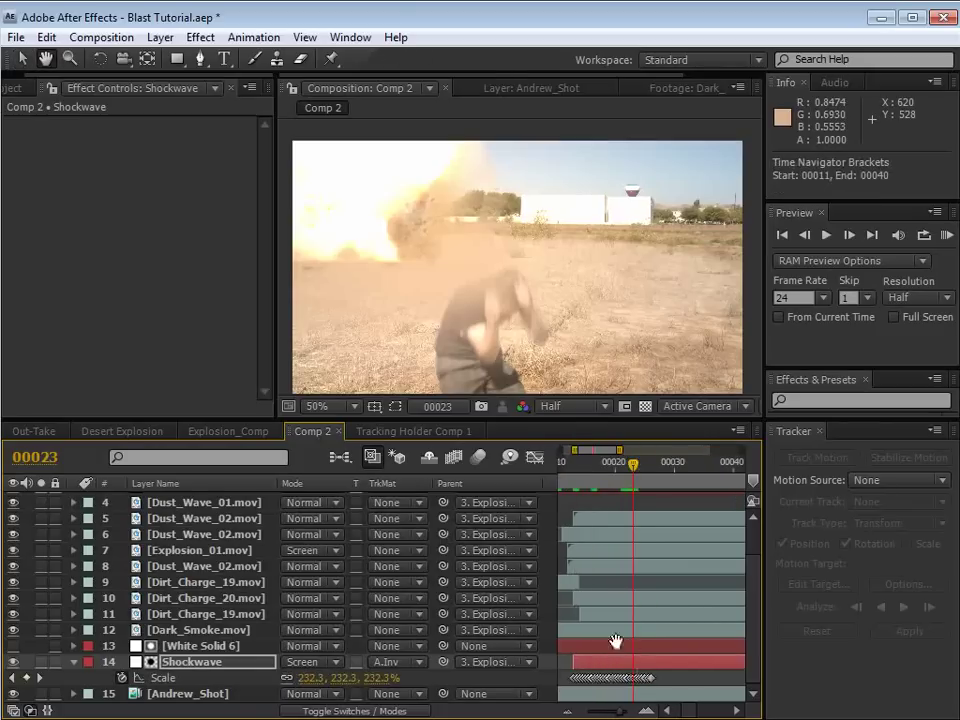
left_click_drag(658, 677, 589, 681)
key("minus")
key("space")
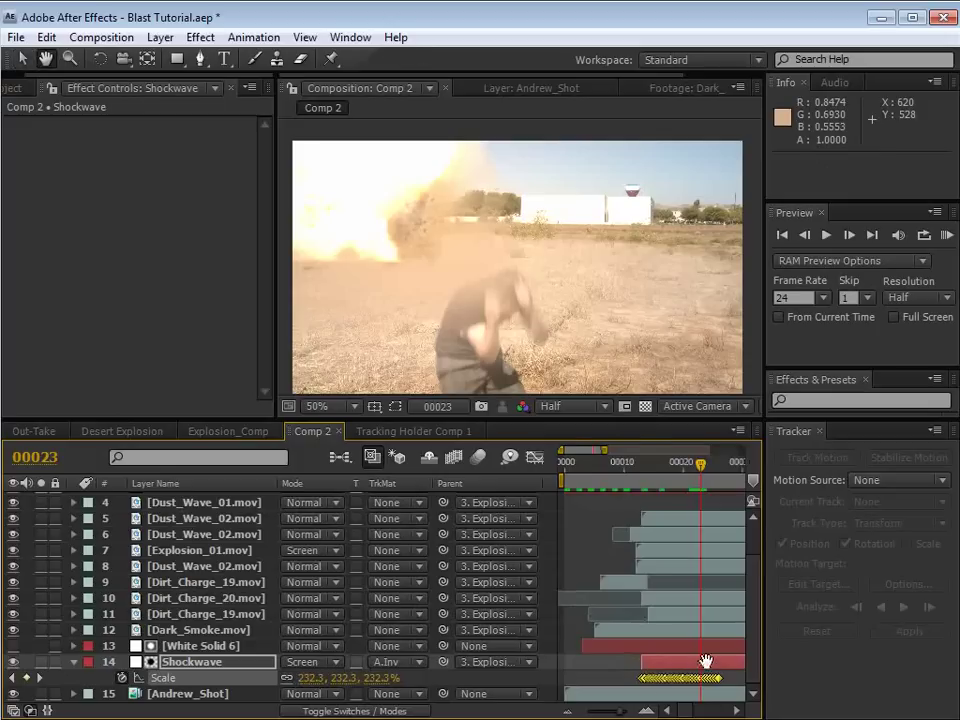
left_click_drag(705, 662, 657, 684)
key("minus")
key("space")
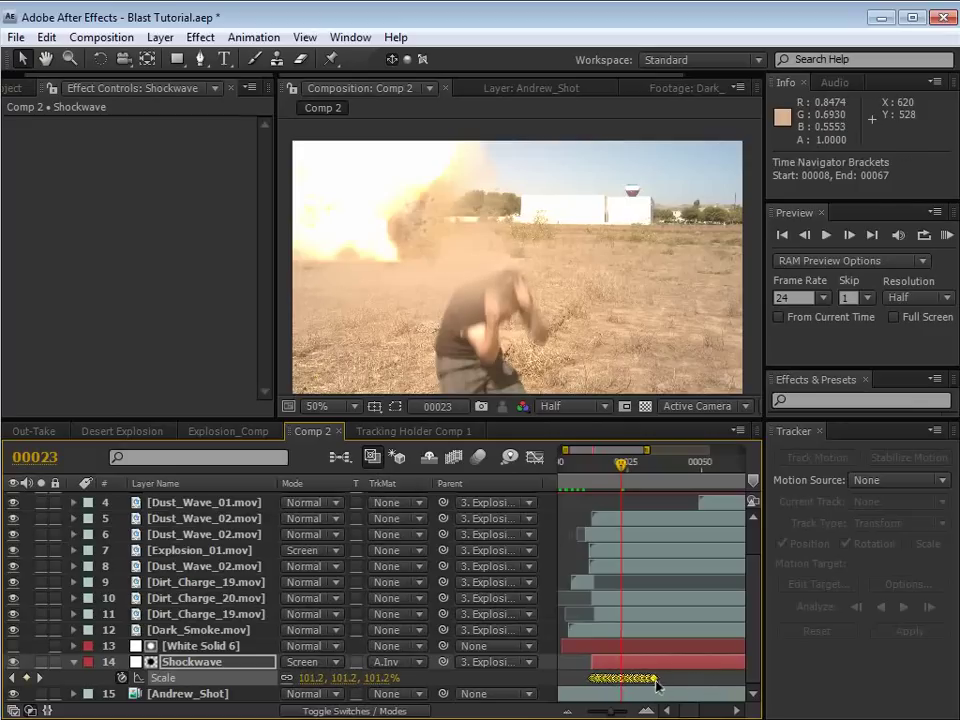
key("KP_0")
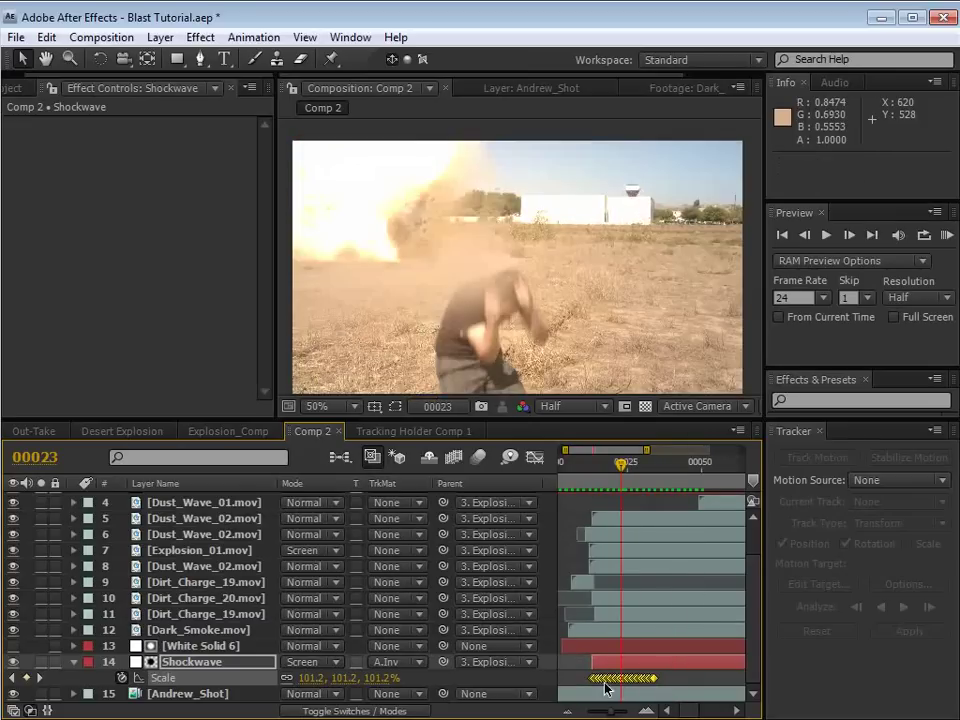
- Shift Shockwave 3 frames earlier to start at frame 10, and tighten its Scale keyframes so the expansion finishes sooner
left_click_drag(613, 666, 605, 665)
key("KP_0")
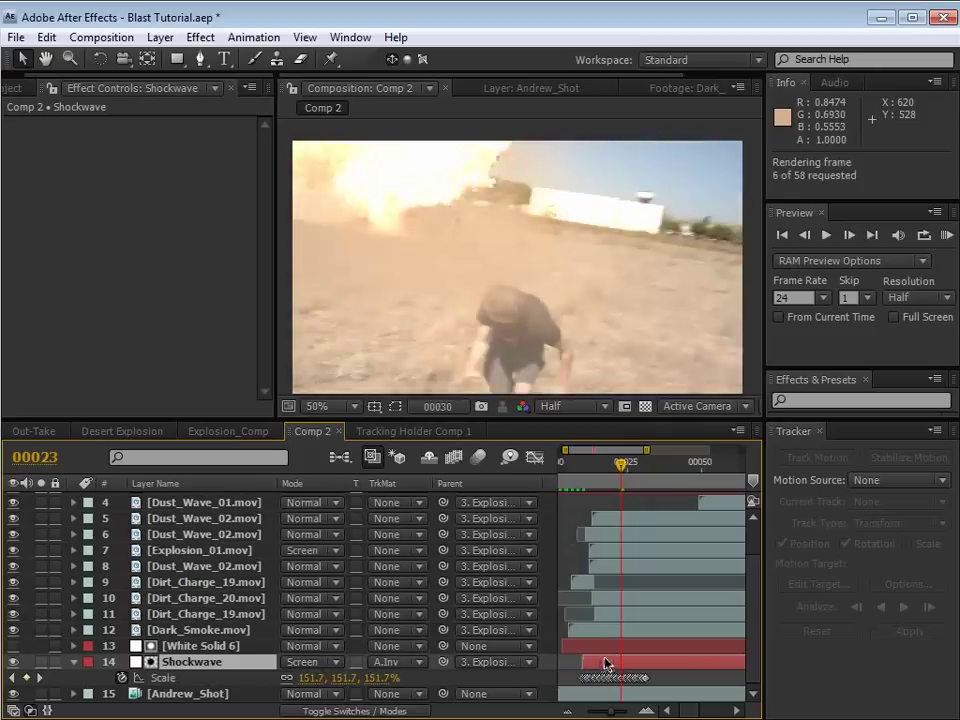
key("space")
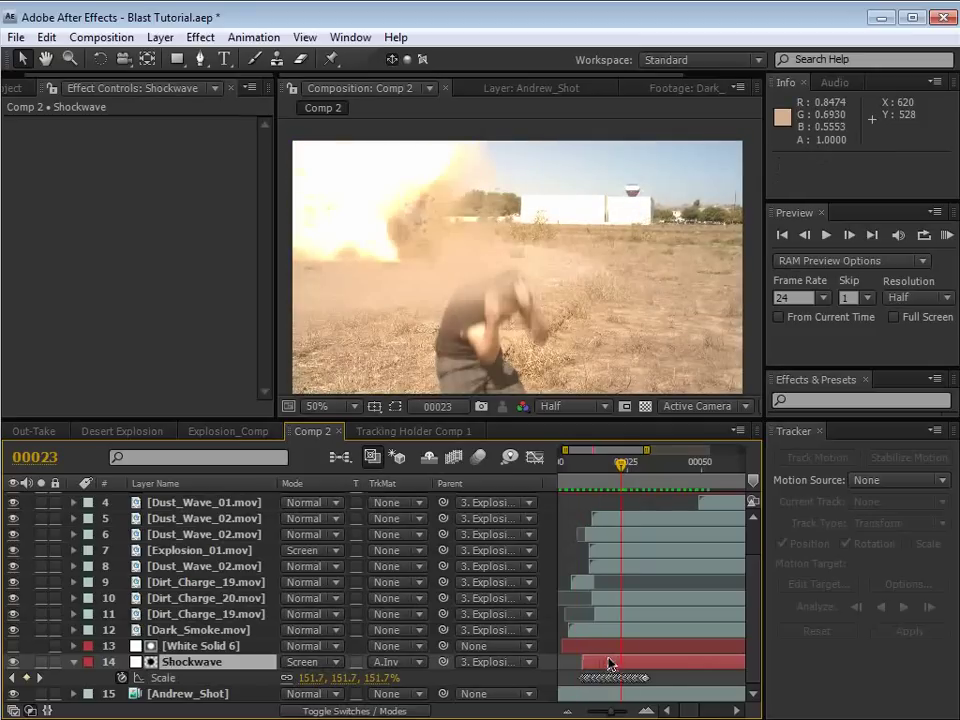
left_click_drag(662, 678, 560, 678)
left_click_drag(657, 680, 648, 681)
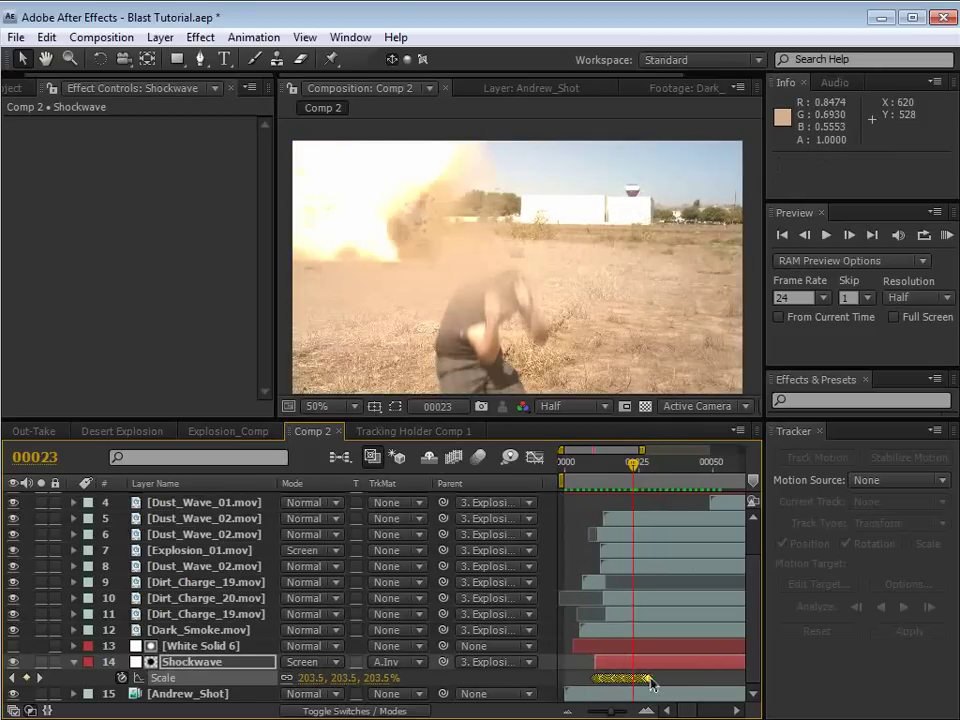
- Duplicate White Solid 6 and Shockwave together, shift the Shockwave 2 copy to start at frame 15, and preview
left_click(677, 683)
left_click(648, 667)
left_click(601, 649, "shift")
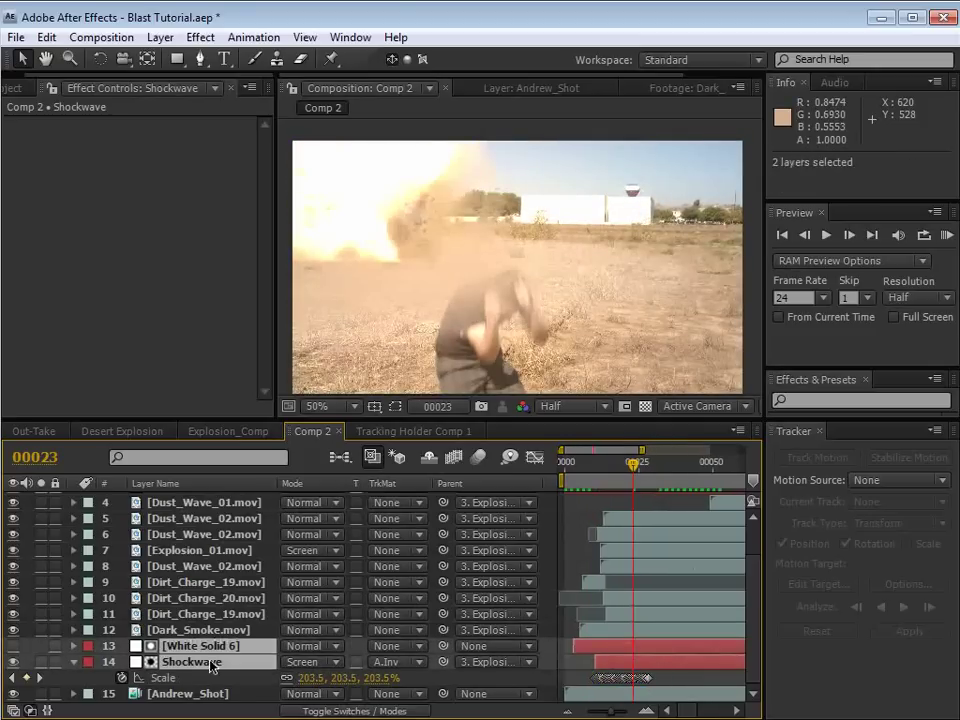
key("ctrl+d")
left_click(586, 662)
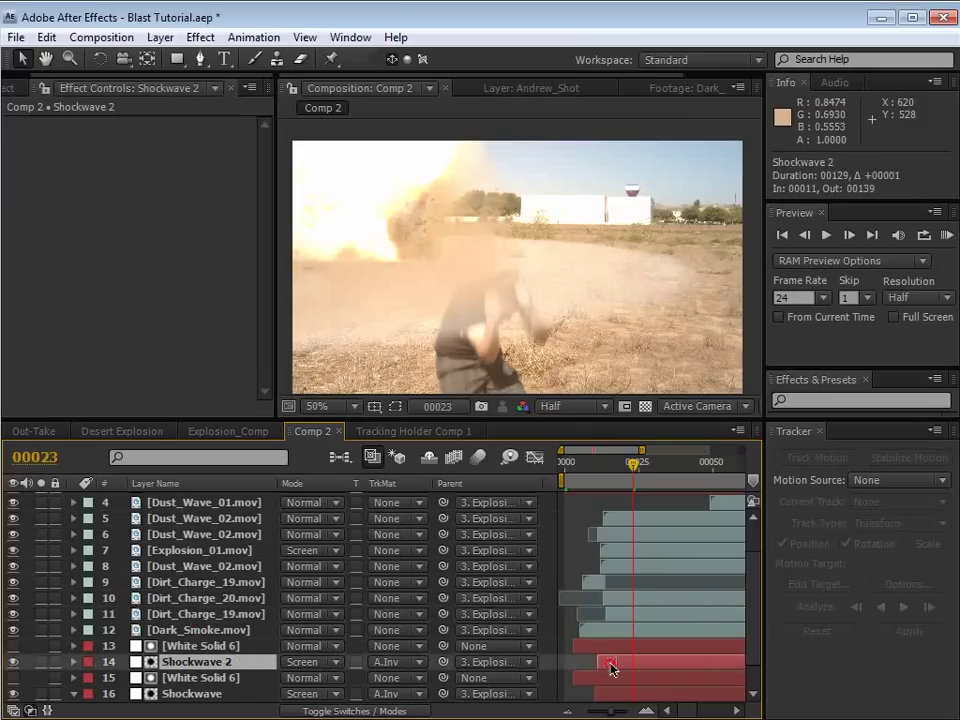
left_click_drag(612, 668, 624, 668)
key("KP_0")
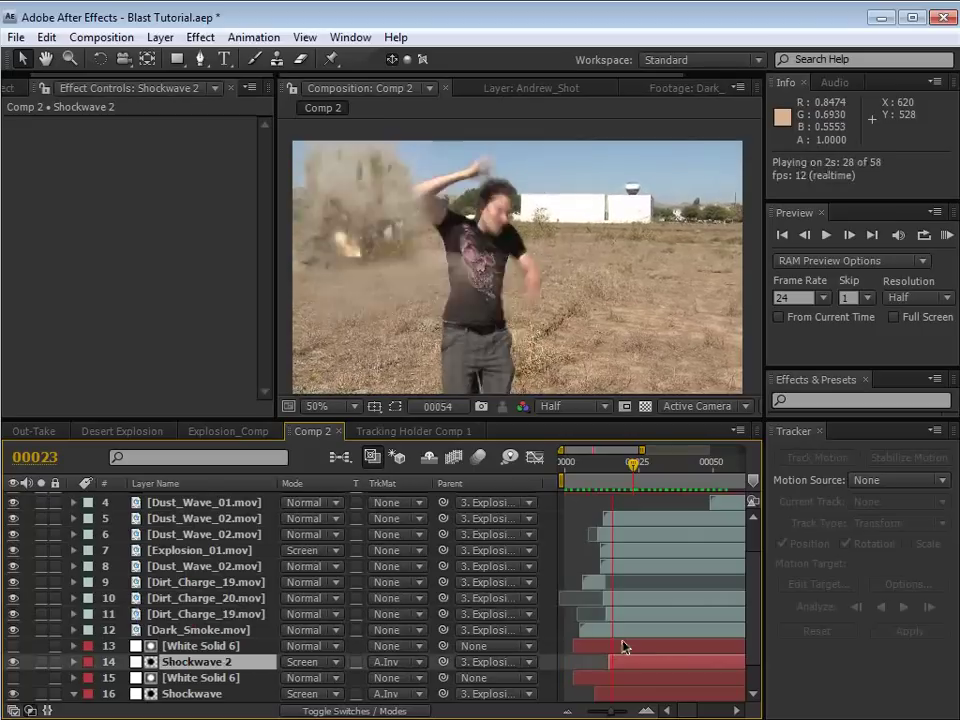
- Shift the original Shockwave to start at frame 13, compress its Scale keyframes, and preview it against Shockwave 2
left_click(607, 466)
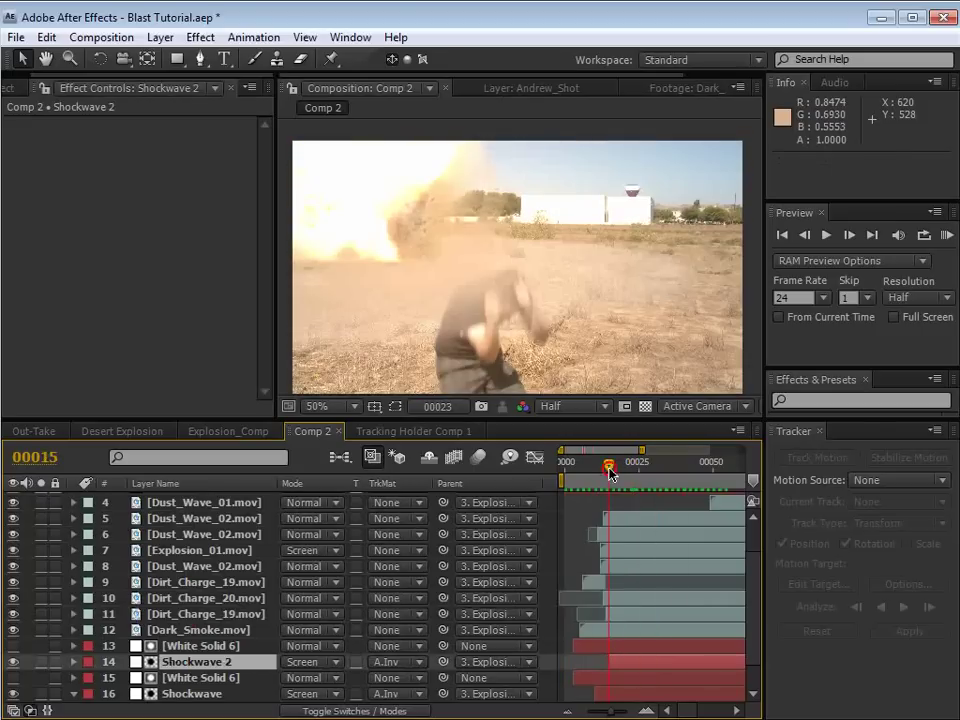
scroll(630, 632, "down", 2)
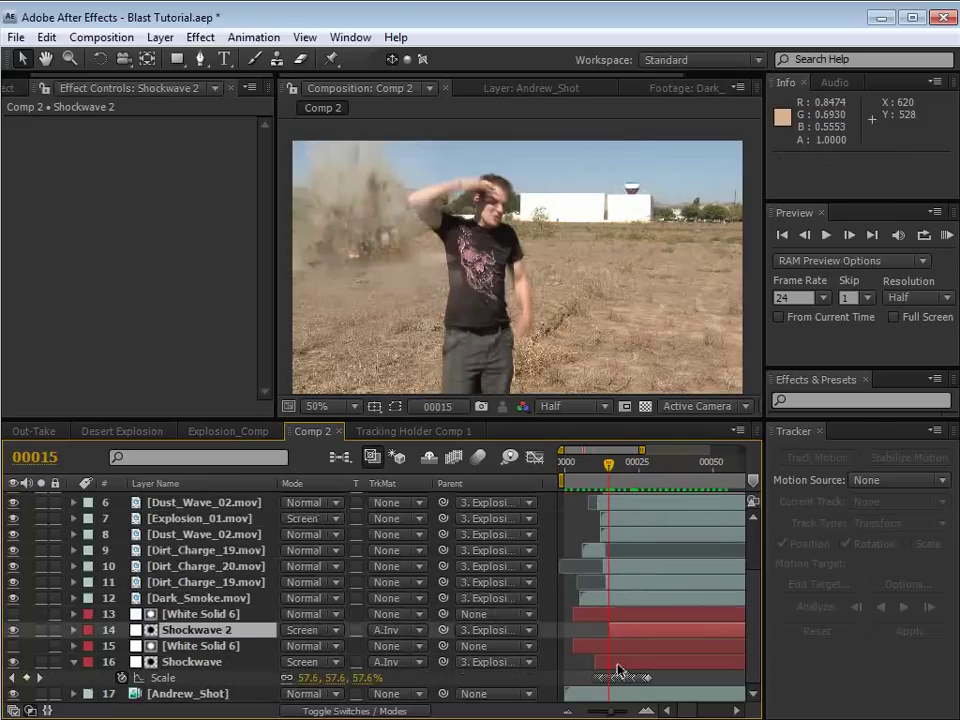
left_click_drag(619, 670, 570, 683)
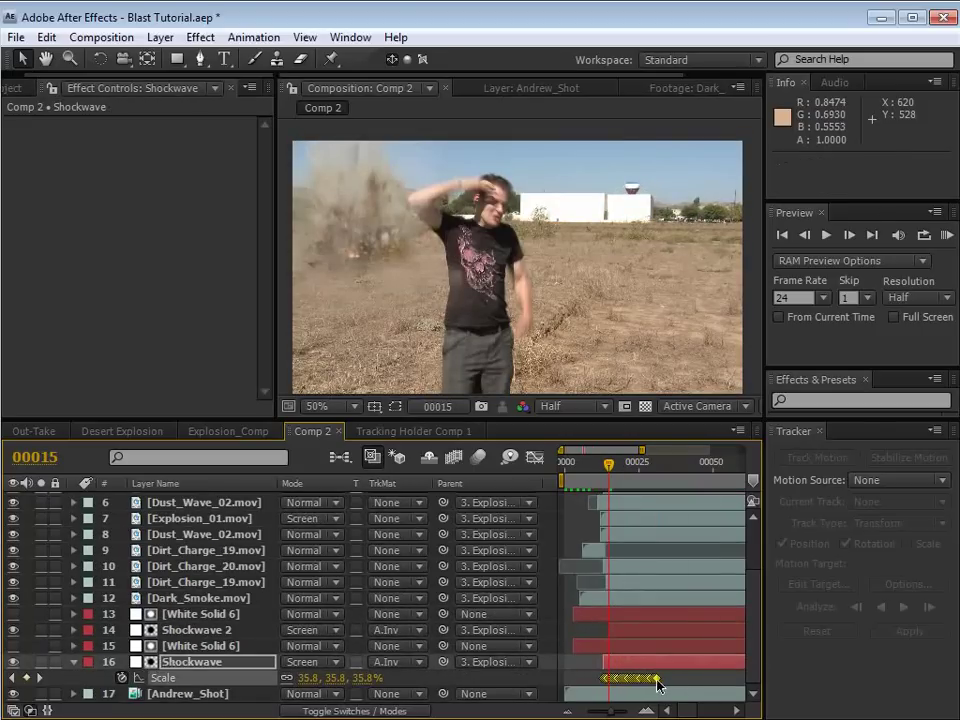
left_click(620, 630)
key("s")
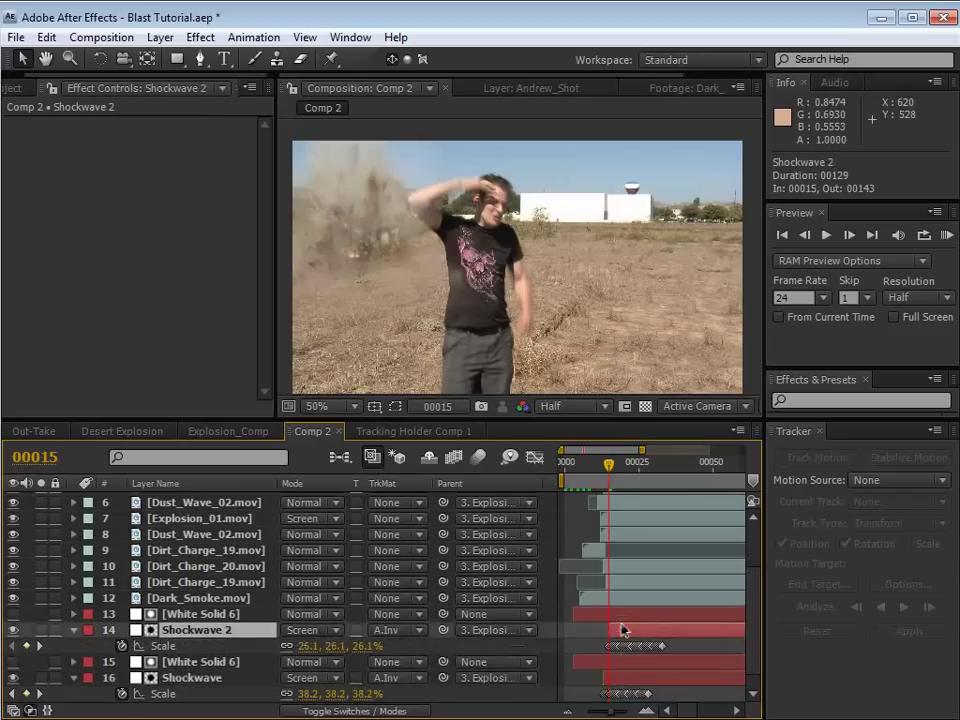
key("KP_0")
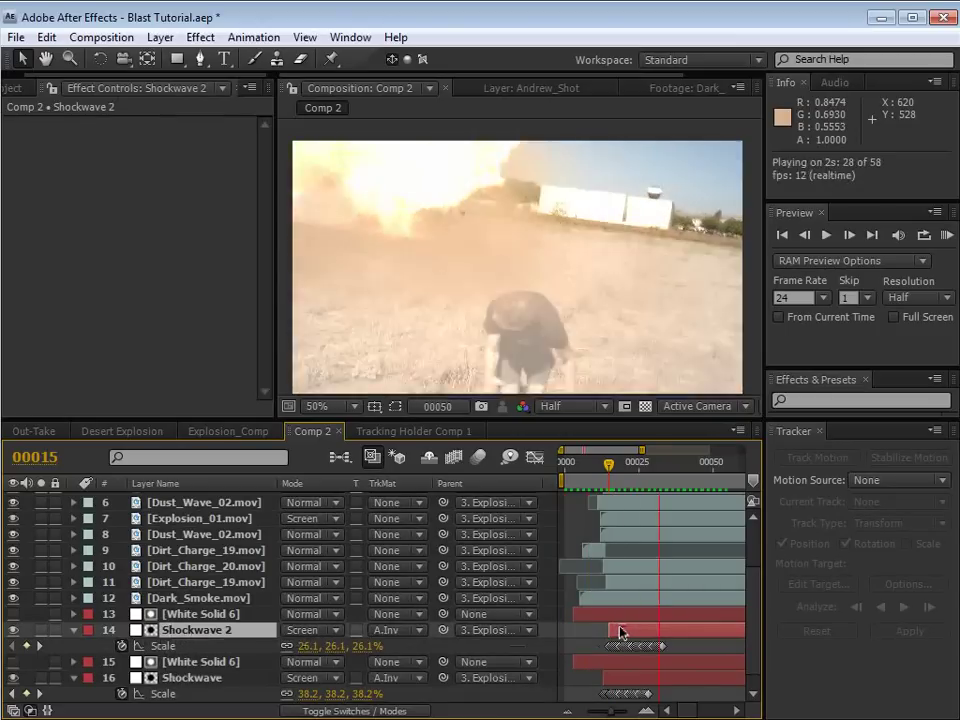
key("space")
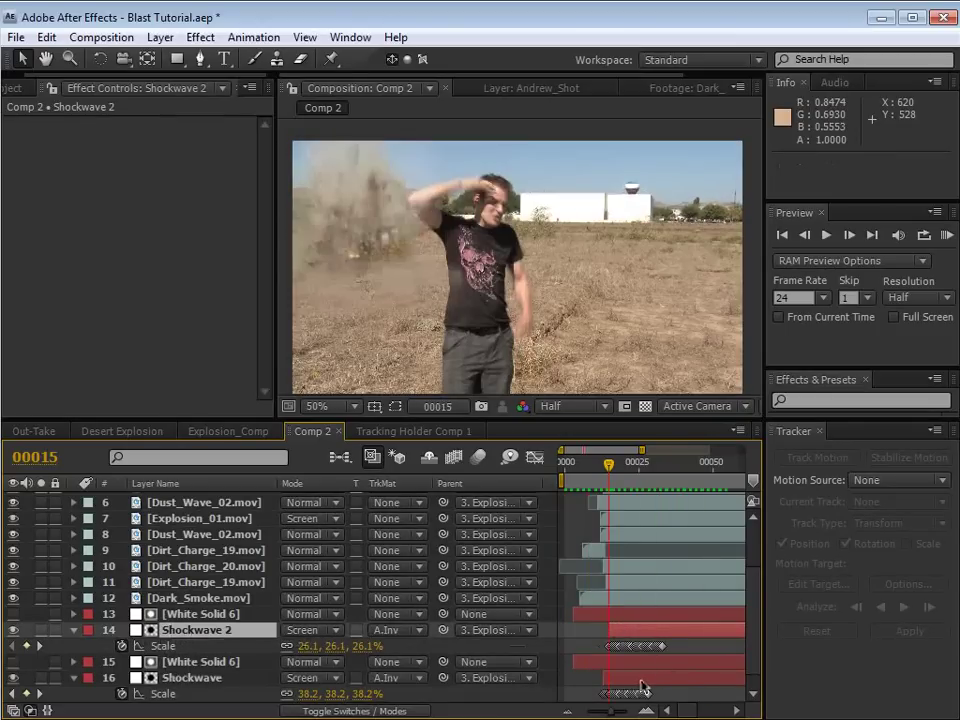
- Animate Shockwave's opacity from 36% at frame 15 down to 6% at frame 31
left_click(642, 683, "ctrl")
key("t")
left_click(327, 700)
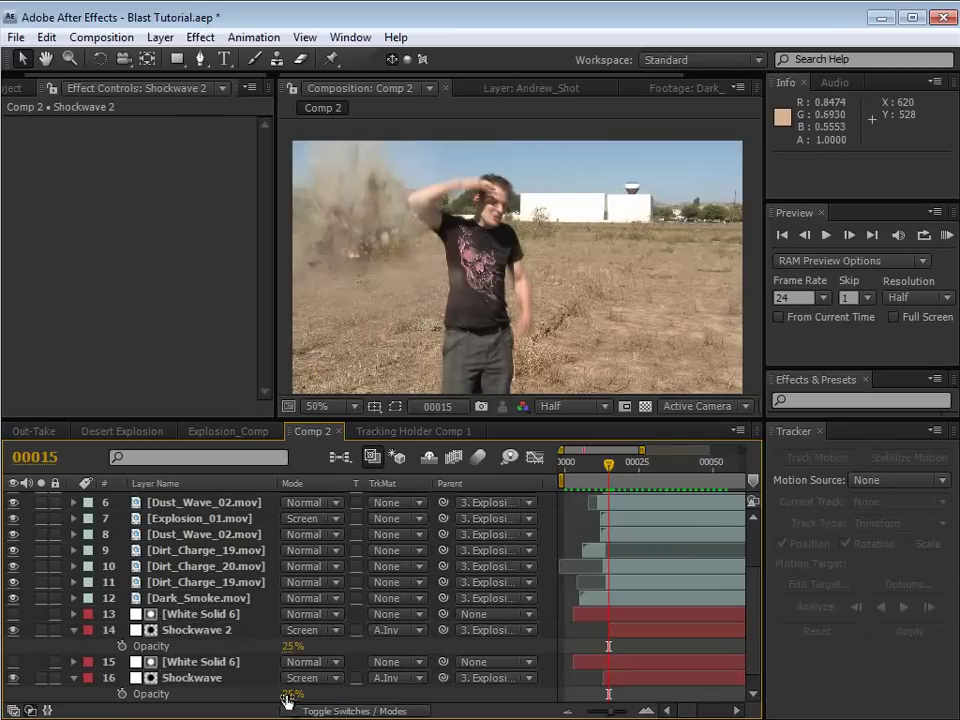
left_click_drag(285, 695, 296, 693)
left_click(208, 677)
key("t")
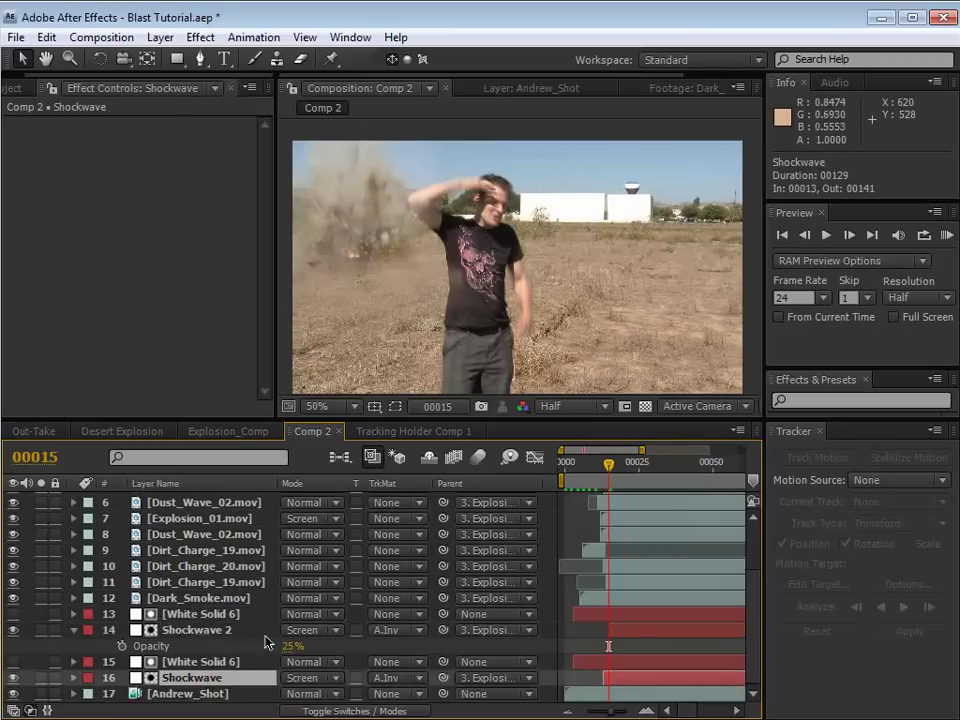
key("space")
key("t")
key("space")
scroll(241, 663, "down", 1)
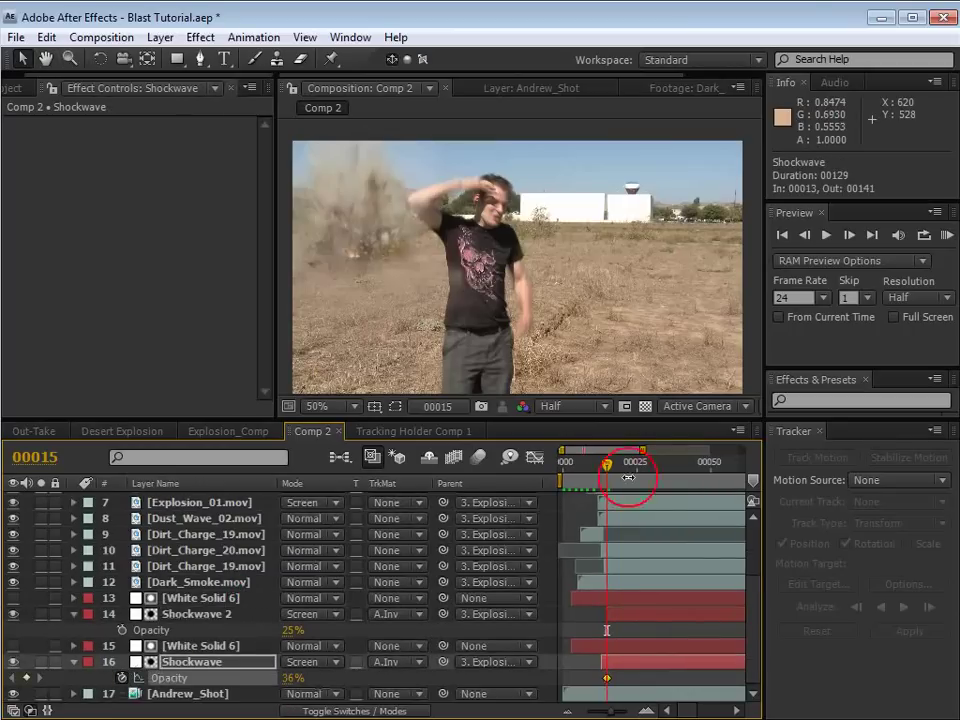
left_click_drag(609, 464, 657, 471)
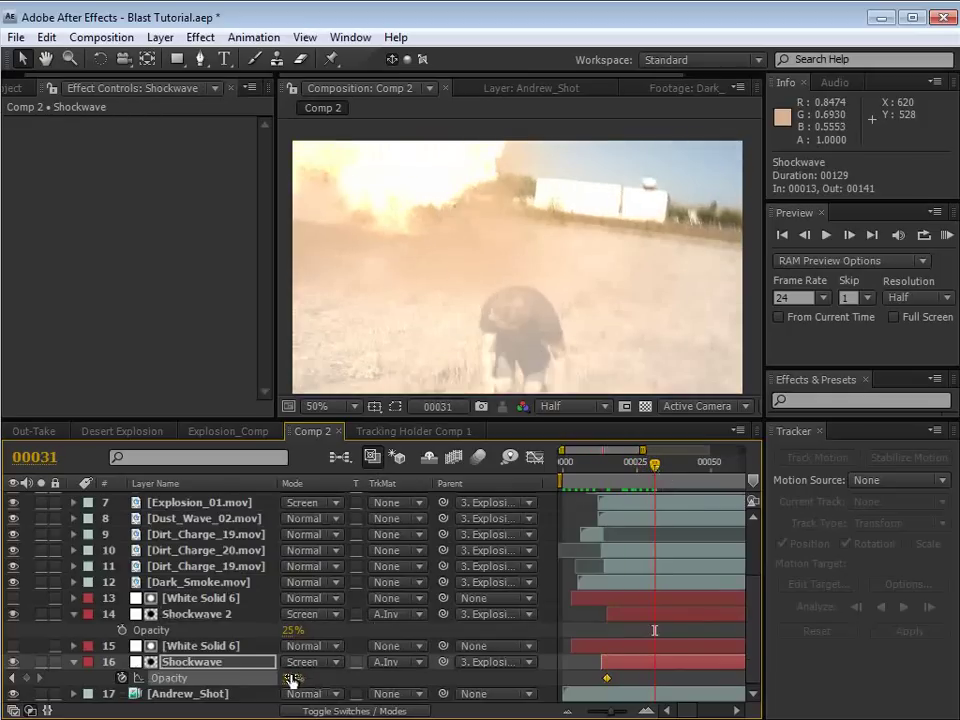
left_click_drag(291, 680, 240, 684)
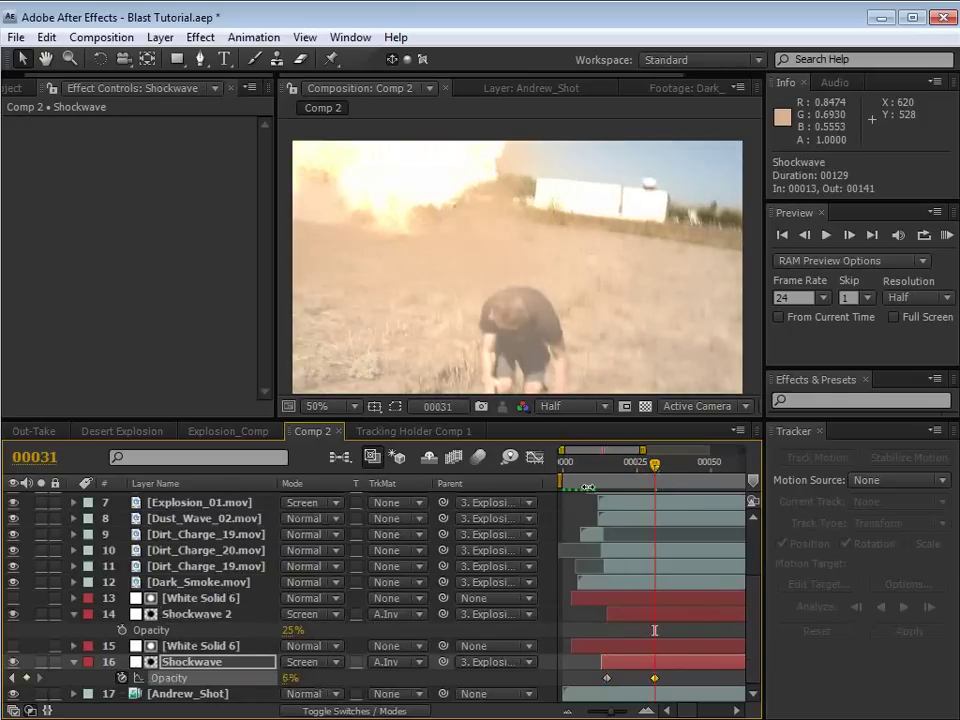
- Animate Shockwave 2's opacity from 25% at about frame 17 down to 10% at frame 38, and preview the fade
left_click(612, 465)
left_click(196, 614)
left_click_drag(613, 463, 676, 466)
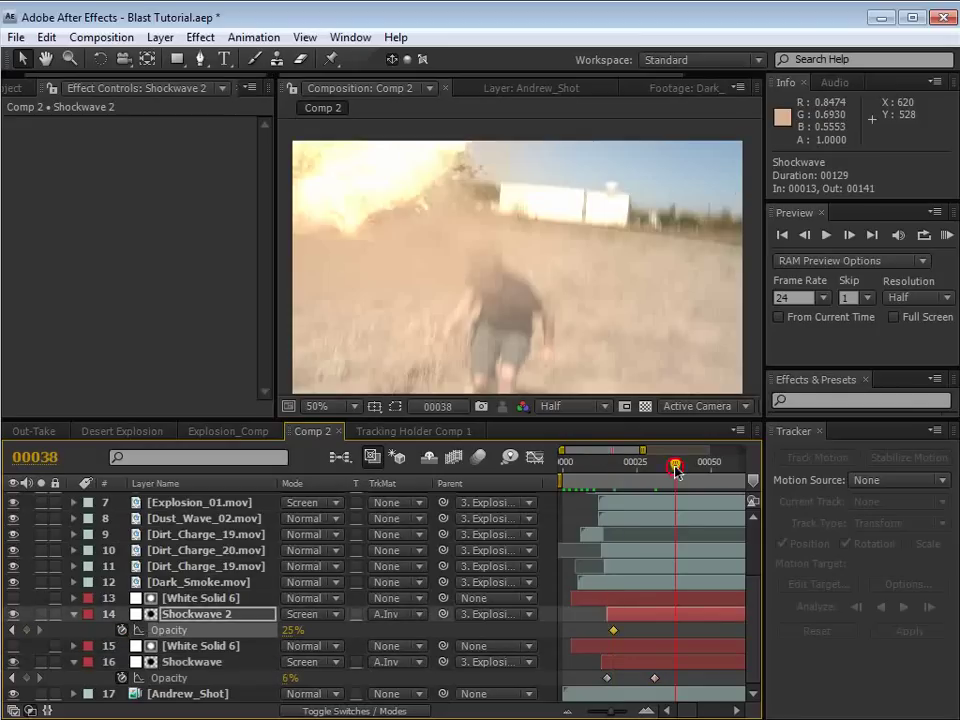
left_click_drag(289, 630, 216, 634)
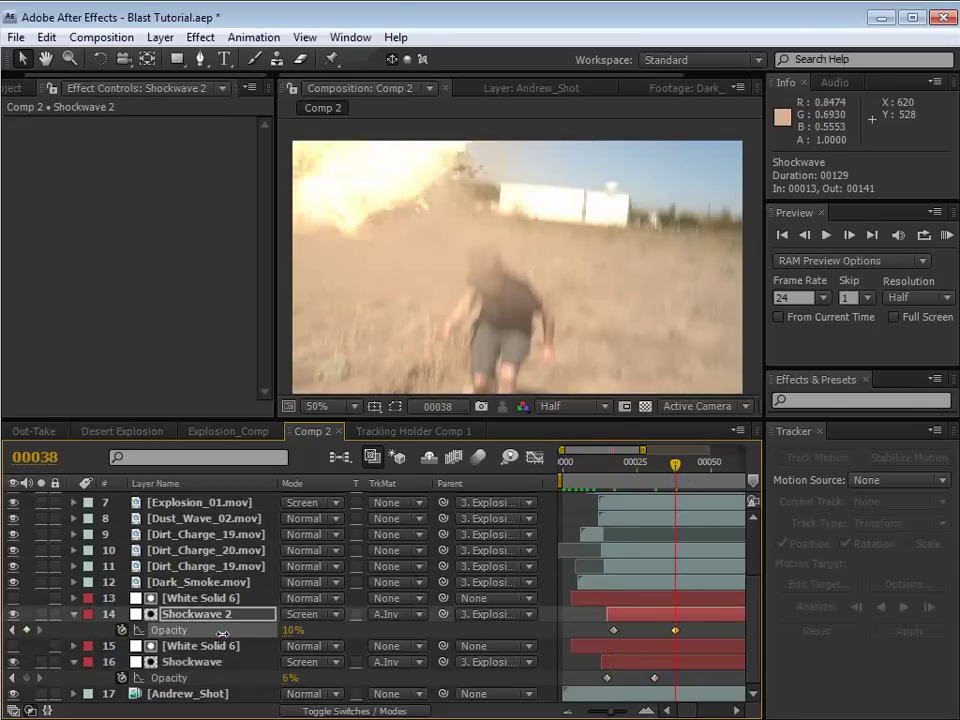
key("KP_0")
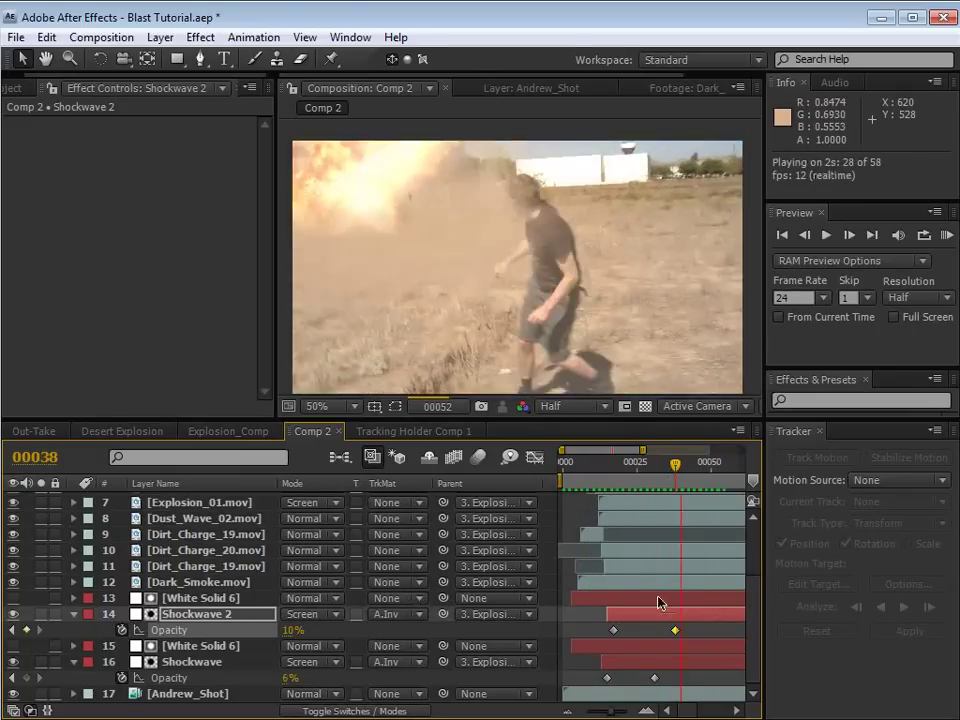
- Hide the Andrew_Shot layer temporarily to preview the explosion elements alone on black, and show it again
left_click(230, 598)
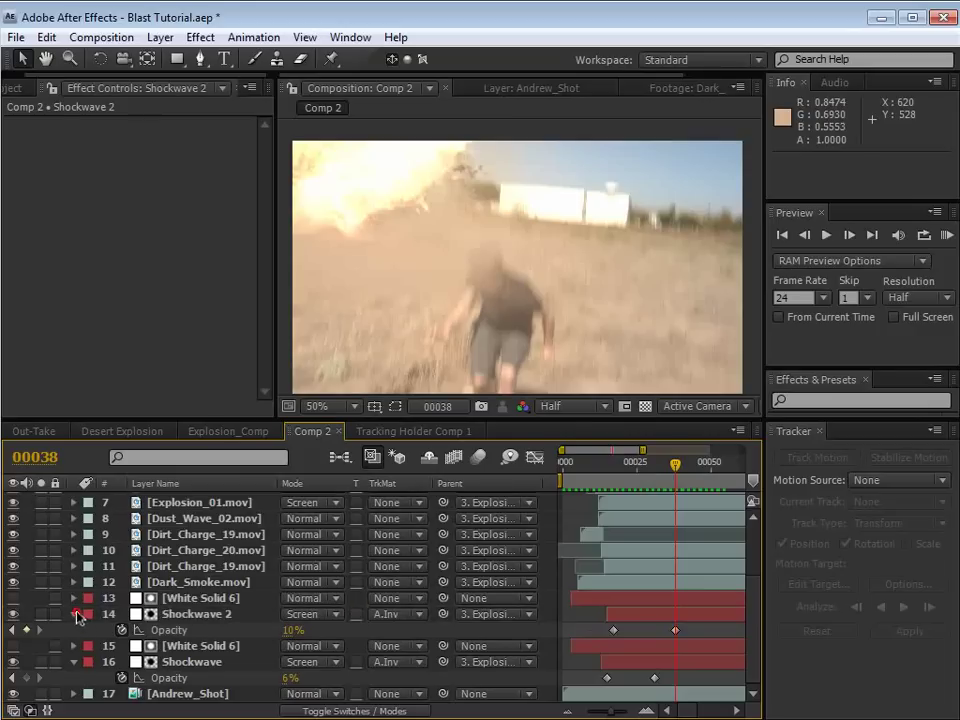
left_click(75, 614)
left_click(14, 693)
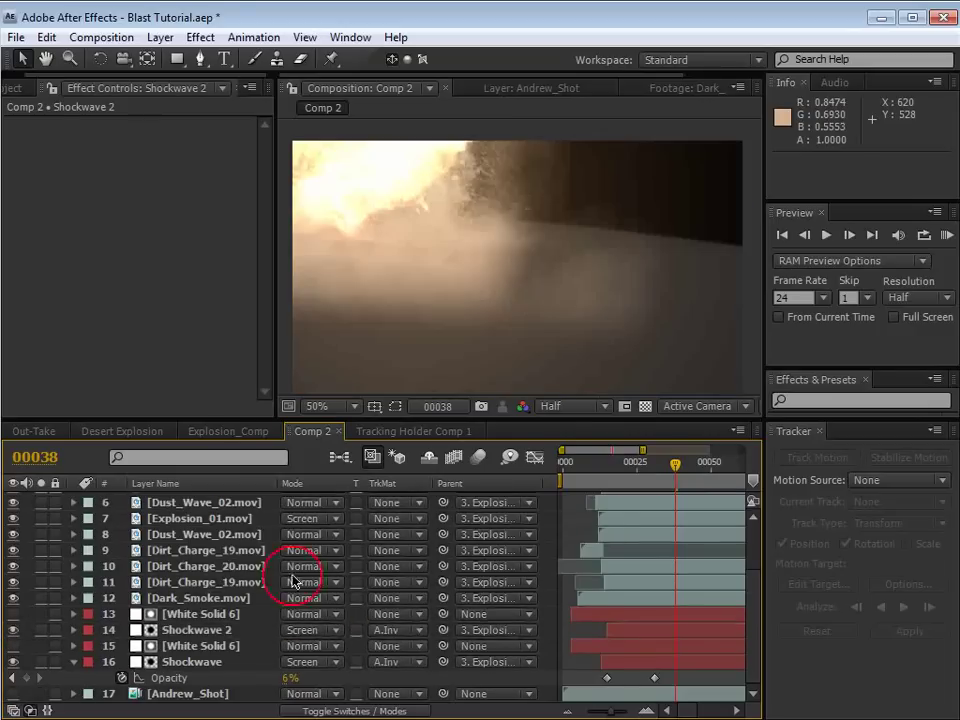
key("KP_0")
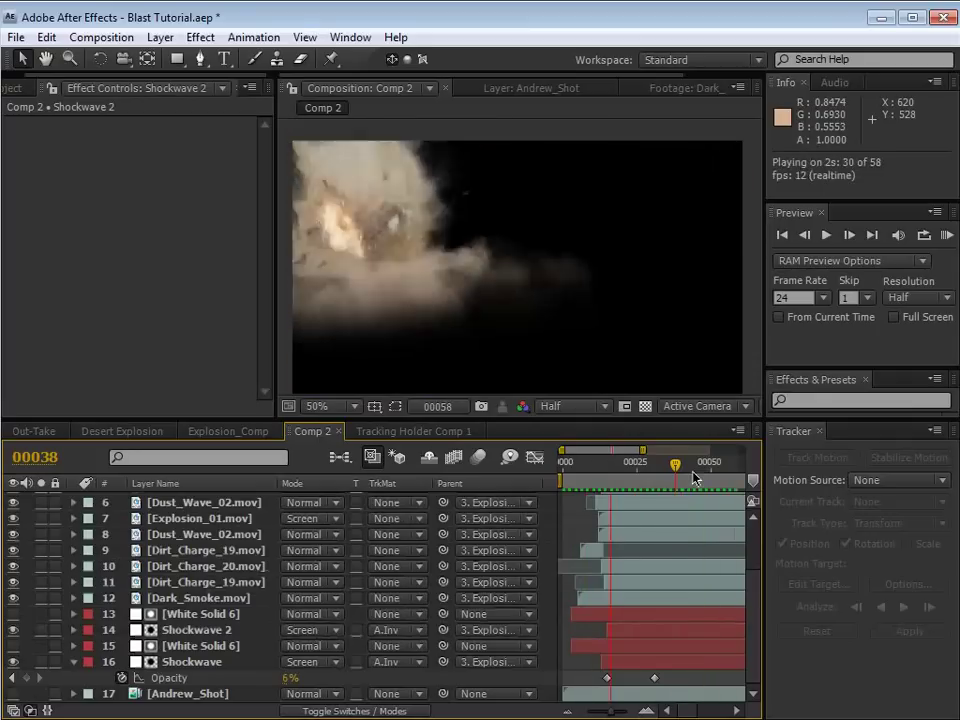
key("space")
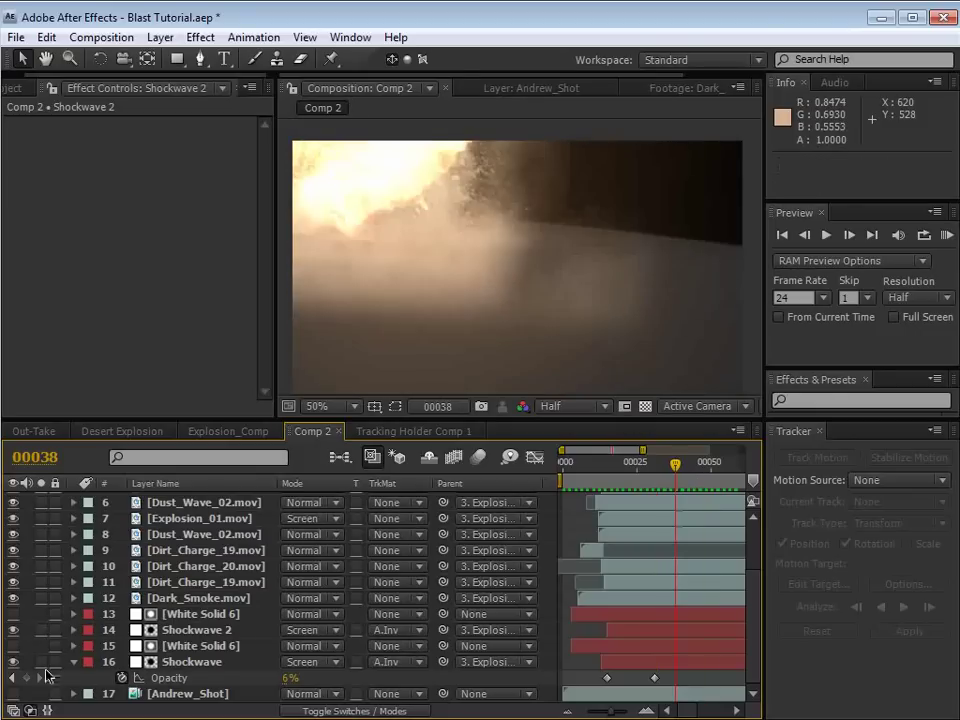
left_click(336, 553)
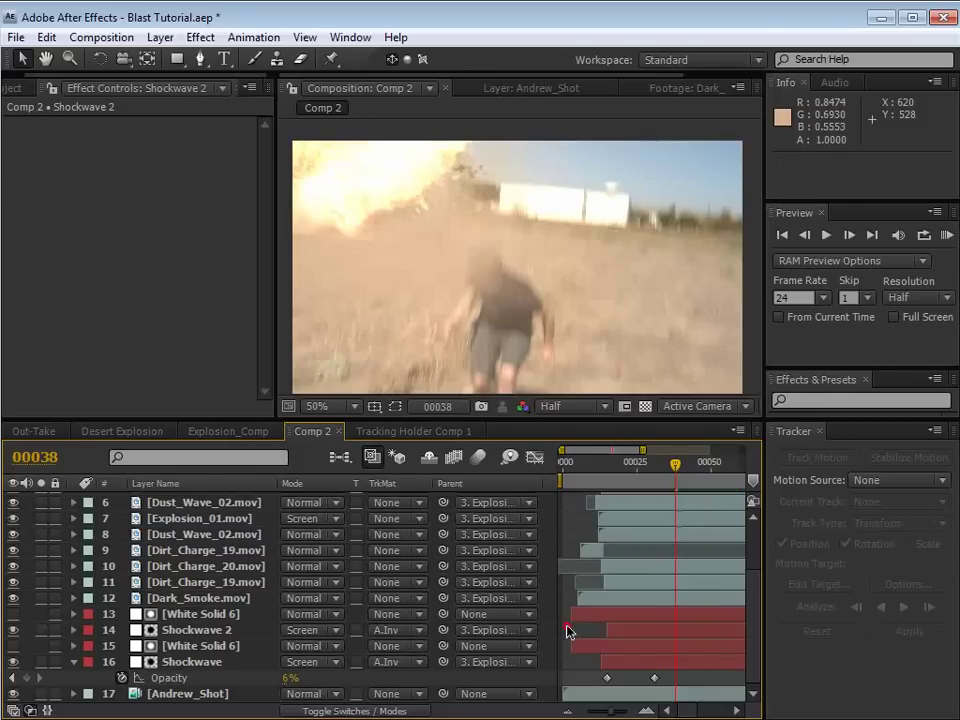
- Save the project and add a new 960 x 540 px white solid on top of all layers
key("ctrl+s")
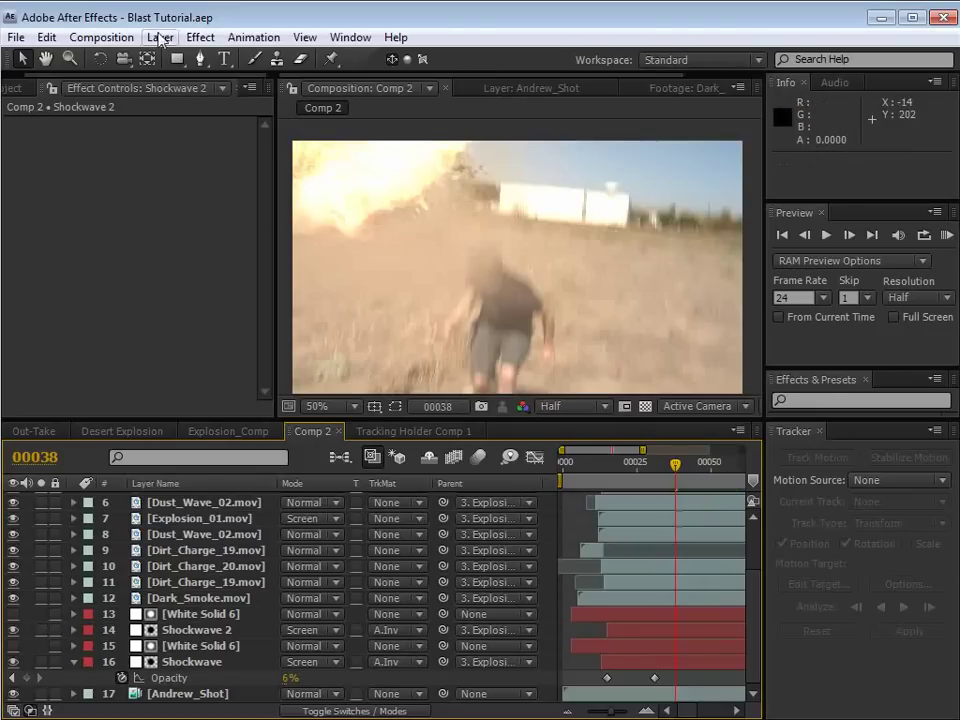
left_click(160, 38)
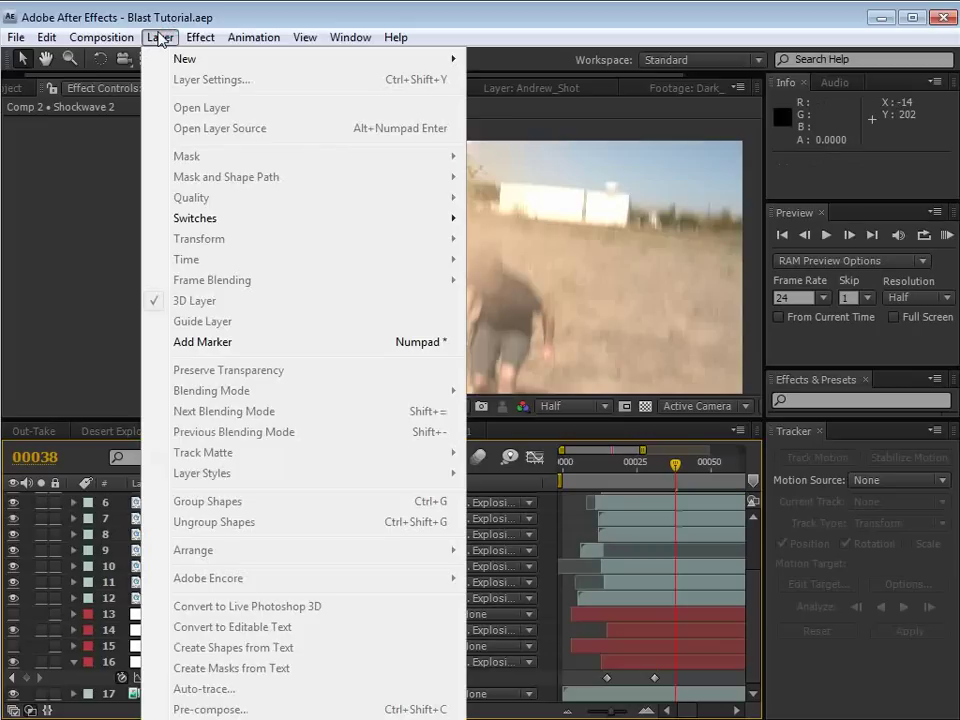
mouse_move(165, 59)
left_click(523, 88)
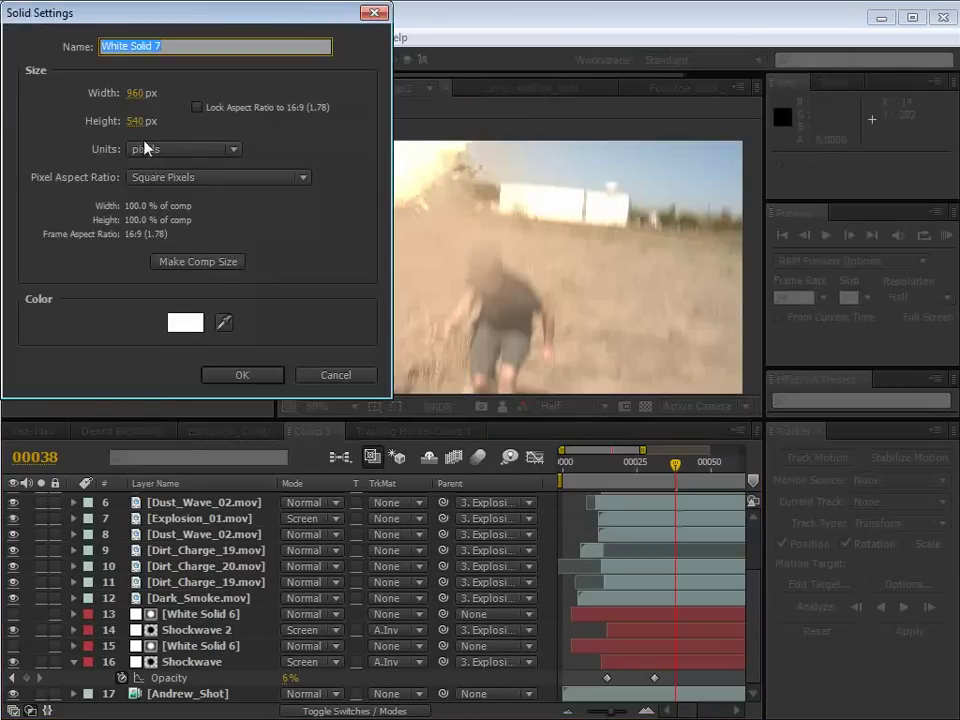
left_click(241, 372)
key("Caps_Lock")
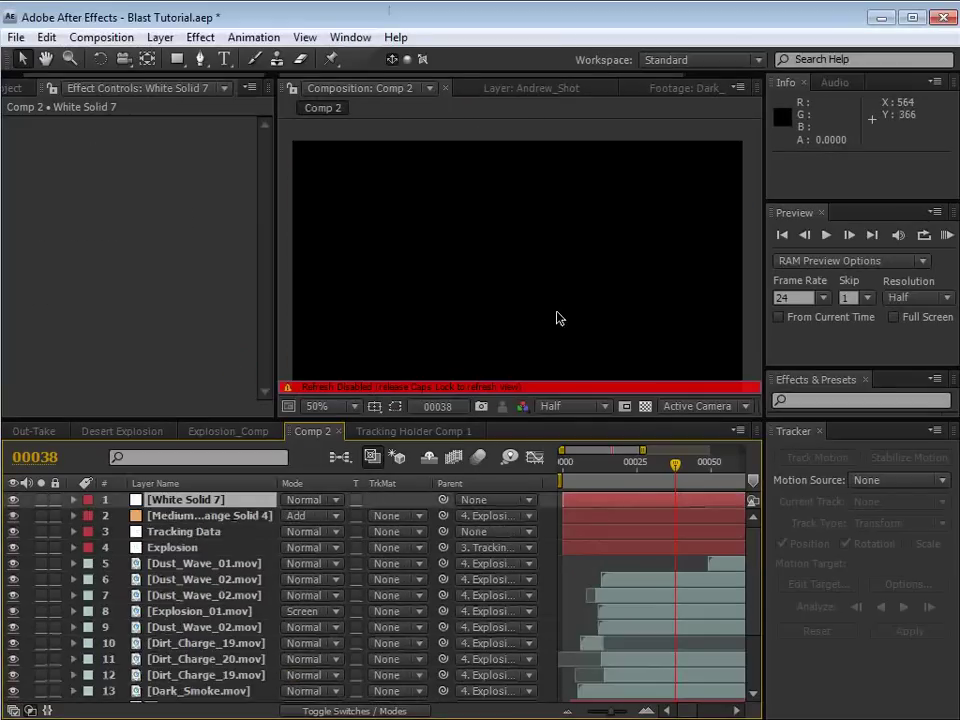
key("Caps_Lock")
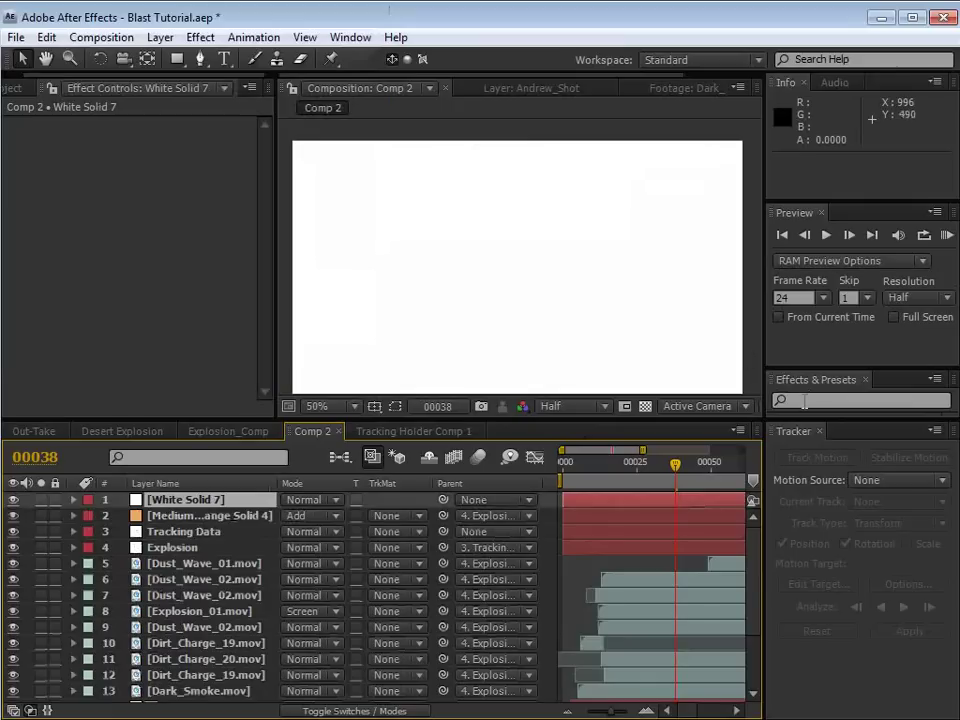
- Apply the Fractal Noise effect to the new white solid
left_click(804, 401)
type("fra")
left_click(200, 37)
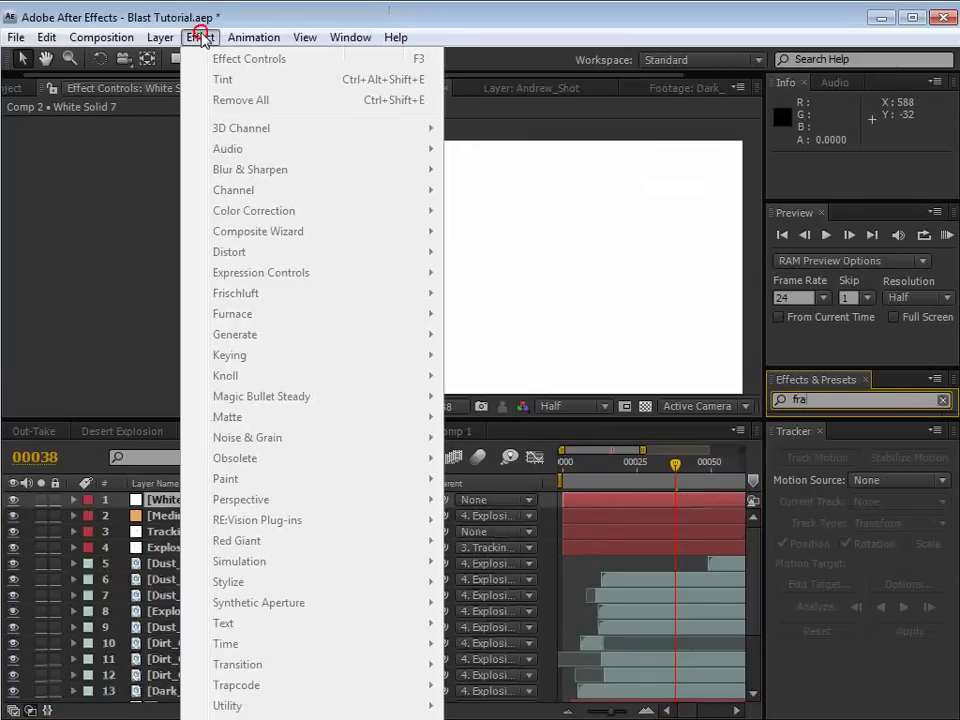
left_click(200, 37)
left_click(200, 37)
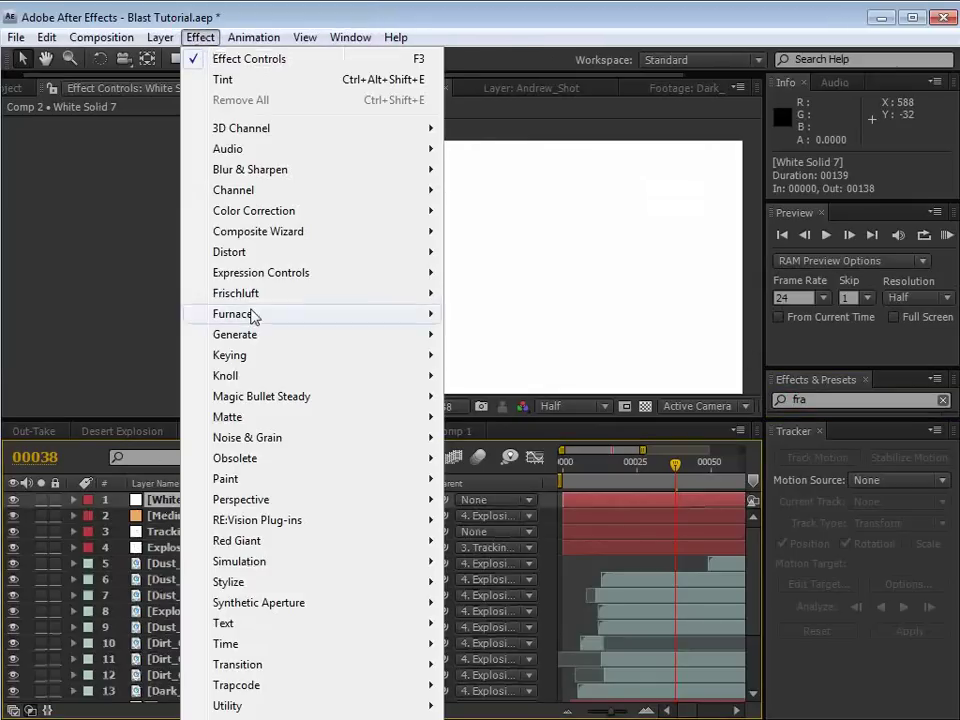
mouse_move(279, 437)
left_click(546, 480)
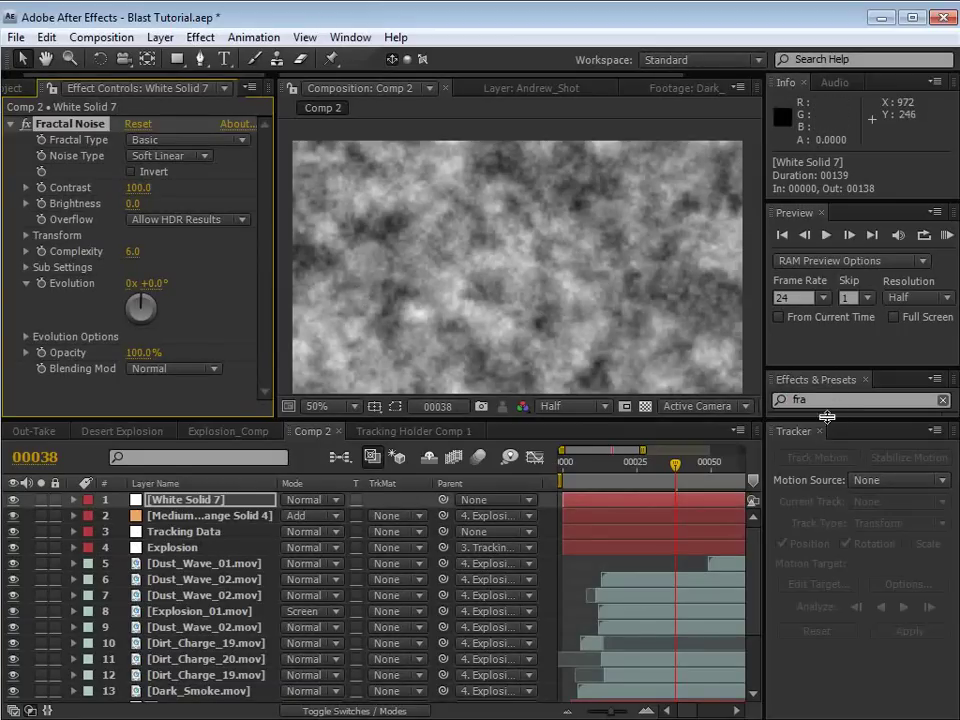
- Search the effects for "spher" and apply CC Sphere to the white solid
left_click_drag(826, 369, 827, 263)
double_click(827, 262)
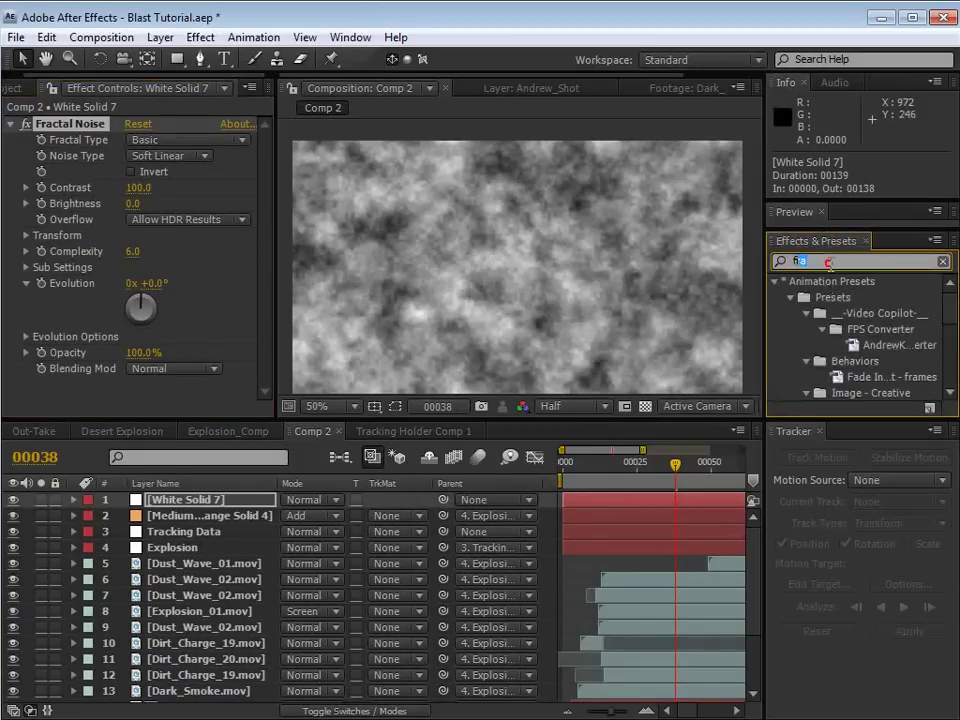
type("spher")
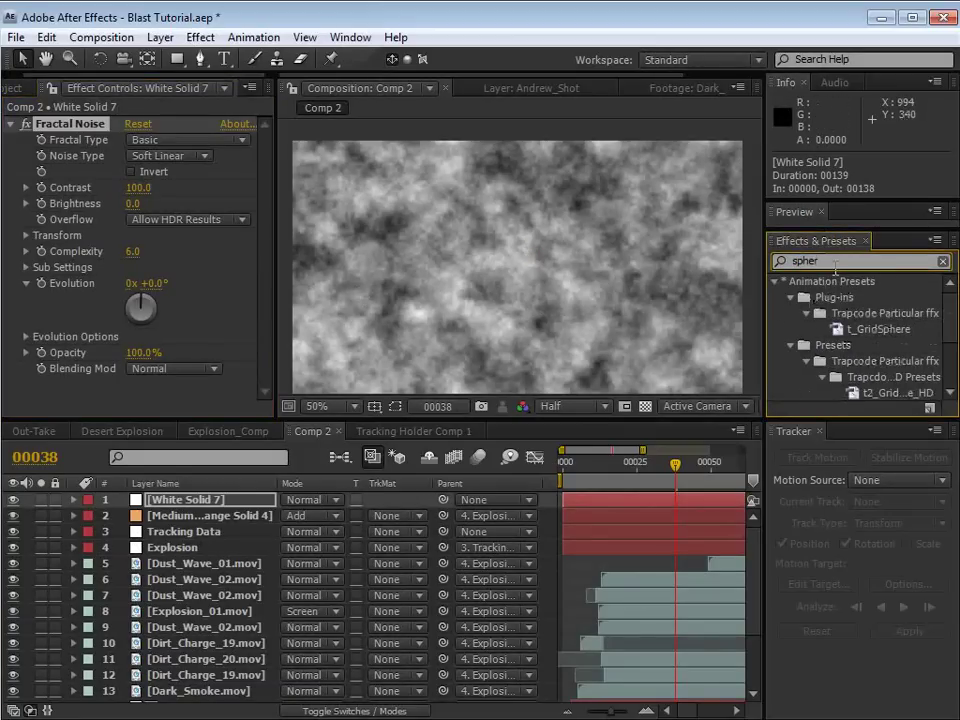
left_click_drag(835, 264, 532, 302)
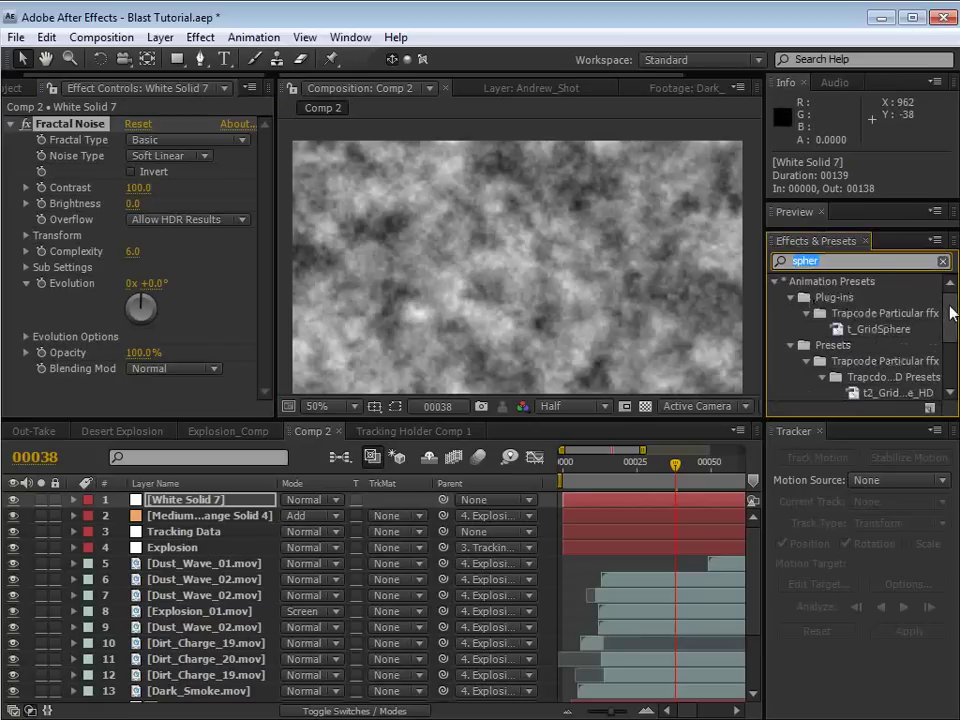
scroll(826, 368, "down", 3)
left_click_drag(843, 394, 375, 240)
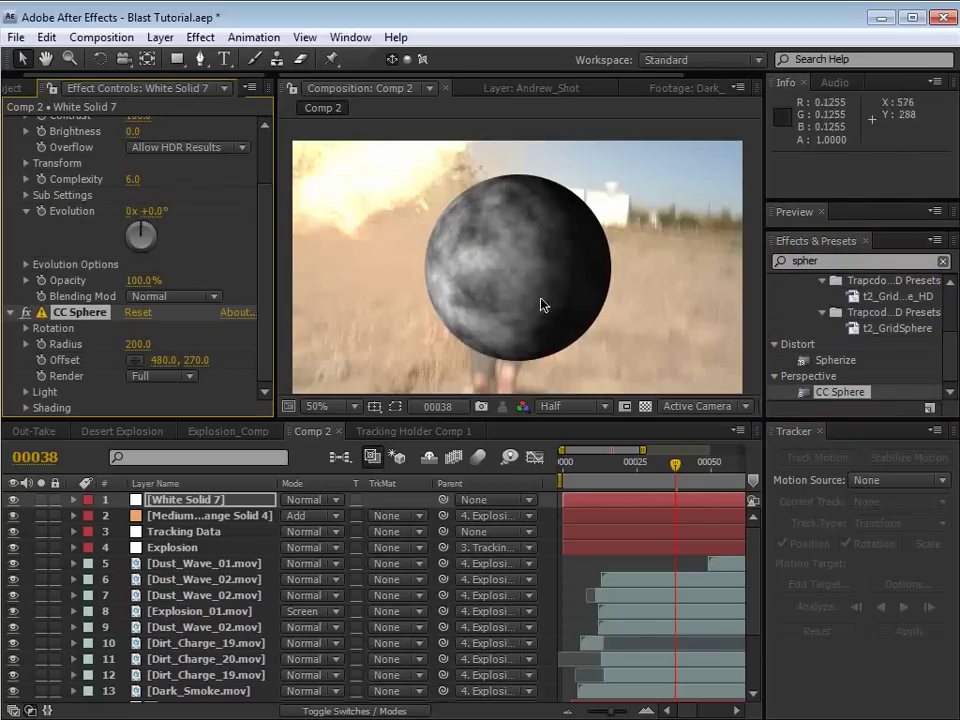
- Set CC Sphere's shading to Ambient 100, Diffuse 0 and Specular 0 for flat lighting
left_click(26, 409)
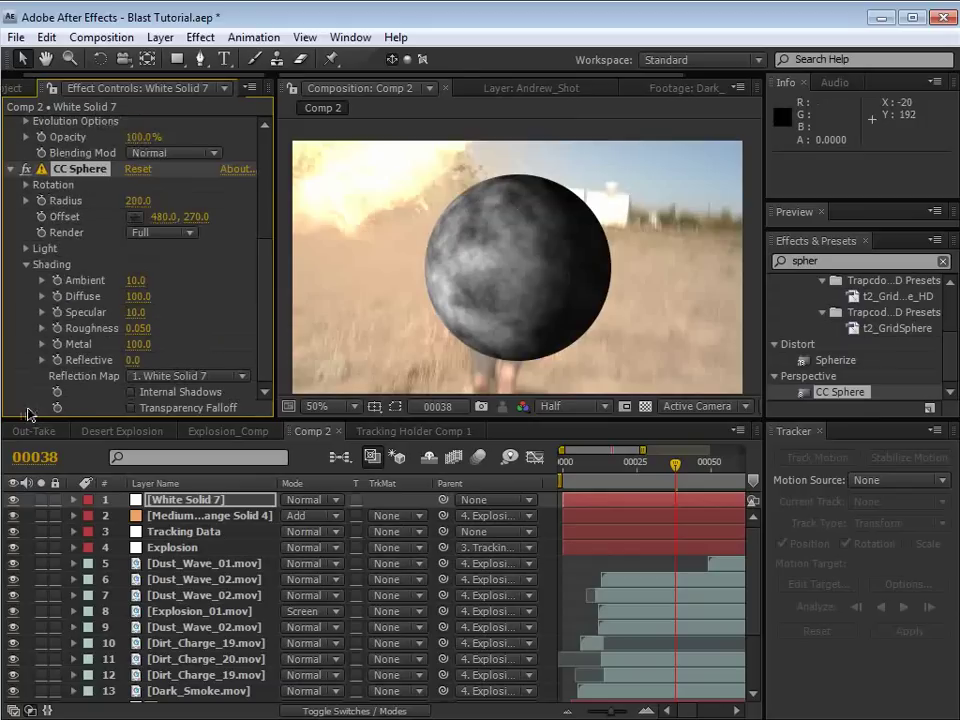
left_click(136, 284)
type("1")
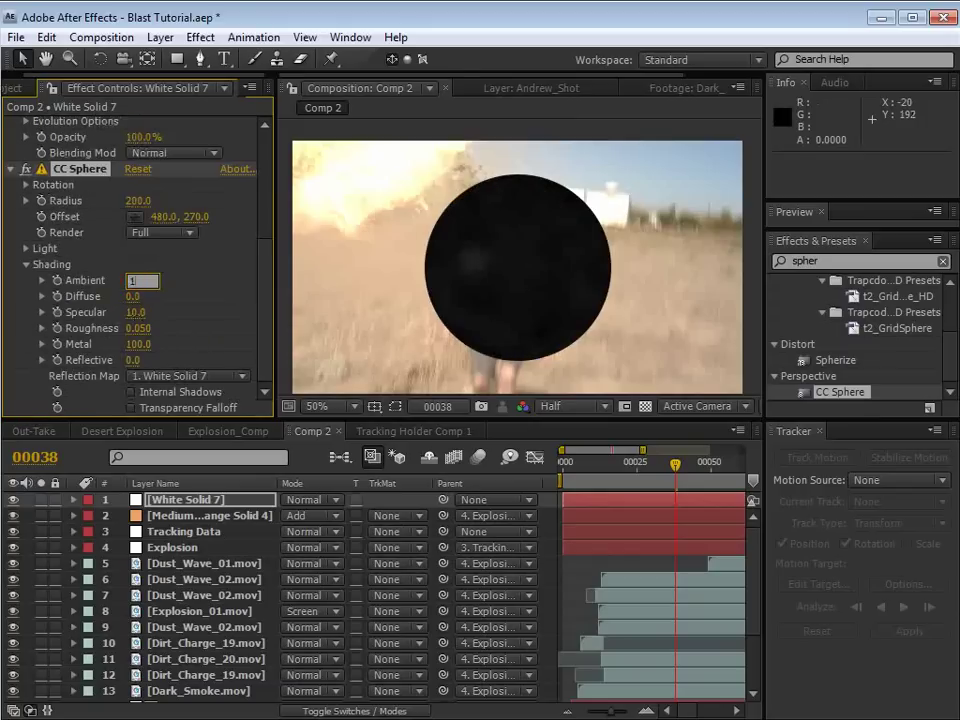
left_click(134, 312)
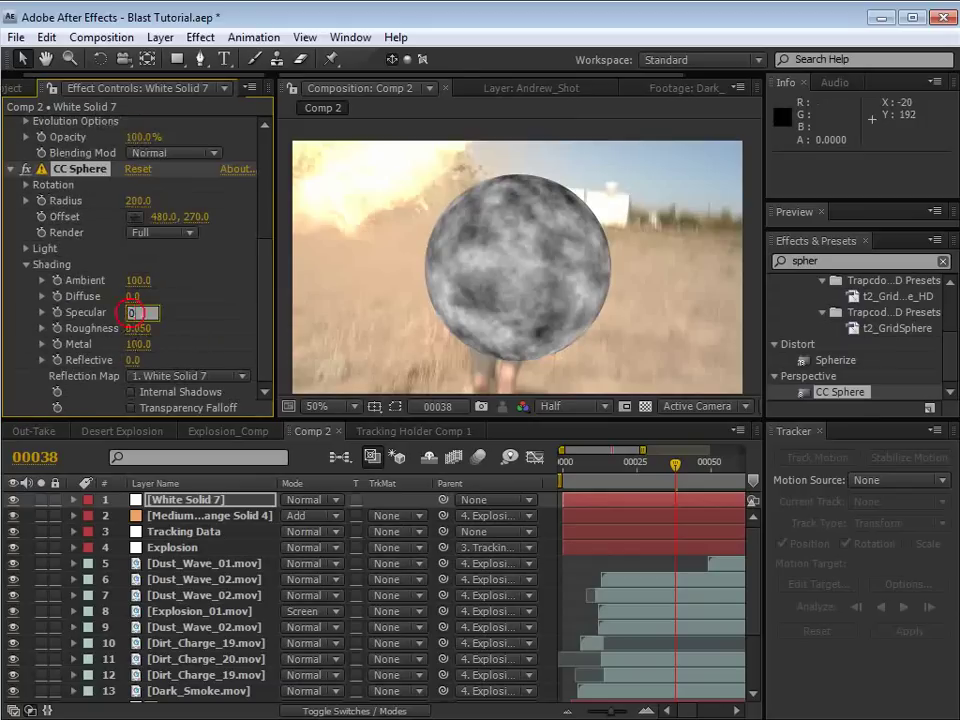
type("0")
key("Return")
- Add a Linear Wipe effect to the white solid and place it between Fractal Noise and CC Sphere
left_click(203, 38)
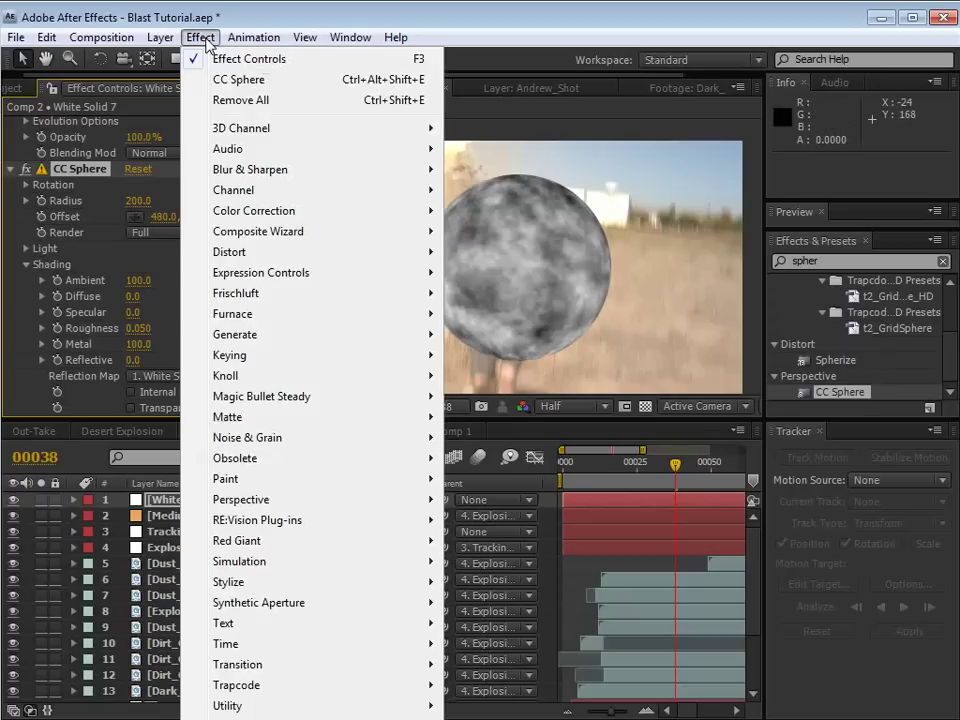
mouse_move(304, 667)
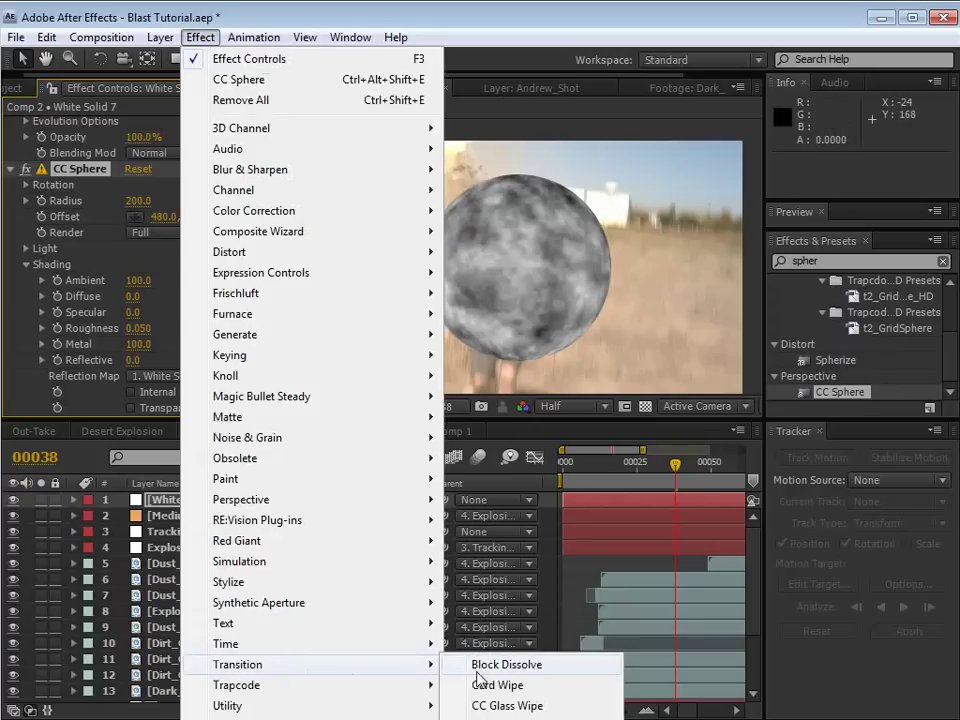
left_click(507, 719)
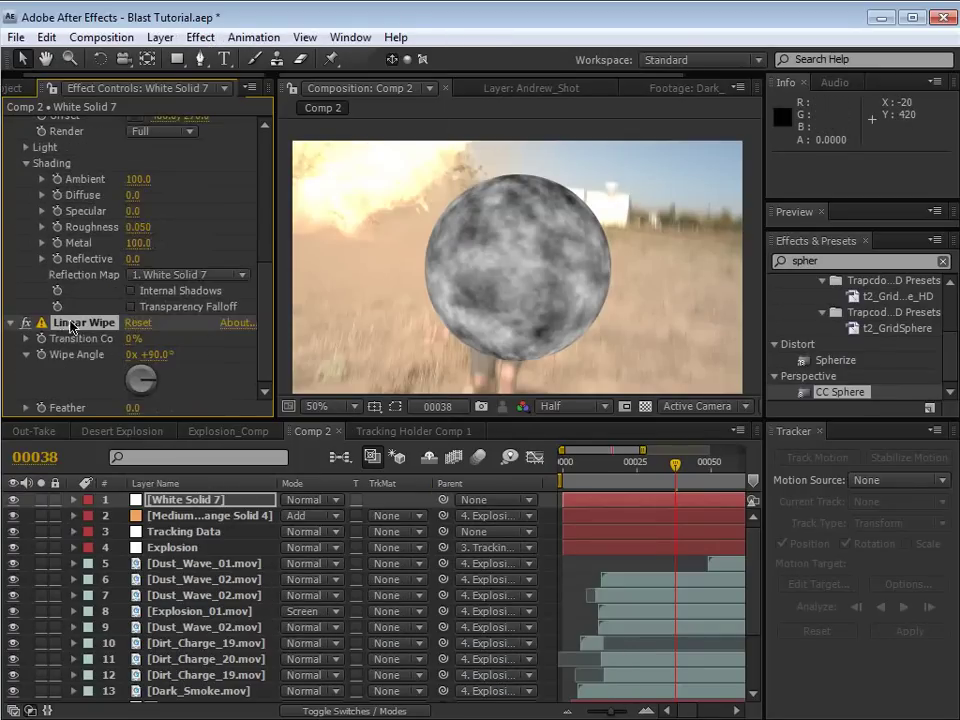
scroll(255, 344, "up", 5)
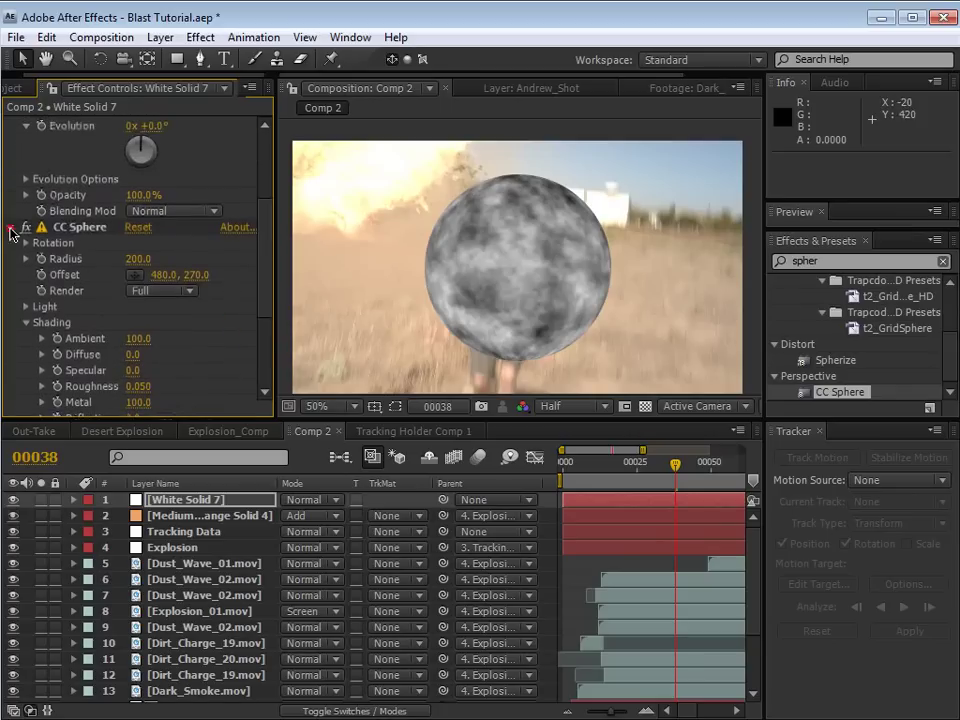
left_click(10, 233)
left_click_drag(52, 322, 72, 308)
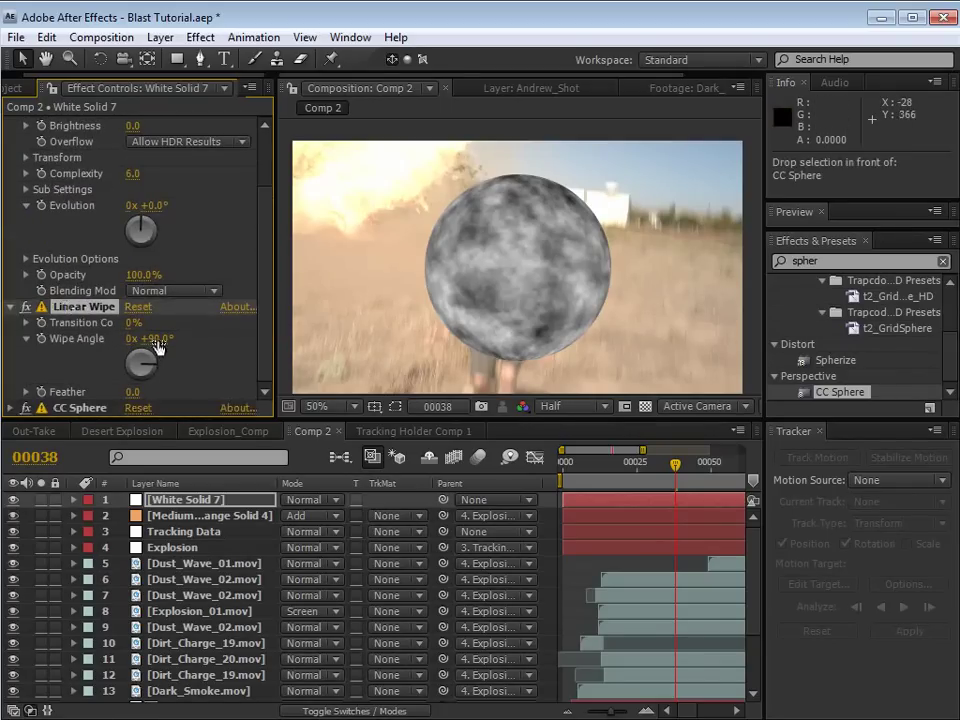
- Set the Linear Wipe to a 0° wipe angle, 50% transition completion and a feather of 14
key("Return")
left_click_drag(140, 322, 169, 318)
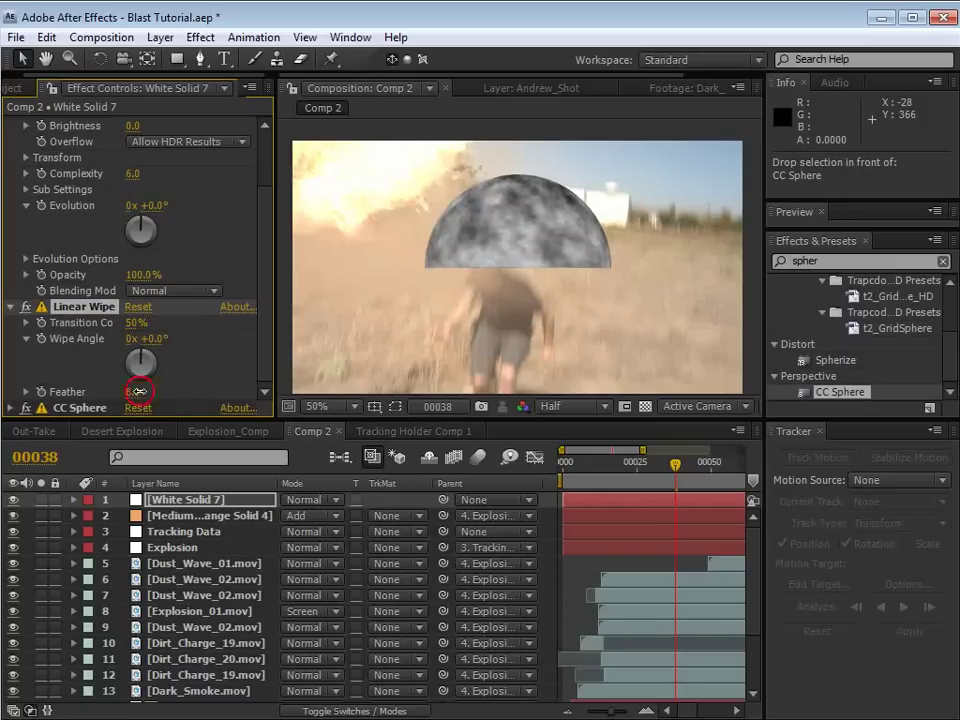
left_click_drag(139, 391, 142, 386)
- Duplicate the Linear Wipe above the original and set the copy to a 180° wipe angle, 41% completion and a feather of 62
key("ctrl+d")
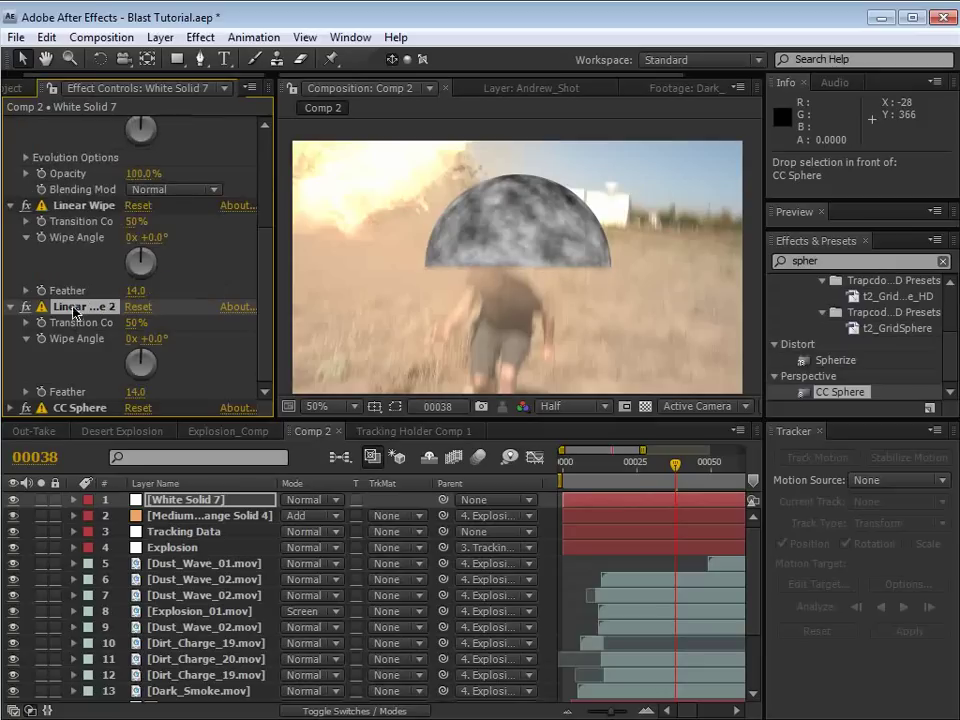
left_click_drag(75, 306, 90, 200)
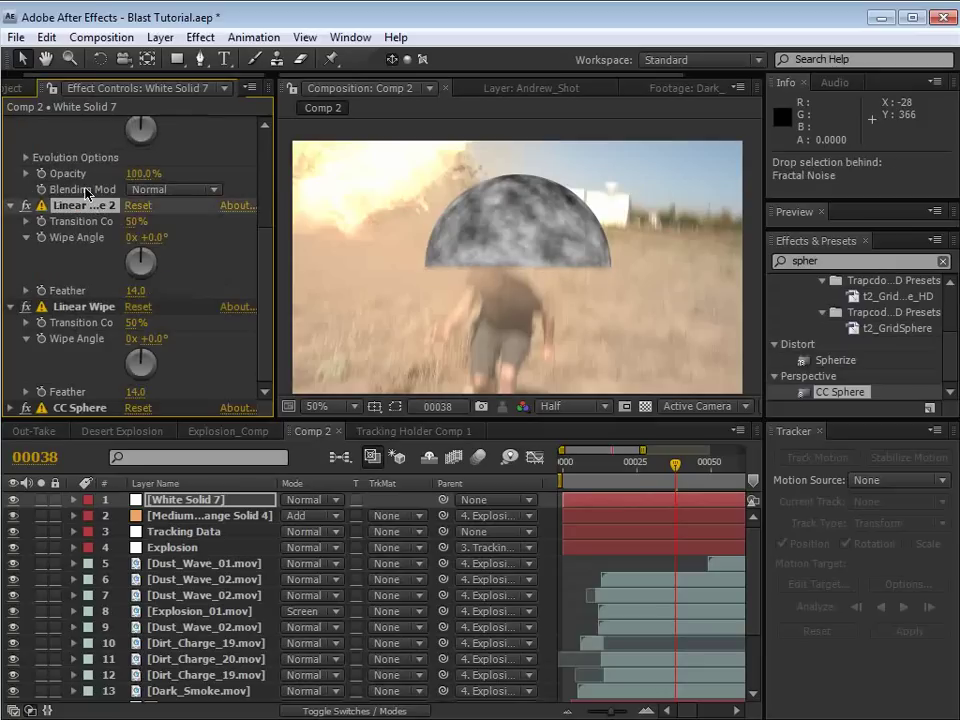
left_click(150, 239)
type("180")
key("Return")
left_click_drag(136, 221, 123, 221)
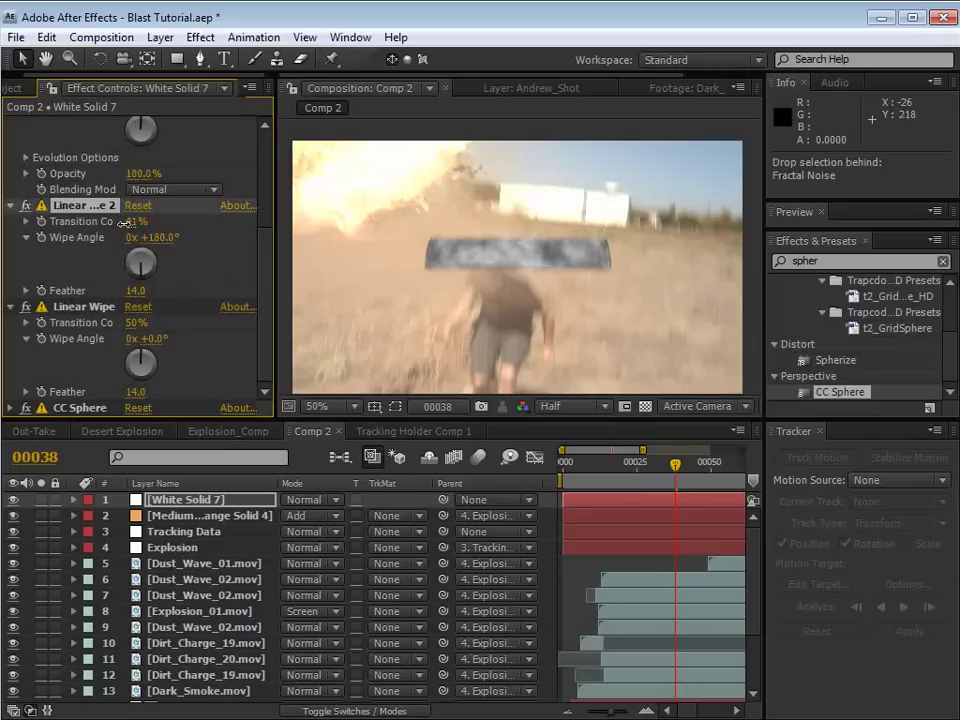
left_click_drag(138, 292, 146, 290)
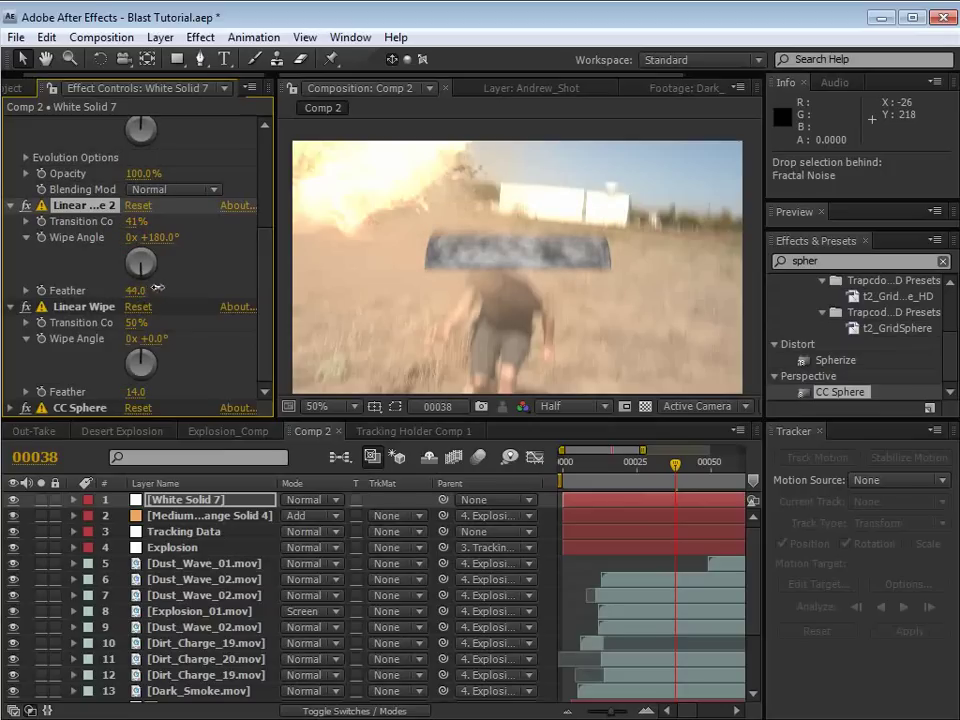
mouse_move(141, 224)
left_mouse_down()
mouse_move(121, 223)
mouse_move(135, 228)
left_mouse_up()
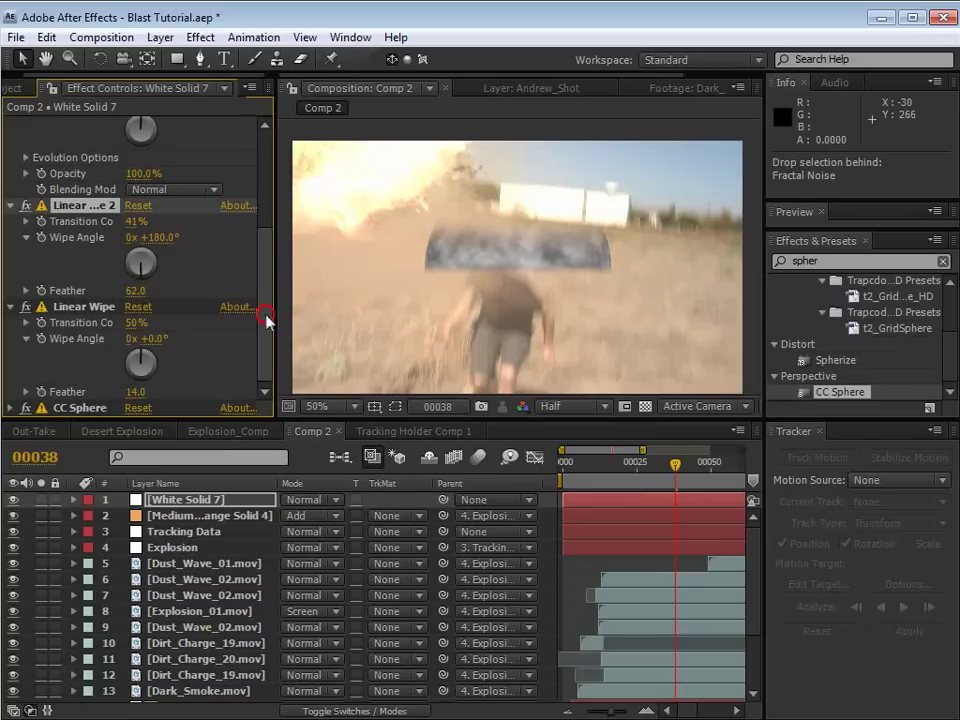
- Tilt the CC Sphere ring to -13° Rotation X and -1° Rotation Y
left_click(10, 408)
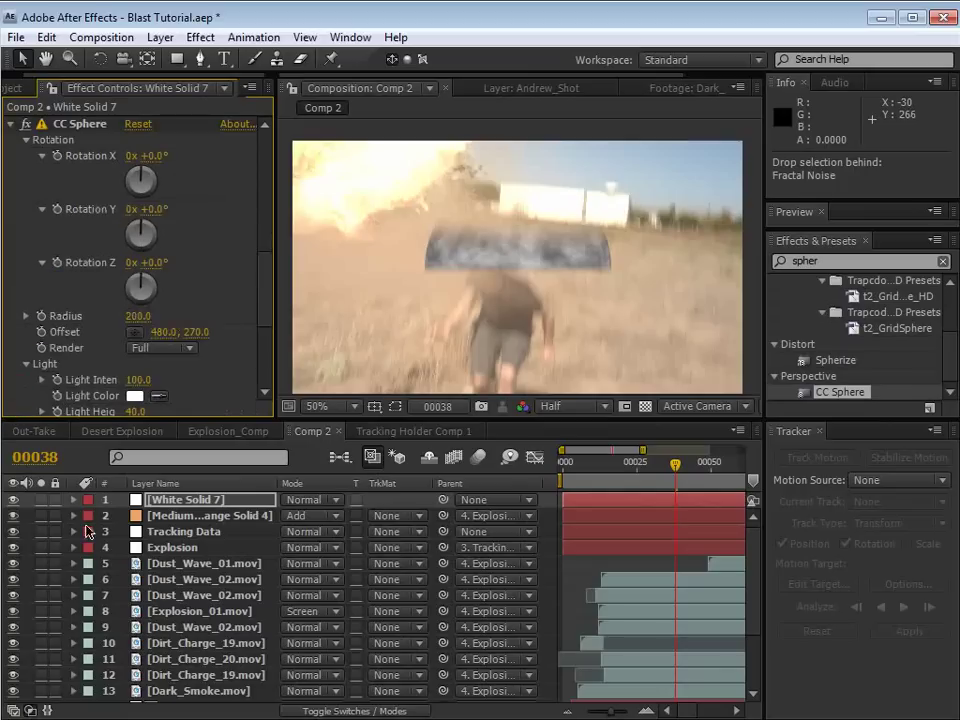
left_click_drag(155, 211, 154, 212)
mouse_move(150, 155)
left_mouse_down()
mouse_move(137, 159)
mouse_move(150, 156)
left_mouse_up()
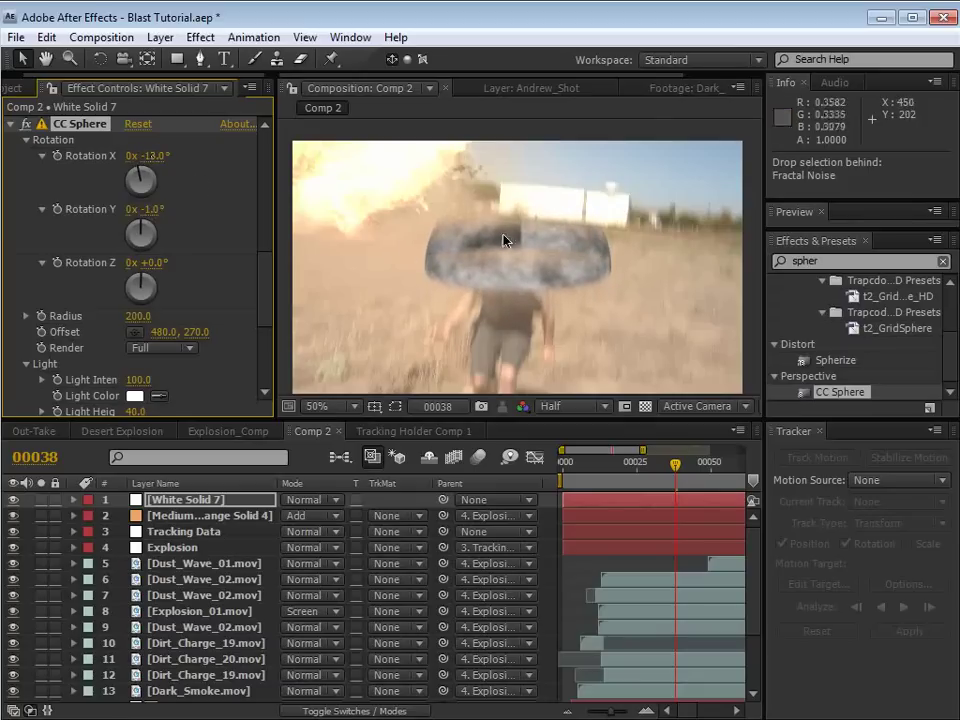
- Set the Fractal Noise scale to 89 and its contrast to 123
scroll(268, 310, "up", 10)
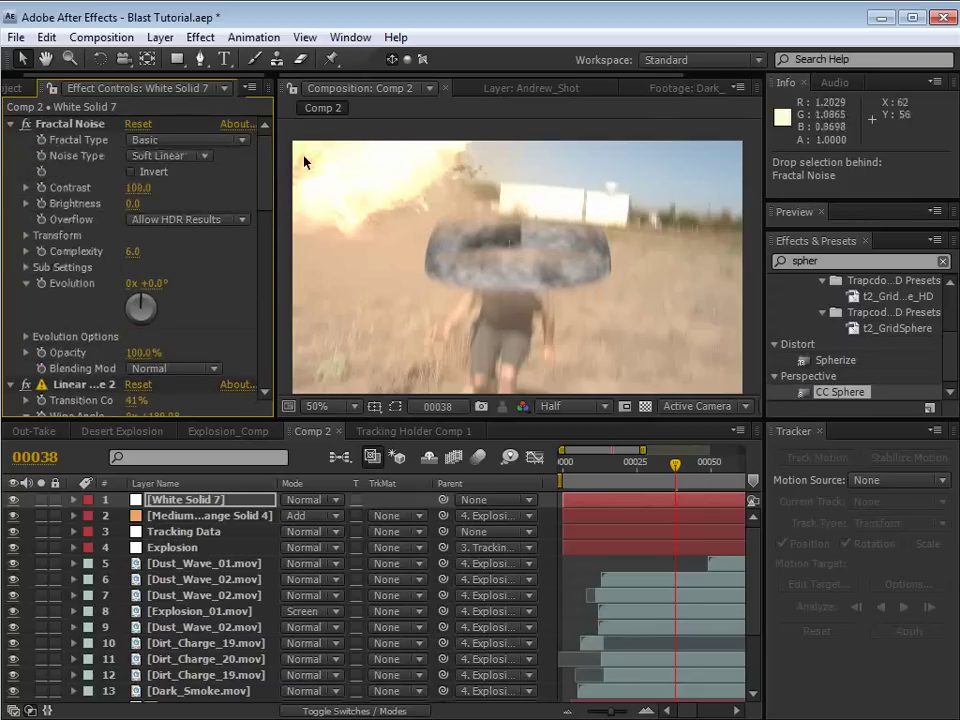
left_click(26, 237)
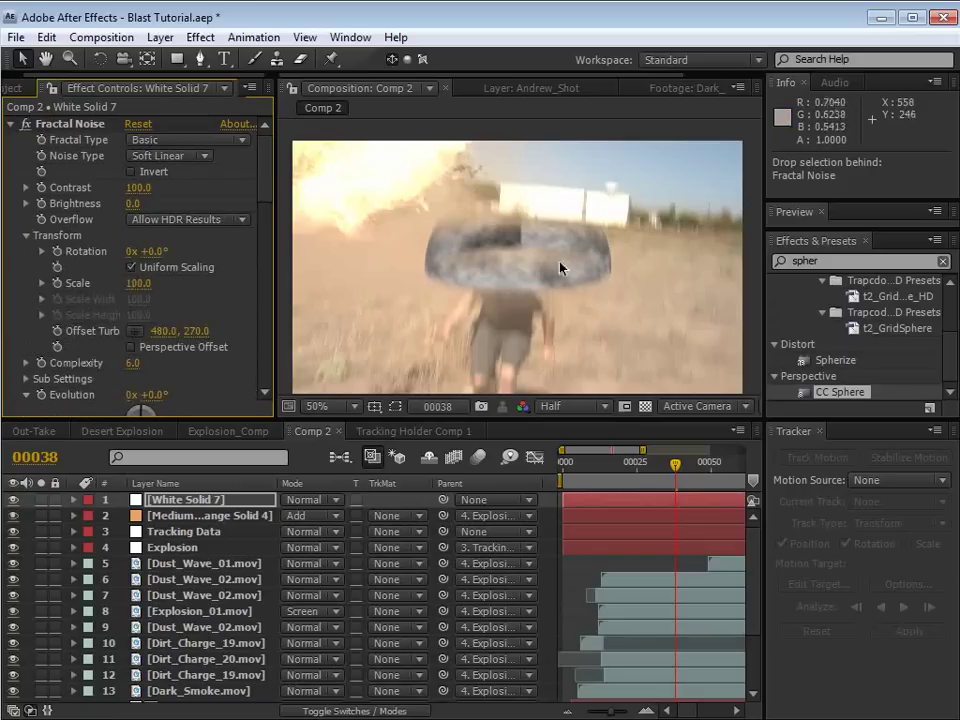
left_click_drag(137, 286, 121, 283)
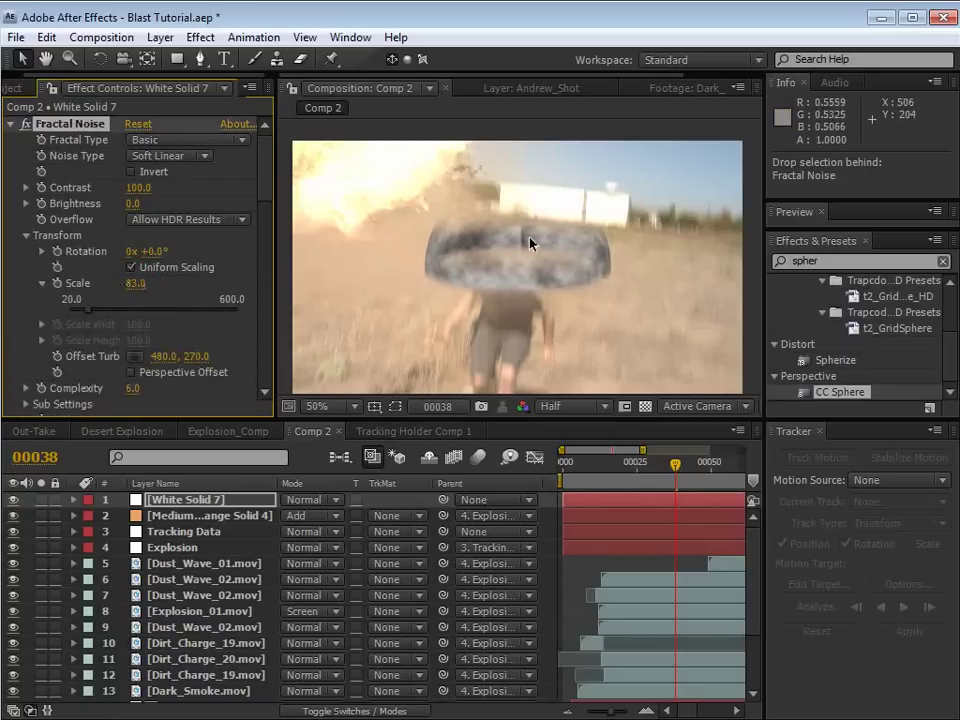
left_click_drag(136, 284, 142, 284)
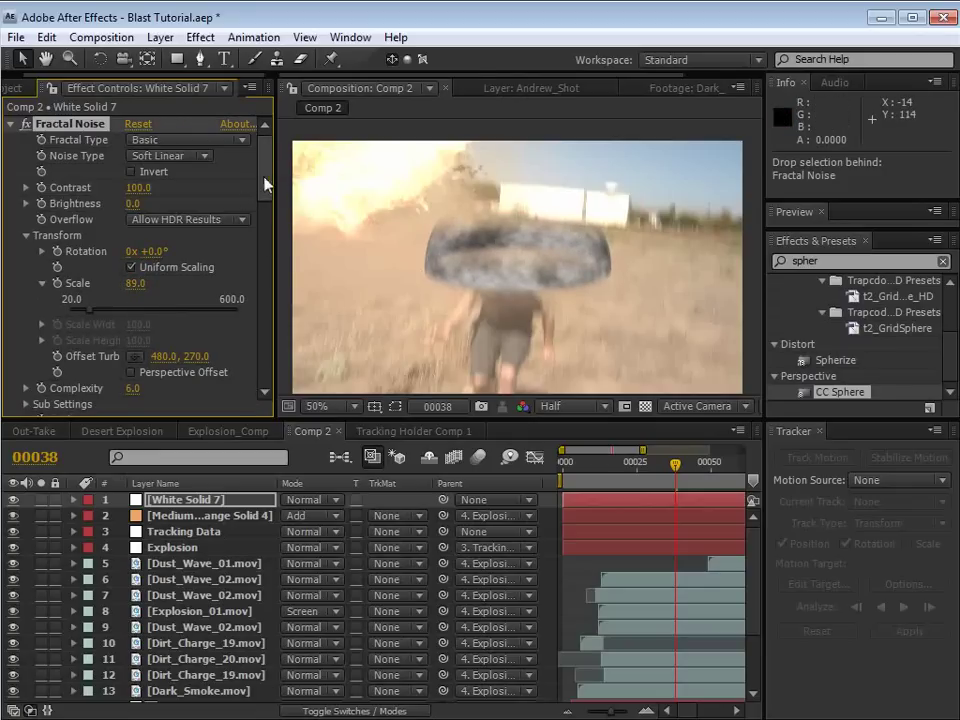
left_click_drag(136, 188, 166, 200)
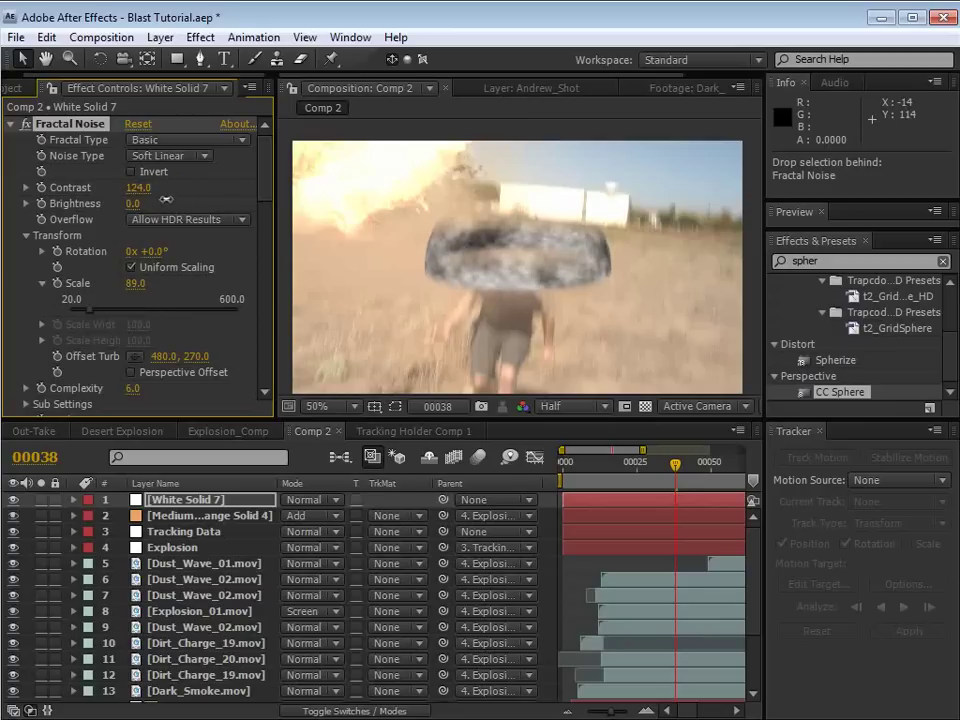
- Set the white solid's blending mode to Add and its opacity to 35%
left_click(310, 499)
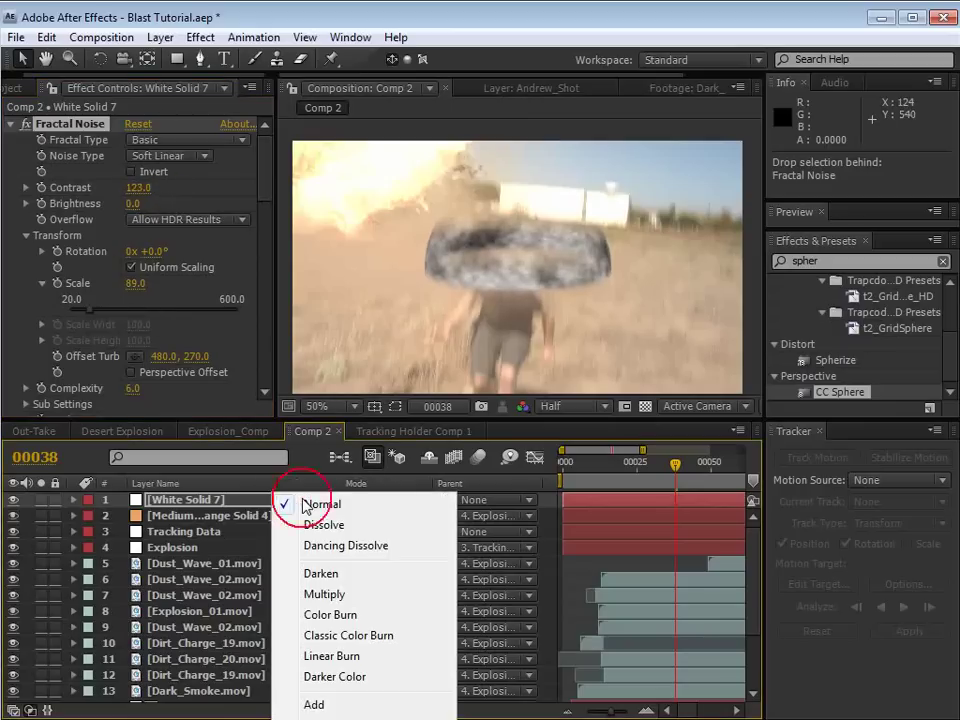
left_click(316, 705)
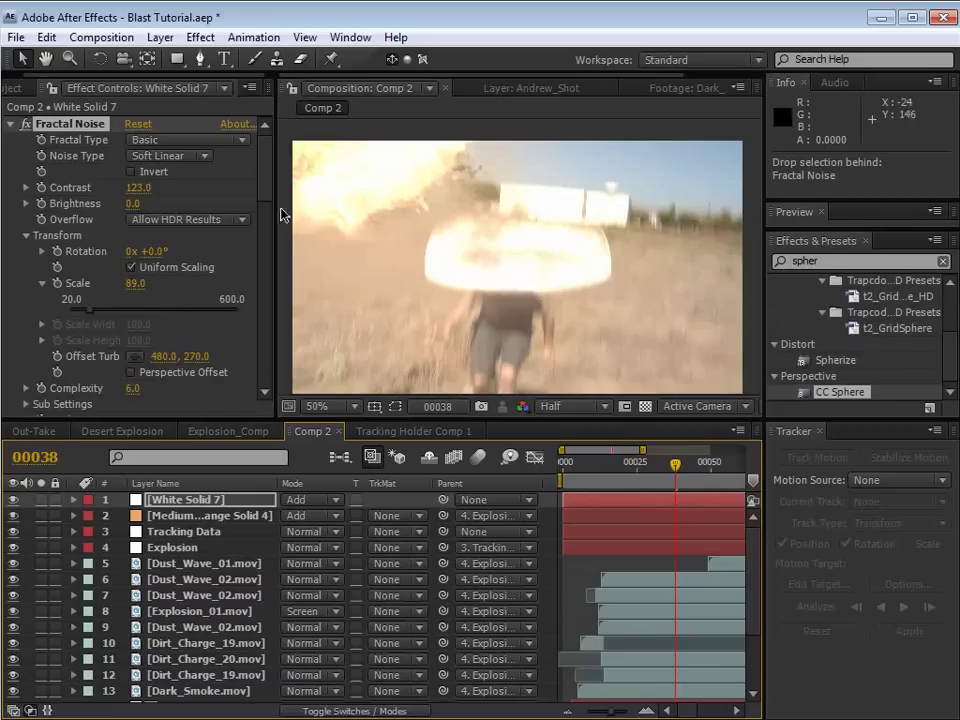
left_click_drag(266, 189, 259, 243)
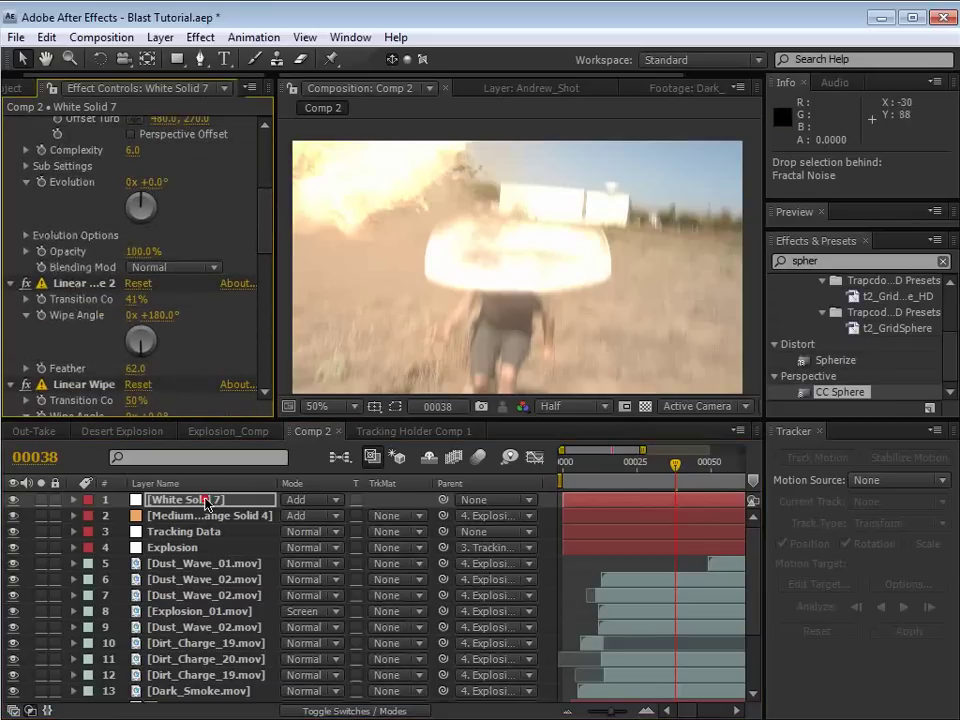
key("t")
left_click_drag(294, 515, 243, 530)
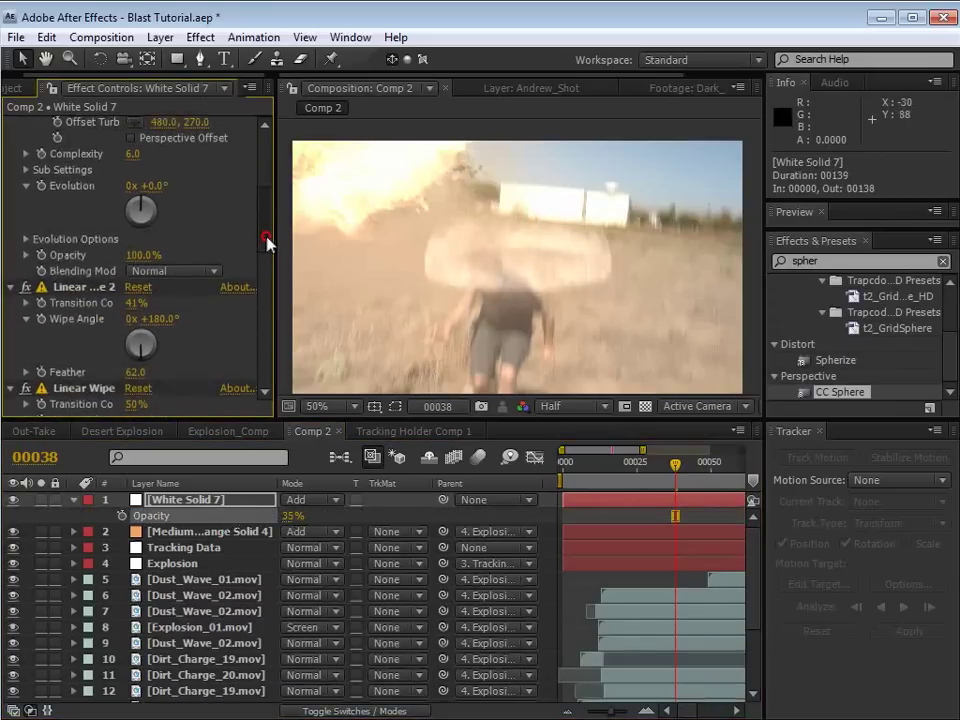
- Keyframe CC Sphere's radius so the ring expands from frame 15 to a radius of 1297 at frame 27
mouse_move(267, 240)
left_mouse_down()
mouse_move(261, 370)
mouse_move(266, 313)
left_mouse_up()
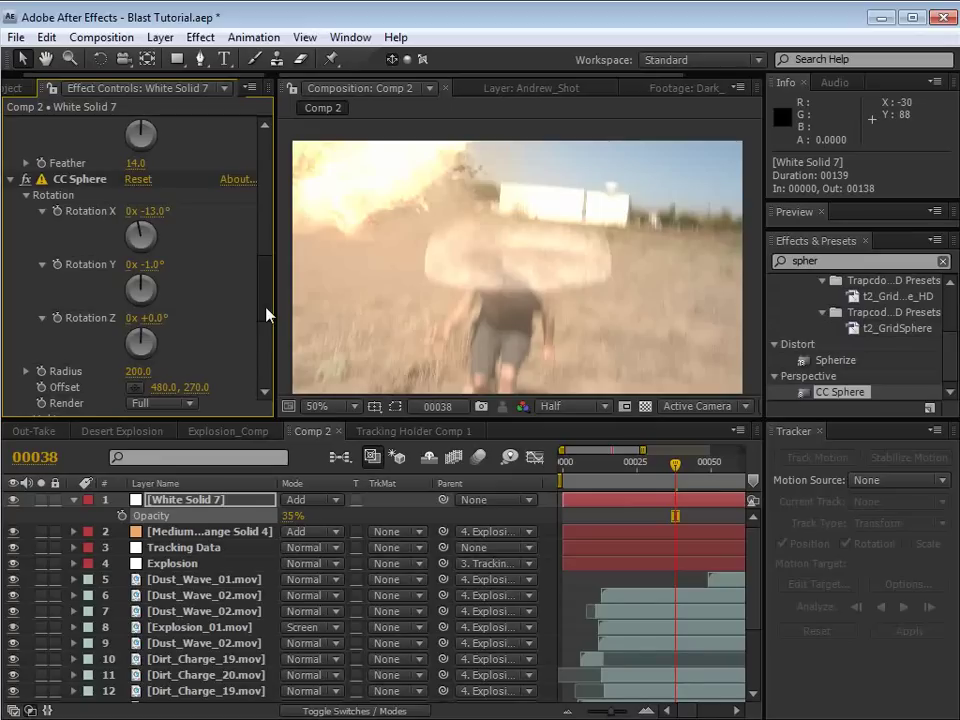
left_click(607, 470)
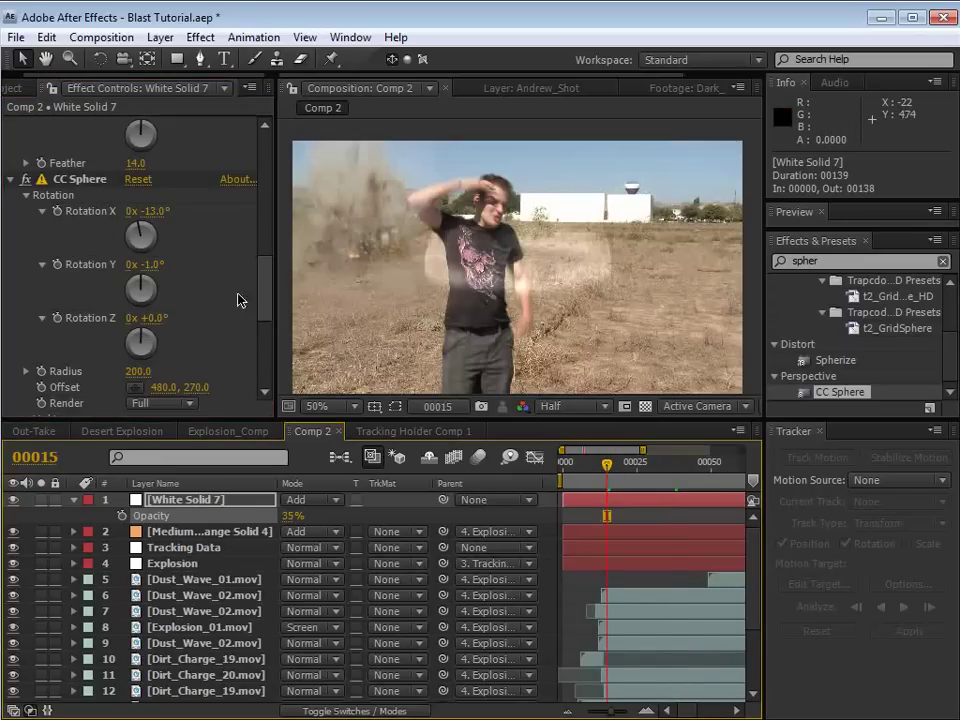
left_click_drag(145, 374, 959, 320)
left_click(642, 463)
left_click_drag(700, 320, 687, 437)
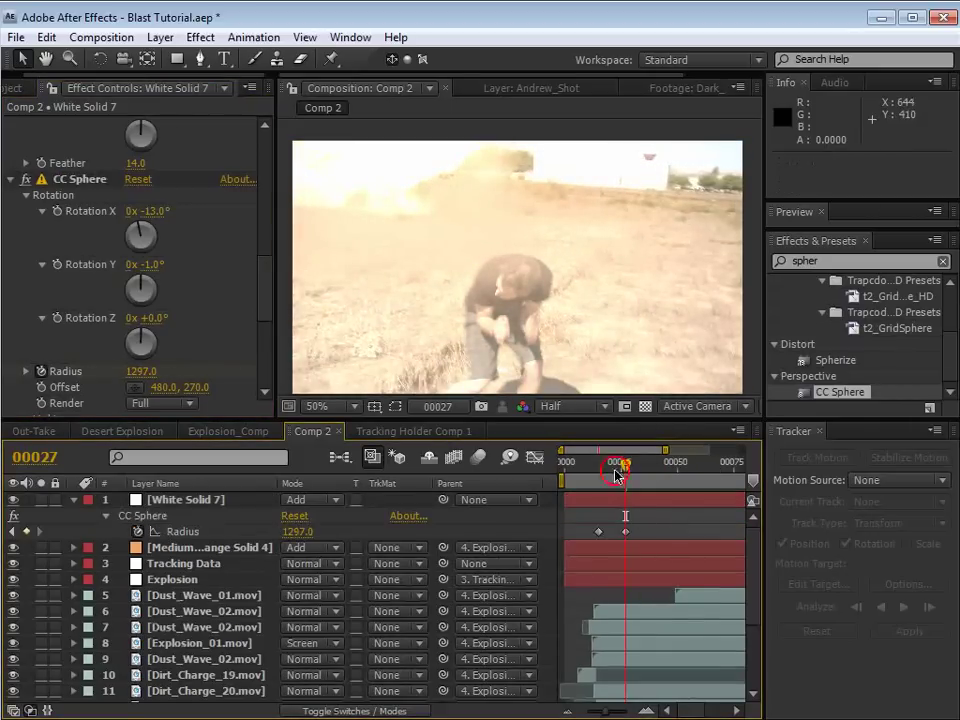
- Solo White Solid 7 at frame 18 and remove CC Sphere's existing radius keyframes
left_click_drag(610, 466, 606, 467)
left_click(41, 499)
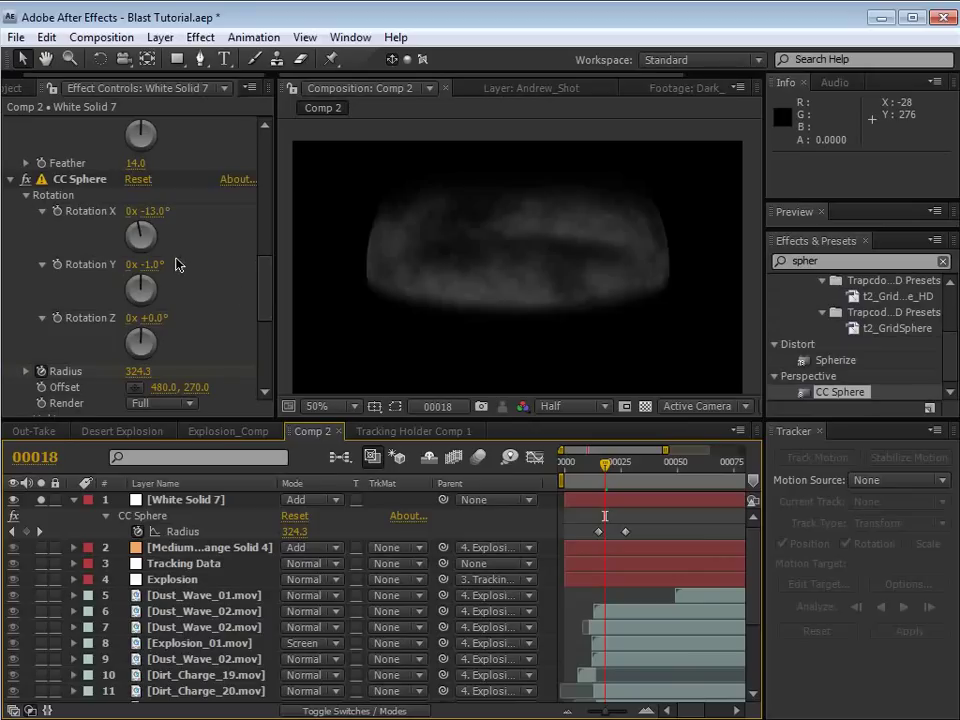
mouse_move(155, 264)
left_mouse_down()
mouse_move(190, 264)
mouse_move(170, 264)
left_mouse_up()
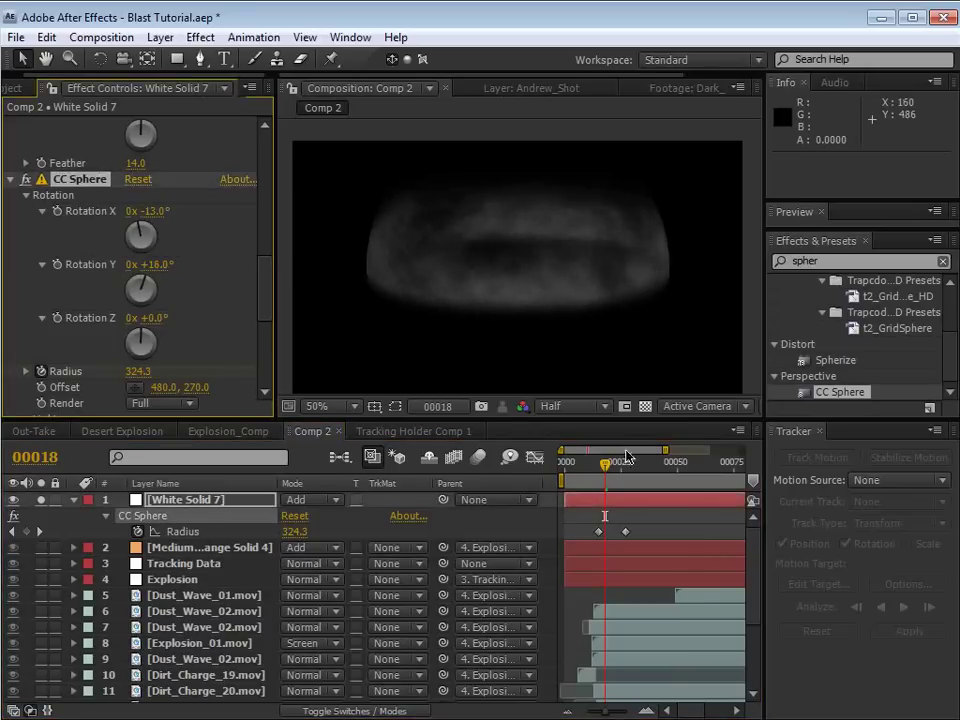
left_click_drag(604, 465, 605, 467)
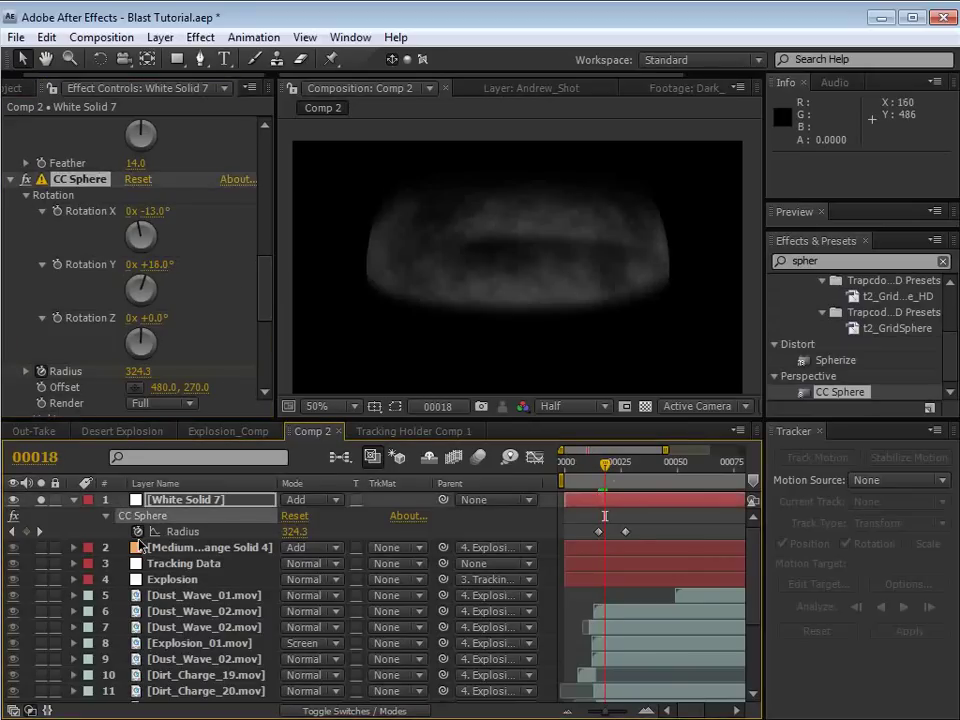
left_click(139, 531)
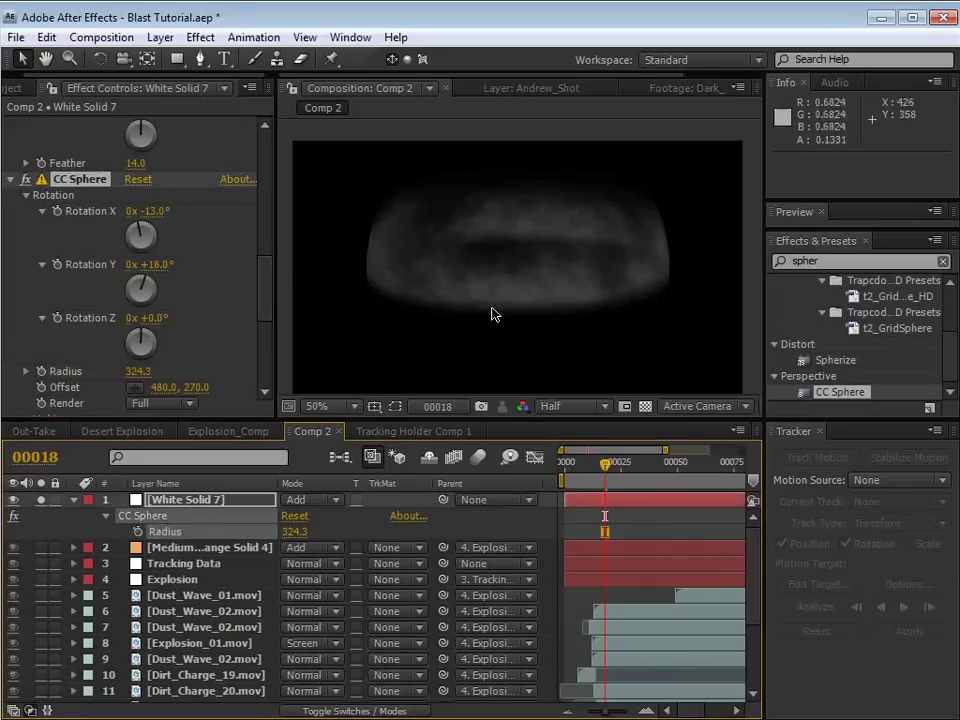
- Keyframe CC Sphere's Rotation Y from 16° at frame 18 to 85° at frame 36
left_click(57, 264)
key("space")
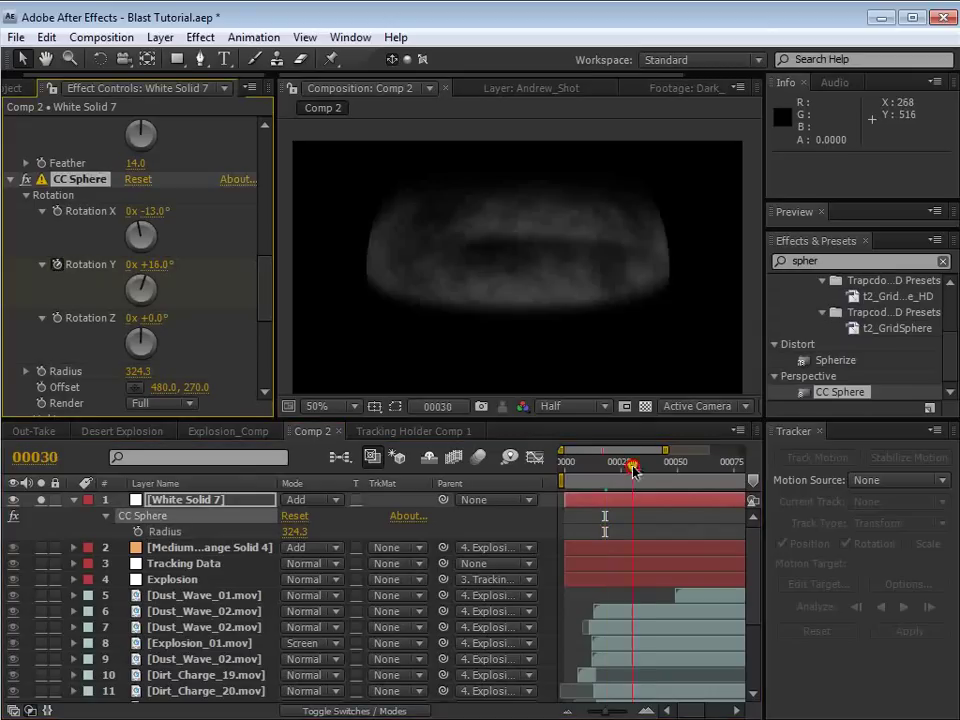
left_click_drag(161, 268, 233, 266)
key("u")
- Keyframe CC Sphere's radius from 46.3 at frame 18 to 1725.3 at frame 36
left_click_drag(649, 486, 604, 486)
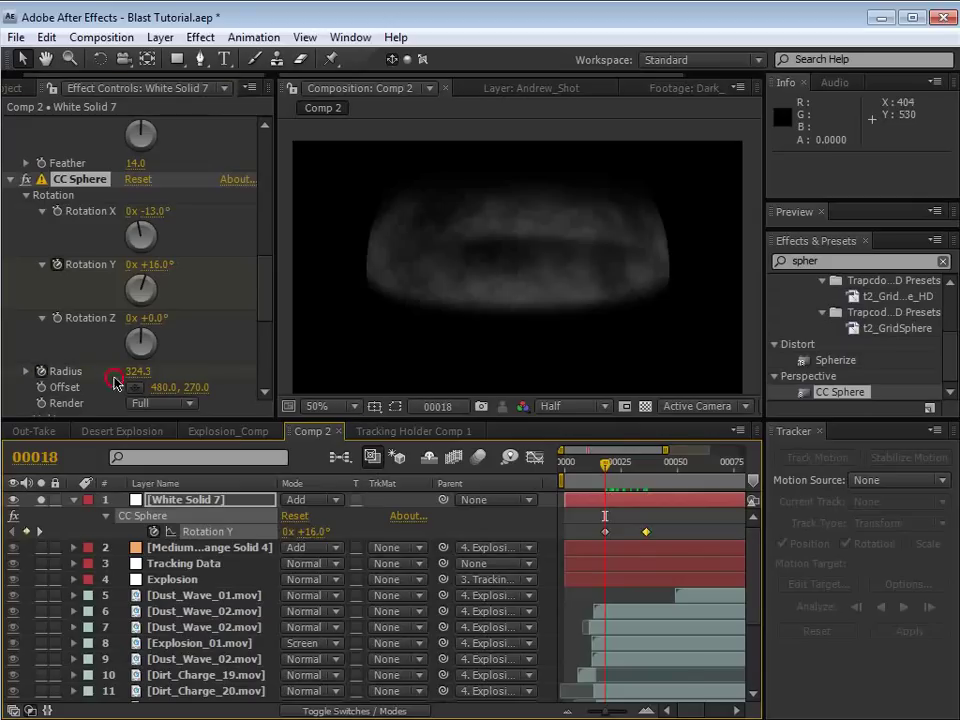
left_click_drag(114, 381, 4, 398)
left_click_drag(113, 381, 52, 384)
left_click_drag(604, 467, 645, 477)
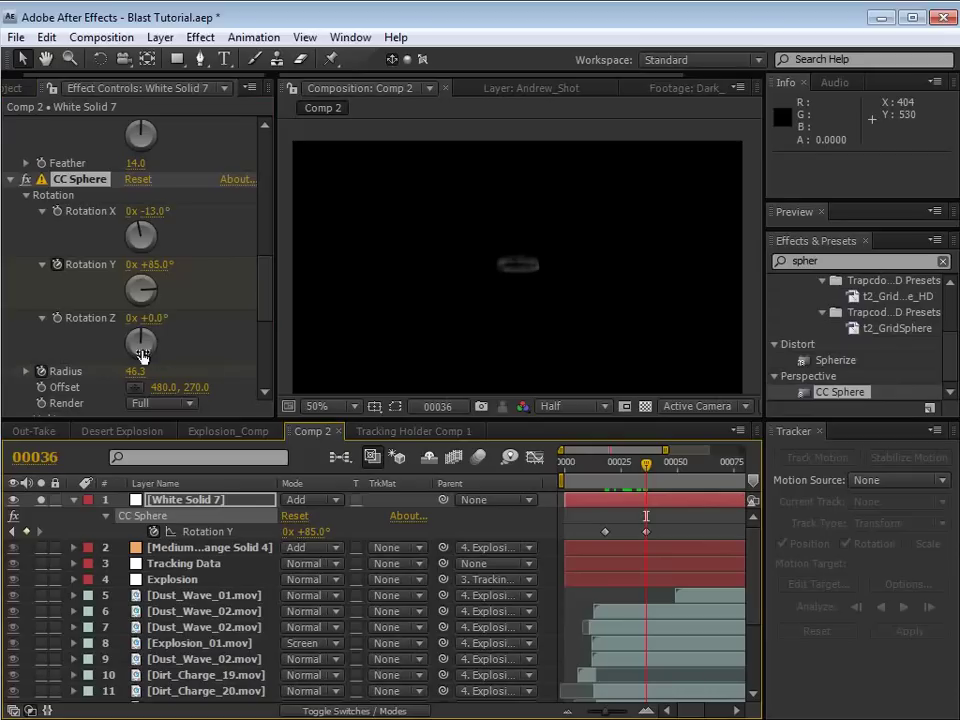
left_click_drag(136, 371, 294, 411)
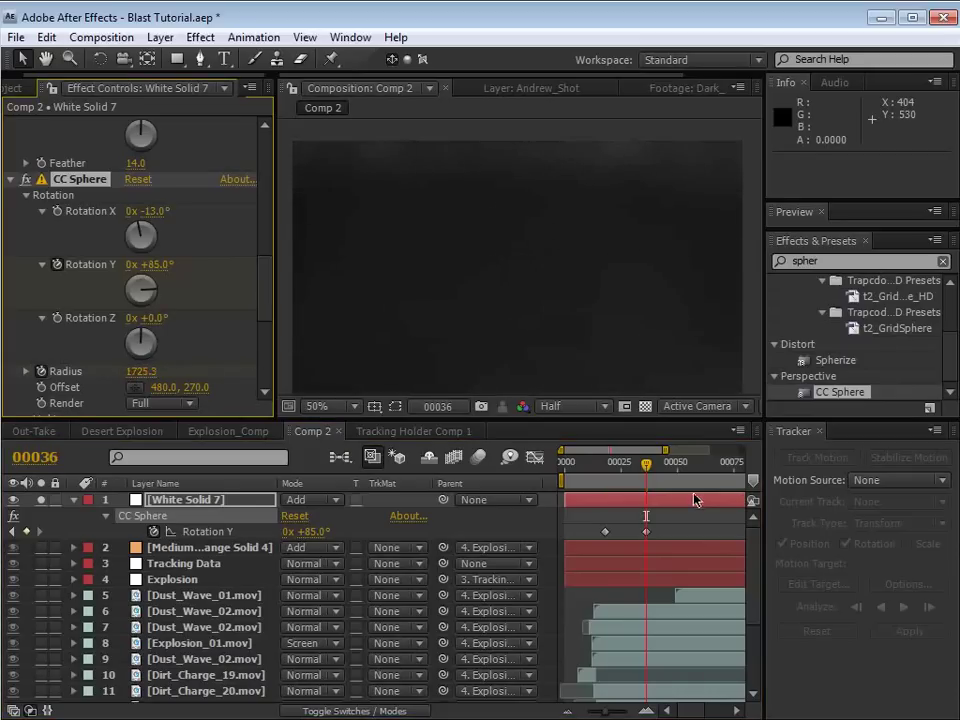
- Set CC Sphere's Rotation Y keyframe at frame 18 to -169° and its Rotation X to -8°
left_click_drag(646, 466, 604, 465)
key("u")
key("u")
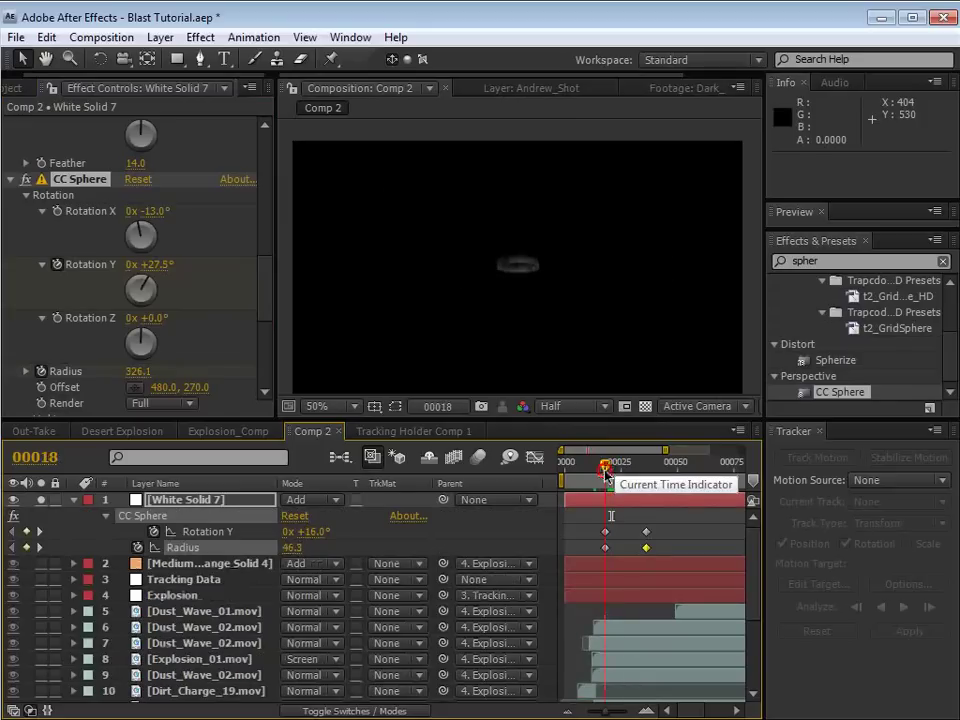
left_click_drag(318, 530, 262, 531)
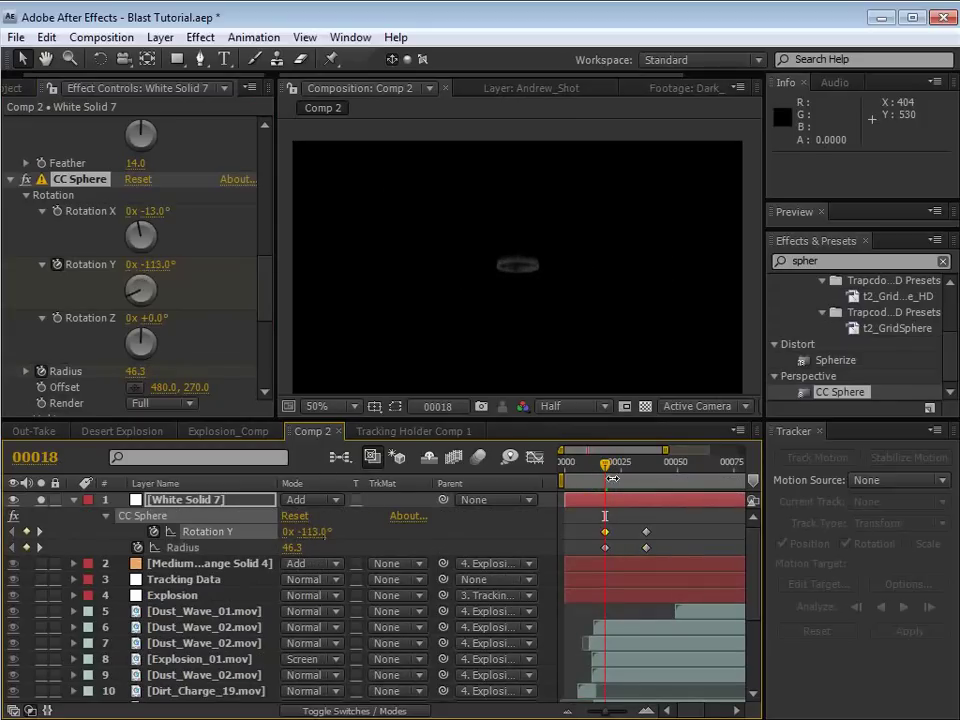
mouse_move(604, 465)
left_mouse_down()
mouse_move(622, 472)
mouse_move(604, 483)
mouse_move(619, 470)
left_mouse_up()
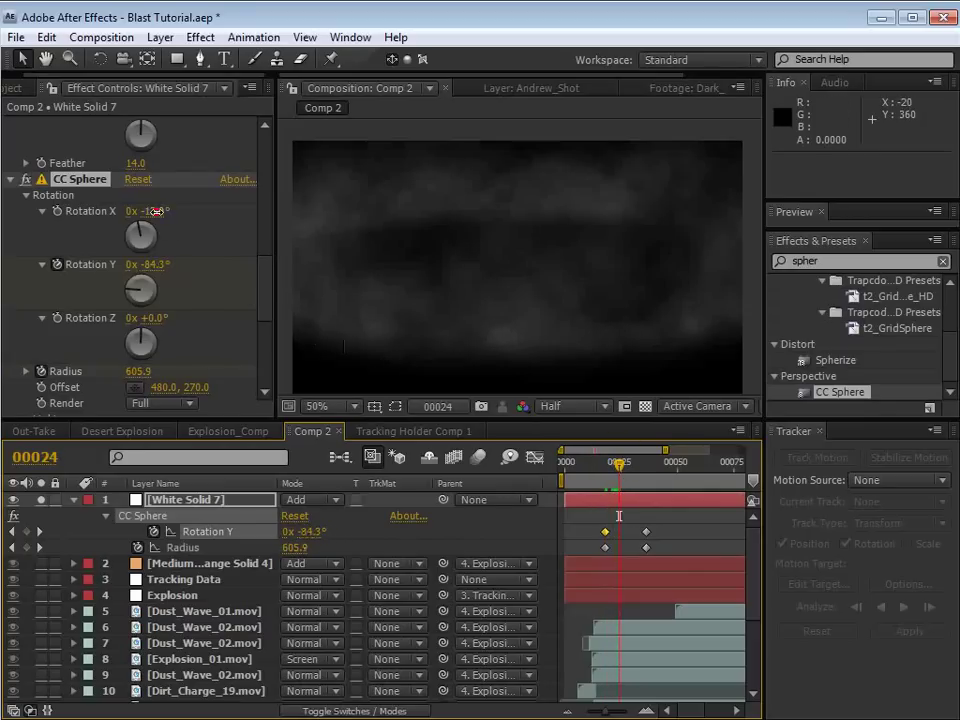
left_click_drag(148, 211, 156, 211)
- Unsolo White Solid 7 and move CC Sphere's offset to 312, 282 over the footage
mouse_move(617, 466)
left_mouse_down()
mouse_move(627, 456)
mouse_move(616, 463)
left_mouse_up()
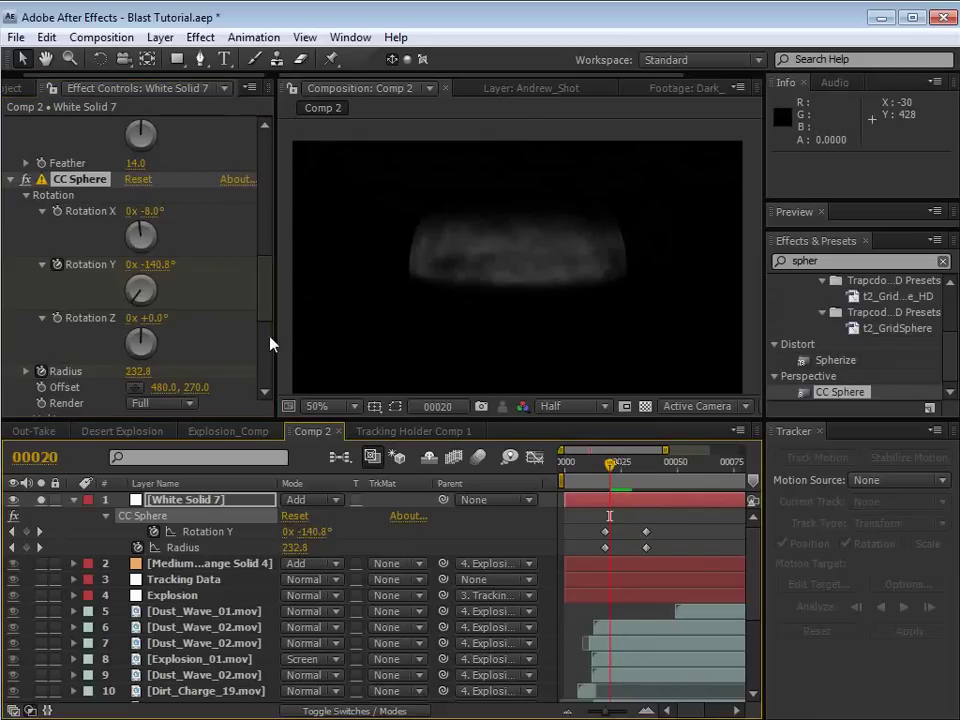
scroll(266, 300, "down", 2)
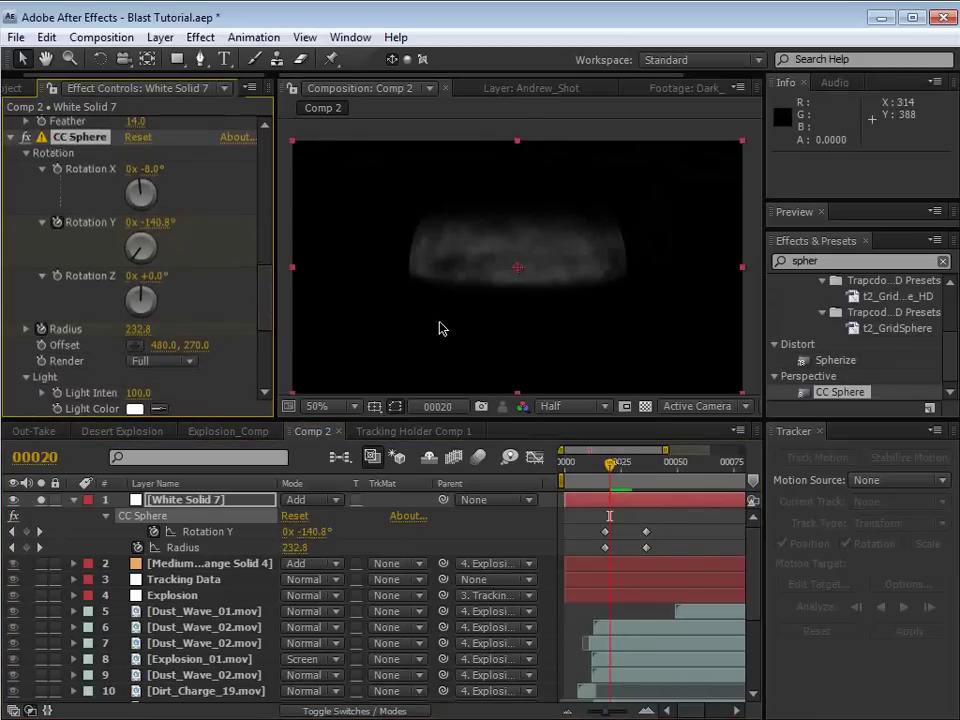
left_click_drag(517, 267, 386, 259)
left_click(42, 499)
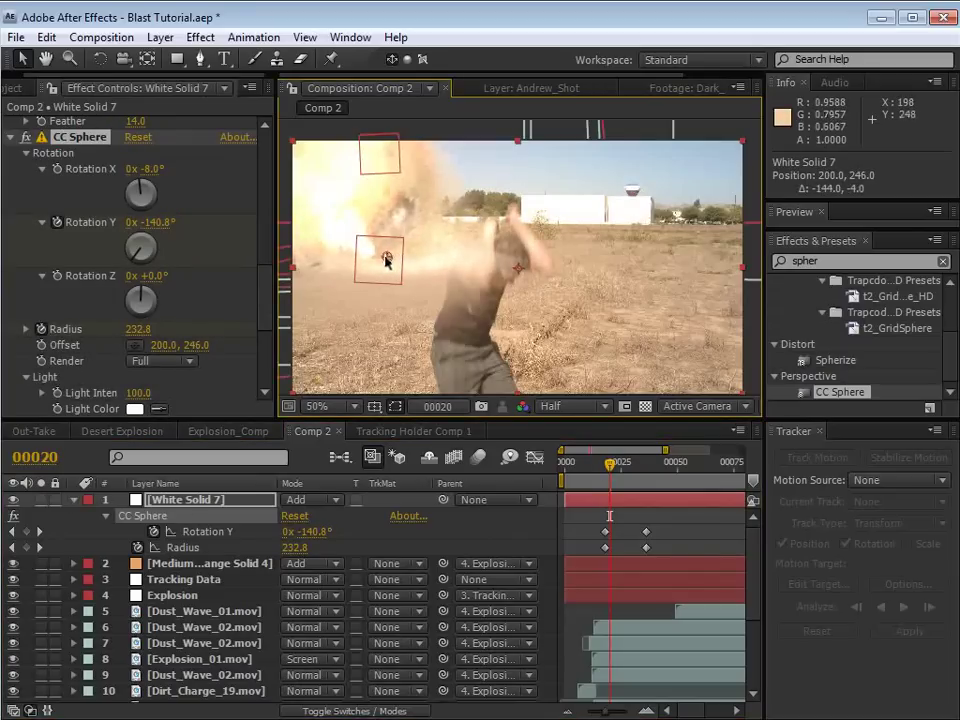
left_click_drag(610, 463, 619, 465)
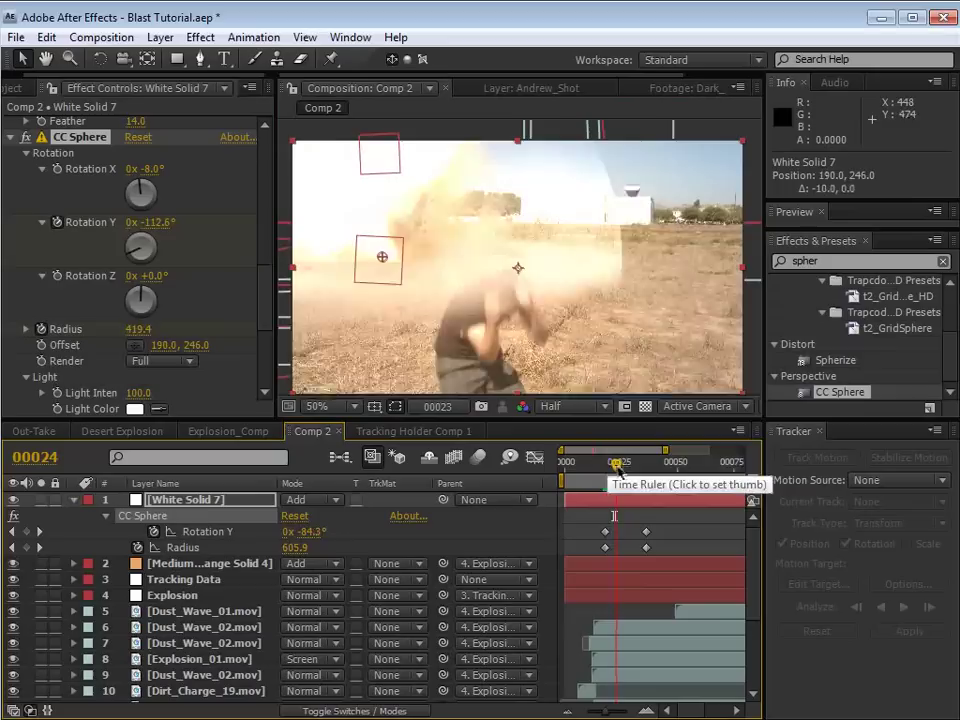
left_click_drag(388, 262, 439, 274)
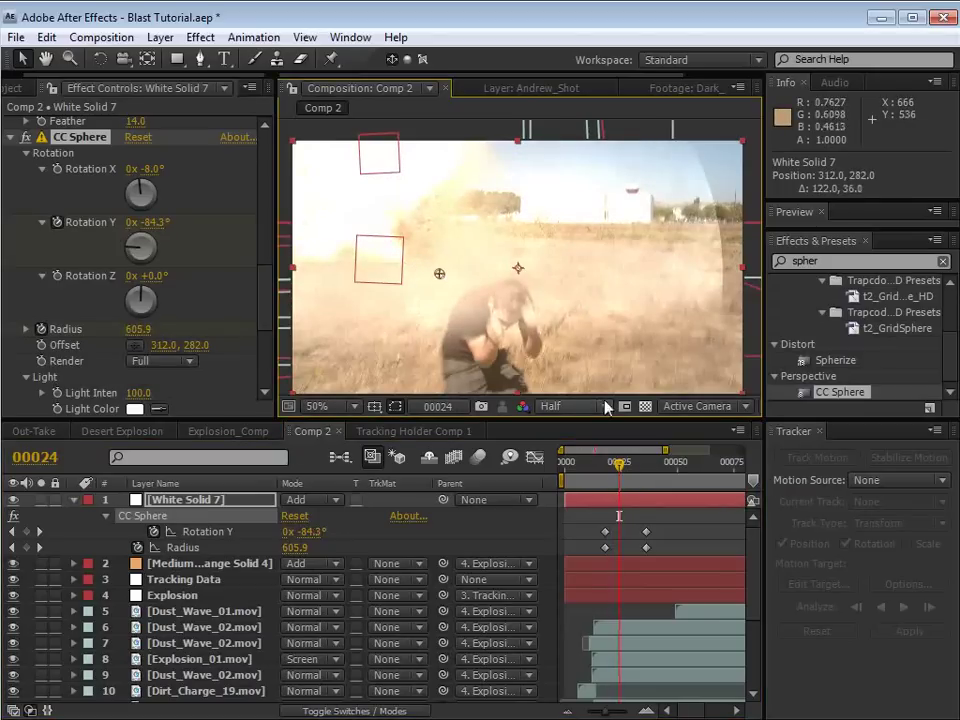
- Parent White Solid 7 to the Explosion layer and move it over the blast, to position 218.8, 319.0
left_click_drag(443, 500, 185, 601)
left_click_drag(619, 468, 603, 490)
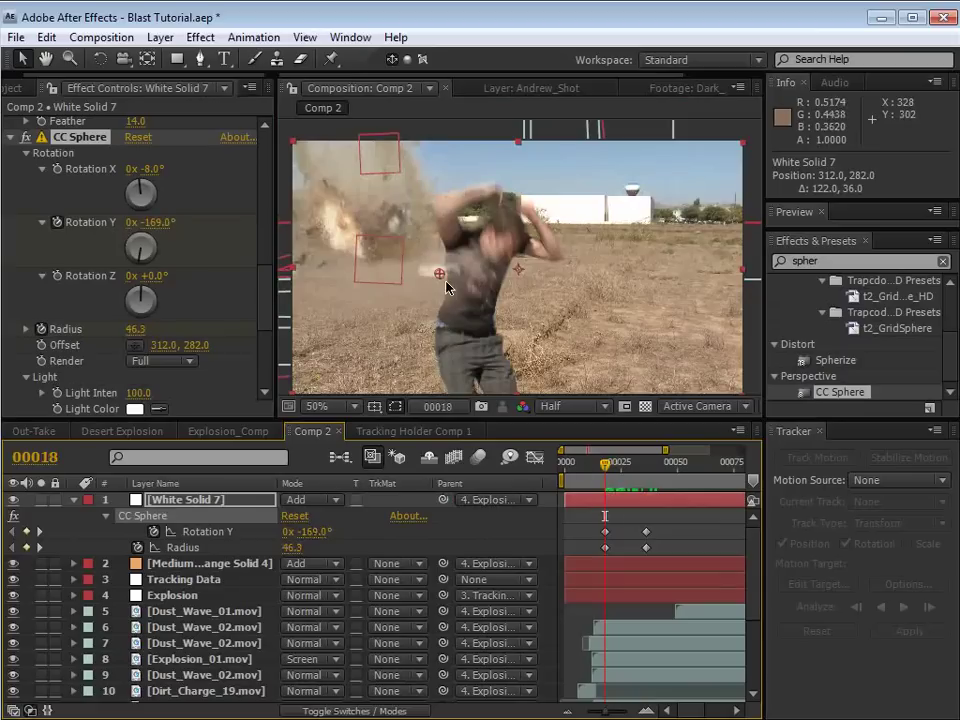
left_click_drag(447, 287, 528, 306)
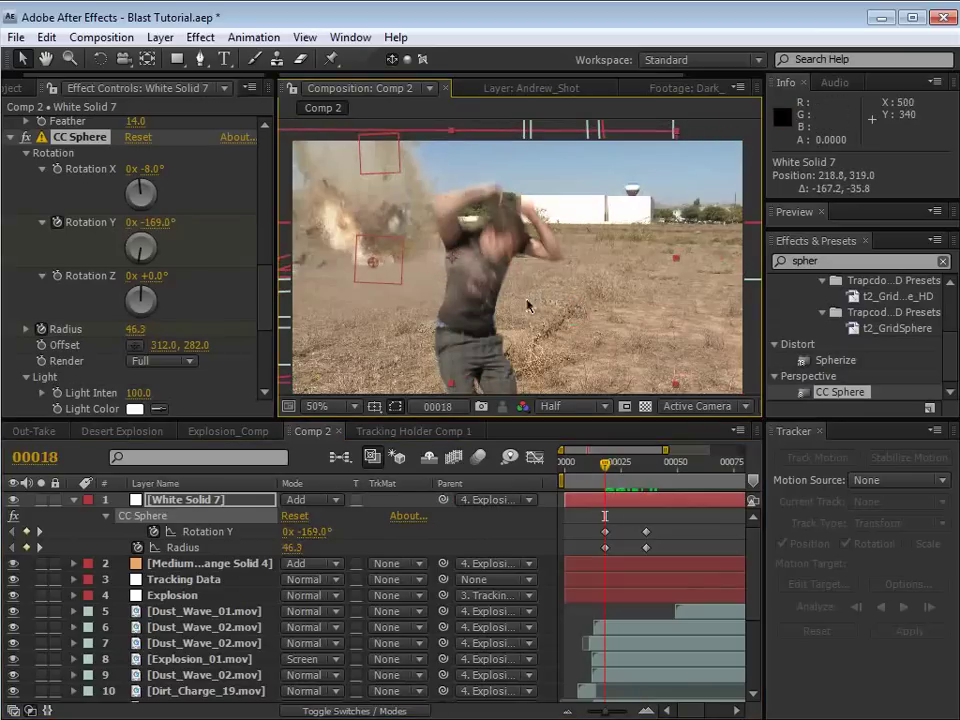
- Shift White Solid 7 five frames earlier and trim its start to frame 14
left_click_drag(594, 470, 615, 499)
key("alt+[")
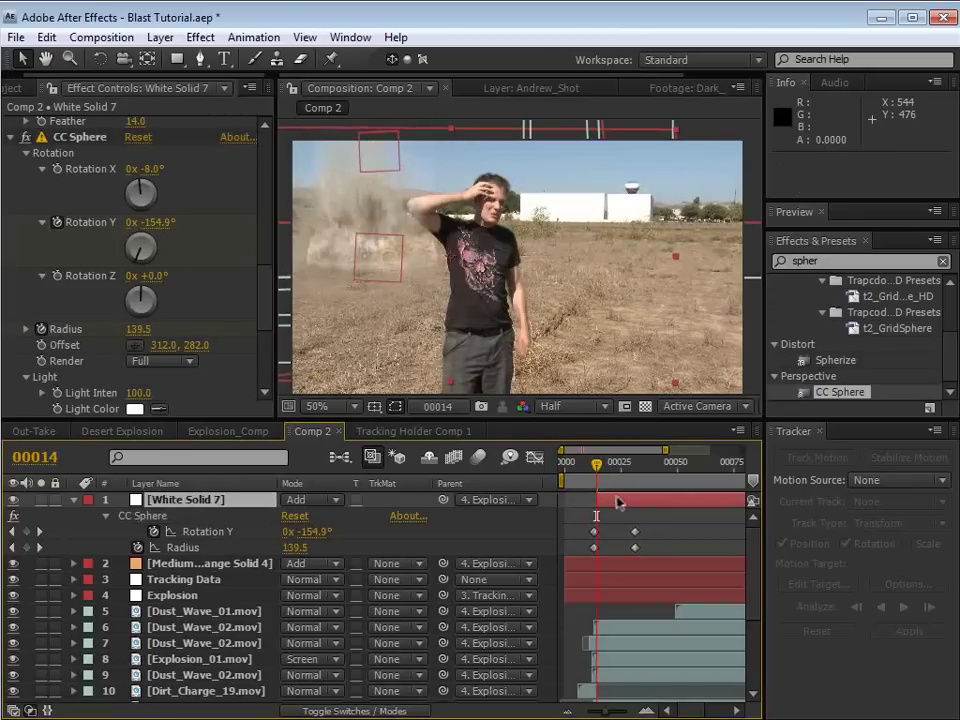
- Lower White Solid 7's opacity and realign the layer with a slight counter-clockwise rotation at position 199.8, 318.2
key("t")
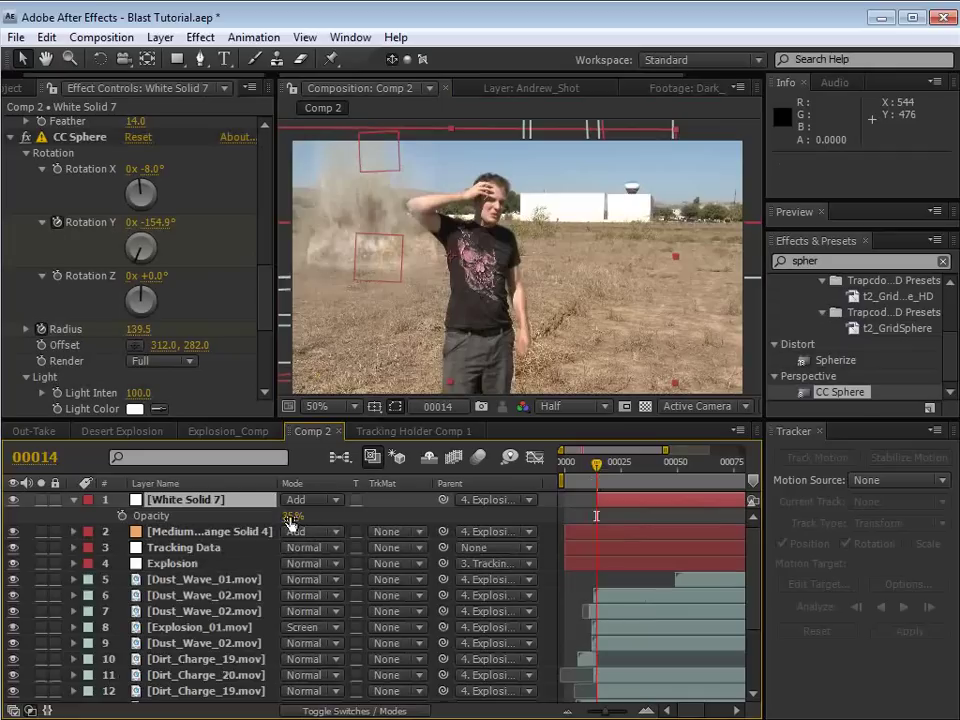
left_click_drag(290, 522, 280, 522)
key("w")
left_click_drag(444, 223, 551, 253)
key("v")
- Move the ending Rotation Y and Radius keyframes out to frame 41 and preview the slower shockwave
mouse_move(597, 464)
left_mouse_down()
mouse_move(629, 472)
mouse_move(600, 488)
left_mouse_up()
key("u")
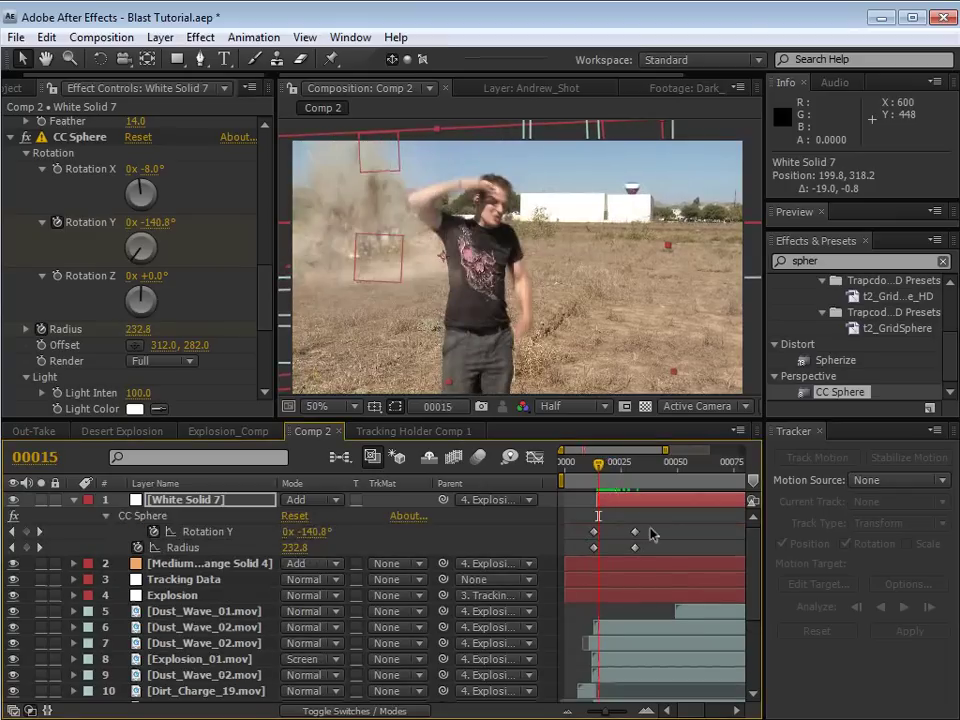
mouse_move(650, 529)
left_mouse_down()
mouse_move(628, 552)
mouse_move(649, 550)
left_mouse_up()
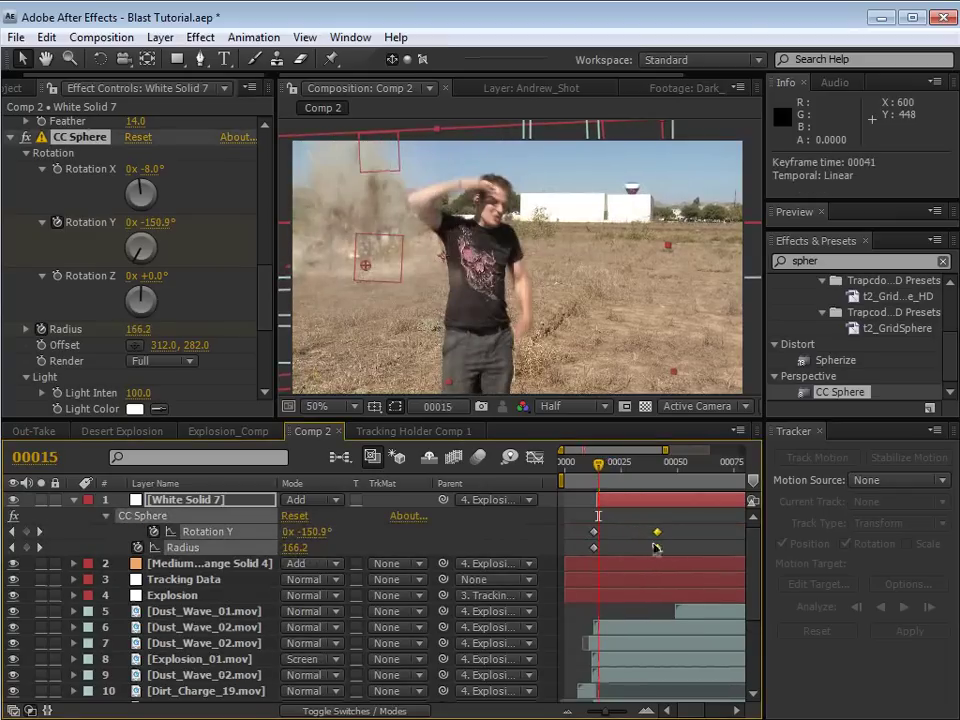
key("KP_0")
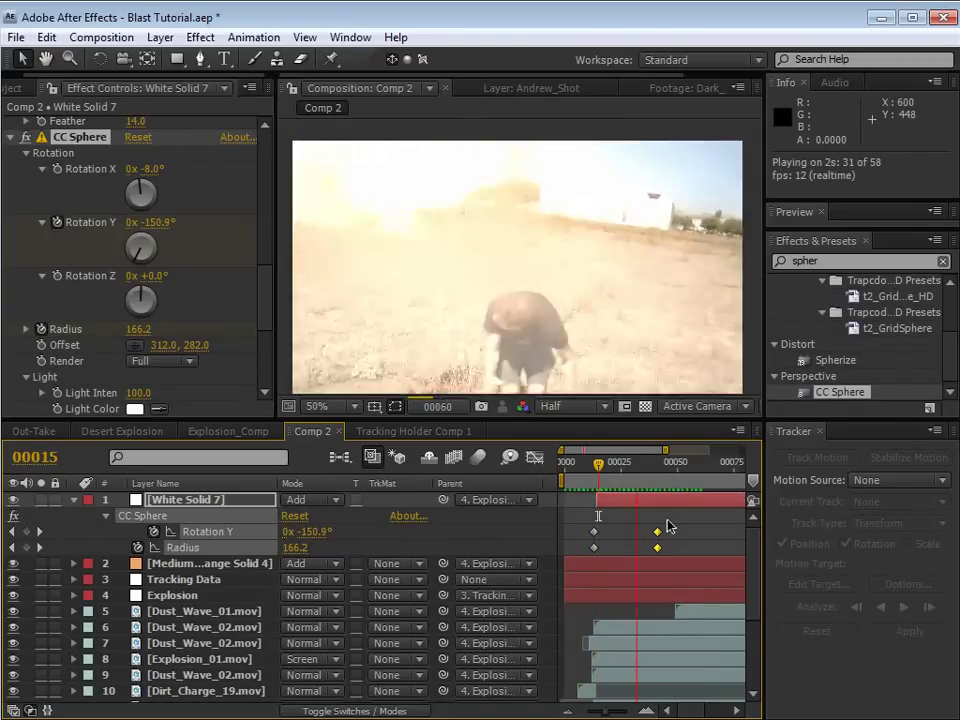
- Set the second Linear Wipe on White Solid 7 to 46% completion with a feather of 58
left_click_drag(602, 466, 620, 466)
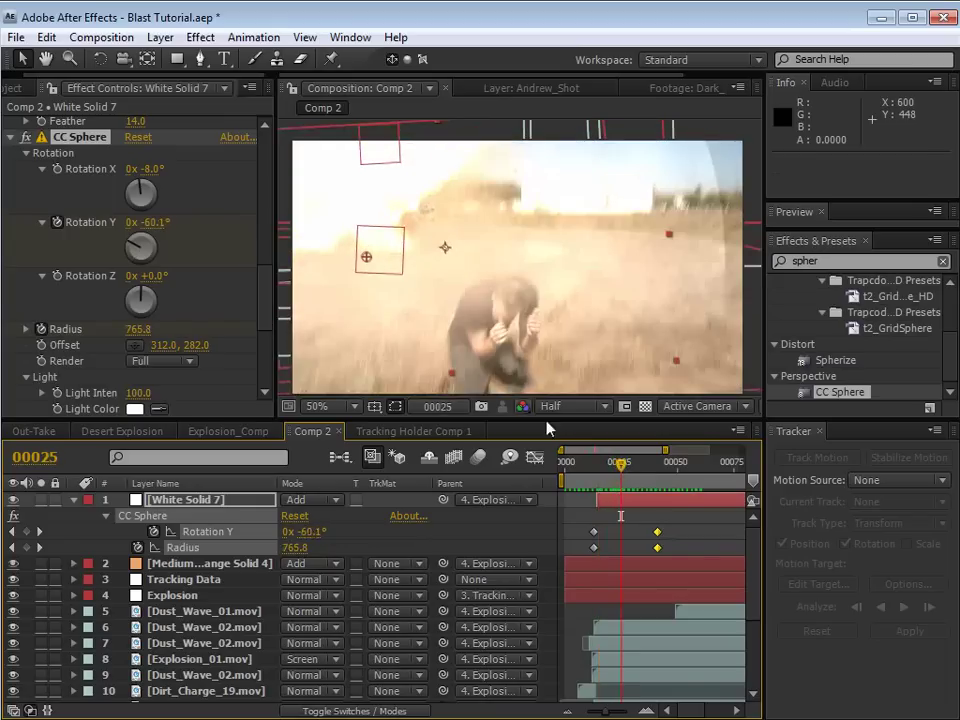
left_click(616, 466)
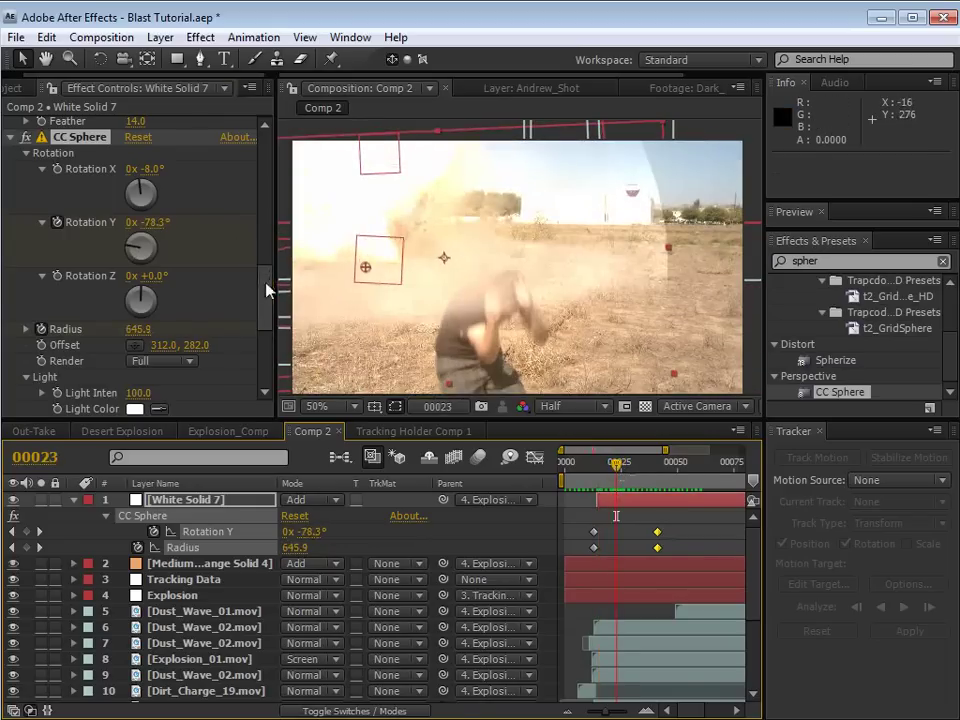
left_click_drag(268, 290, 268, 249)
left_click_drag(131, 148, 137, 142)
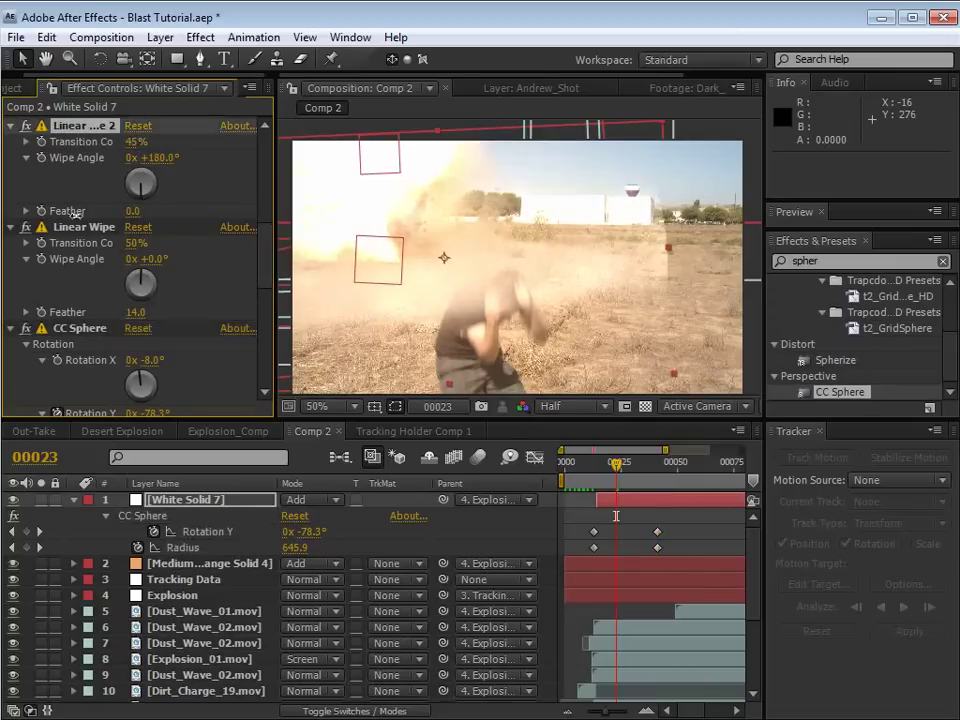
left_click_drag(131, 141, 131, 140)
key("KP_0")
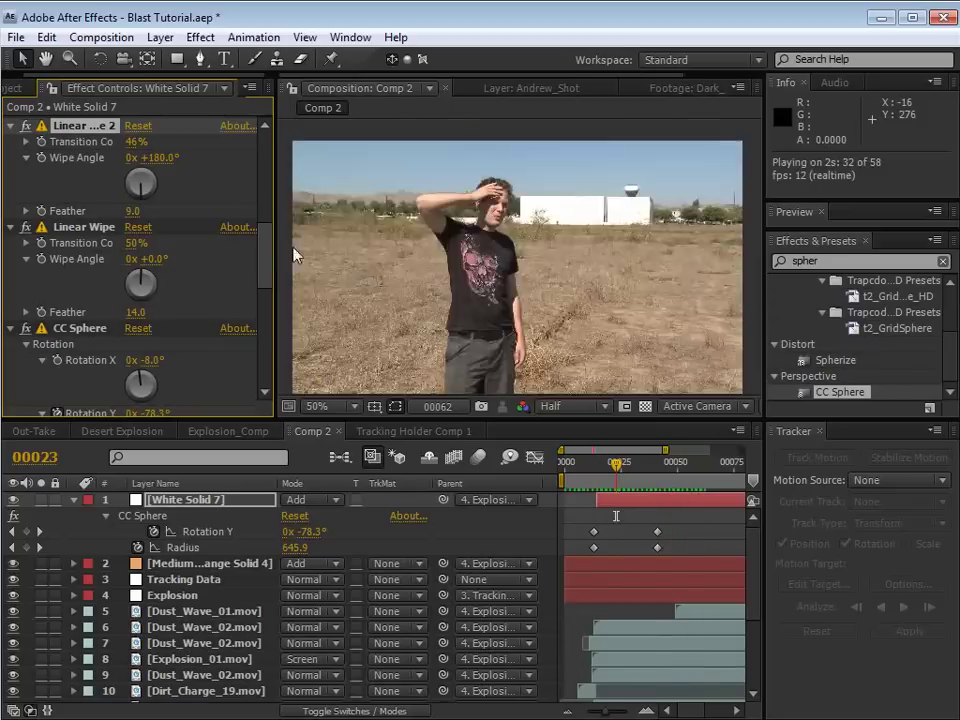
key("space")
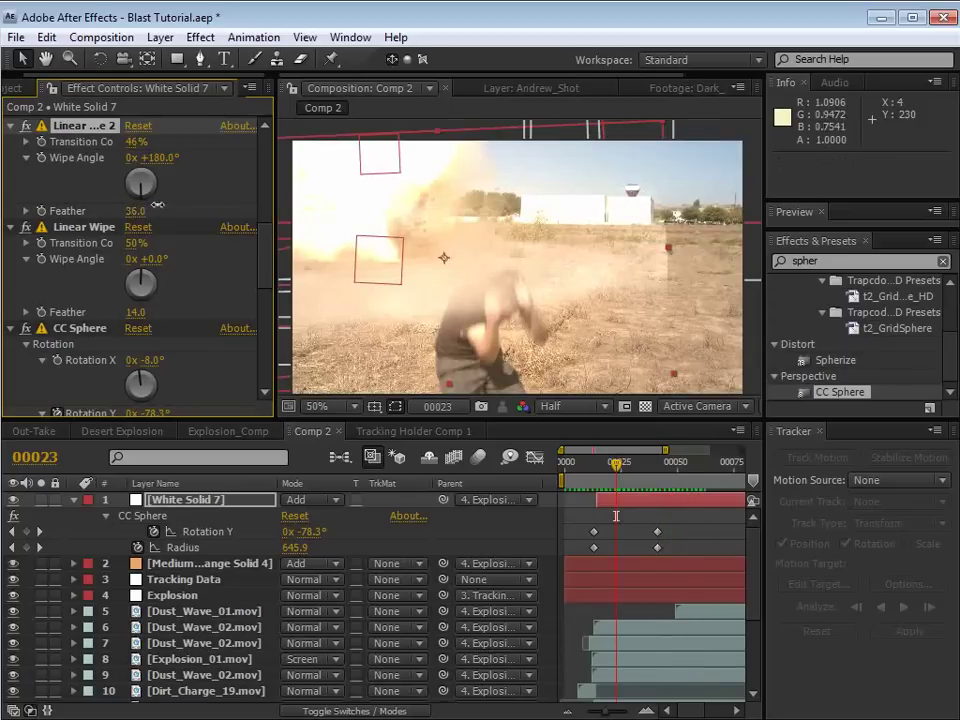
left_click_drag(170, 202, 176, 202)
- Hide the White Solid 7 layer with its properties collapsed and save the project
left_click(690, 547)
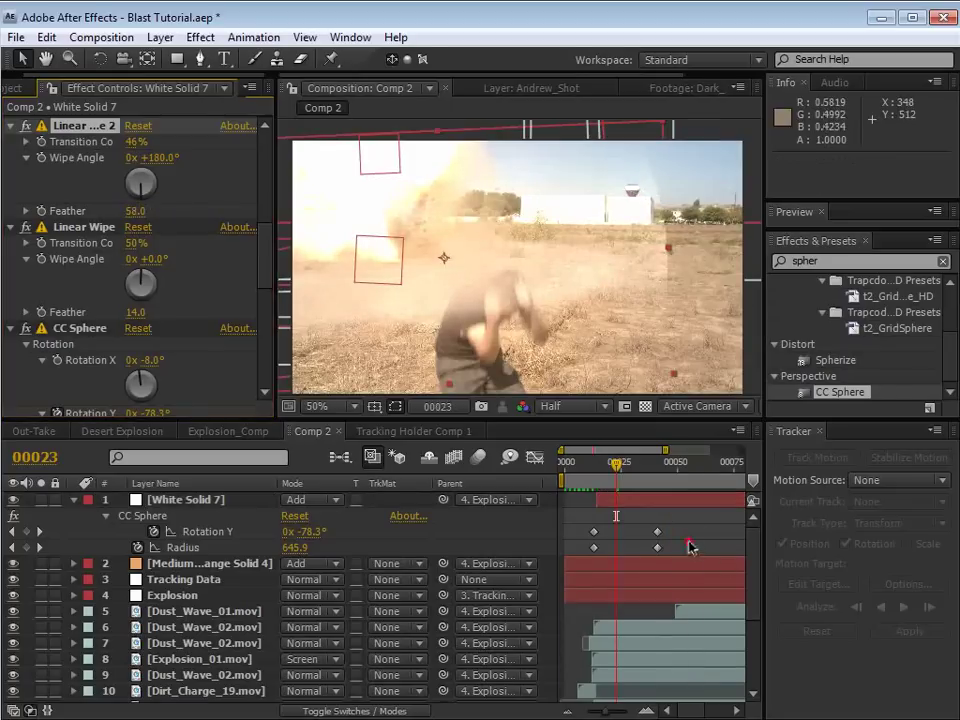
left_click(73, 500)
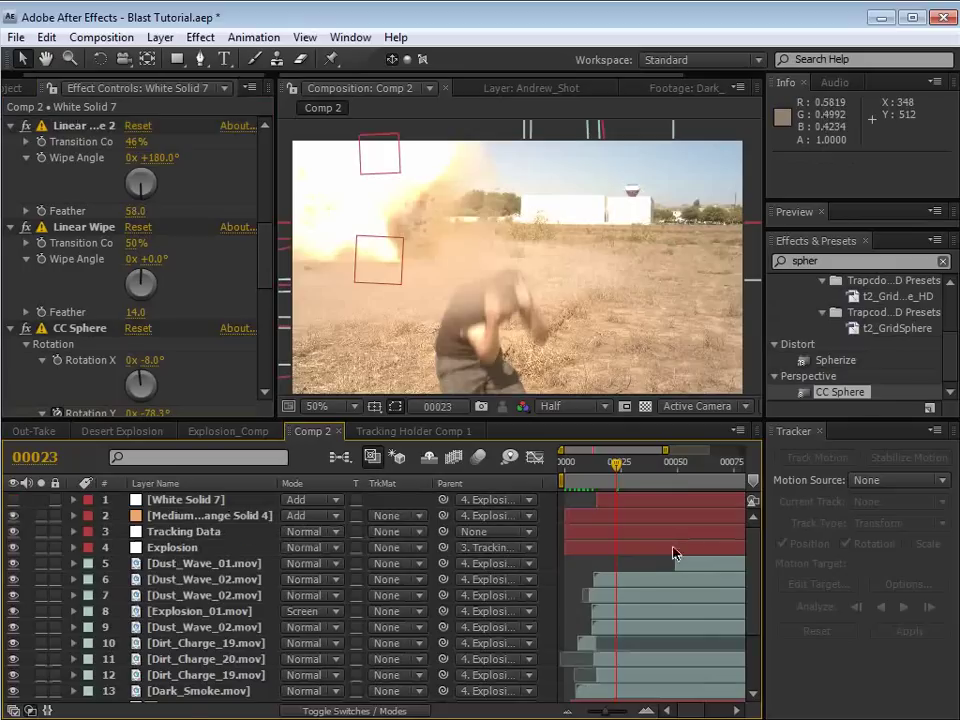
key("ctrl+s")
- Switch to the Desert_Explosion_Plain movie in the video player and examine the frames around the initial ground flash
key("alt+Tab")
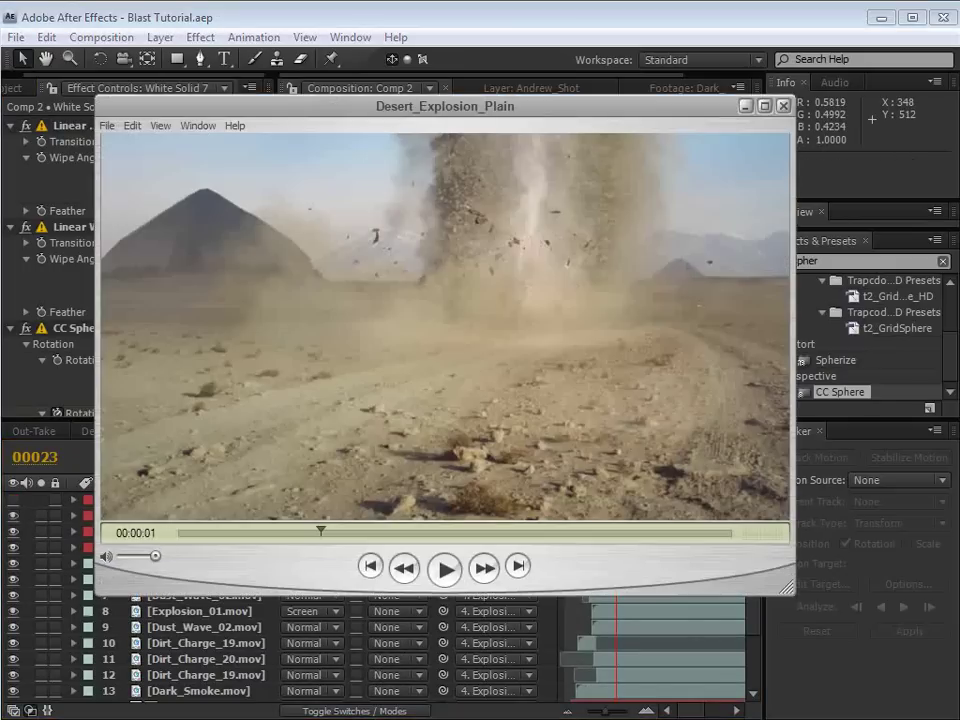
left_click_drag(317, 536, 225, 536)
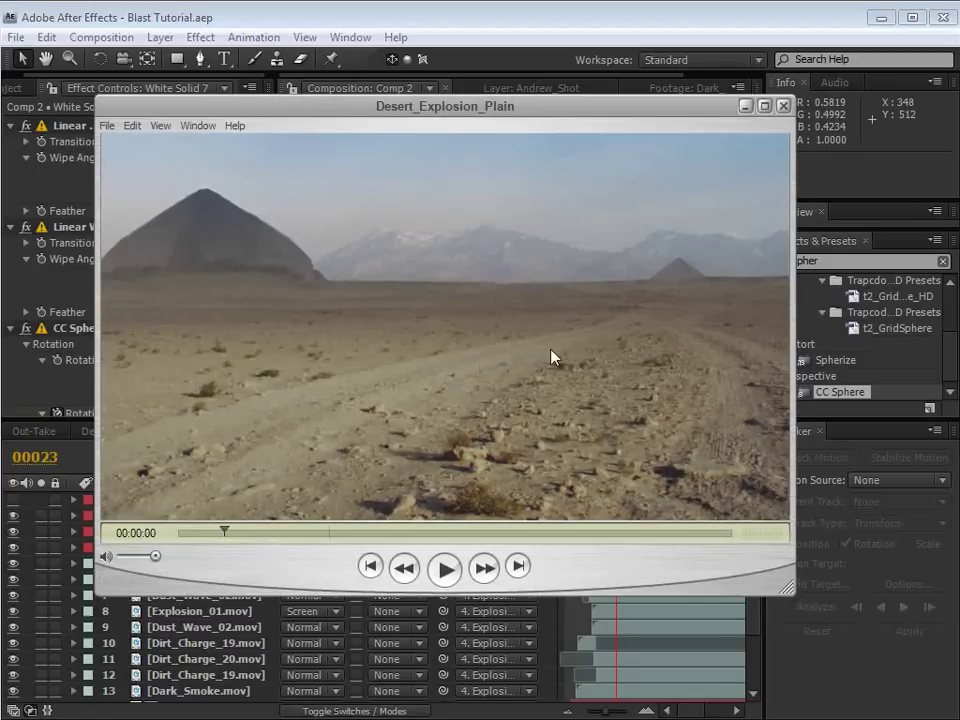
key("Right")
key("Left")
key("Right")
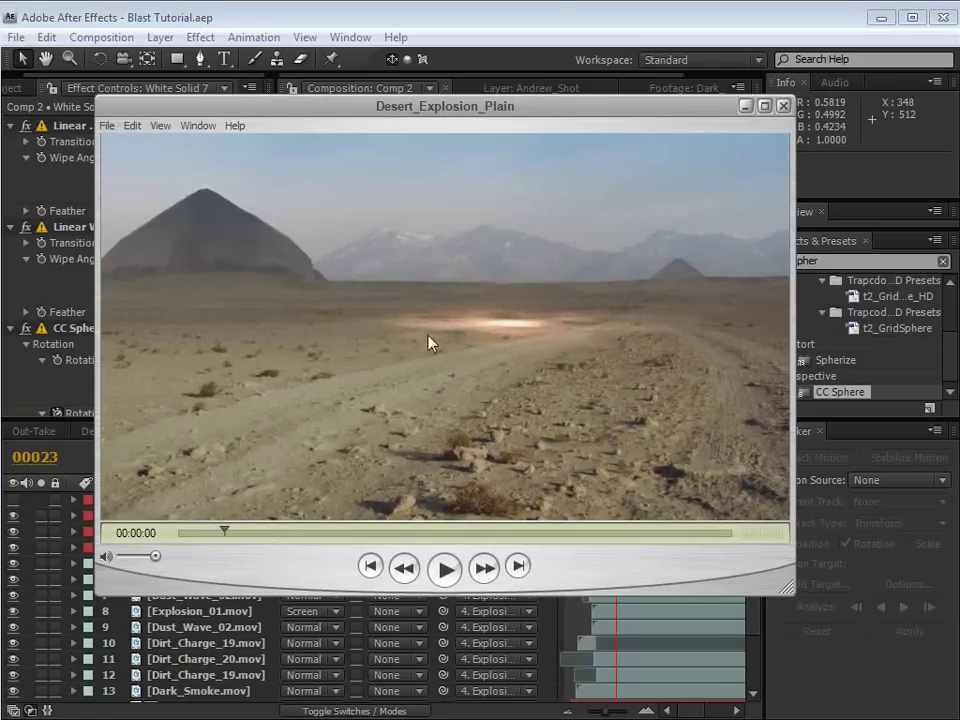
key("Left")
key("Right")
key("Left")
key("Right")
key("Left")
key("Right")
key("Left")
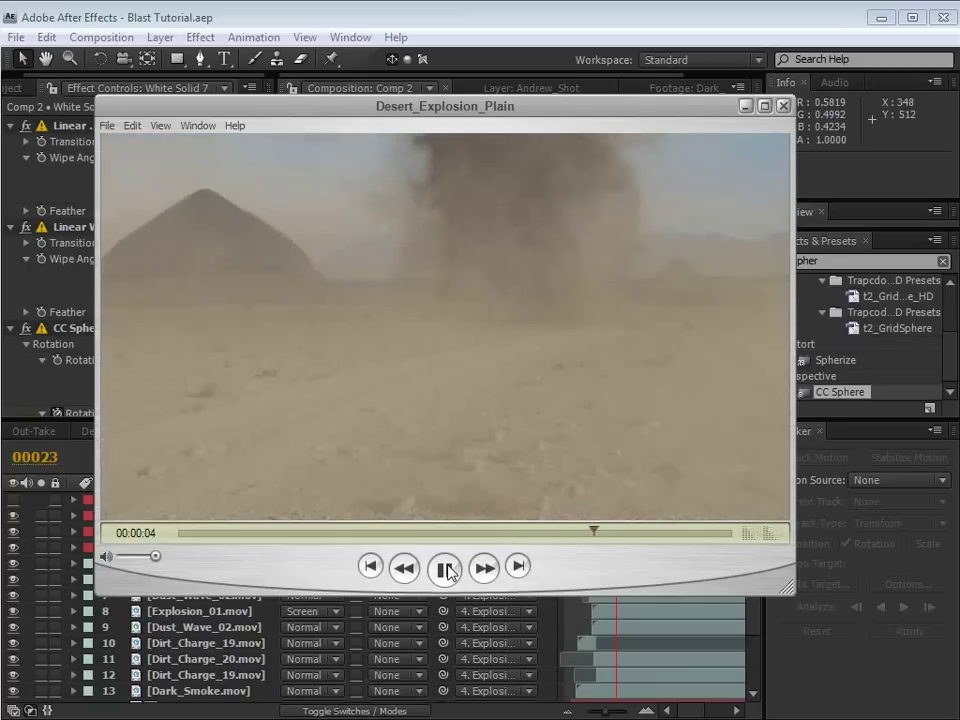
- Play the Desert_Explosion_Plain movie and step through the frames around one second to examine the expanding ground dust
left_click(445, 570)
left_click(285, 530)
mouse_move(285, 530)
left_mouse_down()
mouse_move(293, 535)
mouse_move(274, 546)
mouse_move(289, 543)
left_mouse_up()
key("Right")
key("Right")
key("Right")
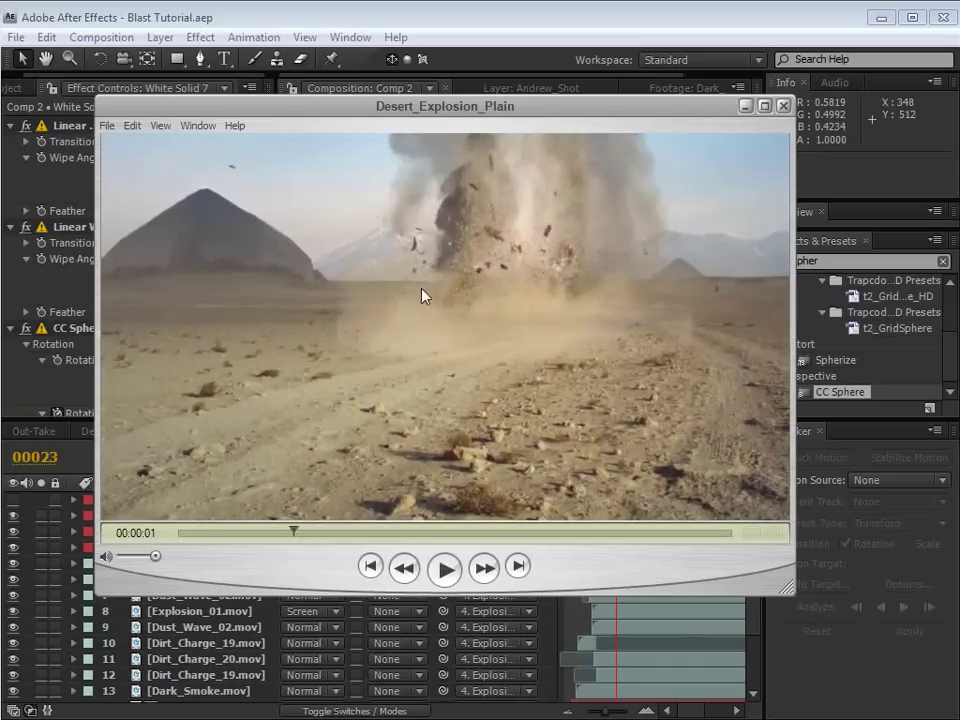
- Step through the Desert_Explosion_Plain movie from about one to three seconds and replay its early part to examine the spreading dust
key("Right")
key("Right")
key("Right")
key("Right")
key("Right")
key("Right")
key("Right")
key("Right")
key("Right")
key("Right")
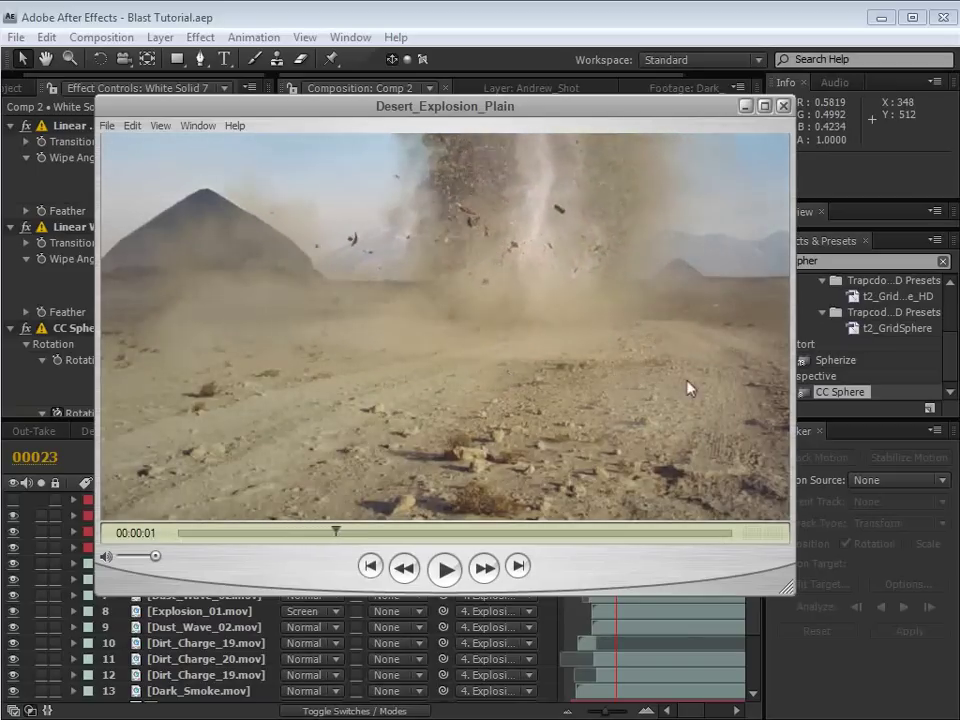
key("Right")
key("Right")
key("Right")
key("Right")
key("Right")
key("Right")
key("Right")
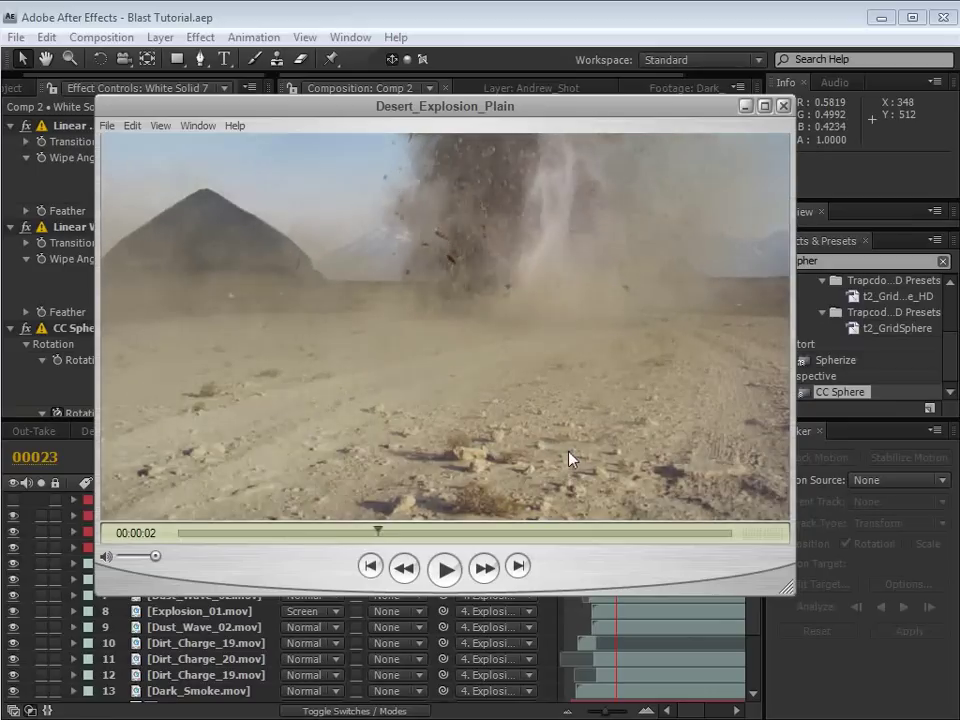
key("Right")
key("Right")
key("Right")
key("Right")
key("Right")
key("Right")
key("Right")
key("Right")
key("Right")
key("Right")
key("Right")
key("Right")
key("Right")
key("Right")
key("Right")
key("Right")
key("Right")
key("Right")
key("Right")
key("Right")
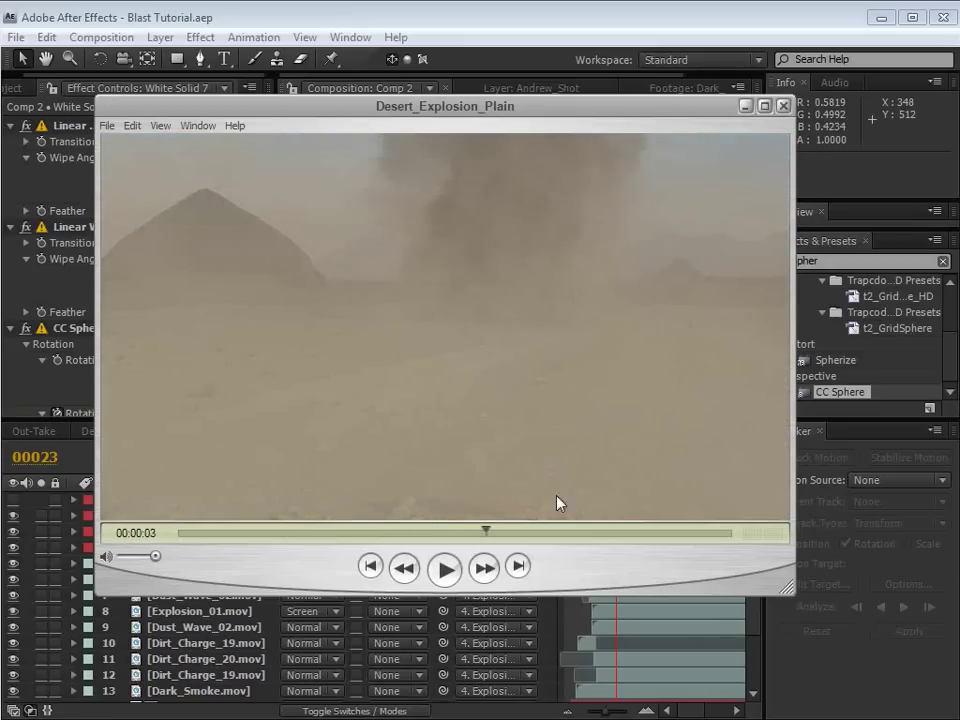
left_click_drag(486, 531, 244, 533)
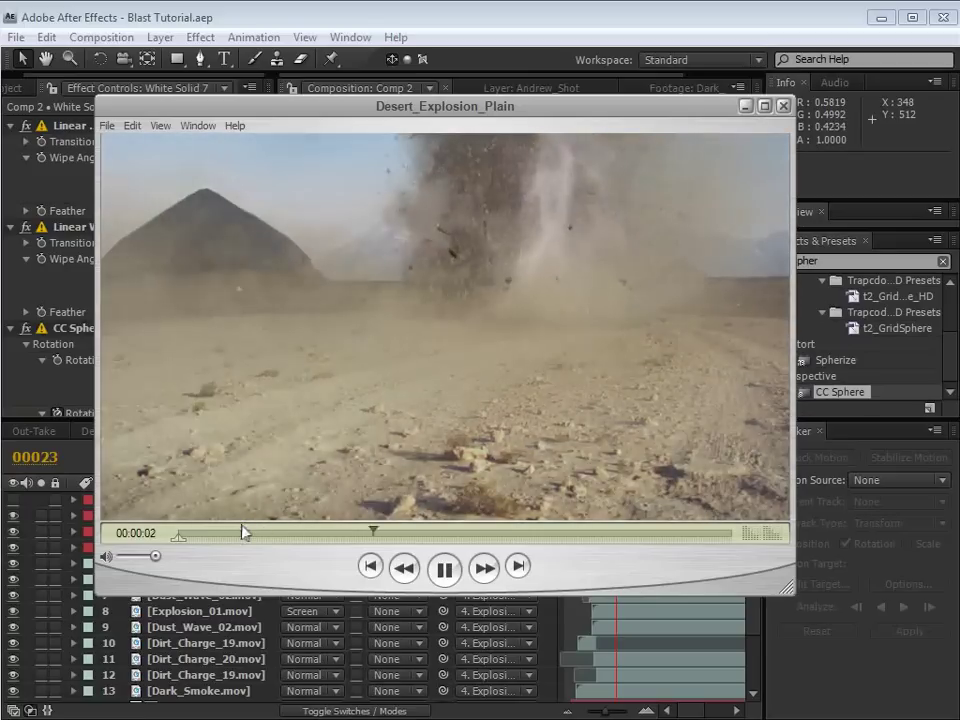
key("space")
- Return to Comp 2 in After Effects and move the current time to frame 39
left_click(447, 22)
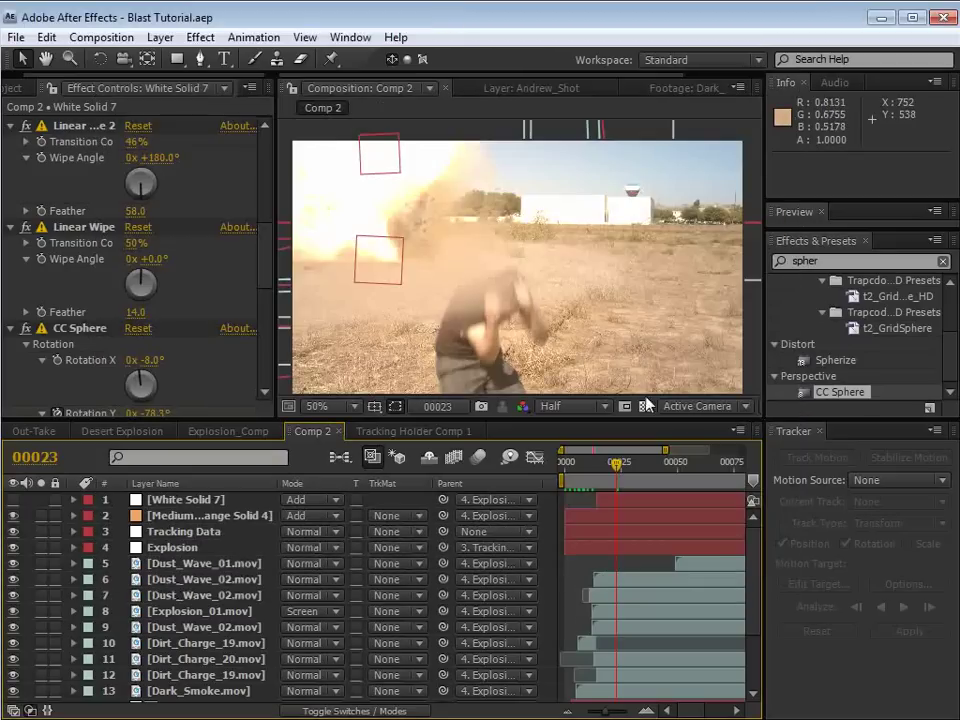
left_click(611, 551)
key("minus")
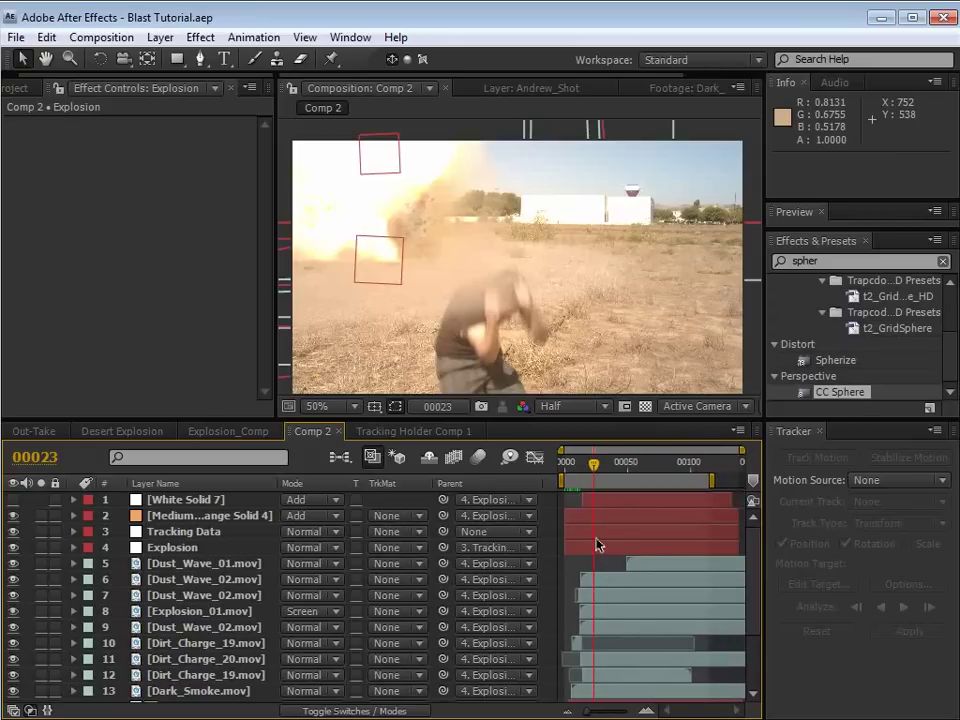
key("equal")
left_click_drag(616, 524, 646, 522)
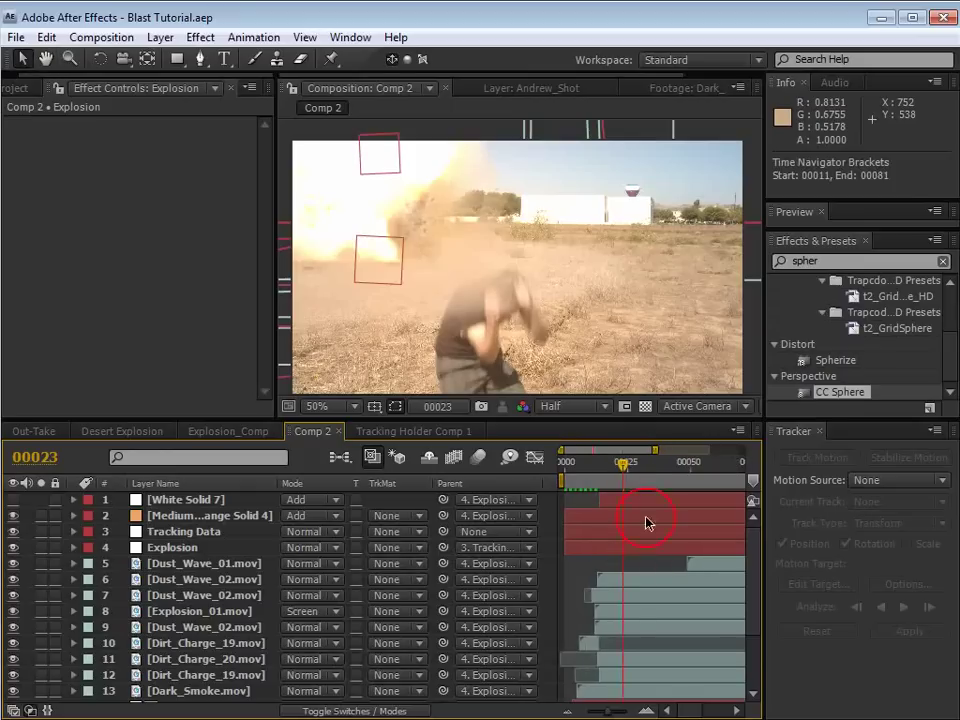
left_click_drag(641, 470, 662, 472)
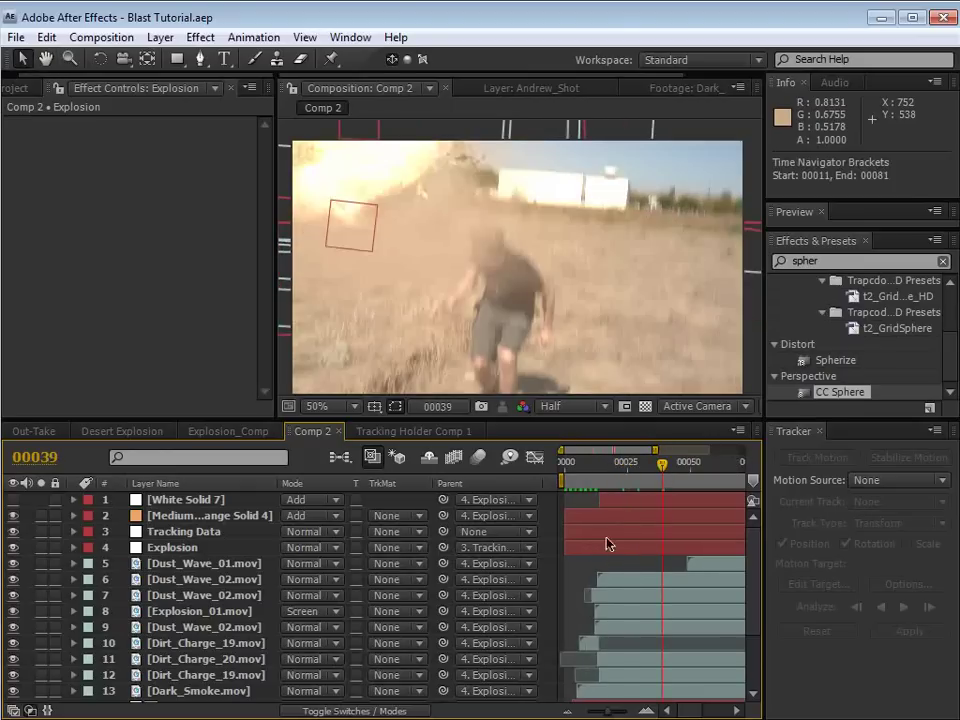
left_click(584, 566)
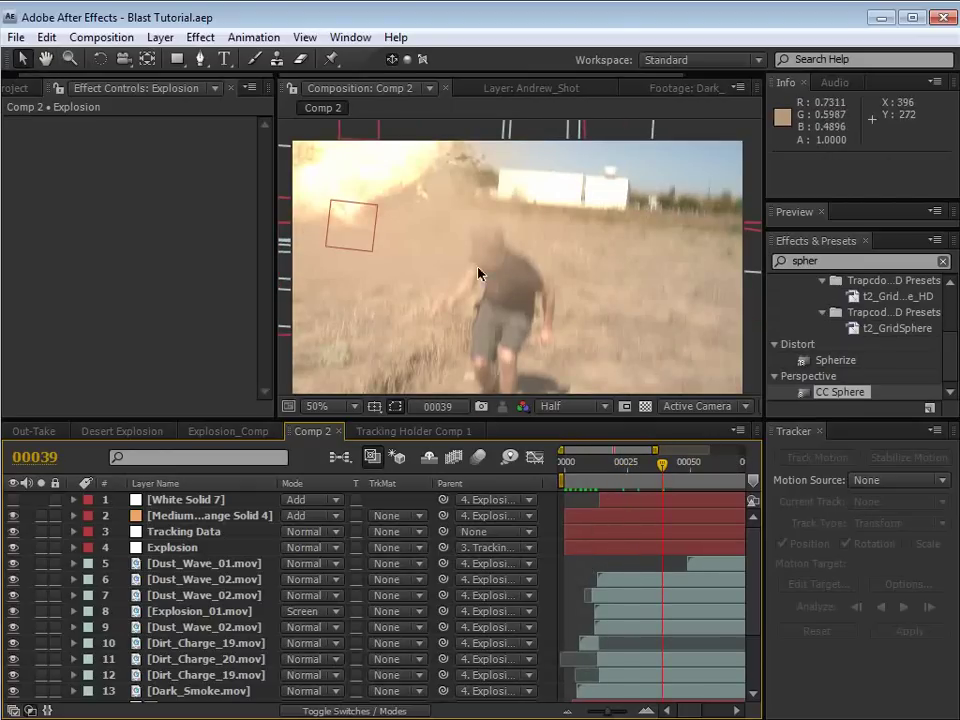
- Duplicate the Andrew_Shot background layer and place the copy directly below the Explosion layer, above the dust clips
scroll(178, 660, "down", 3)
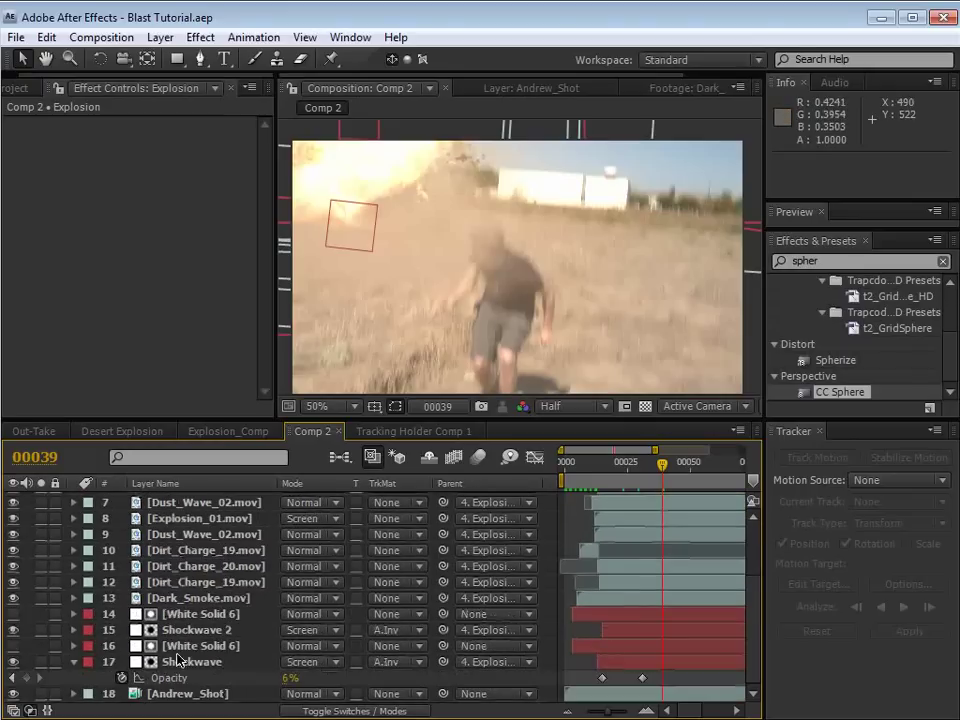
left_click(175, 693)
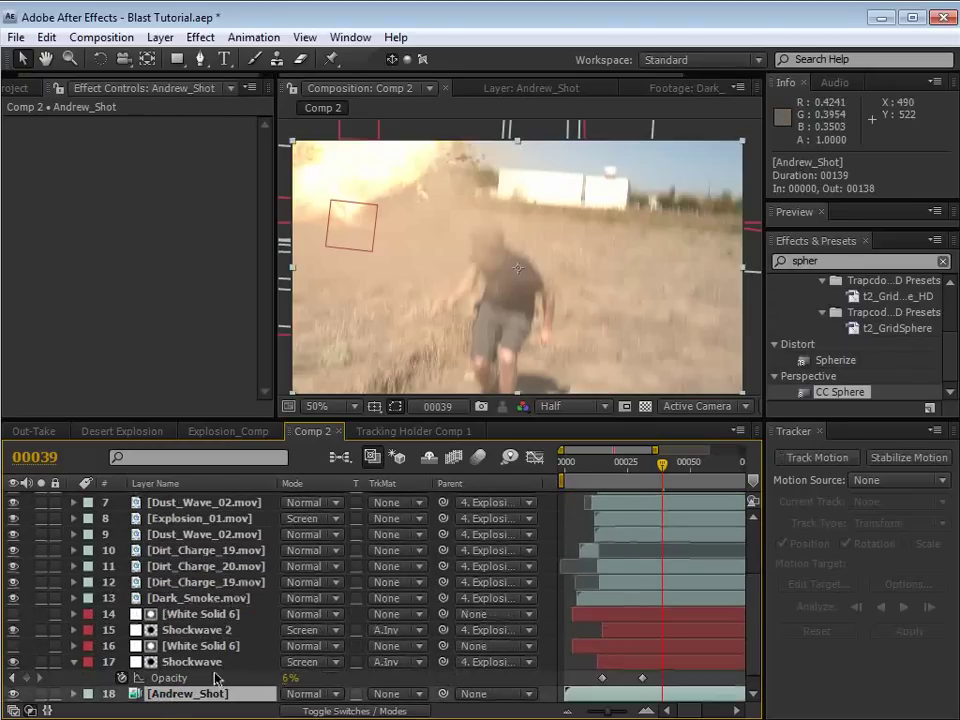
key("ctrl+d")
left_click_drag(200, 678, 192, 563)
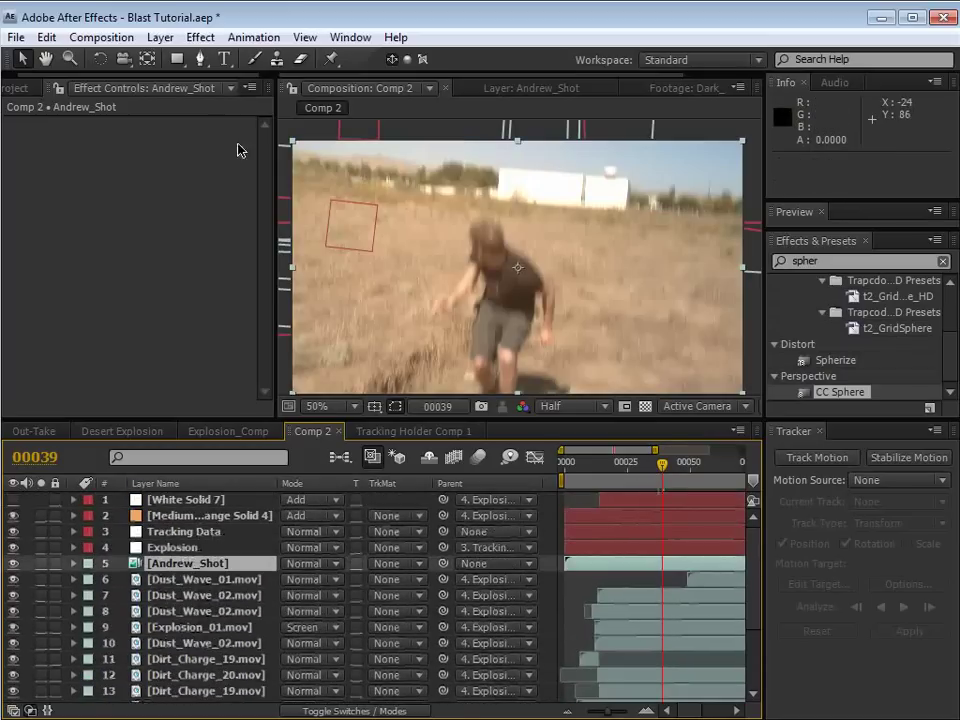
- Draw a closed Pen tool mask around the man's head, arms, torso and upper shorts on the duplicated Andrew_Shot layer
left_click(200, 59)
scroll(456, 242, "up", 1)
left_click_drag(469, 274, 489, 219)
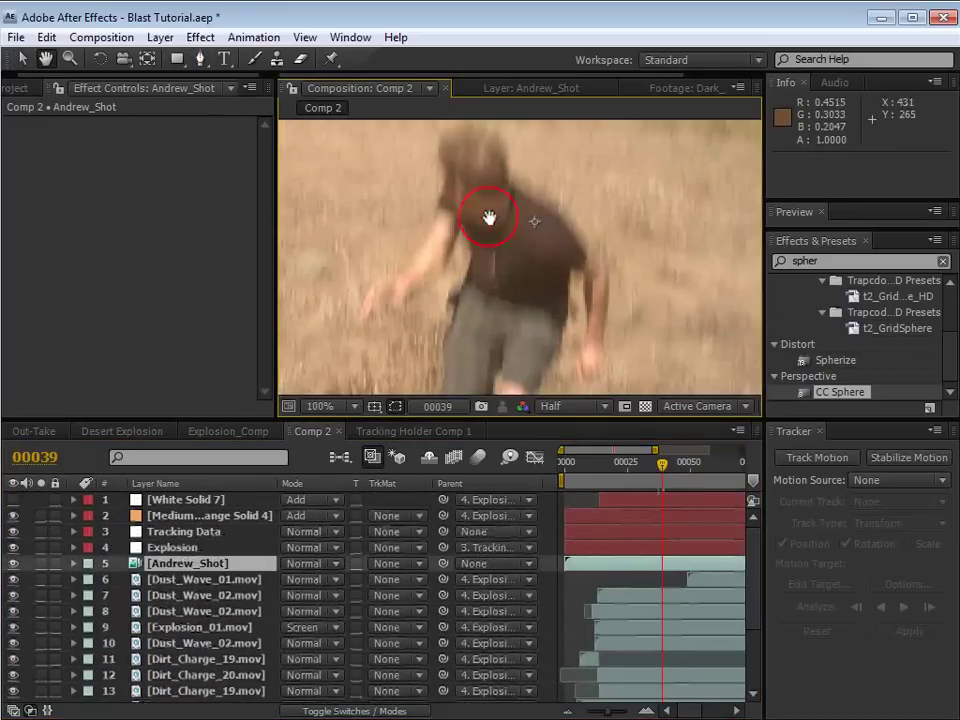
left_click(493, 135)
left_click(453, 135)
left_click(441, 196)
left_click(421, 242)
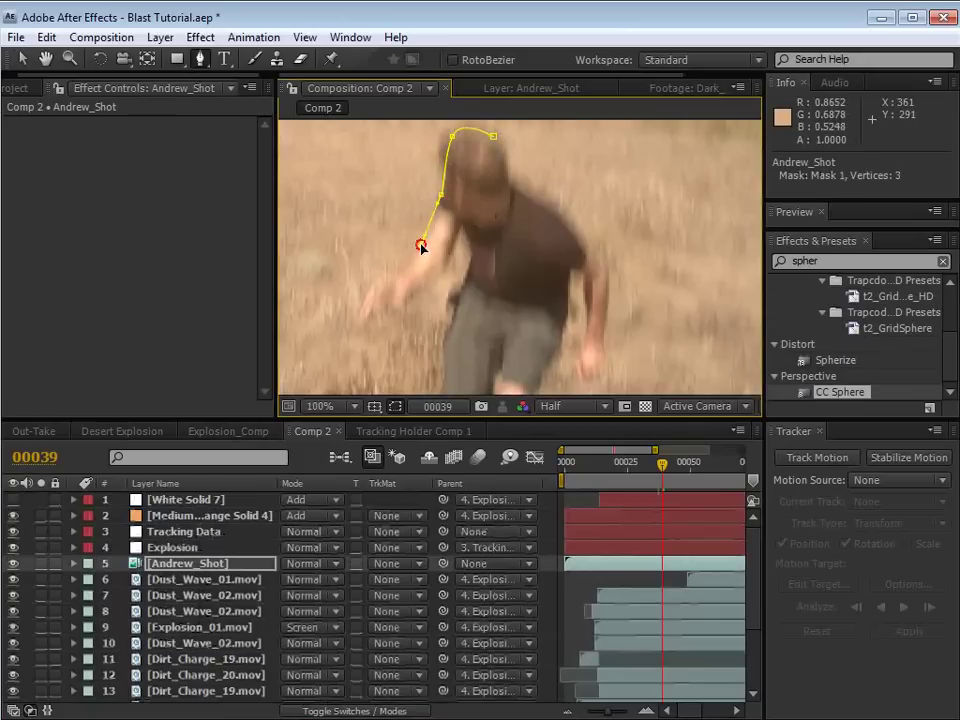
left_click(387, 272)
left_click(366, 302)
left_click(371, 315)
left_click(410, 297)
left_click(446, 258)
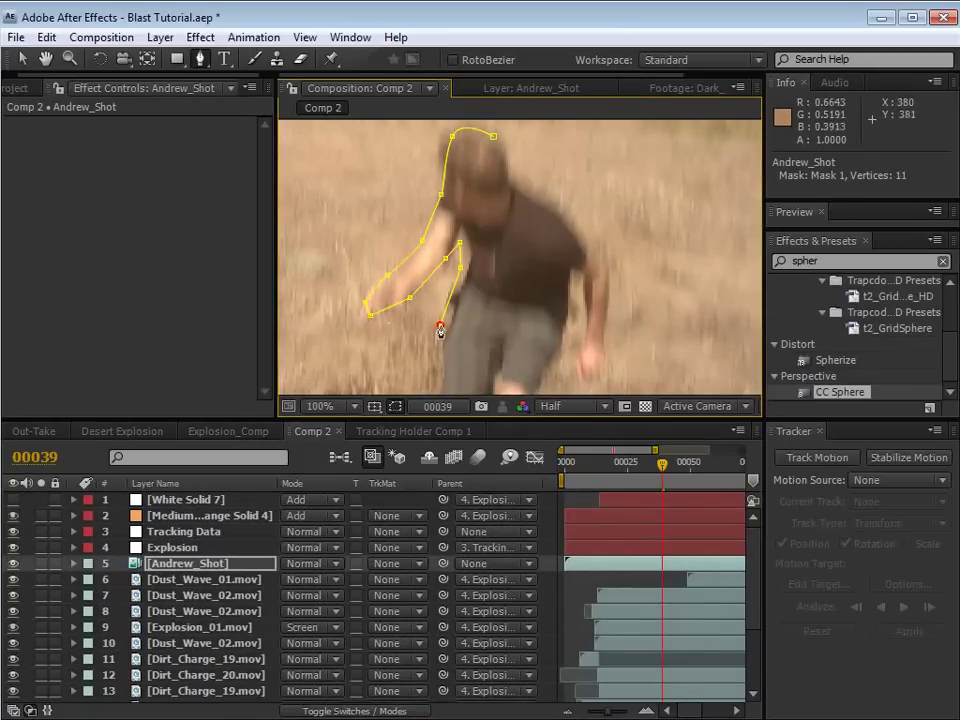
left_click(451, 360)
left_click(541, 357)
left_click(566, 278)
left_click(578, 308)
left_click(577, 352)
left_click(586, 374)
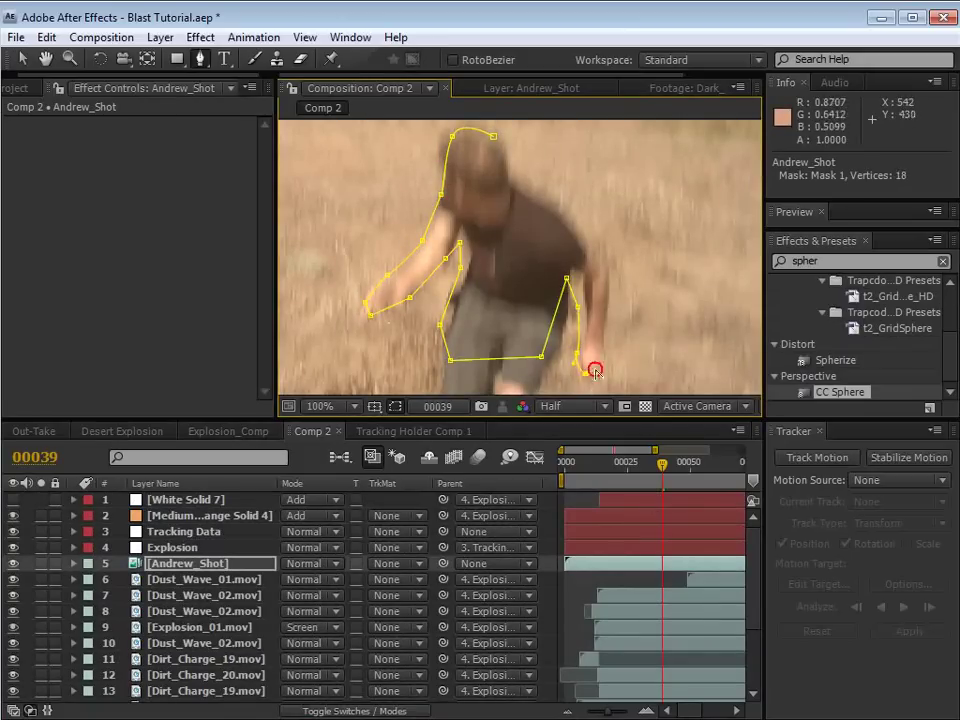
left_click(609, 345)
left_click(608, 272)
left_click(516, 172)
left_click(493, 137)
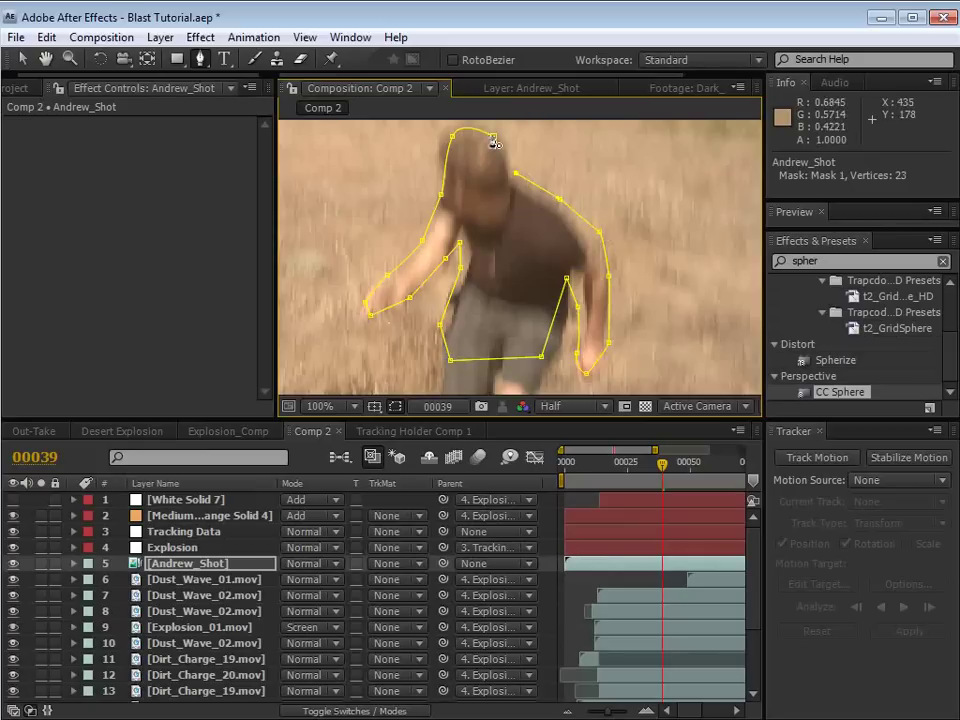
- Enable Mask Path keyframing for Mask 1 on the duplicated Andrew_Shot layer at frame 39
key("m")
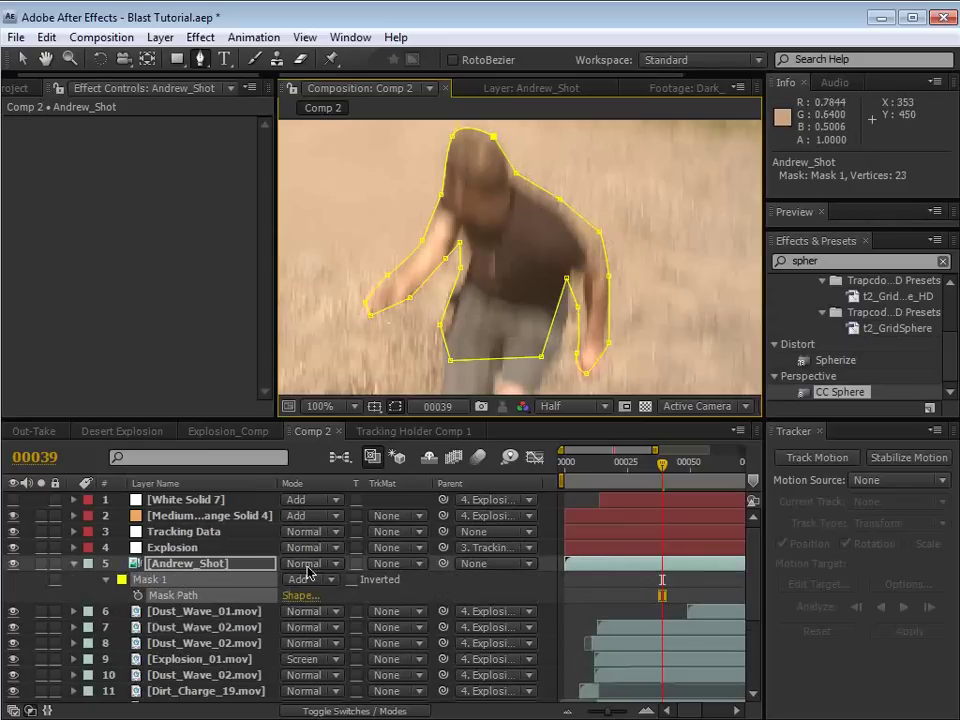
left_click(138, 596)
key("v")
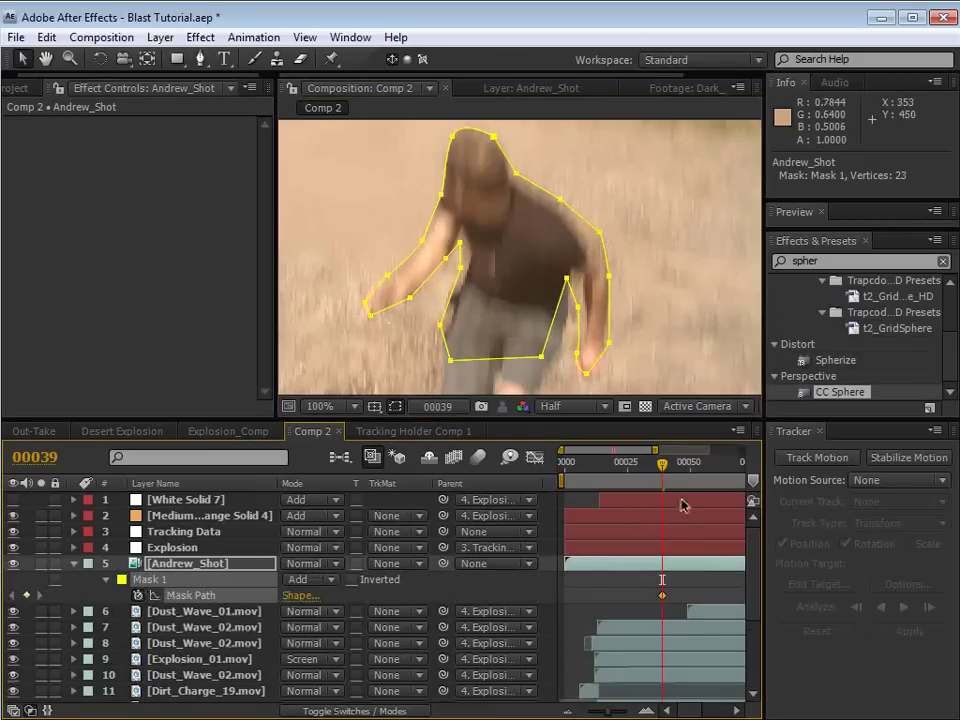
- Reposition the whole mask at frame 40 to fit the man and compare it with frame 39
key("Page_Down")
left_click_drag(533, 238, 524, 315)
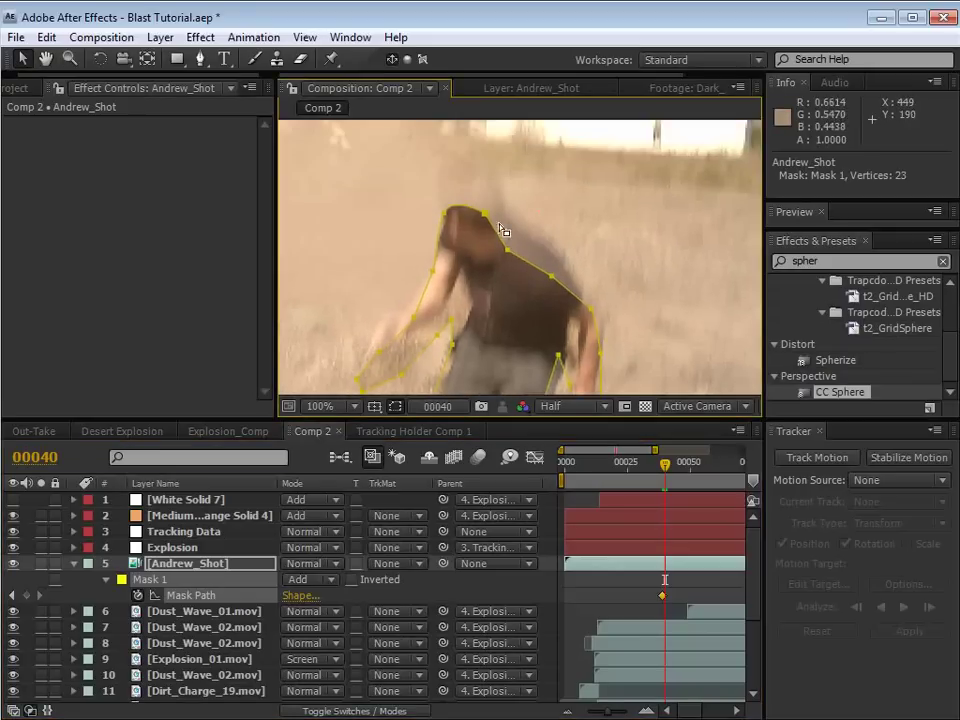
double_click(485, 219)
left_click_drag(486, 231, 493, 197)
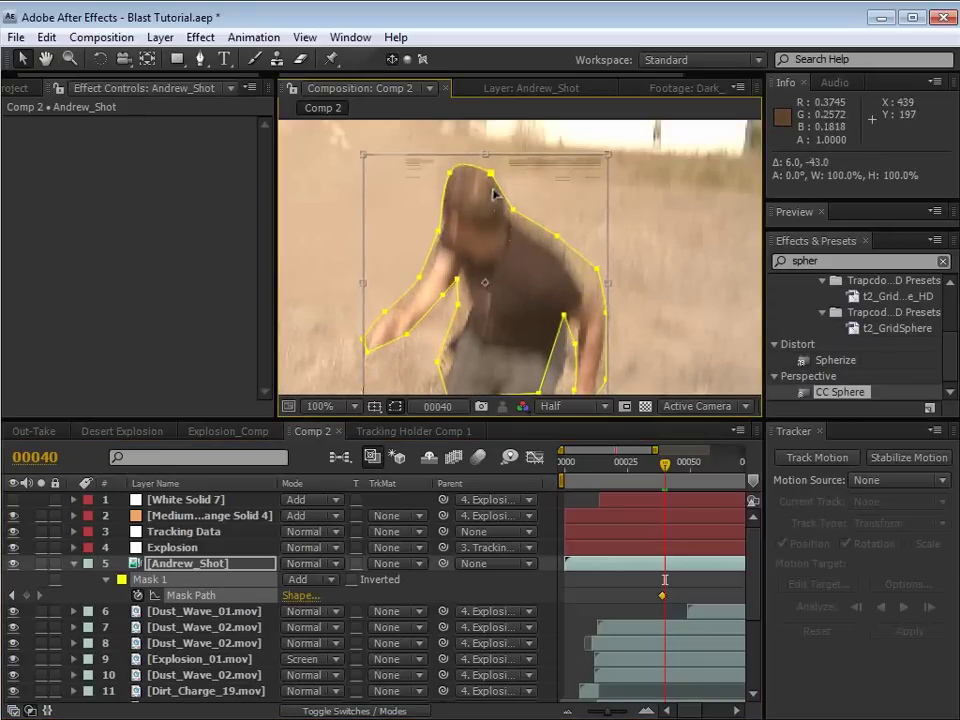
key("Page_Up")
key("Page_Down")
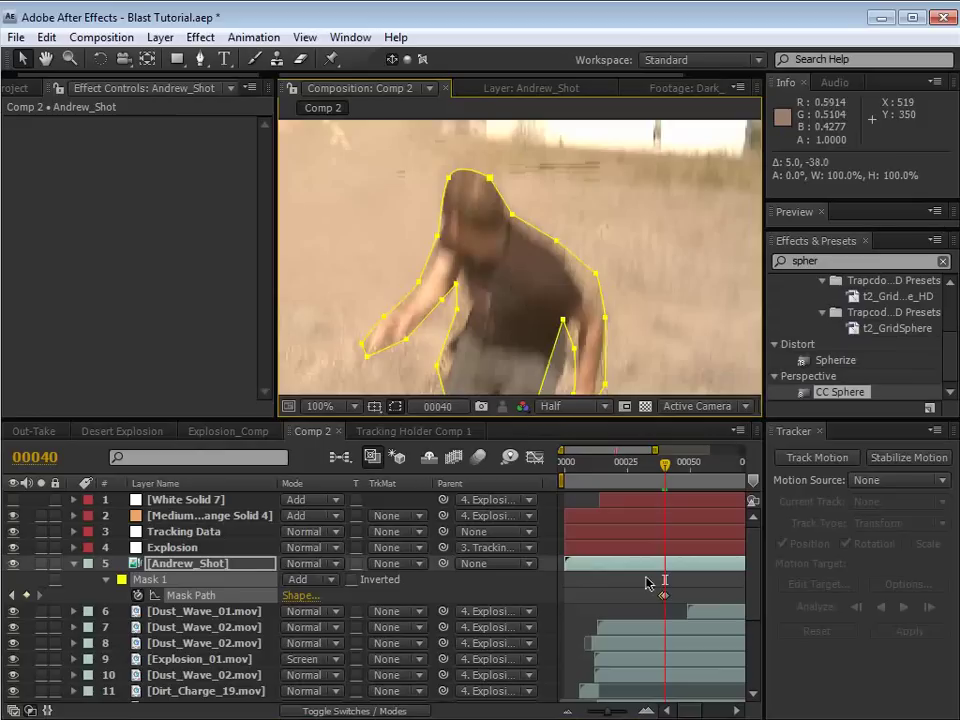
key("Page_Up")
key("Page_Down")
key("ctrl+shift+a")
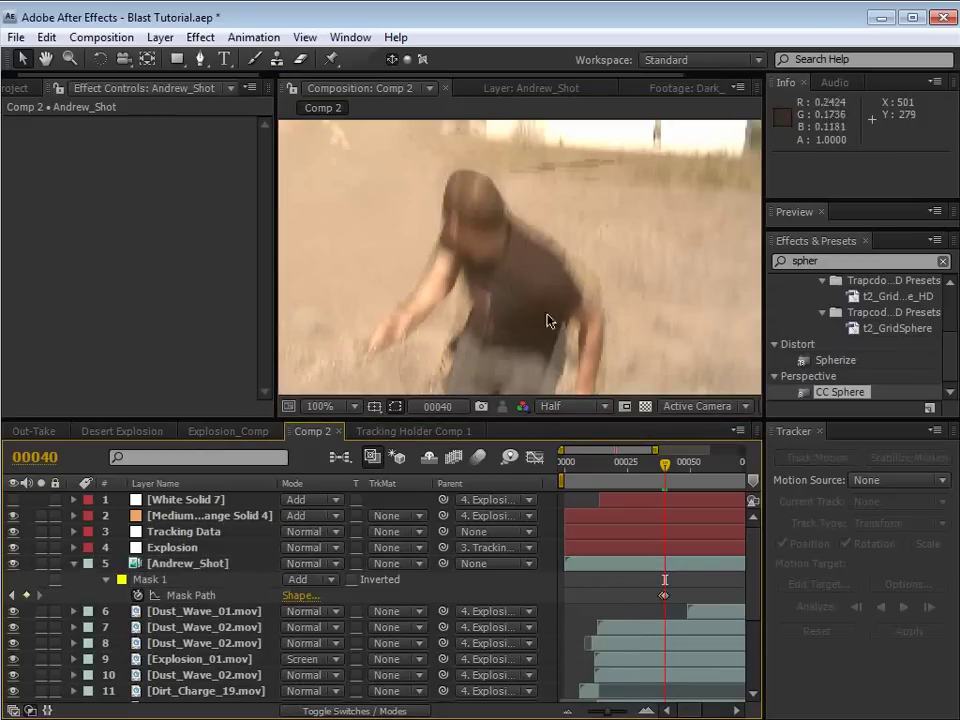
- Set the Mask 1 feather to 13 pixels and hide the mask outlines in the composition view
left_click(236, 564)
key("f")
left_click_drag(322, 598, 345, 594)
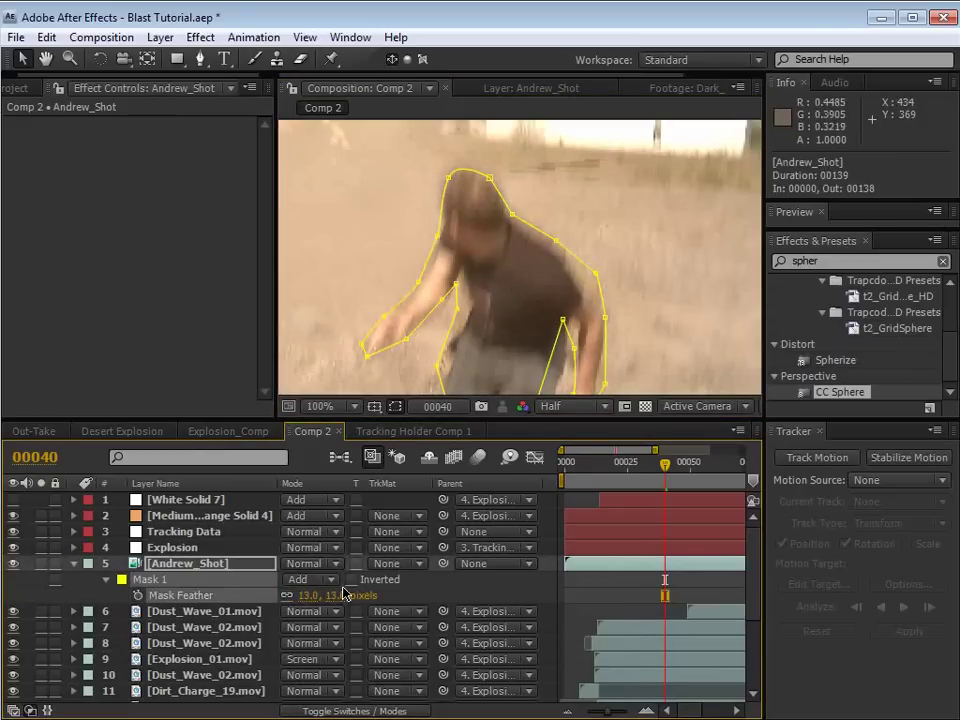
left_click(395, 406)
left_click(581, 579)
- Compare frames 39 and 40 at 50% magnification to check how the masked man sits in front of the dust
scroll(568, 336, "down", 1)
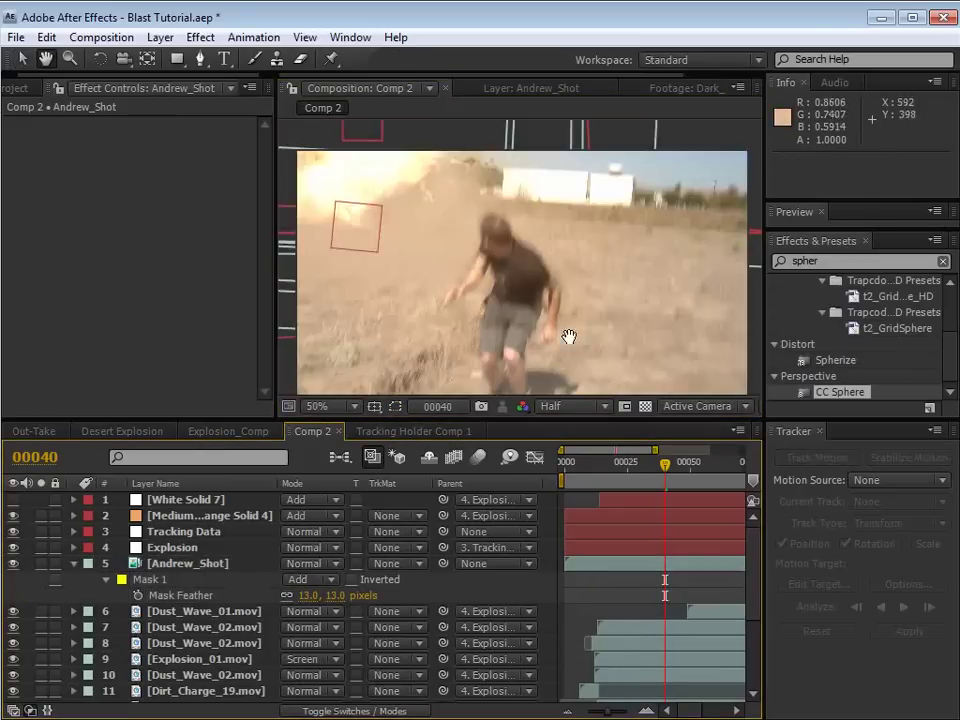
left_click_drag(568, 336, 560, 306)
key("Page_Up")
key("Page_Down")
key("Page_Up")
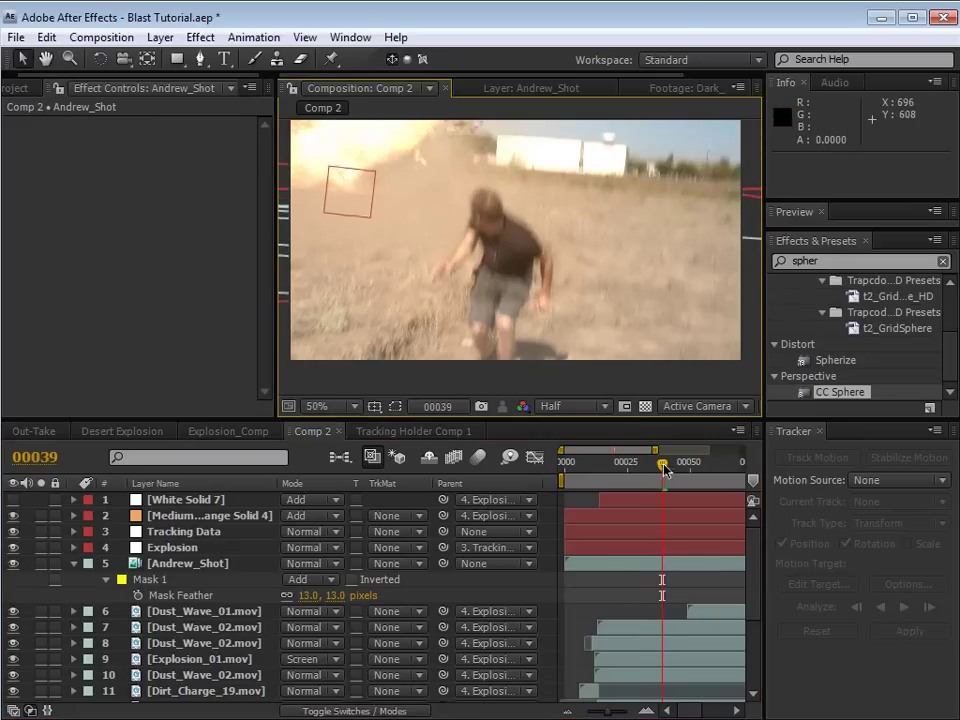
key("Page_Down")
key("Page_Up")
- Switch to the Blog_Outtake_2 movie in the video player and examine the crouching man against the blast around 38 seconds
key("alt+Tab")
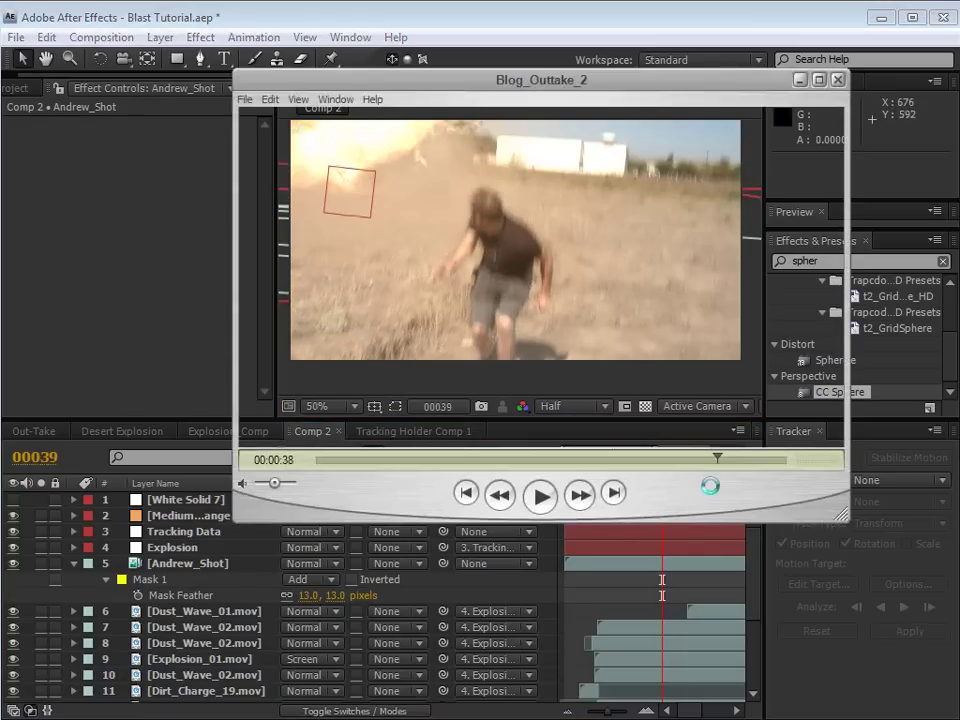
mouse_move(717, 458)
left_mouse_down()
mouse_move(707, 452)
mouse_move(720, 459)
left_mouse_up()
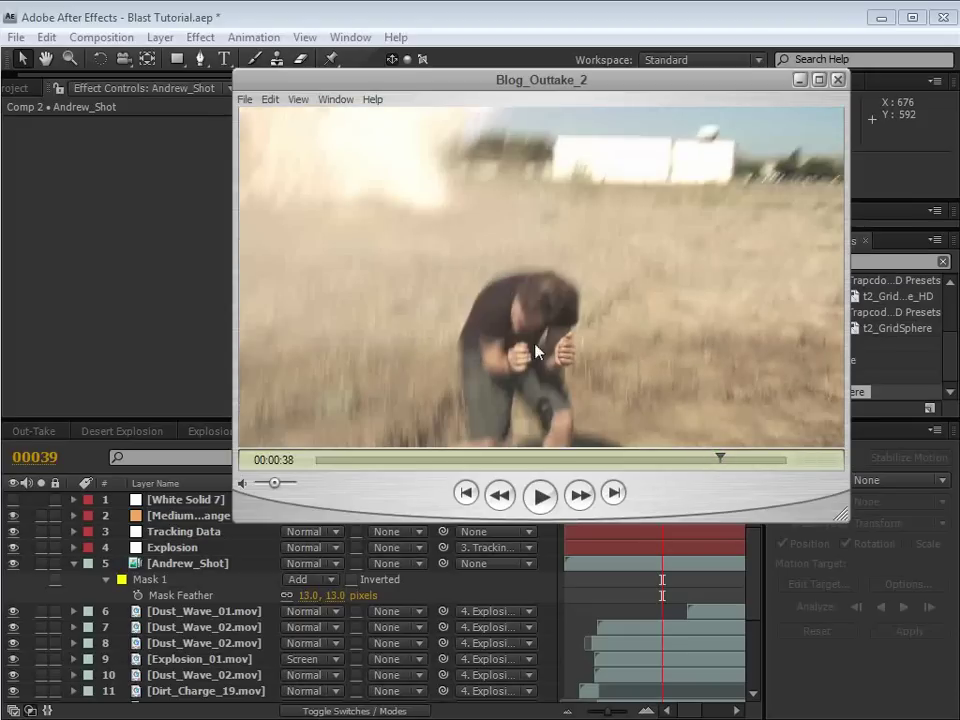
key("Left")
key("Left")
key("Right")
key("Left")
key("Right")
key("Right")
key("Right")
key("Right")
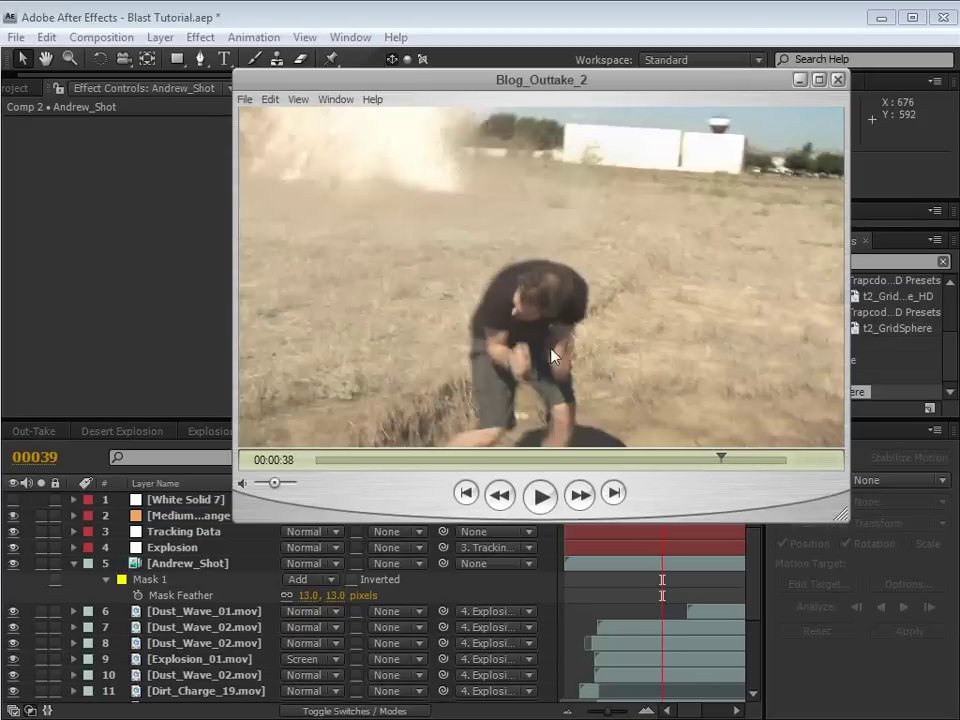
- Step through Blog_Outtake_2 up to about 40 seconds to examine how the man separates from the drifting dust
key("Right")
key("Right")
key("Right")
key("Right")
key("Right")
key("Right")
key("Right")
key("Right")
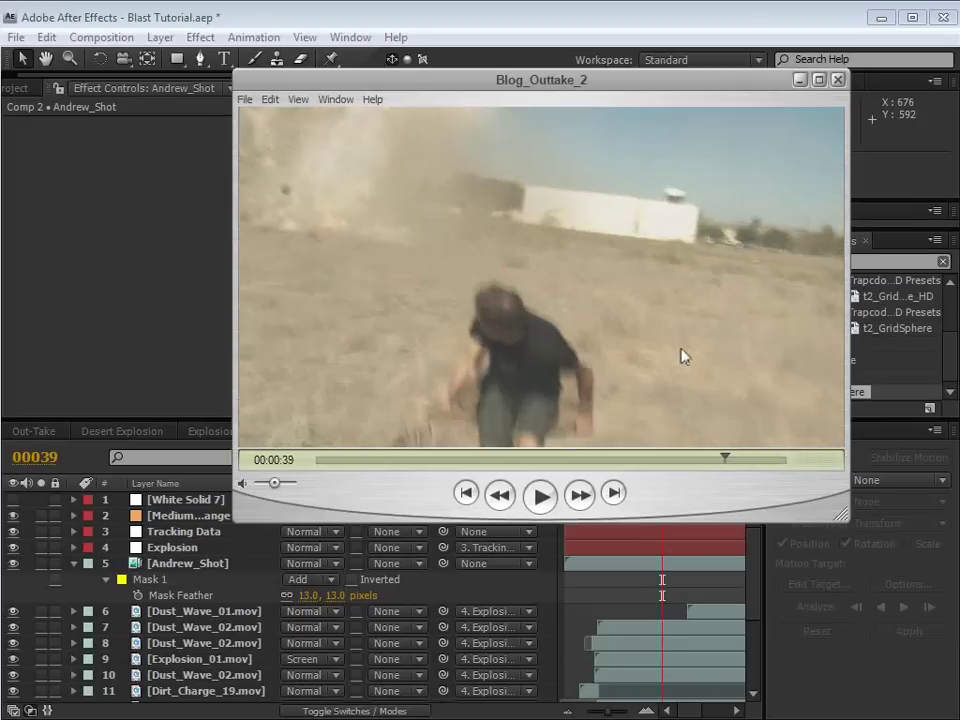
key("Right")
key("Right")
key("Right")
key("Right")
key("Right")
key("Right")
key("Right")
key("Right")
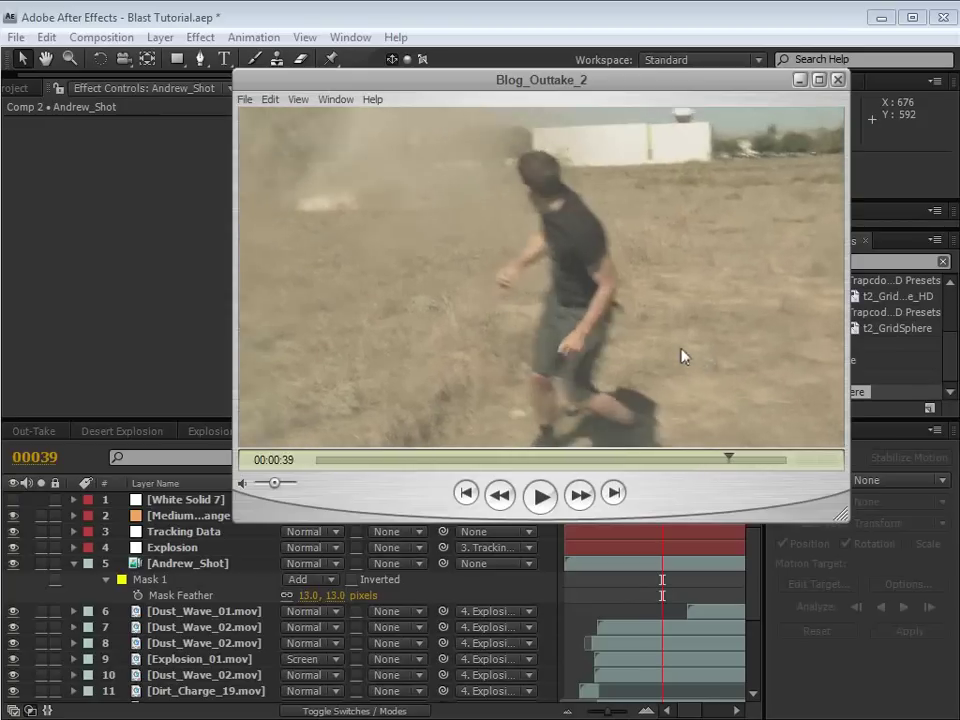
key("Right")
key("Right")
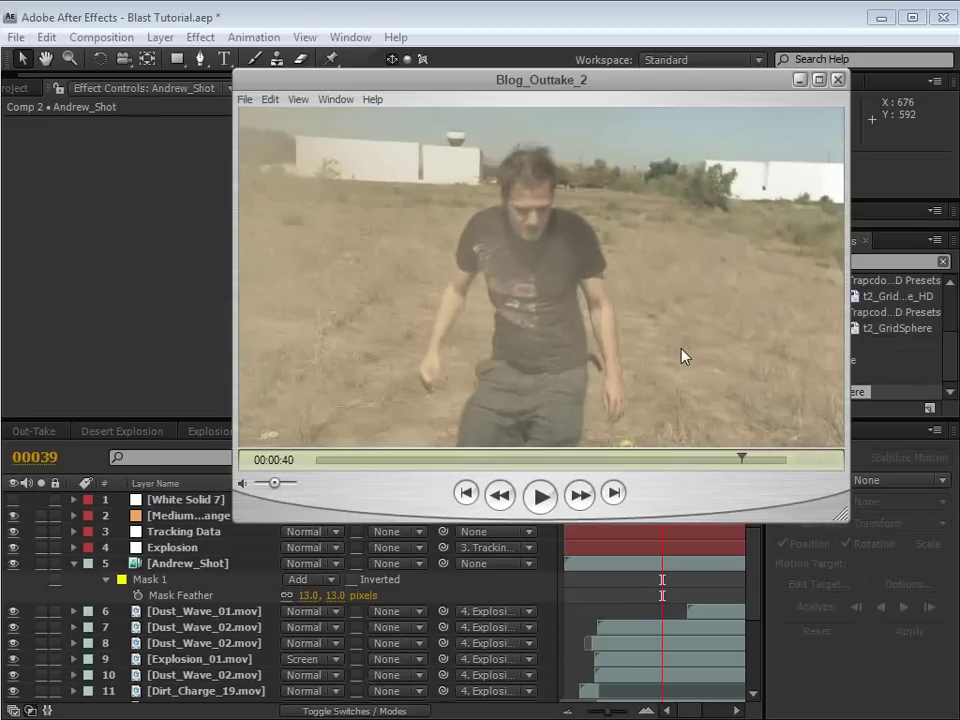
- Return to Comp 2 in After Effects and maximize the Timeline to show the full layer stack
left_click(414, 14)
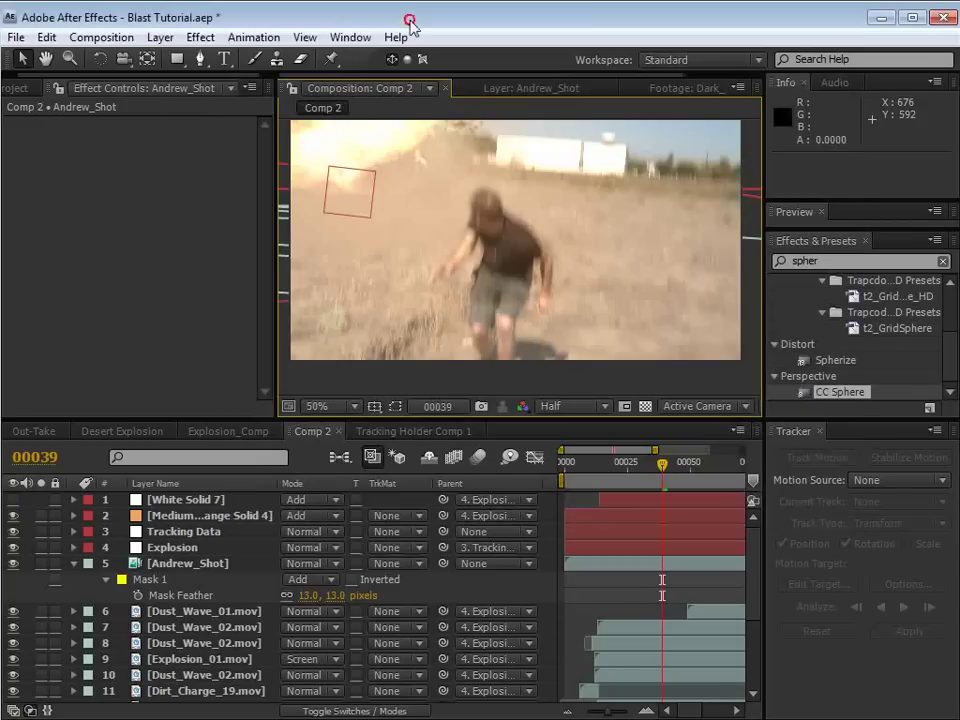
left_click(216, 566)
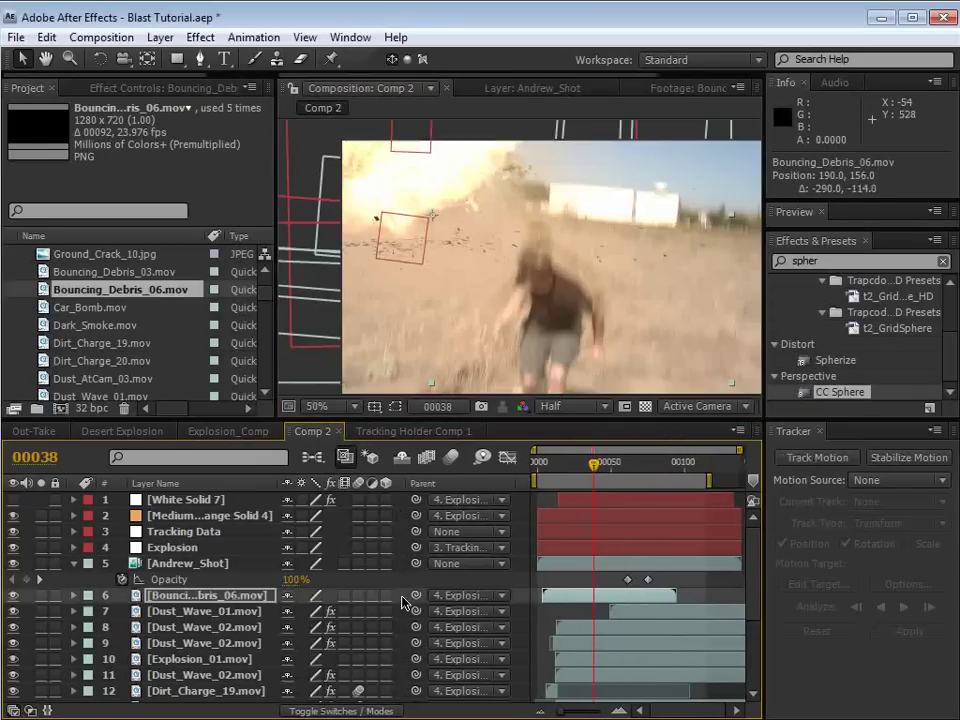
key("grave")
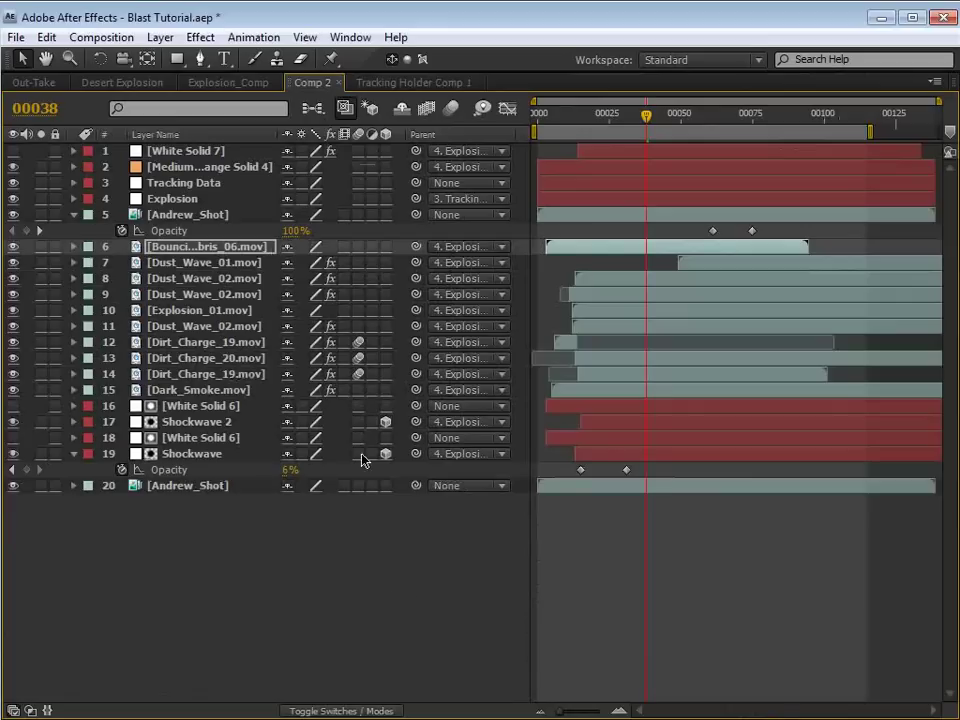
- Enable motion blur on the whole layer stack and for Comp 2, and preview the blast with it
left_click_drag(360, 158, 370, 553)
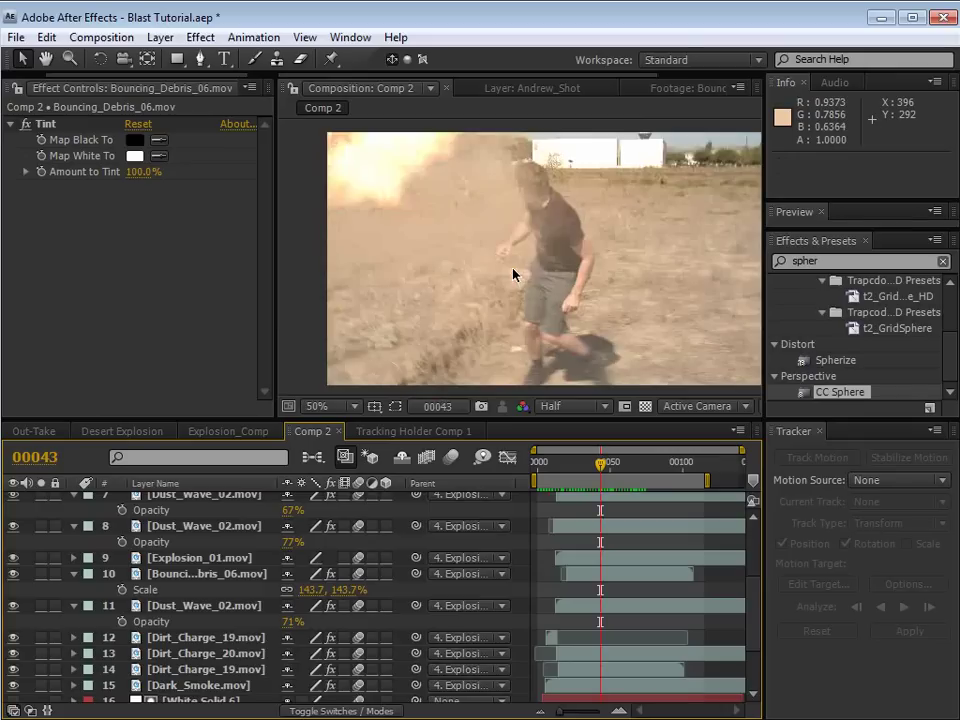
left_click(452, 457)
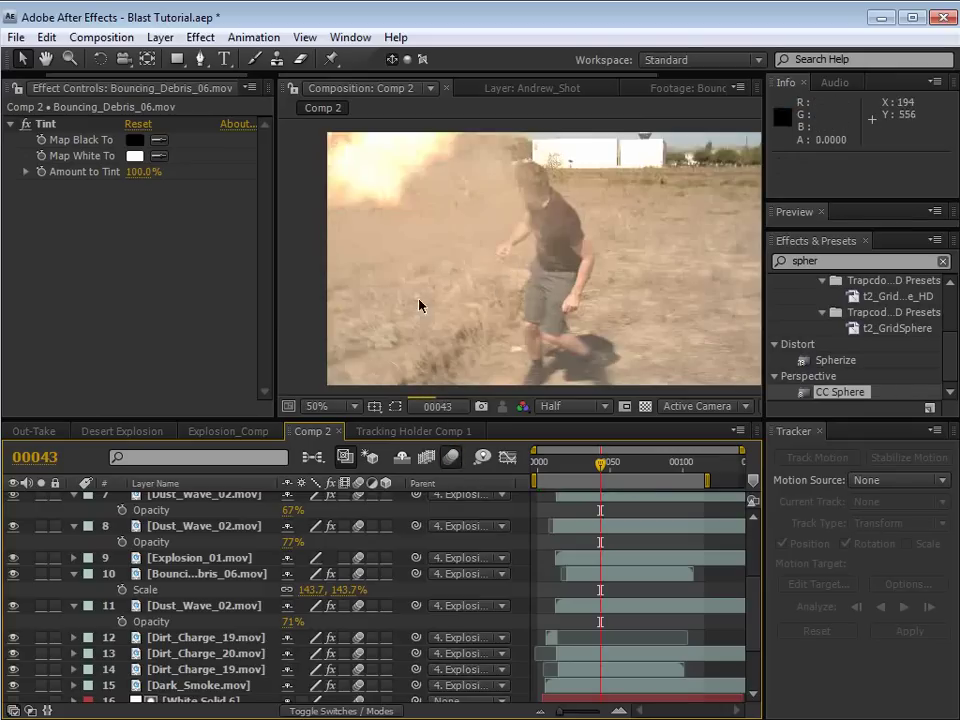
key("shift+KP_0")
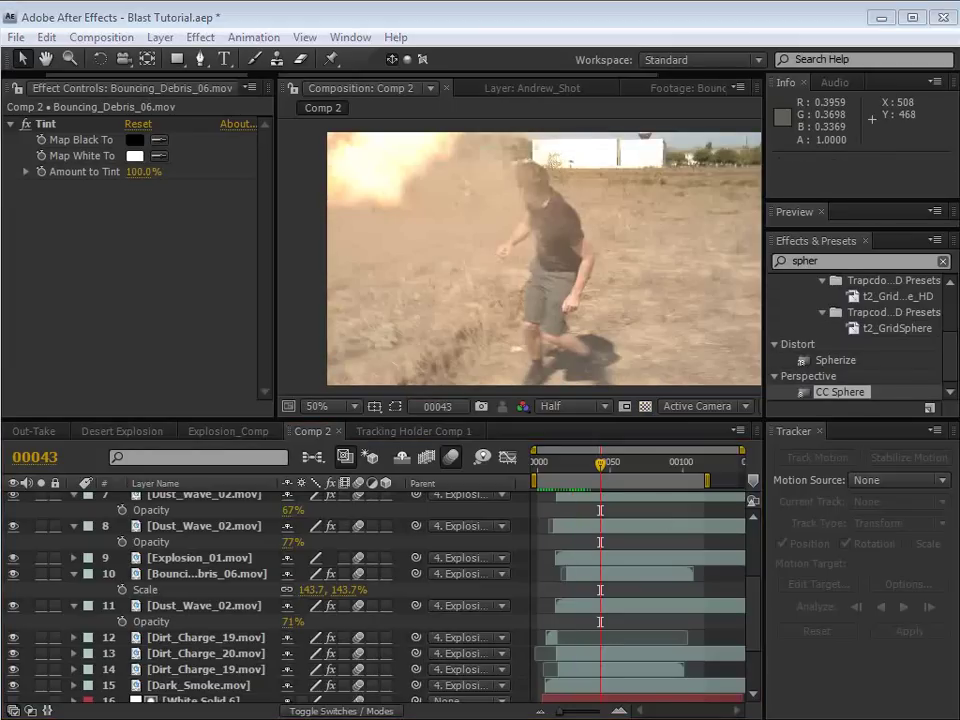
- Switch to the Blog_Outtake_2 movie in the video player and play the blast from about 37 to 40 seconds
key("alt+Tab")
left_click_drag(743, 456, 714, 460)
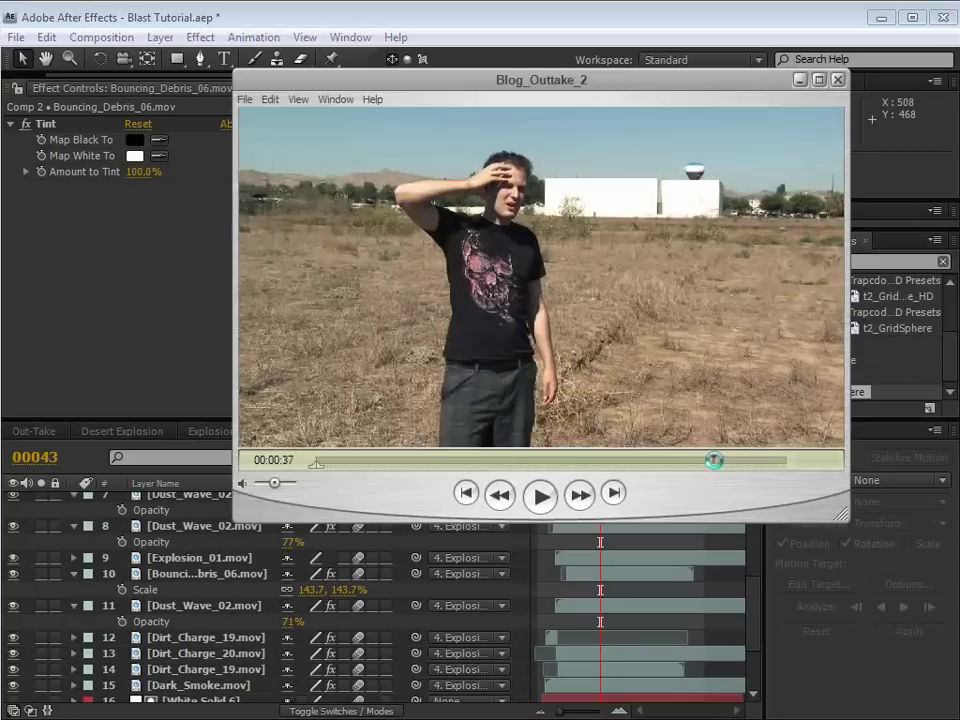
left_click_drag(538, 80, 521, 82)
left_click(522, 494)
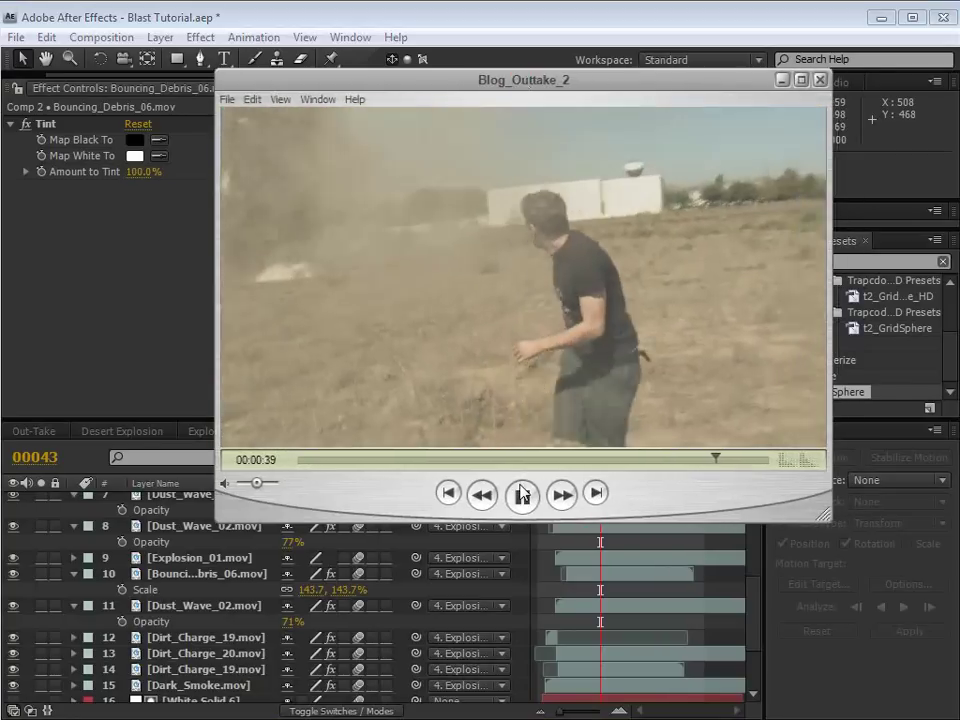
left_click(522, 494)
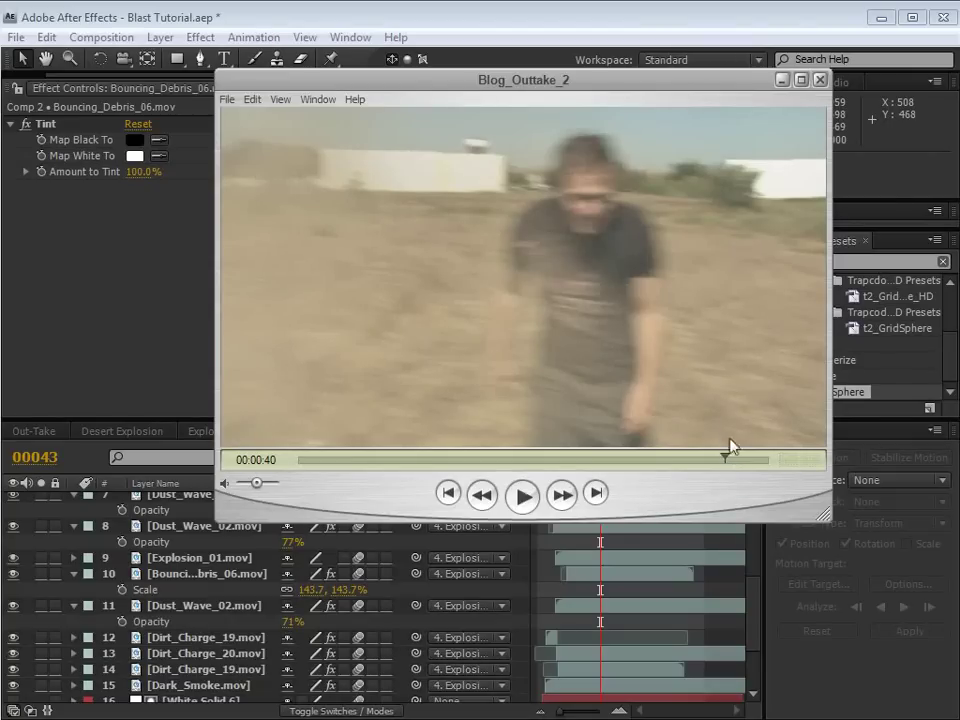
left_click_drag(725, 458, 711, 461)
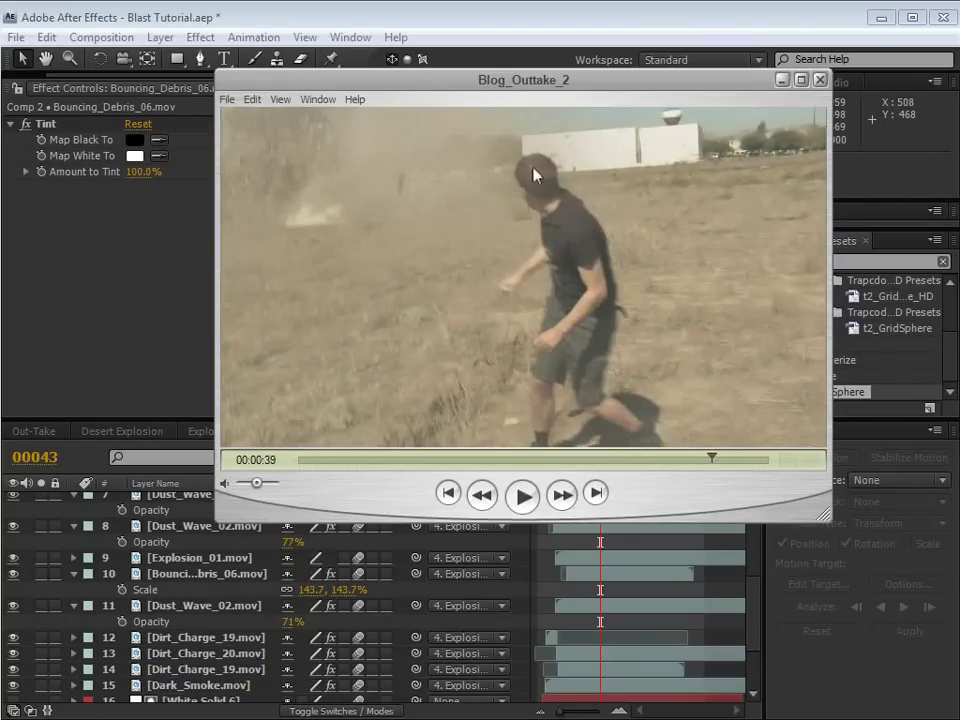
- Step back and forth through Blog_Outtake_2 around 39 seconds to examine how the dust covers the man's head, arms and legs
key("Right")
key("Right")
key("Right")
key("Right")
key("Right")
key("Right")
key("Right")
key("Right")
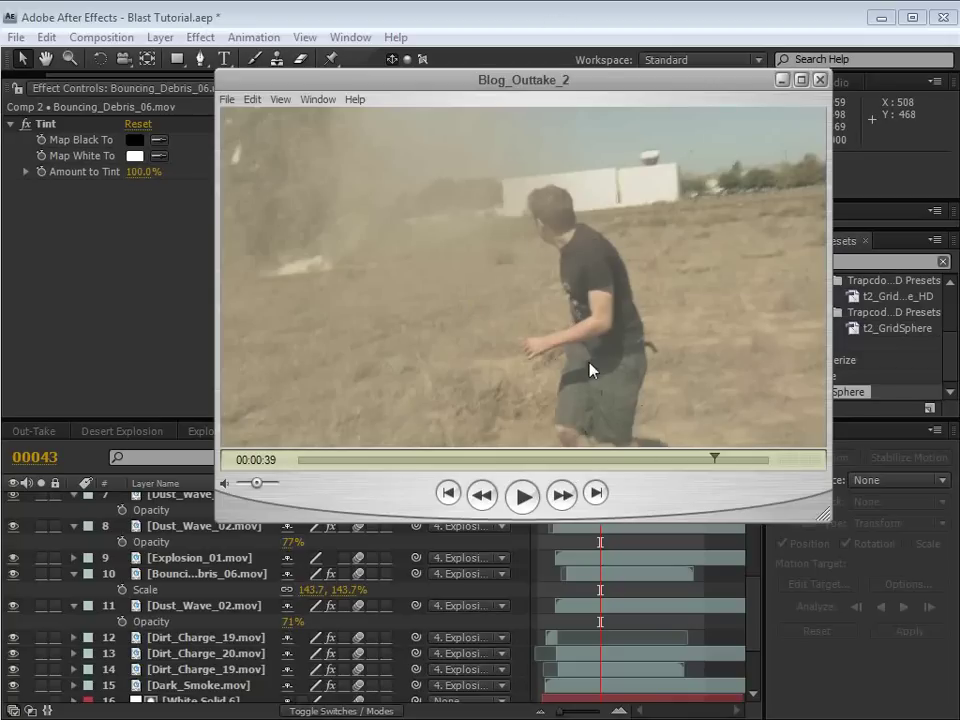
key("Left")
key("Left")
key("Left")
key("Left")
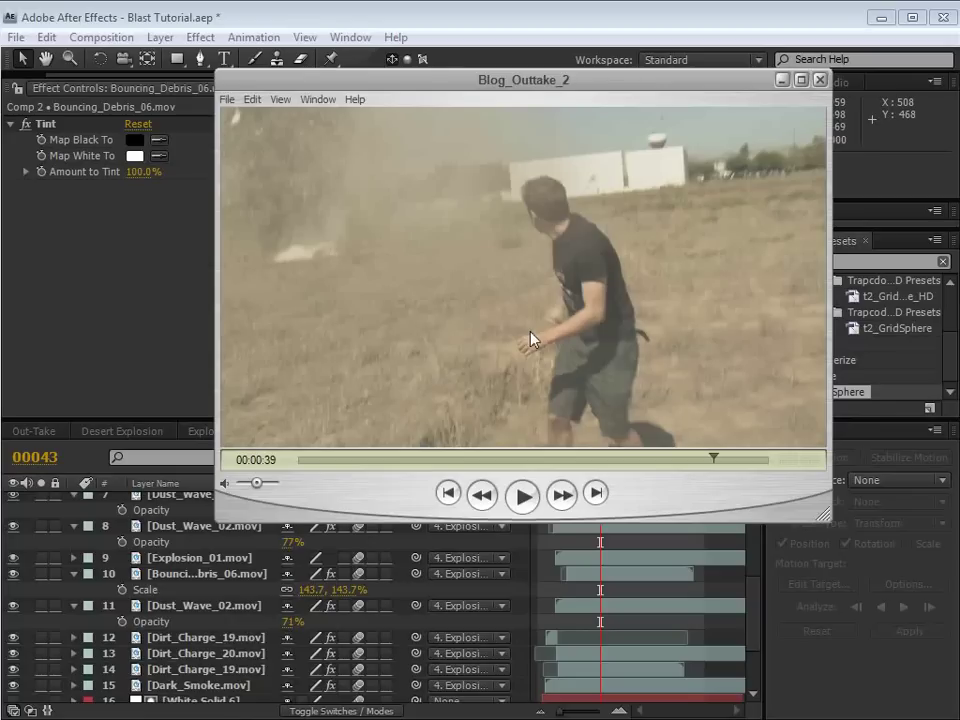
left_click_drag(712, 459, 731, 463)
- Return to Comp 2 in After Effects and show the uppermost layers of the stack
left_click(445, 19)
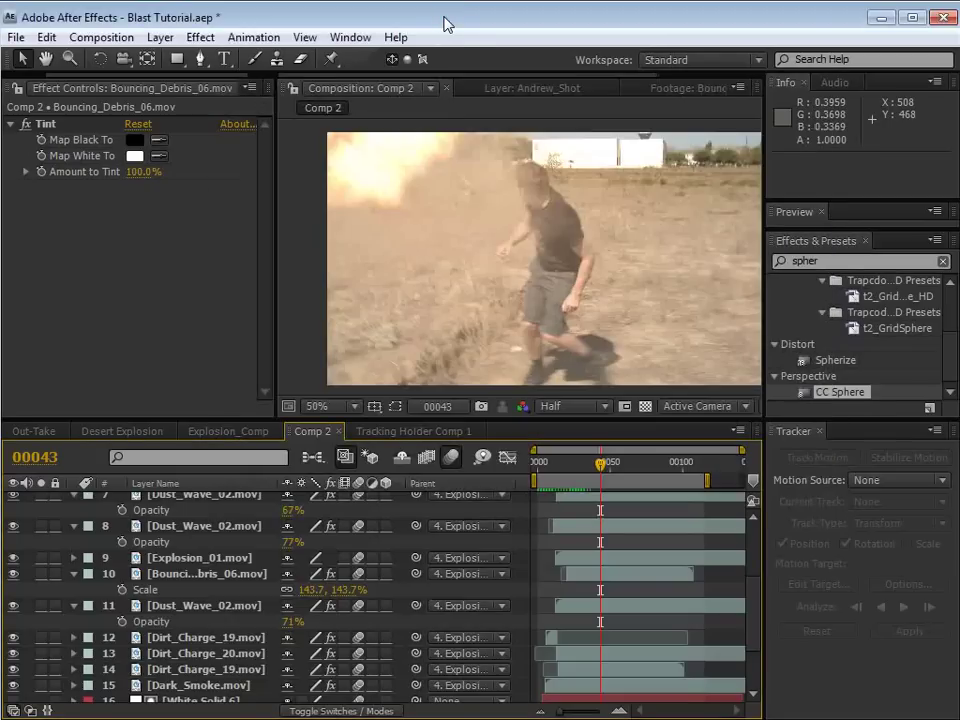
scroll(250, 585, "up", 4)
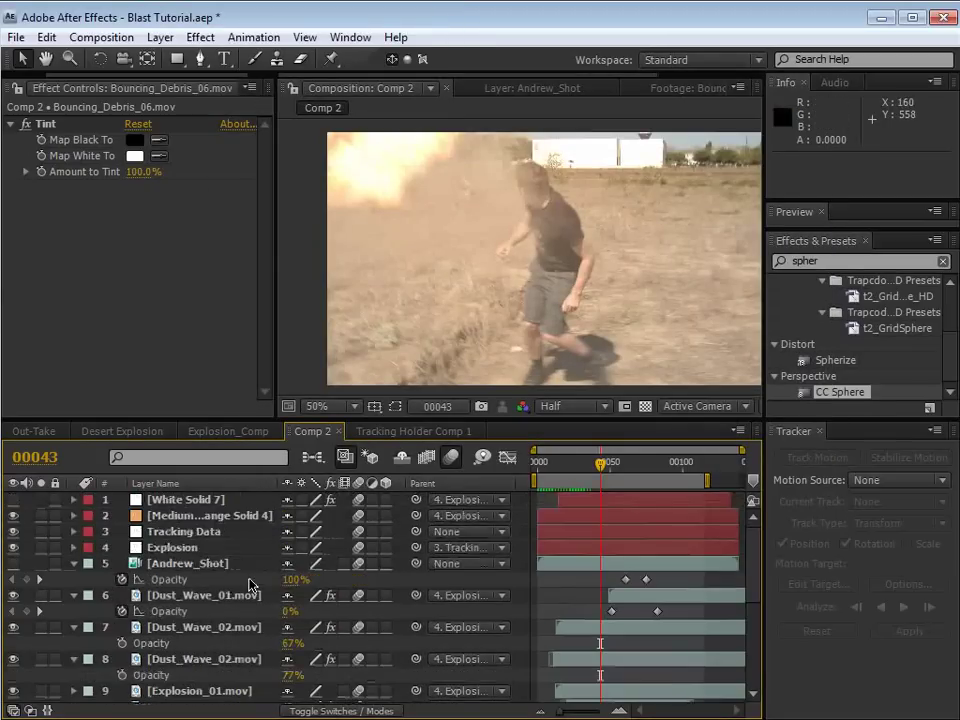